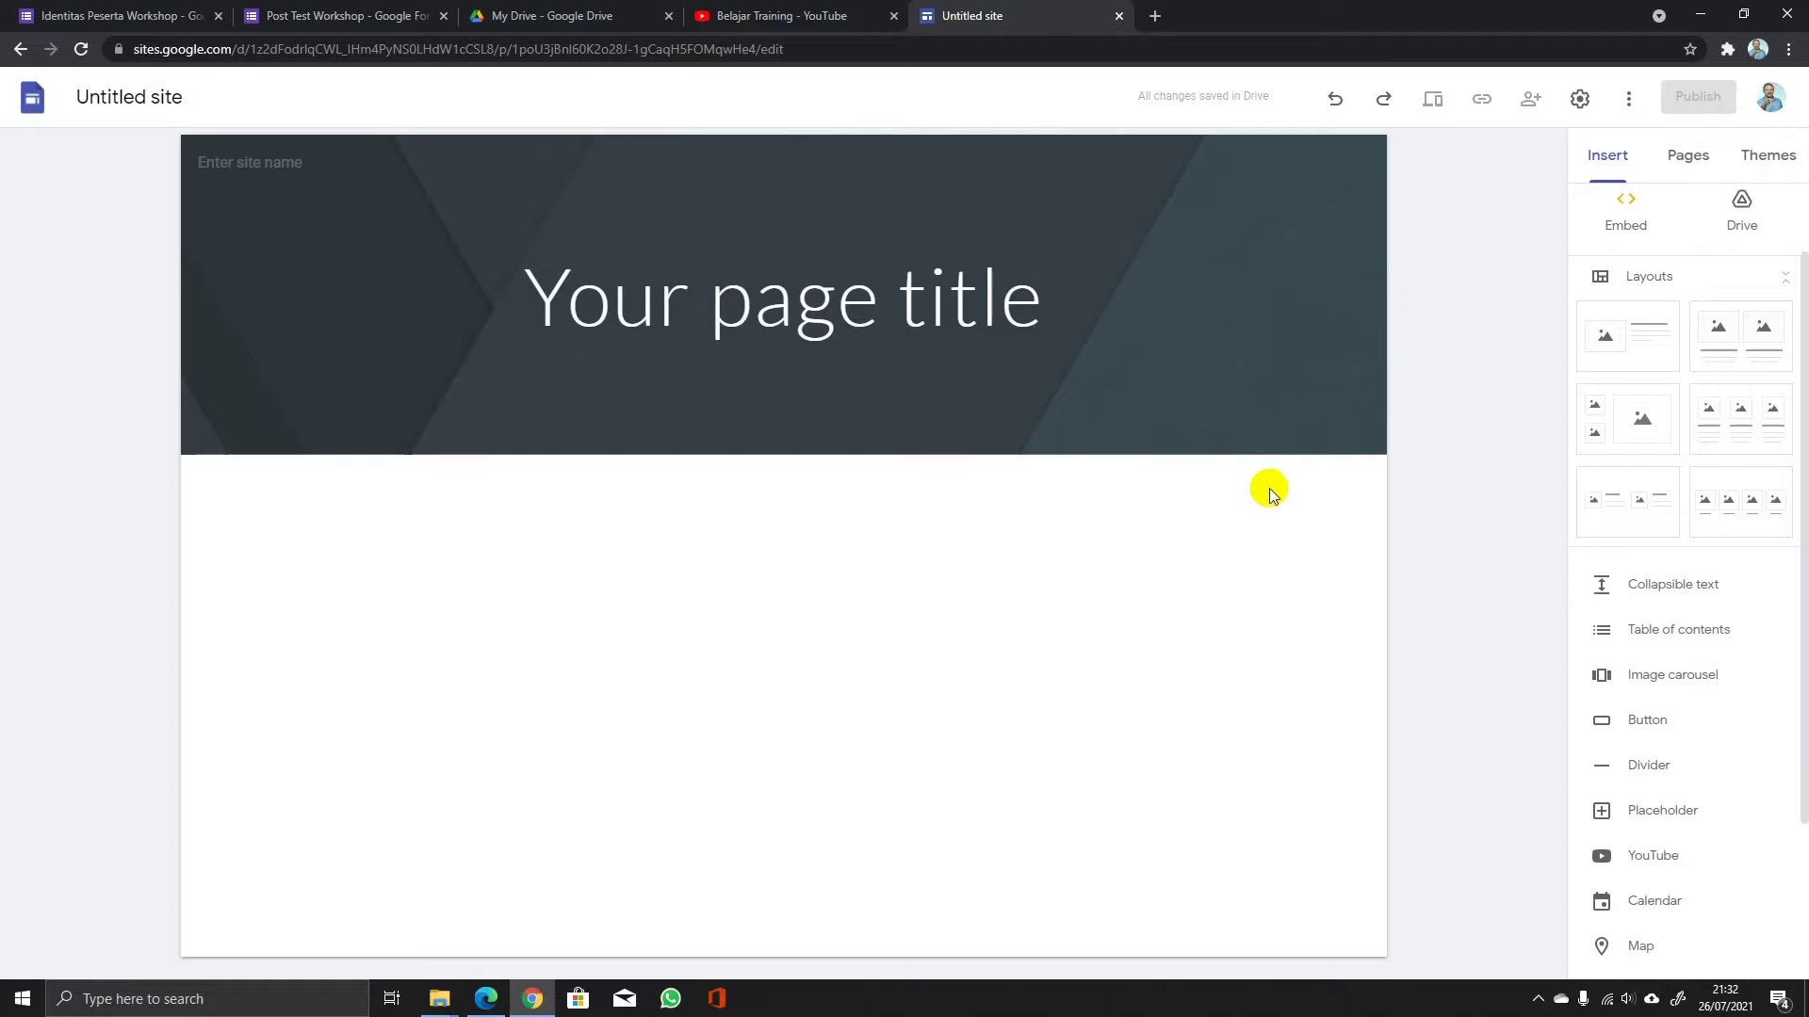
# Try the Cover, Banner and Title only header types, and set the page header to Large banner.
pyautogui.moveTo(1244, 448)
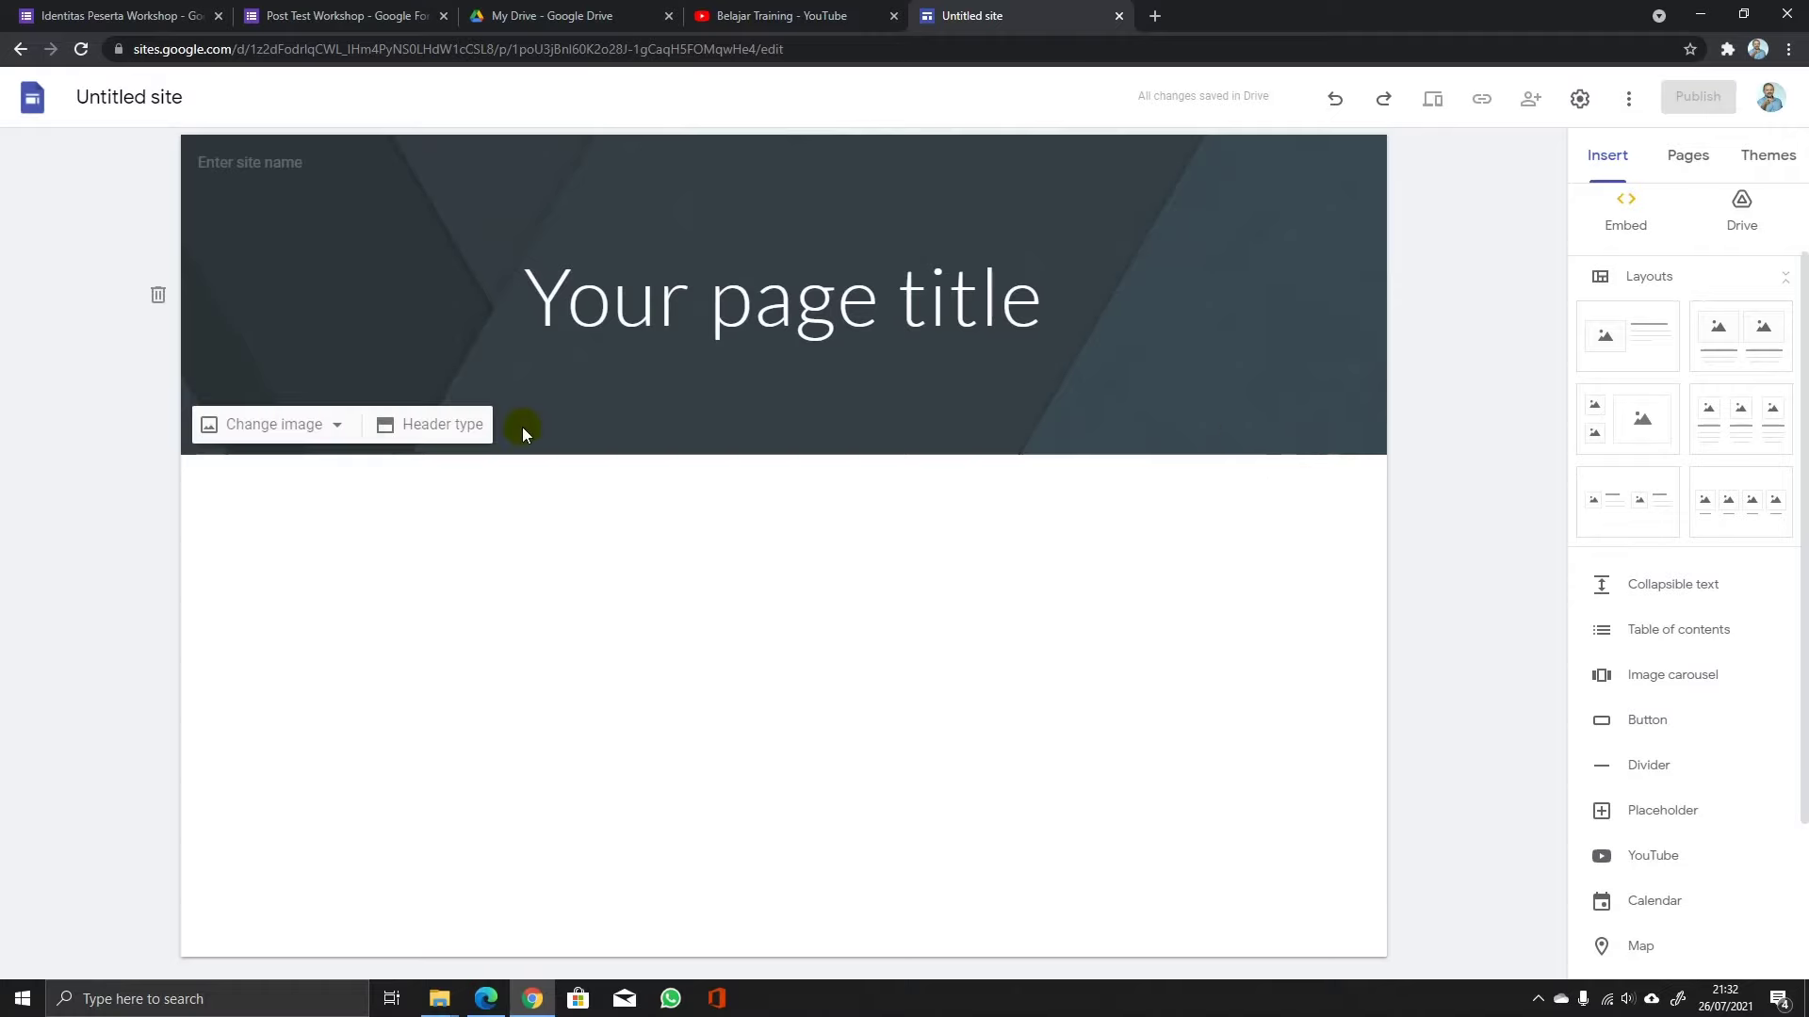
pyautogui.click(458, 425)
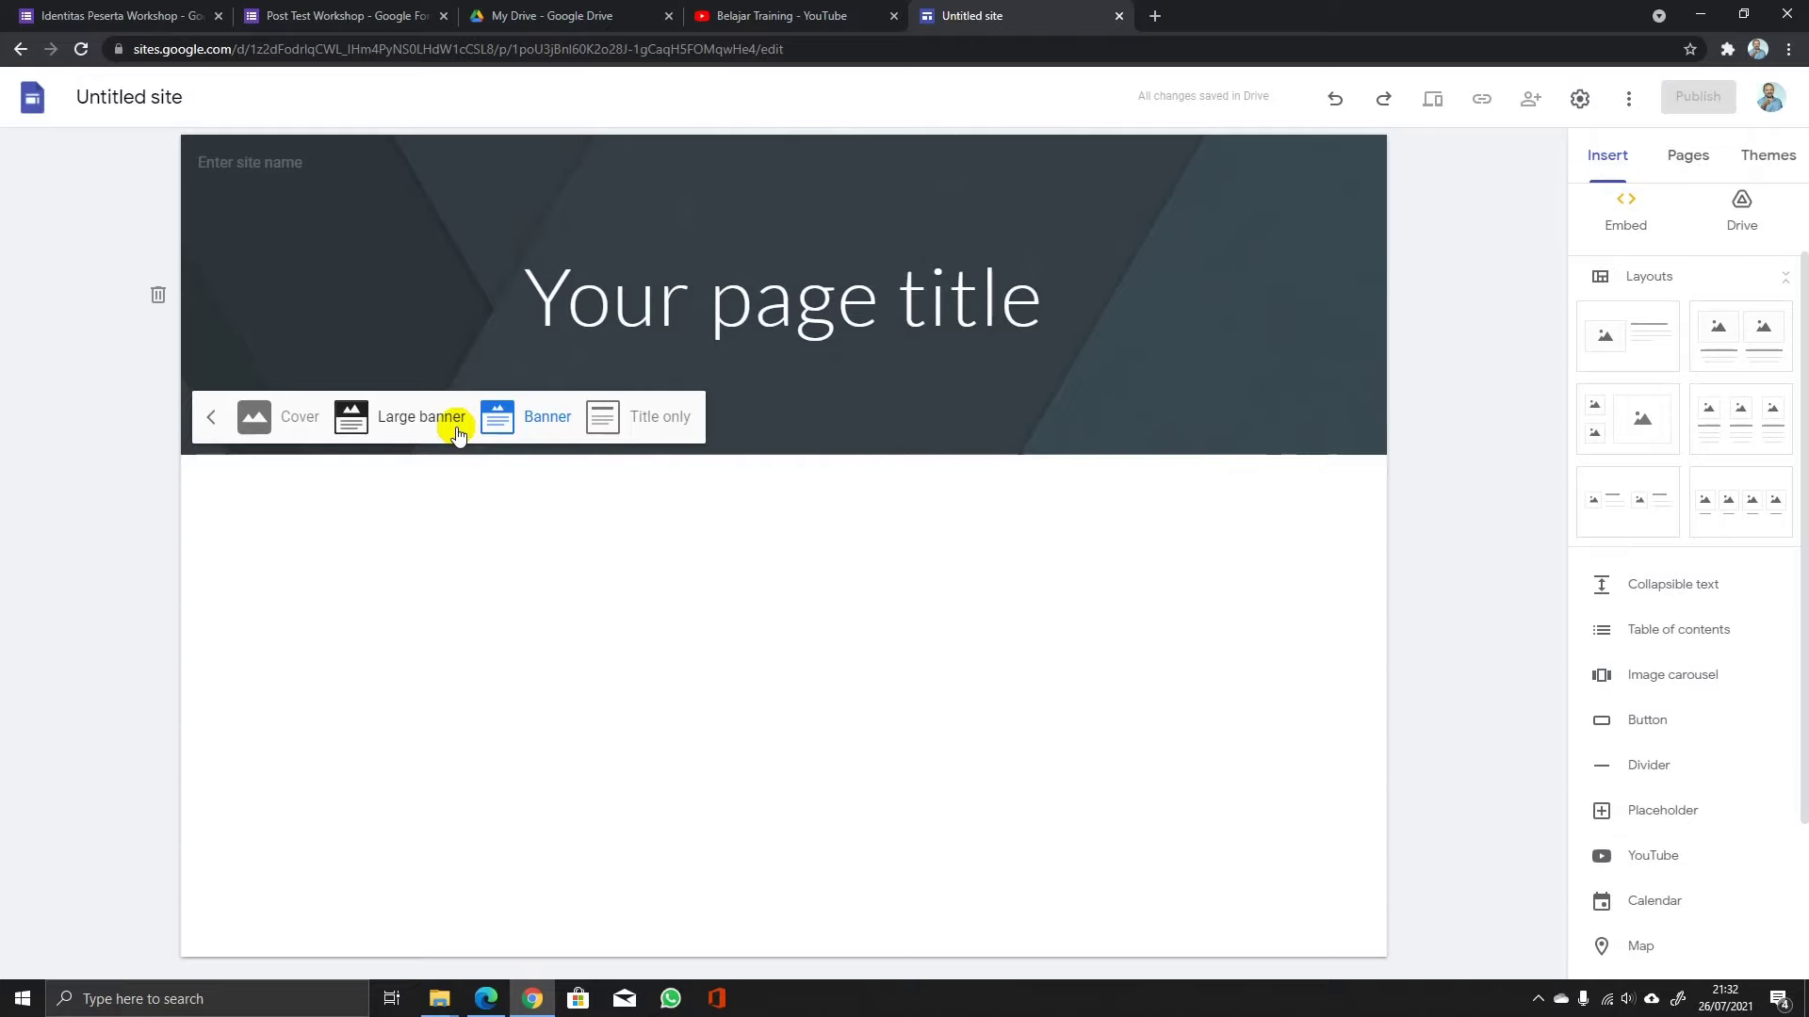
pyautogui.click(254, 417)
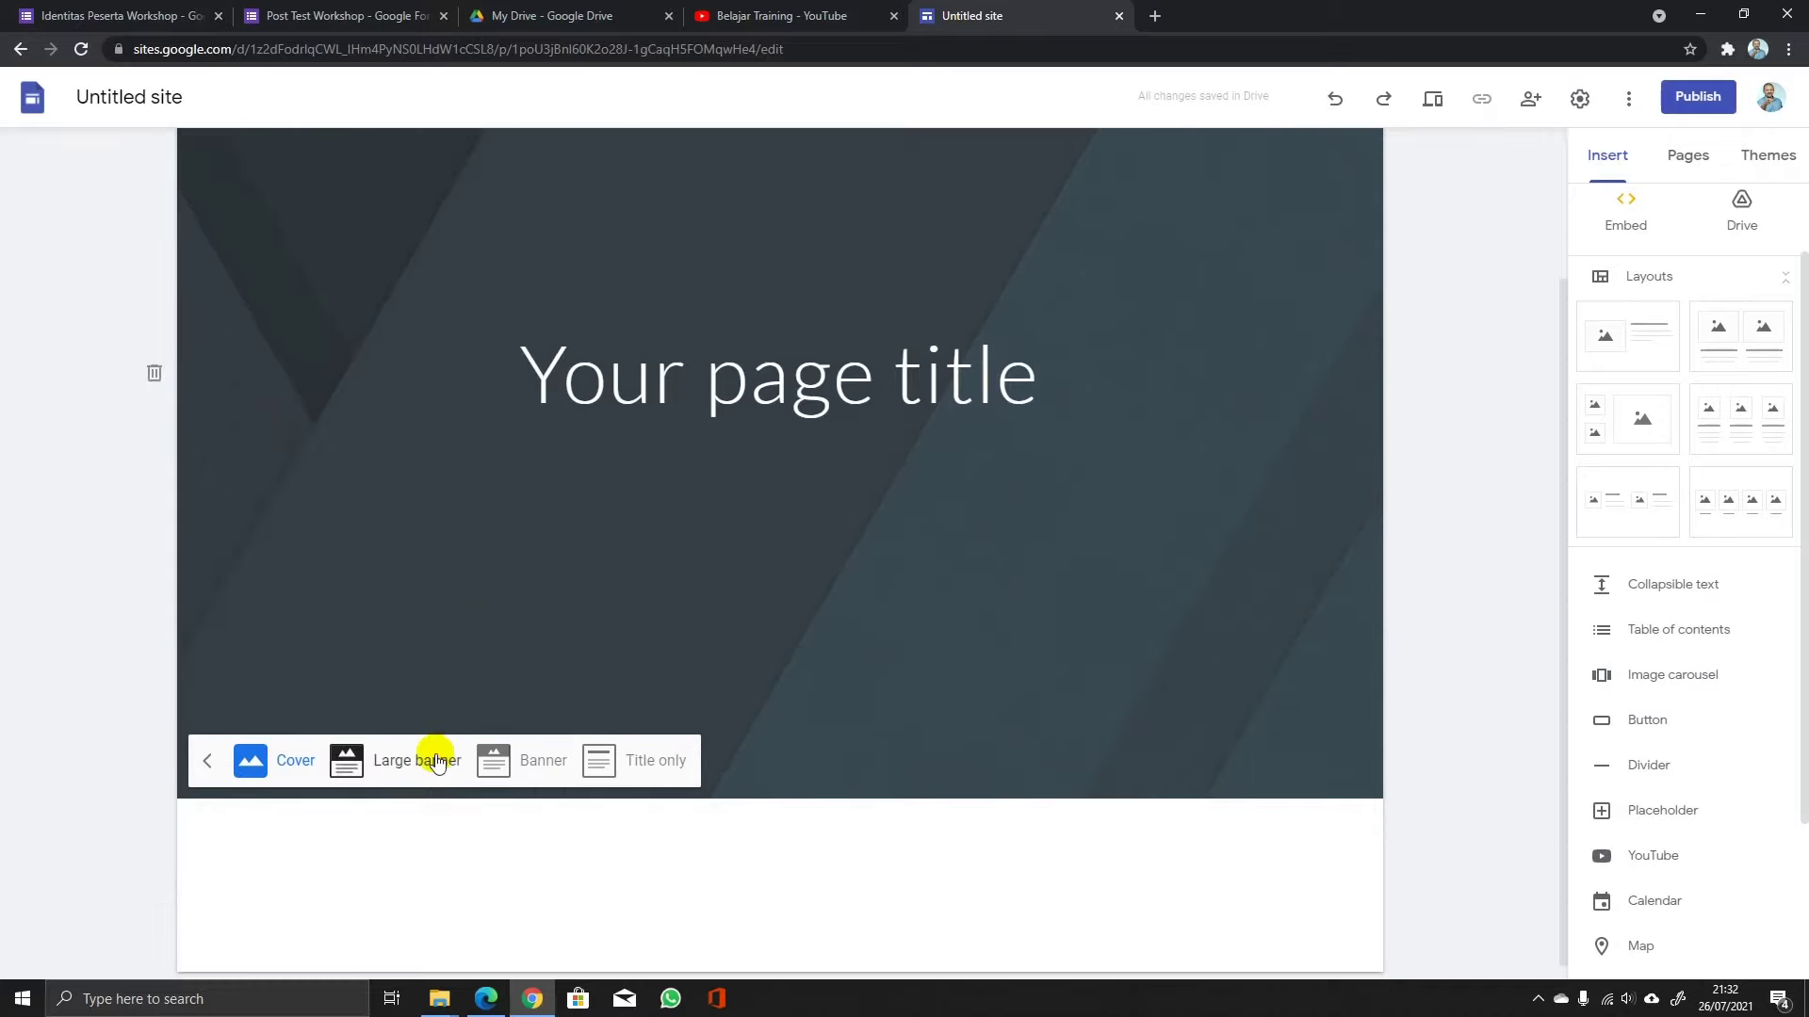
pyautogui.click(431, 752)
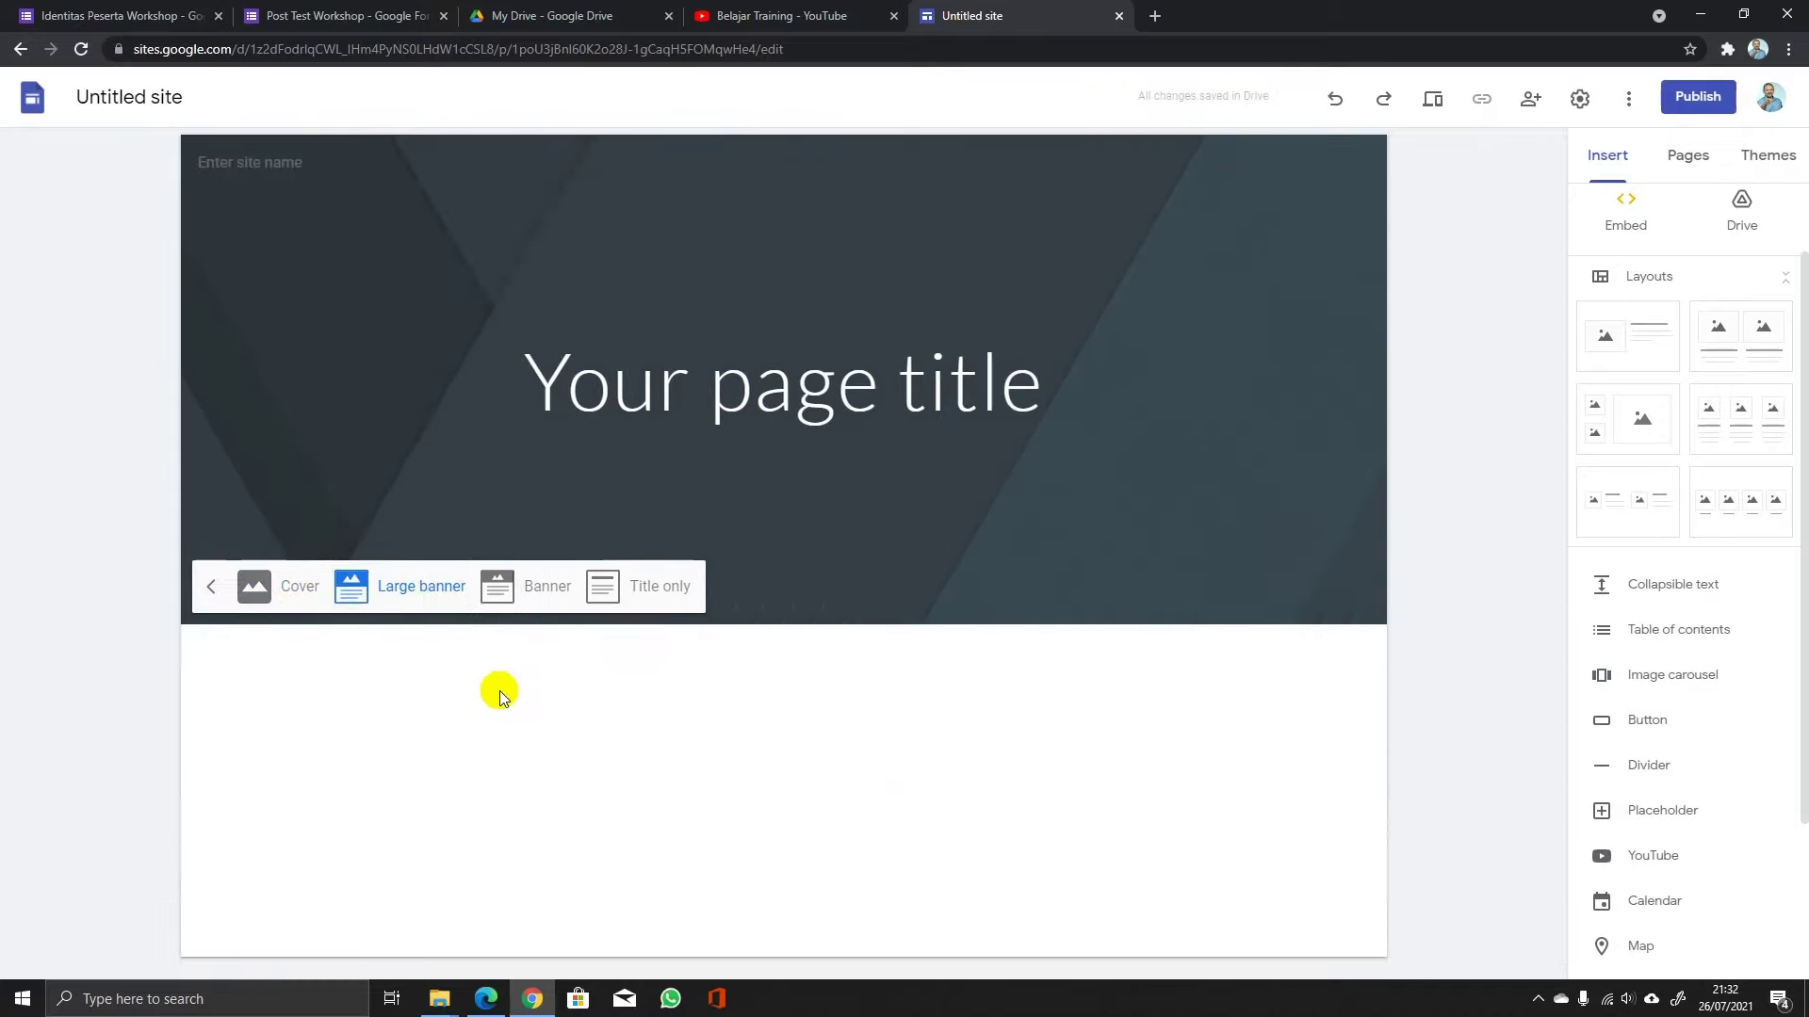
pyautogui.click(541, 593)
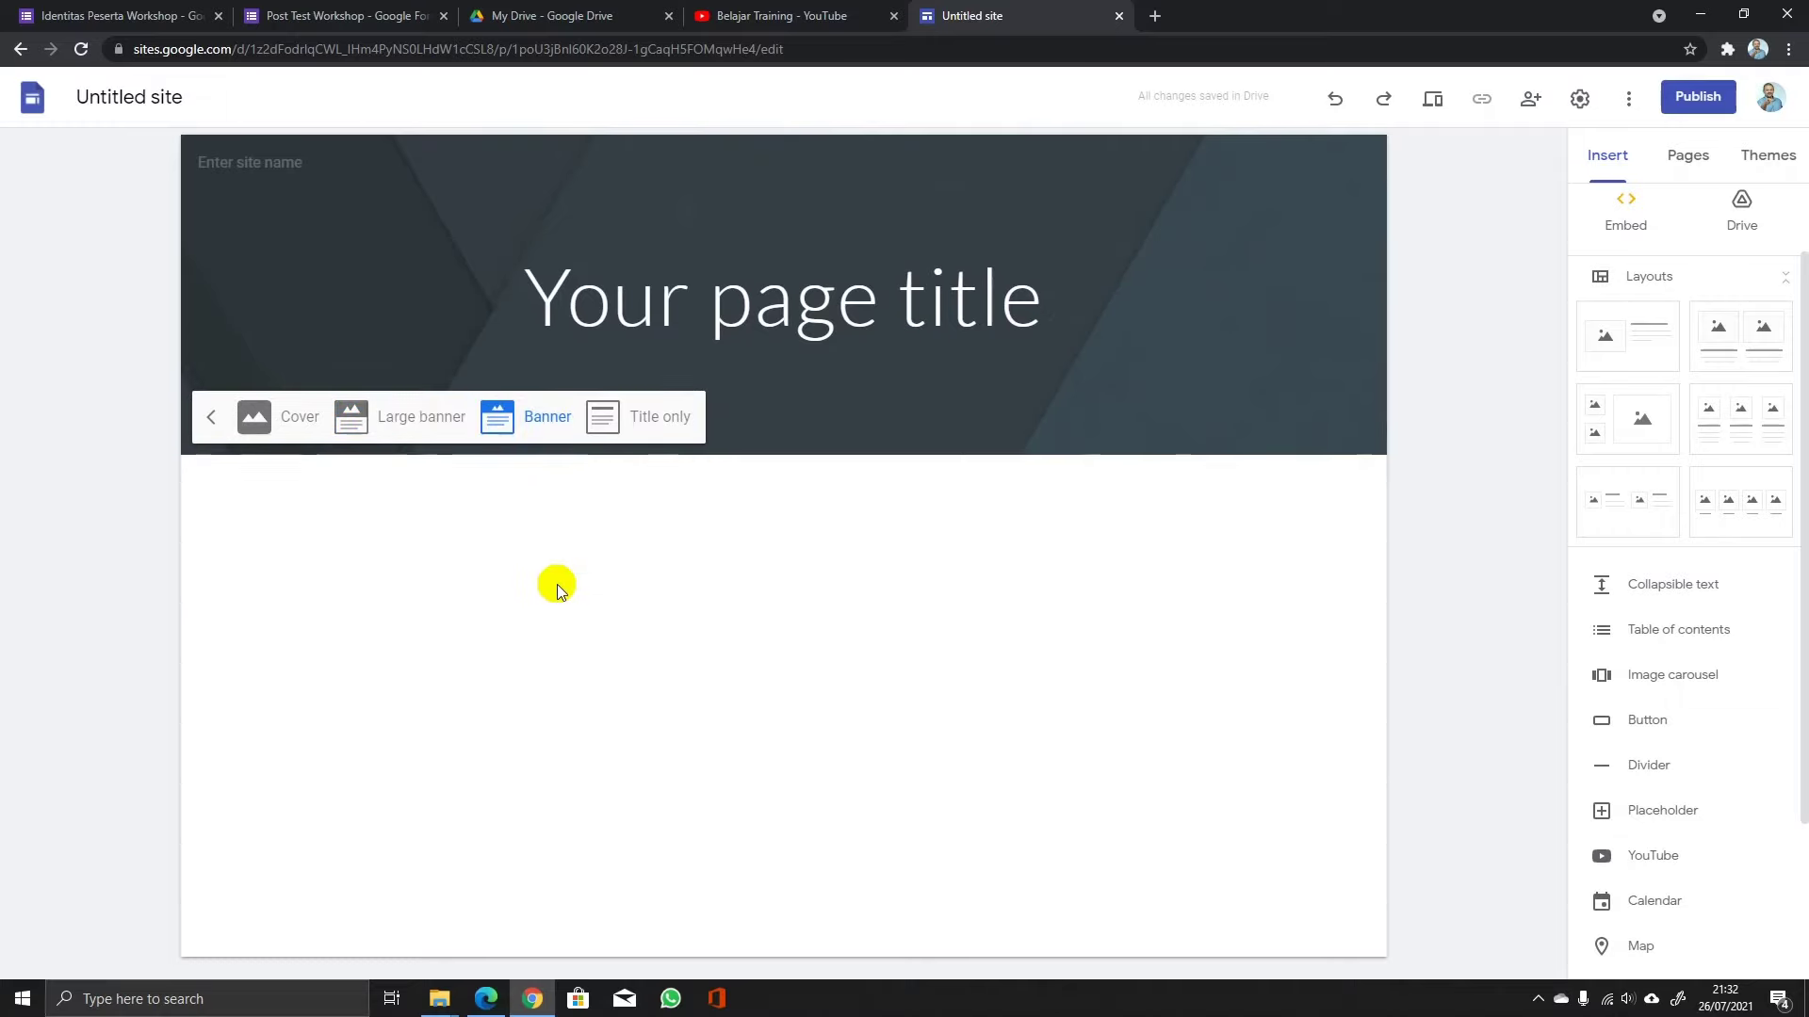
pyautogui.click(656, 427)
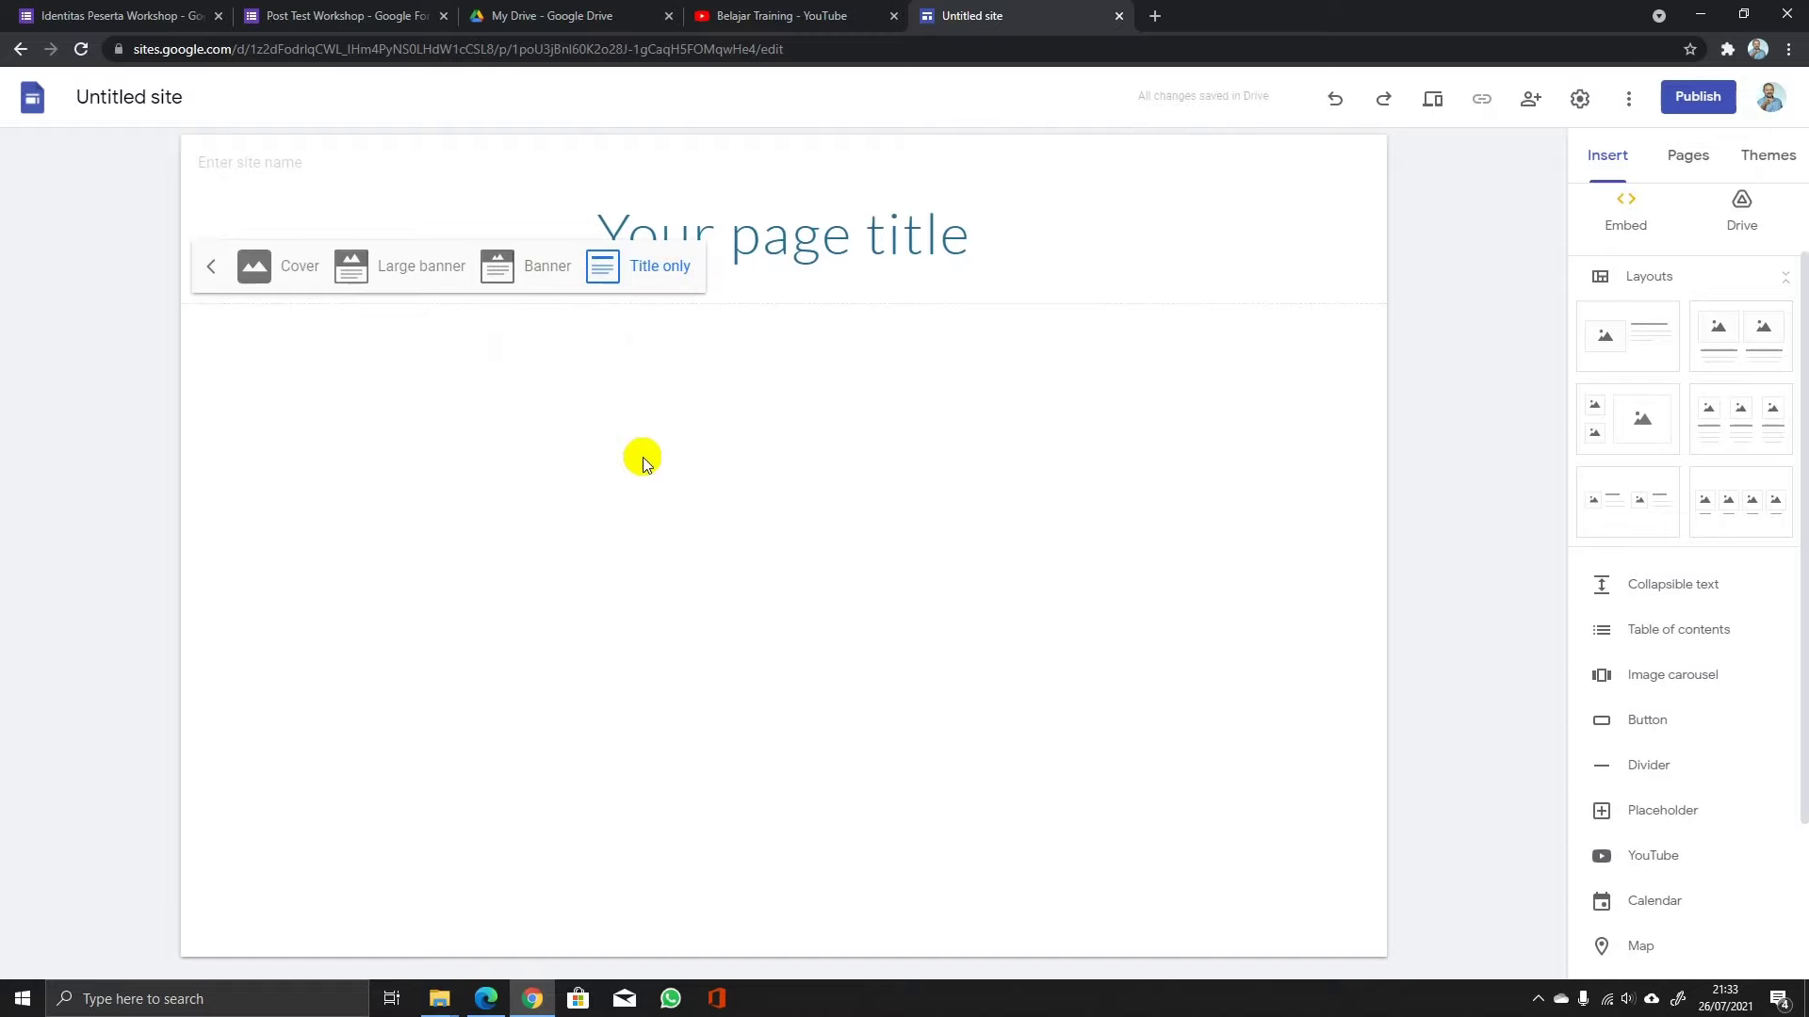
pyautogui.click(448, 269)
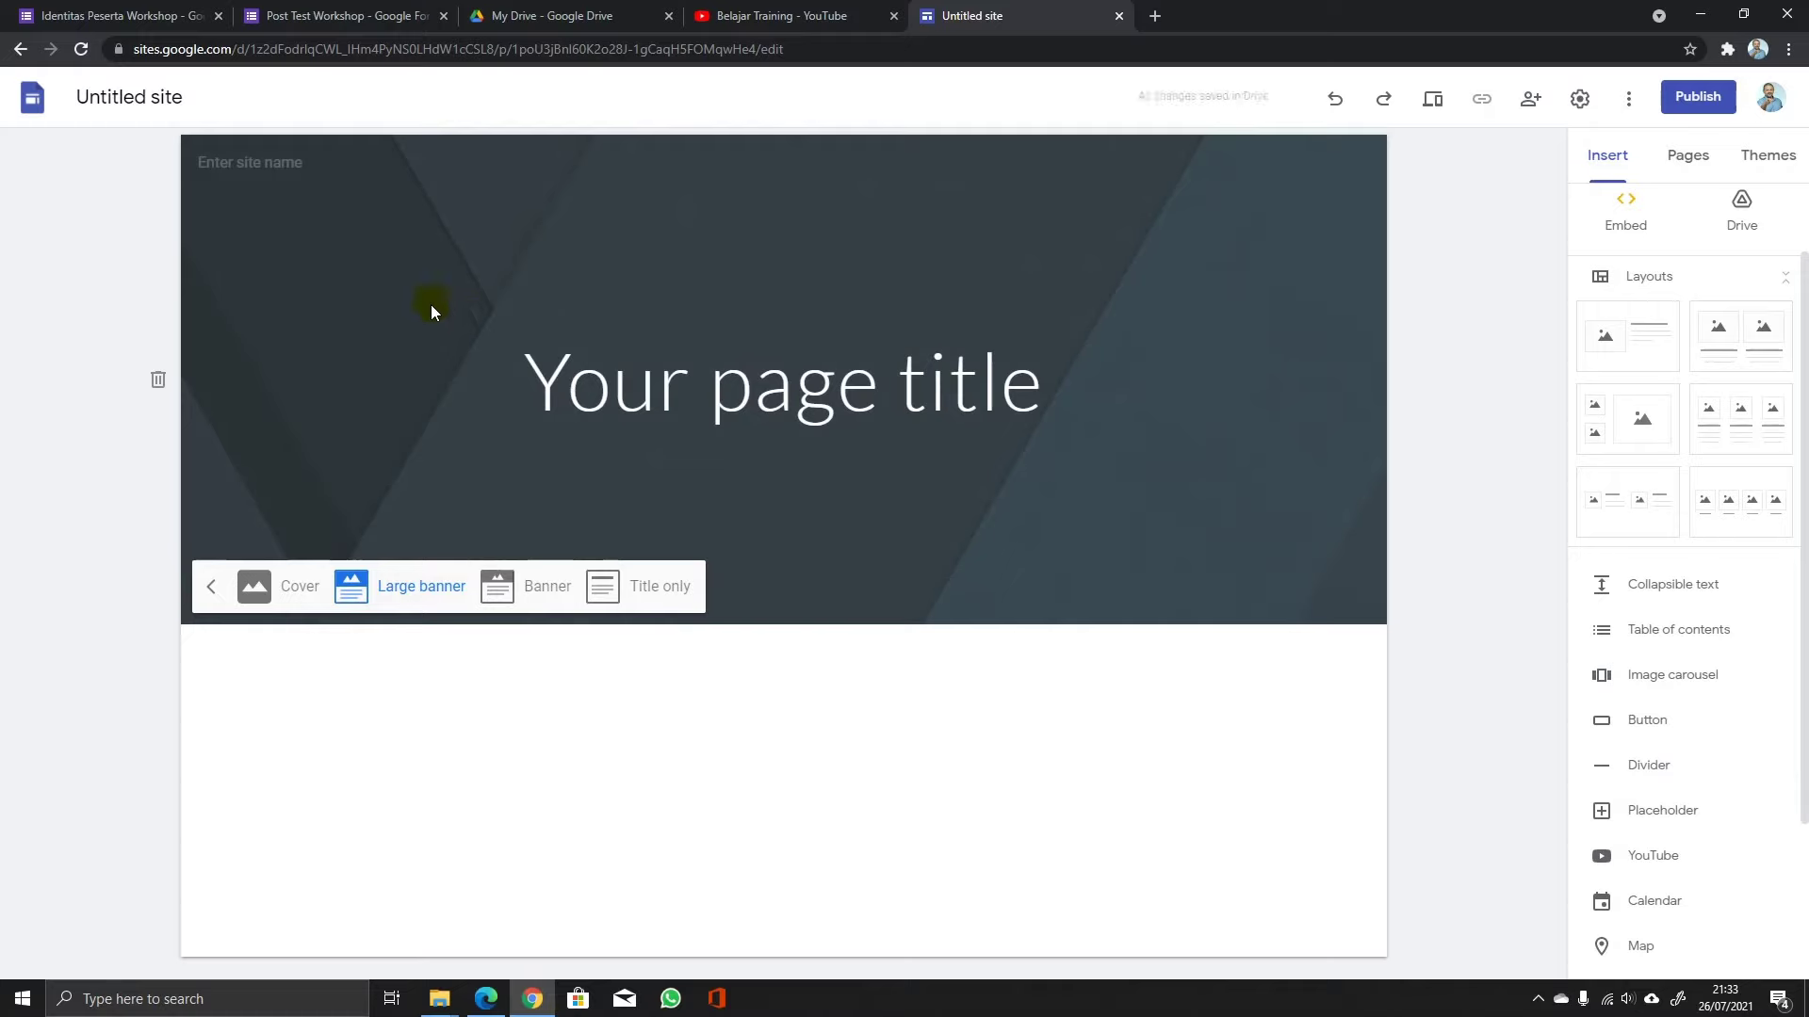
pyautogui.click(774, 614)
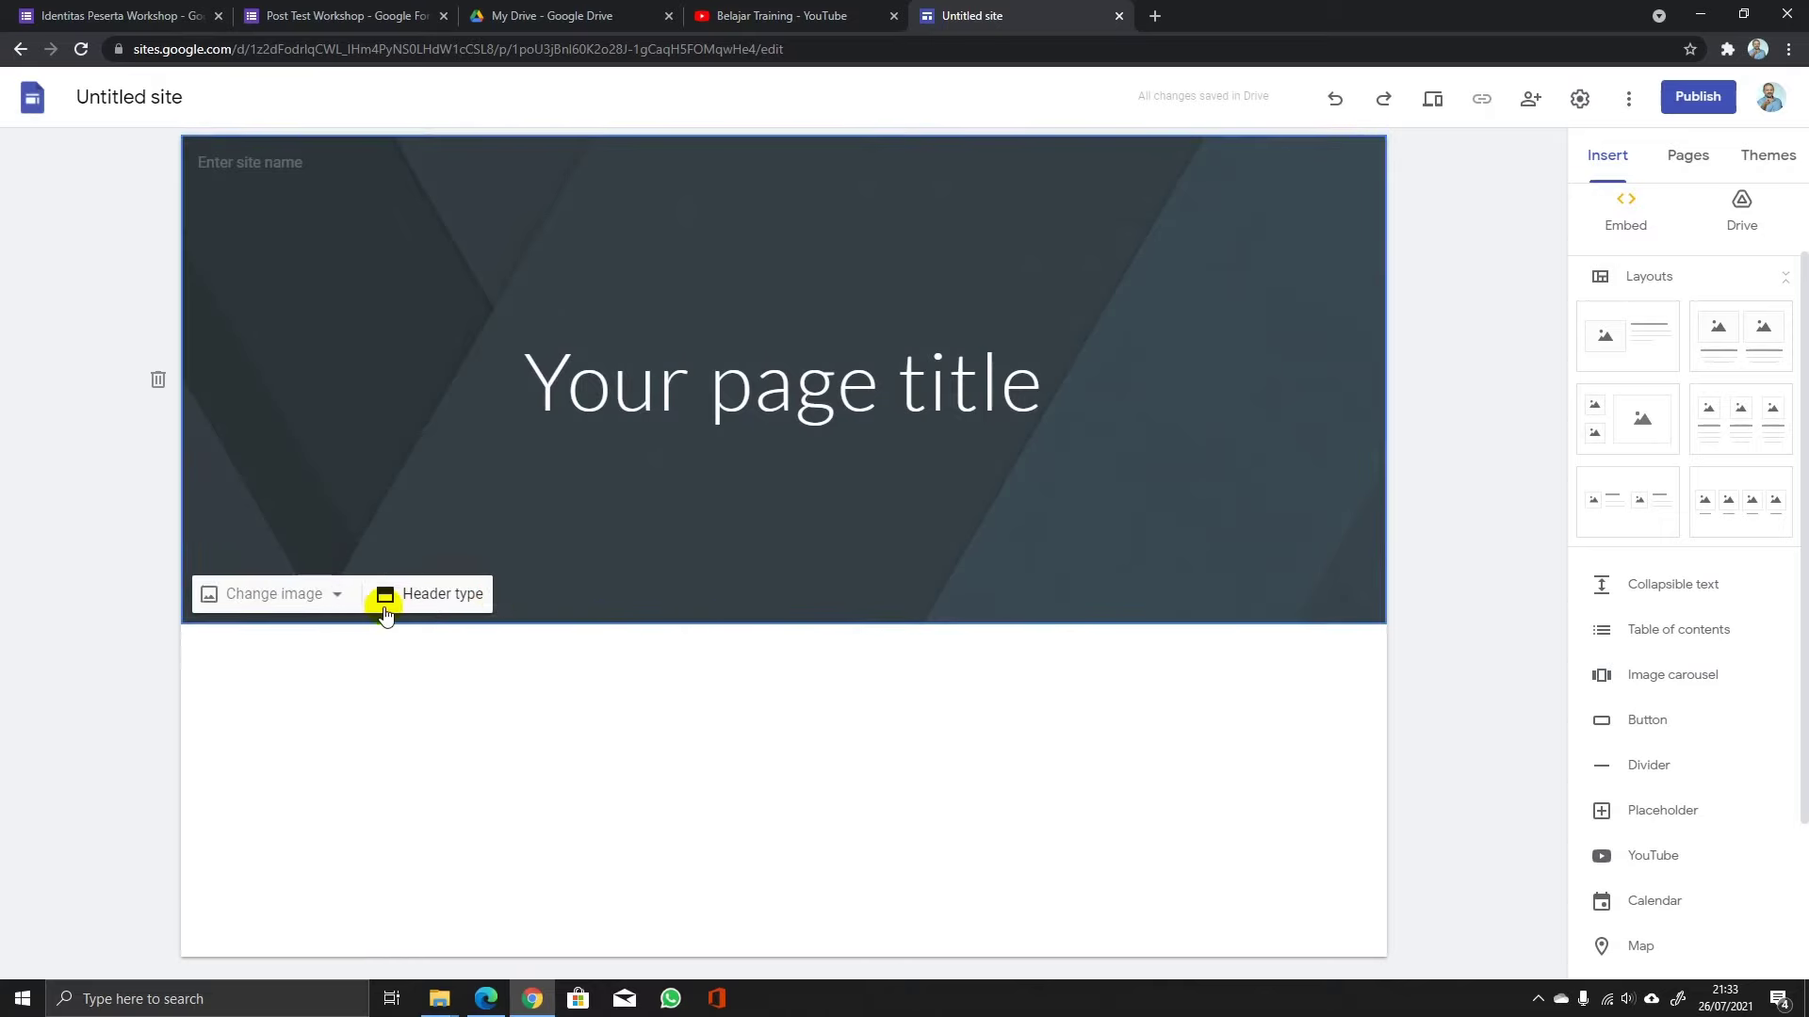
# Replace the header image with the gallery photo of a laptop, coffee cup and notebook on a wooden desk.
pyautogui.click(310, 604)
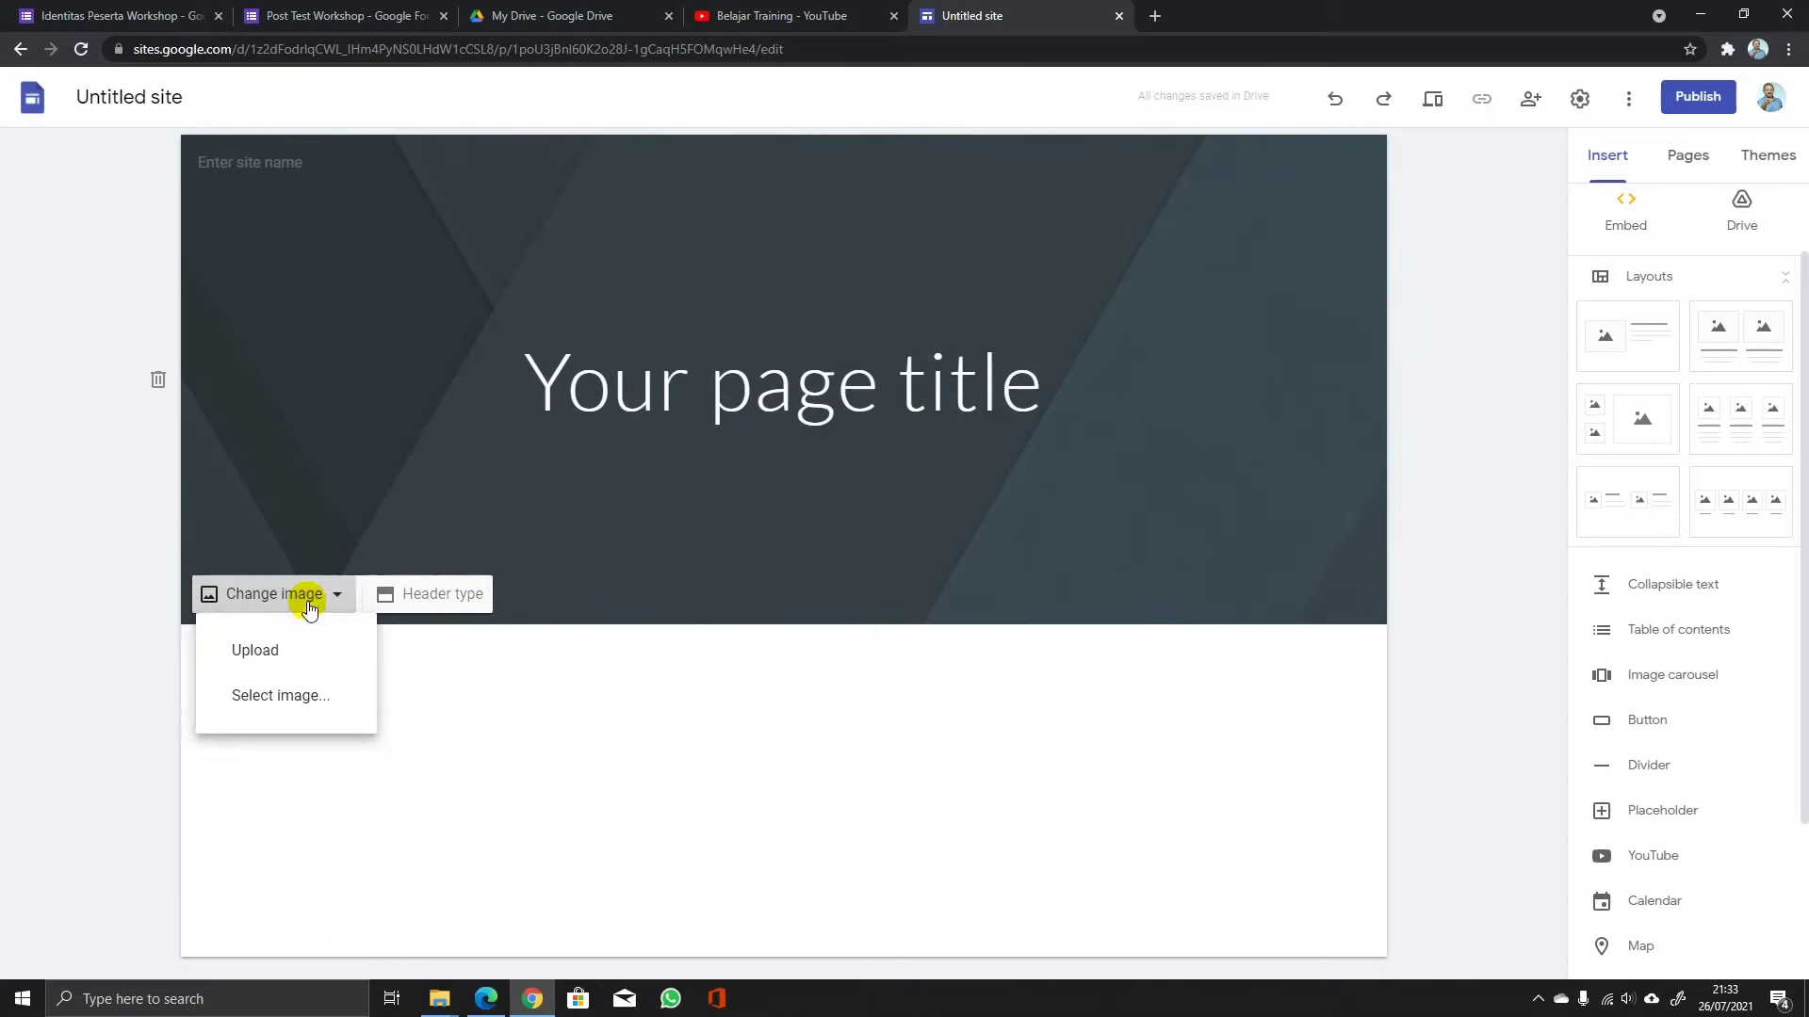
pyautogui.click(290, 697)
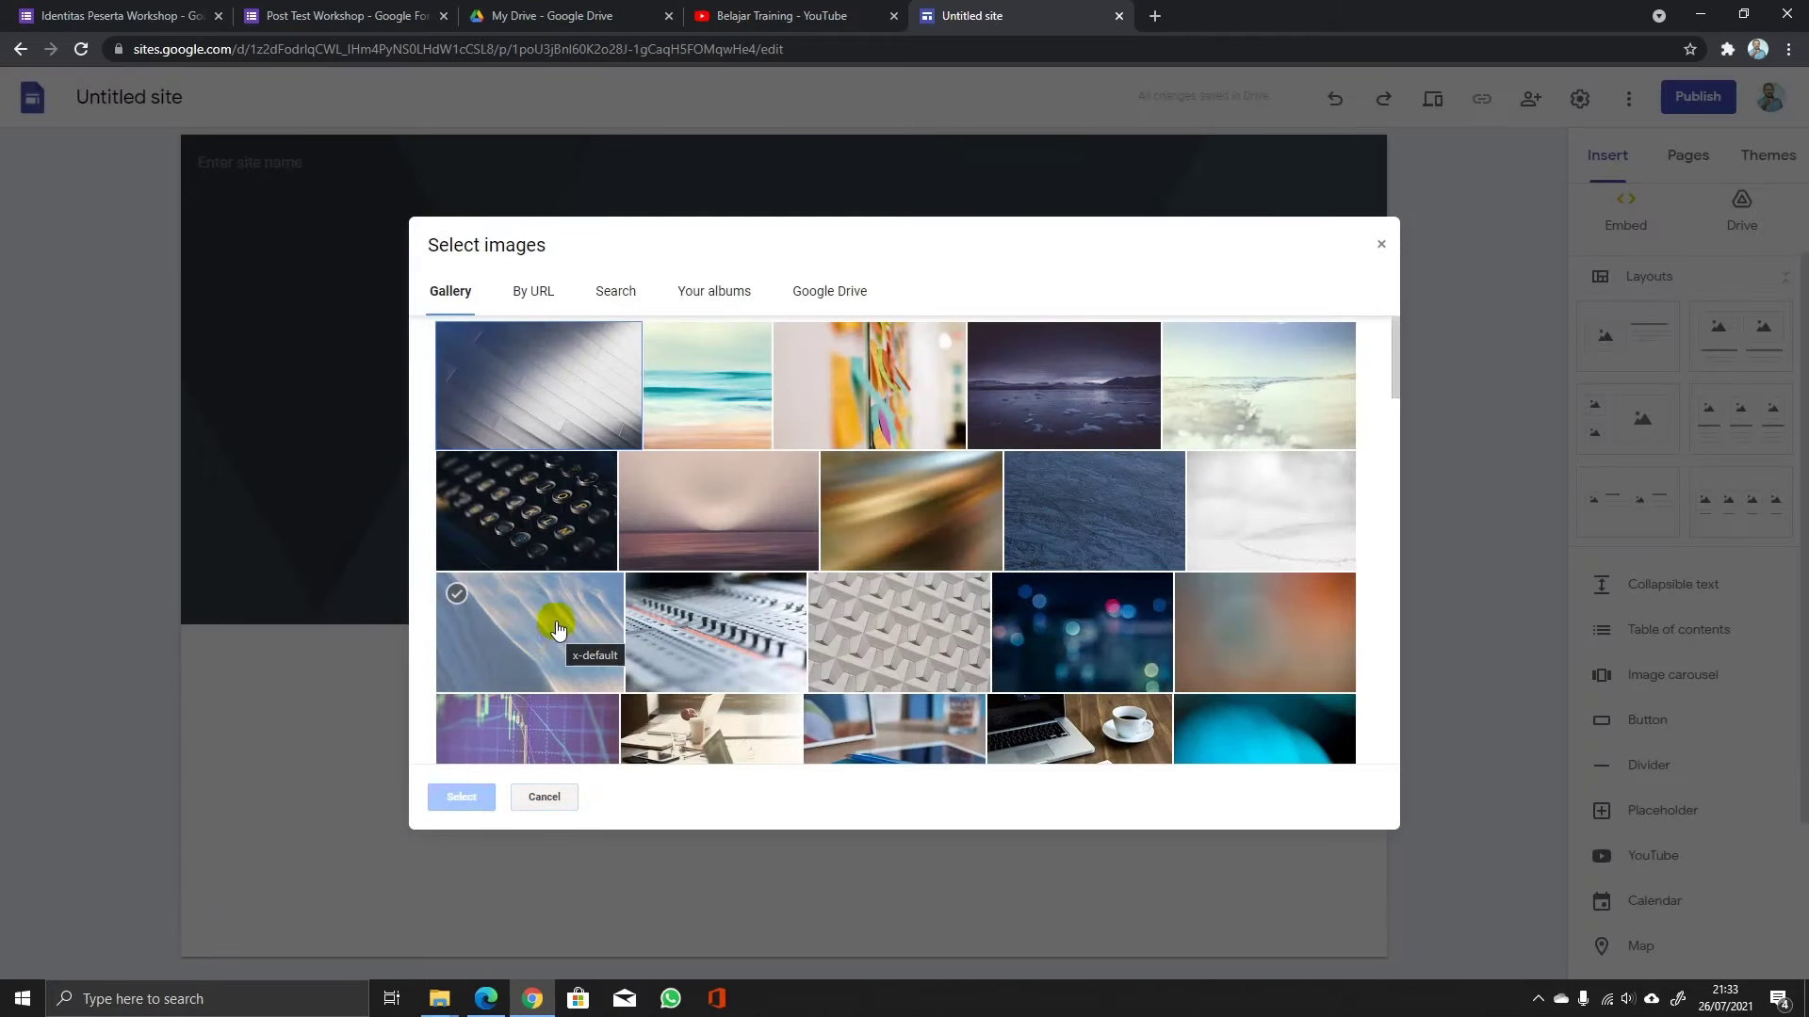
pyautogui.scroll(-1, 702, 624)
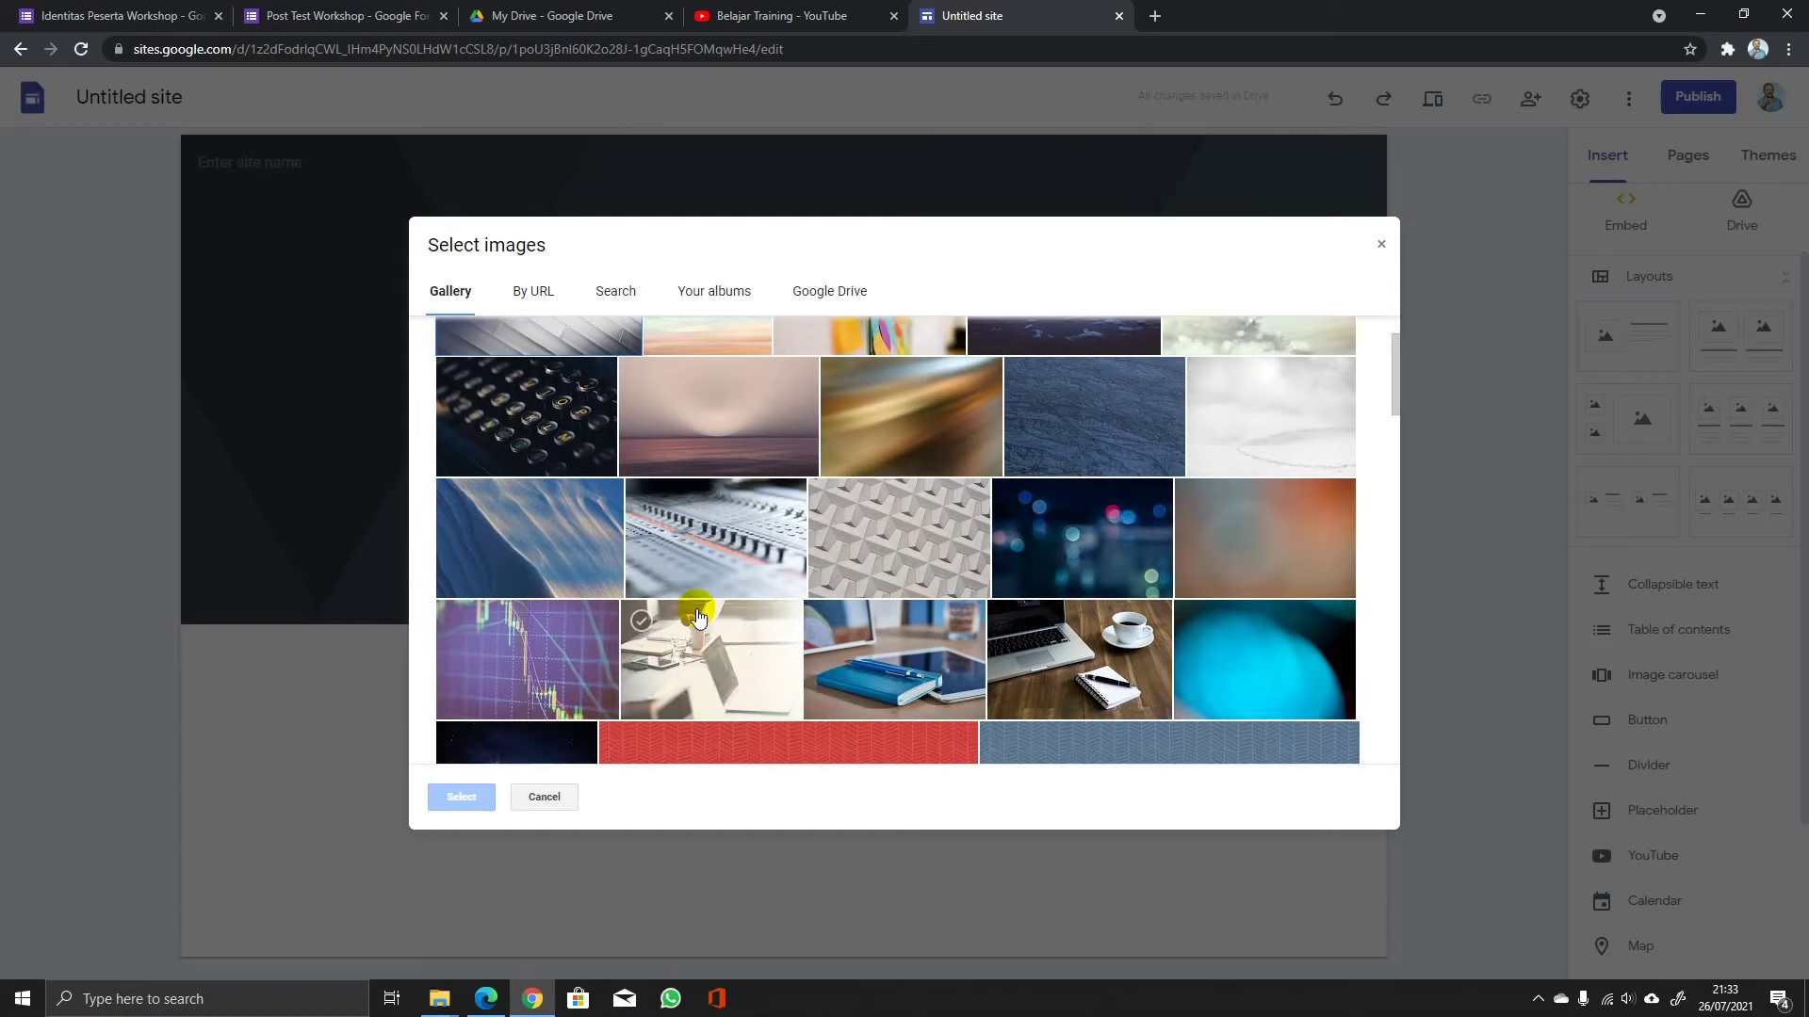
pyautogui.scroll(-2, 697, 617)
pyautogui.scroll(3, 697, 617)
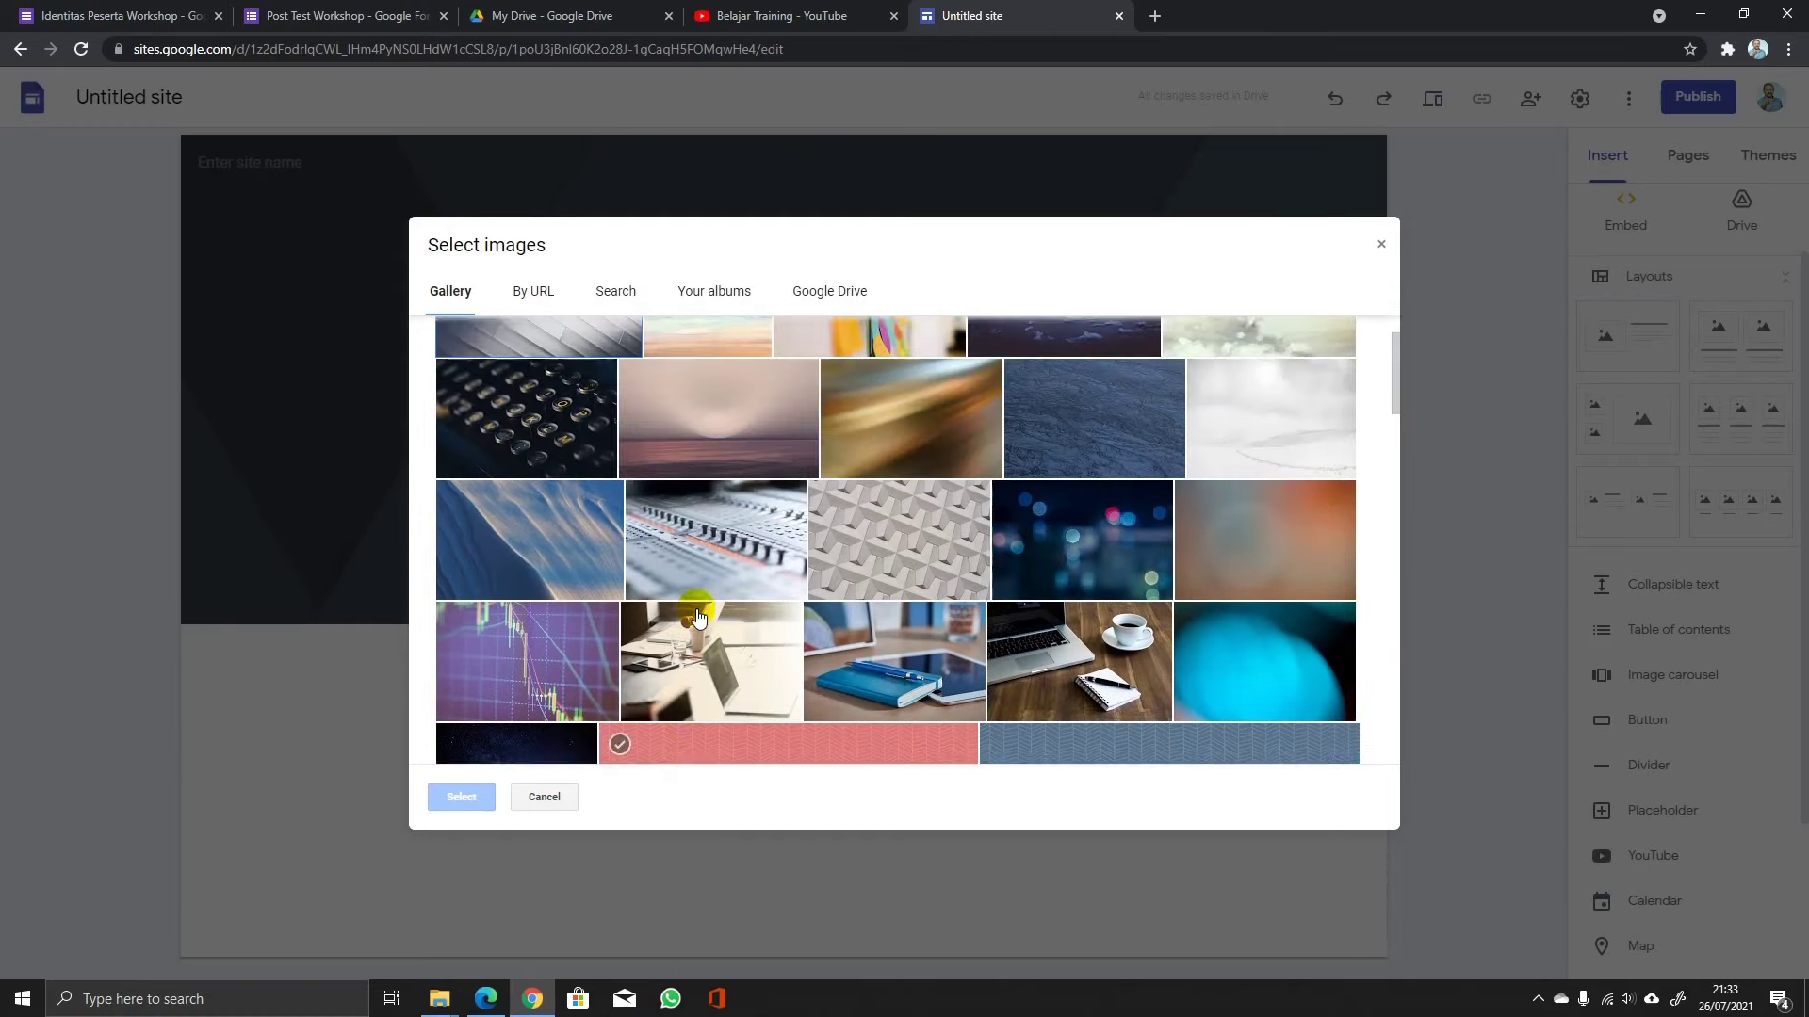
pyautogui.scroll(-1, 707, 627)
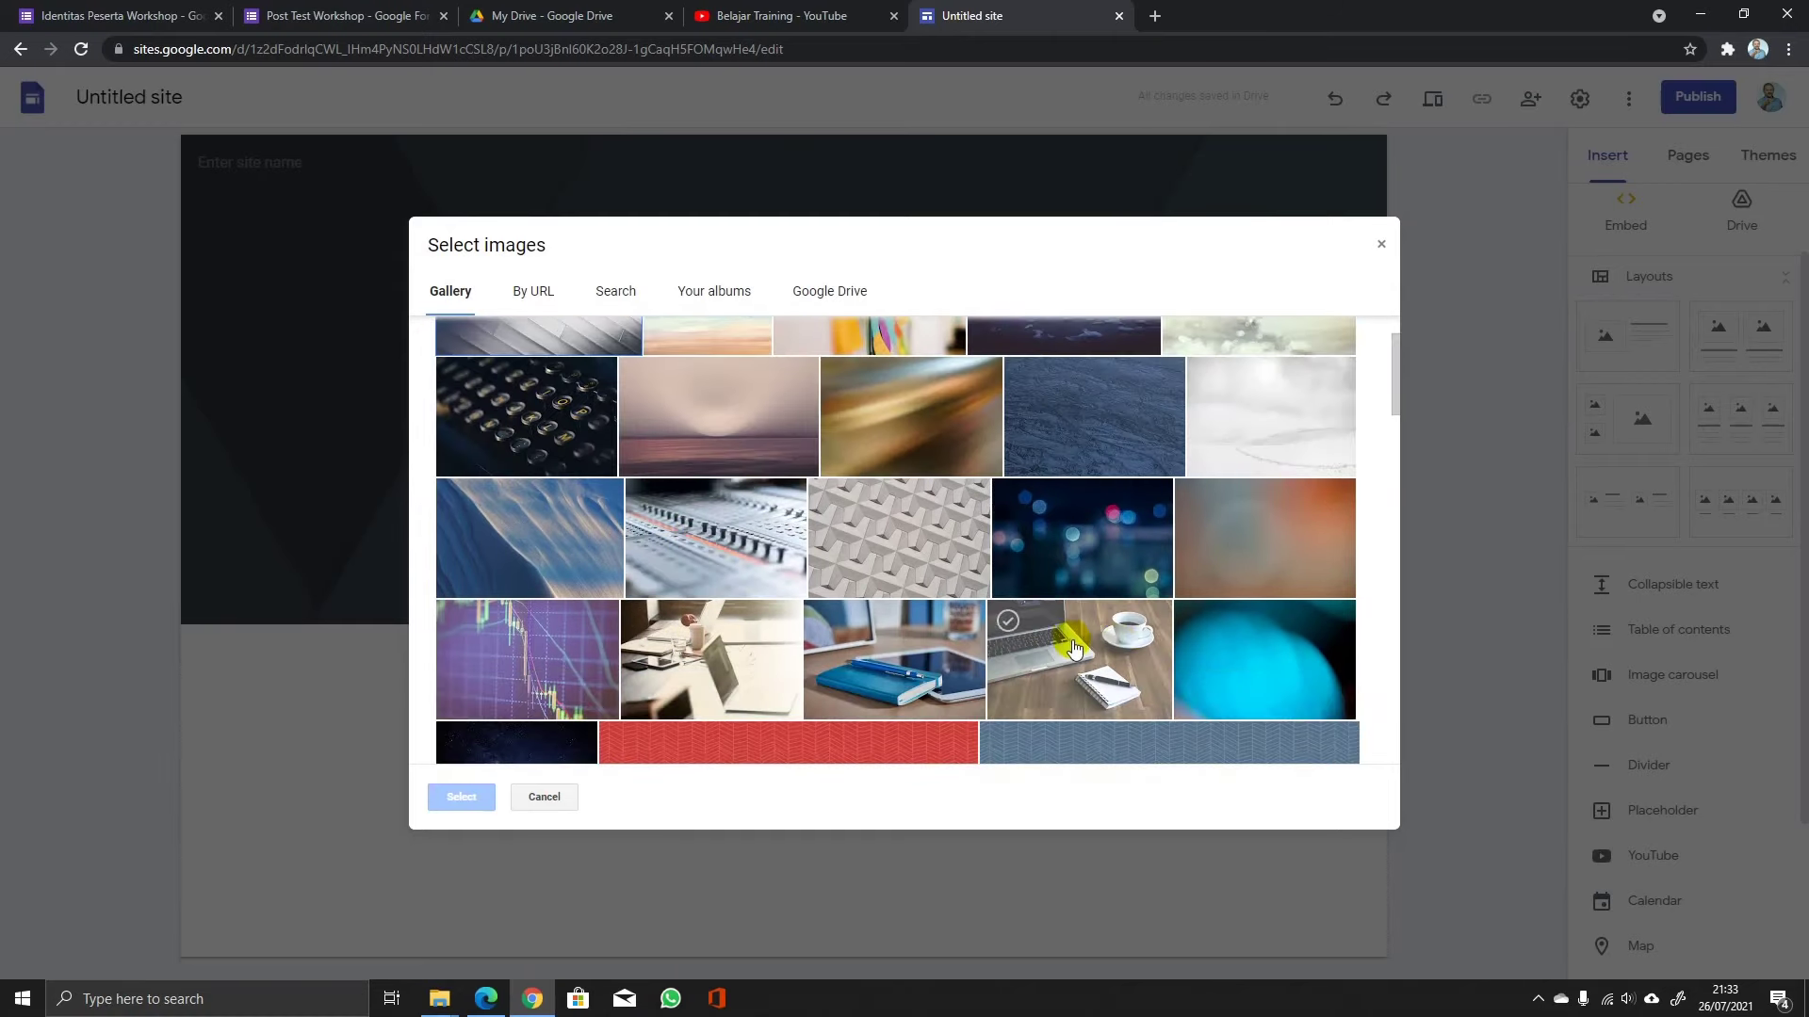
pyautogui.click(1121, 652)
pyautogui.click(462, 798)
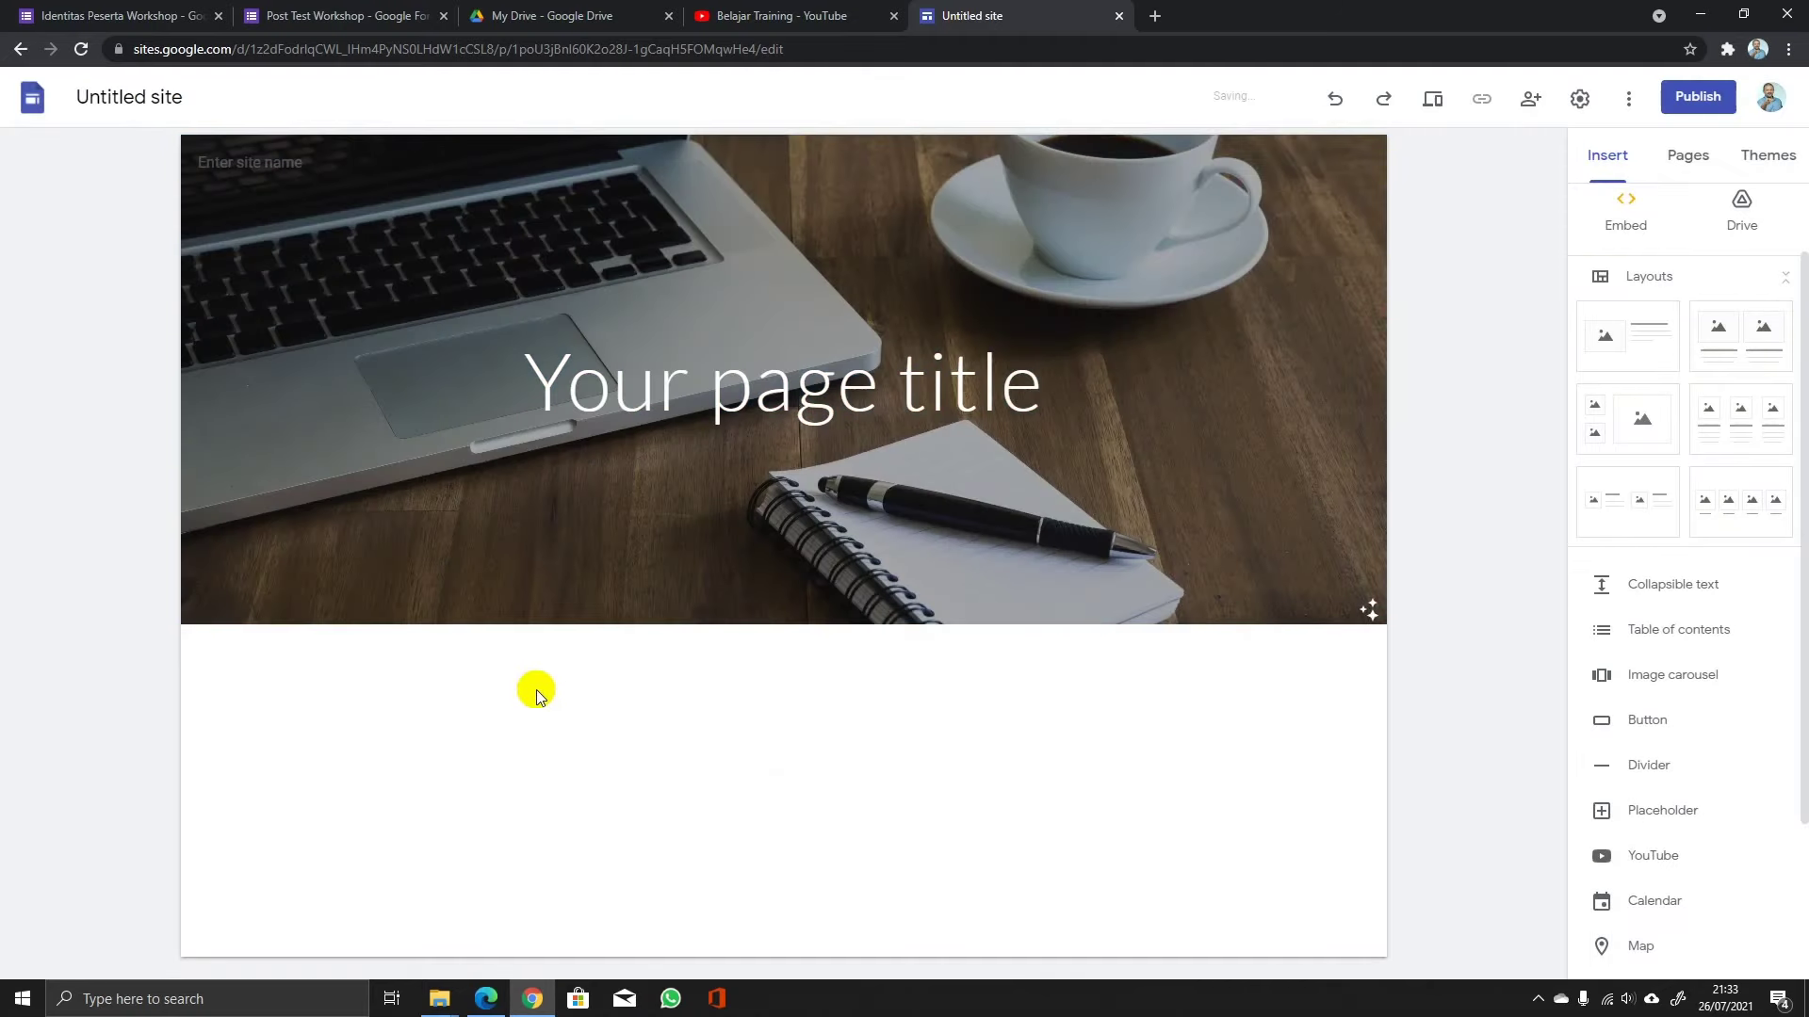
# Rename the untitled site document as "Workshop Training Management".
pyautogui.click(113, 98)
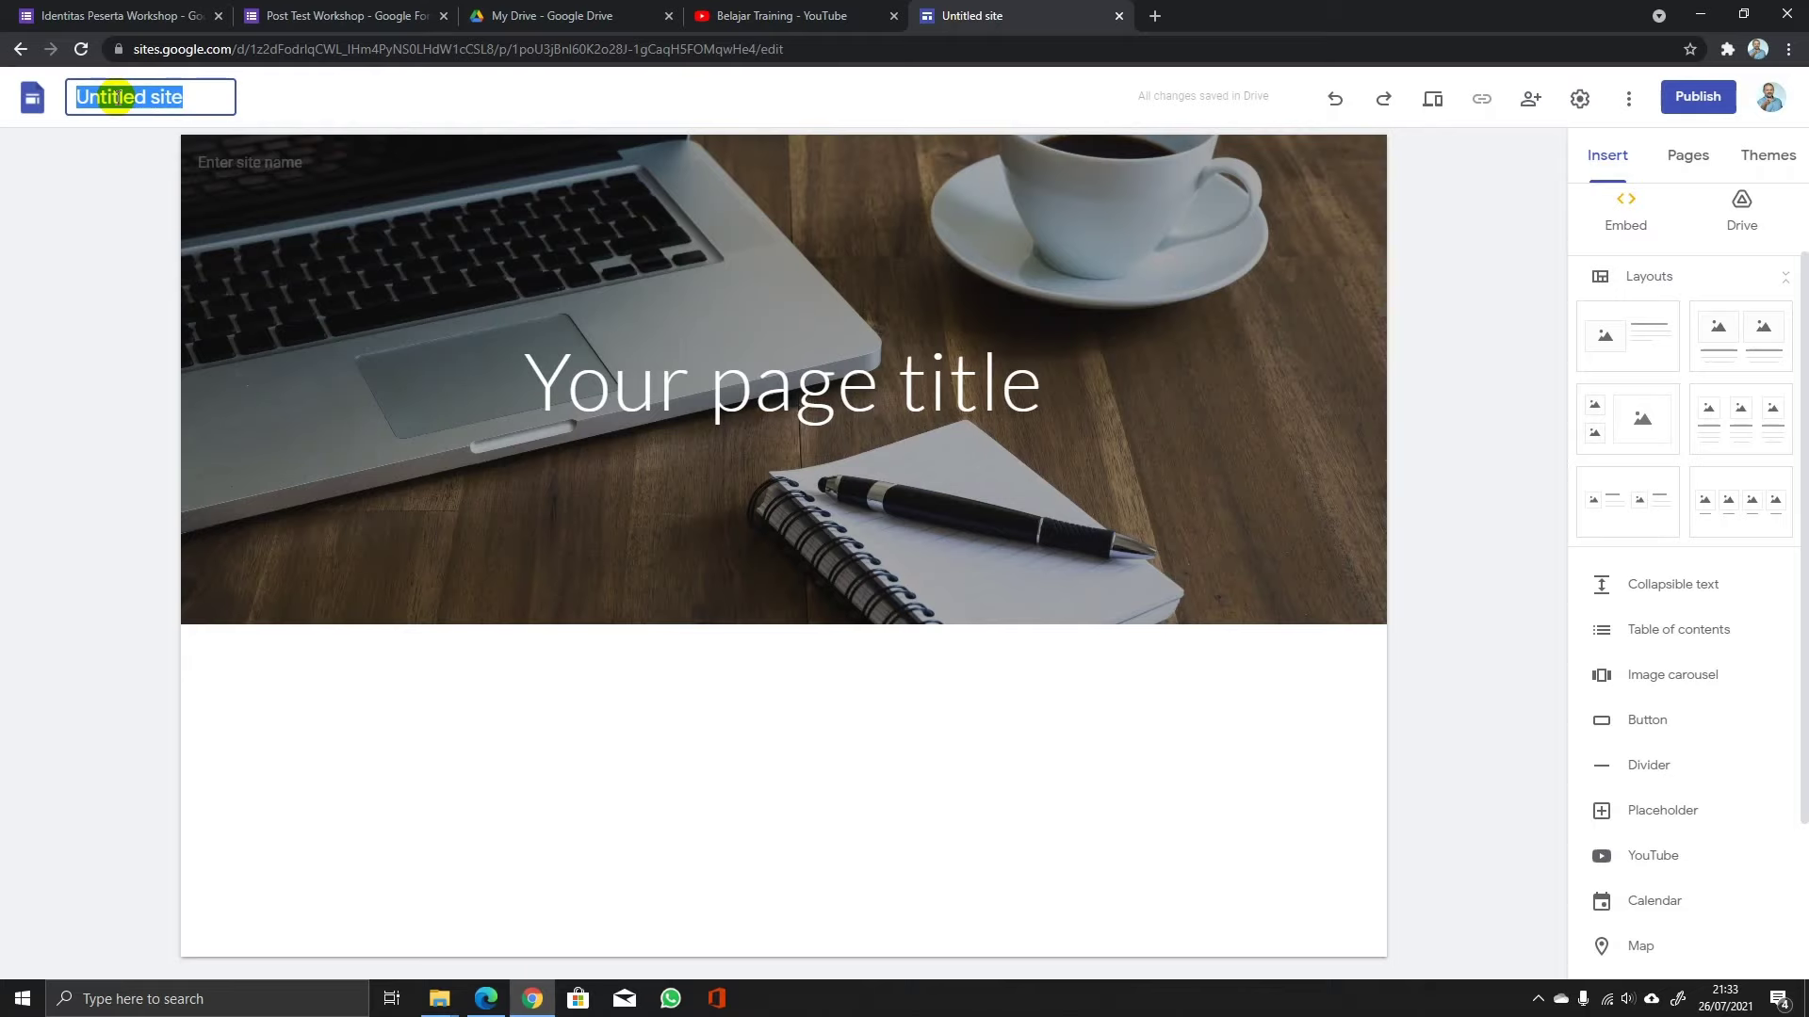
pyautogui.write('Work')
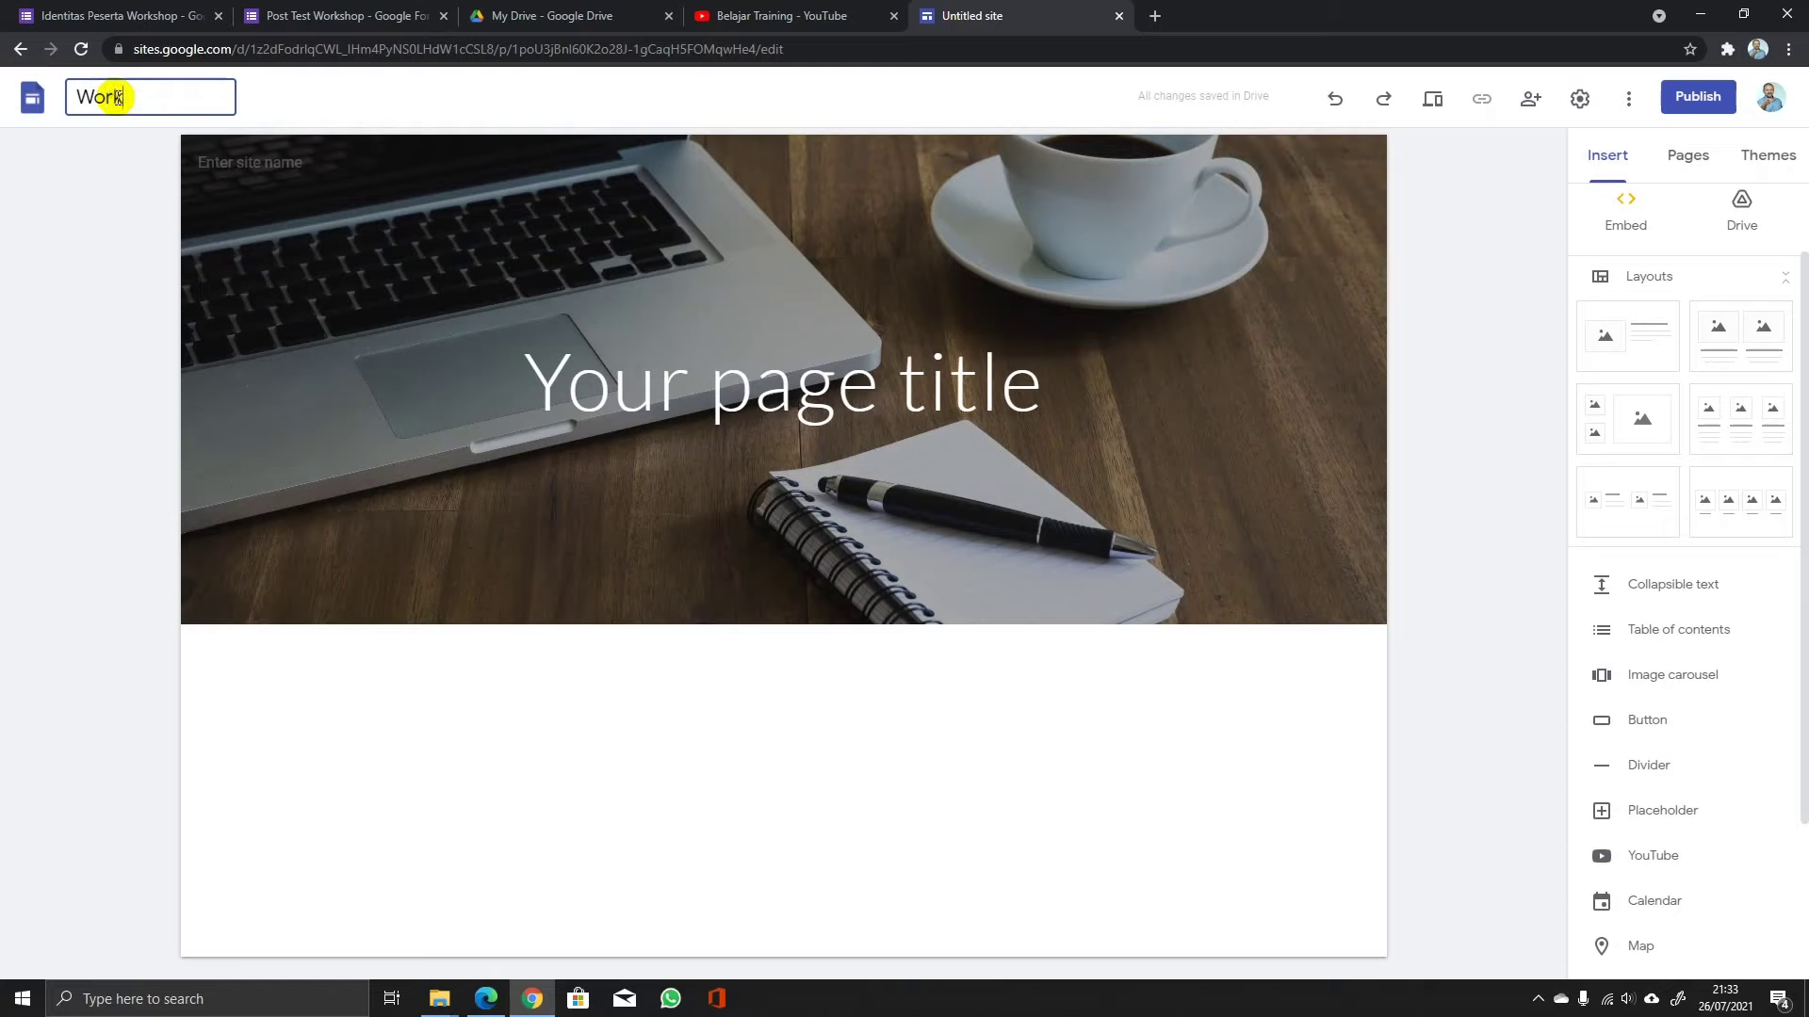
pyautogui.write('shop Training Mana')
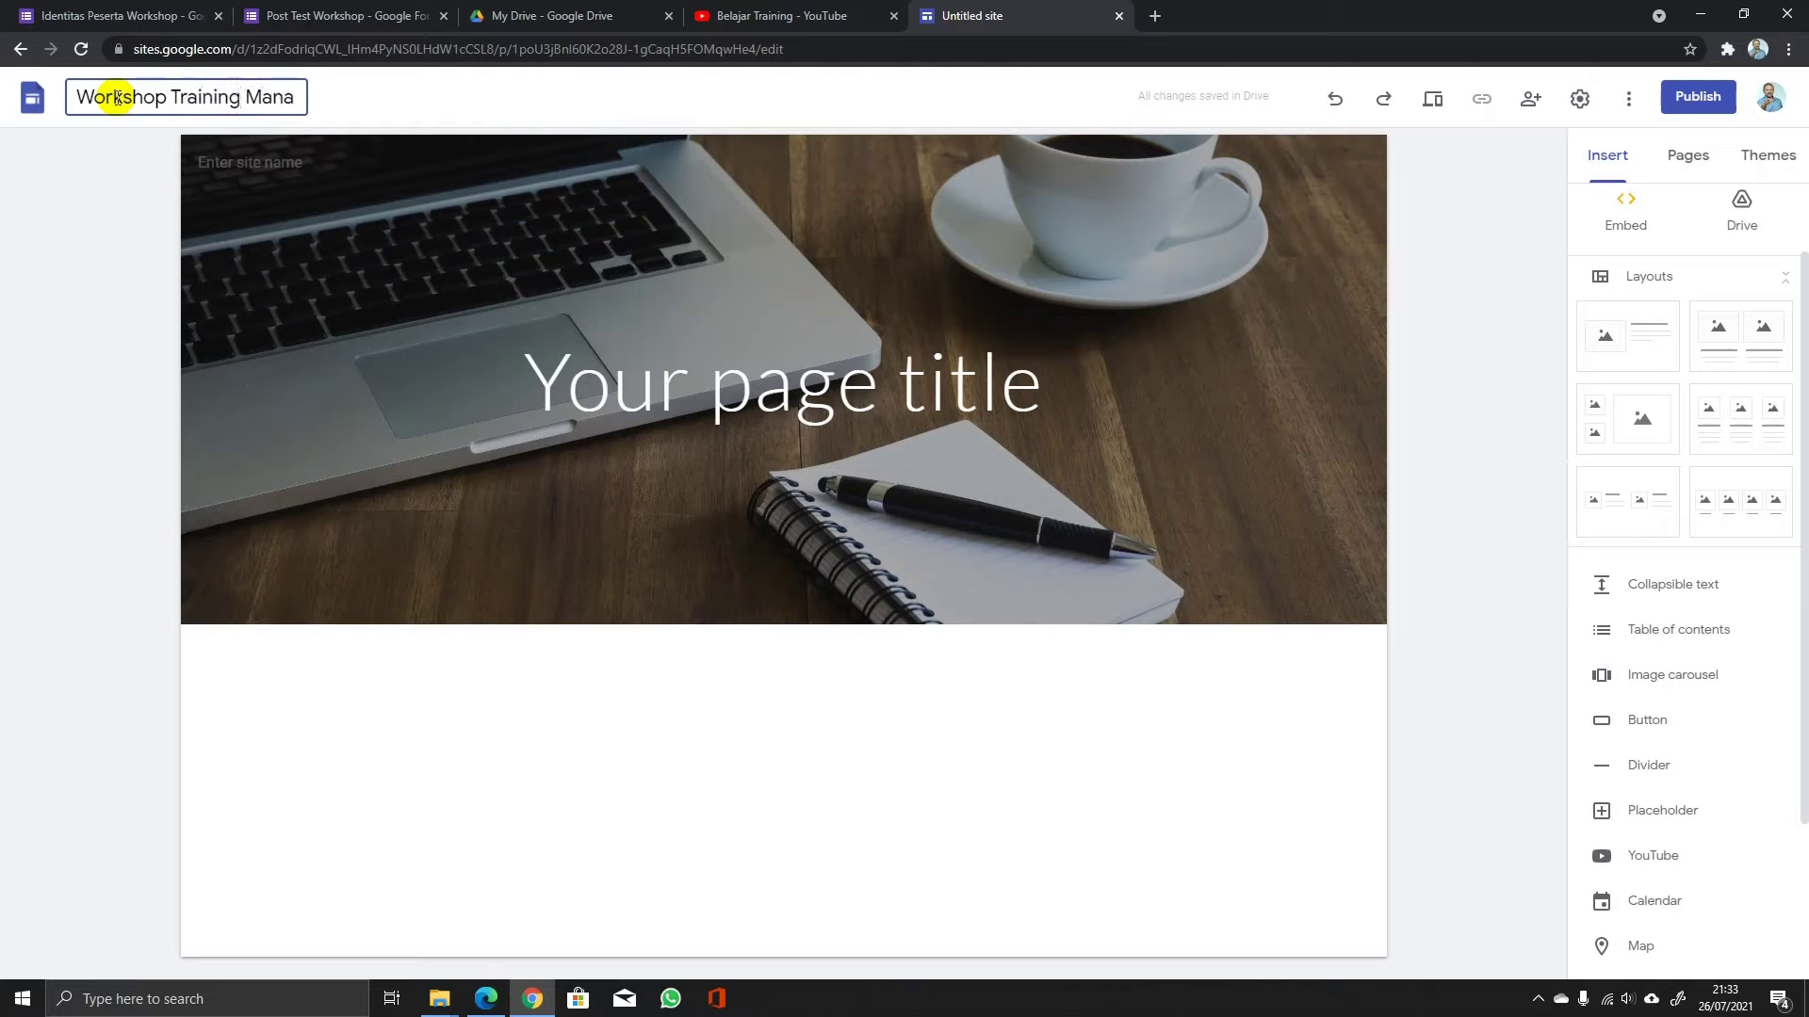
pyautogui.write('jegemnt')
pyautogui.press('BackSpace')
pyautogui.press('BackSpace')
pyautogui.press('BackSpace')
pyautogui.press('BackSpace')
pyautogui.press('BackSpace')
pyautogui.press('BackSpace')
pyautogui.press('BackSpace')
pyautogui.write('gement')
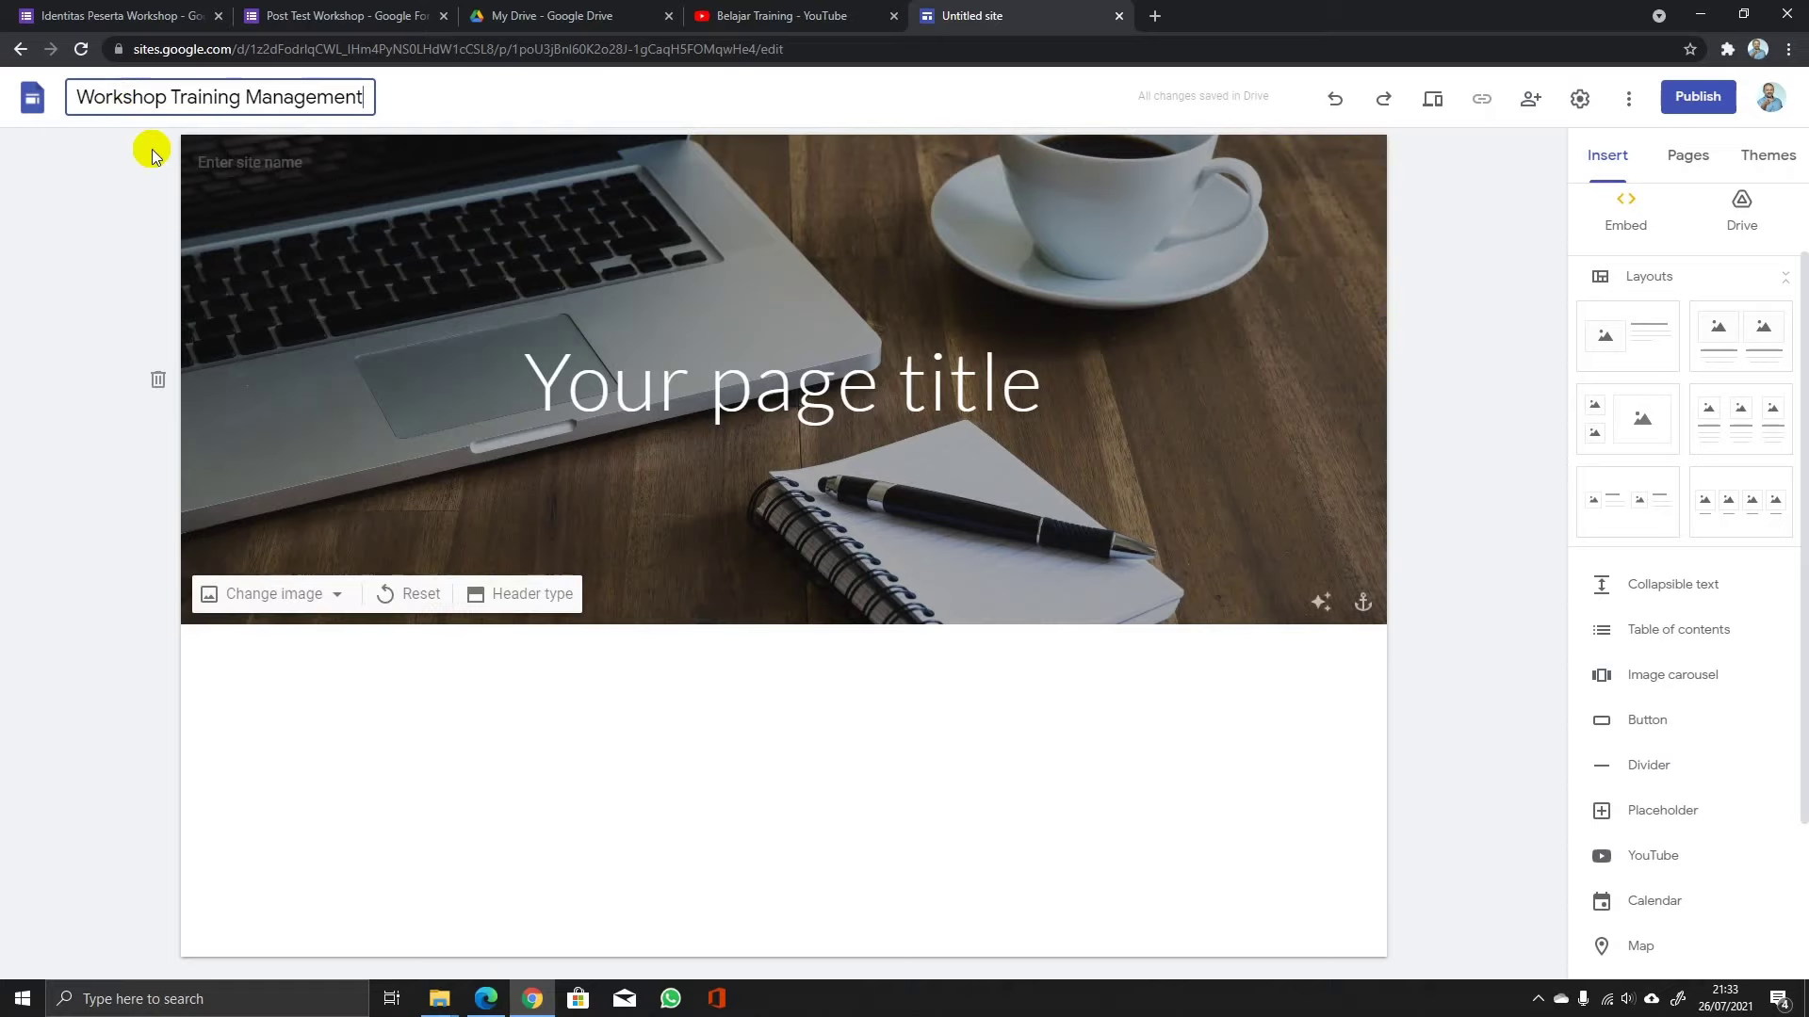
# Fill the header's site name with "Workshop Training Management" and check its full text.
pyautogui.click(211, 164)
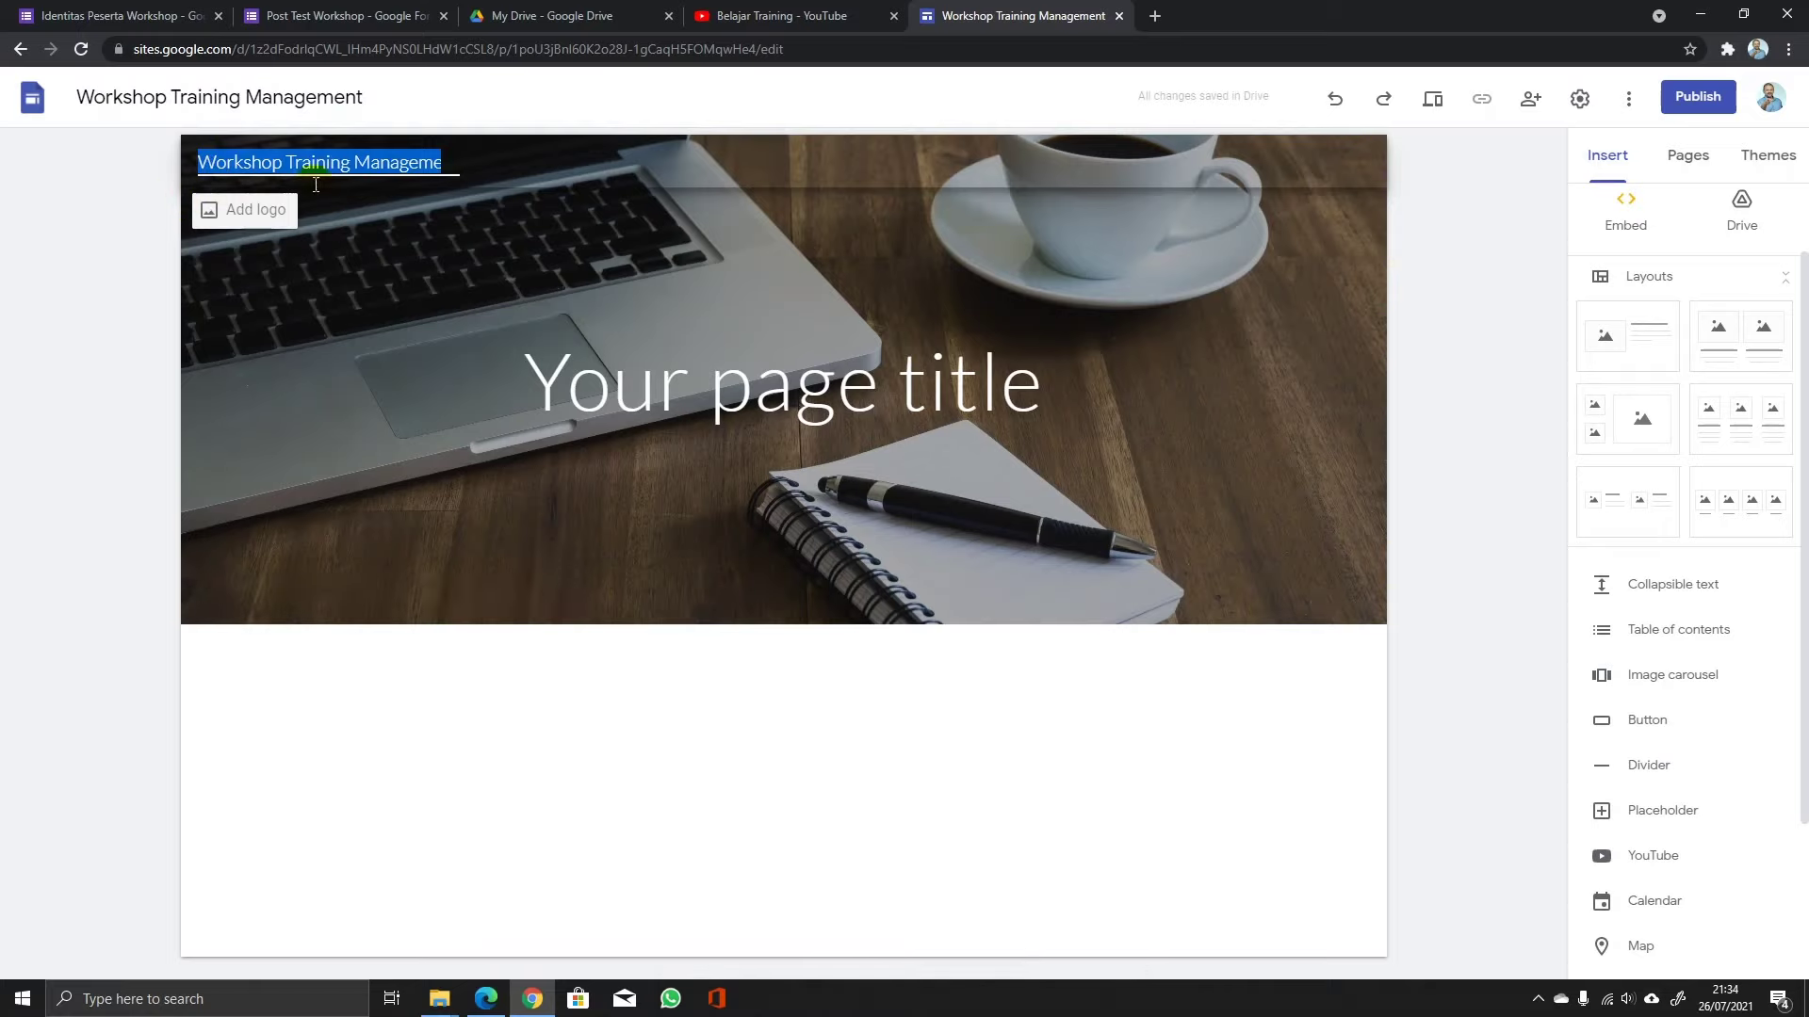
pyautogui.click(419, 165)
pyautogui.press('Right')
pyautogui.press('Right')
pyautogui.press('Right')
pyautogui.press('Right')
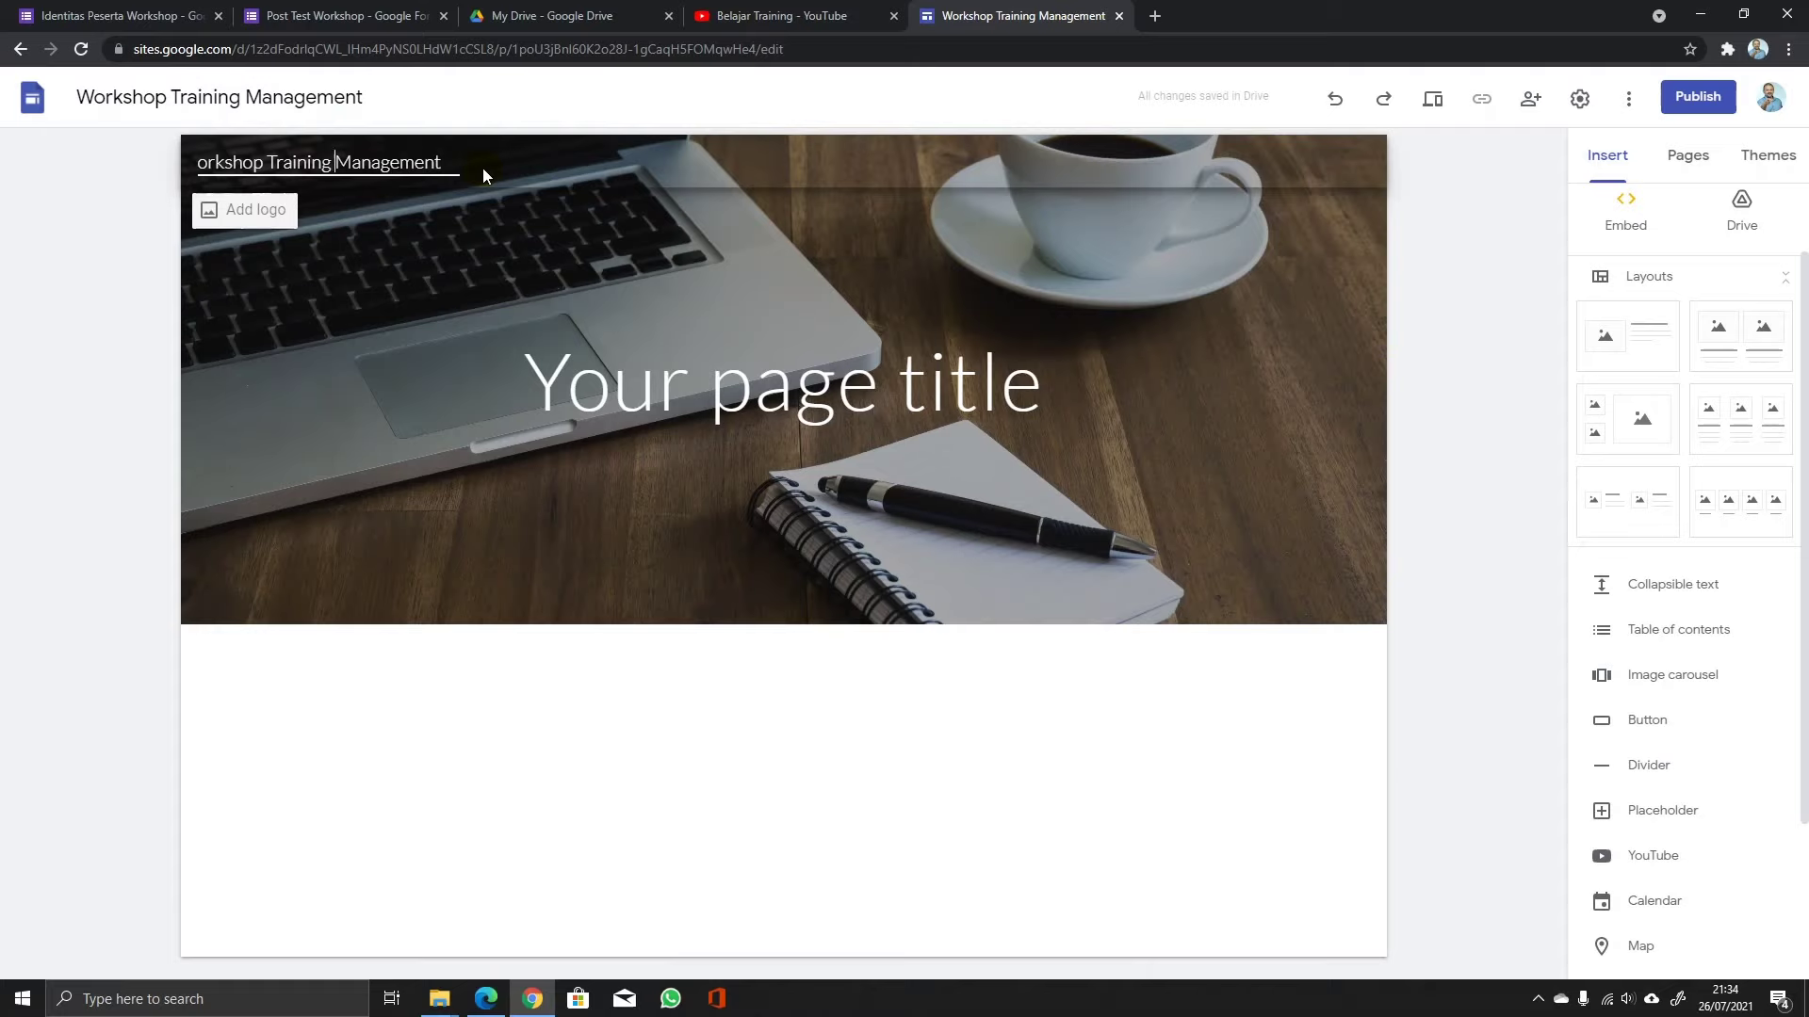
pyautogui.press('Home')
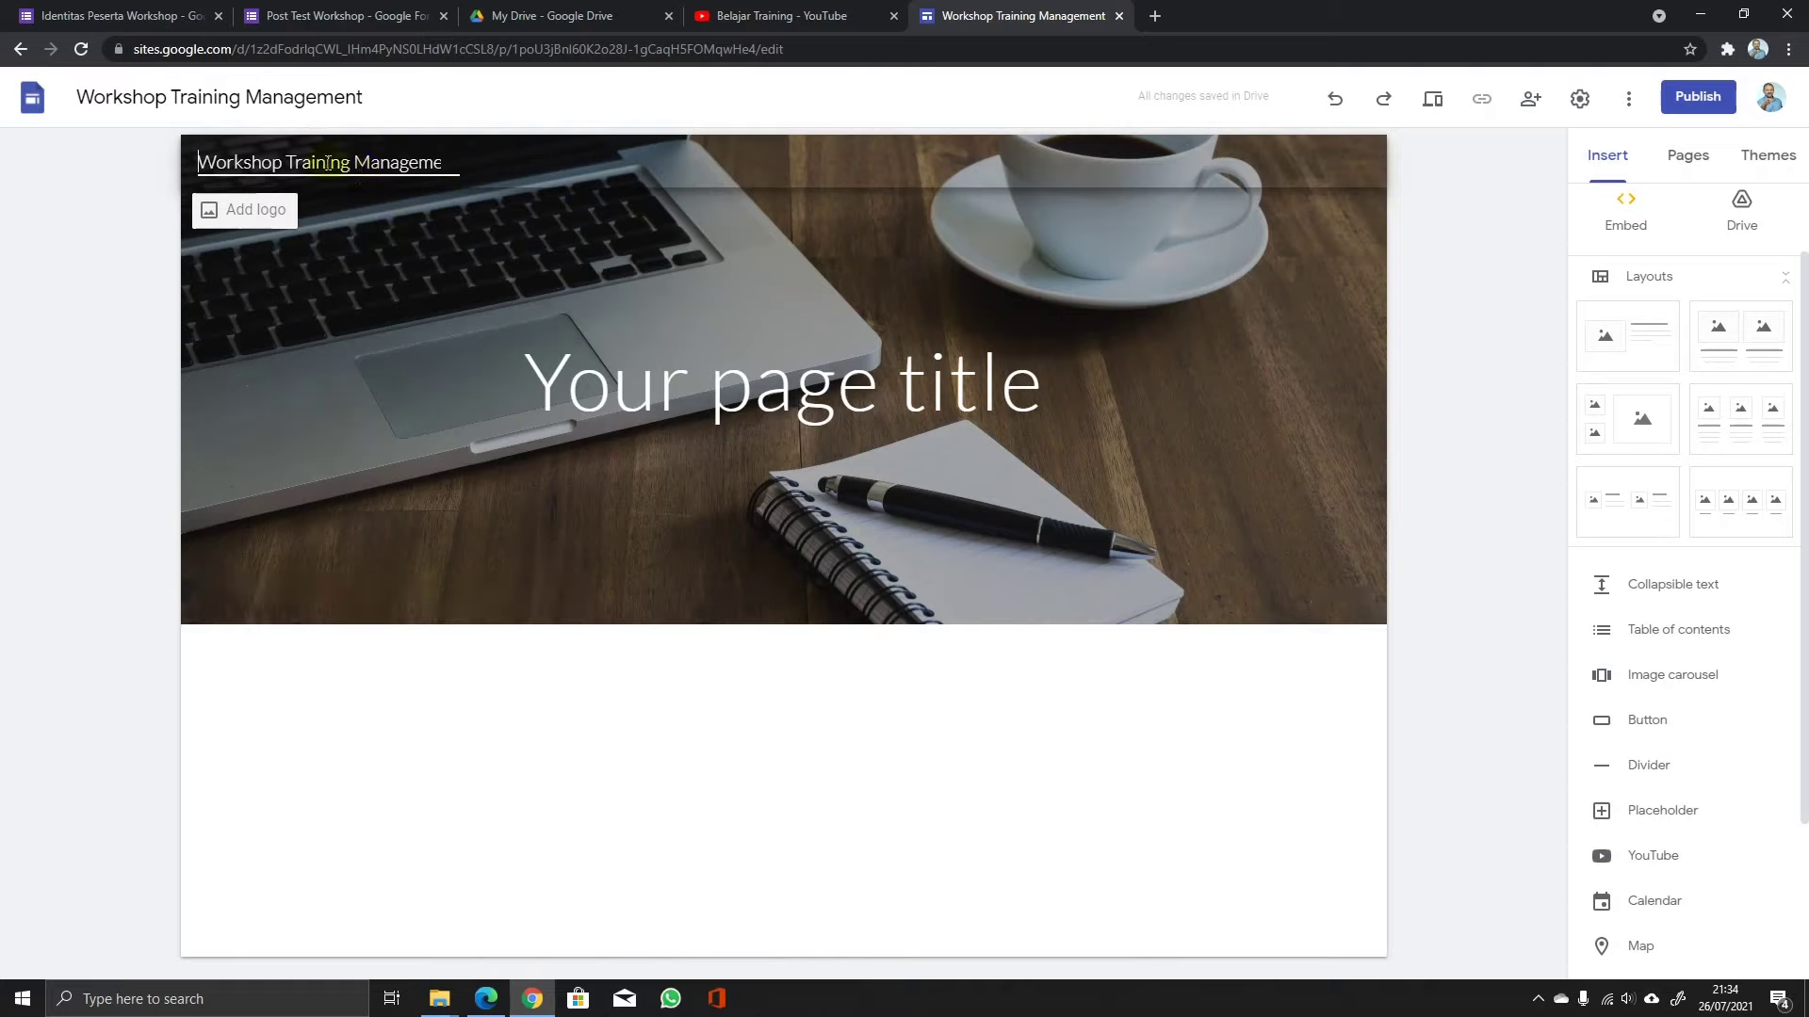
# Replace the placeholder page title in the header with "WELCOME".
pyautogui.click(542, 377)
pyautogui.moveTo(541, 376); pyautogui.dragTo(1057, 403)
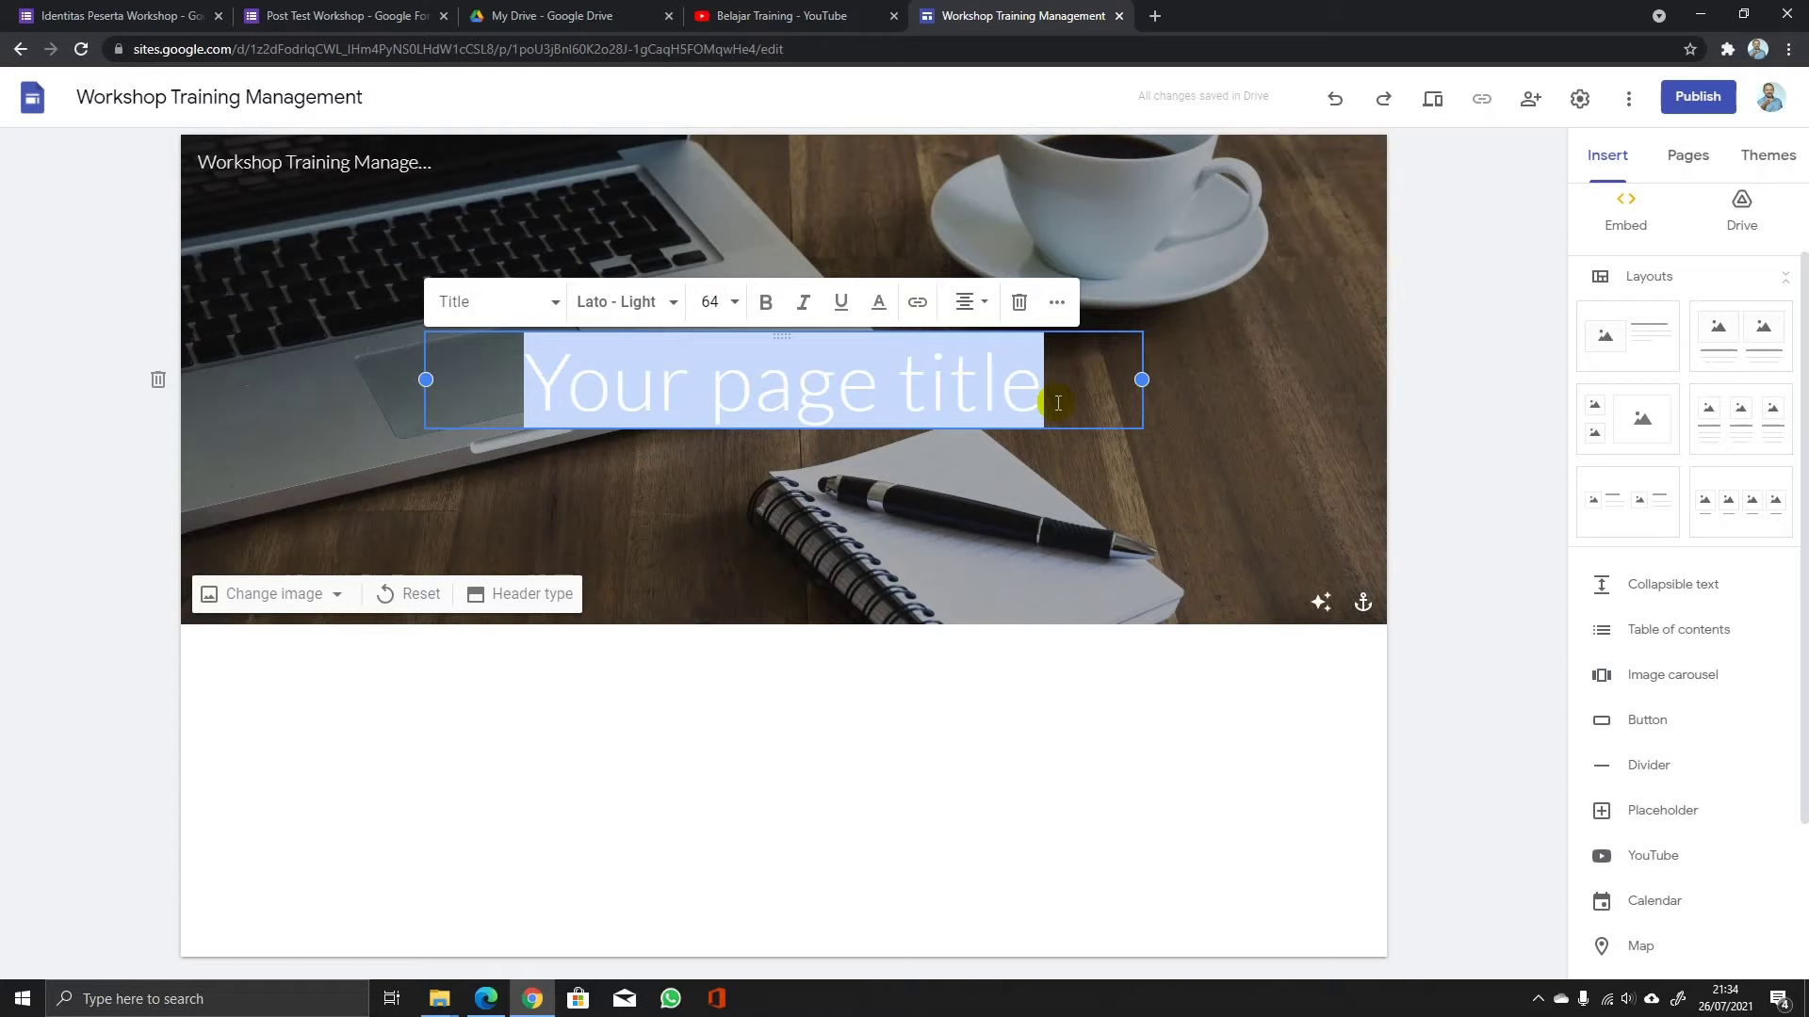
pyautogui.write('WELCO')
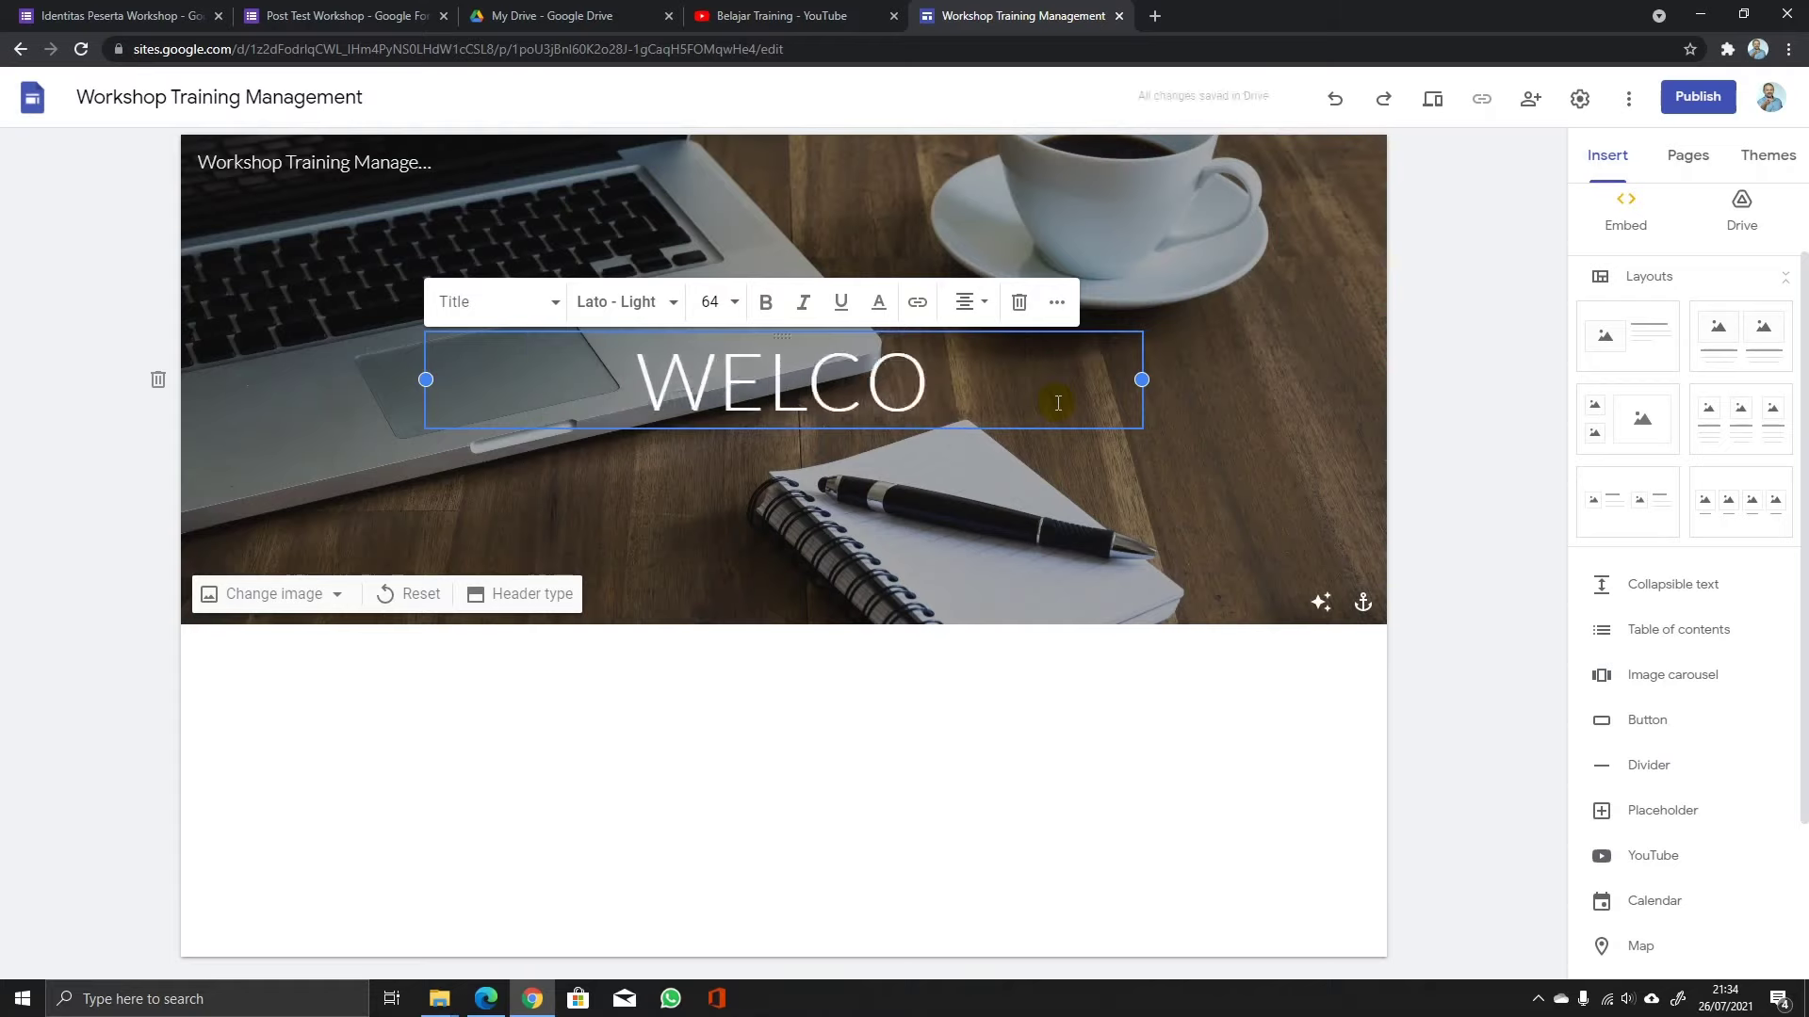
pyautogui.write('ME')
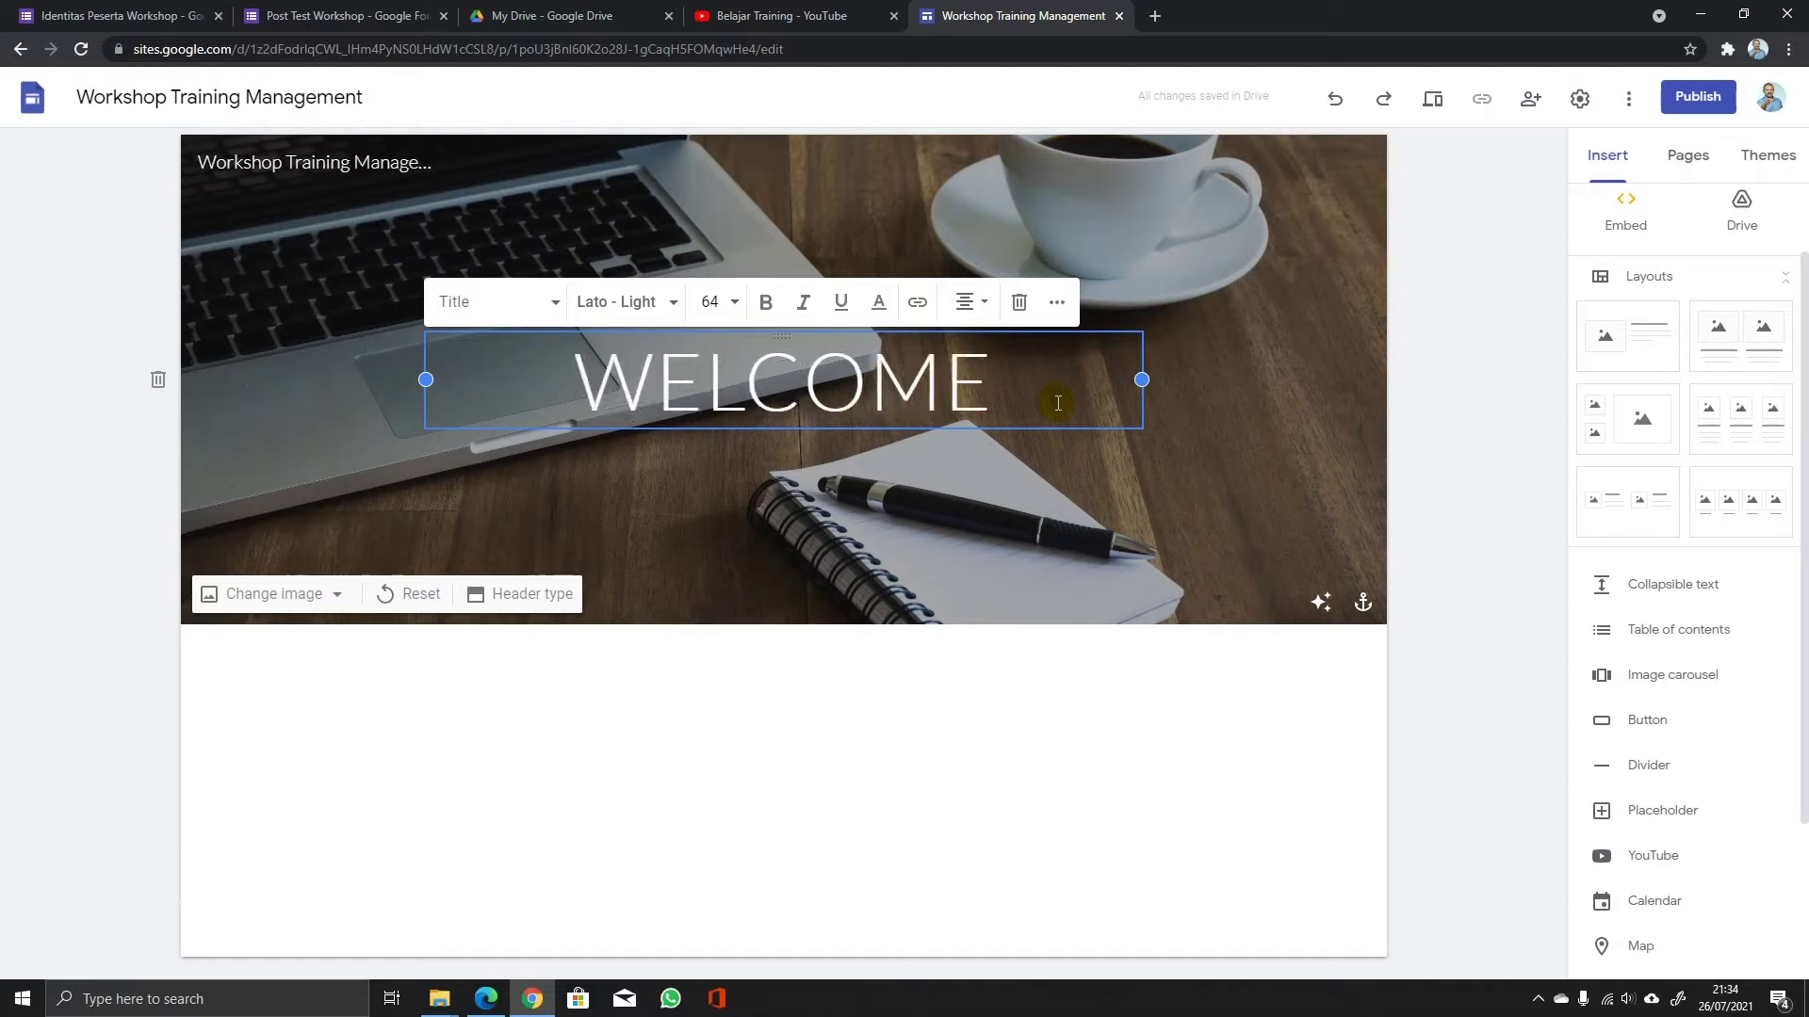
pyautogui.click(1432, 550)
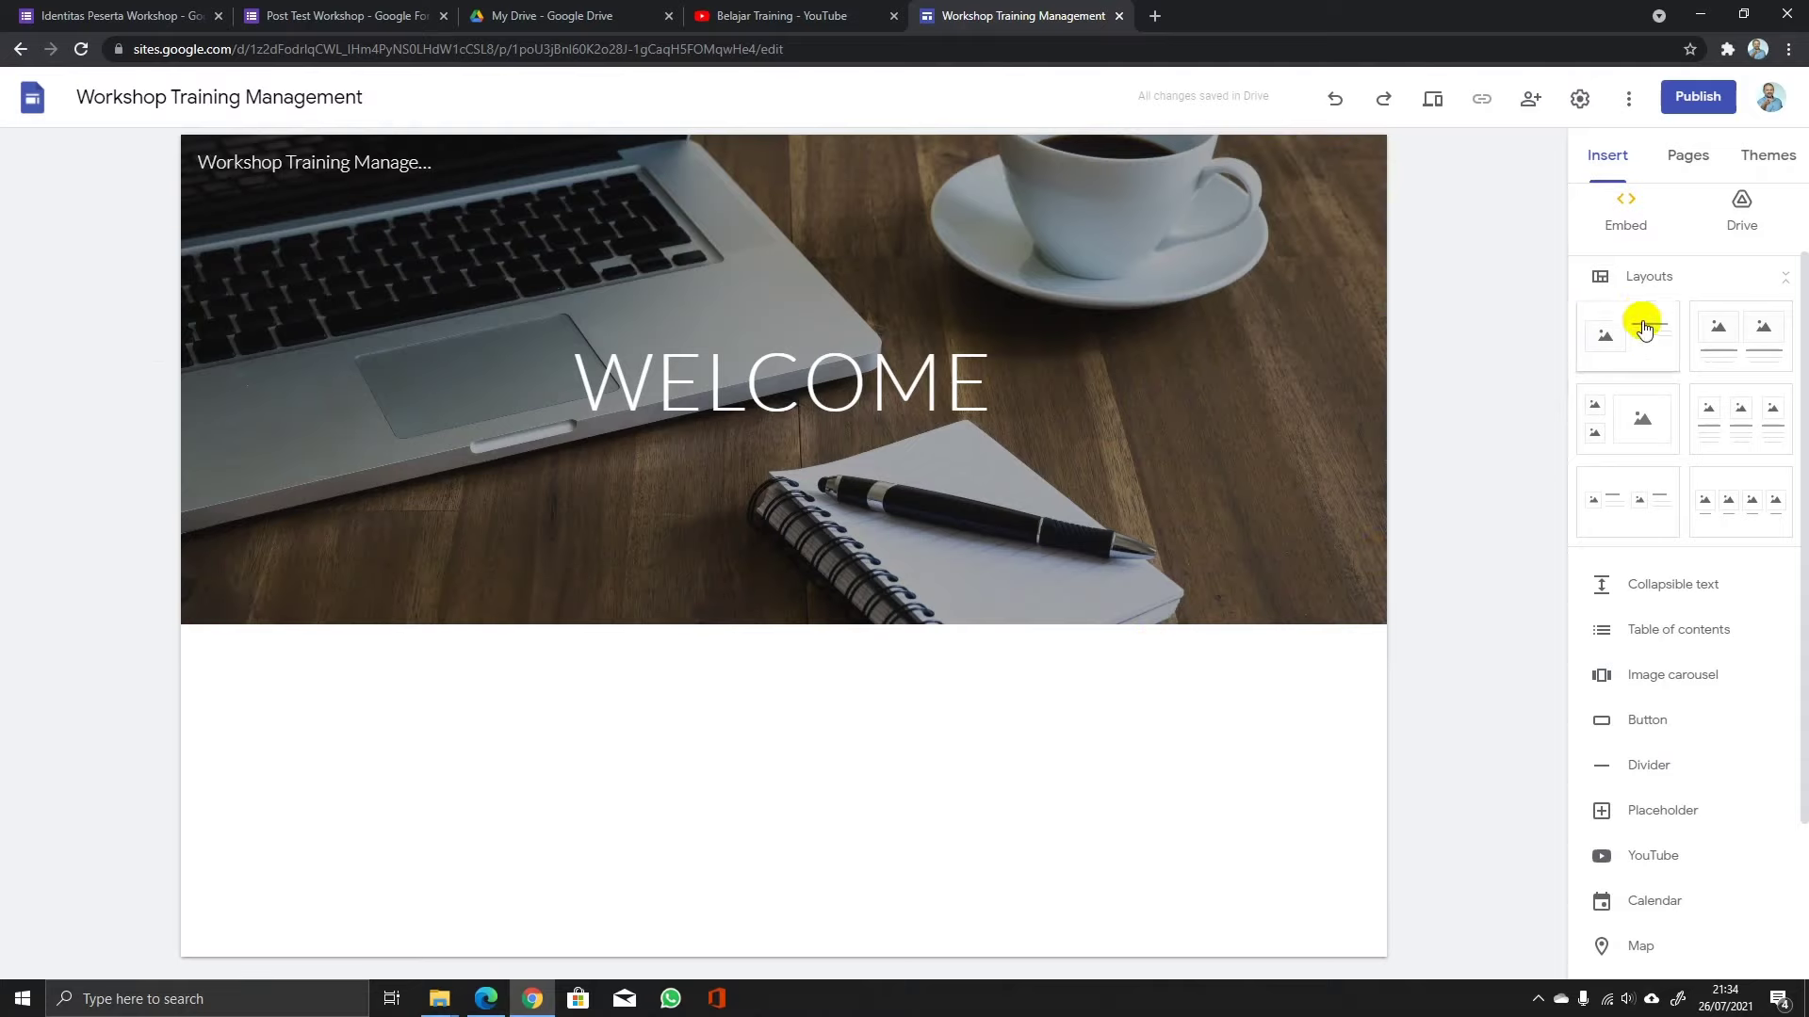
# Insert a text box below the header with centred alignment and font size 14.
pyautogui.scroll(1, 1629, 323)
pyautogui.click(1637, 240)
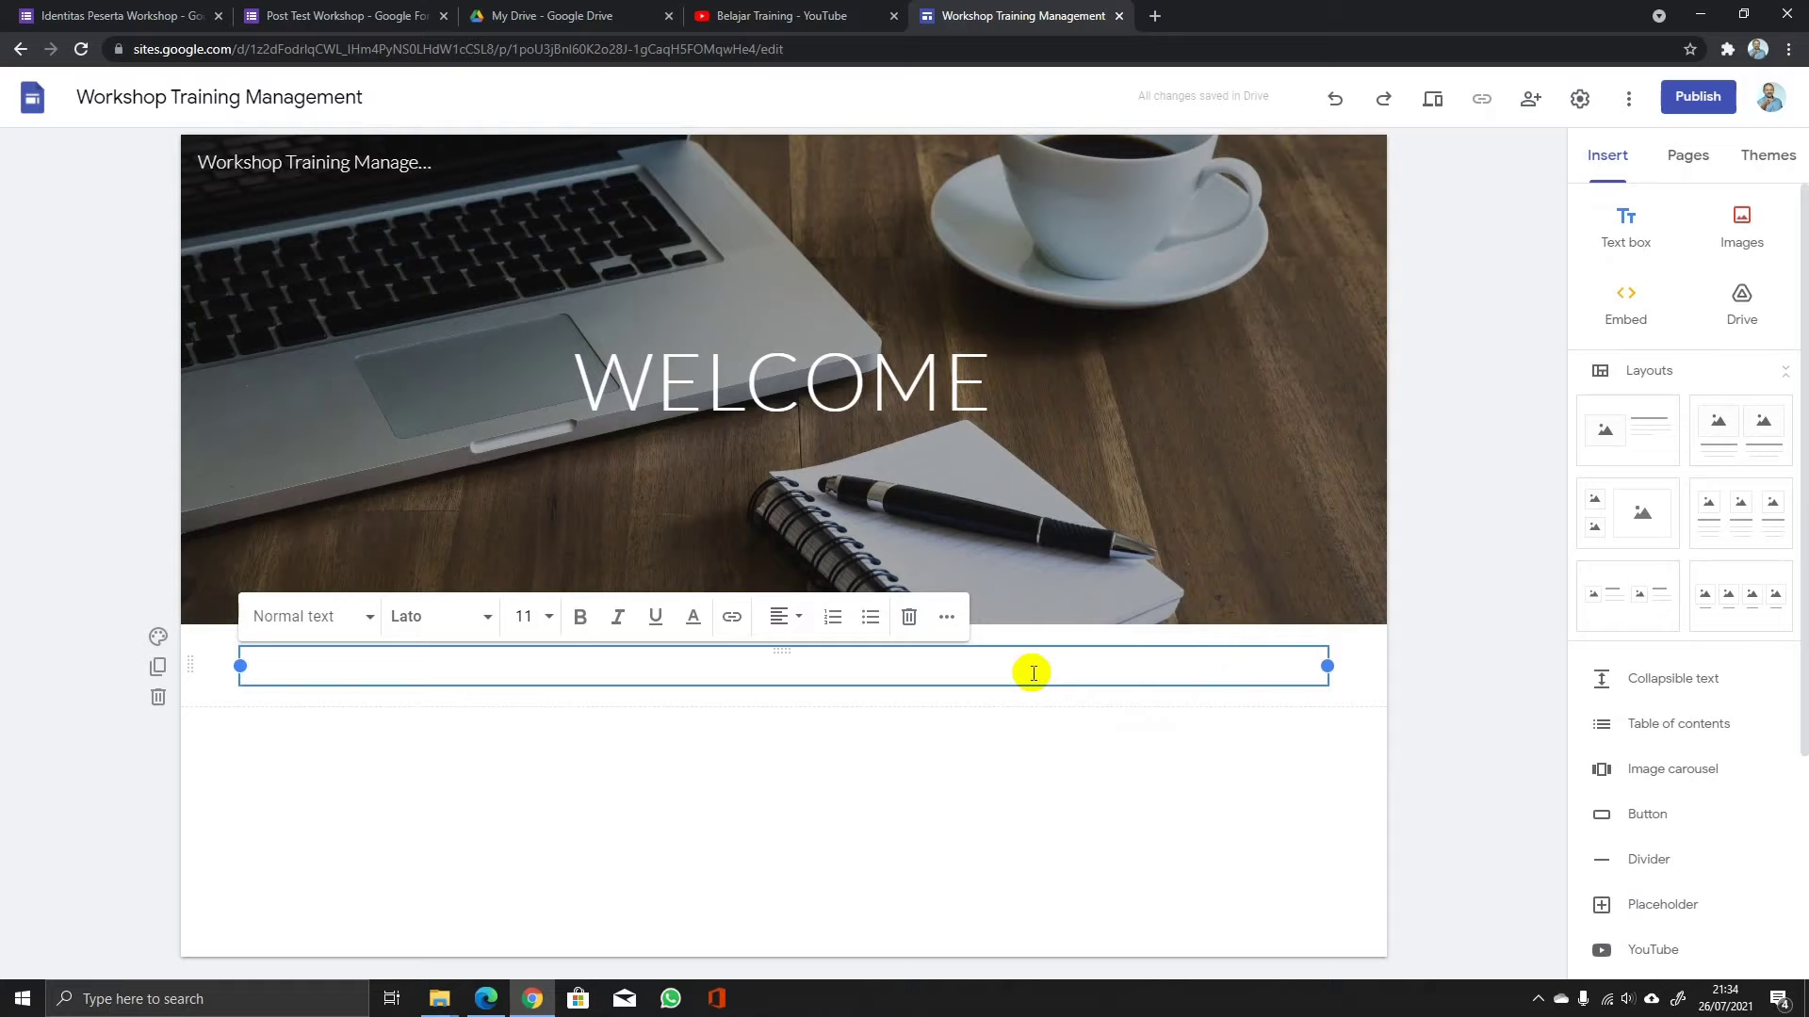
pyautogui.click(777, 622)
pyautogui.click(779, 666)
pyautogui.click(549, 622)
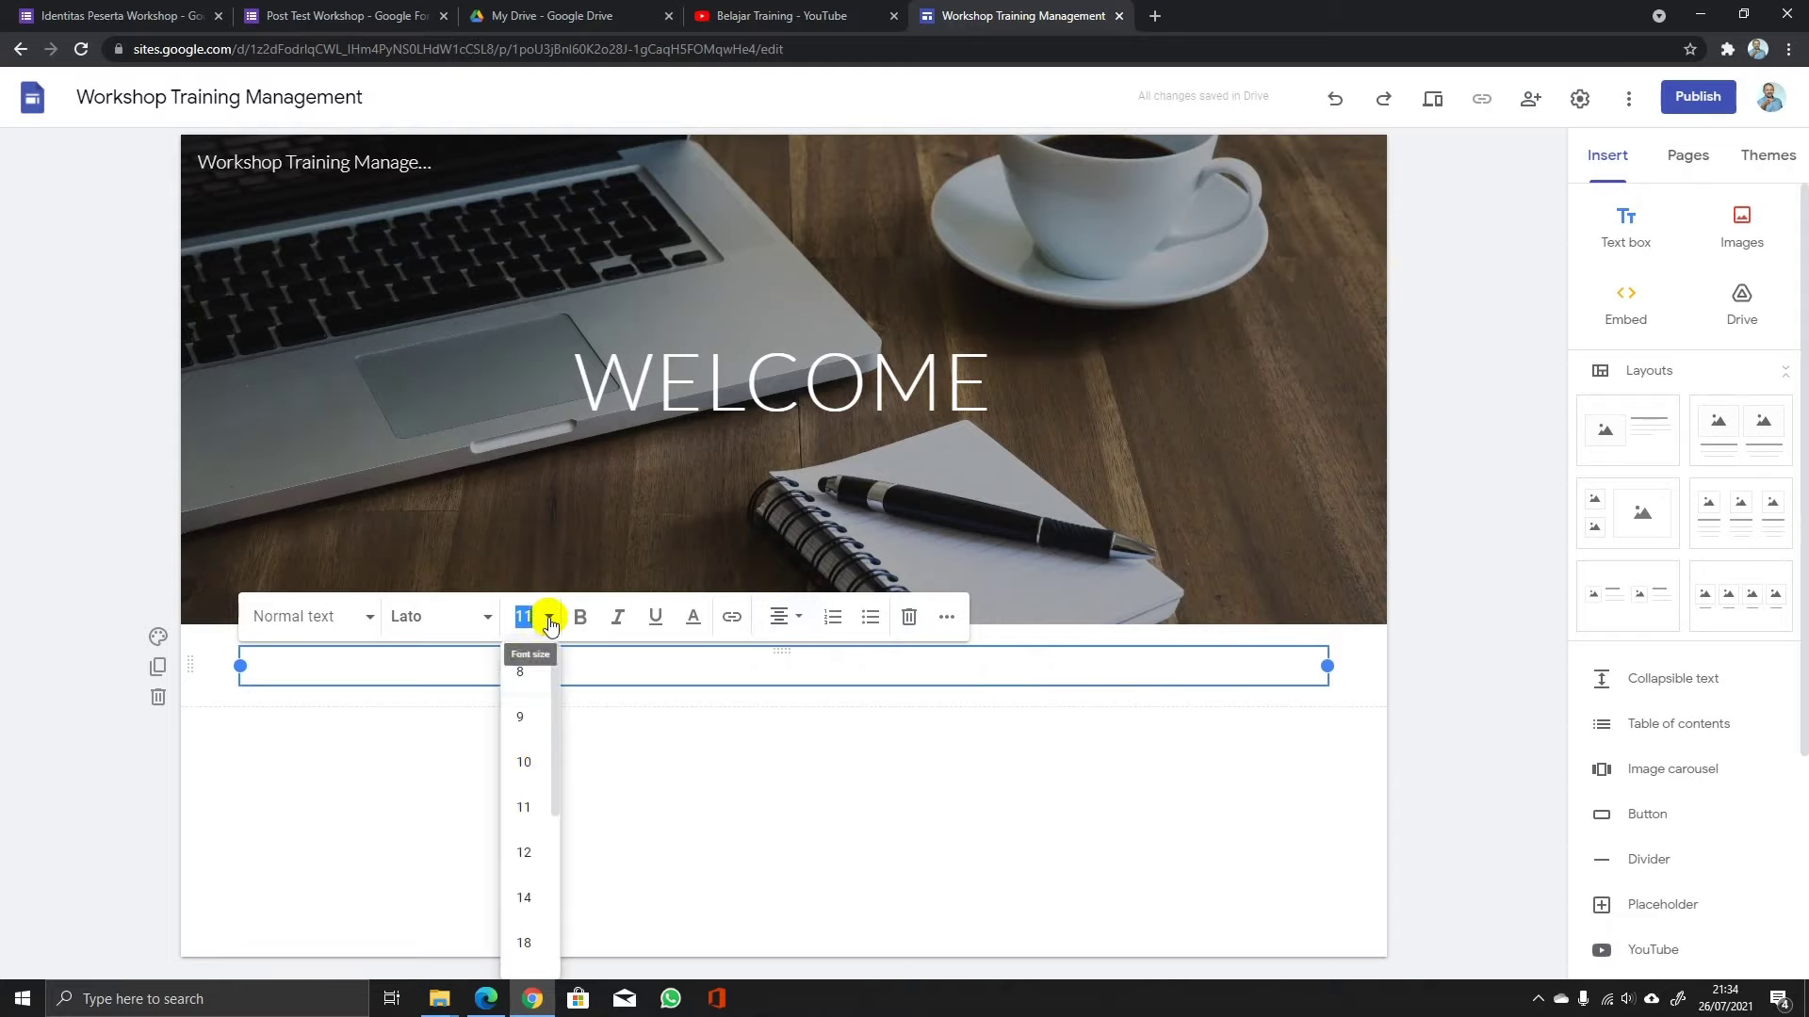
pyautogui.click(531, 900)
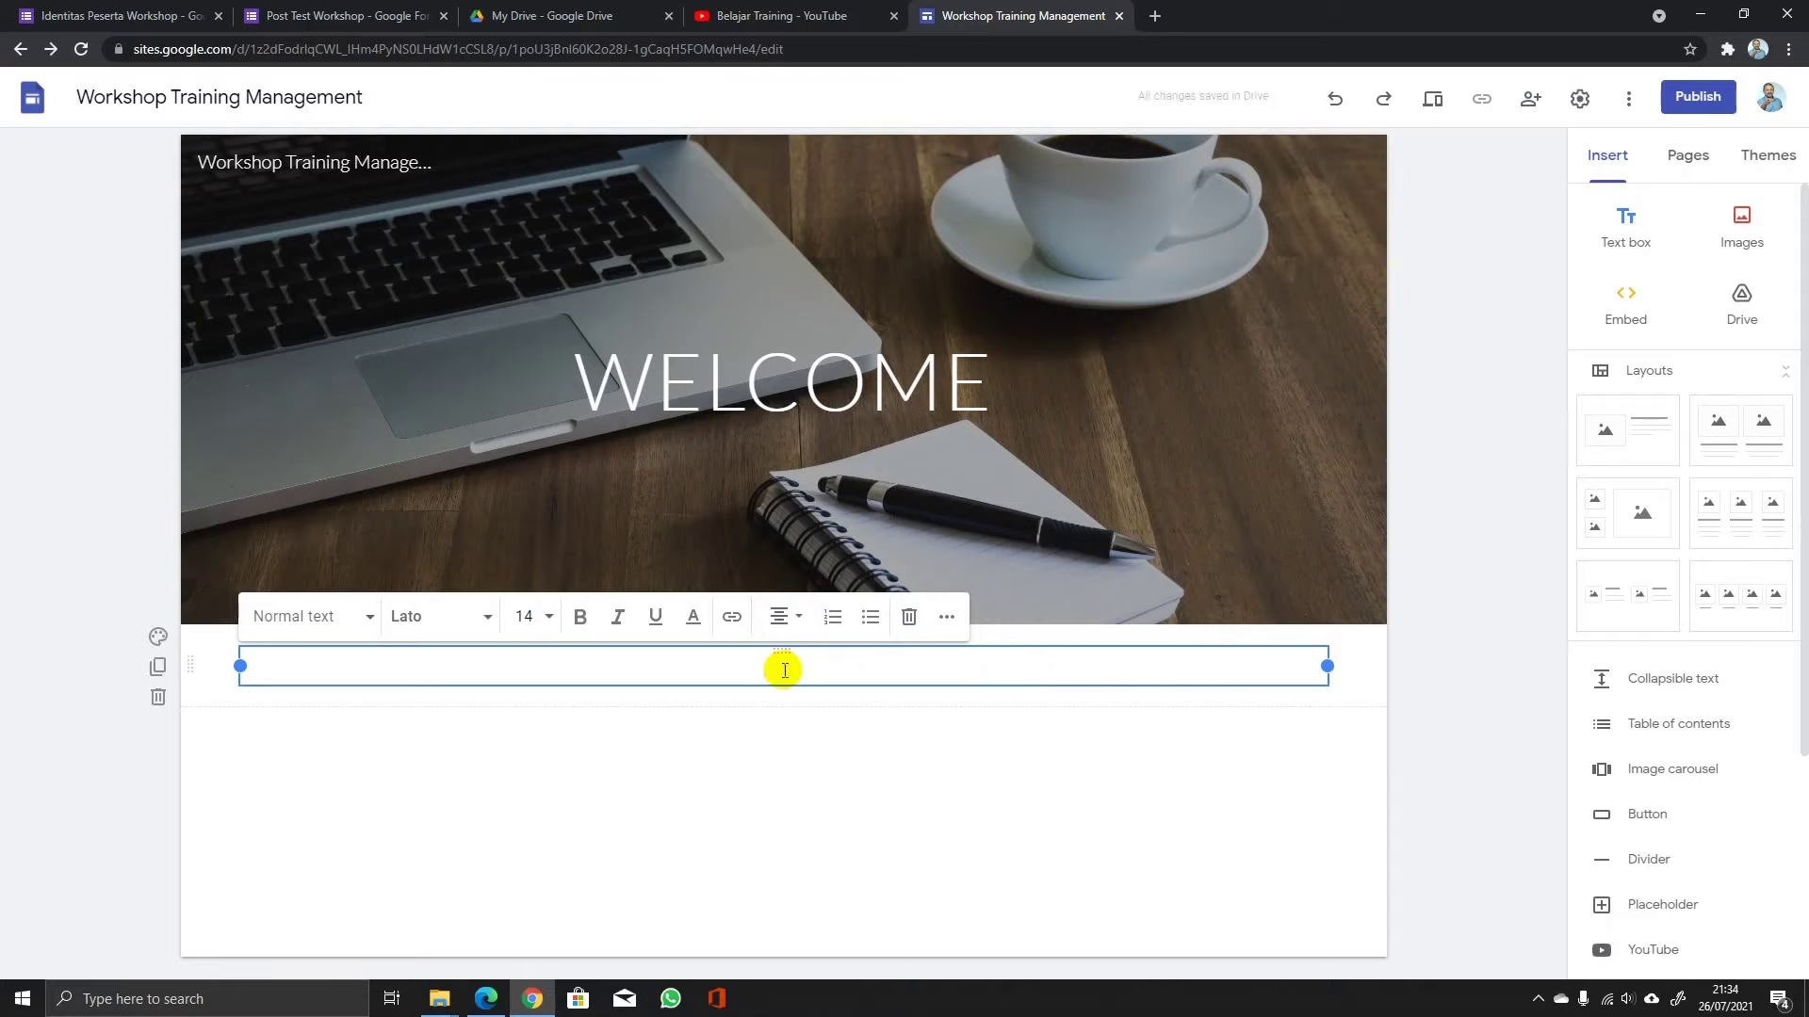
pyautogui.write('sELAMAT DA')
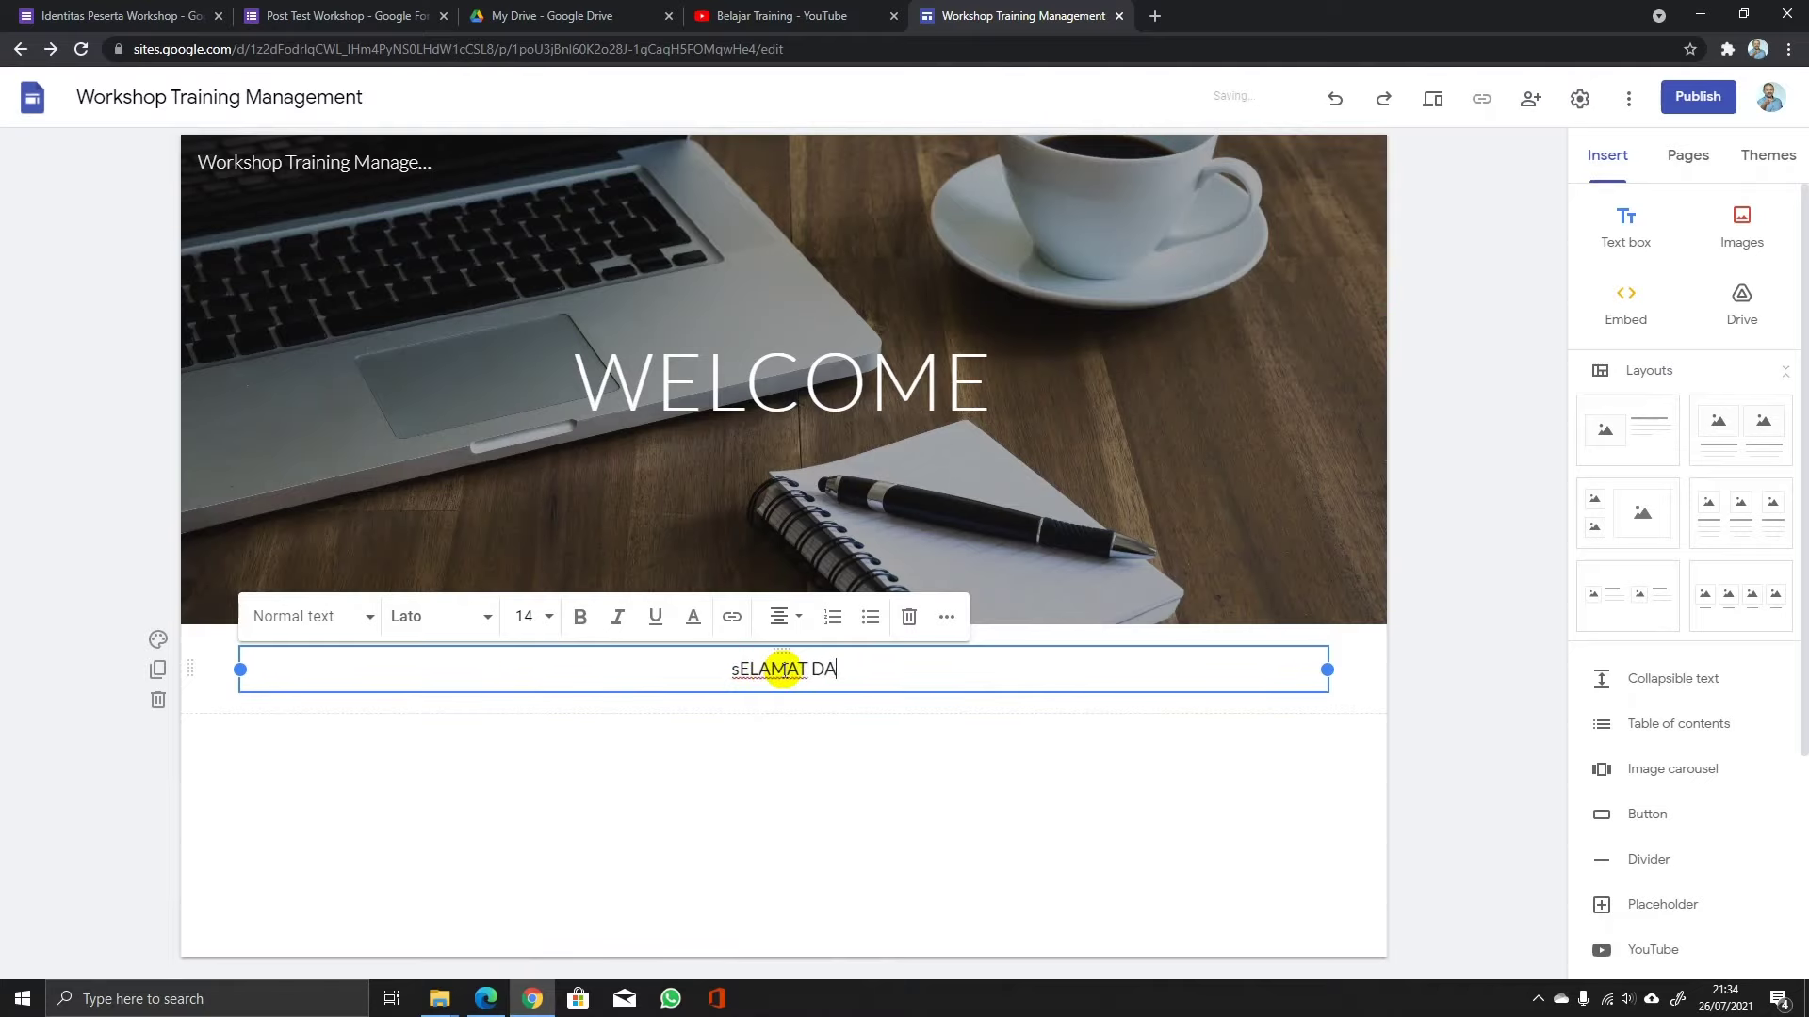
pyautogui.write('TANG DI WO')
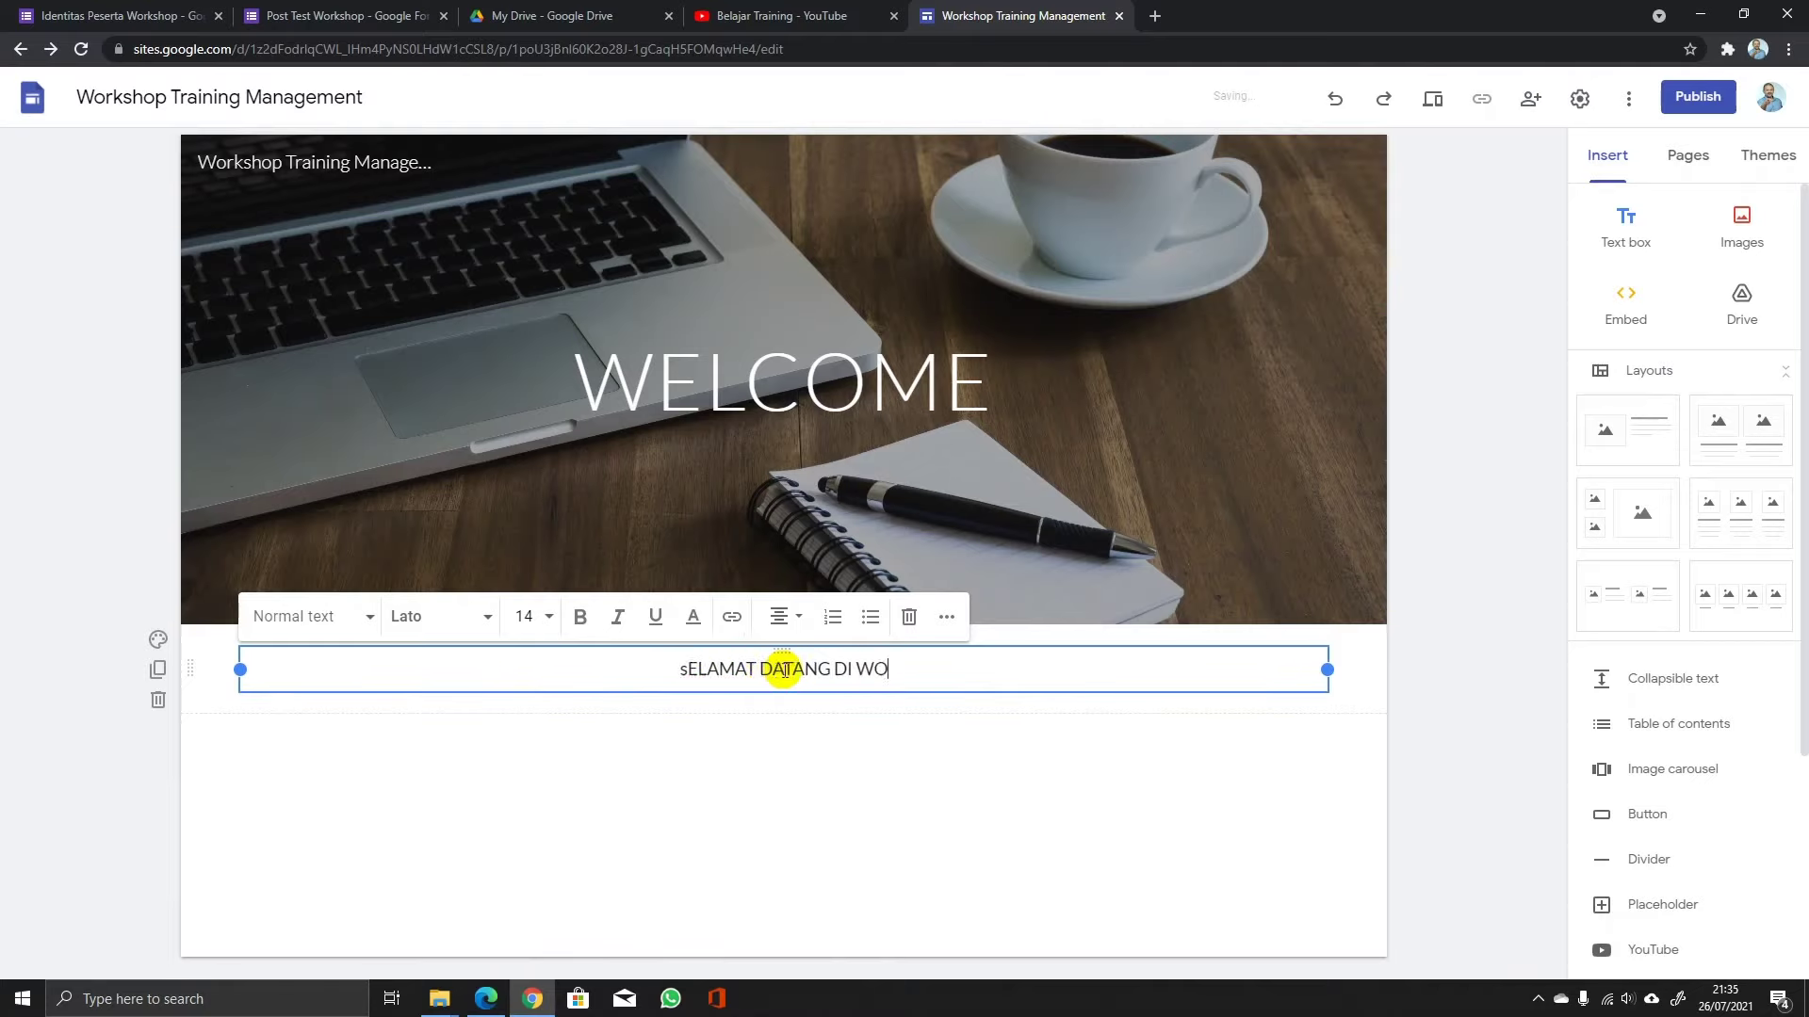
pyautogui.write('RSKHOP')
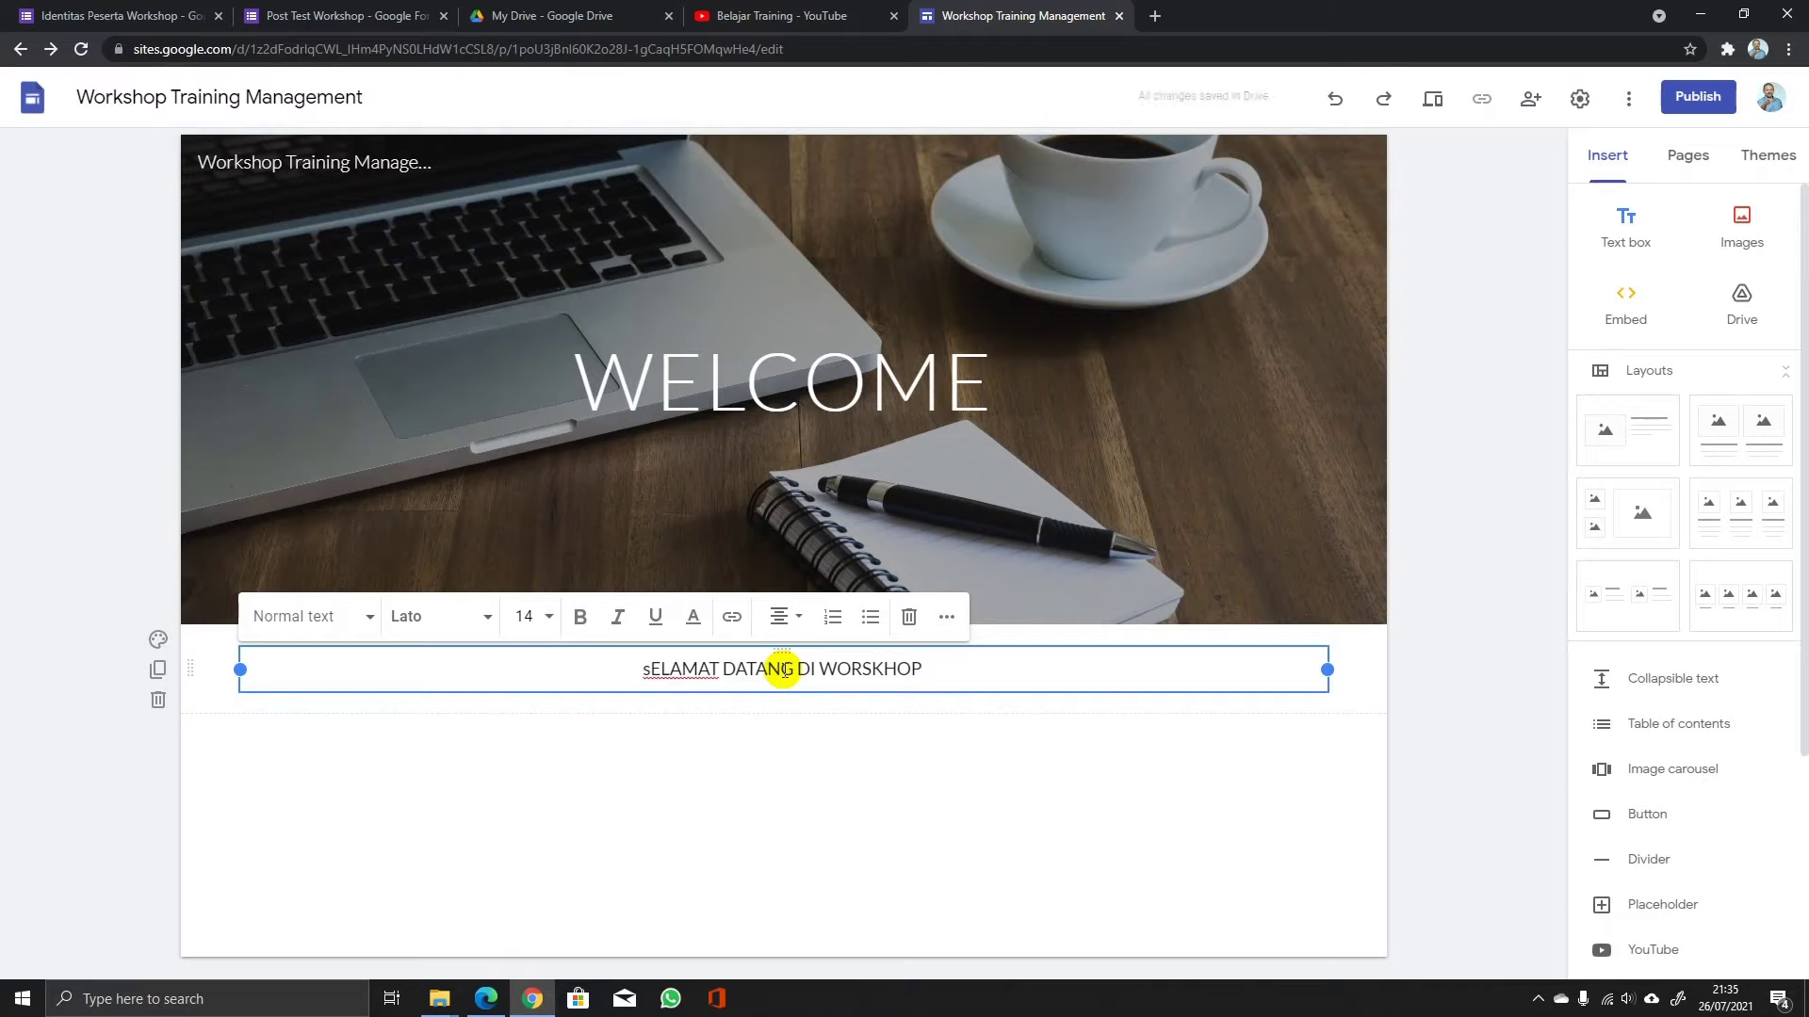
pyautogui.hotkey('ctrl', 'a')
pyautogui.press('BackSpace')
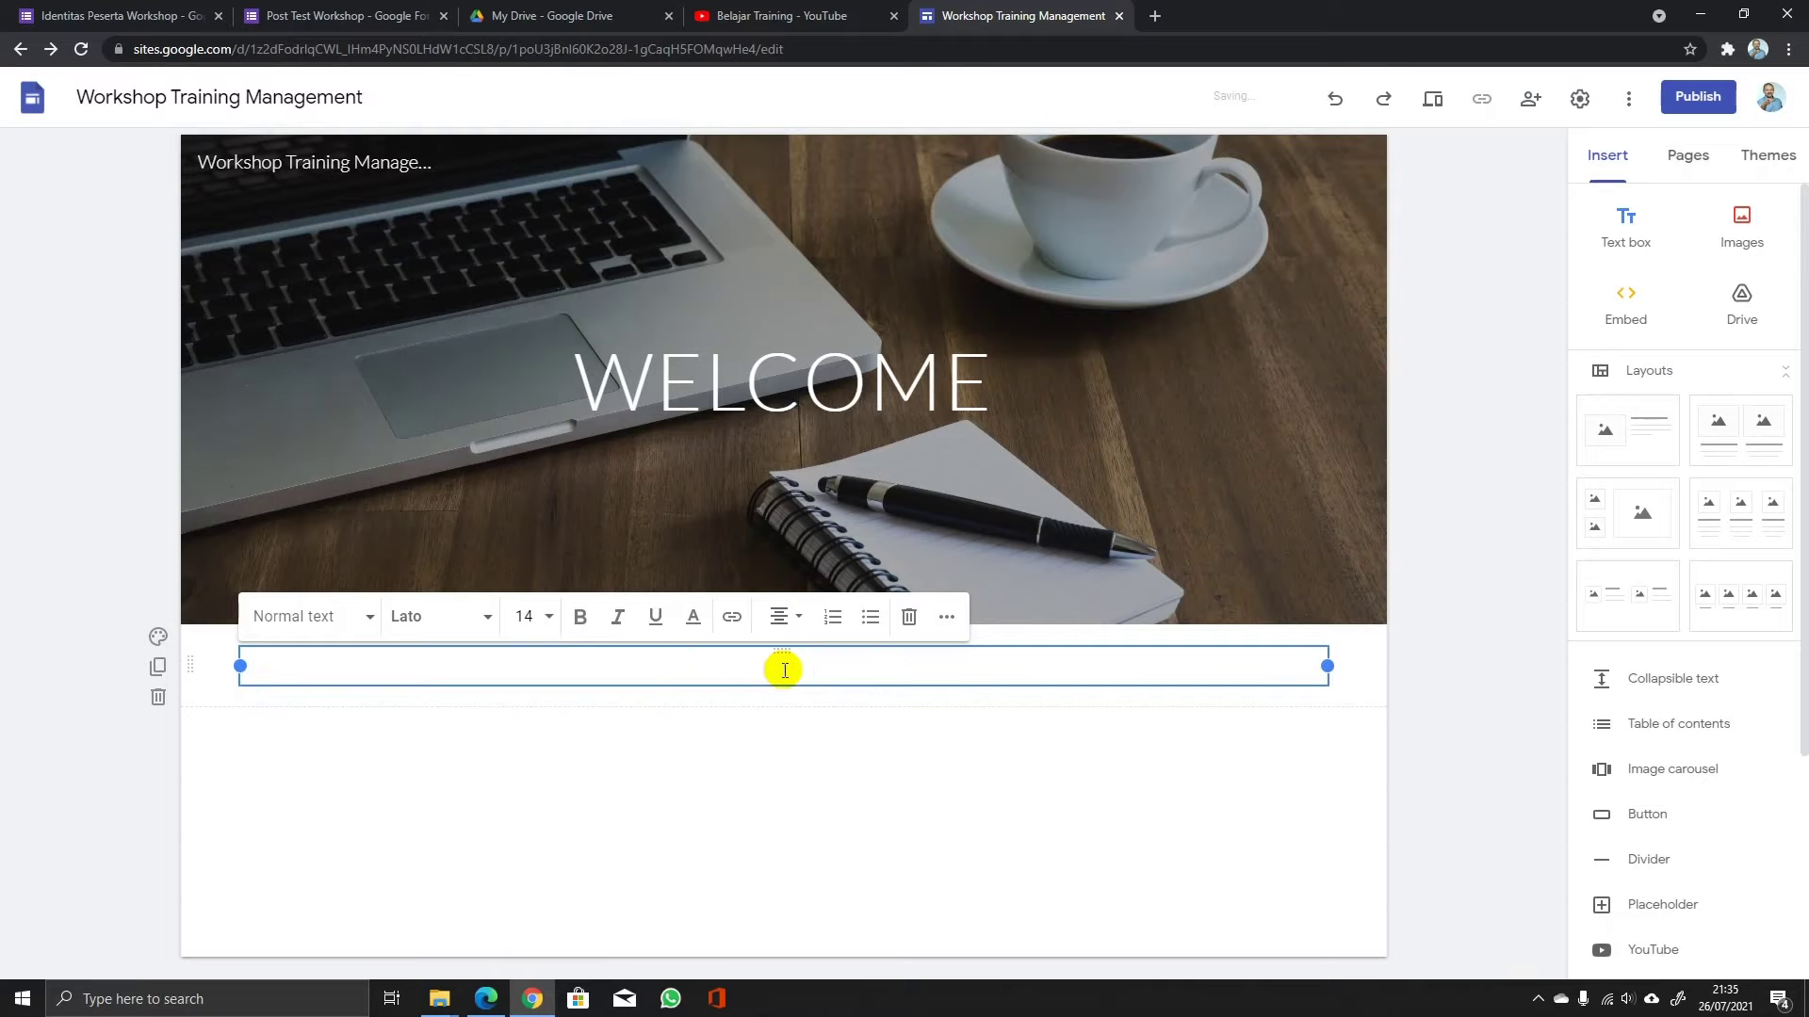
# Enter "Selamat datang di workshop Training Management" as the first line of the text box.
pyautogui.write('Sel')
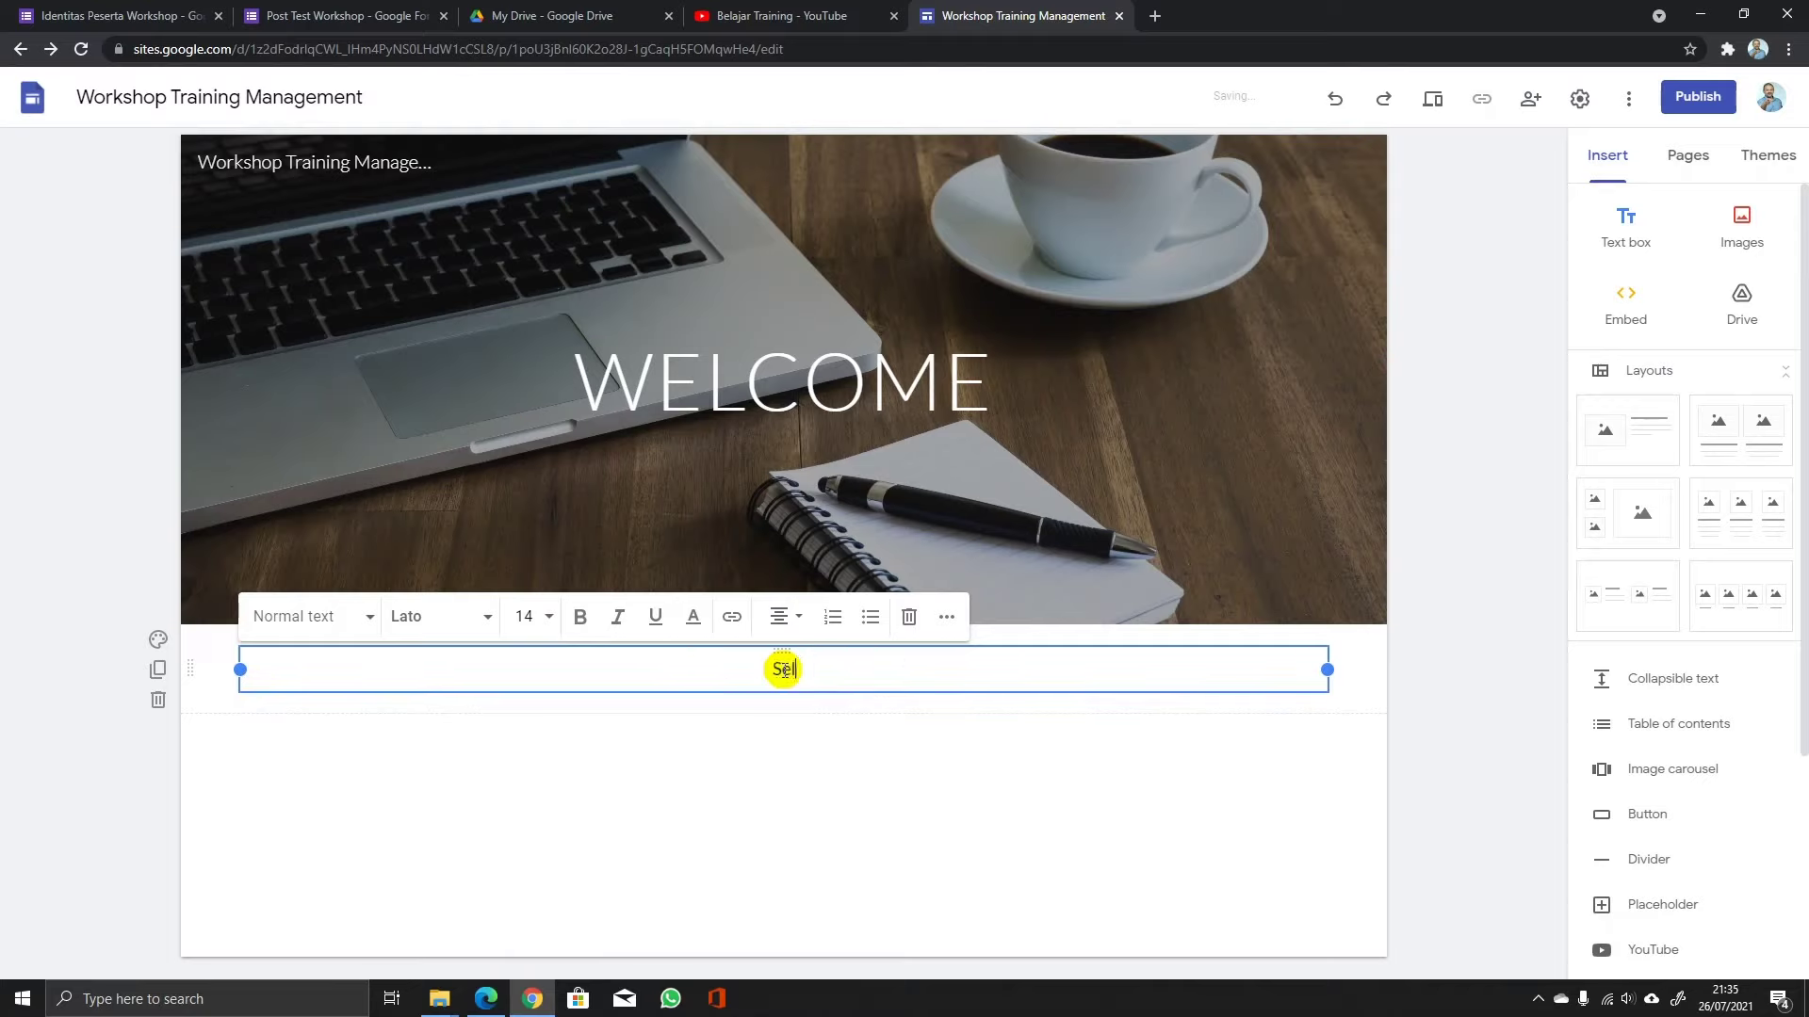
pyautogui.write('amat datang di workshop')
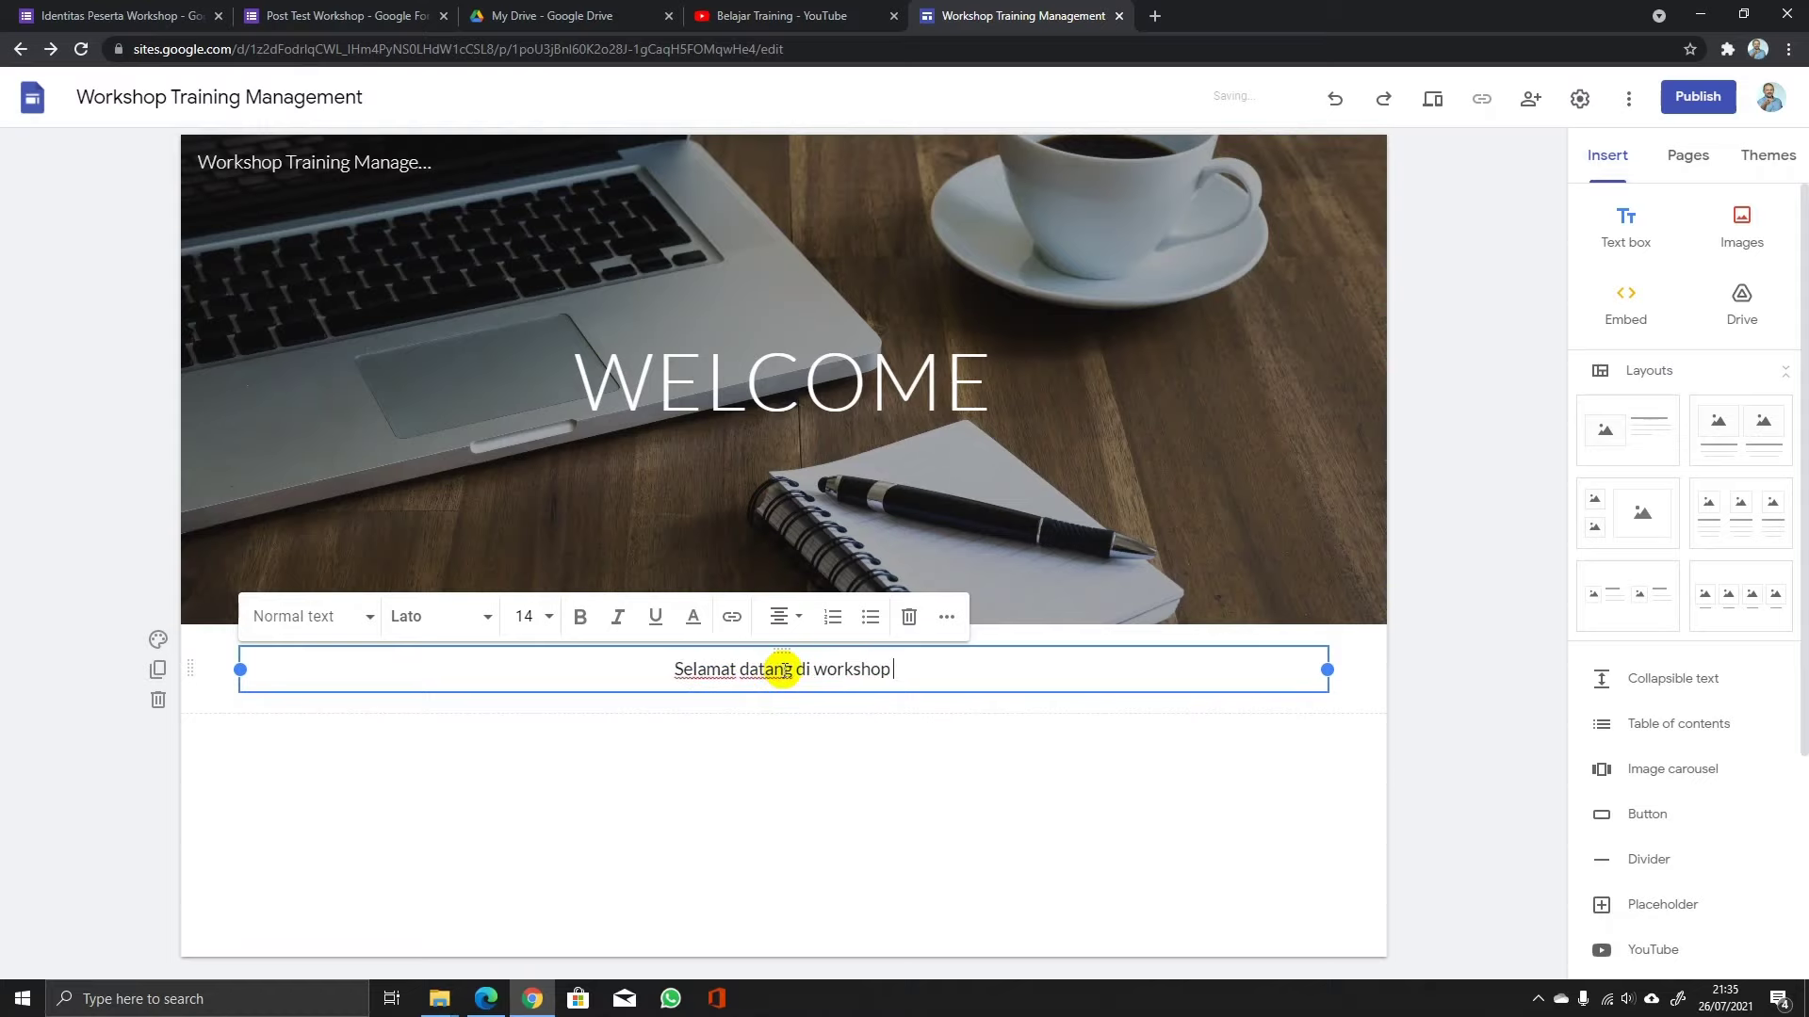
pyautogui.write(' Train')
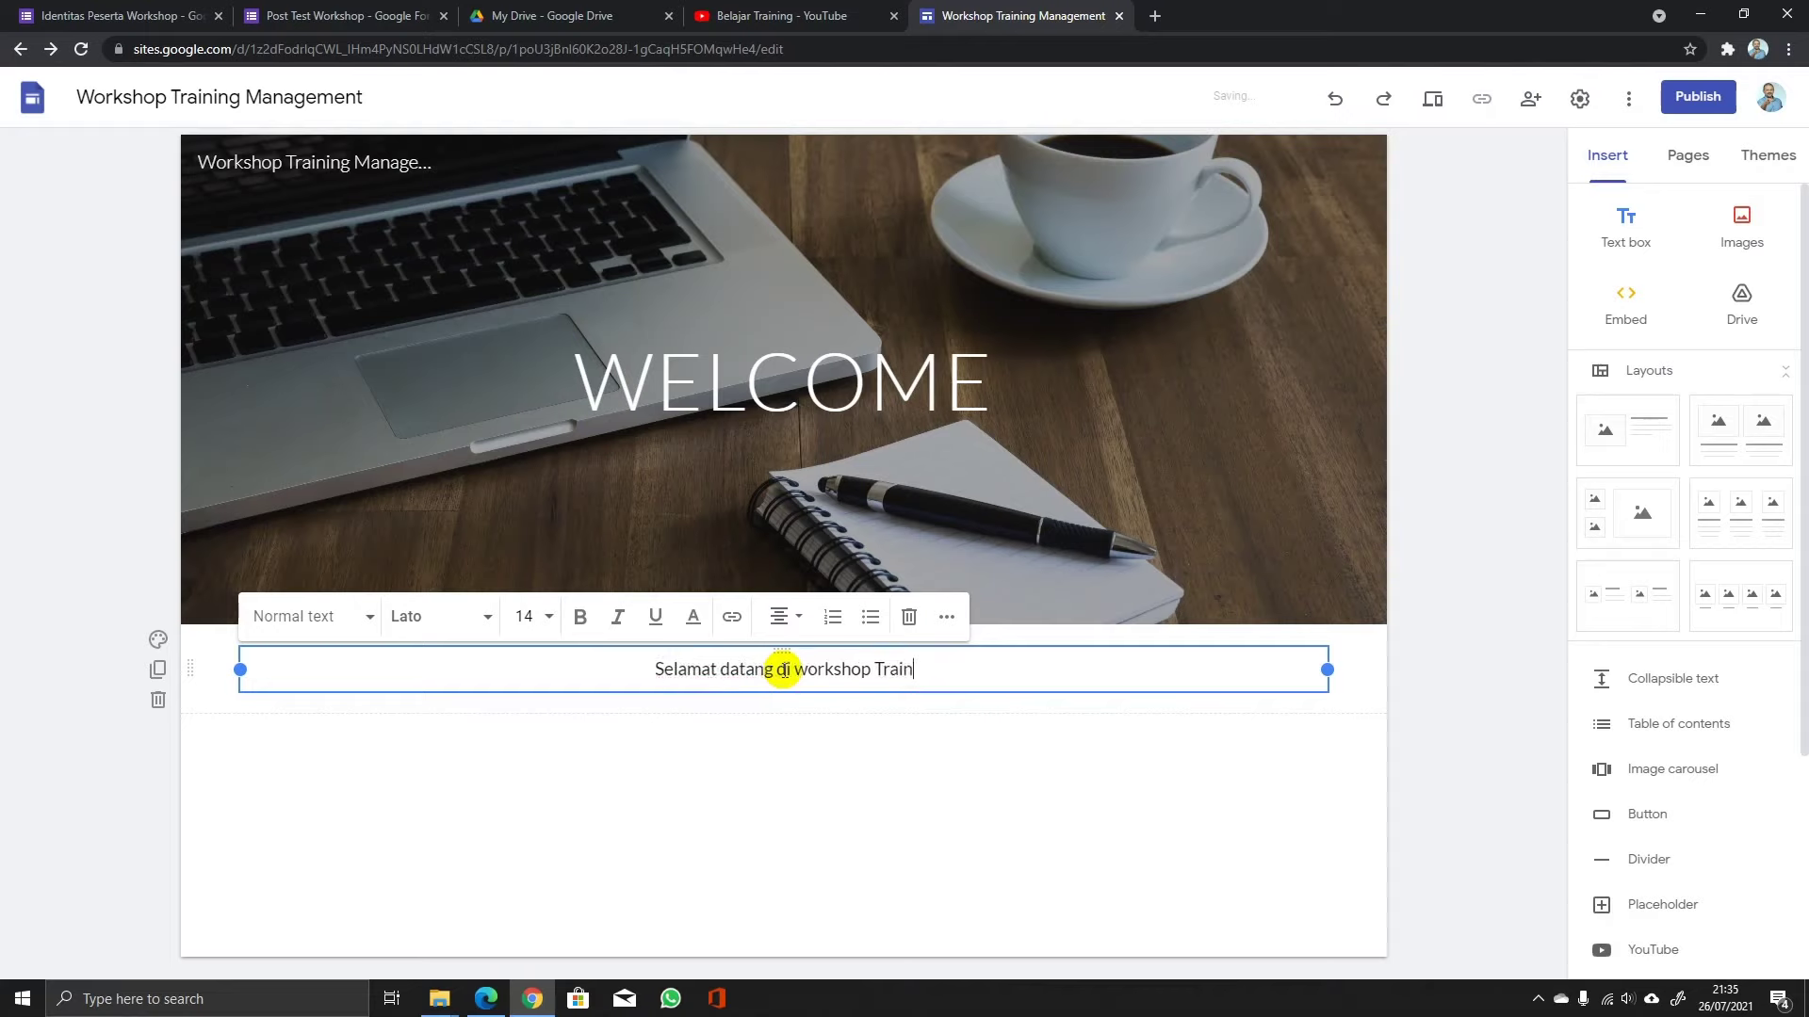
pyautogui.write('ing Management')
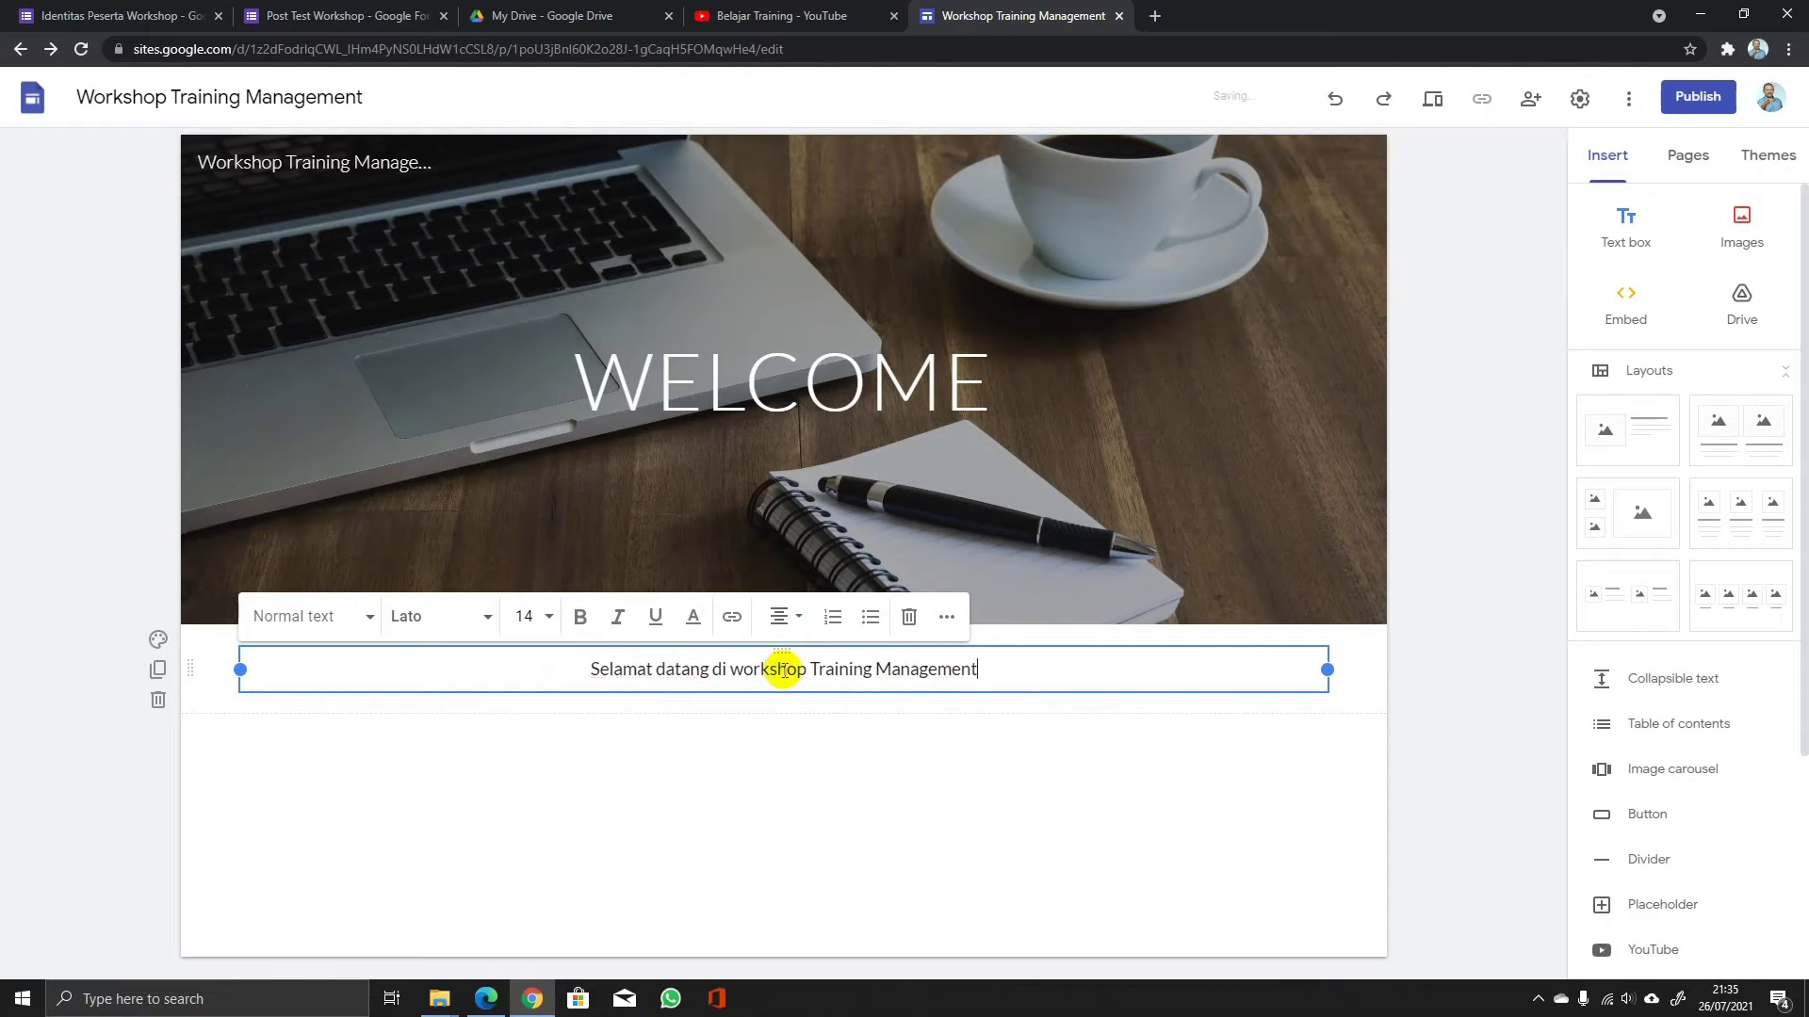
# Add the second line "Disini anda akan belajar untuk mengelola program - program pelatihan secara efektif" to the text box.
pyautogui.press('Return')
pyautogui.write('Disi')
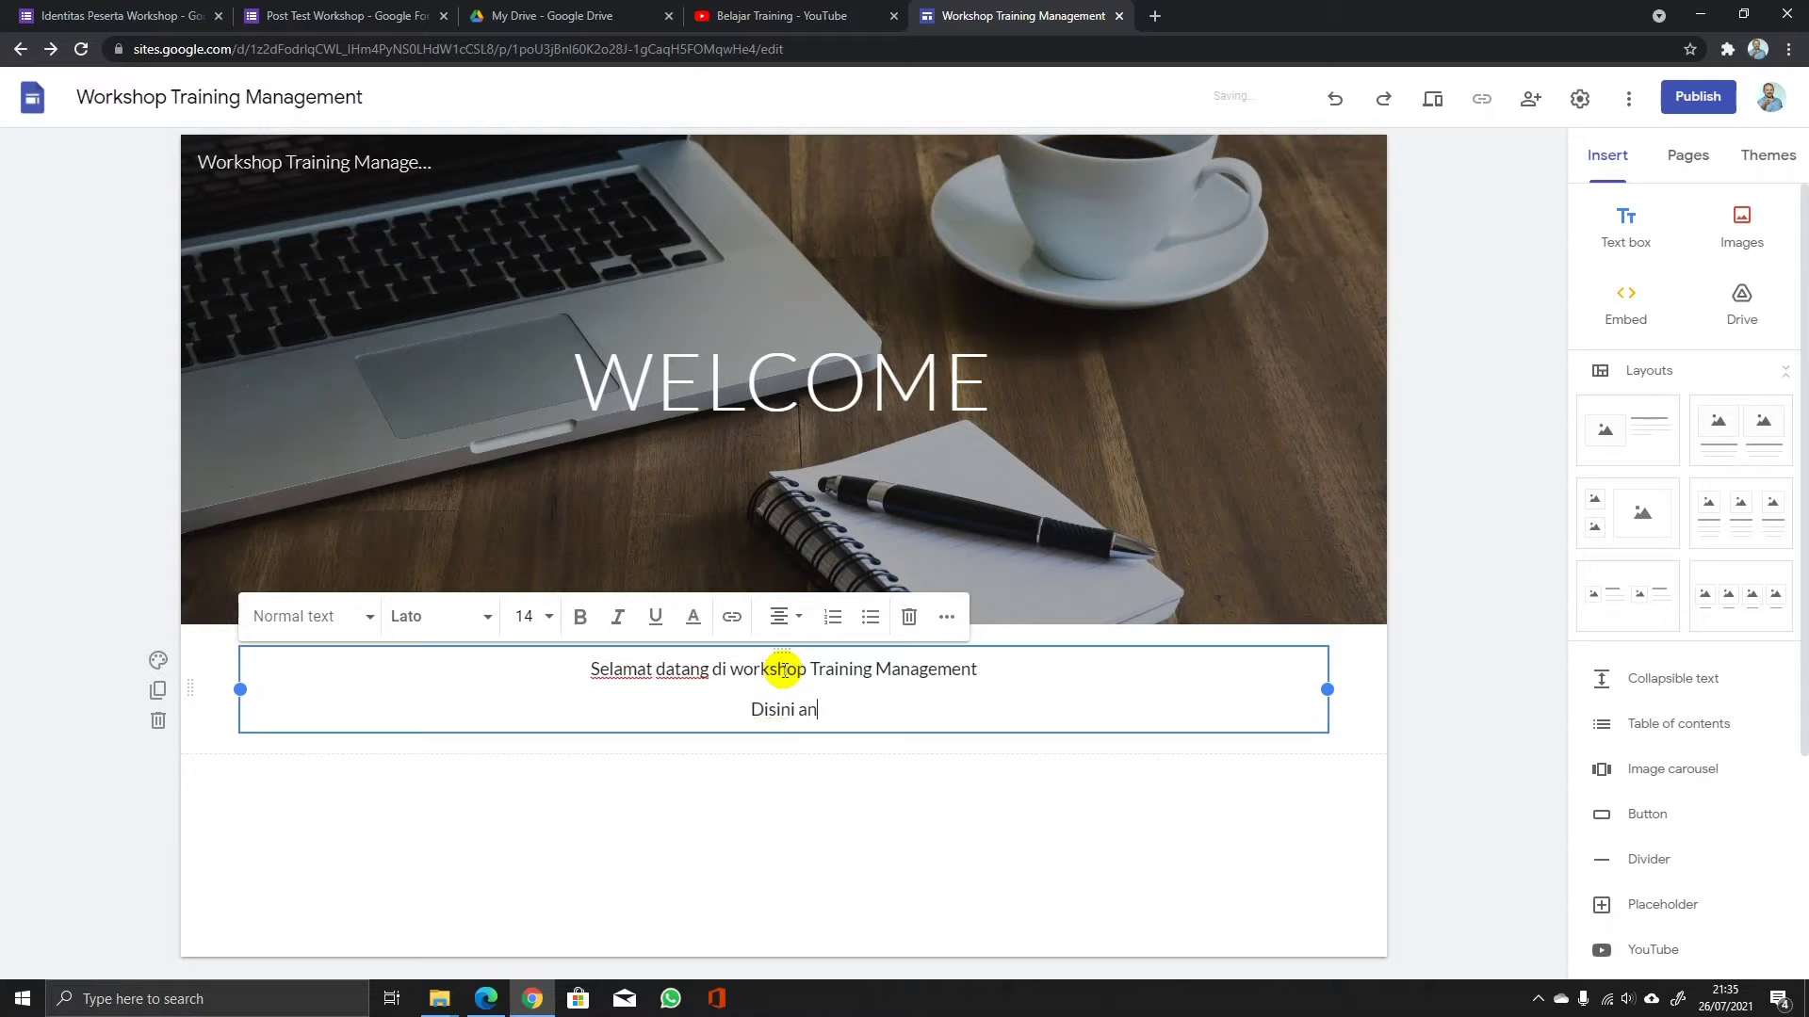
pyautogui.write('ni anda akan belajar untuk ')
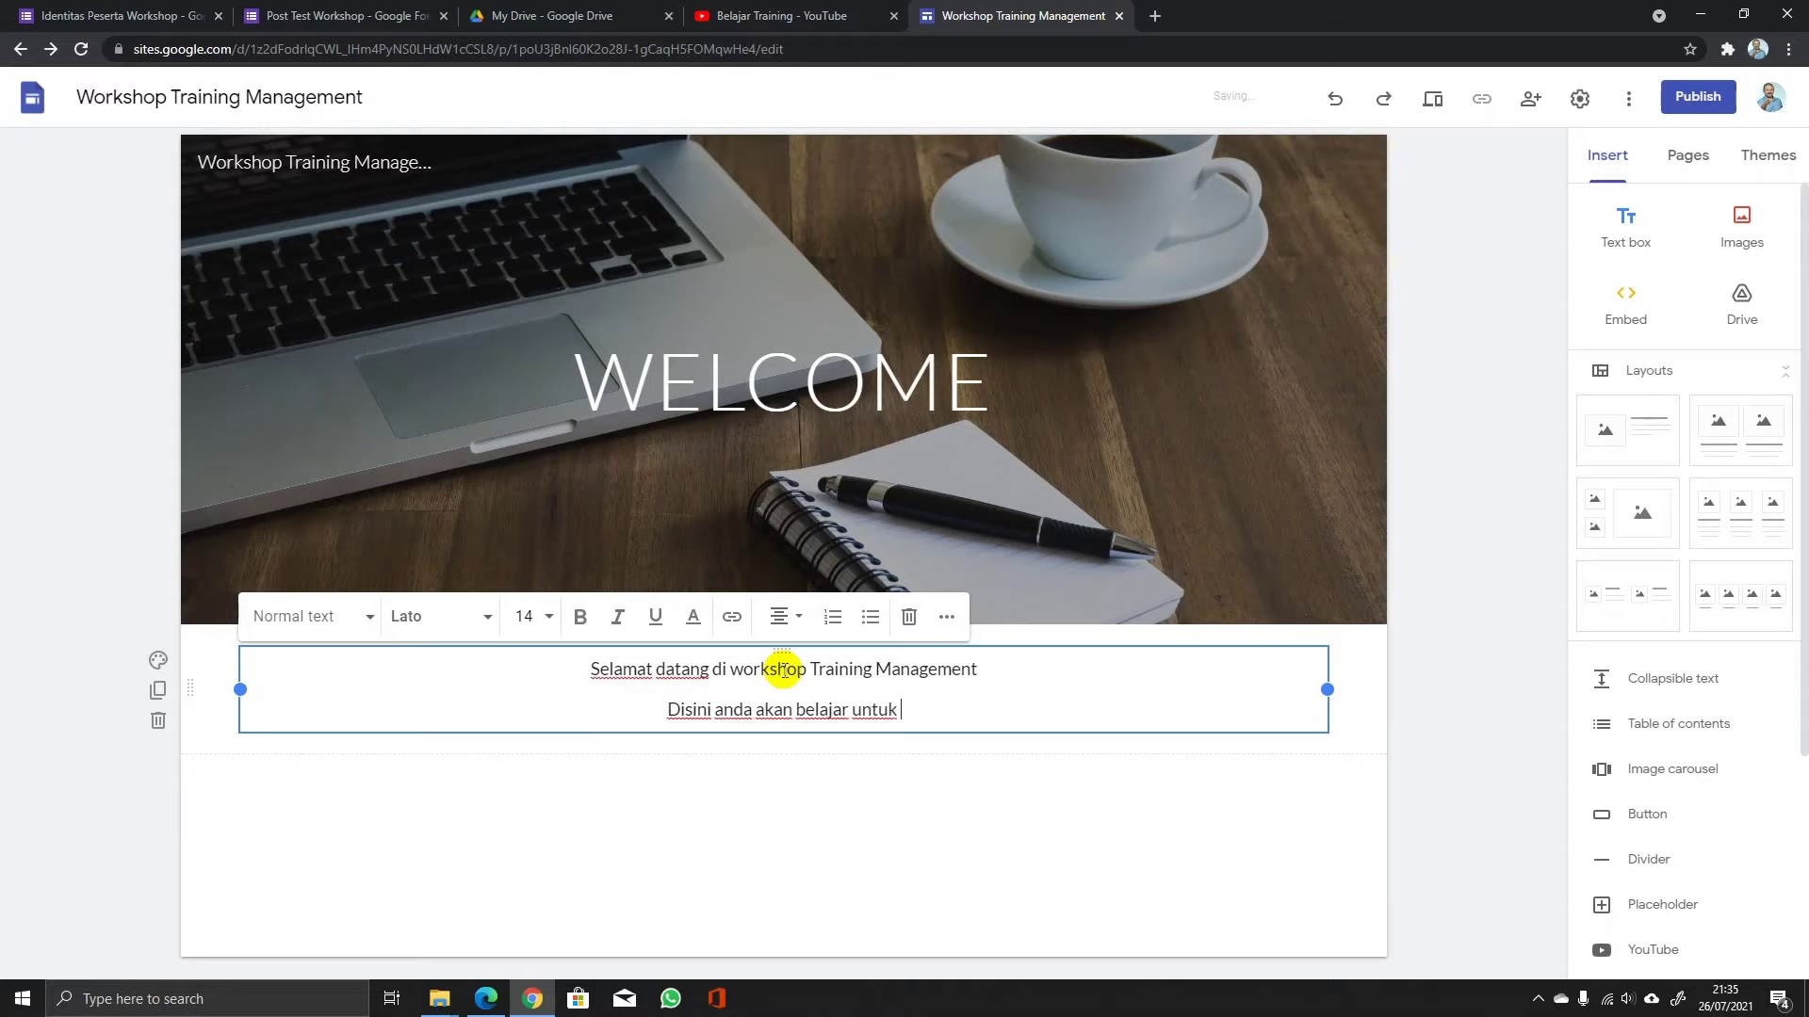
pyautogui.write('mengelola')
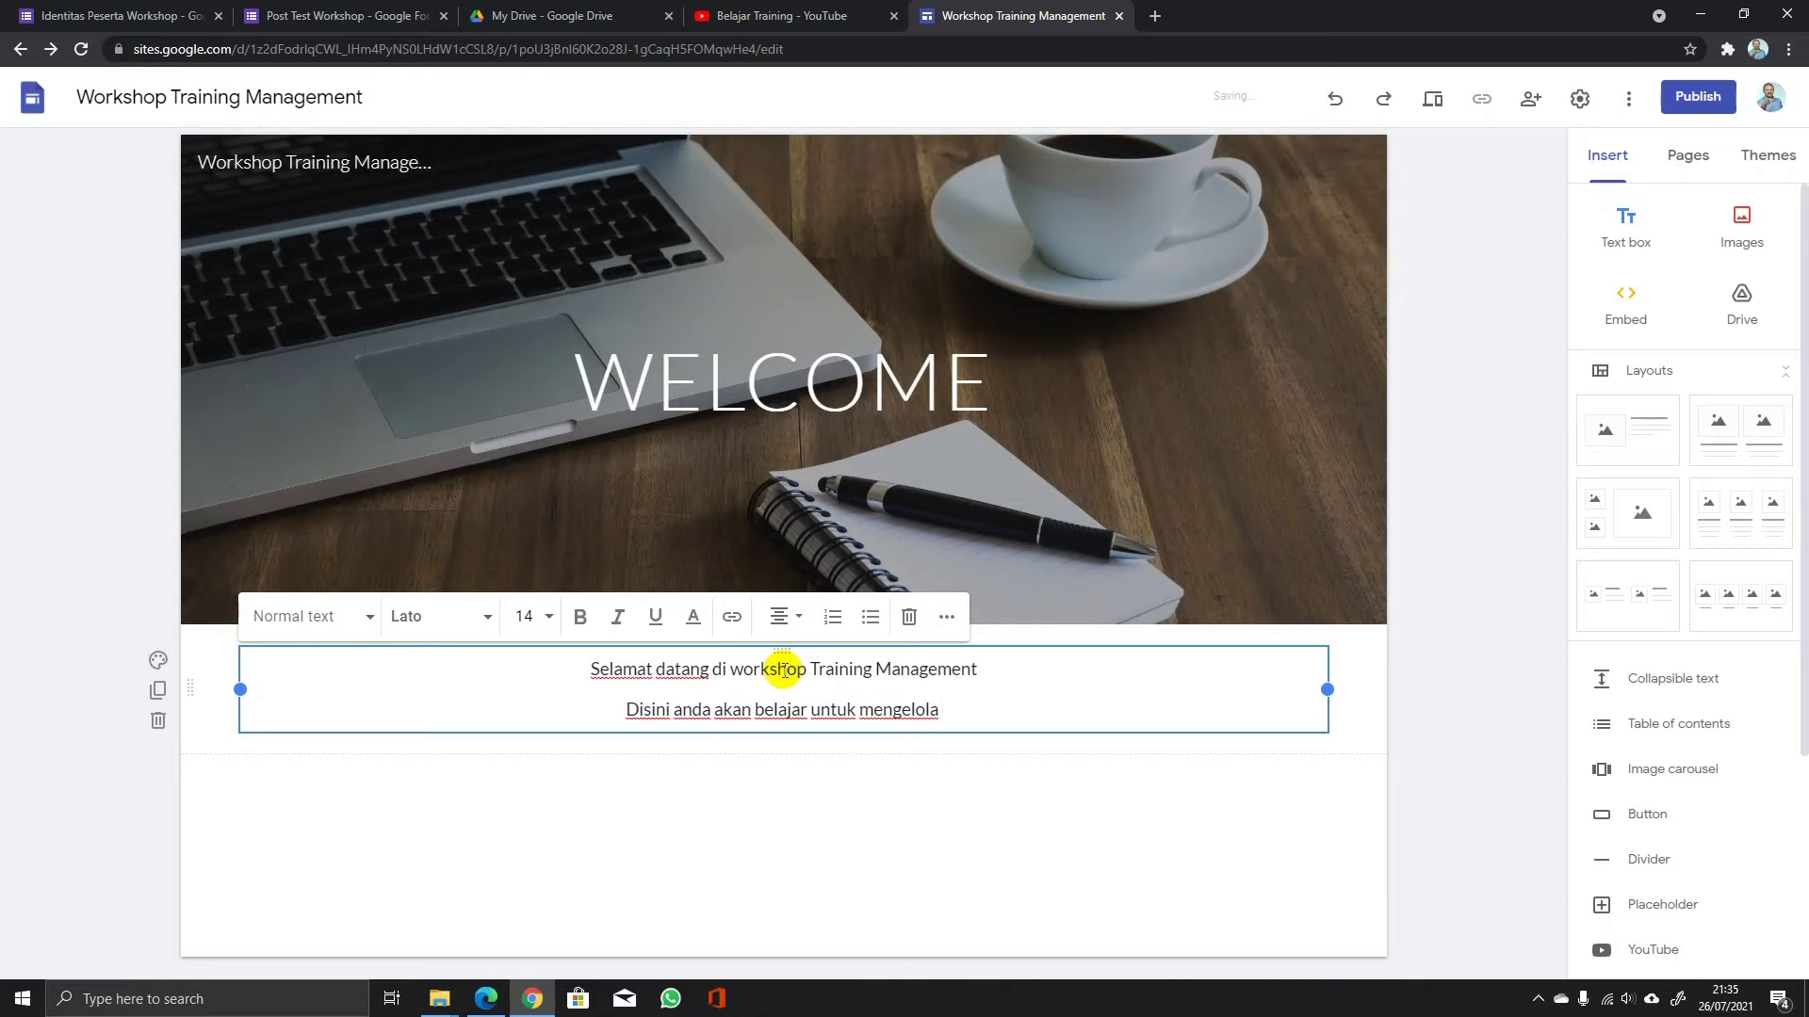
pyautogui.write(' program -')
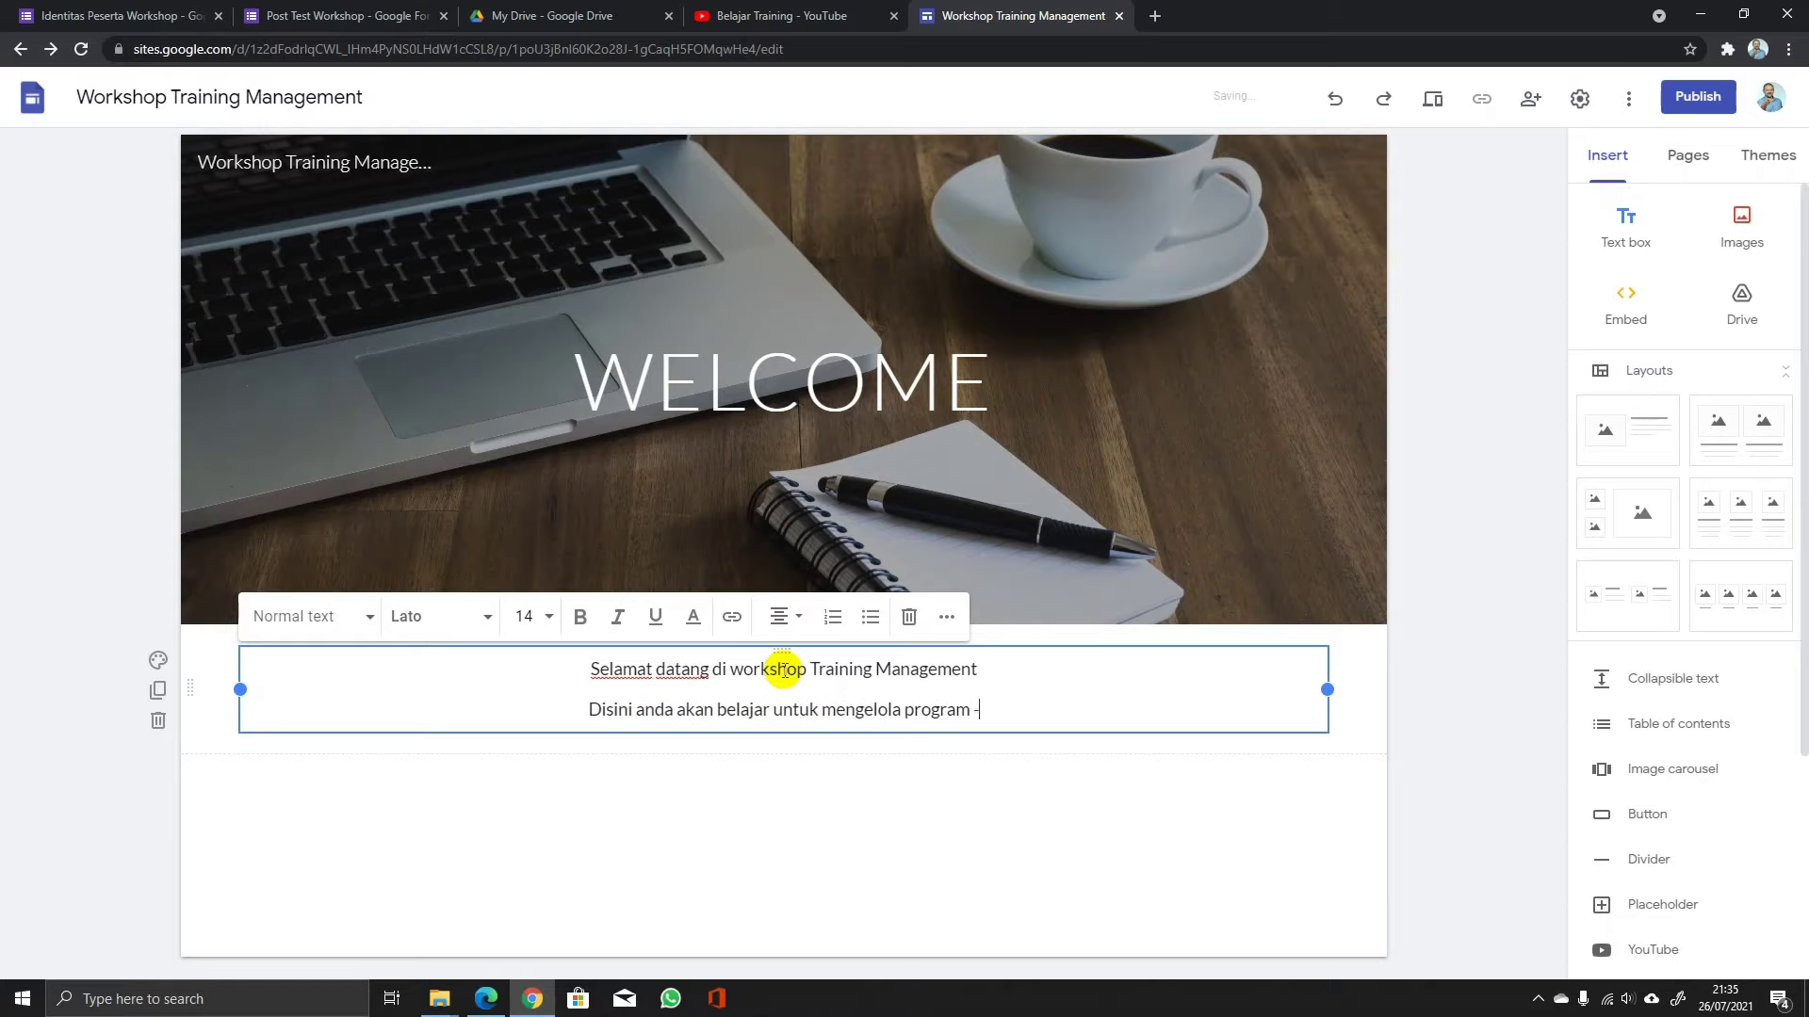
pyautogui.write(' program pelati')
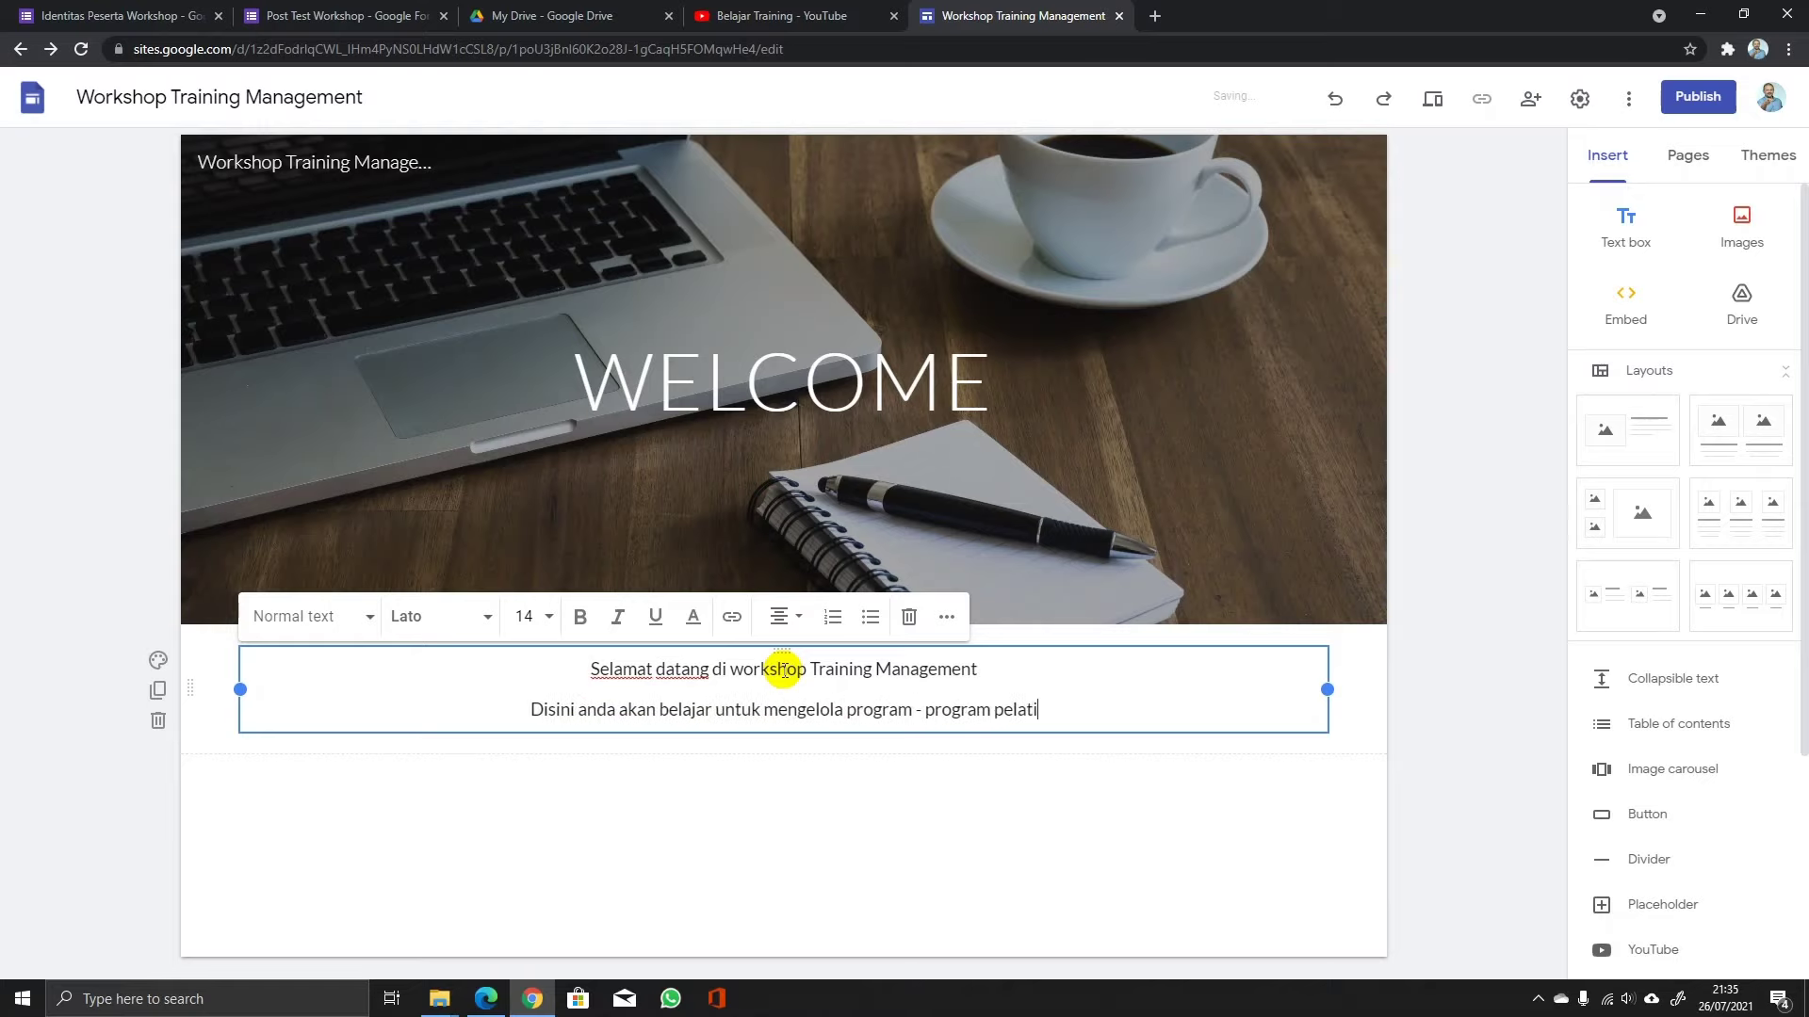
pyautogui.write('han secara efektif')
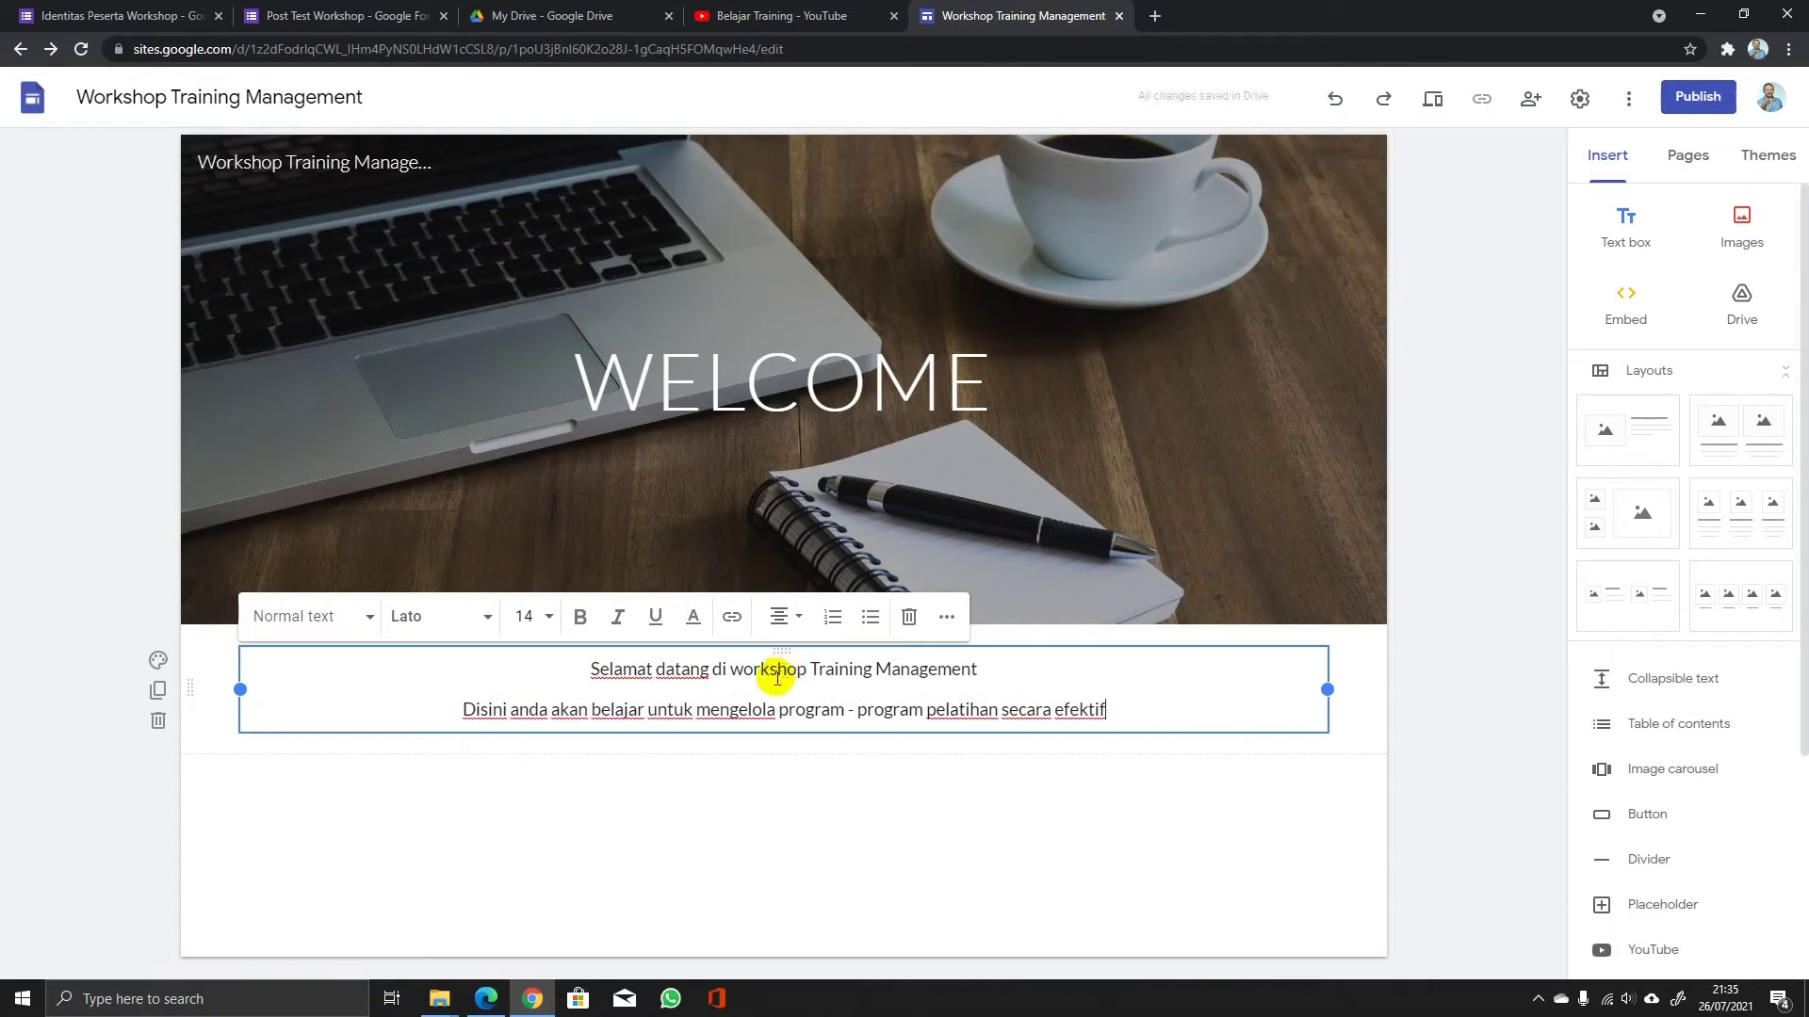
pyautogui.click(774, 763)
pyautogui.click(789, 721)
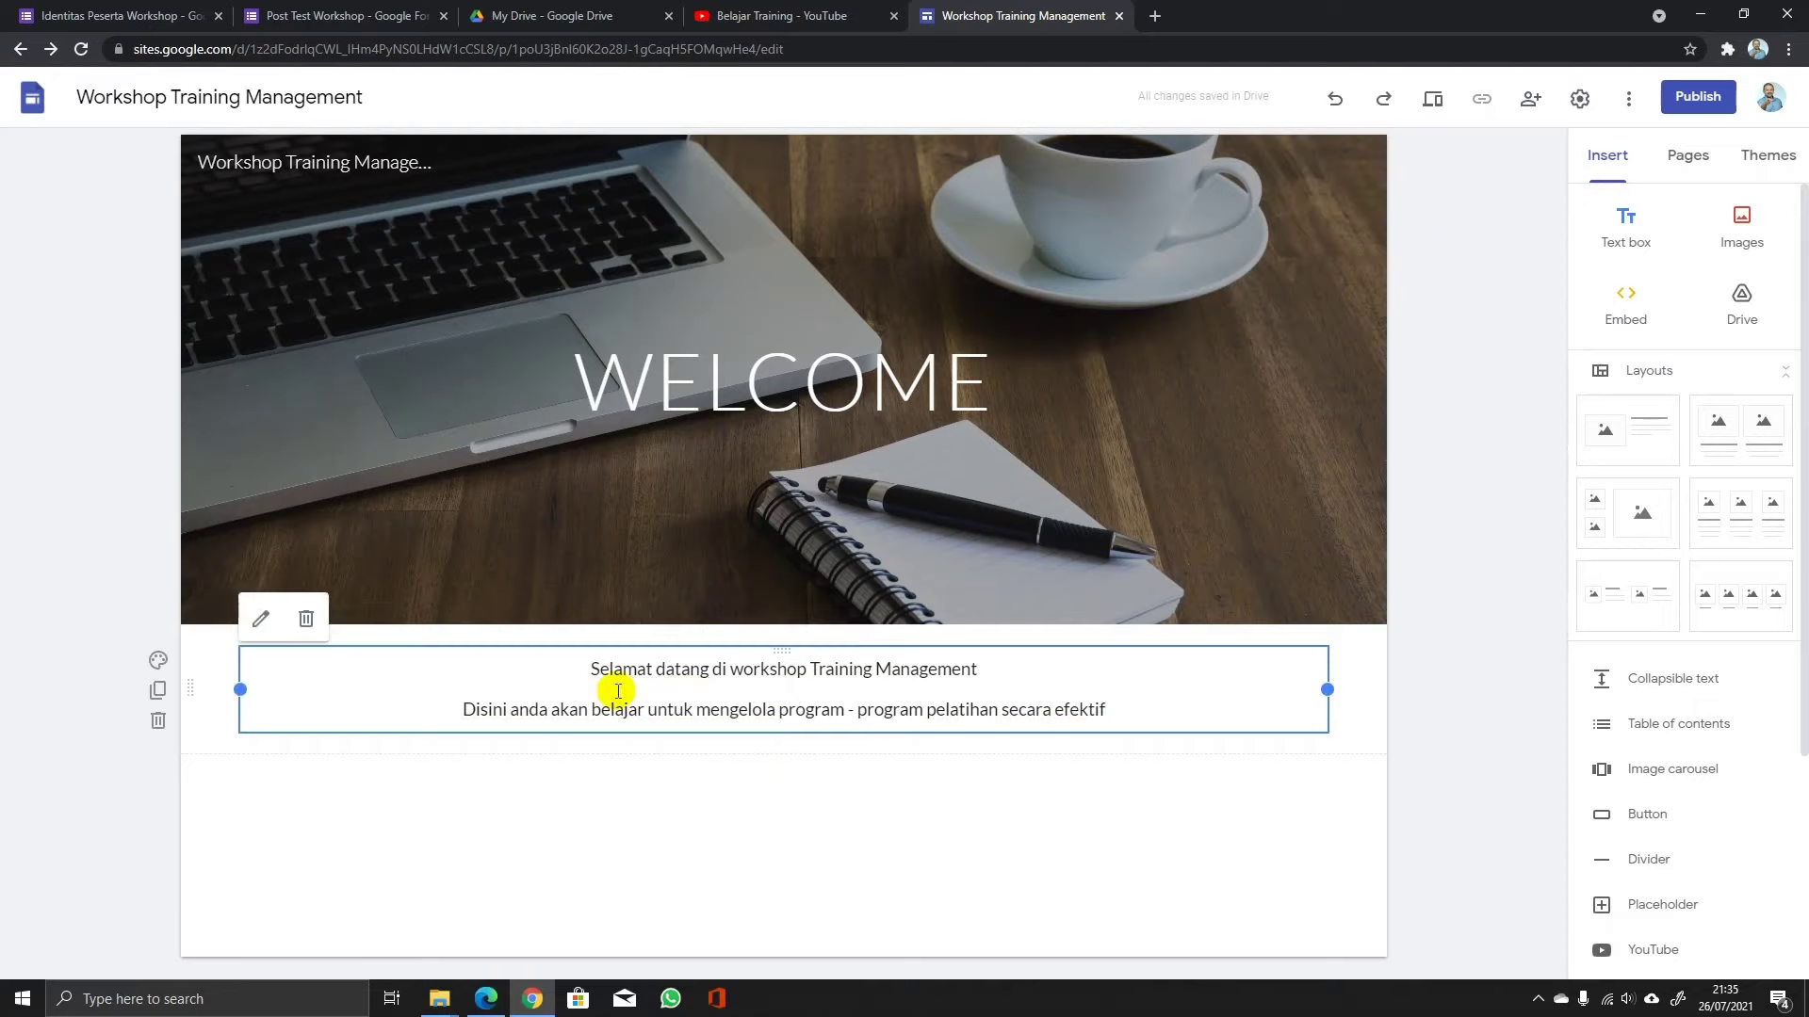
pyautogui.moveTo(586, 669); pyautogui.dragTo(787, 671)
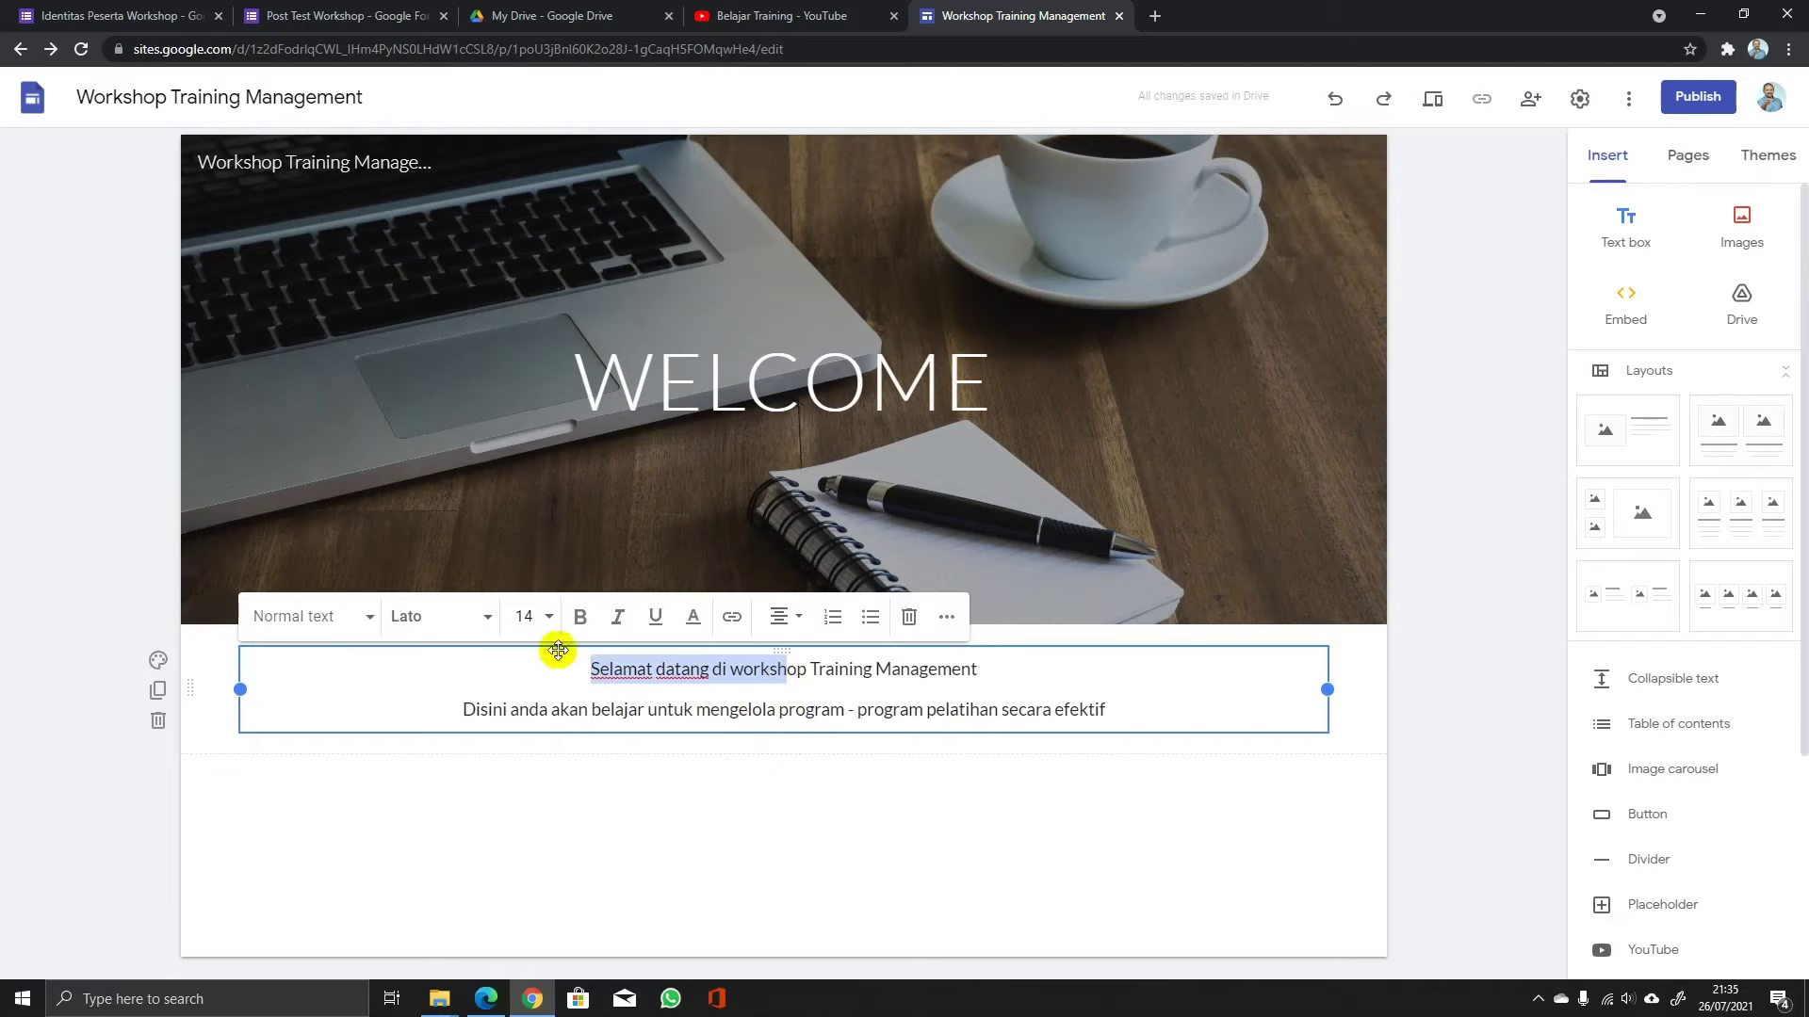
pyautogui.click(486, 622)
pyautogui.scroll(-1, 485, 699)
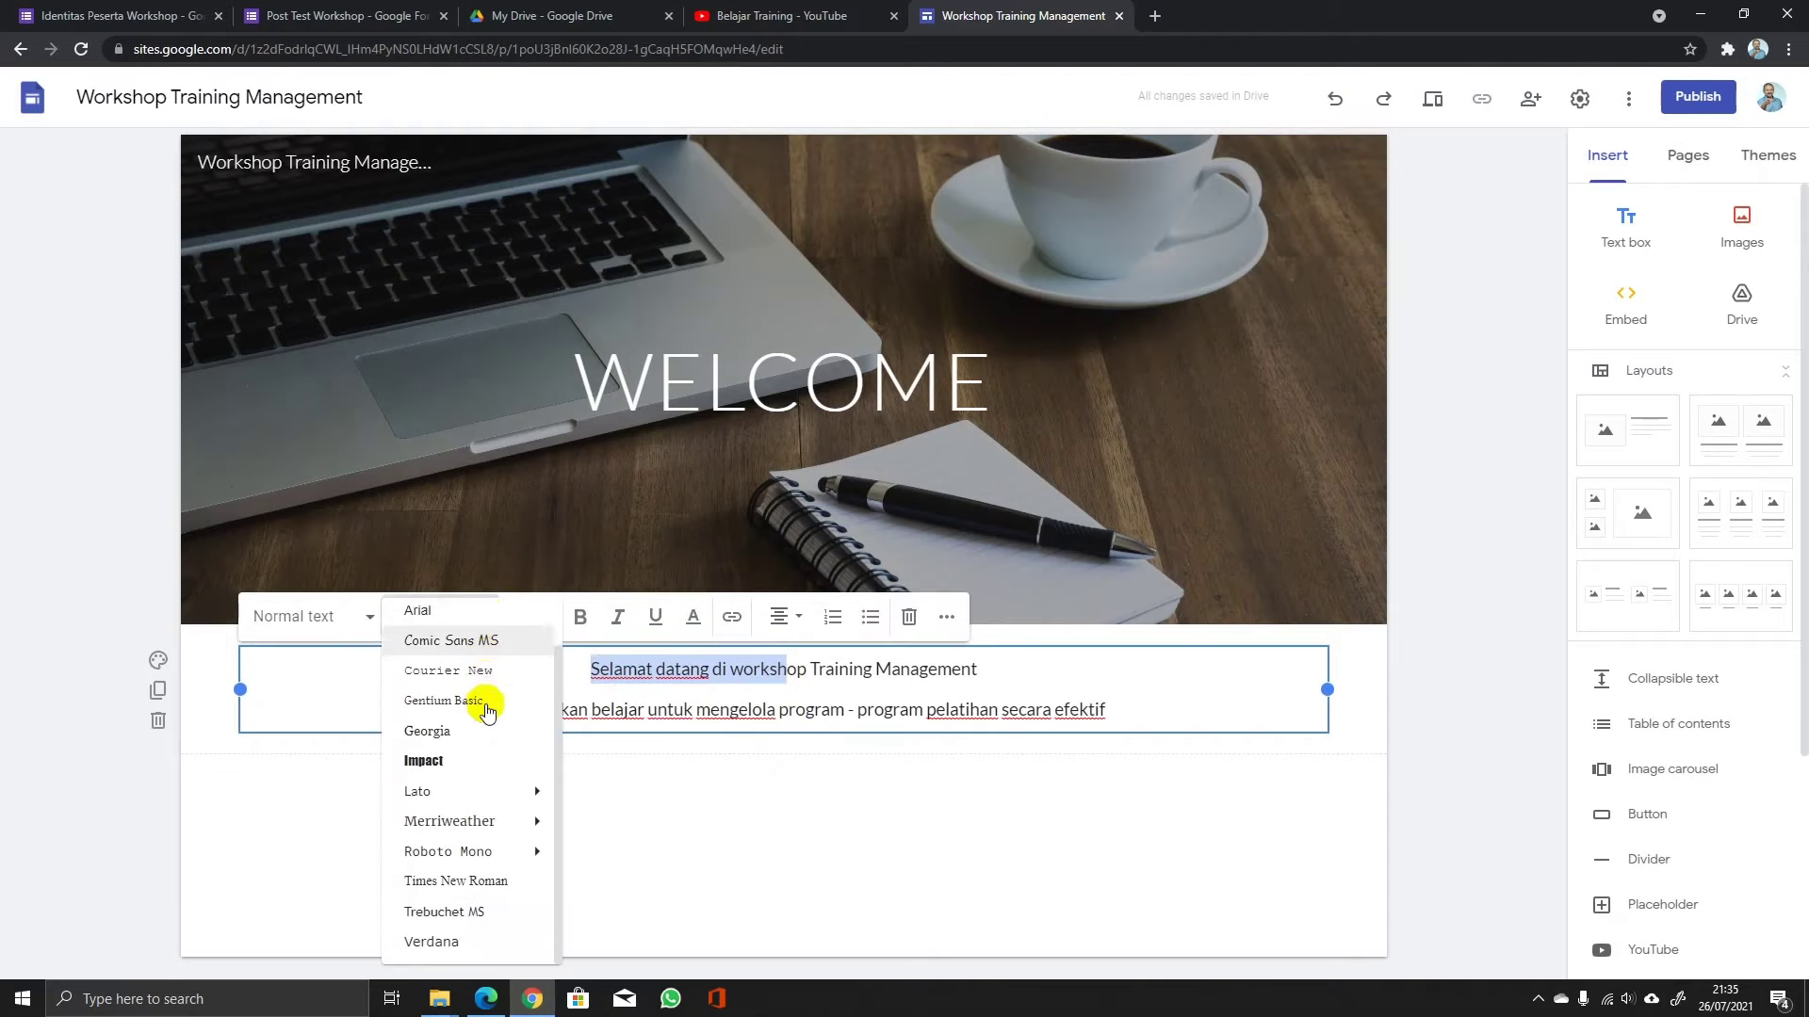
pyautogui.scroll(1, 487, 718)
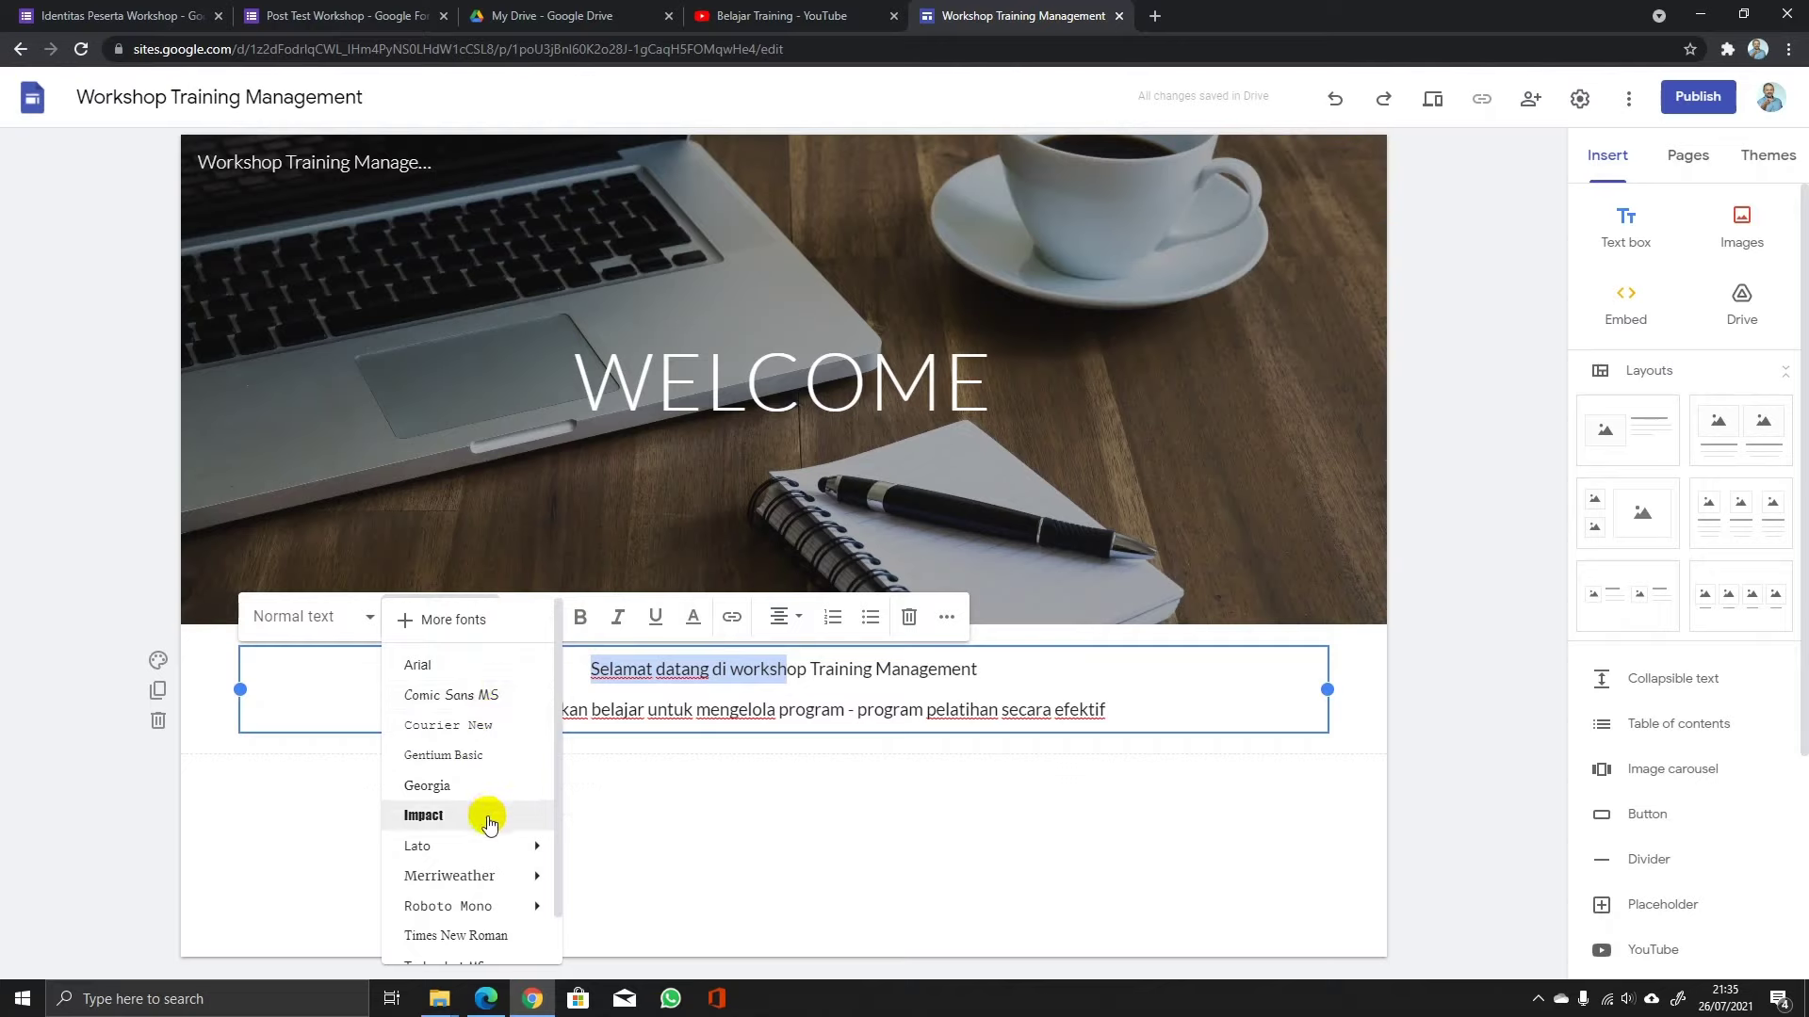
pyautogui.click(747, 717)
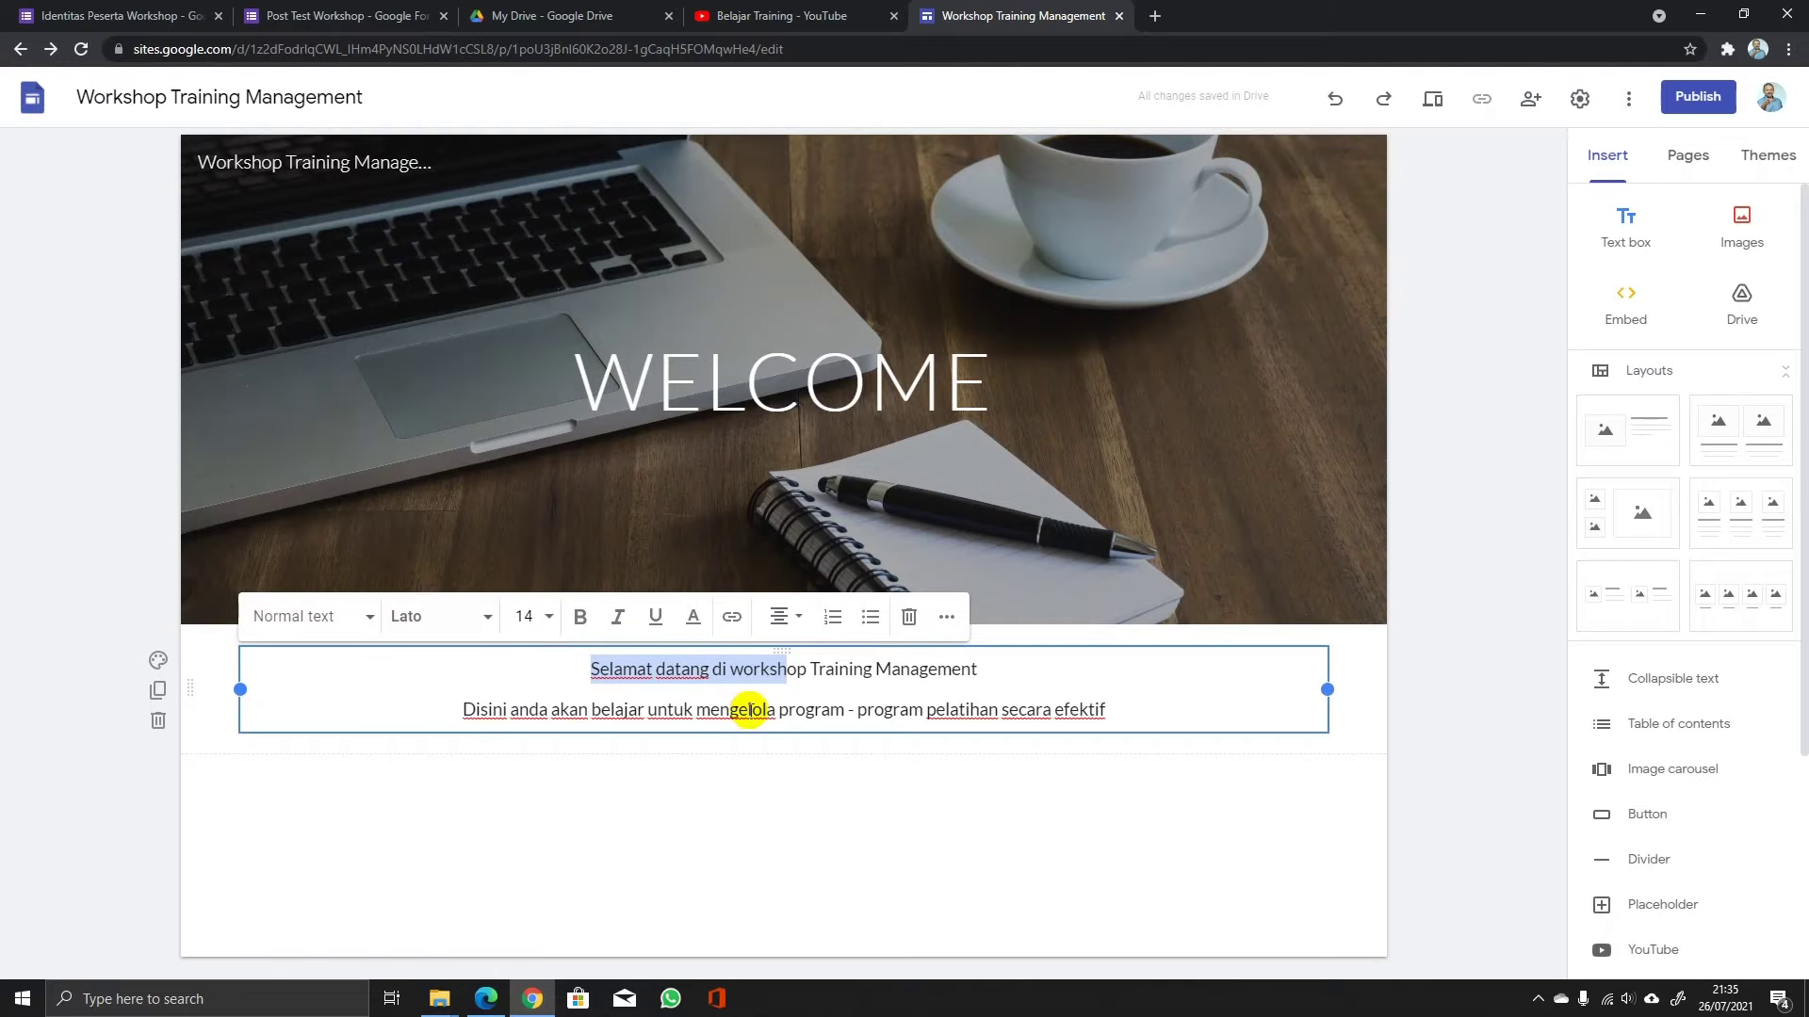
pyautogui.click(772, 782)
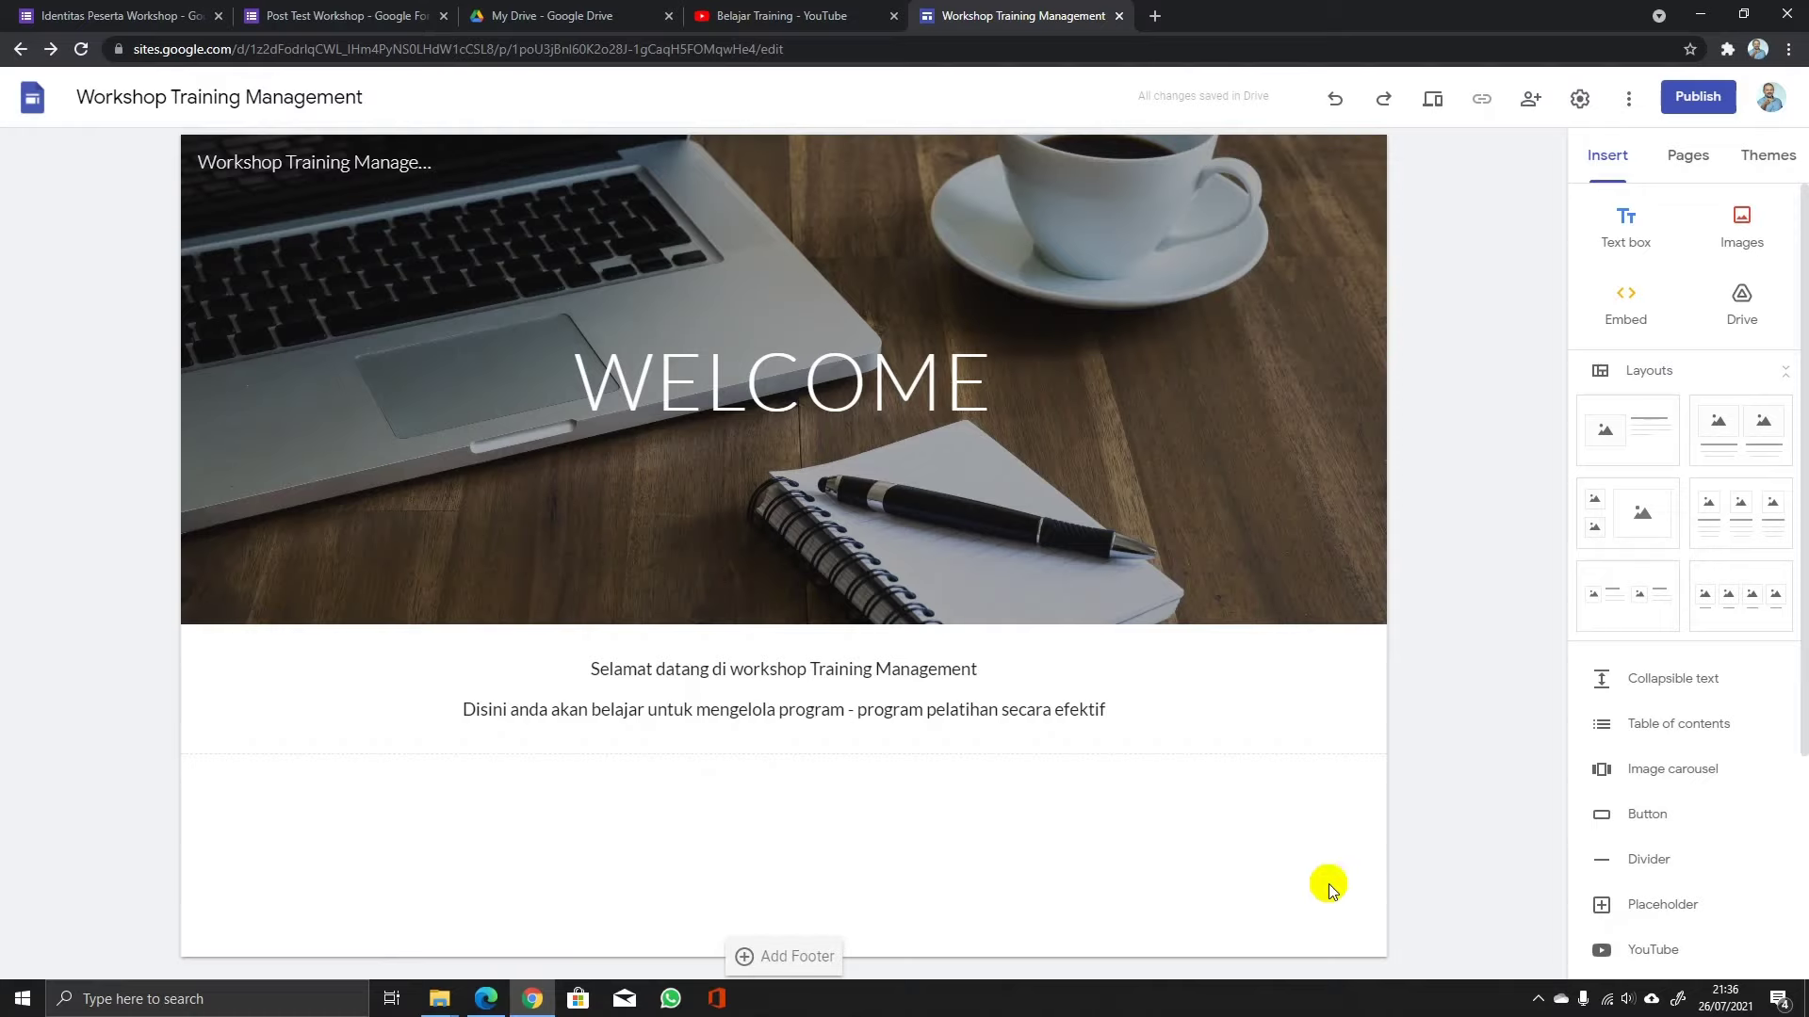
# Open the YouTube video search for inserting a video on the page.
pyautogui.scroll(-1, 1613, 881)
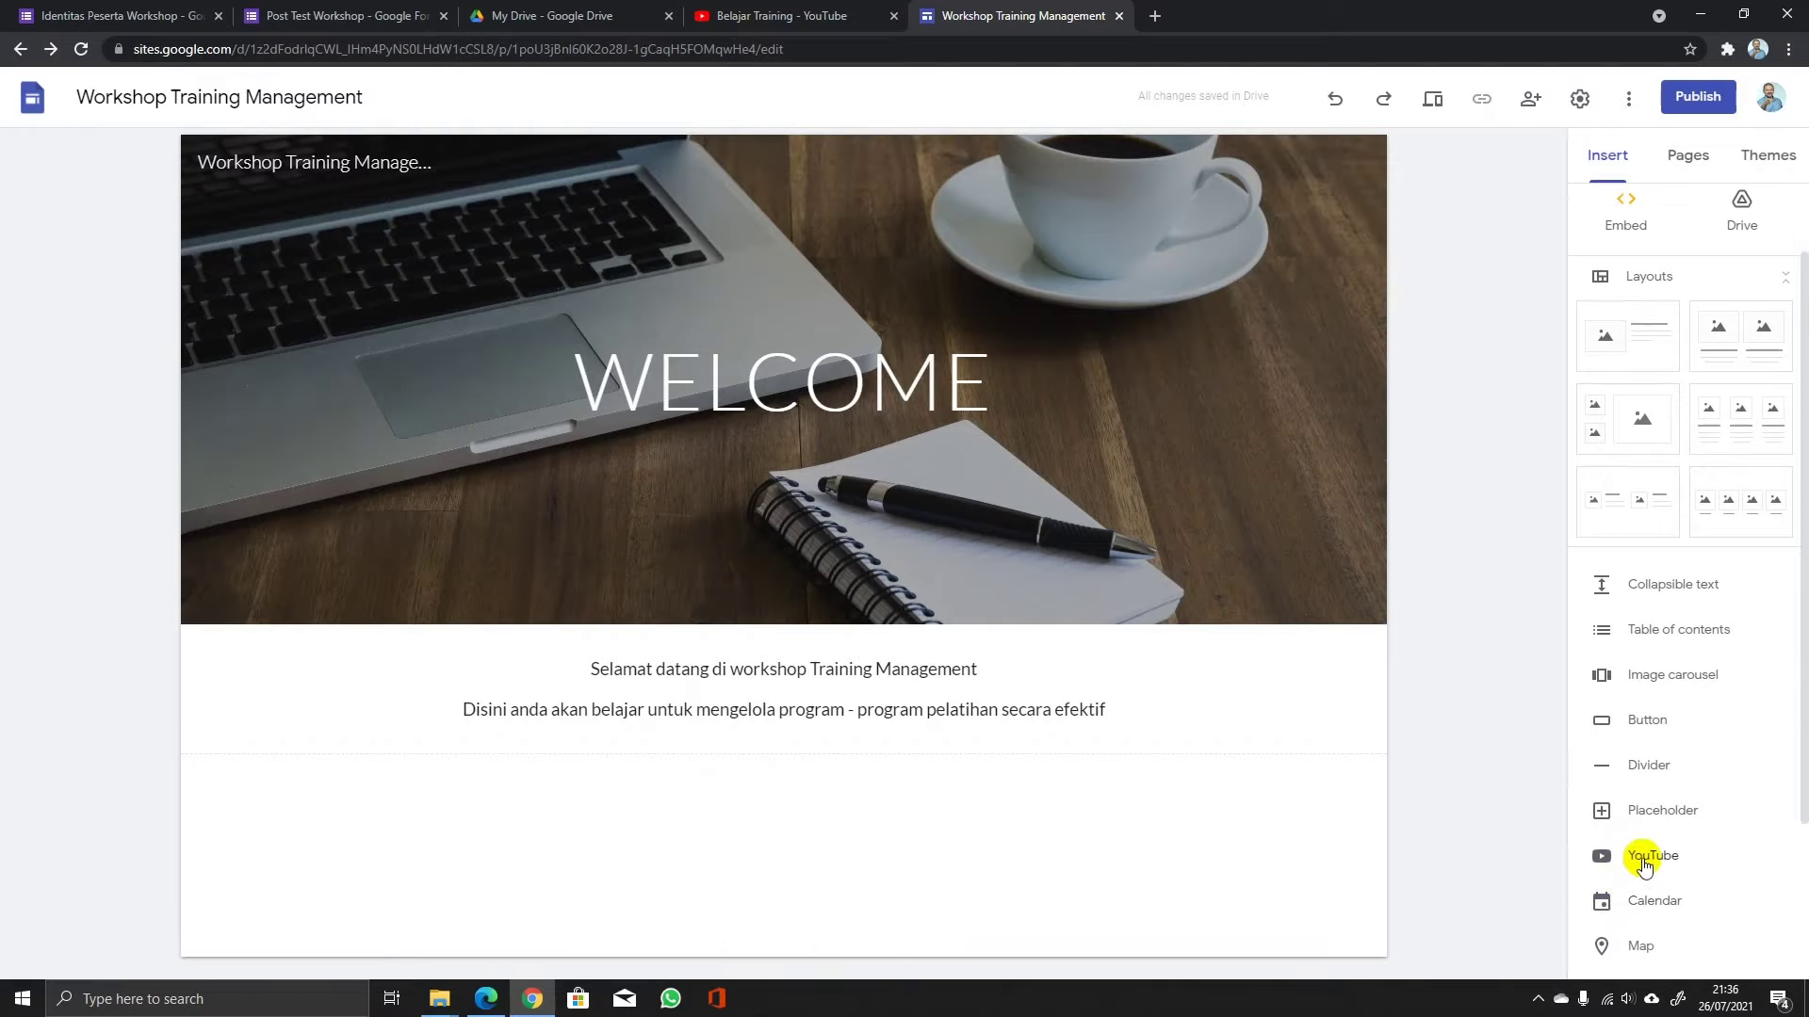
pyautogui.click(1644, 864)
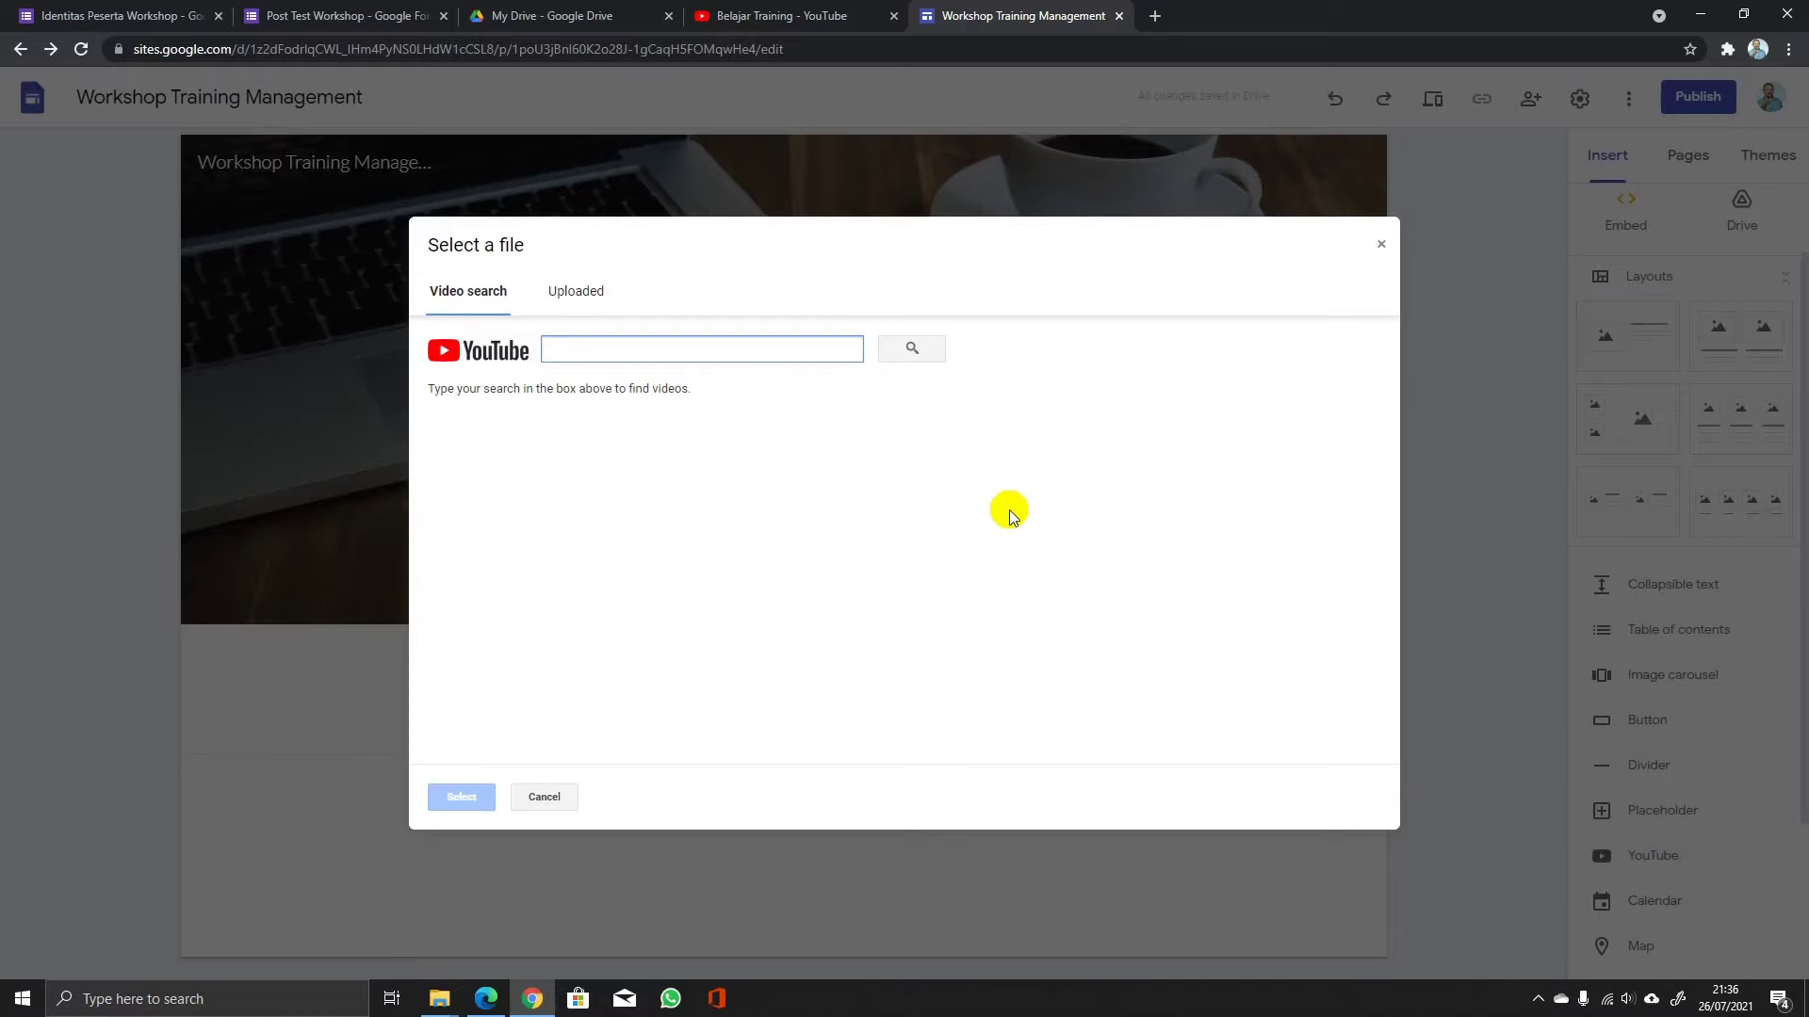
# Switch to YouTube and open the "Vlog#1 Apa Bedanya Bag. Training, Training Center, Learning Center, dan Corpu ?" video from the Belajar Training channel.
pyautogui.click(837, 24)
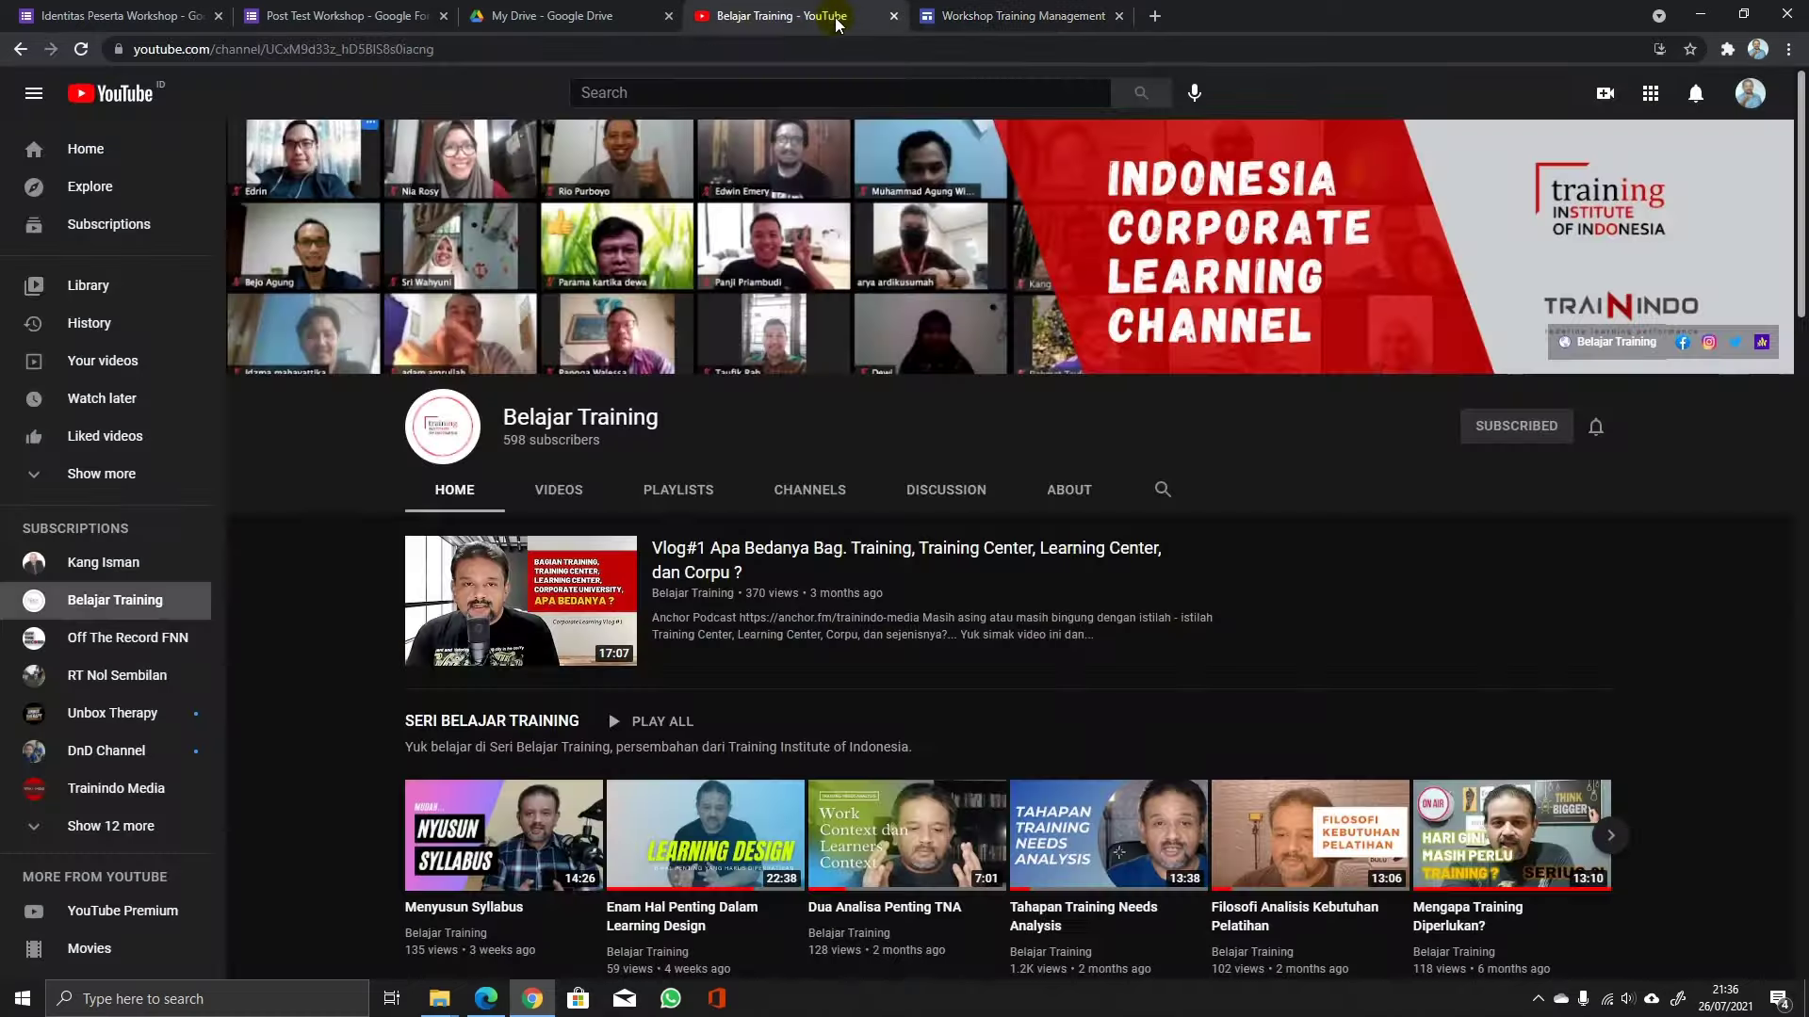
pyautogui.scroll(-3, 914, 648)
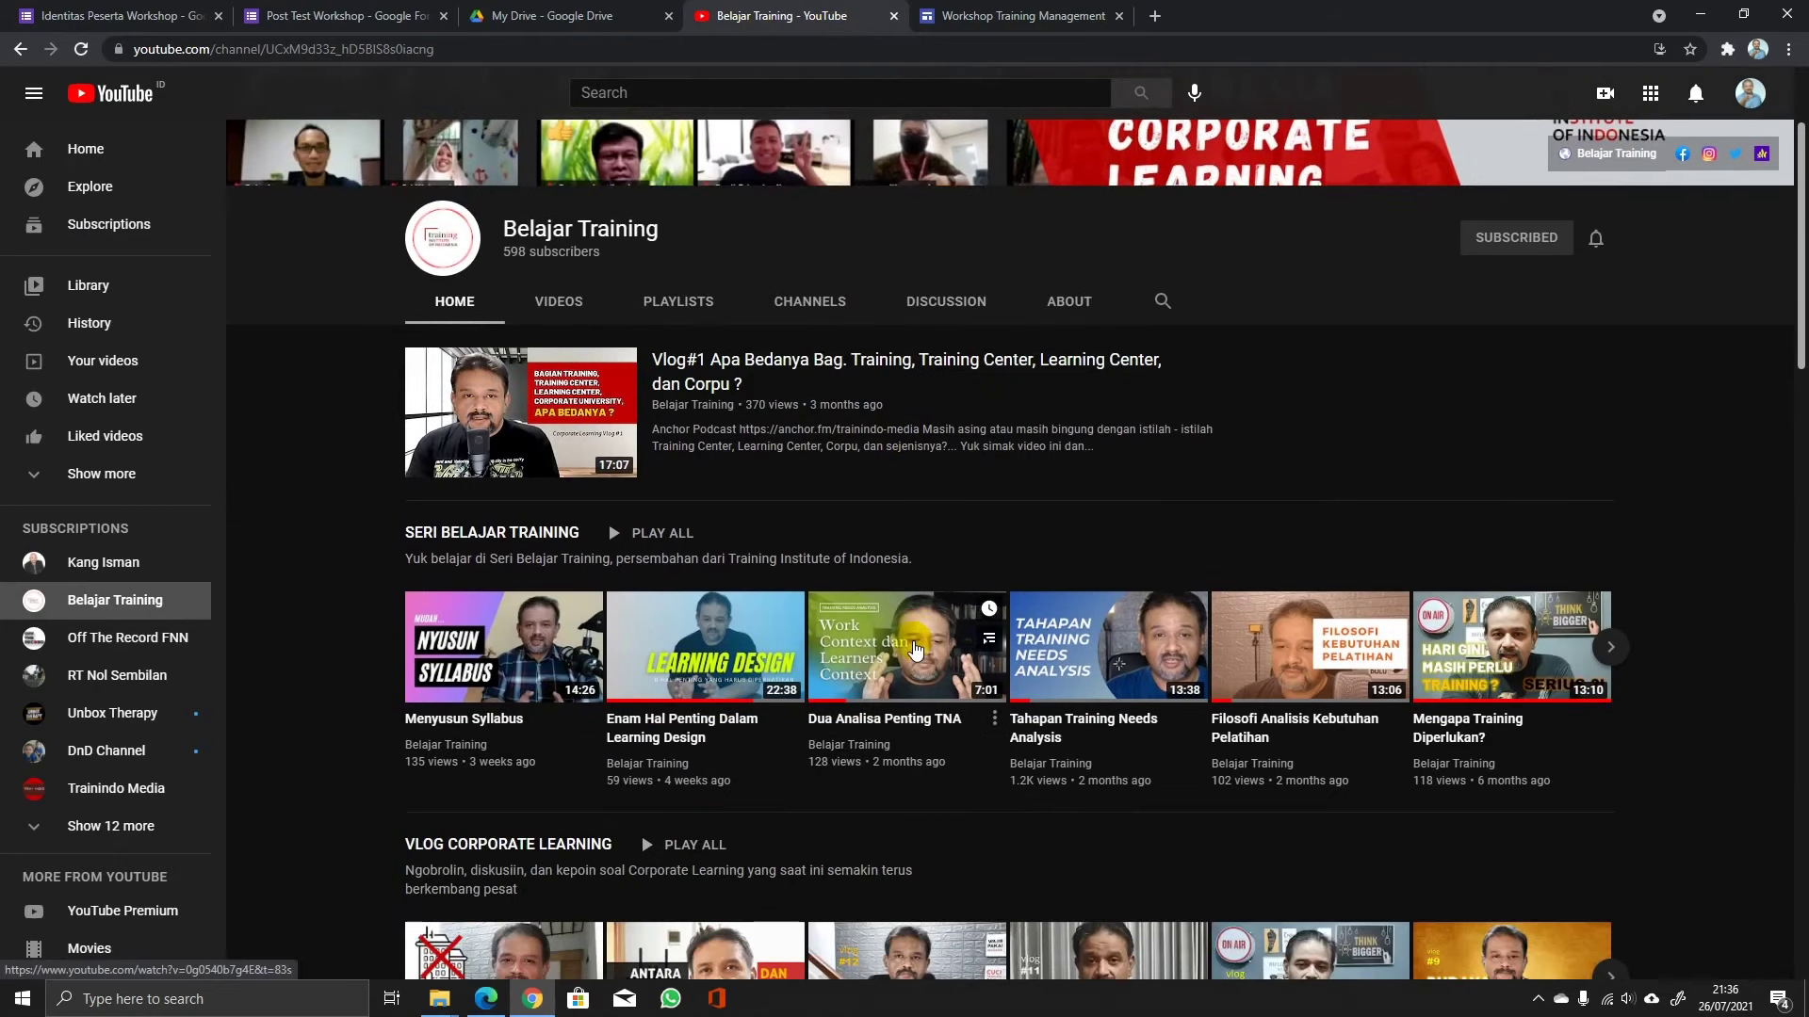
pyautogui.scroll(2, 913, 648)
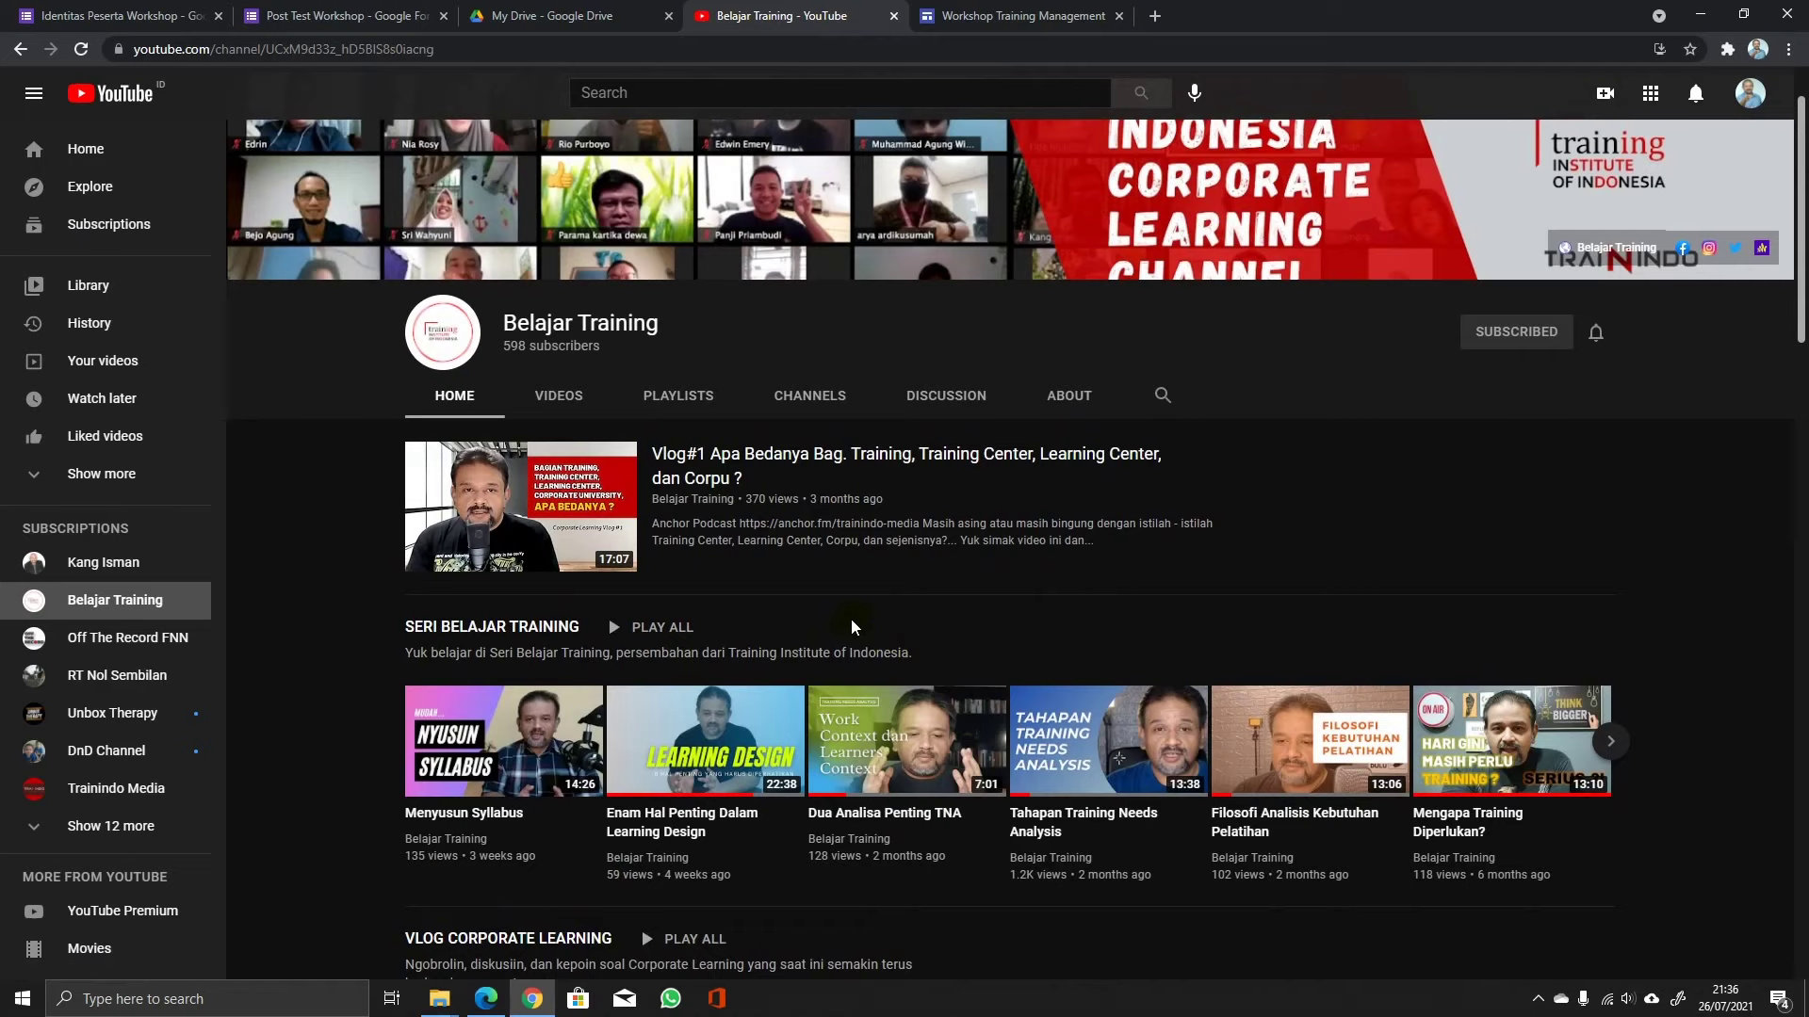
pyautogui.scroll(-2, 852, 626)
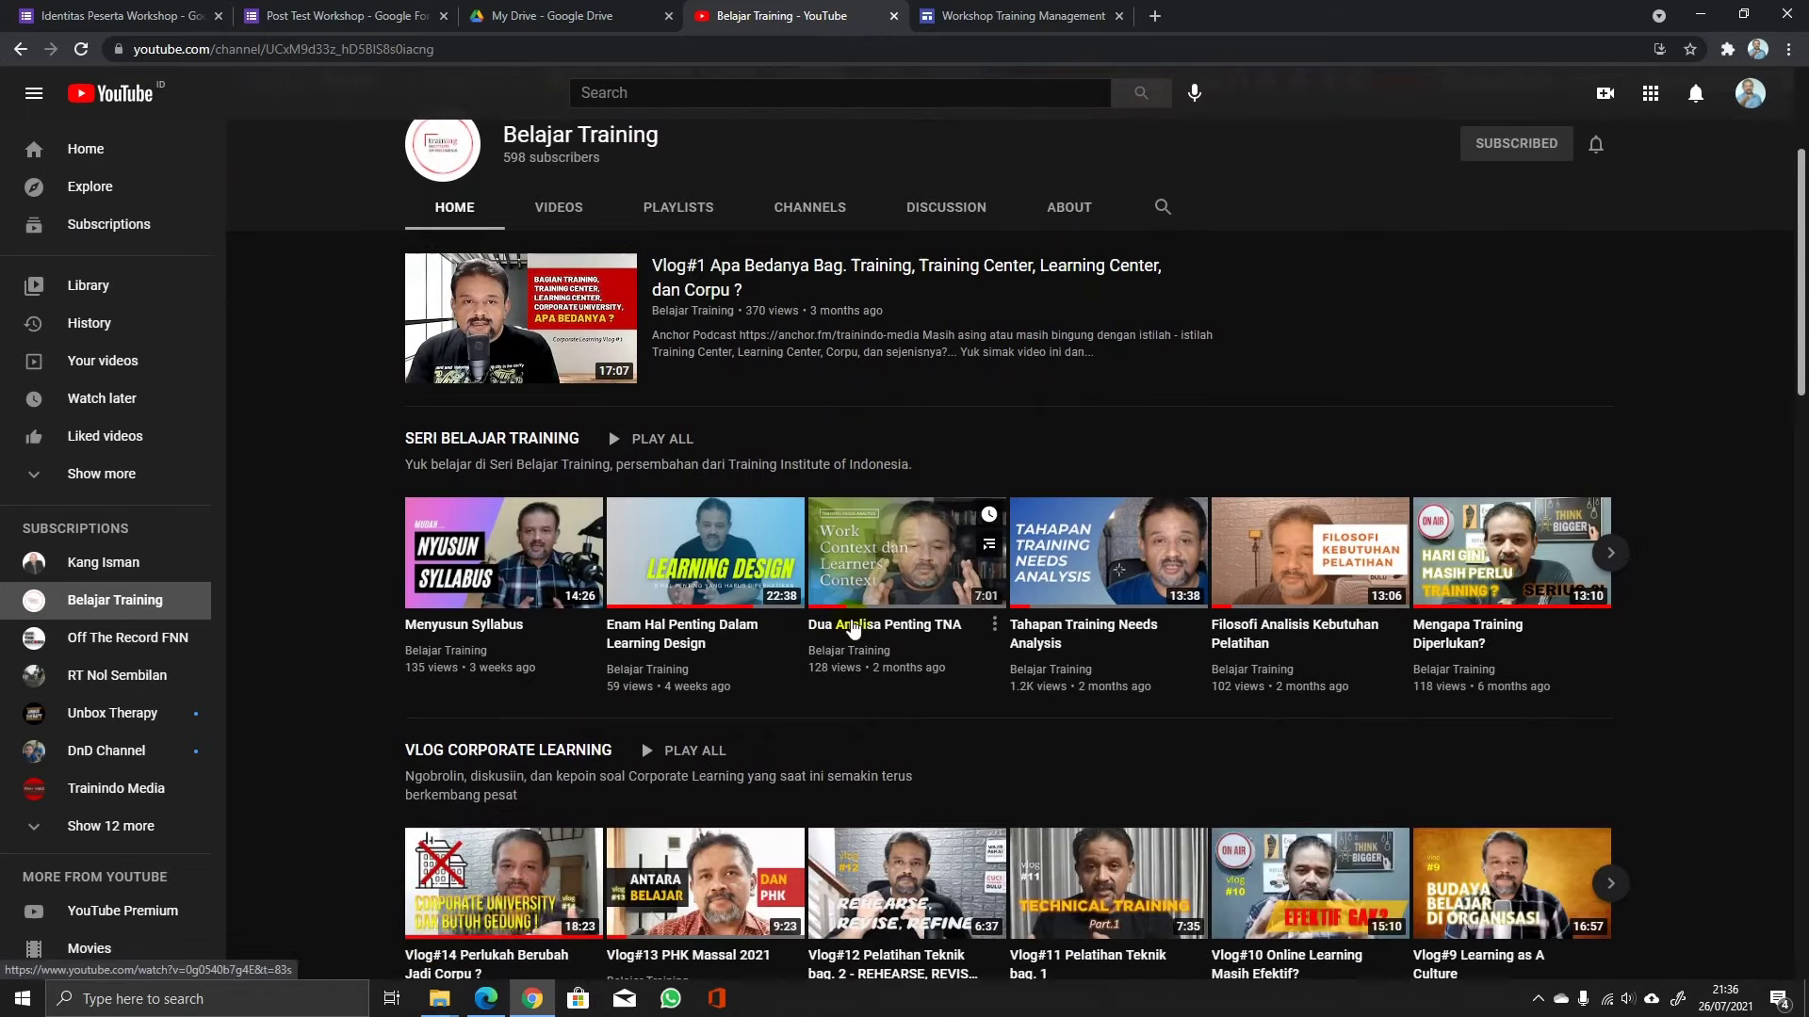
pyautogui.scroll(2, 581, 367)
pyautogui.click(561, 397)
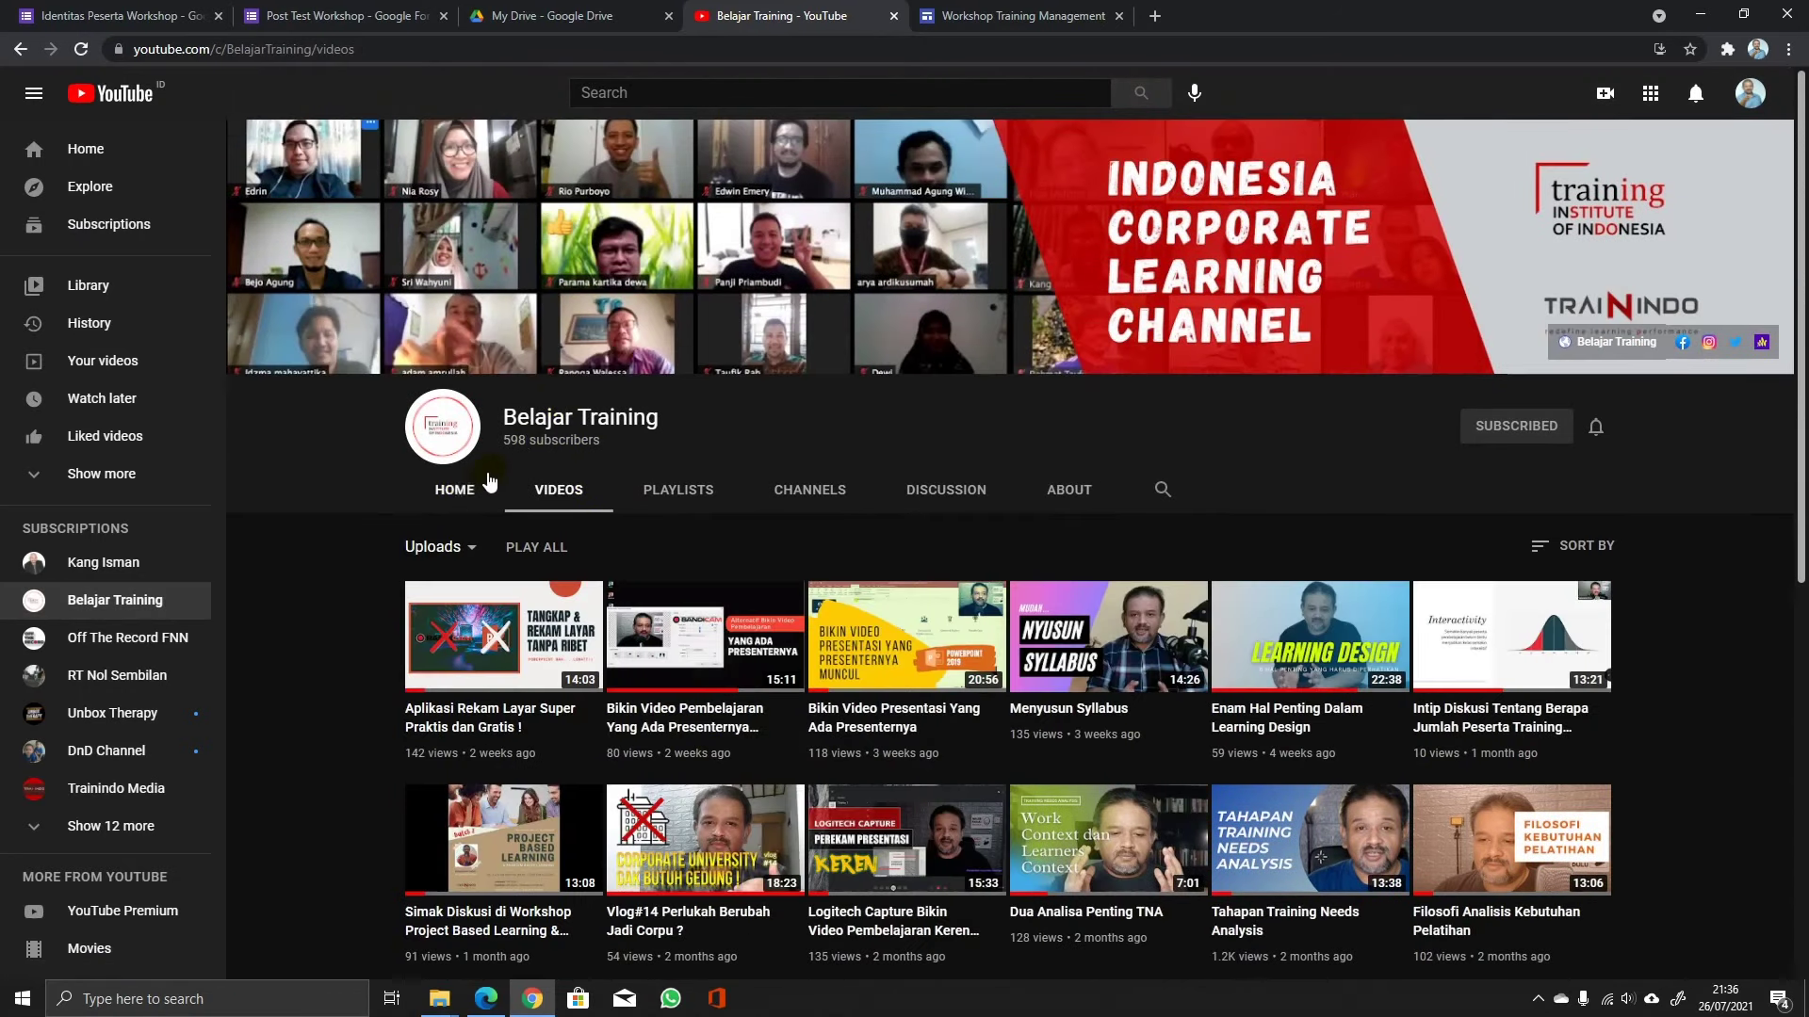
pyautogui.click(463, 490)
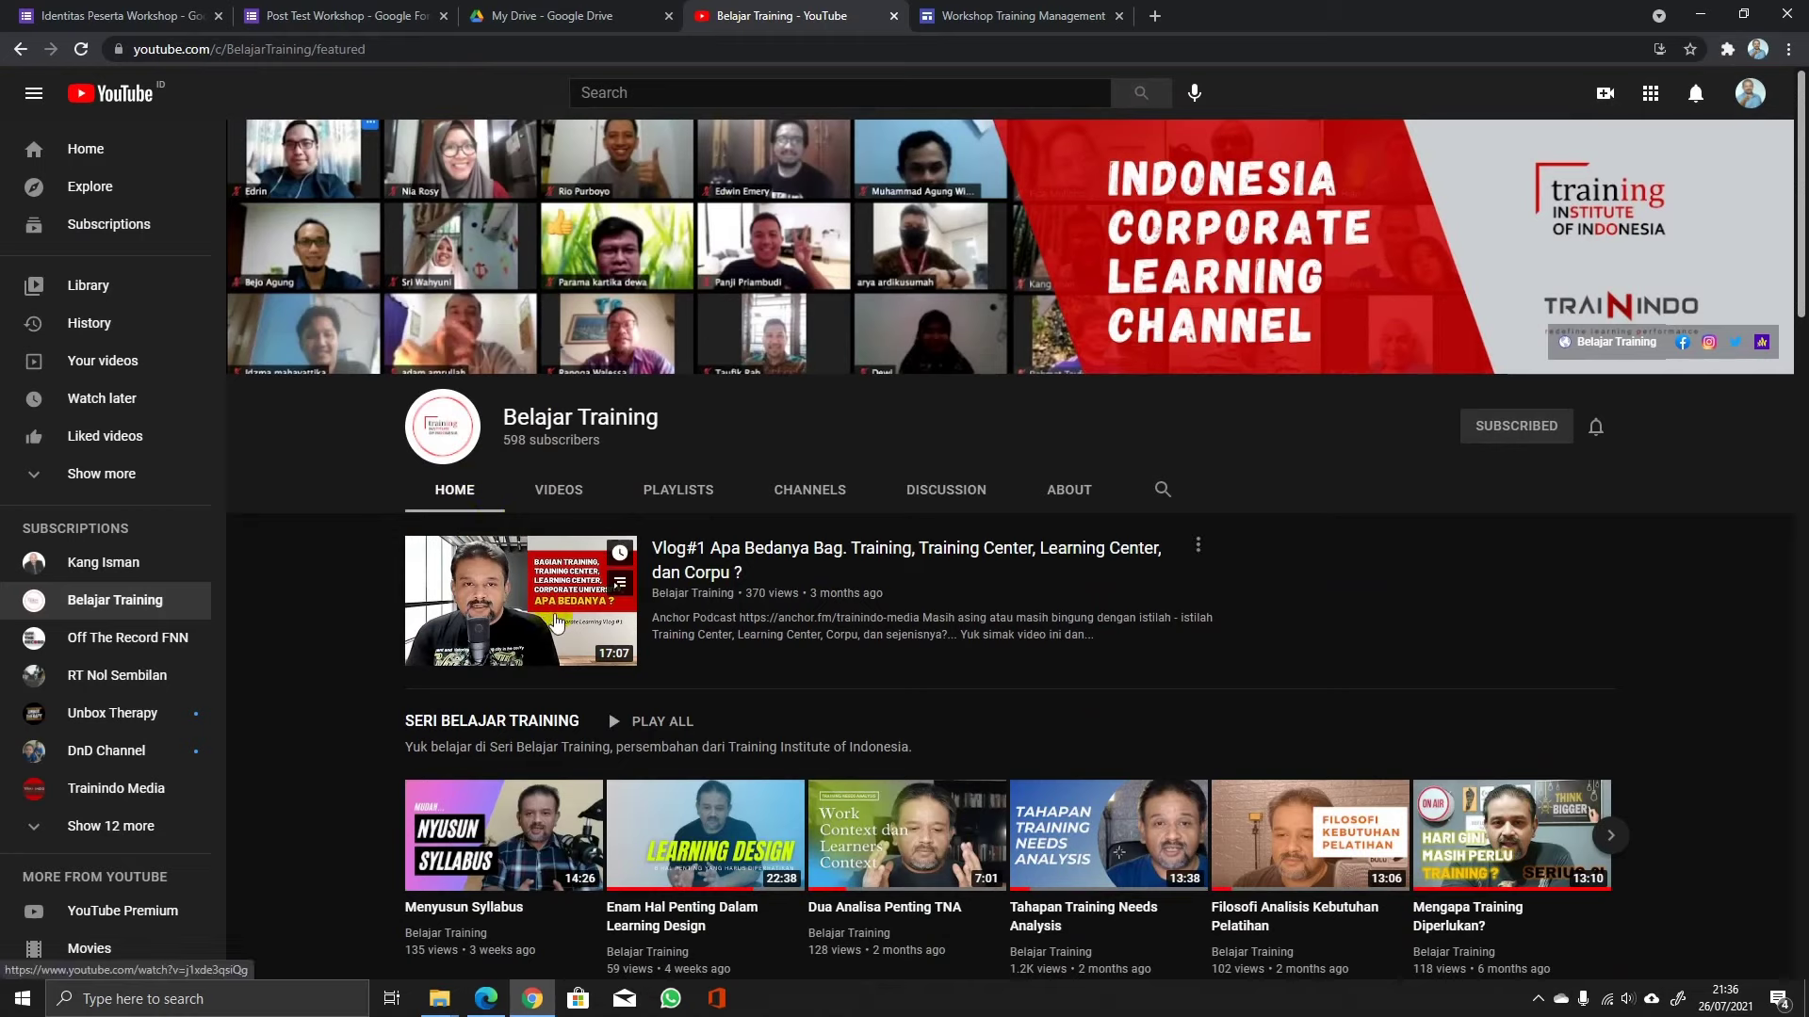
pyautogui.click(1197, 546)
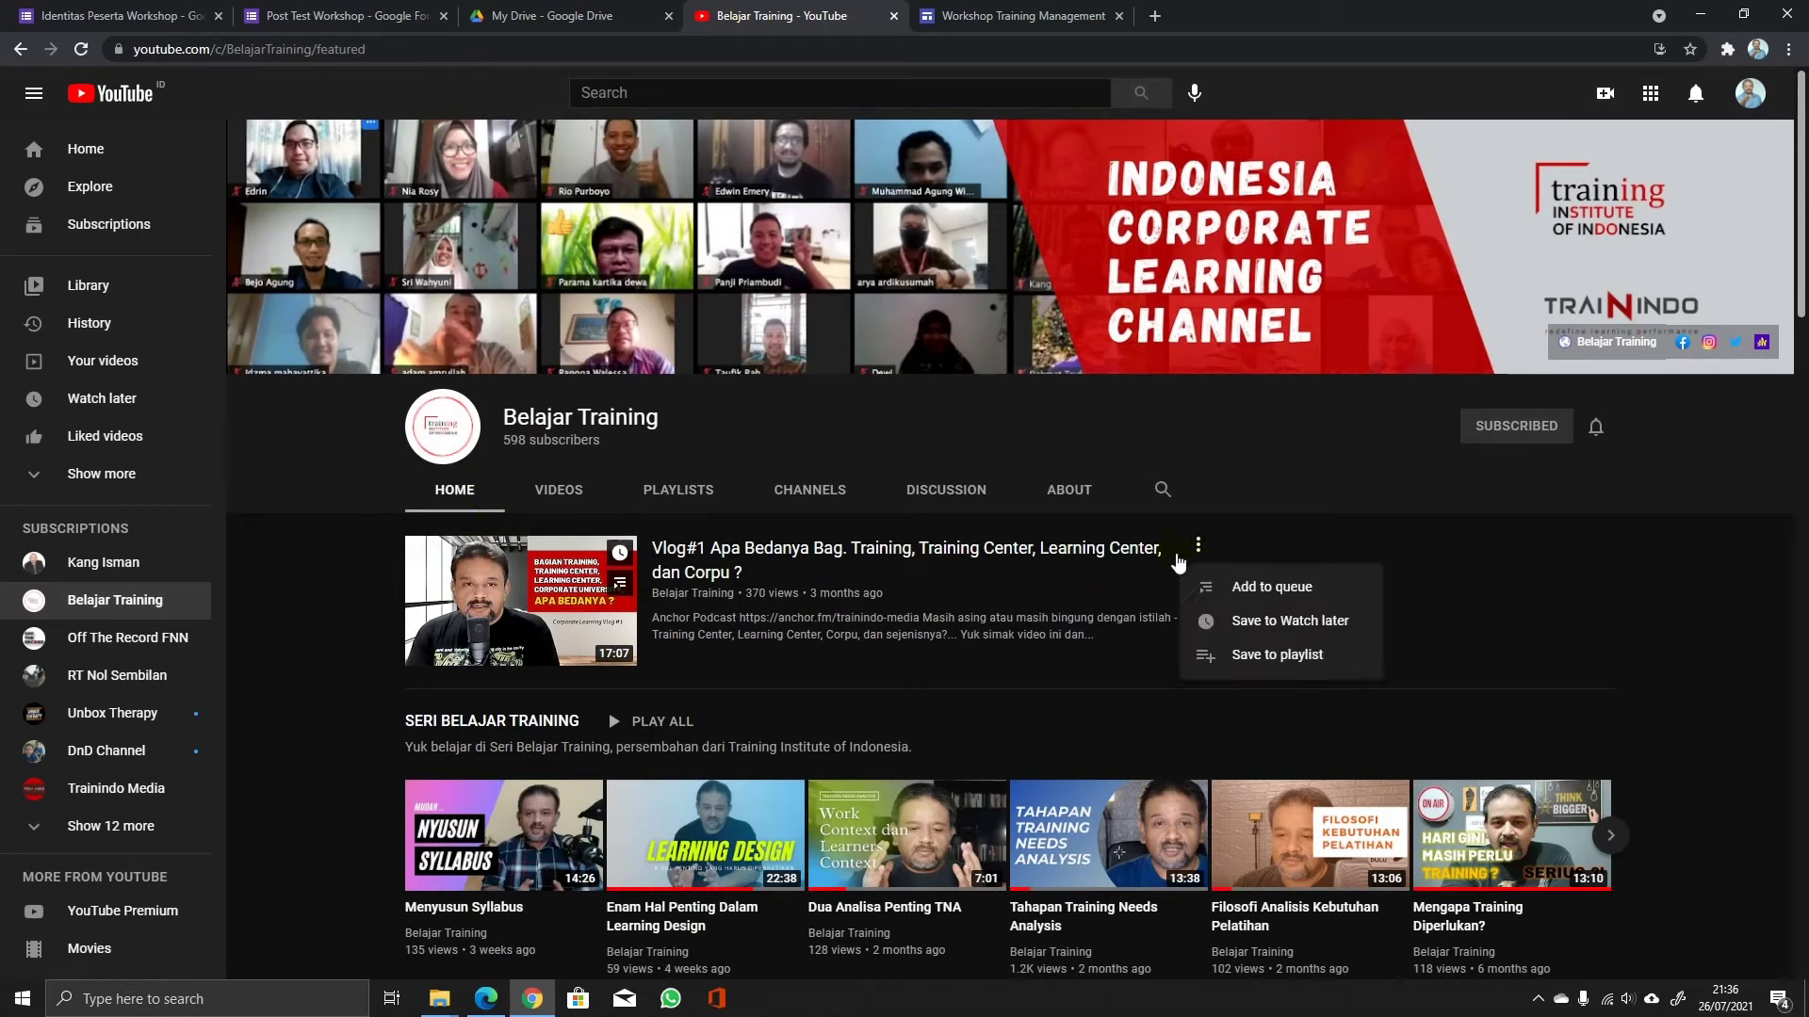
pyautogui.click(579, 602)
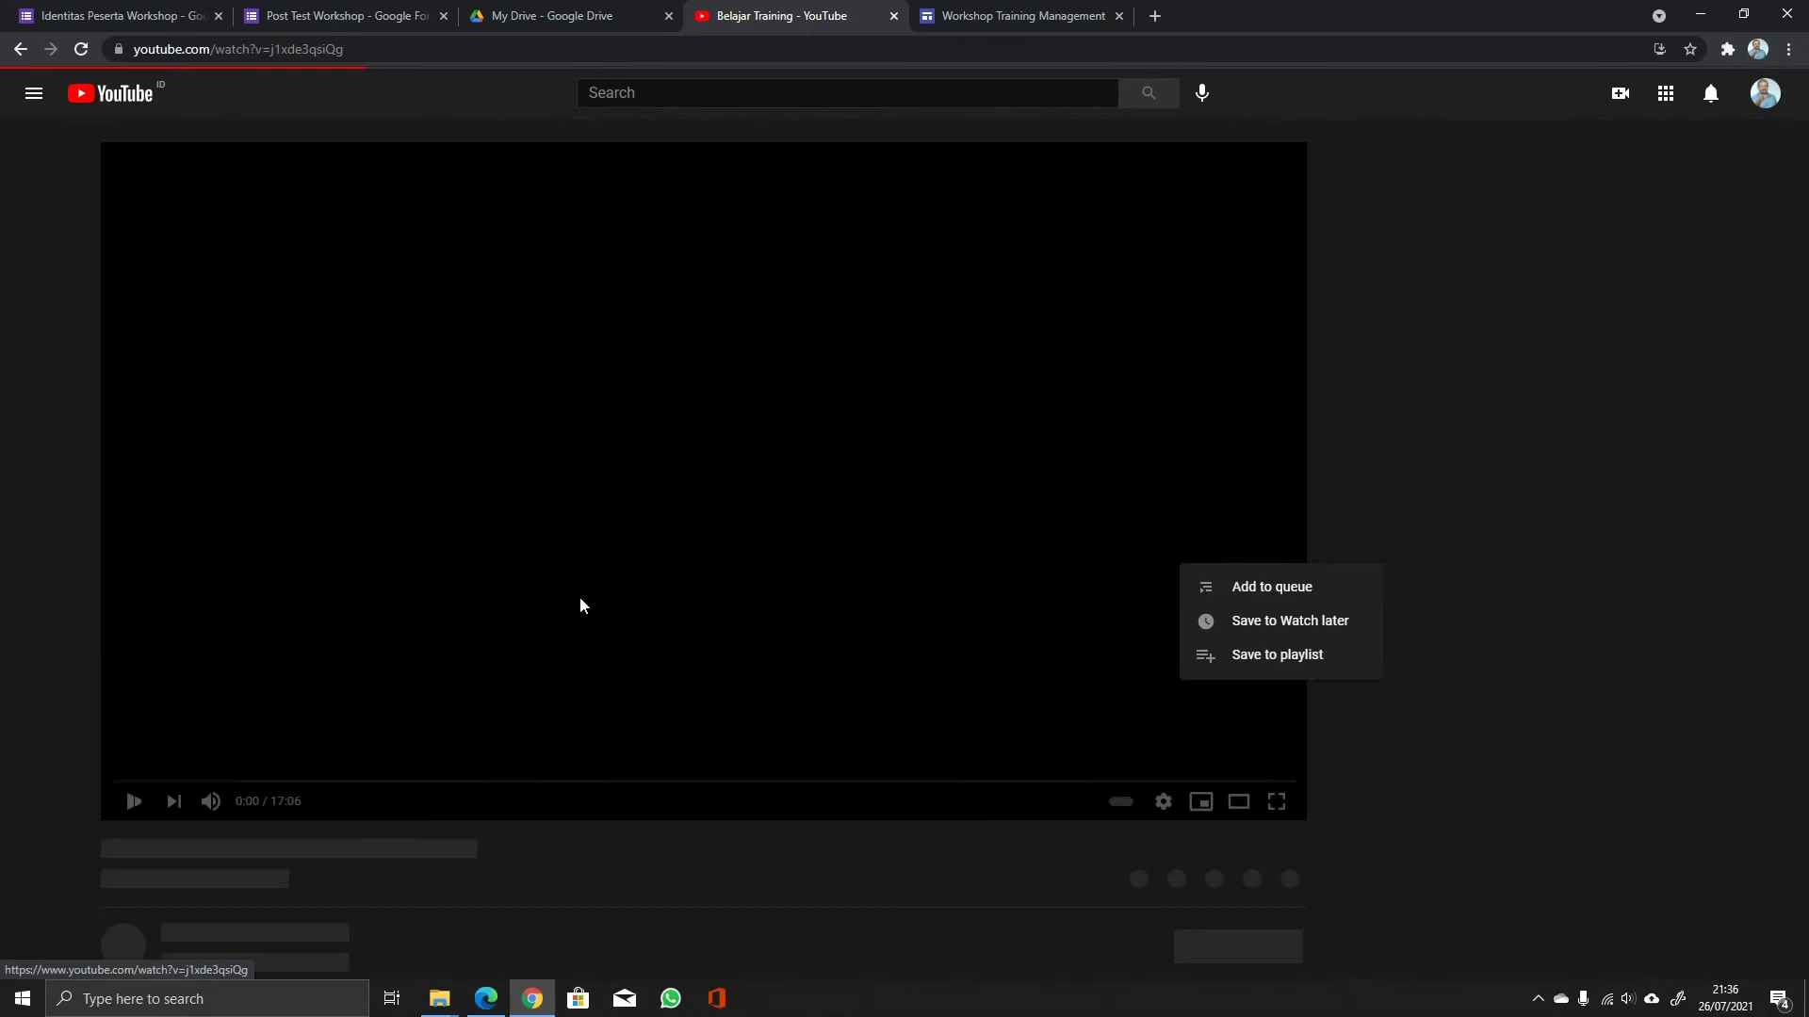
# Pause the Vlog#1 video and copy its share link.
pyautogui.click(127, 802)
pyautogui.scroll(-1, 701, 871)
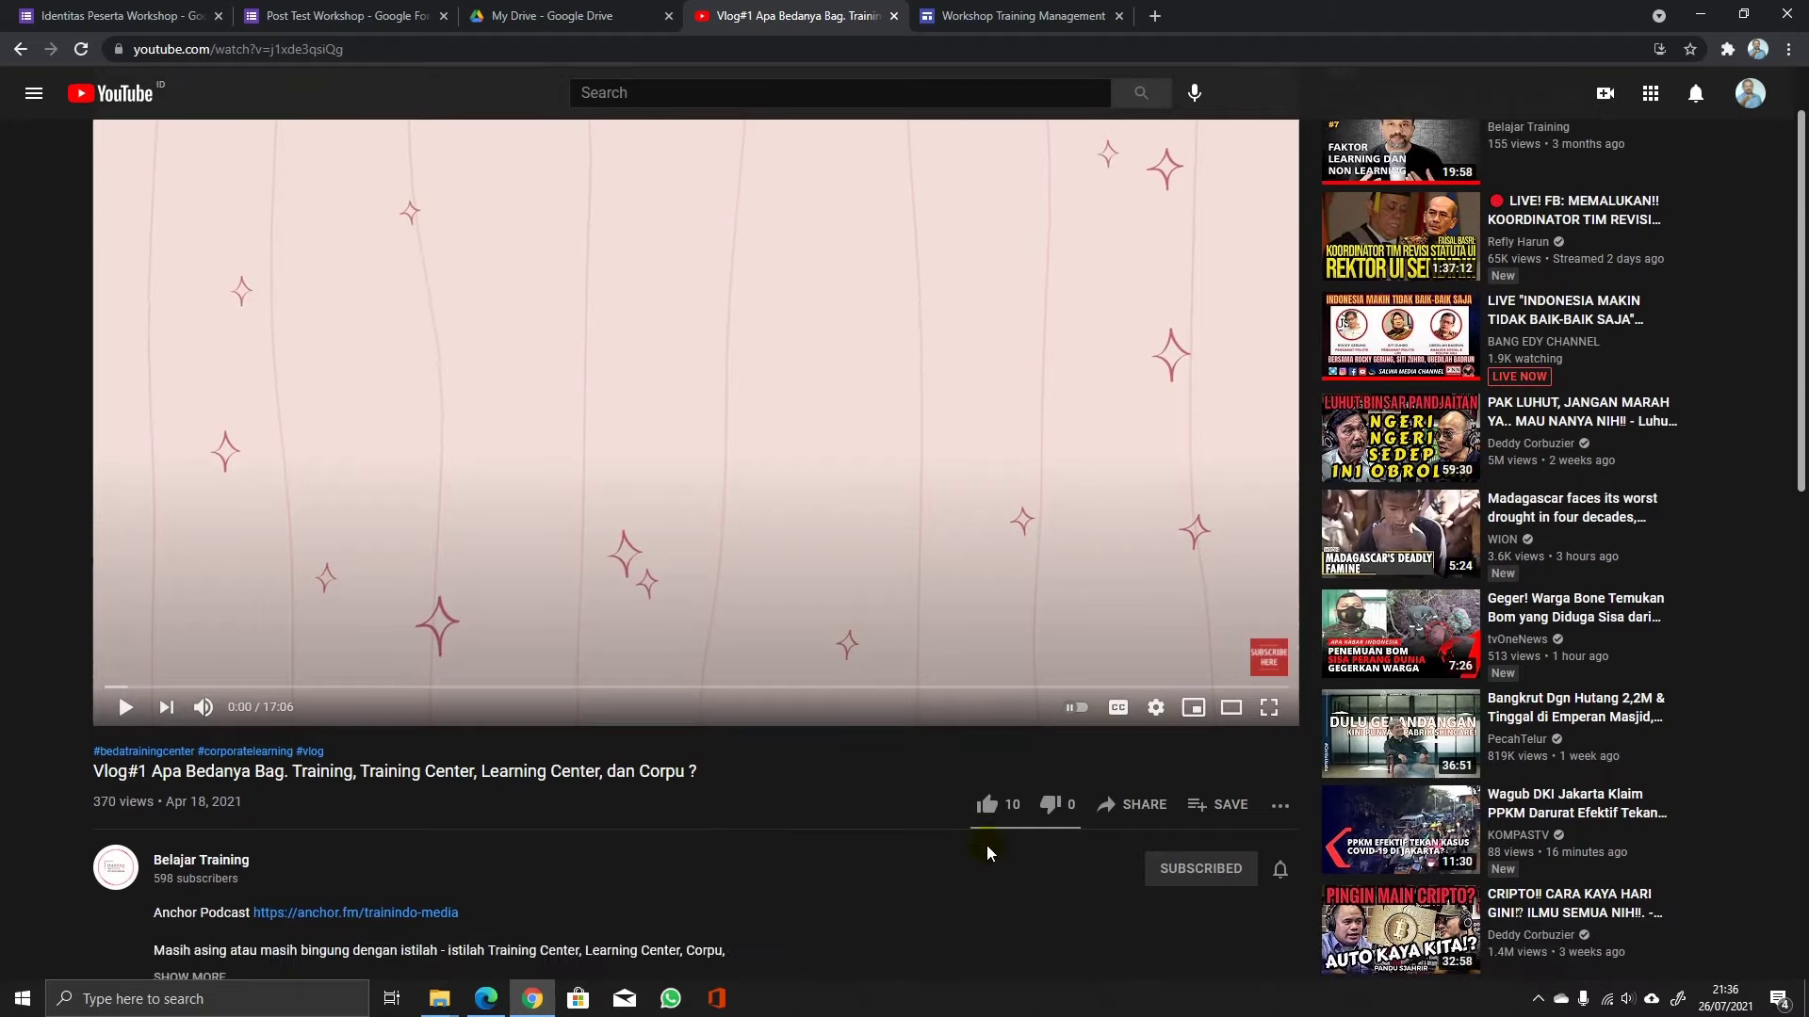
pyautogui.click(1141, 803)
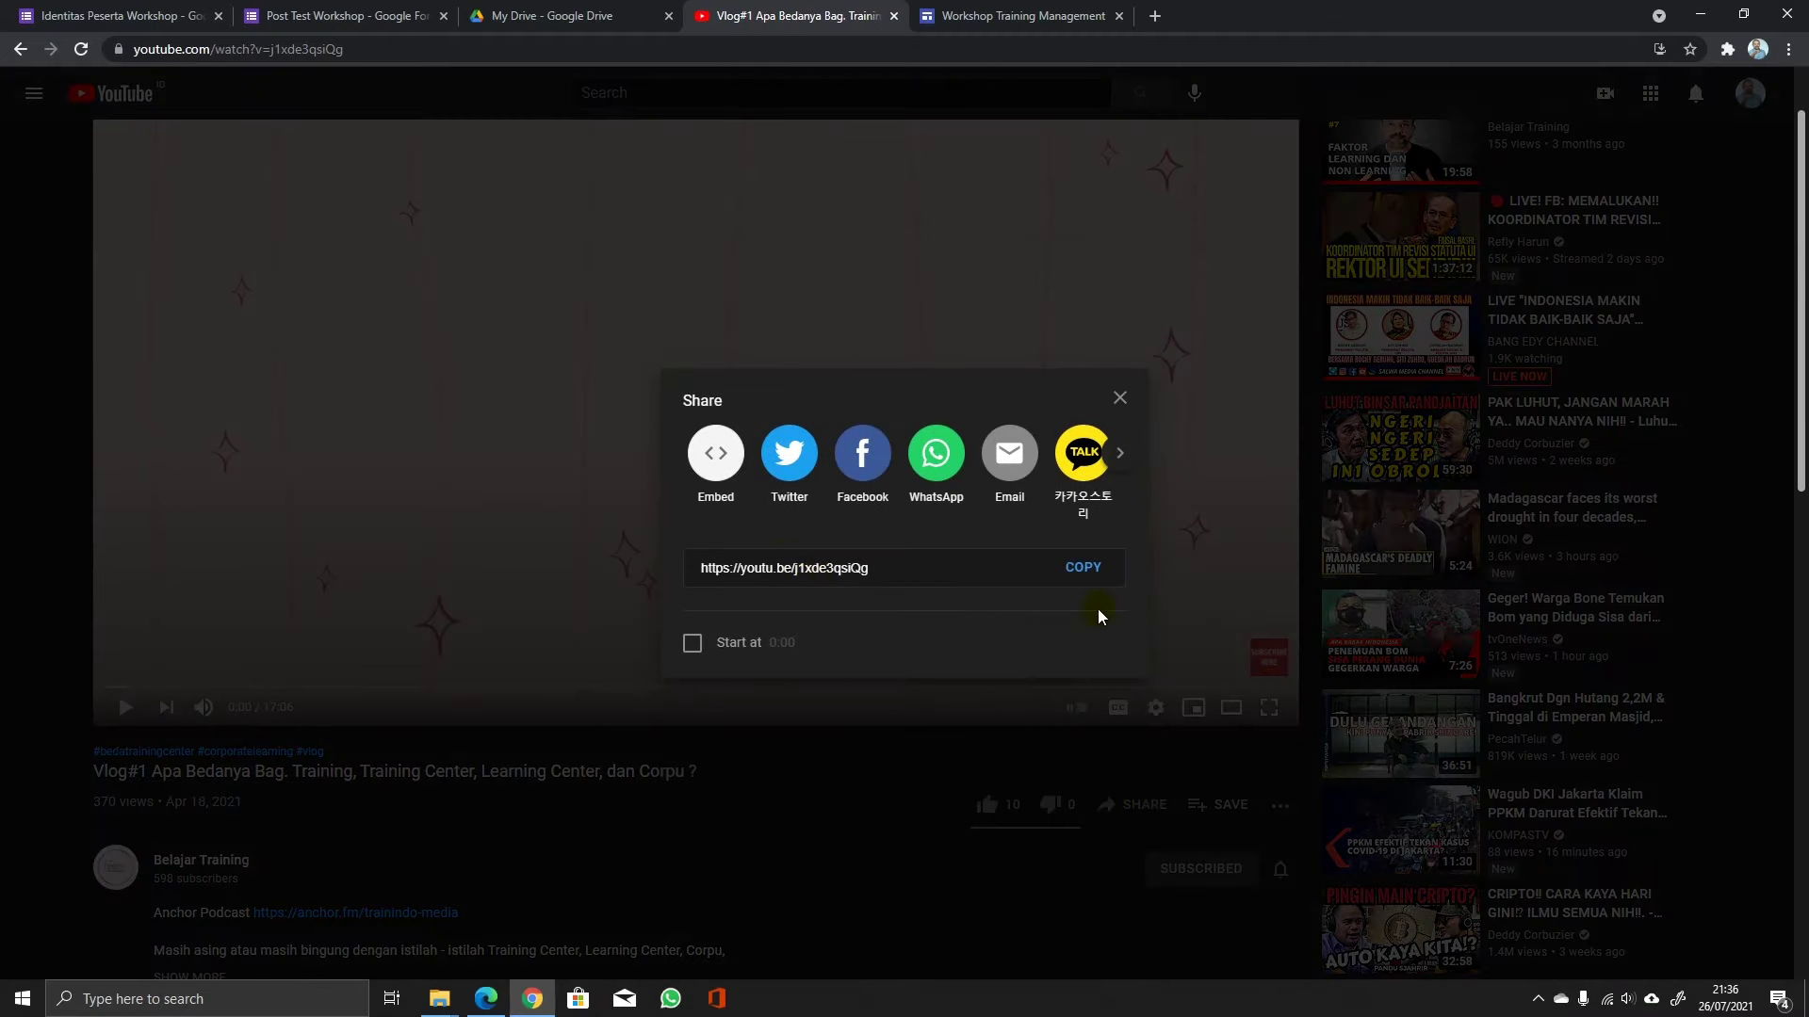
pyautogui.click(1092, 576)
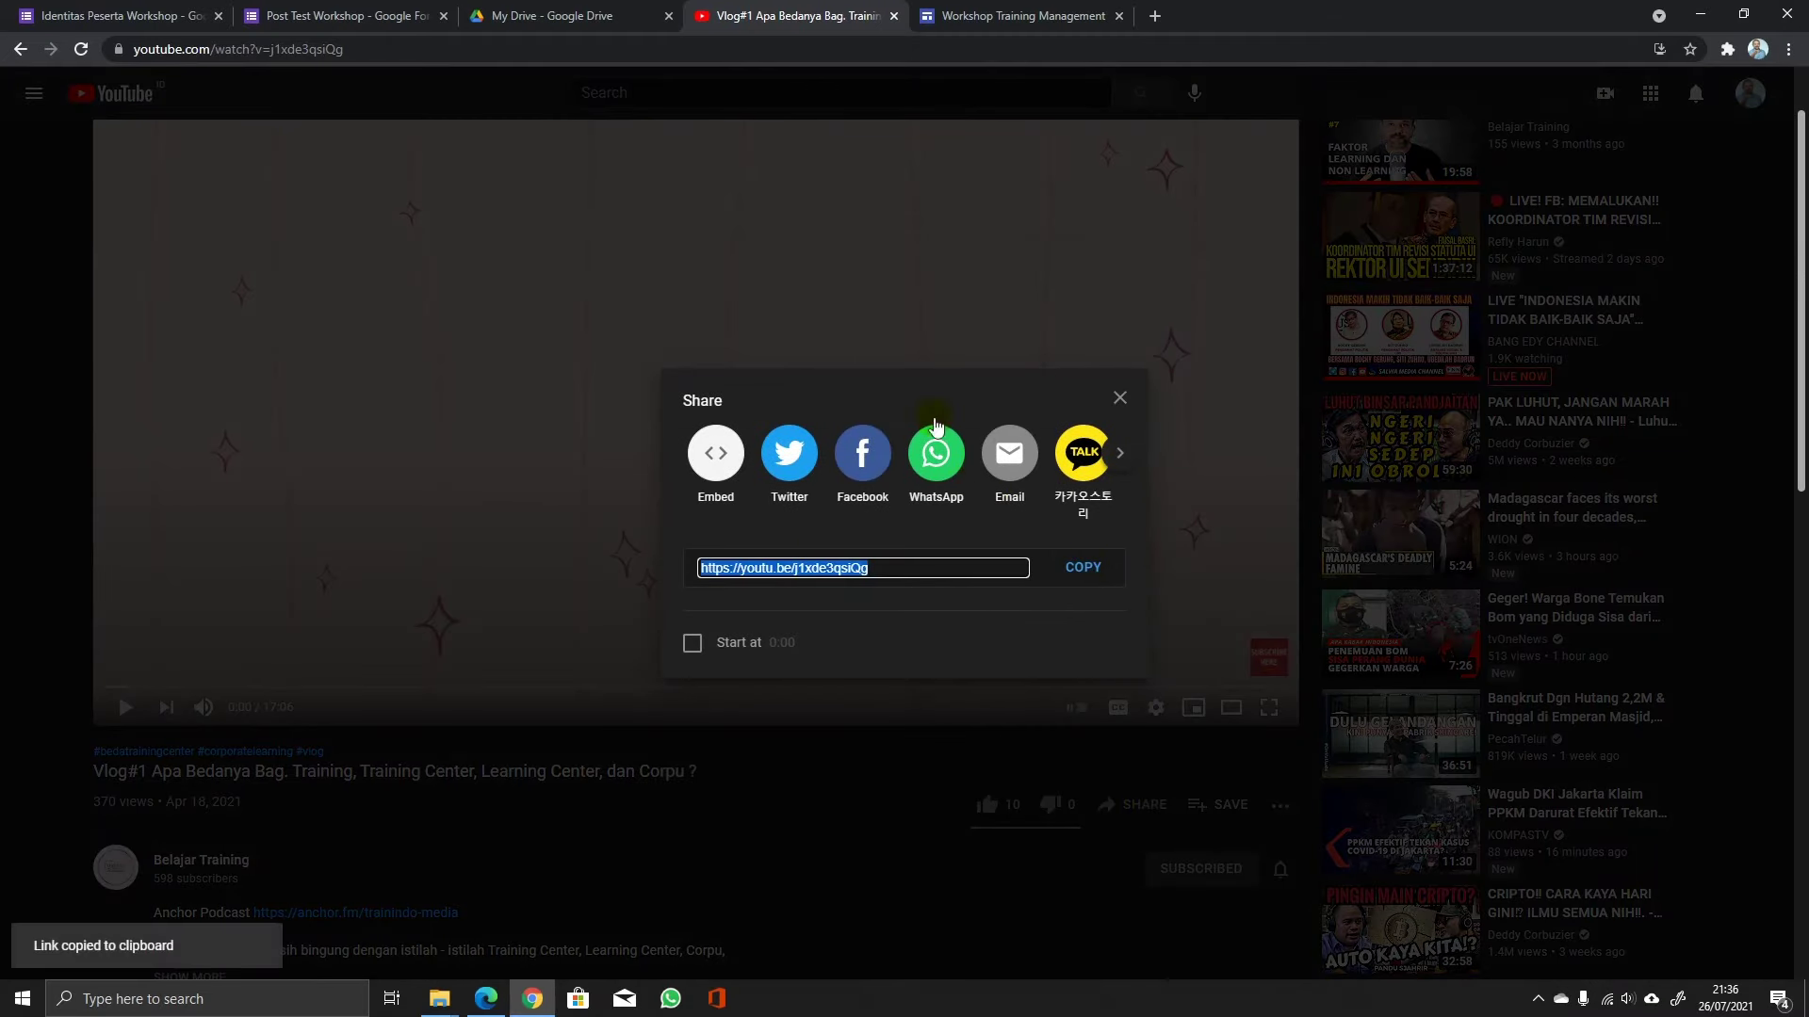
# Switch back to Google Sites, search for the video with the copied link and insert the Vlog#1 video below the welcome text.
pyautogui.click(994, 20)
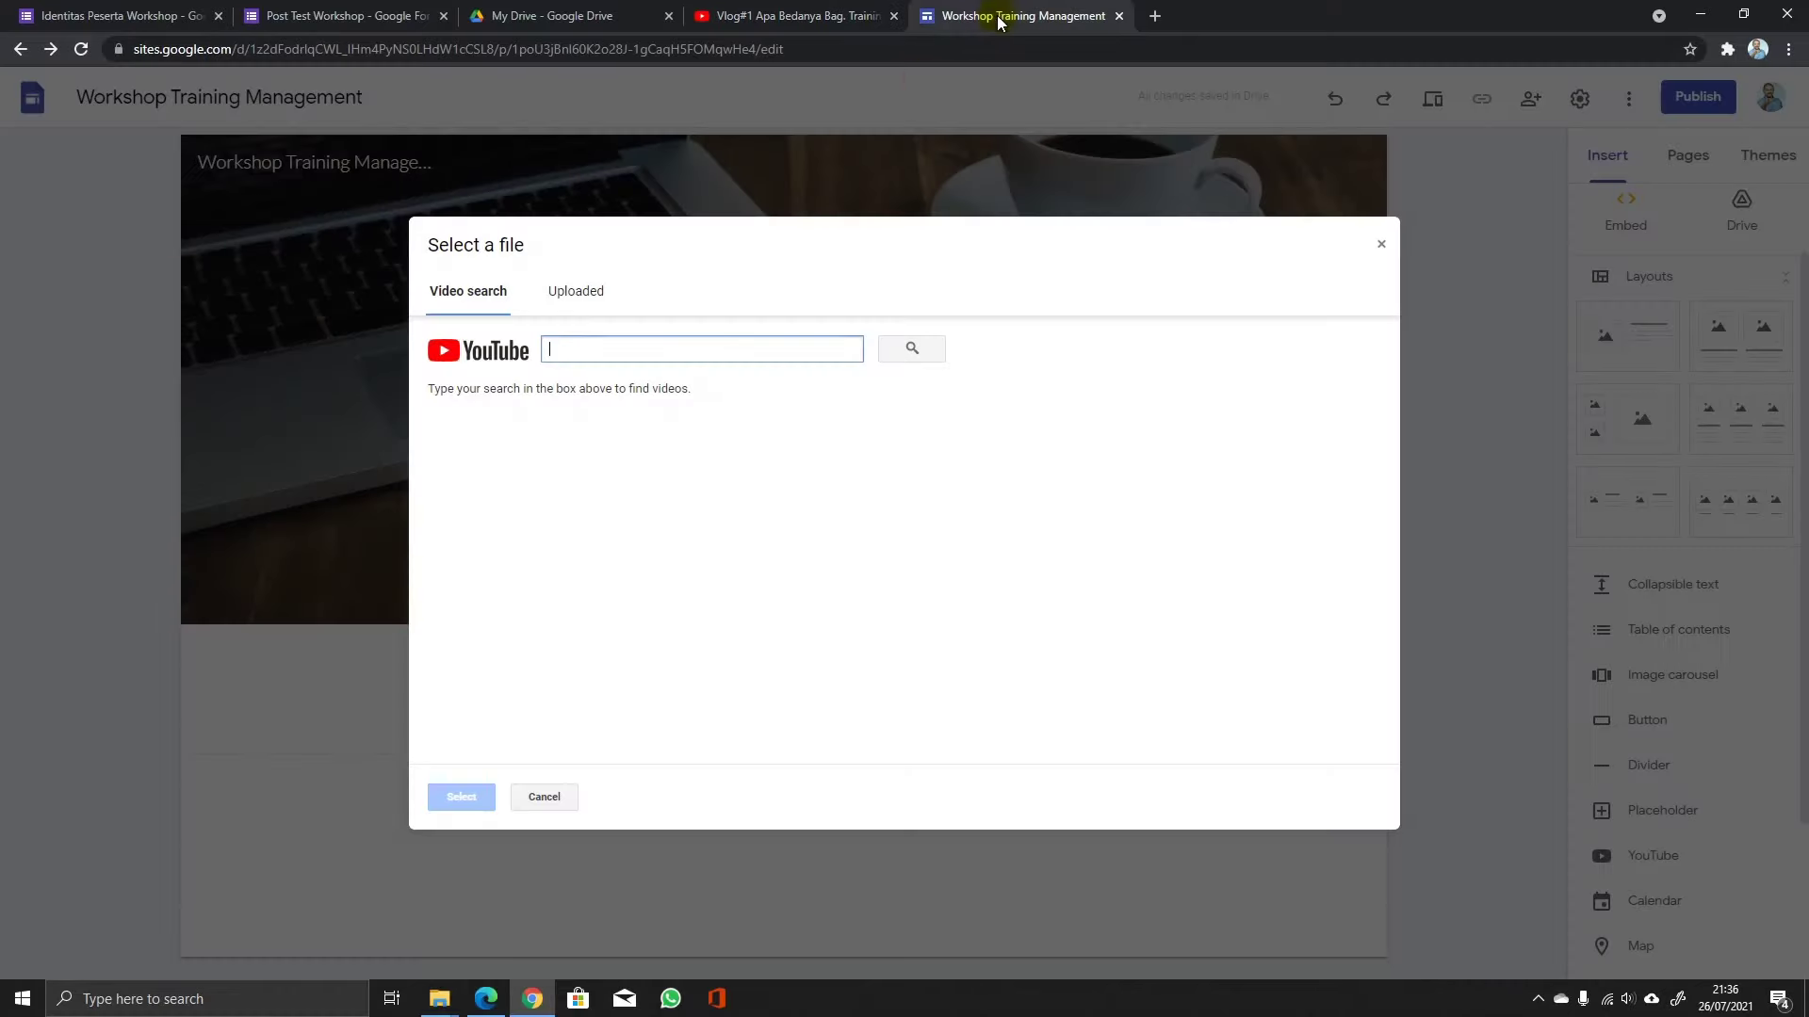
pyautogui.rightClick(675, 349)
pyautogui.click(721, 496)
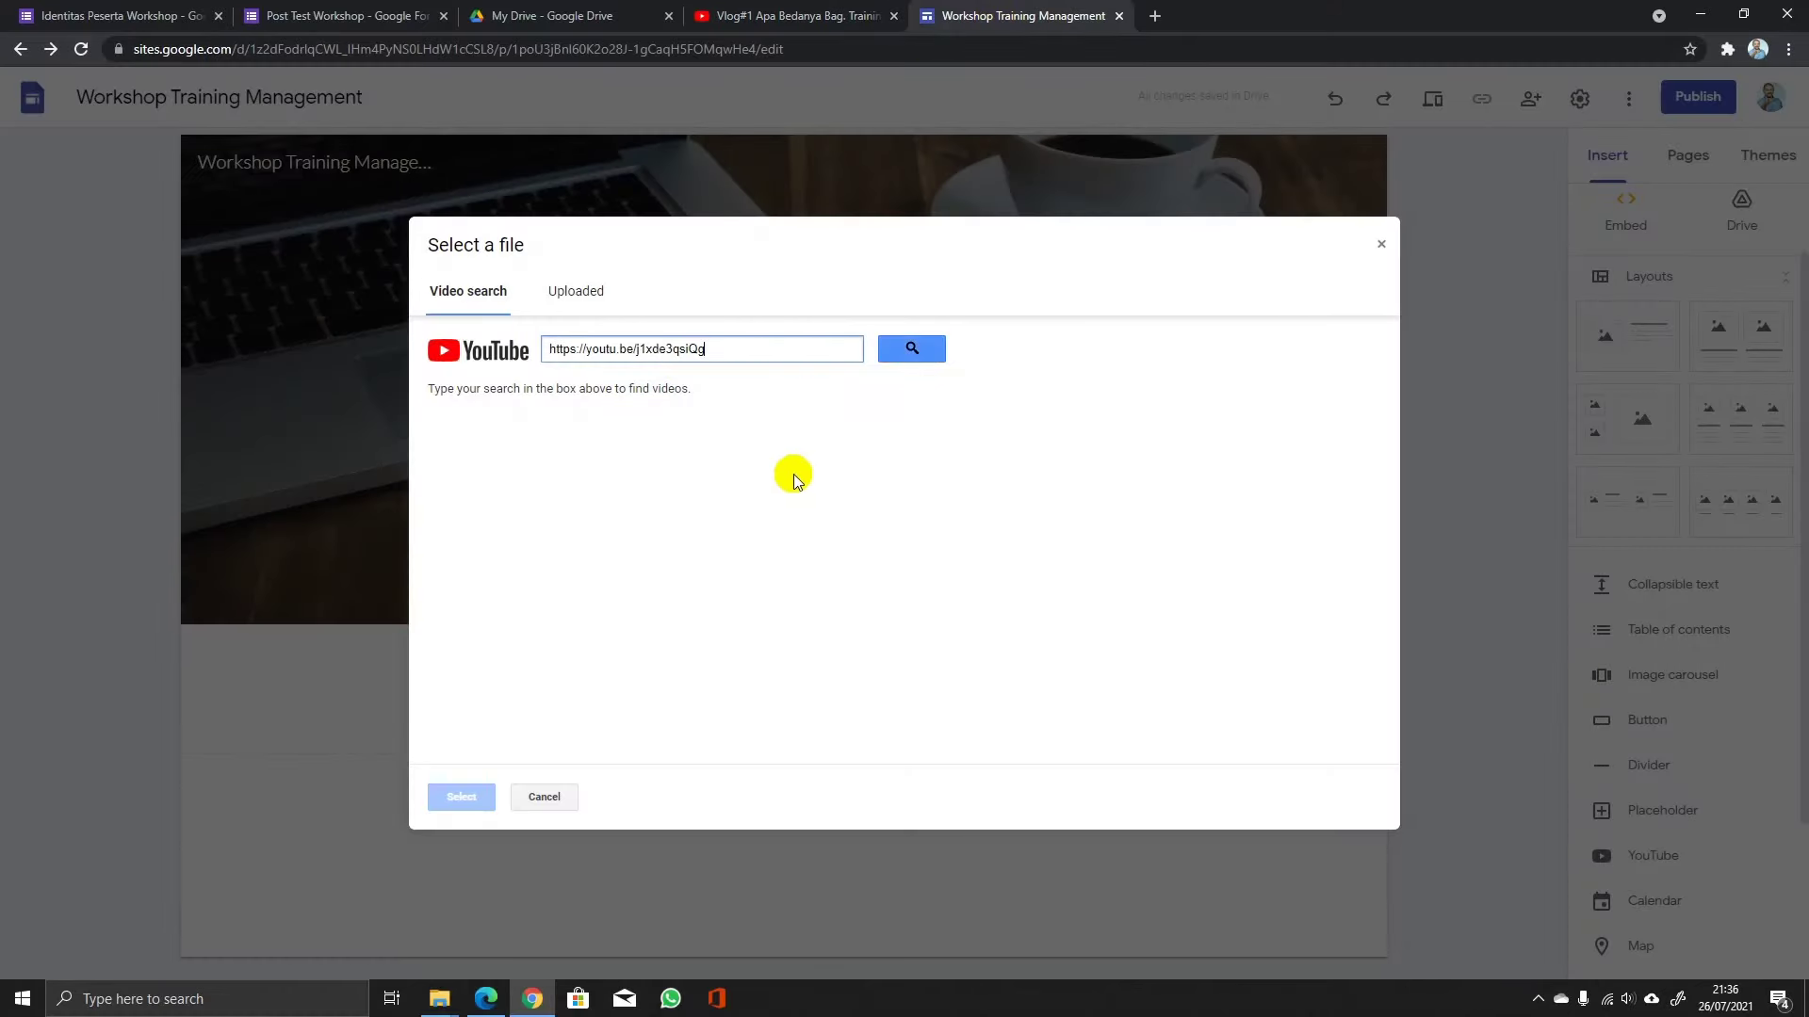
pyautogui.click(919, 351)
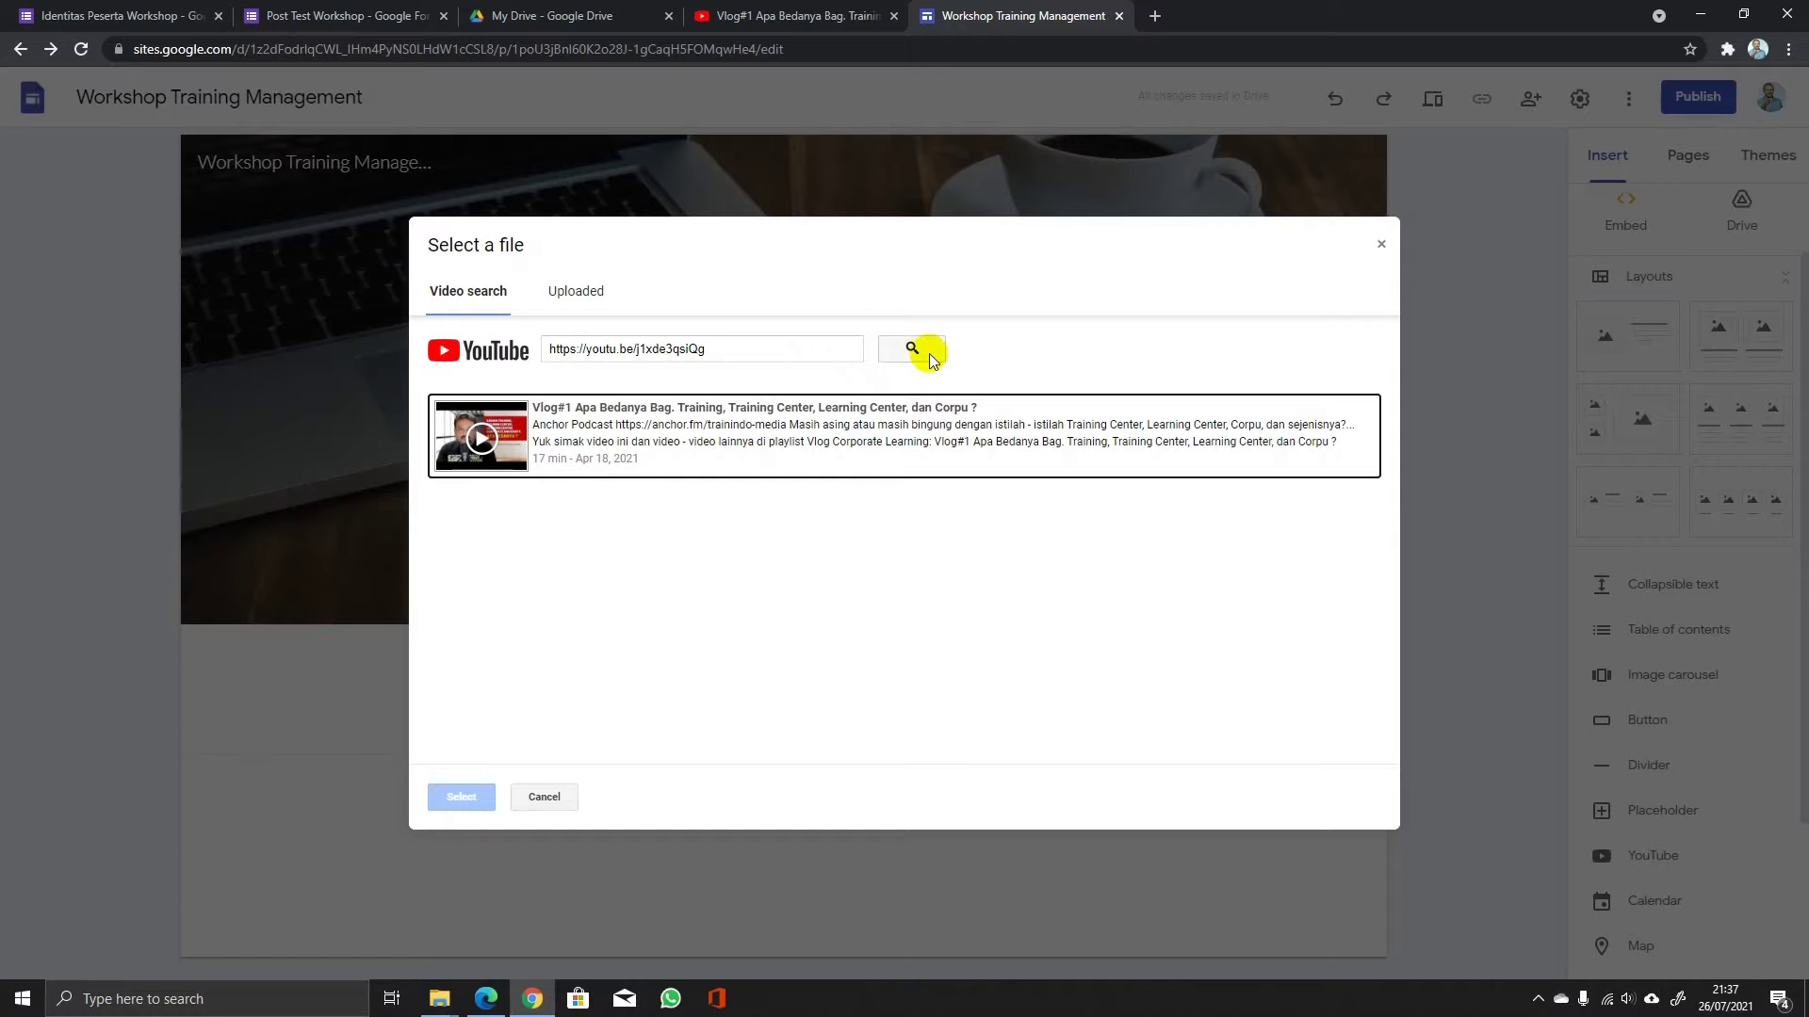
pyautogui.click(565, 457)
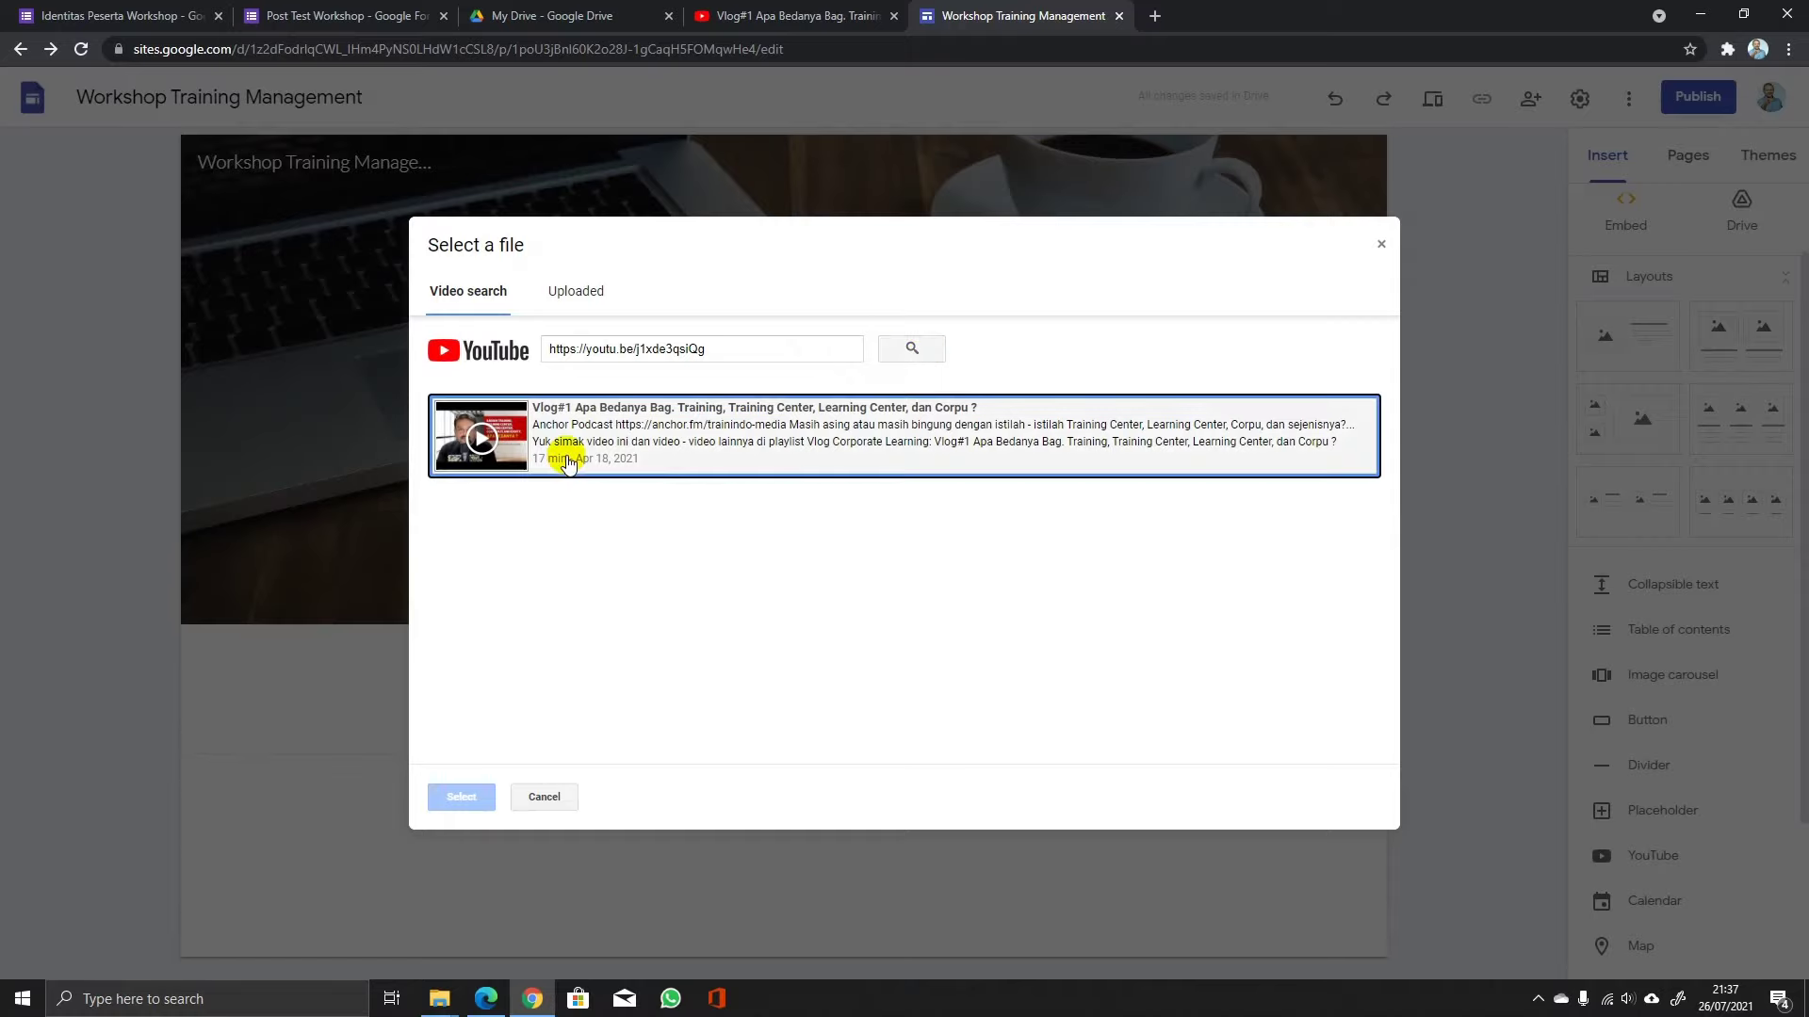
pyautogui.click(481, 807)
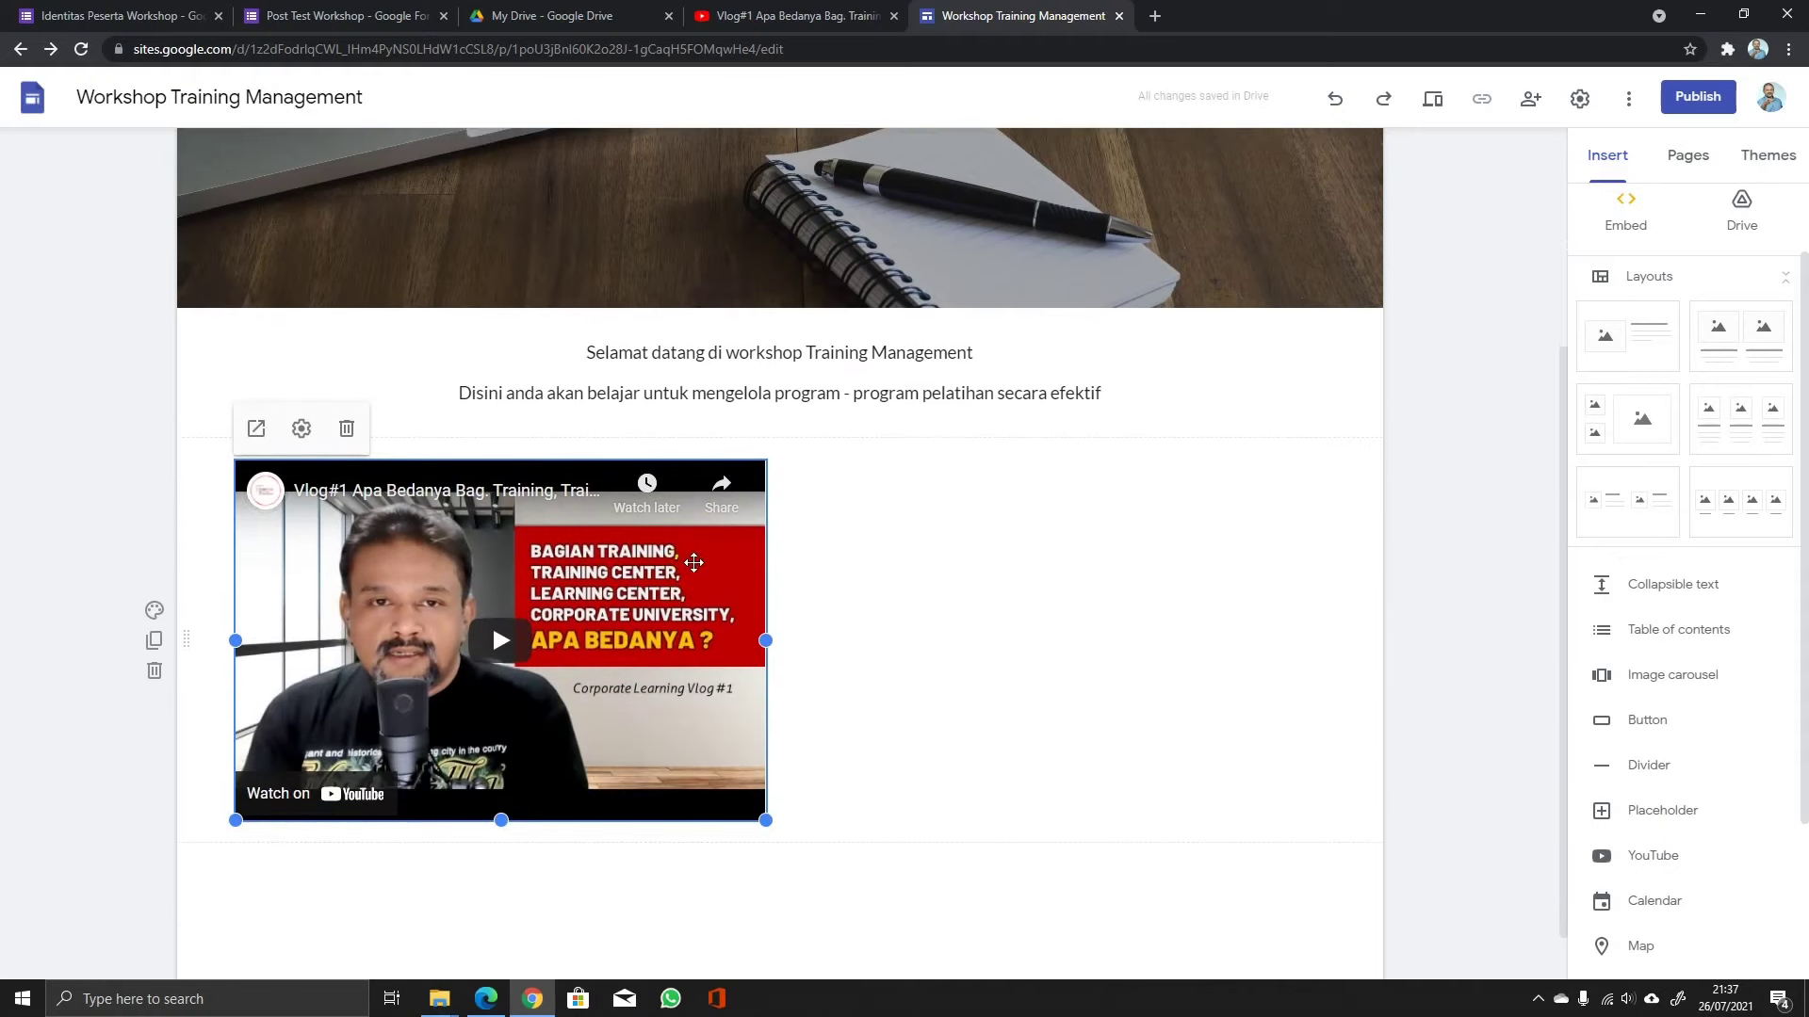
# Move the welcome text box into the video's section, to the right of the Vlog#1 video, and try to shift it lower.
pyautogui.doubleClick(816, 390)
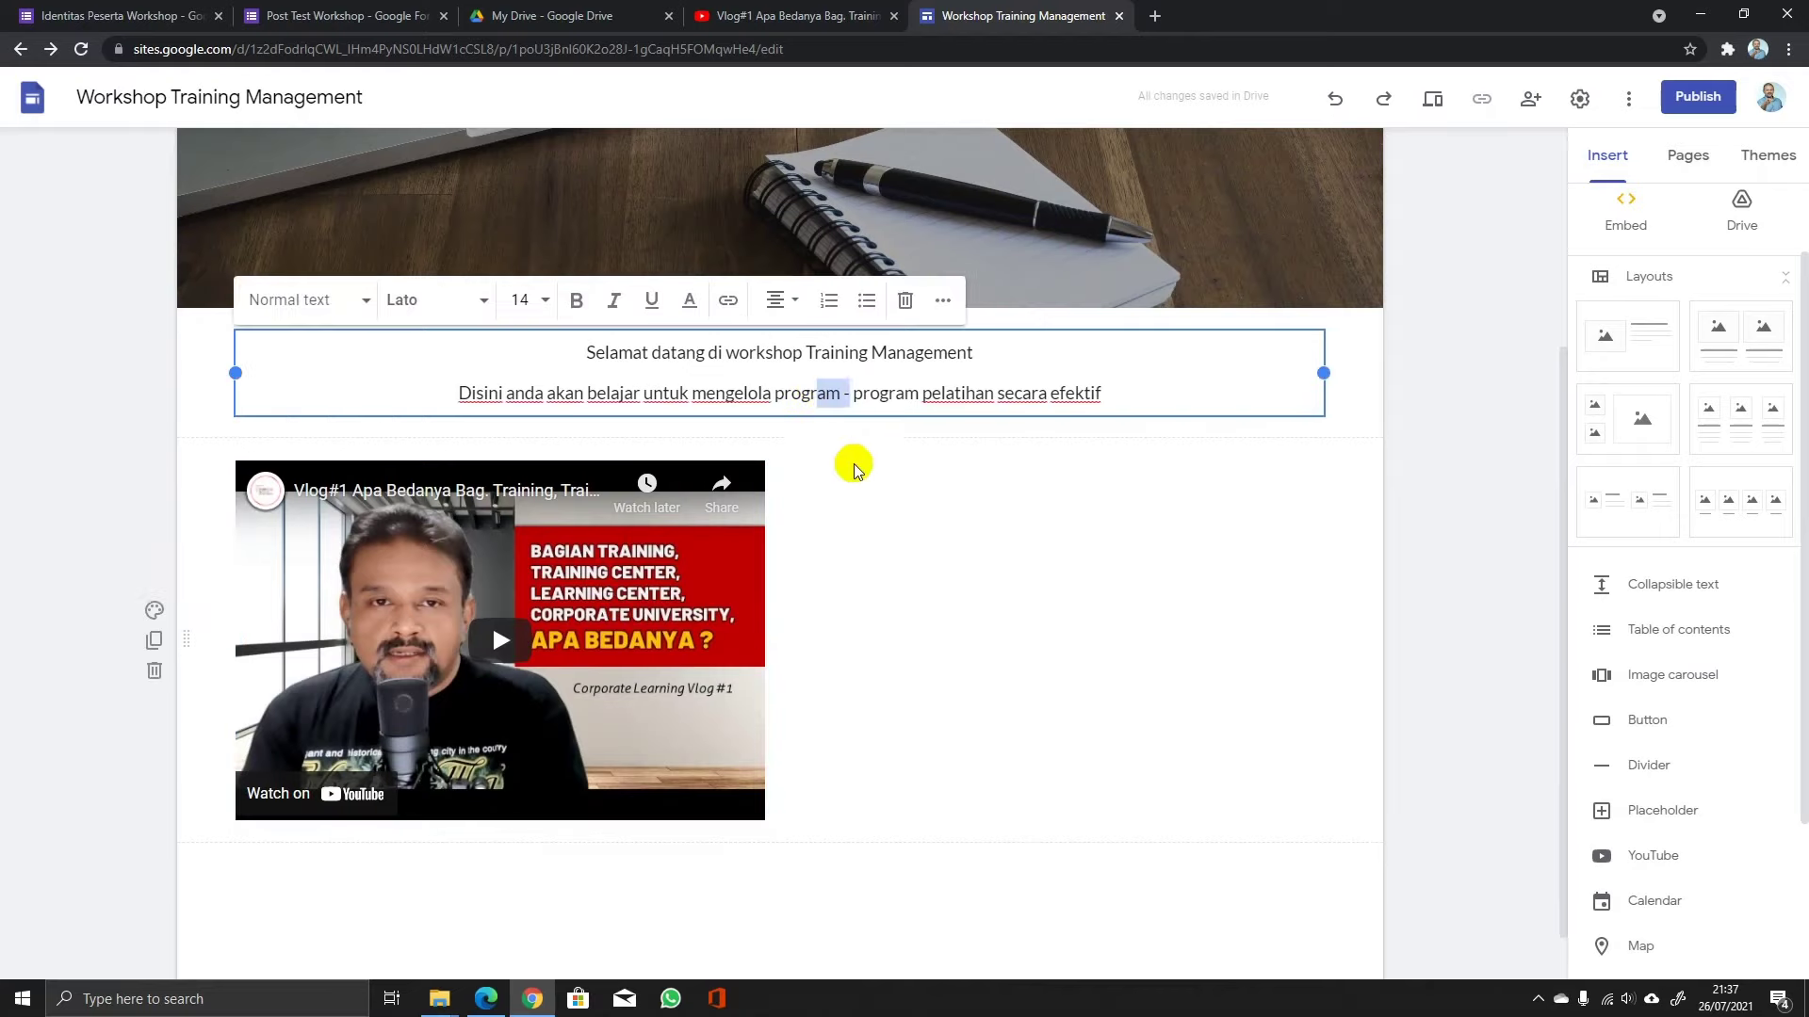
pyautogui.click(821, 410)
pyautogui.moveTo(821, 410); pyautogui.dragTo(850, 528)
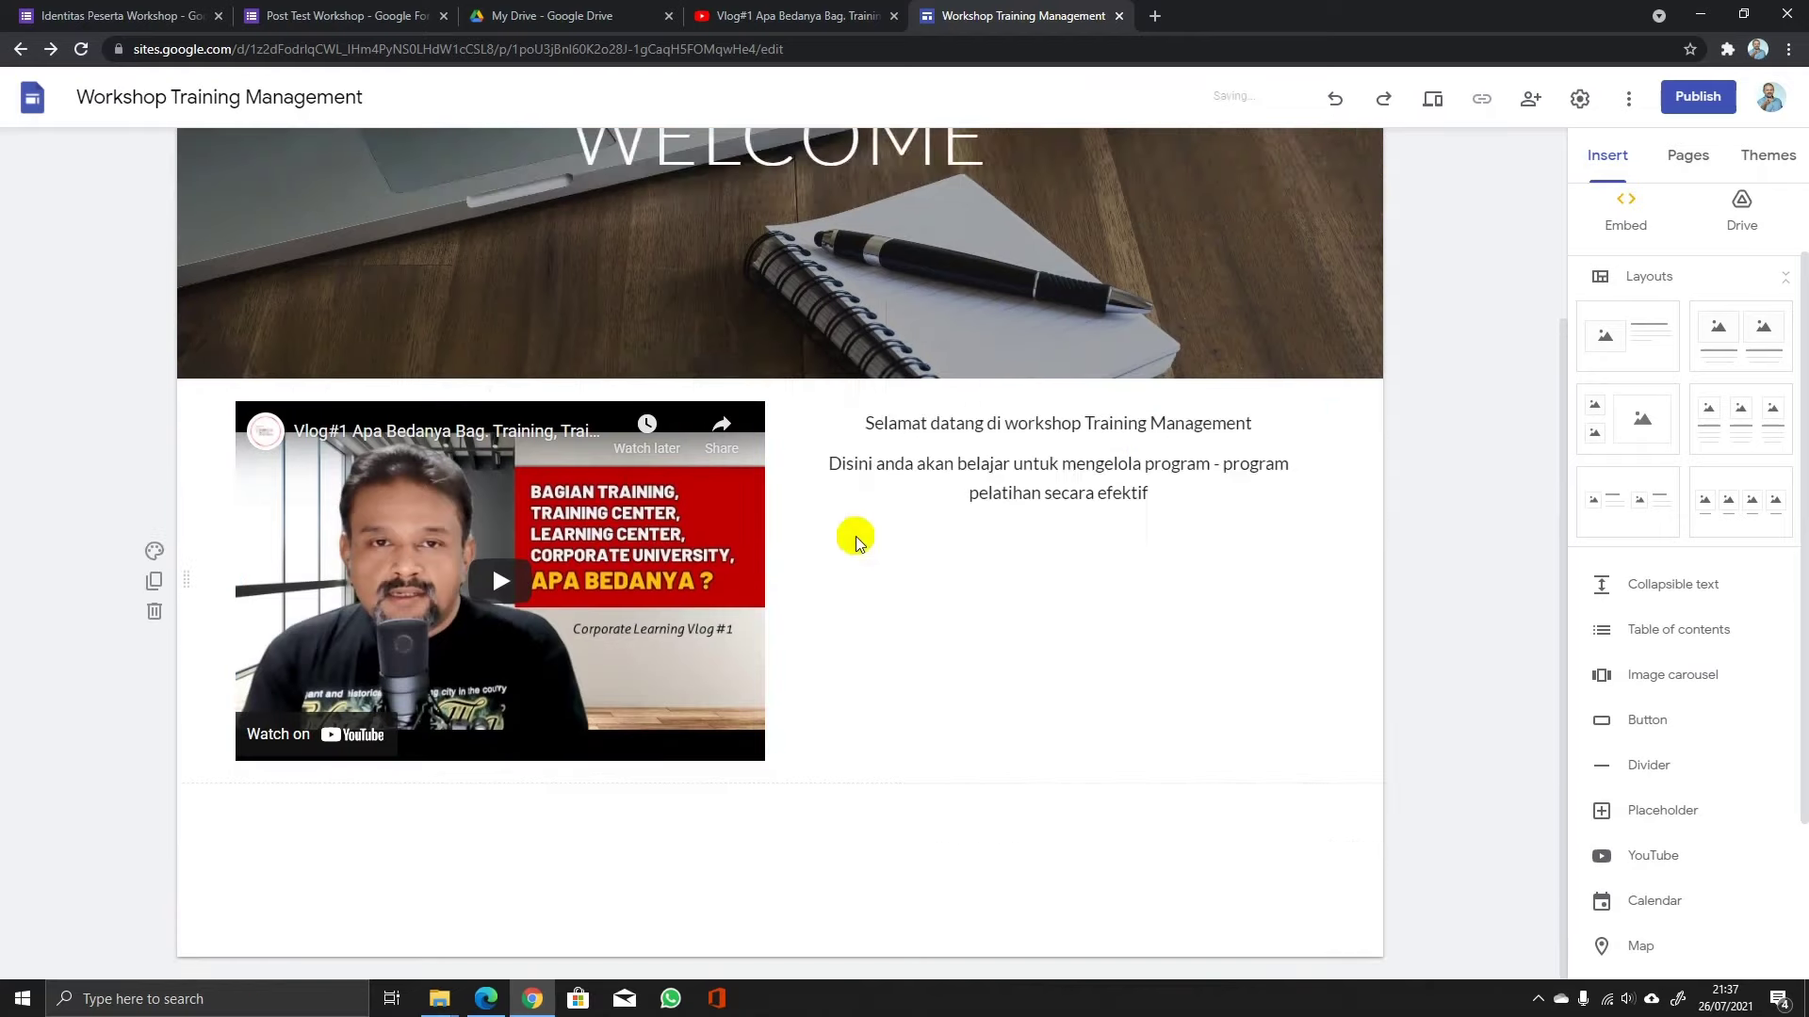
pyautogui.click(950, 501)
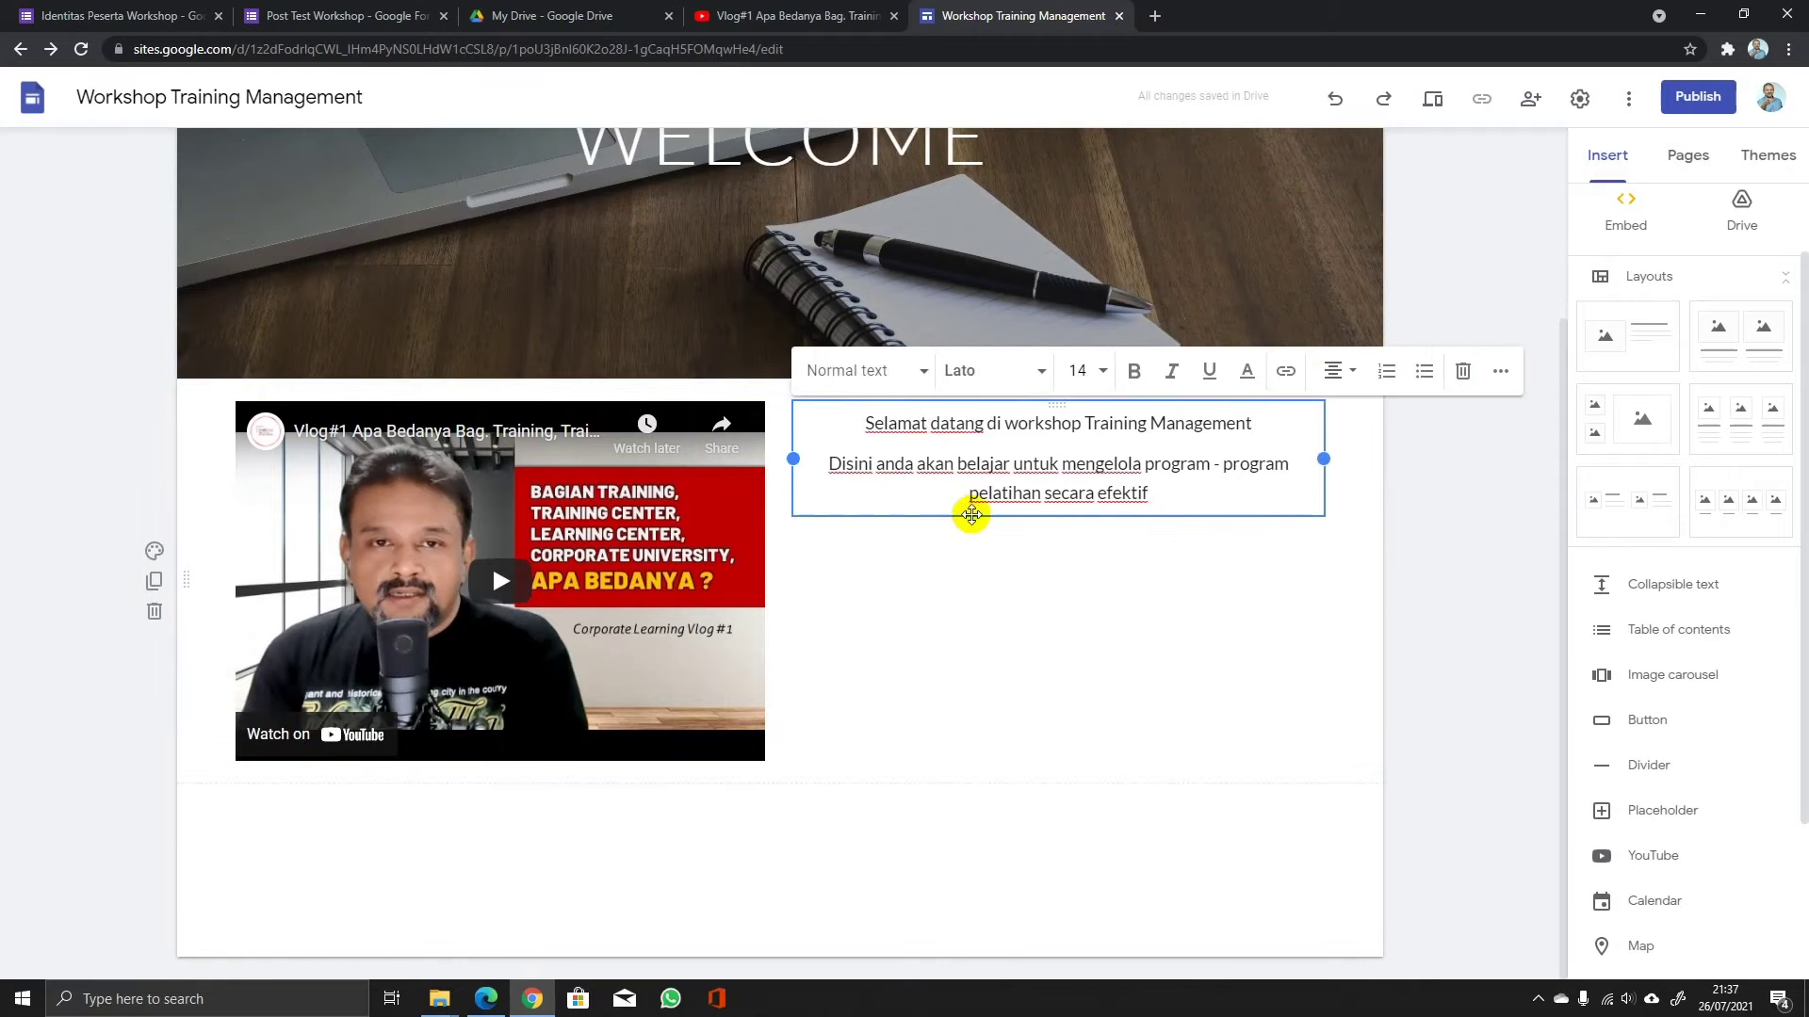
pyautogui.moveTo(974, 512); pyautogui.dragTo(969, 585)
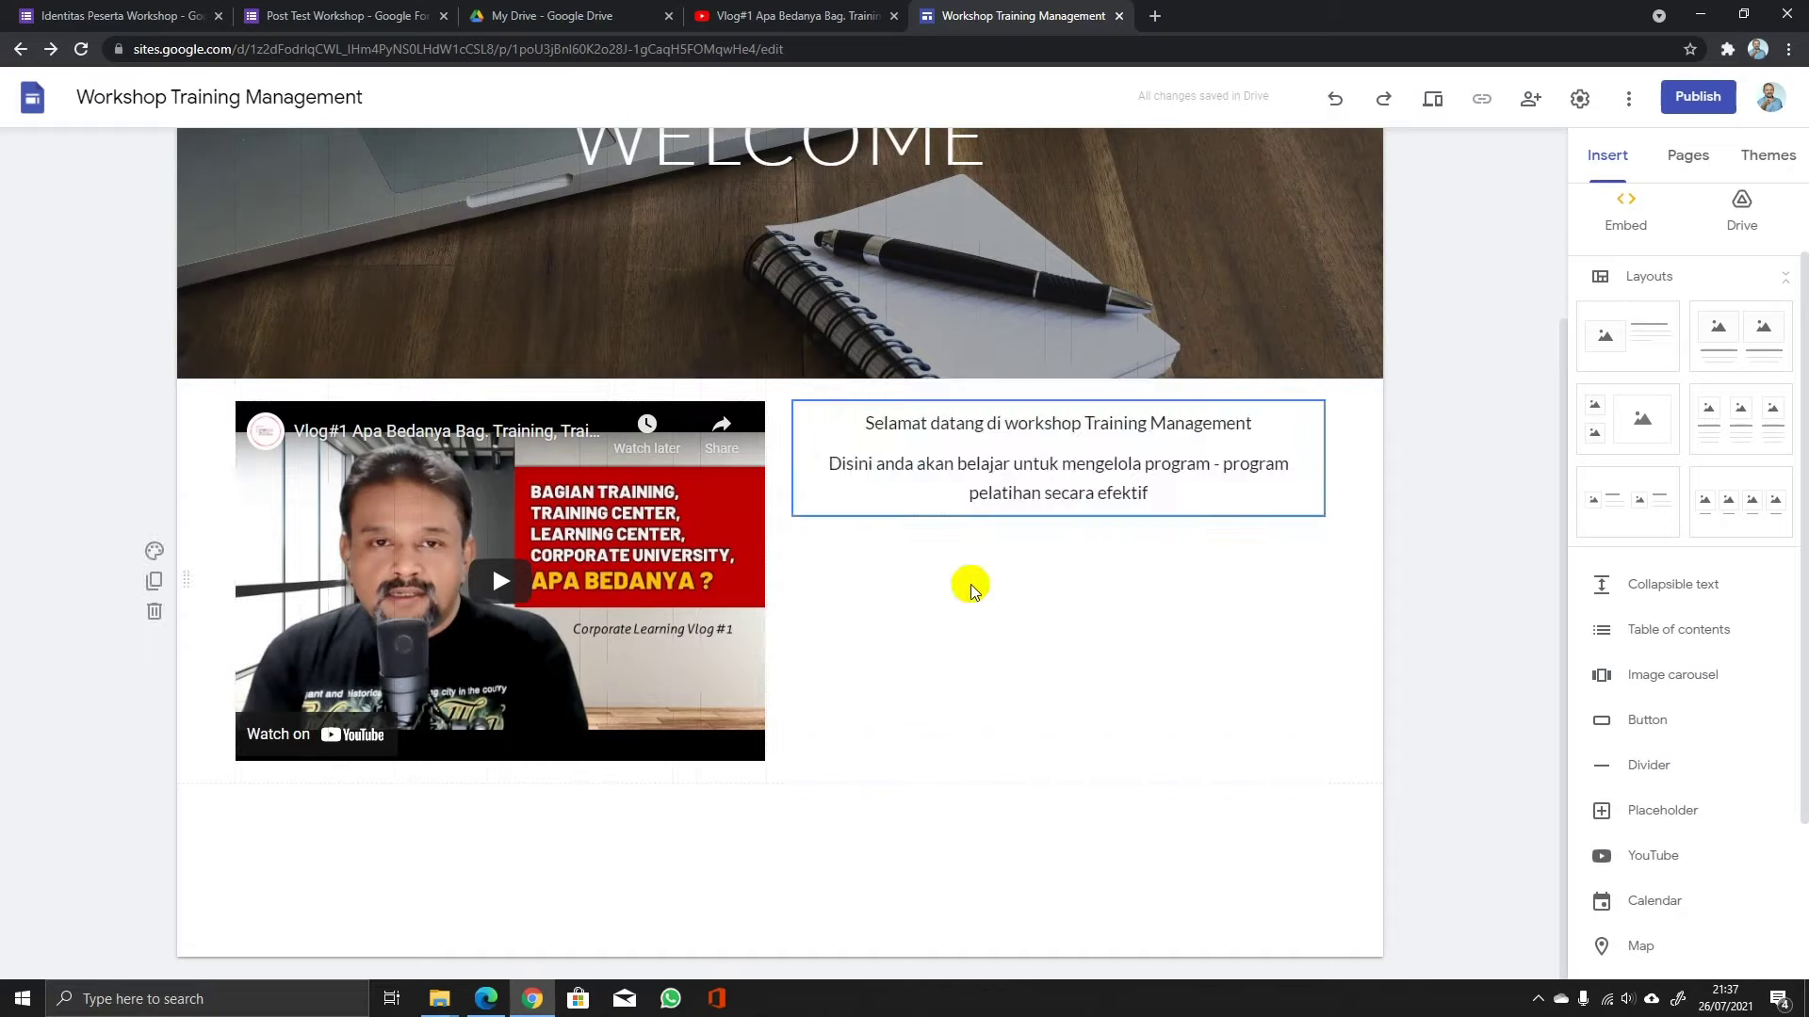
pyautogui.click(1022, 518)
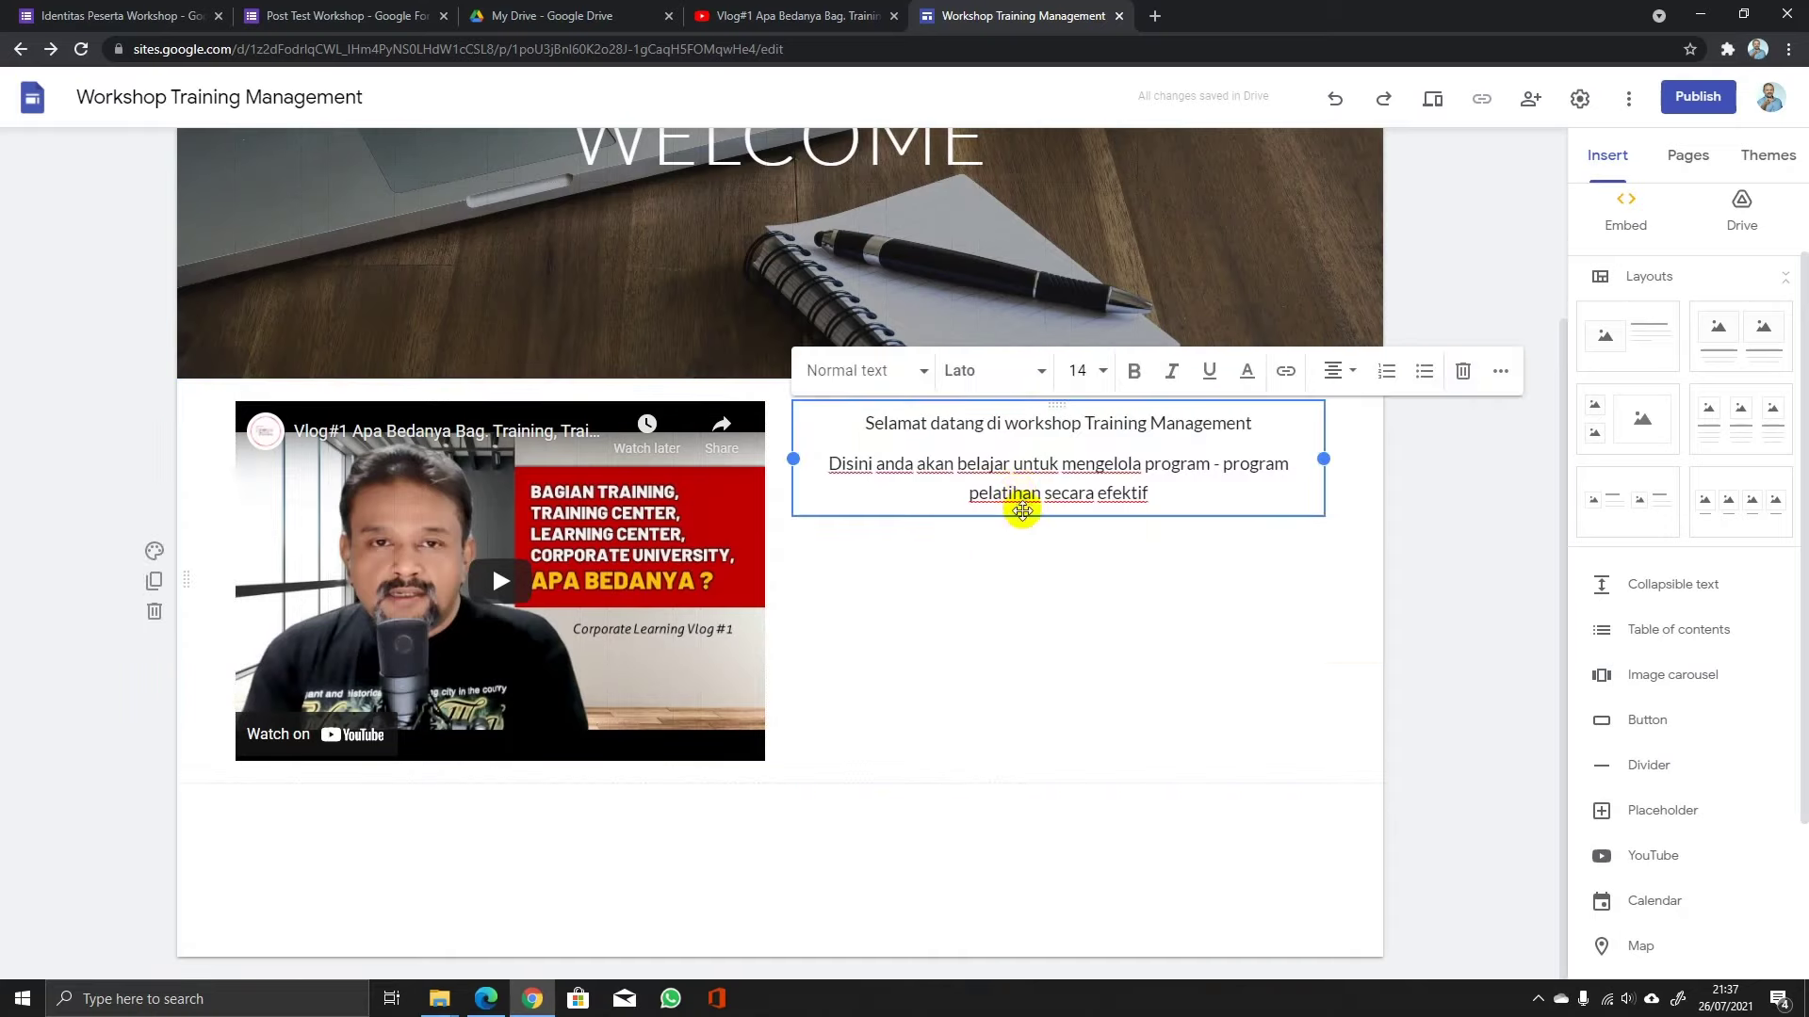
# Left-align both lines of the welcome text beside the video.
pyautogui.click(1338, 396)
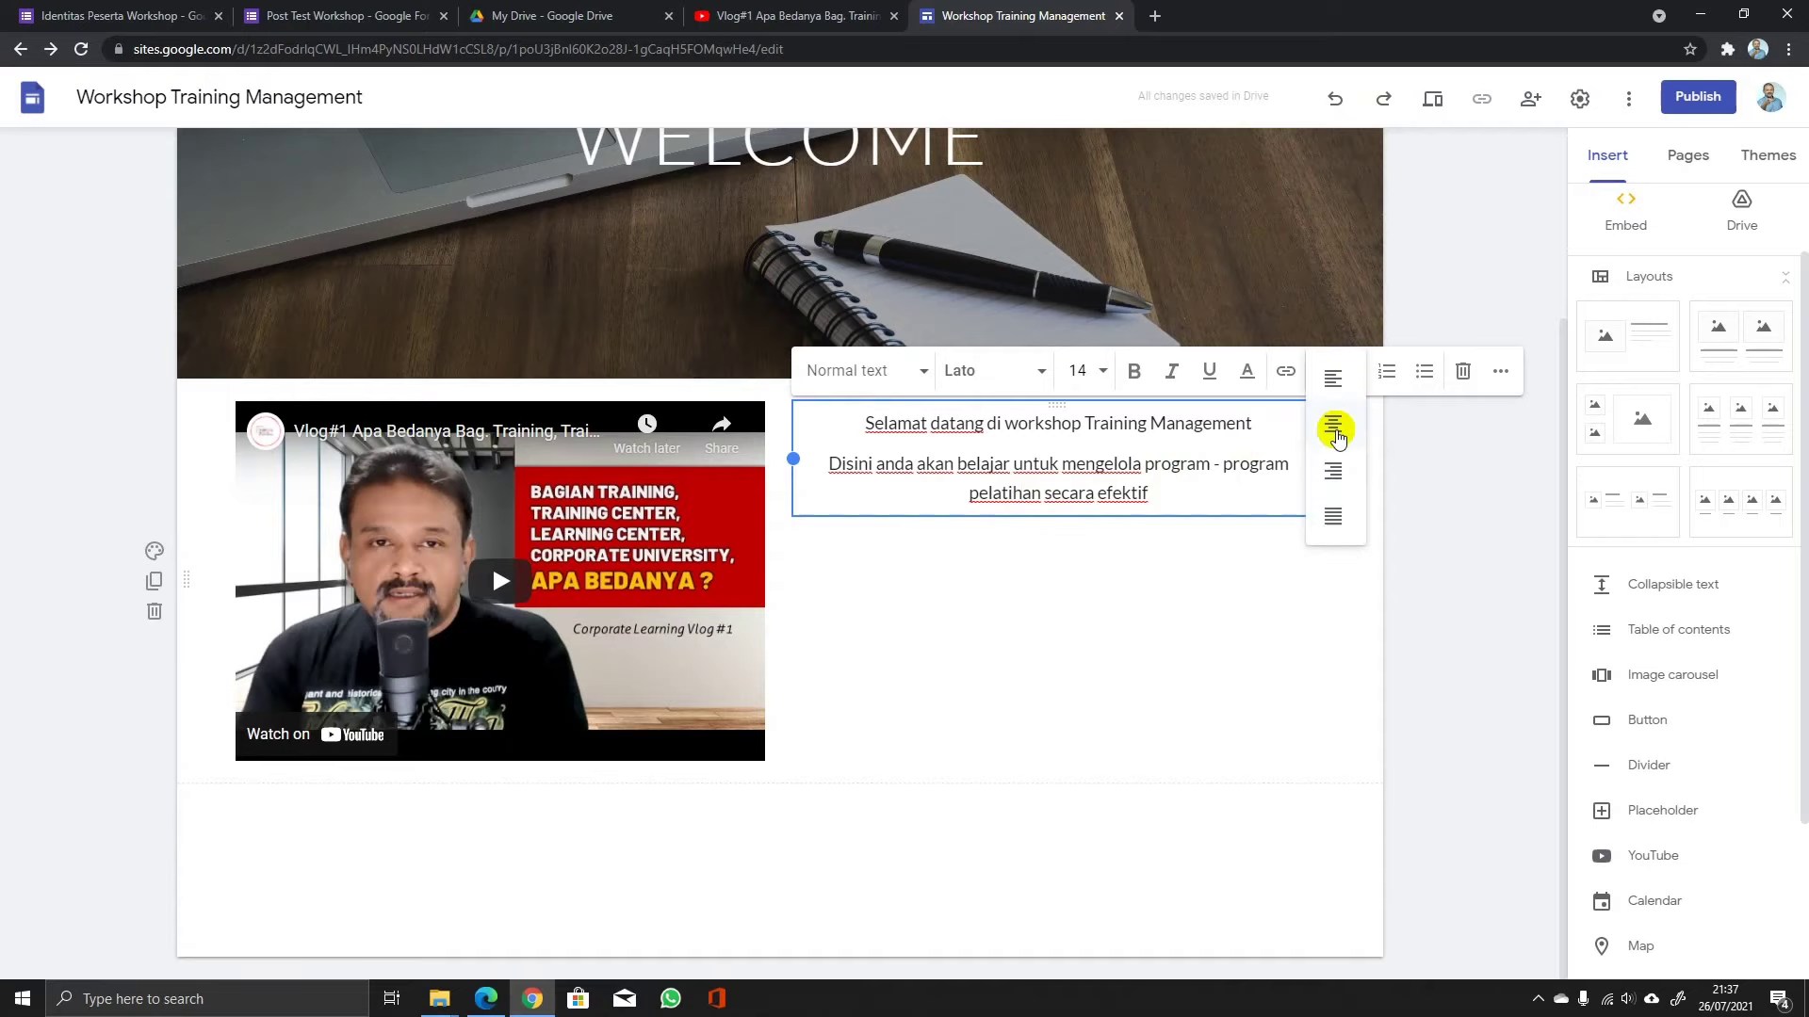
pyautogui.click(1338, 380)
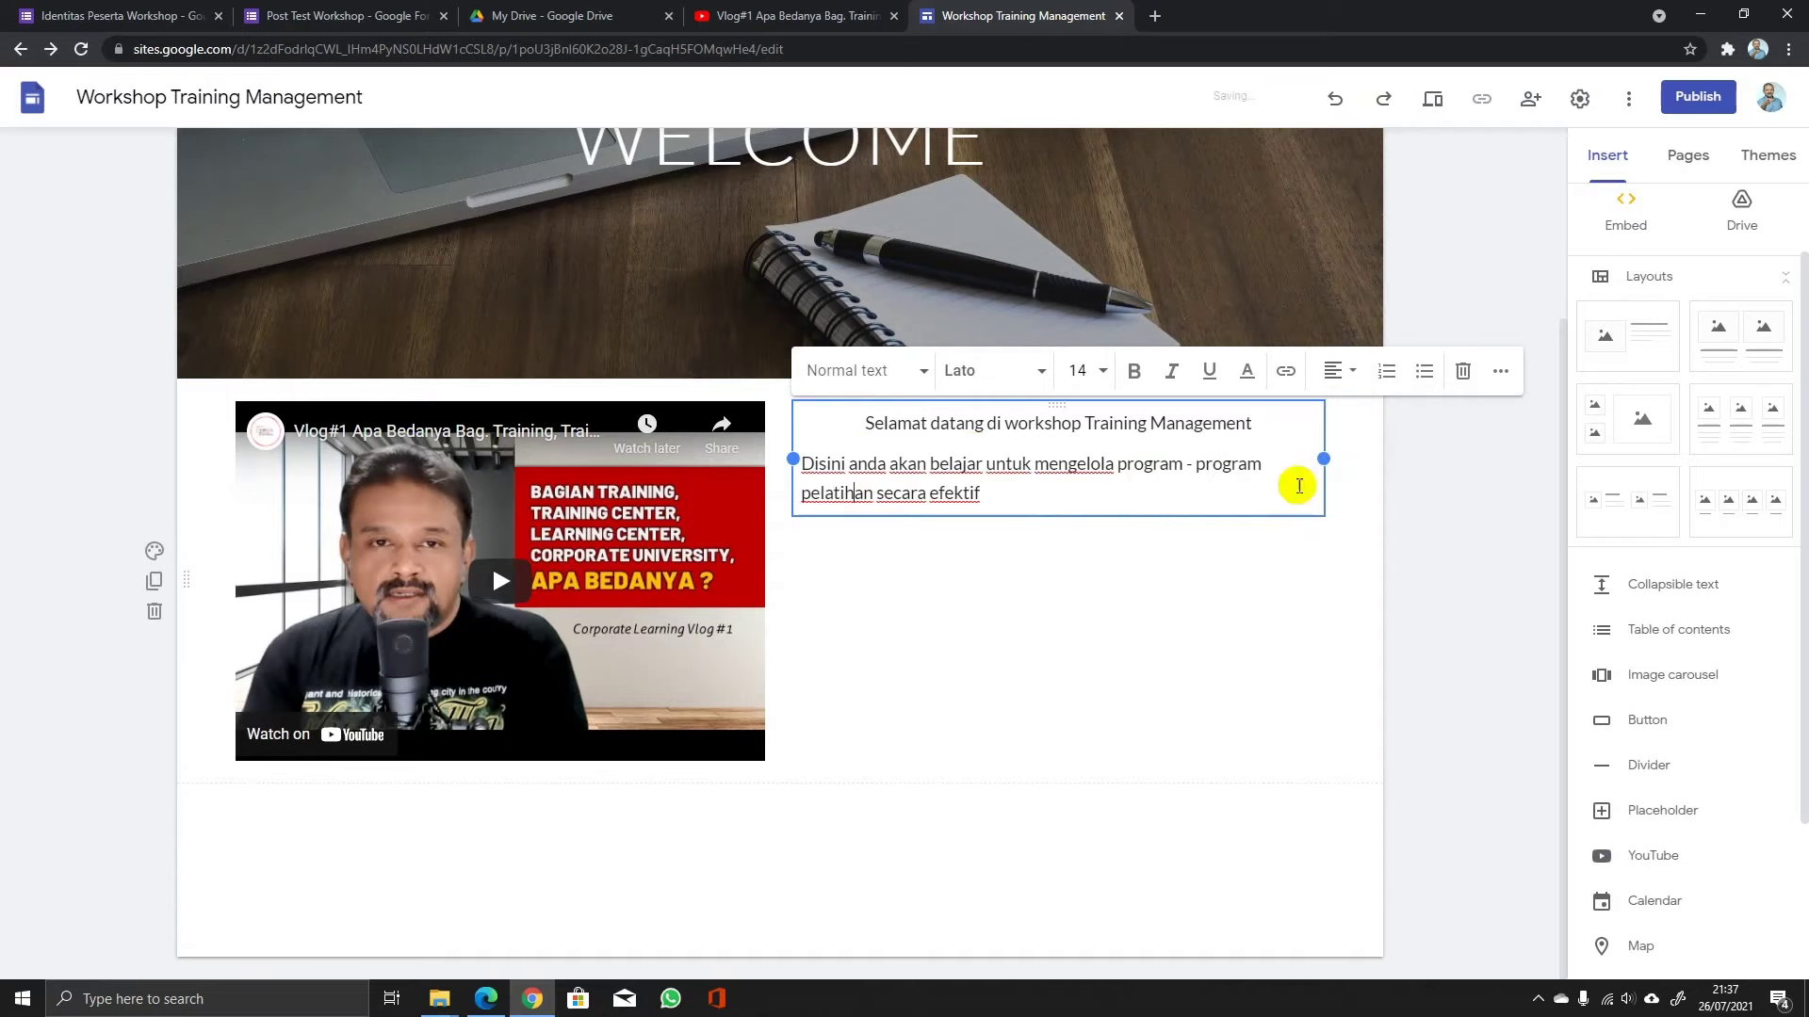
pyautogui.click(1332, 371)
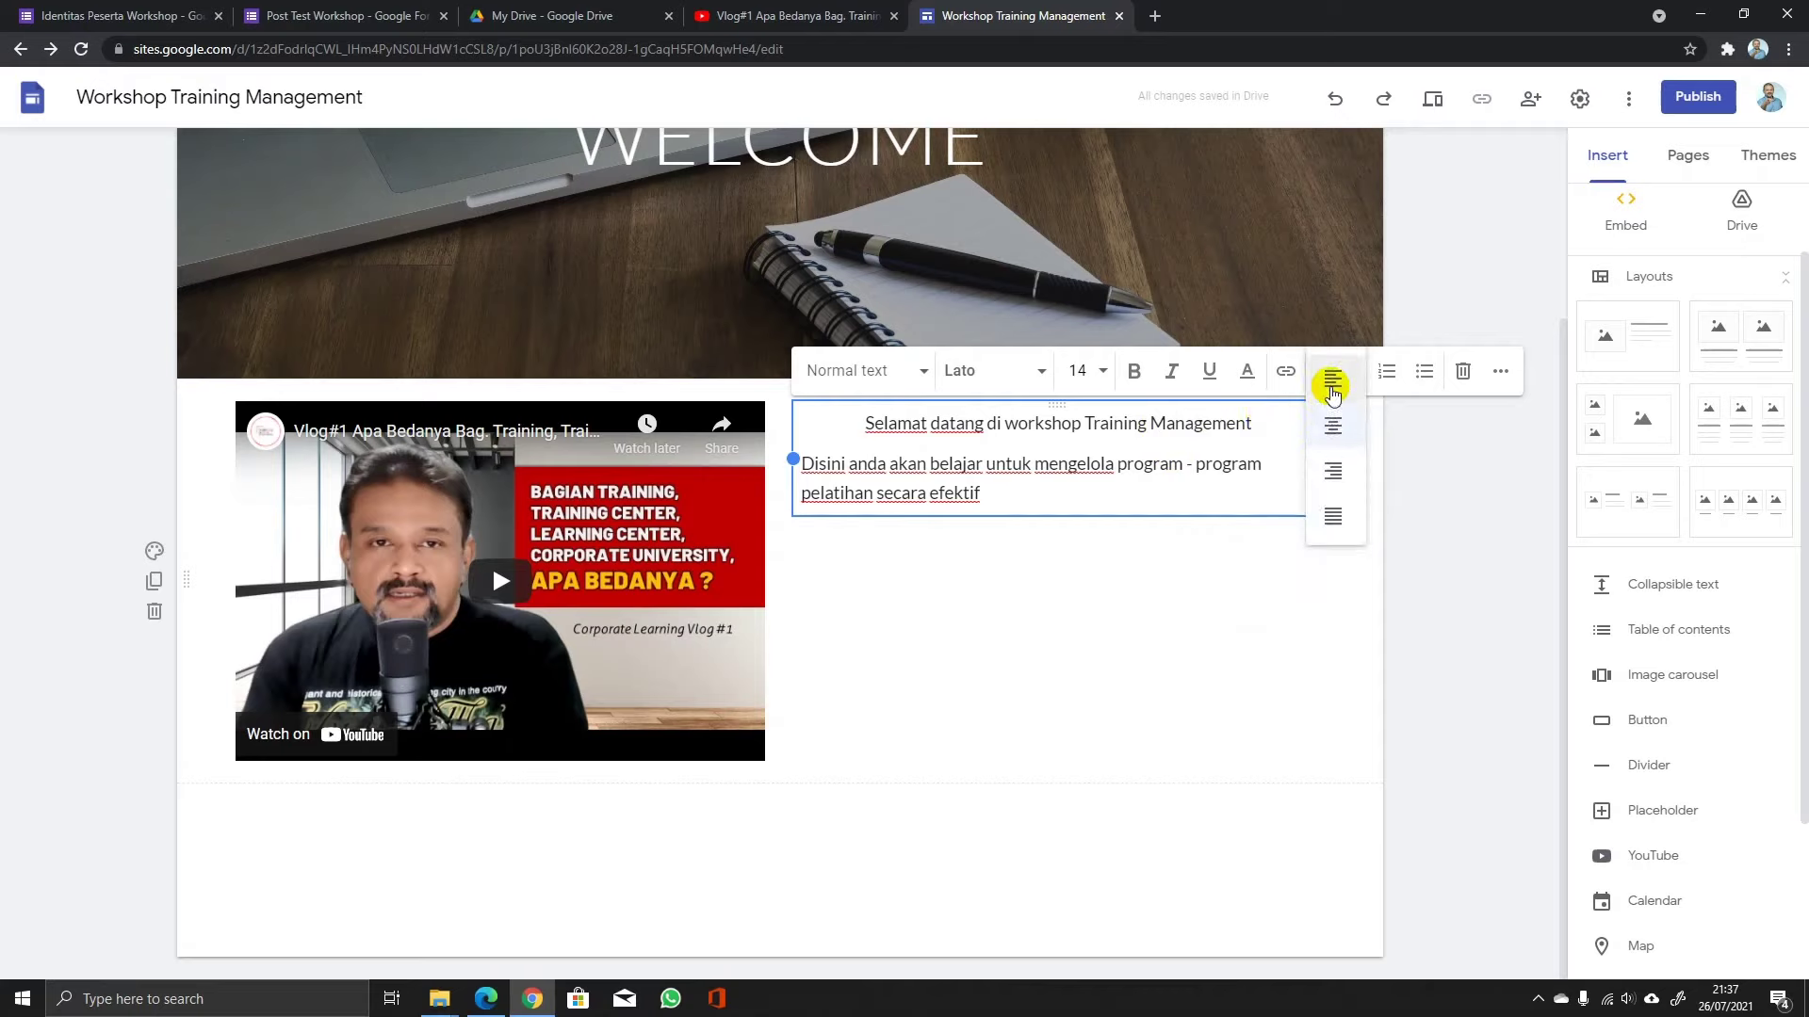
pyautogui.click(1332, 378)
pyautogui.click(1415, 571)
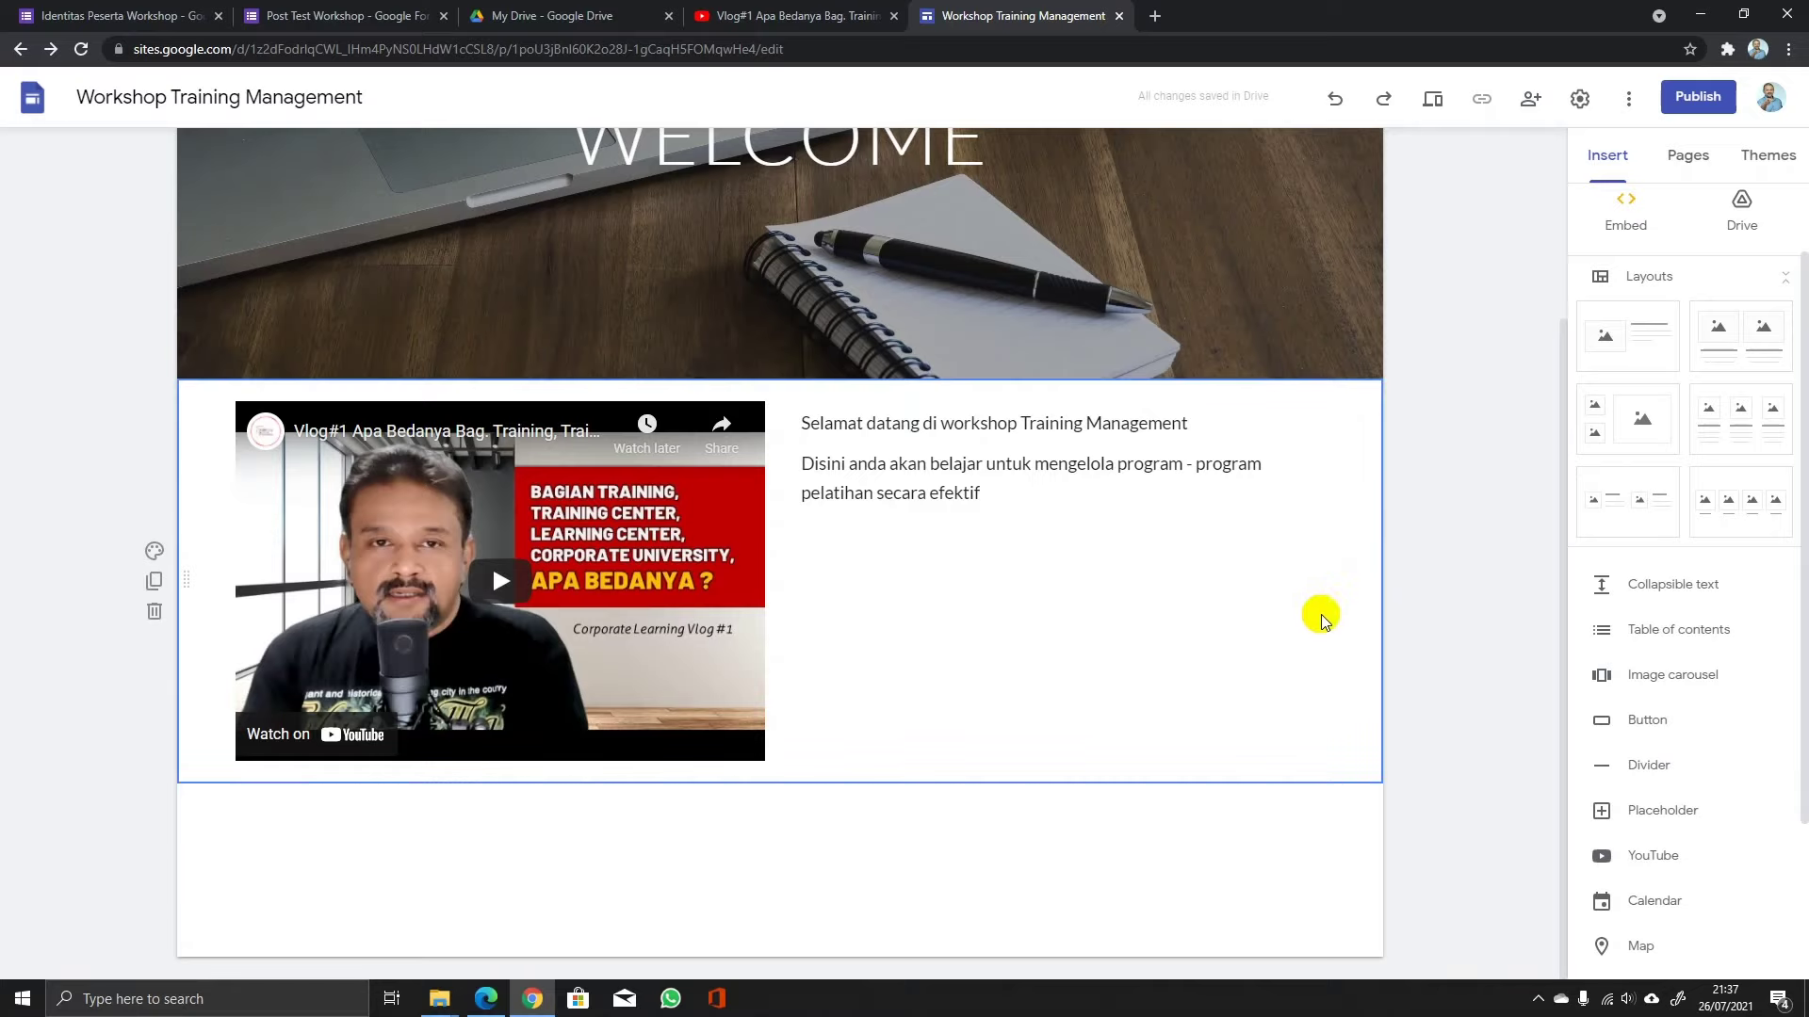
# Insert an empty text box and place it above the welcome text beside the video.
pyautogui.scroll(2, 1599, 386)
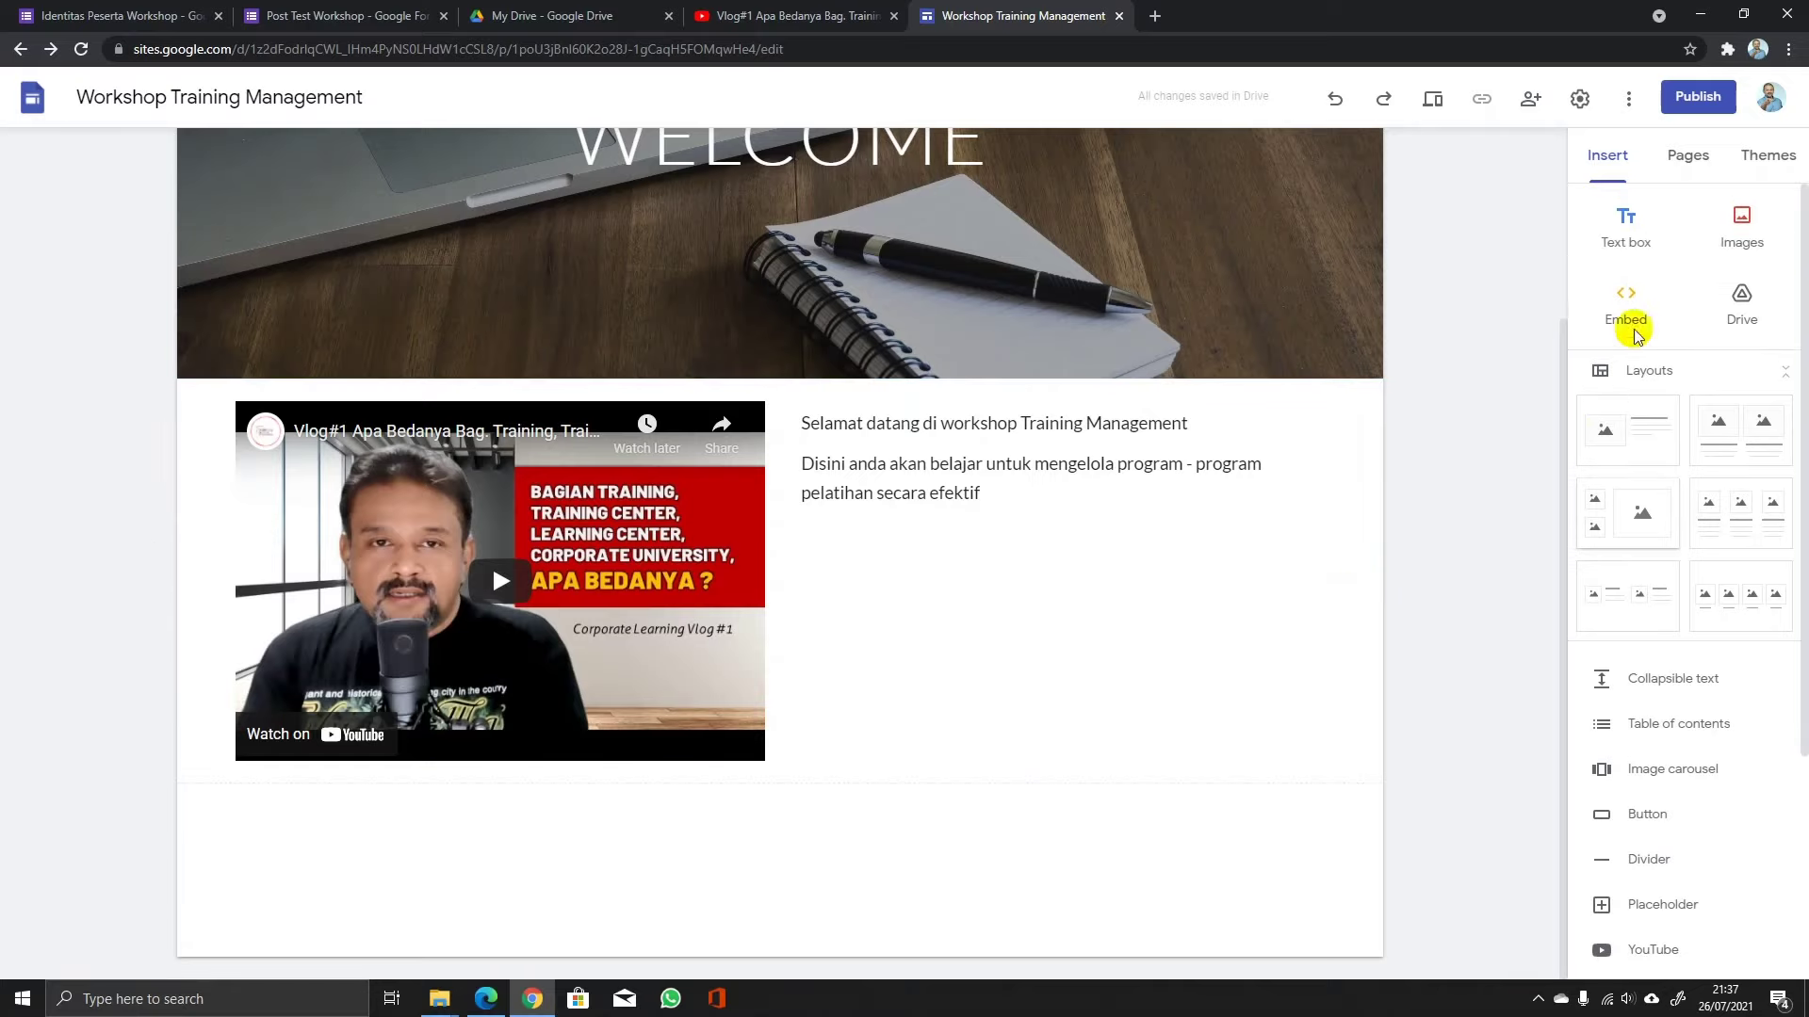
pyautogui.click(1621, 256)
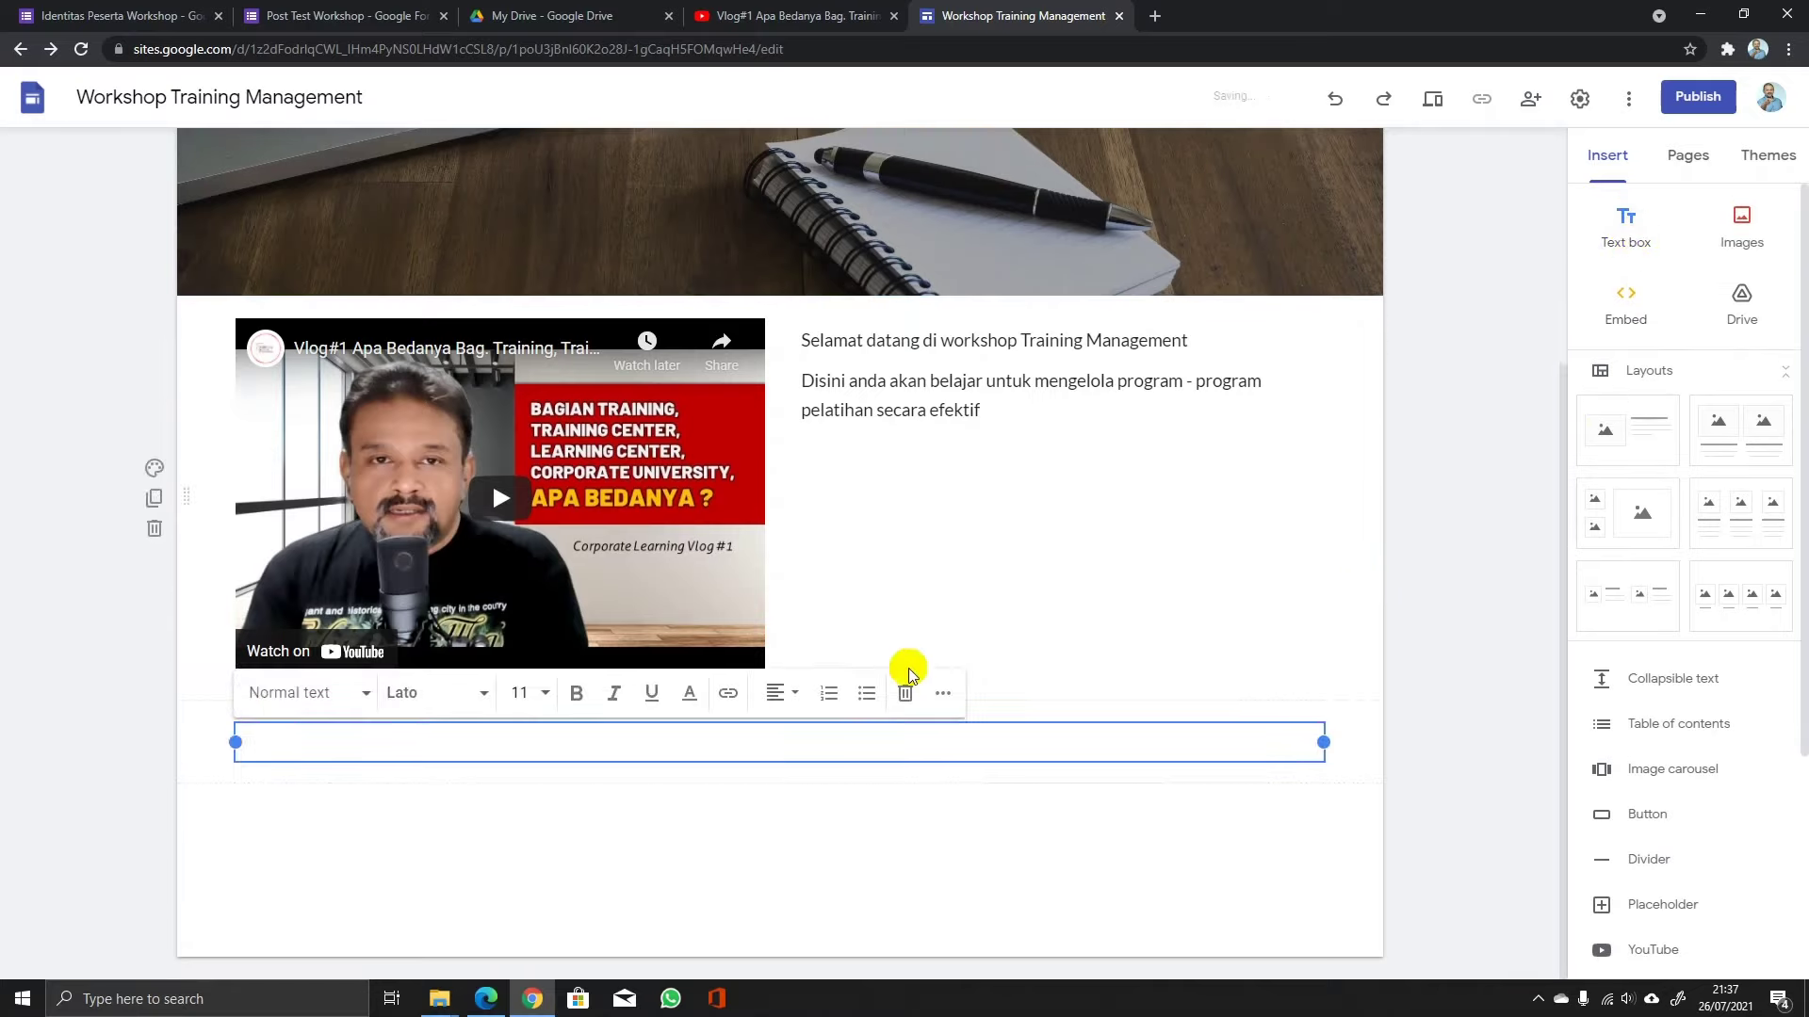
pyautogui.moveTo(780, 726); pyautogui.dragTo(828, 320)
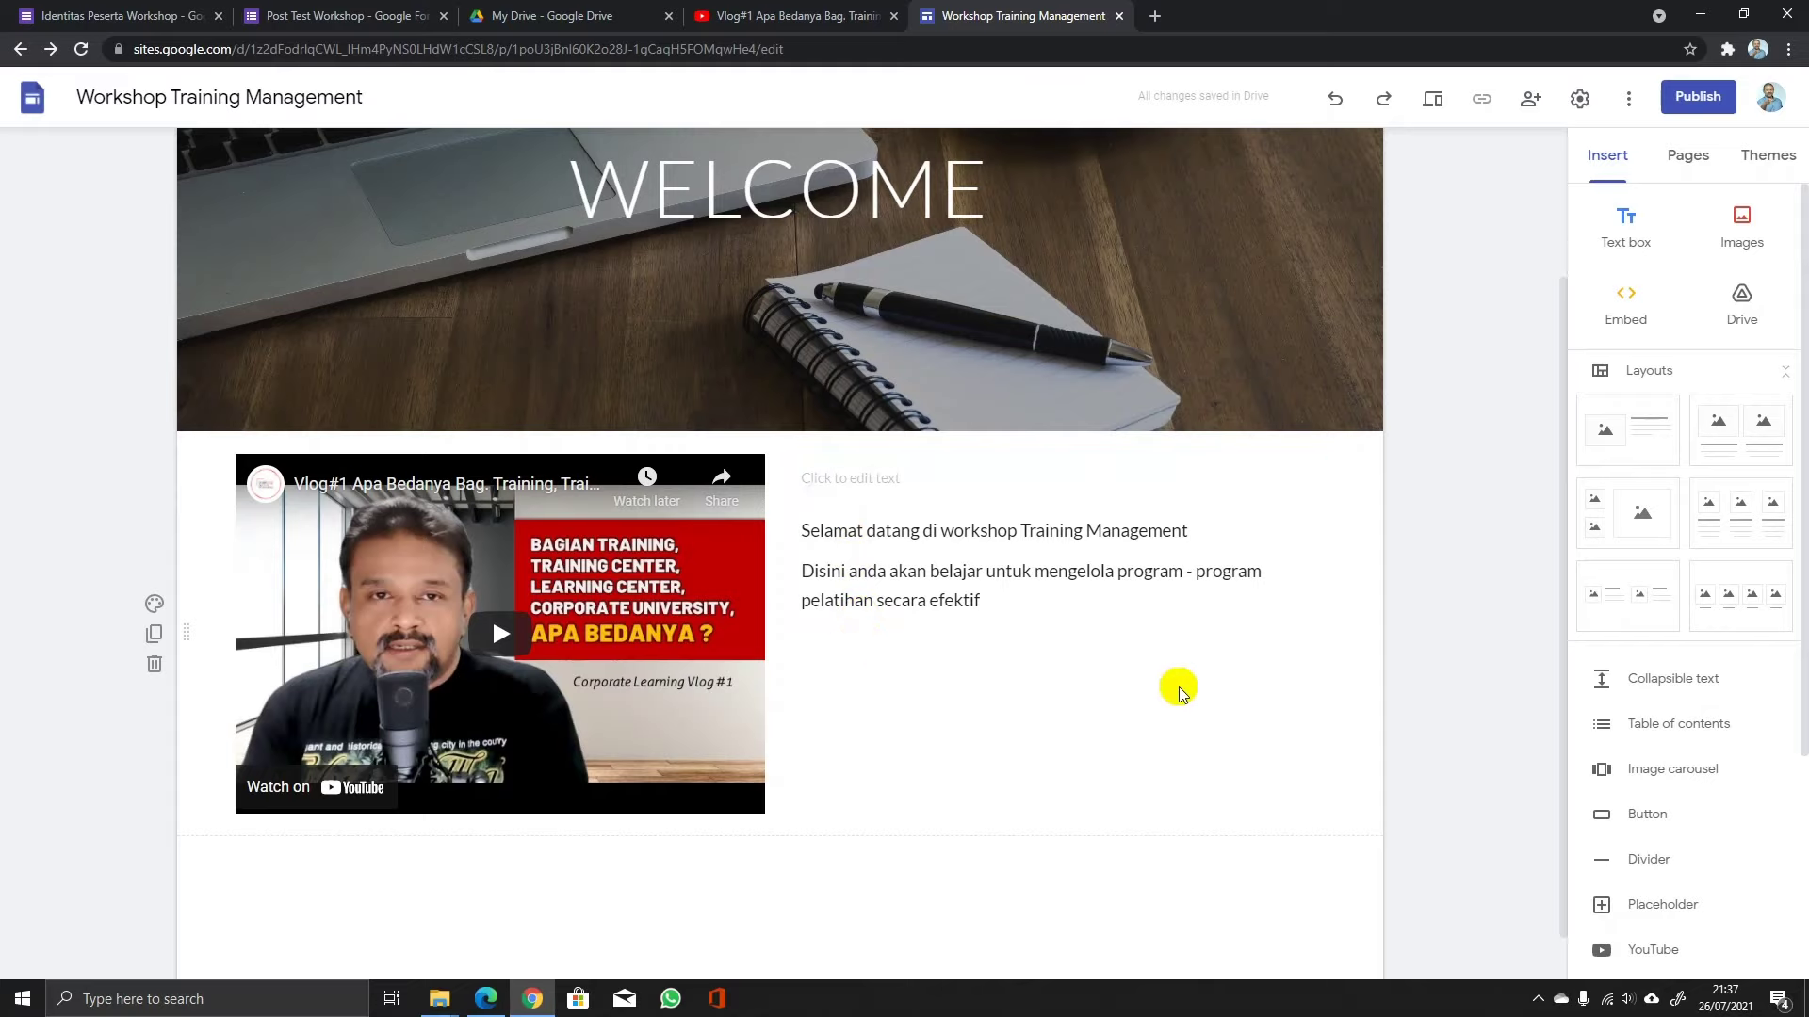
pyautogui.click(1381, 669)
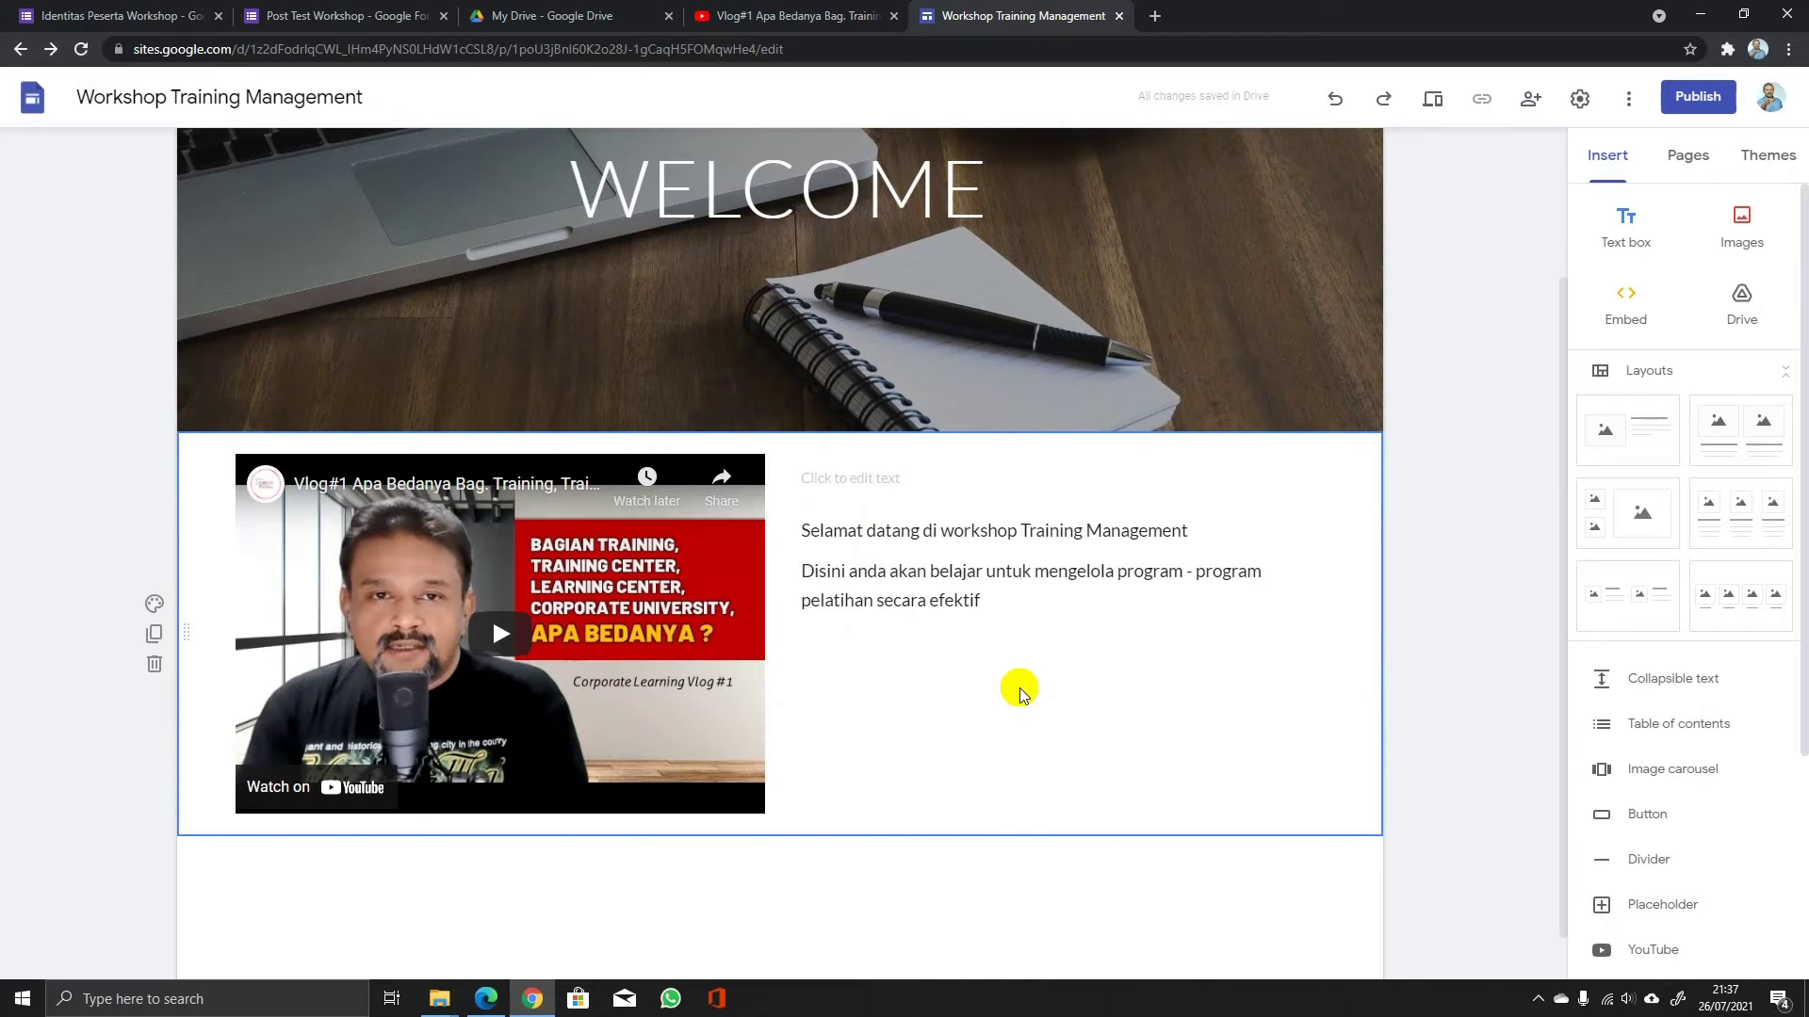
pyautogui.scroll(-1, 1019, 687)
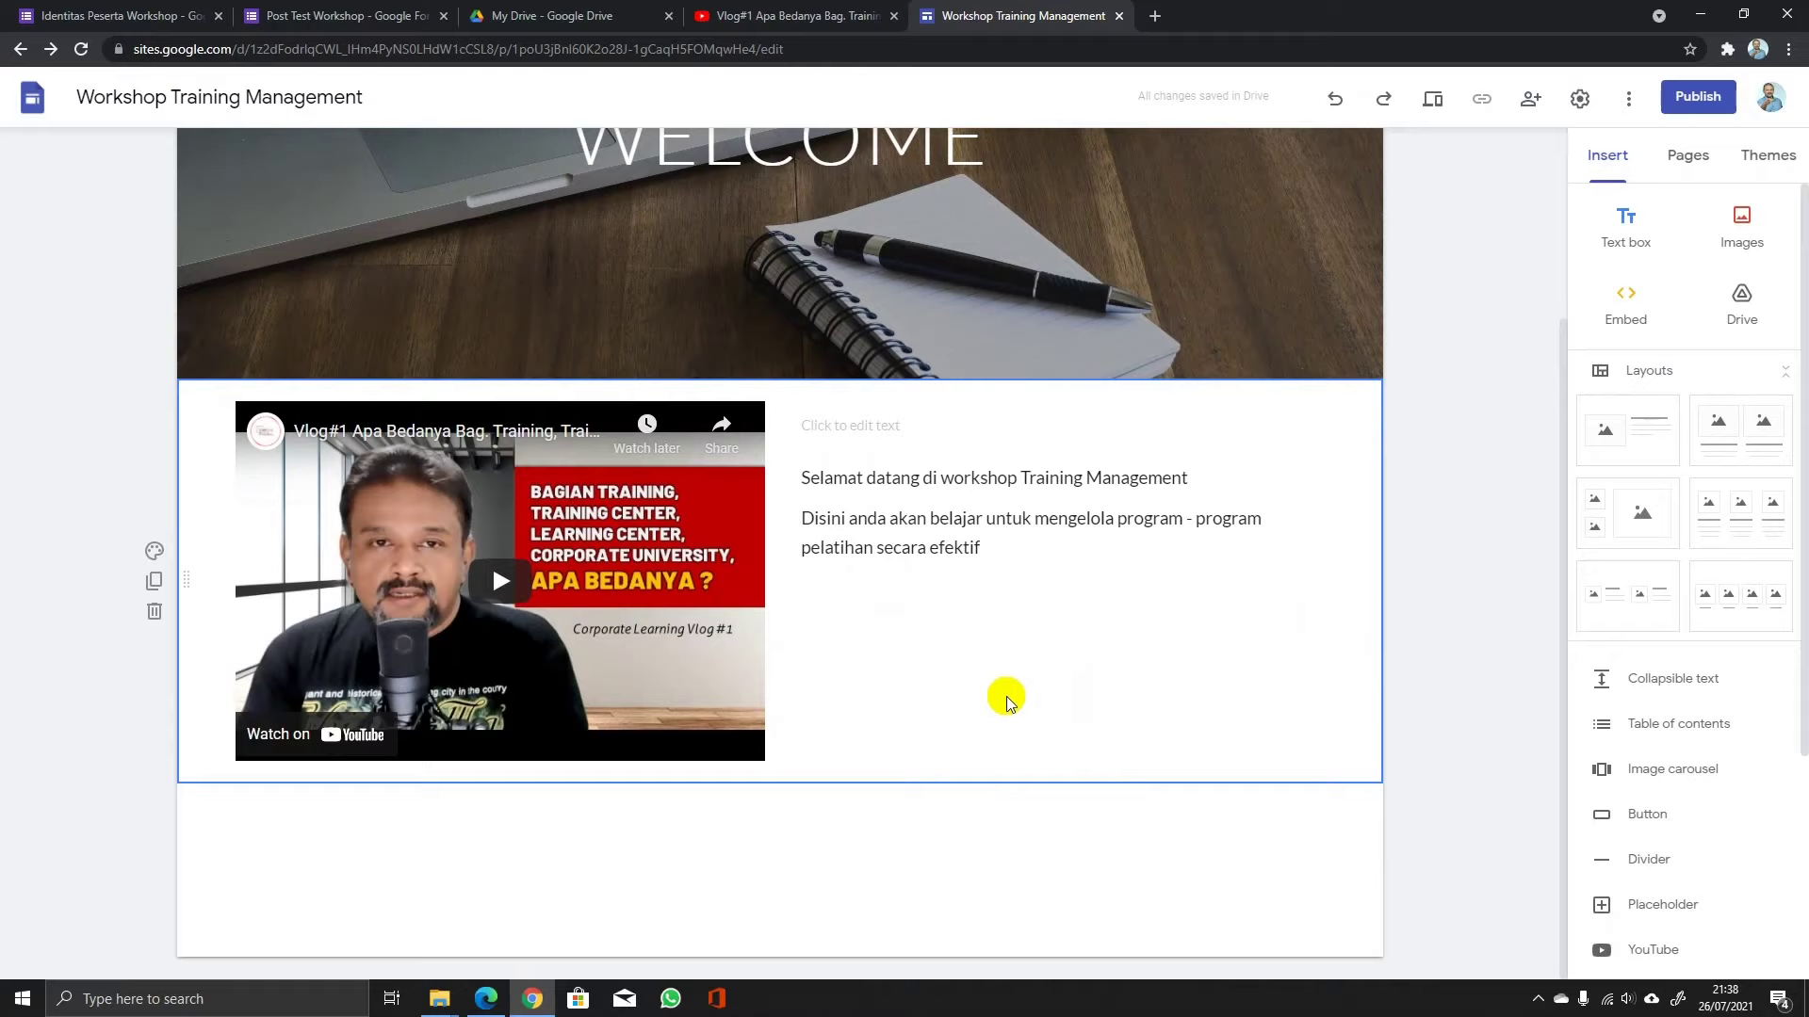
pyautogui.click(845, 824)
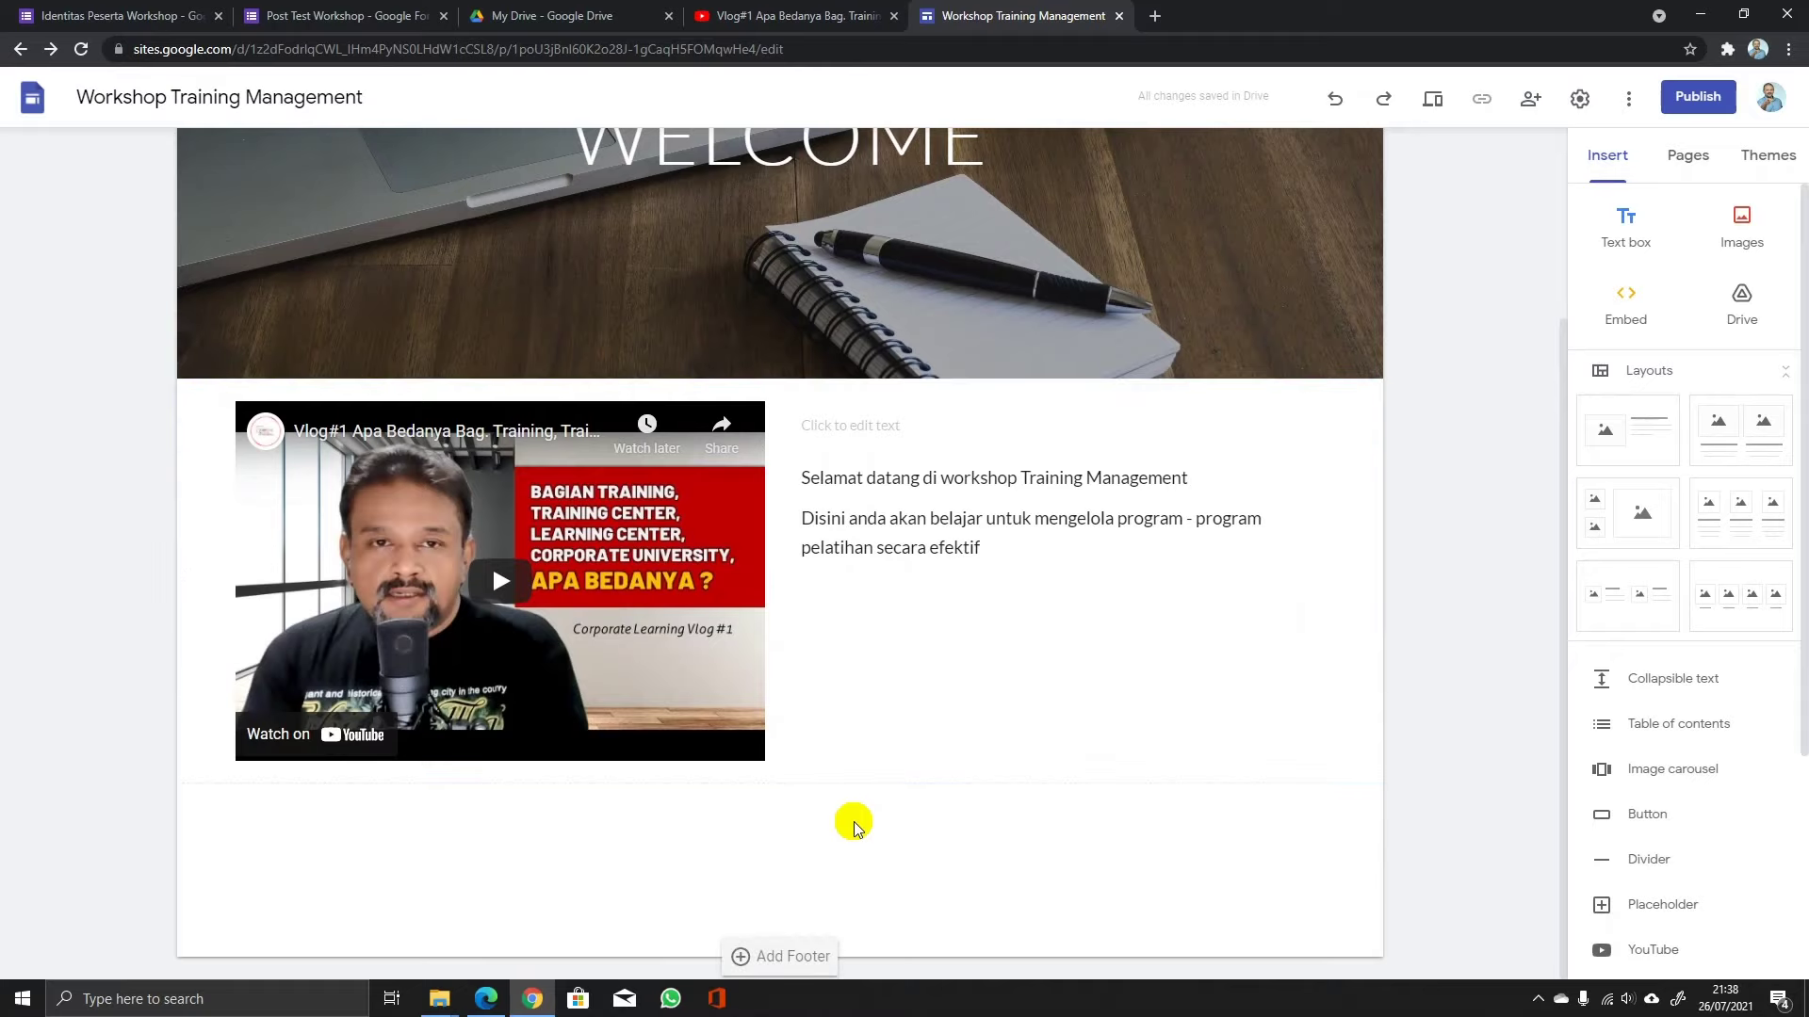
# Insert the "Identitas Peserta Workshop" Google Form below the video section.
pyautogui.moveTo(420, 189)
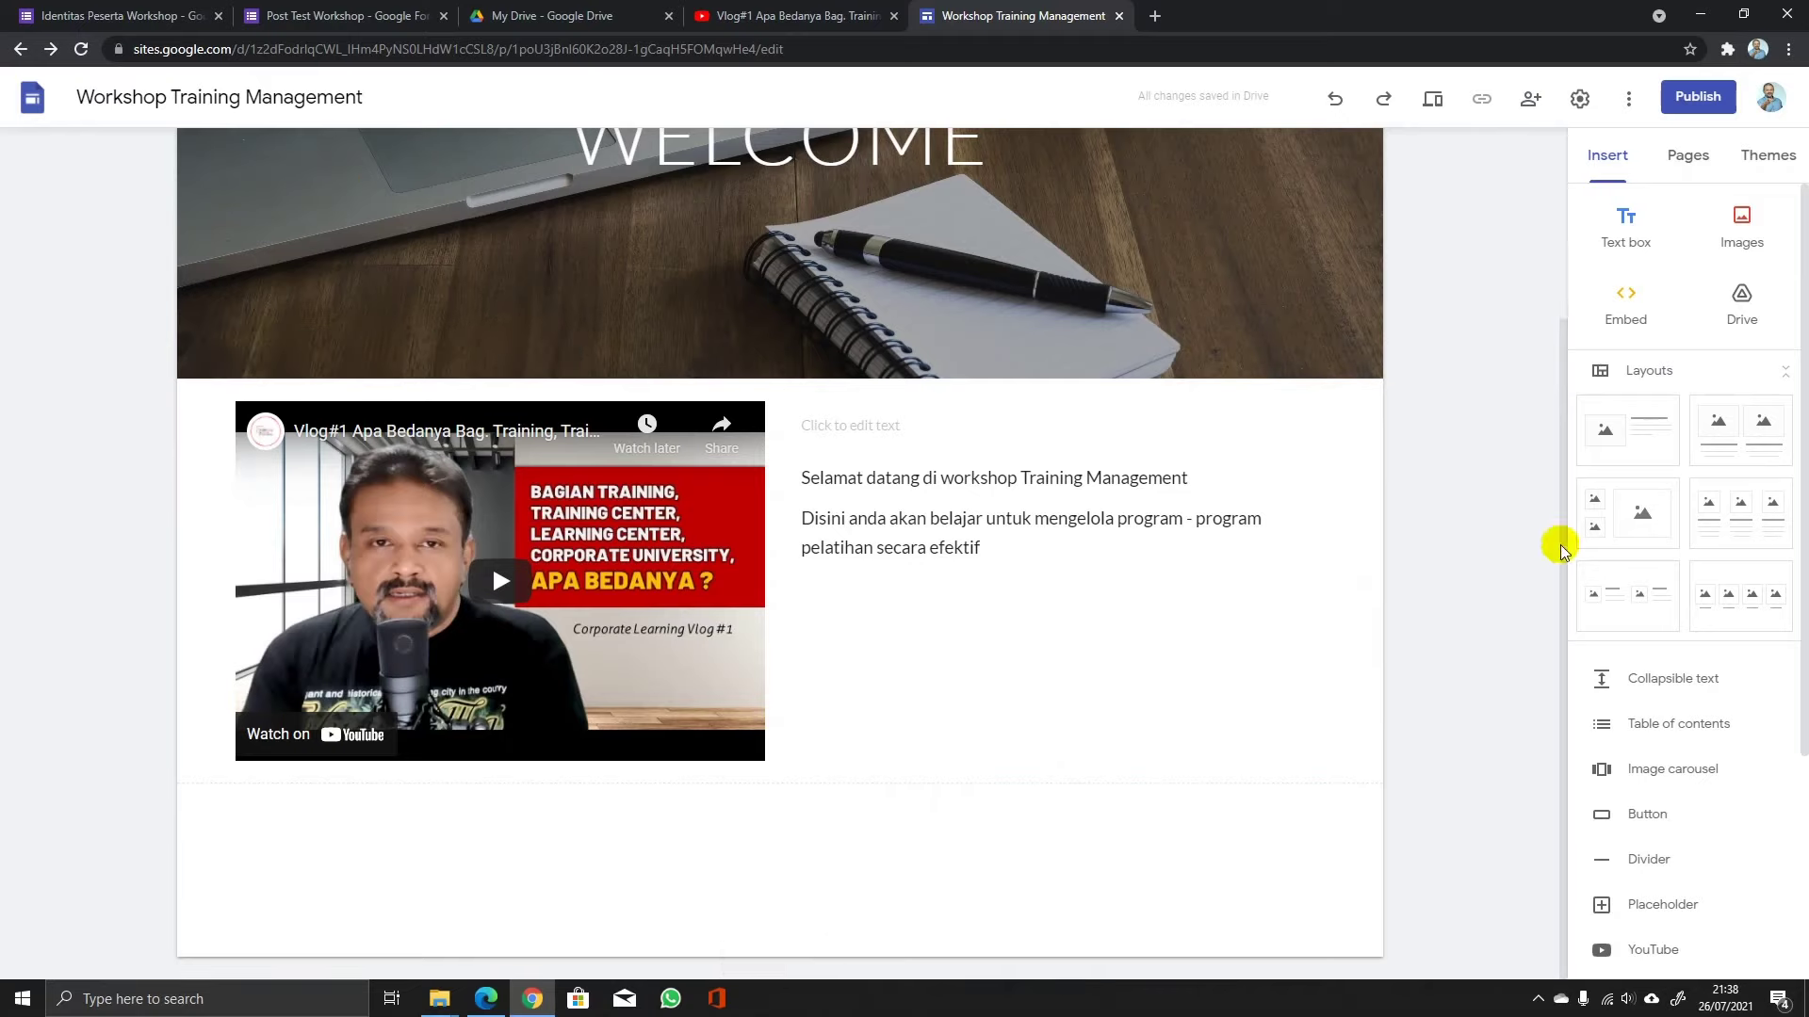
pyautogui.scroll(-3, 1614, 593)
pyautogui.click(1647, 910)
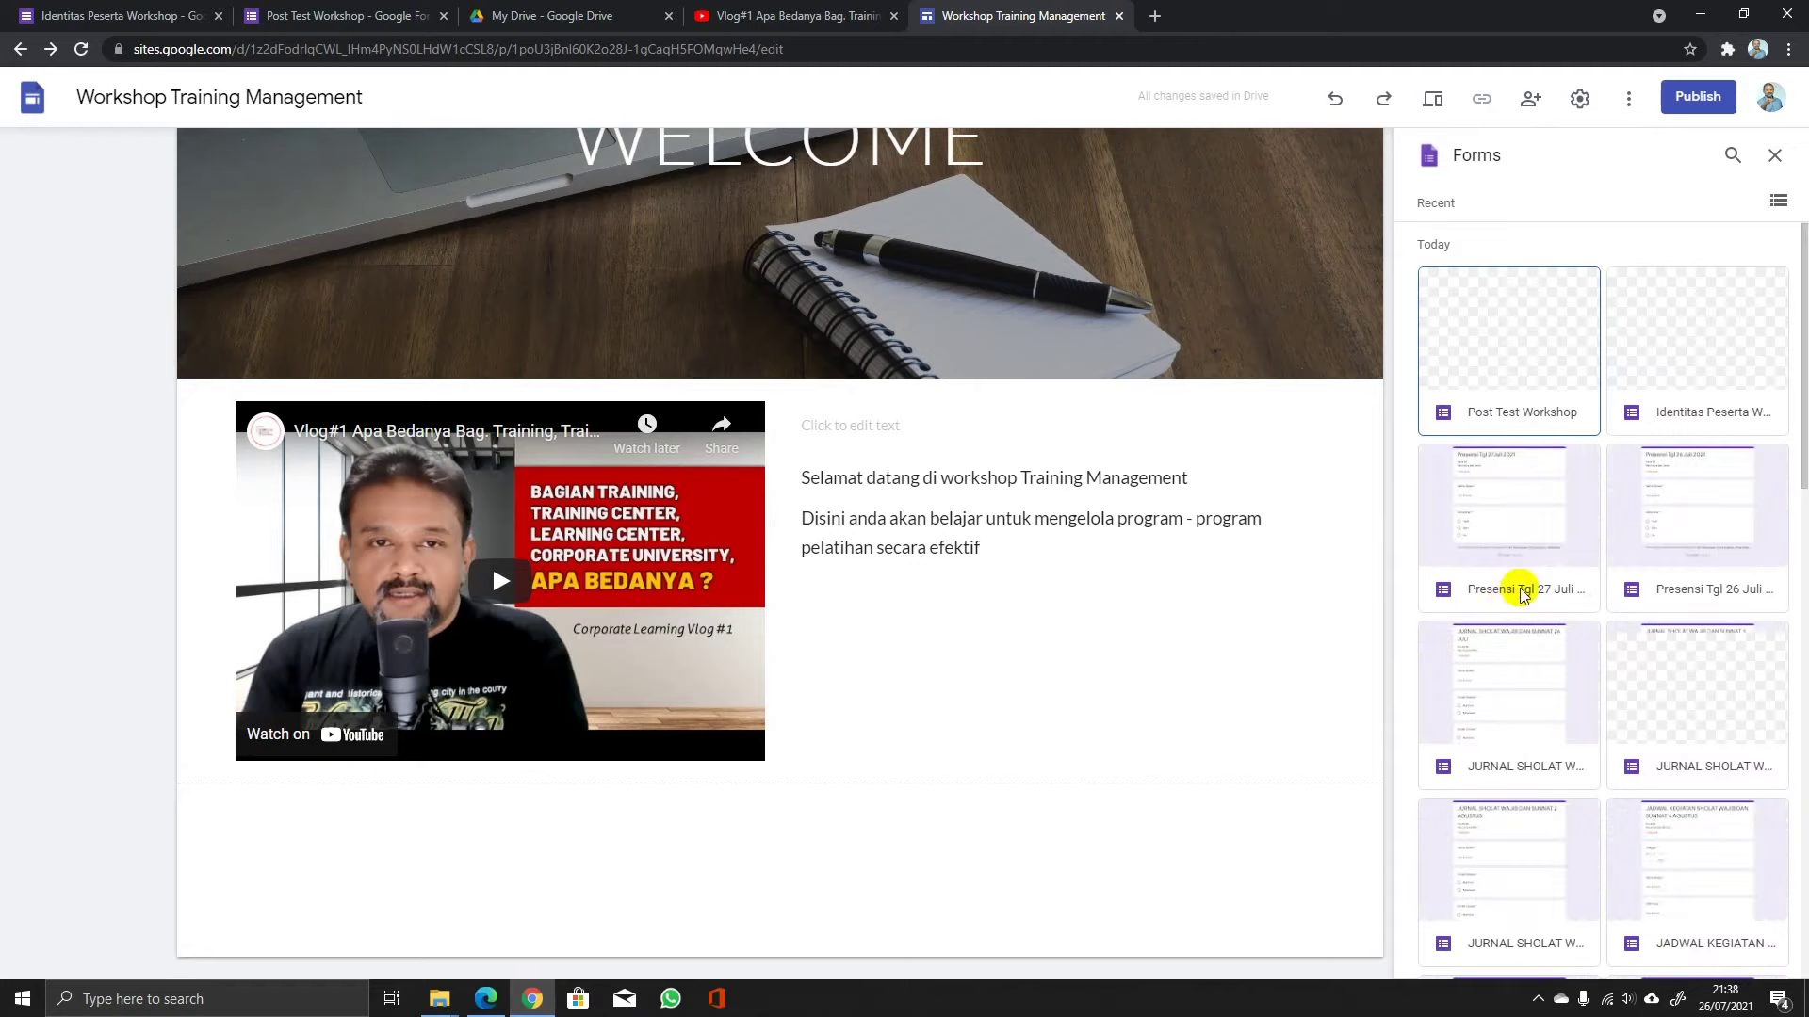
pyautogui.click(1654, 349)
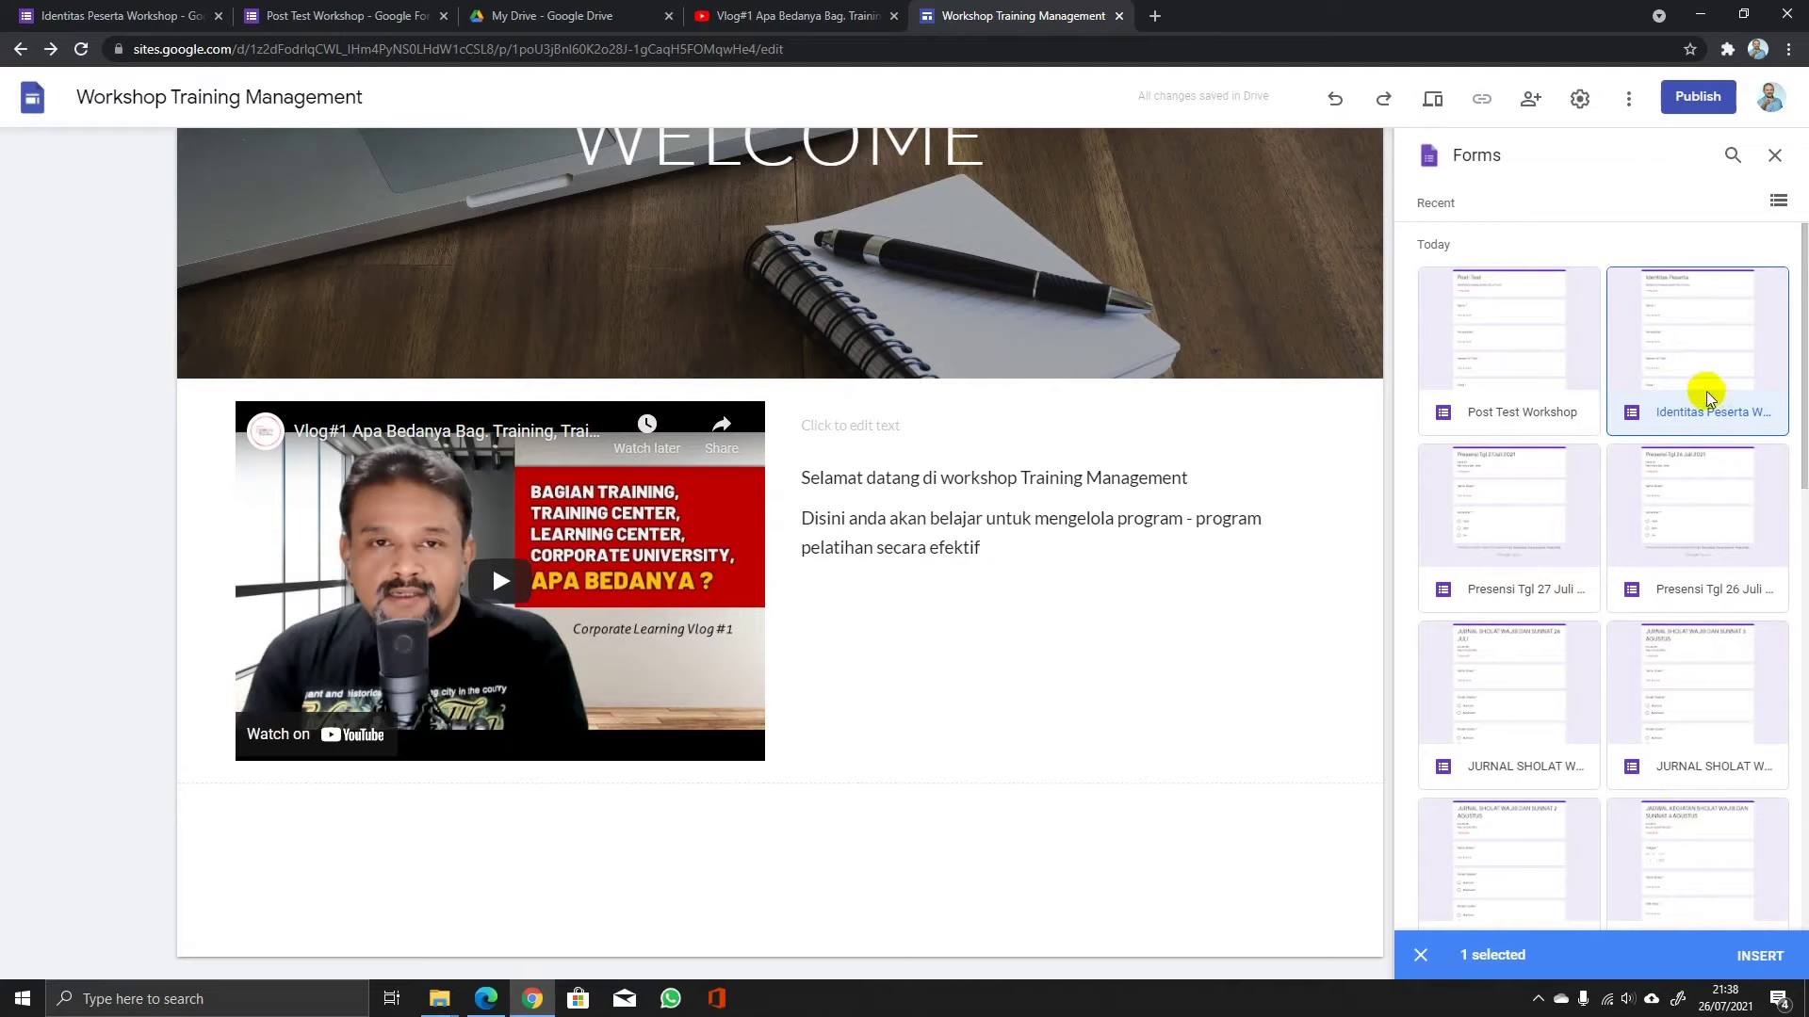
pyautogui.click(1756, 957)
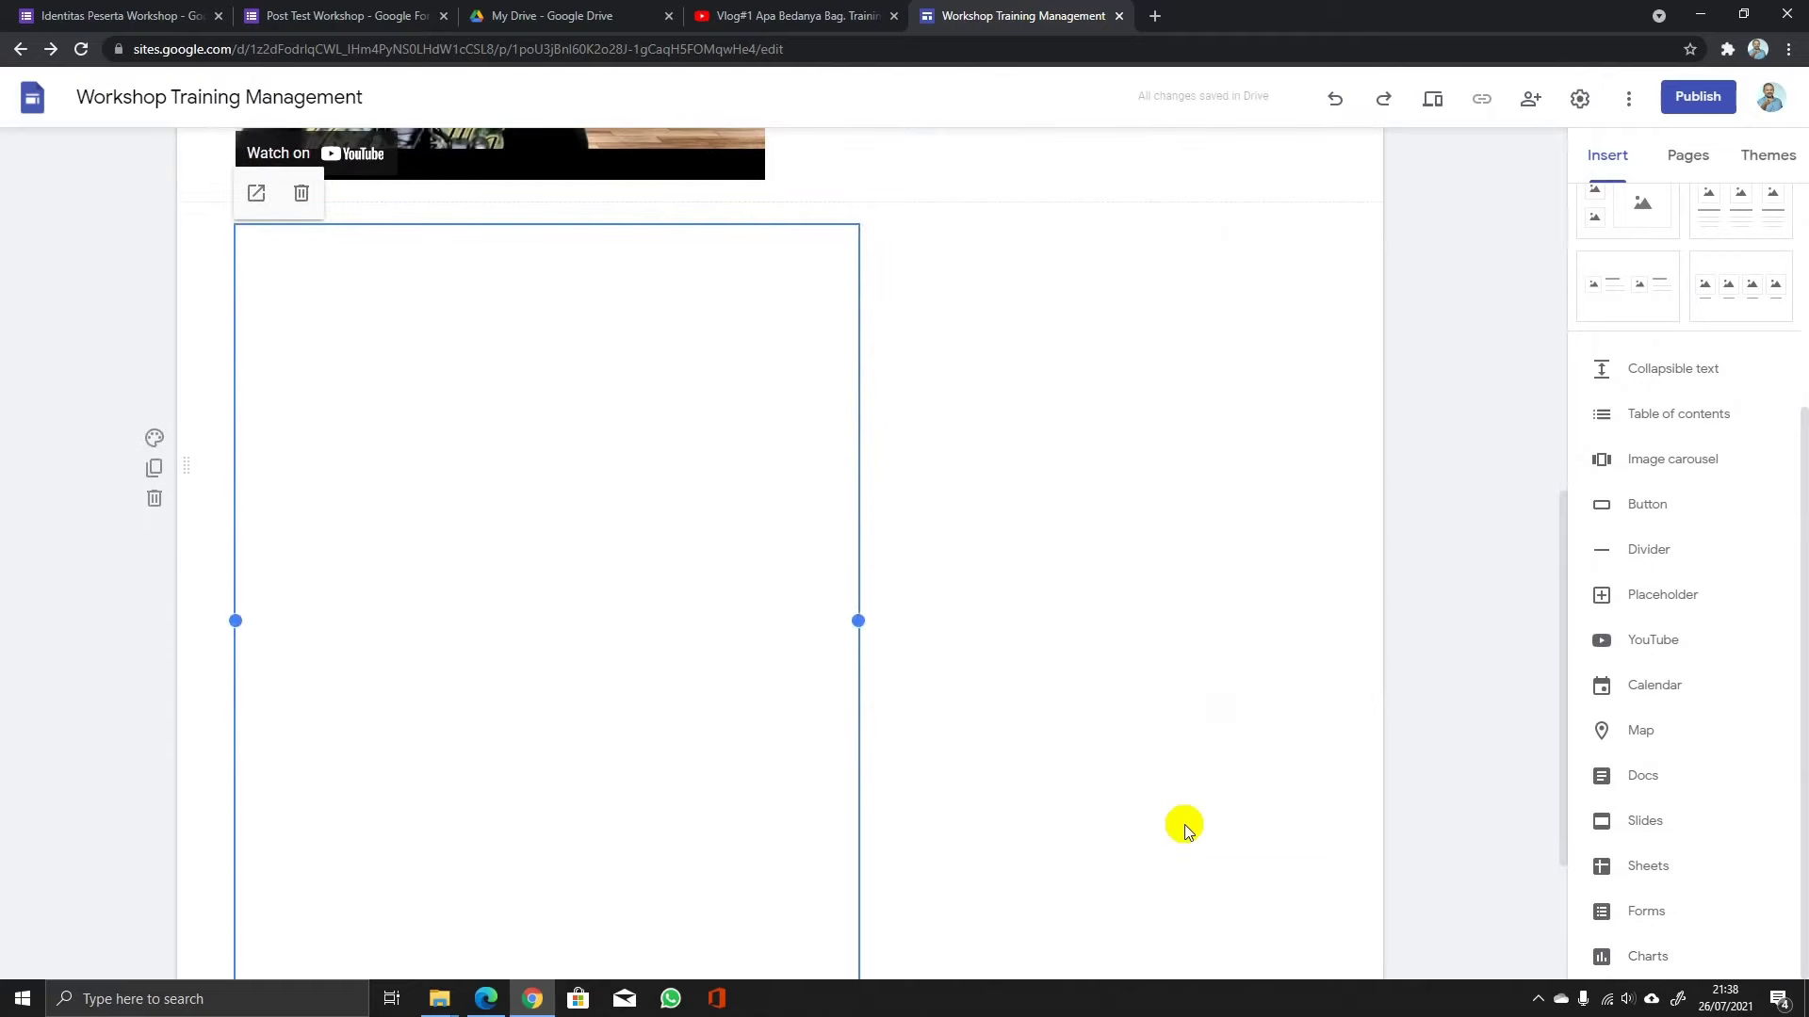
# Move the welcome text box above the empty text box beside the video.
pyautogui.scroll(5, 1179, 824)
pyautogui.click(854, 438)
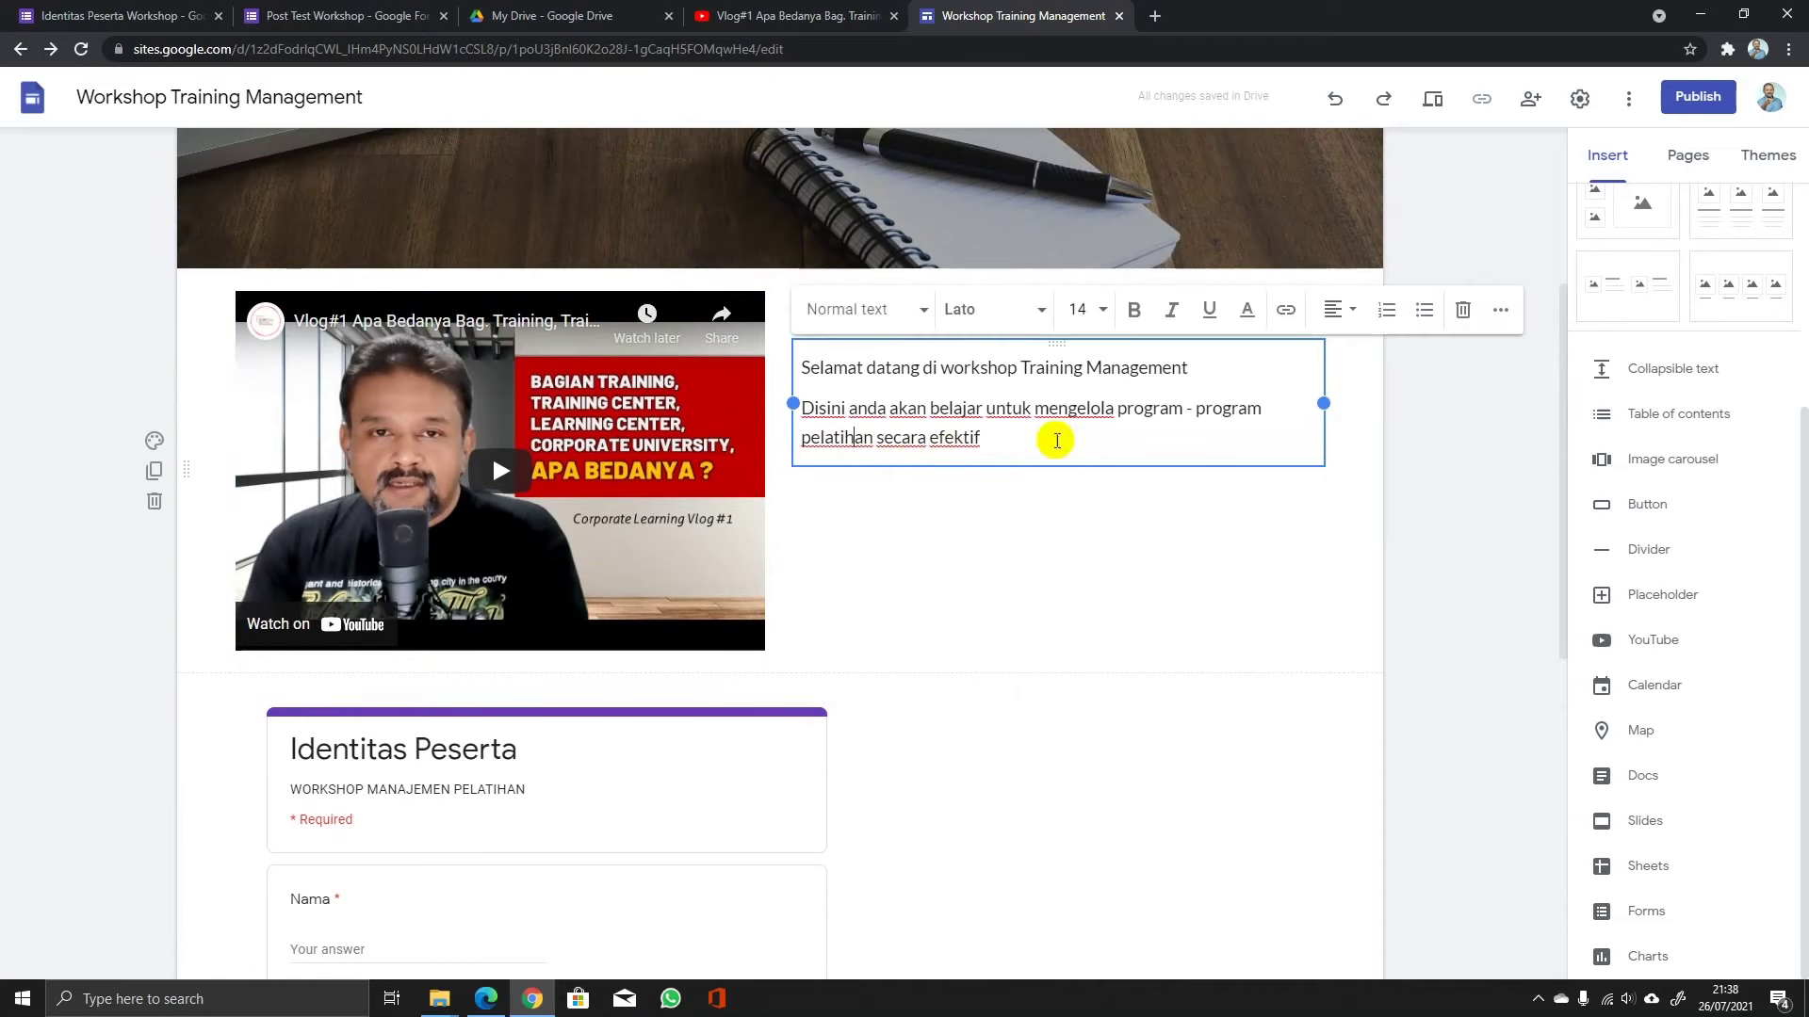
pyautogui.moveTo(966, 462); pyautogui.dragTo(782, 279)
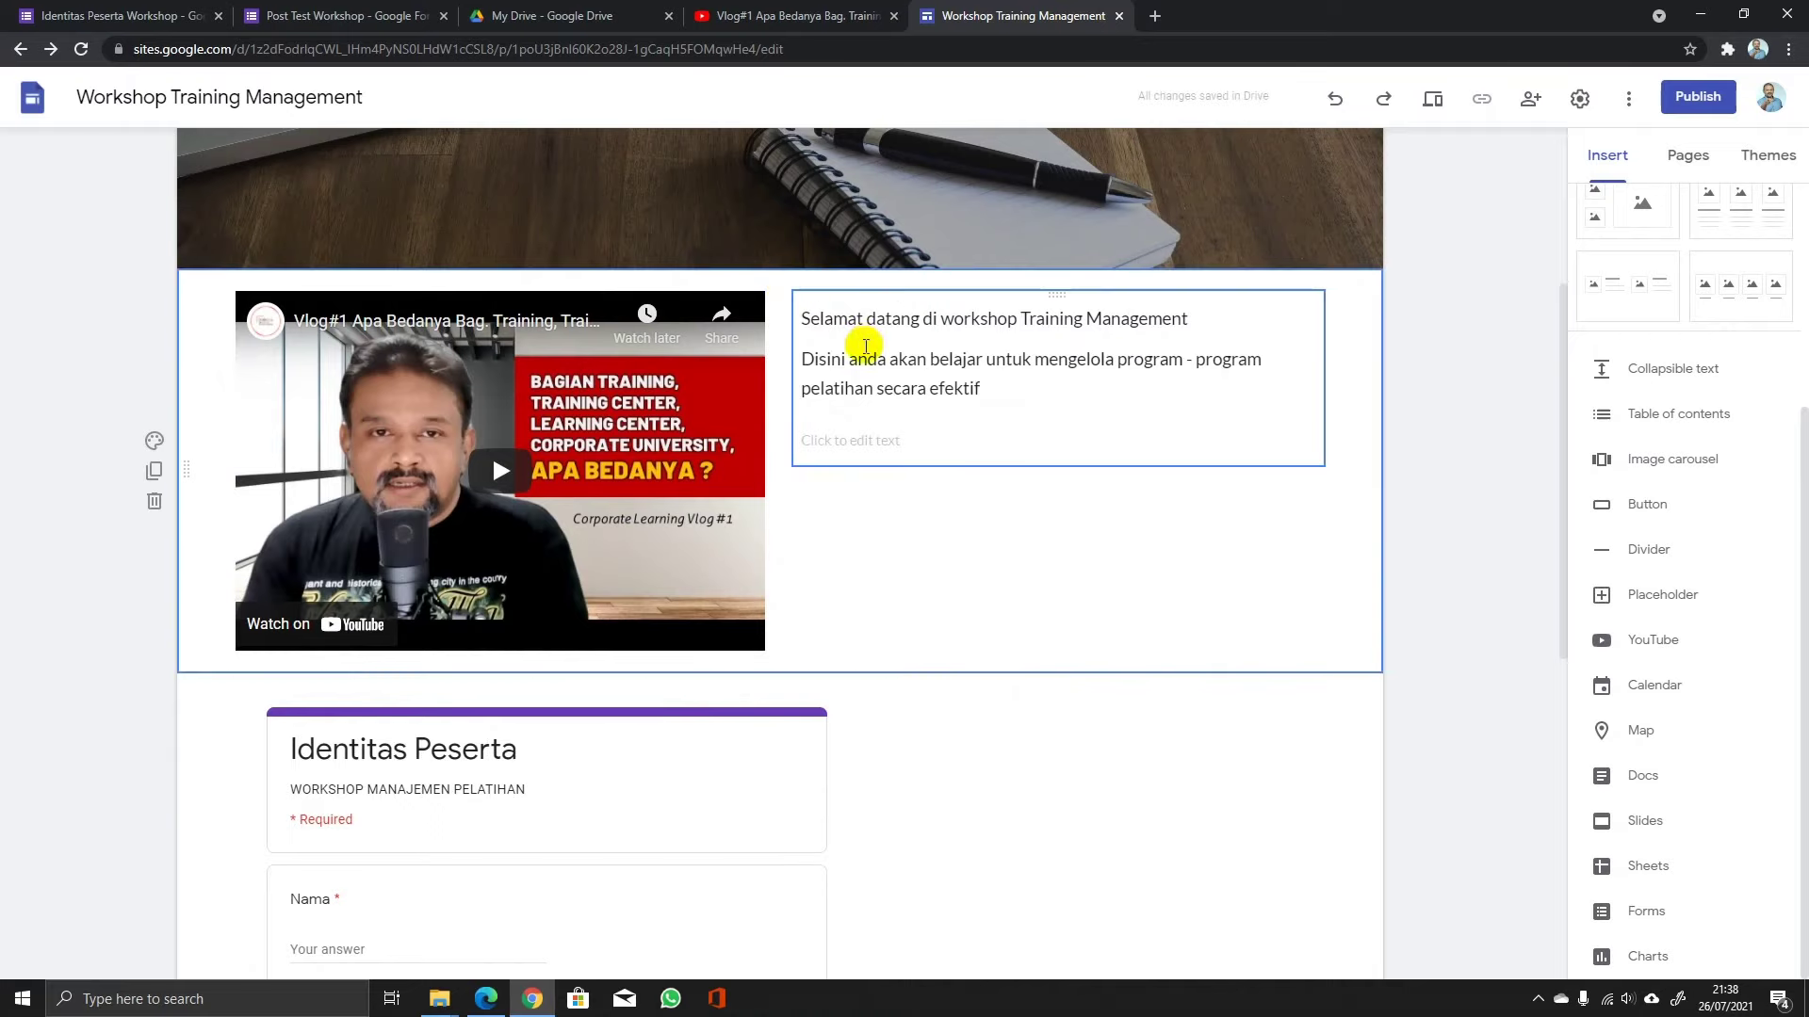
# Insert a new full-width text box and move its section between the header and the video section.
pyautogui.scroll(3, 1602, 552)
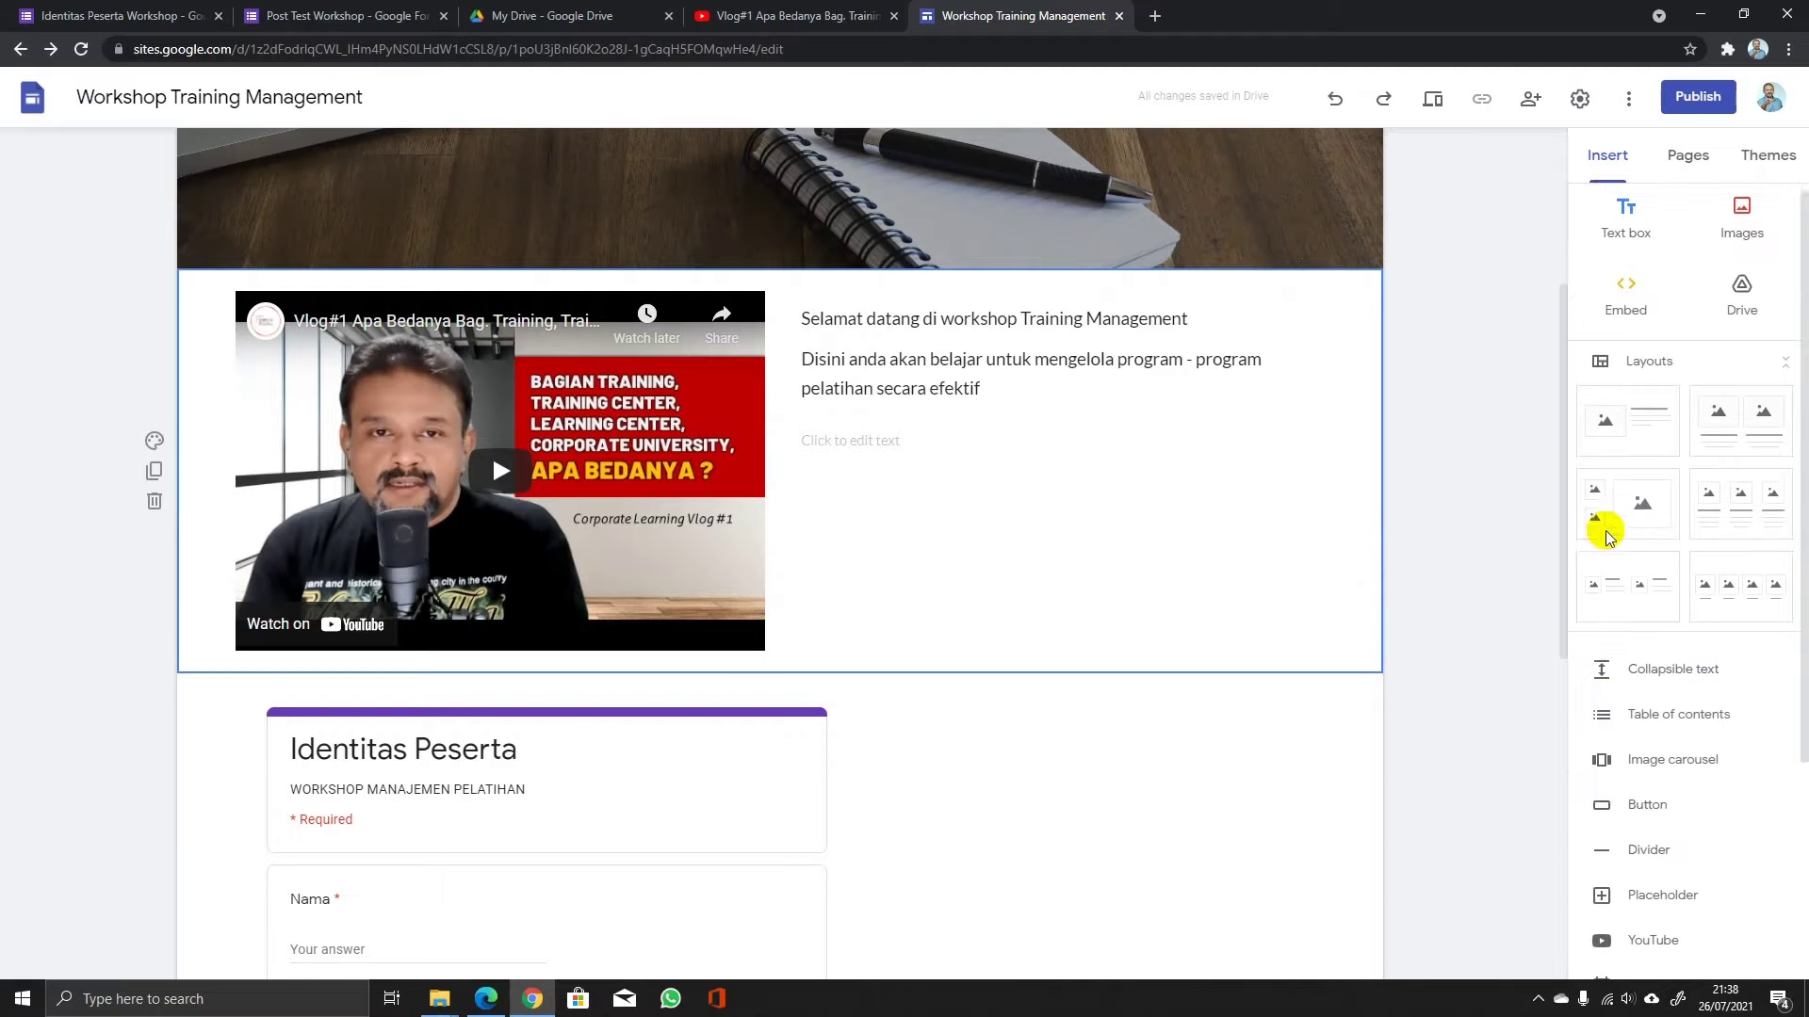
pyautogui.click(1629, 231)
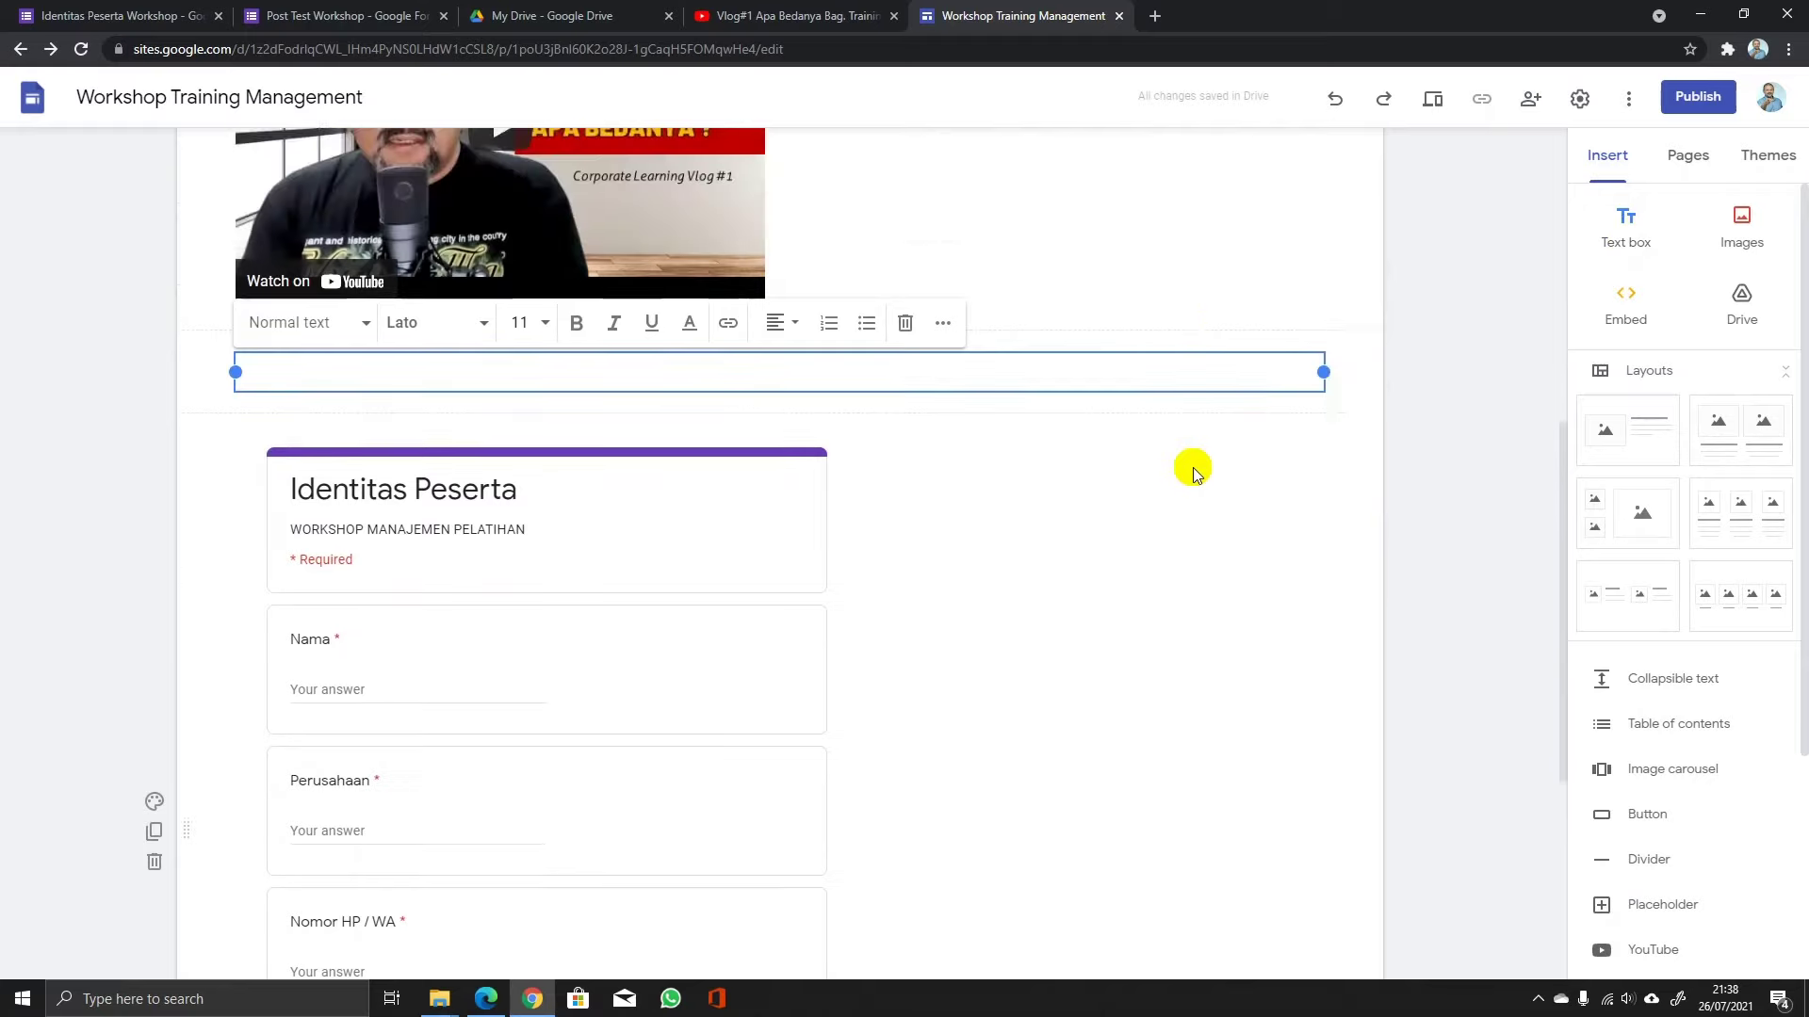
pyautogui.moveTo(189, 767); pyautogui.dragTo(194, 392)
pyautogui.click(266, 519)
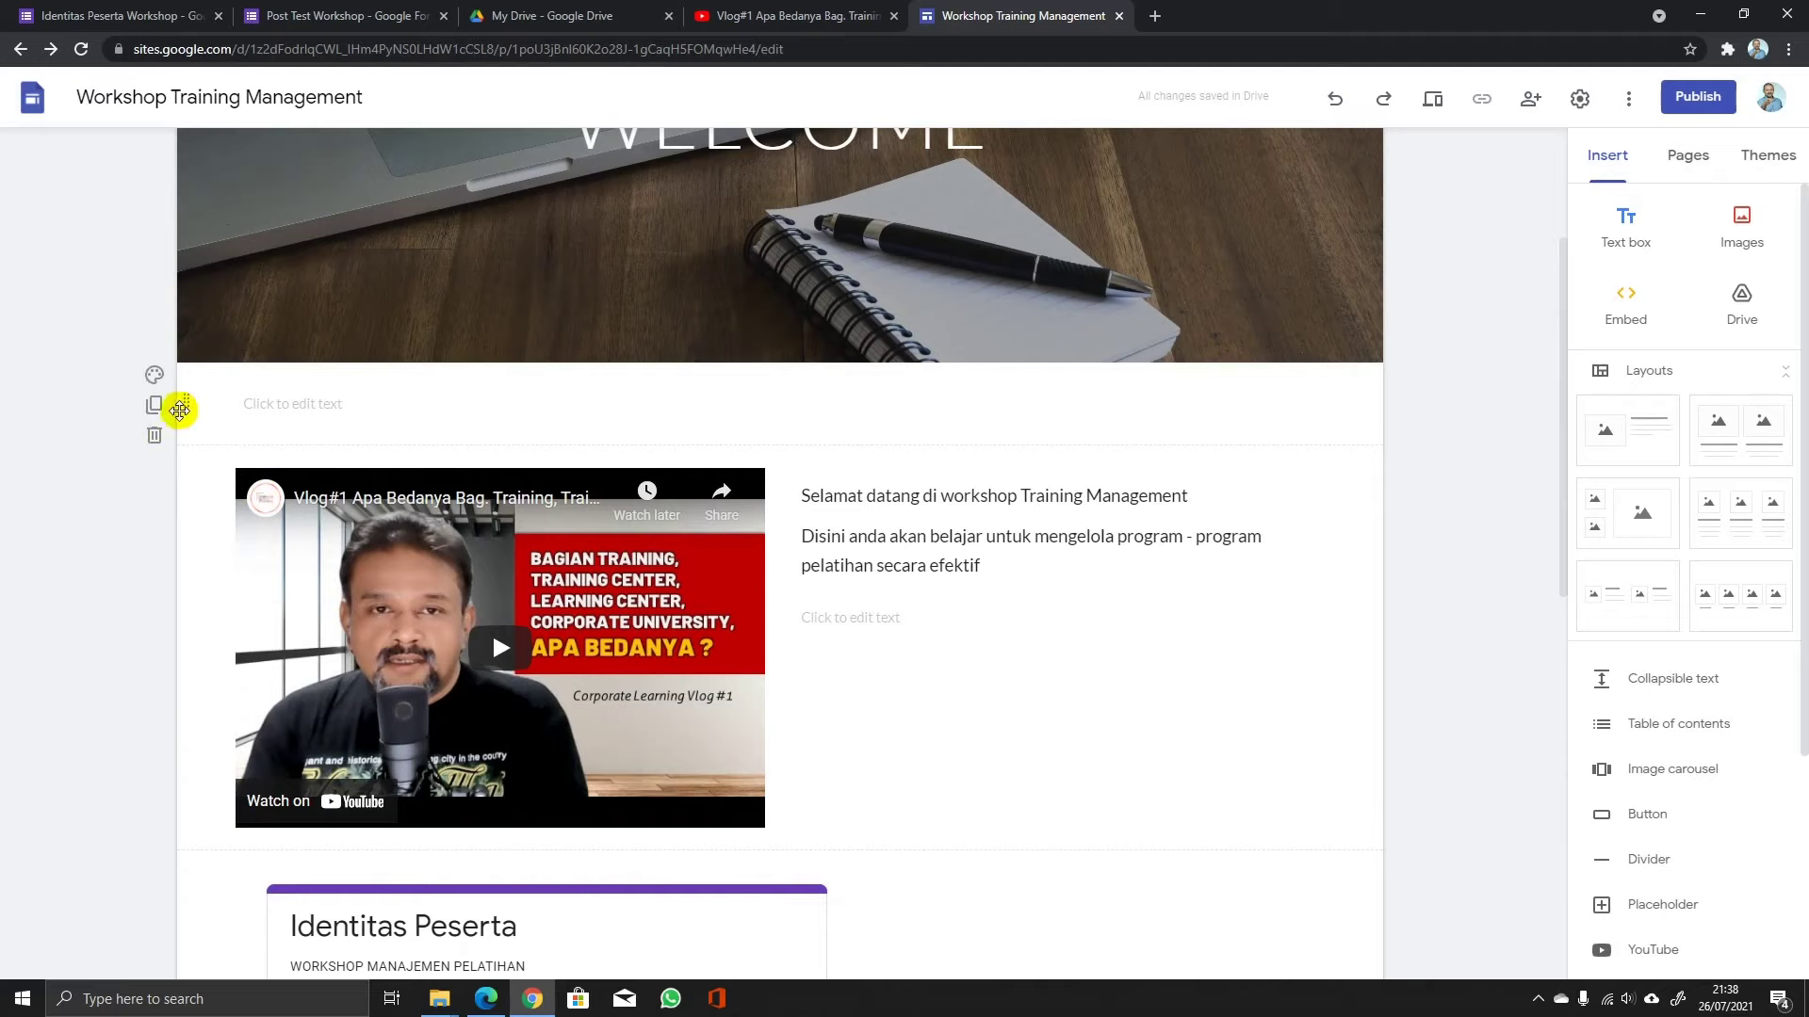
# Copy the two welcome lines beside the video and paste them into the empty text box under the header.
pyautogui.click(873, 553)
pyautogui.moveTo(985, 565); pyautogui.dragTo(820, 497)
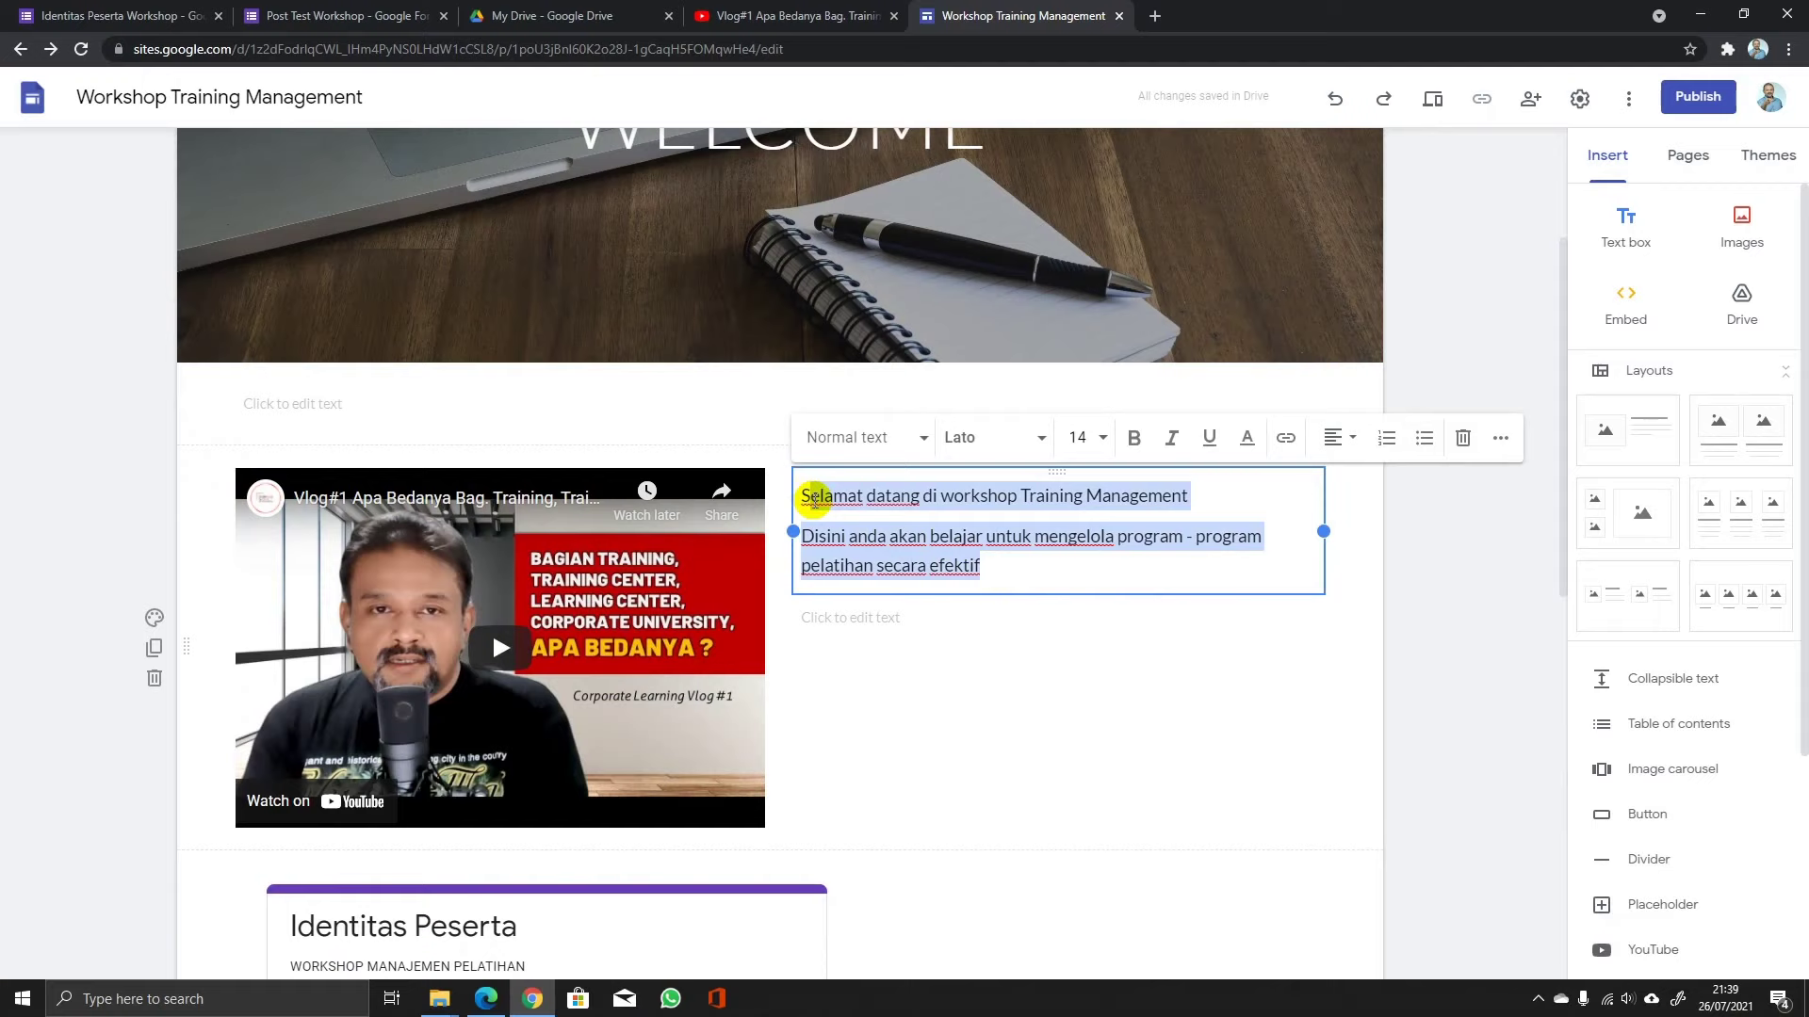
pyautogui.click(897, 566)
pyautogui.moveTo(989, 569); pyautogui.dragTo(804, 493)
pyautogui.hotkey('ctrl', 'c')
pyautogui.rightClick(832, 506)
pyautogui.click(871, 570)
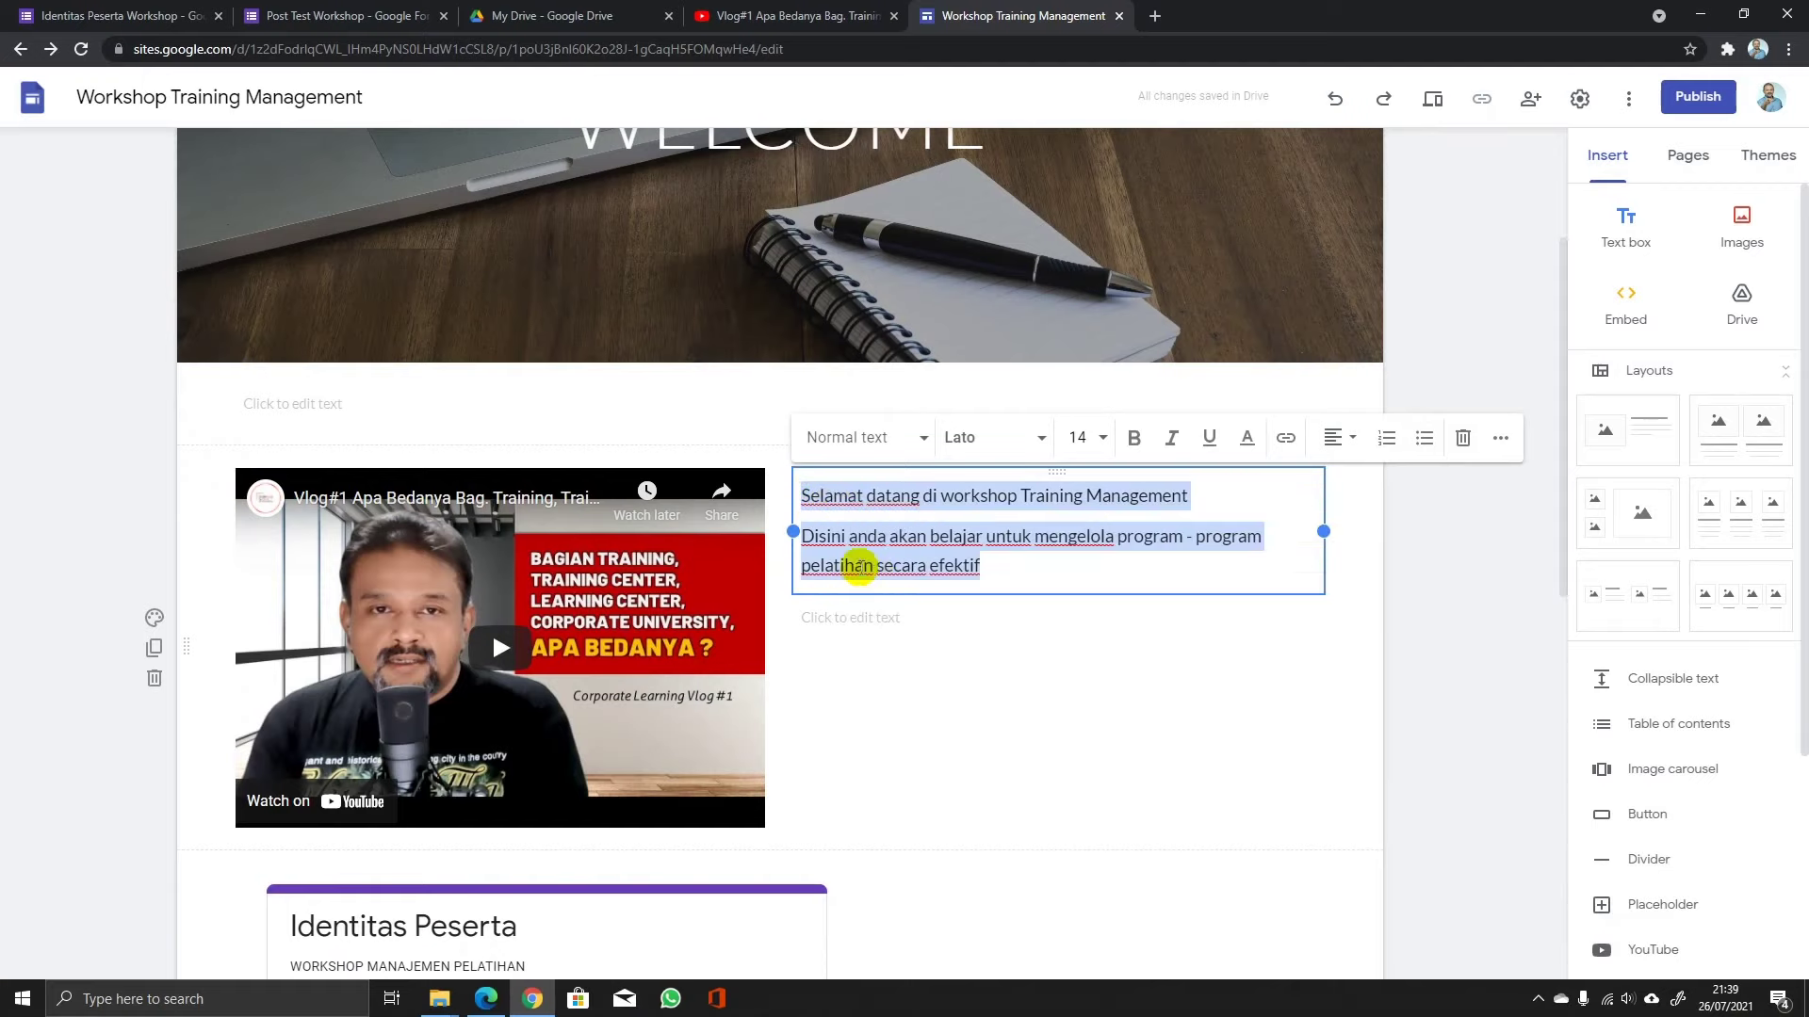
pyautogui.click(744, 413)
pyautogui.rightClick(752, 412)
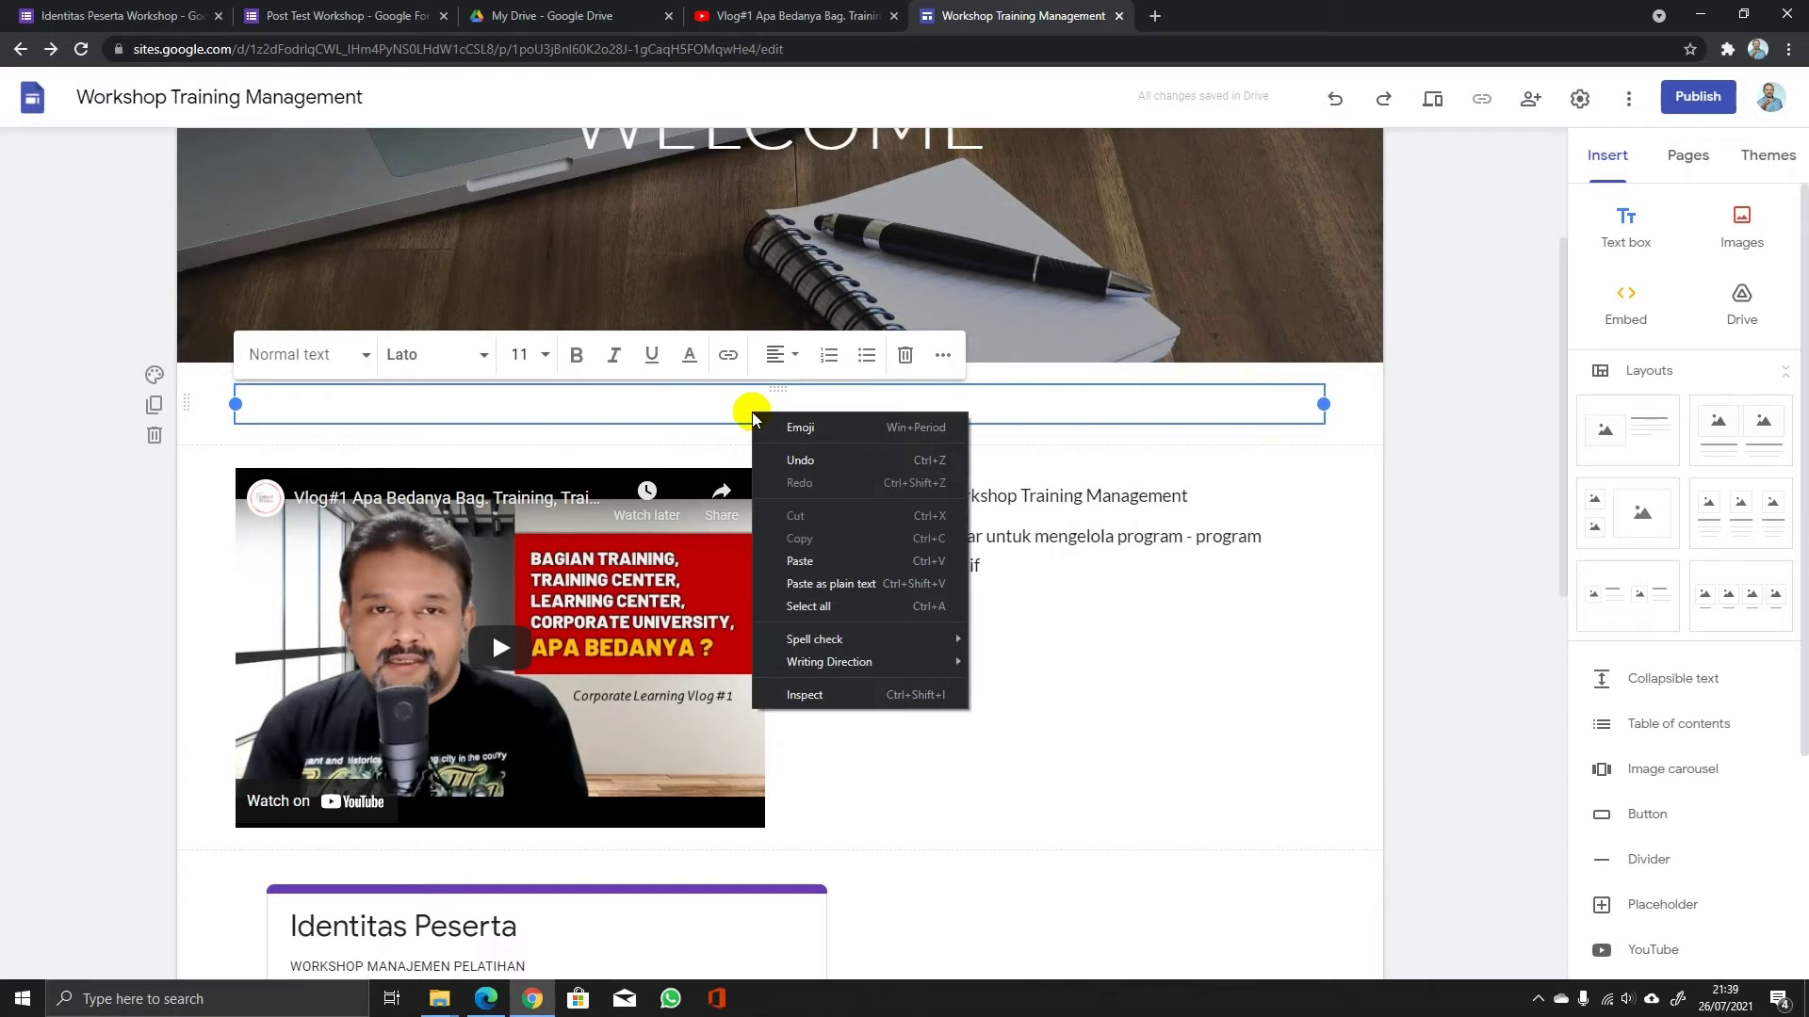
pyautogui.click(800, 549)
# Center-align both pasted welcome lines under the header.
pyautogui.moveTo(880, 452); pyautogui.dragTo(247, 396)
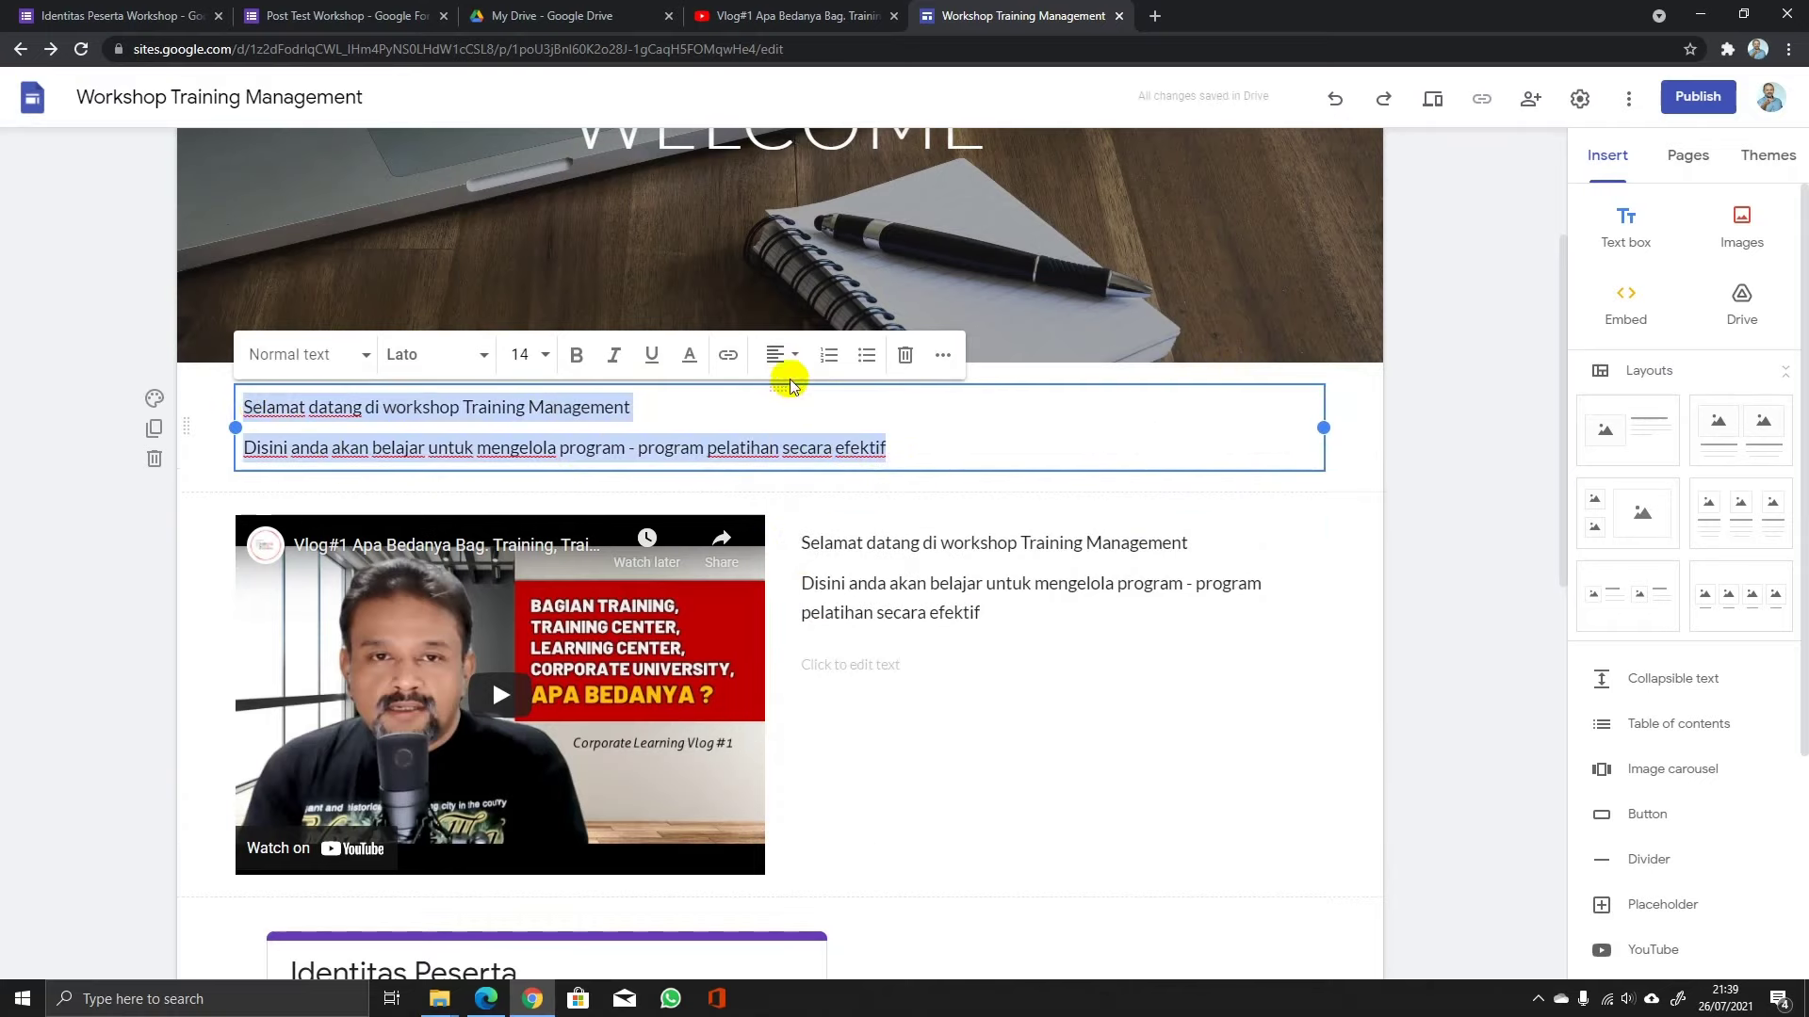
pyautogui.click(781, 355)
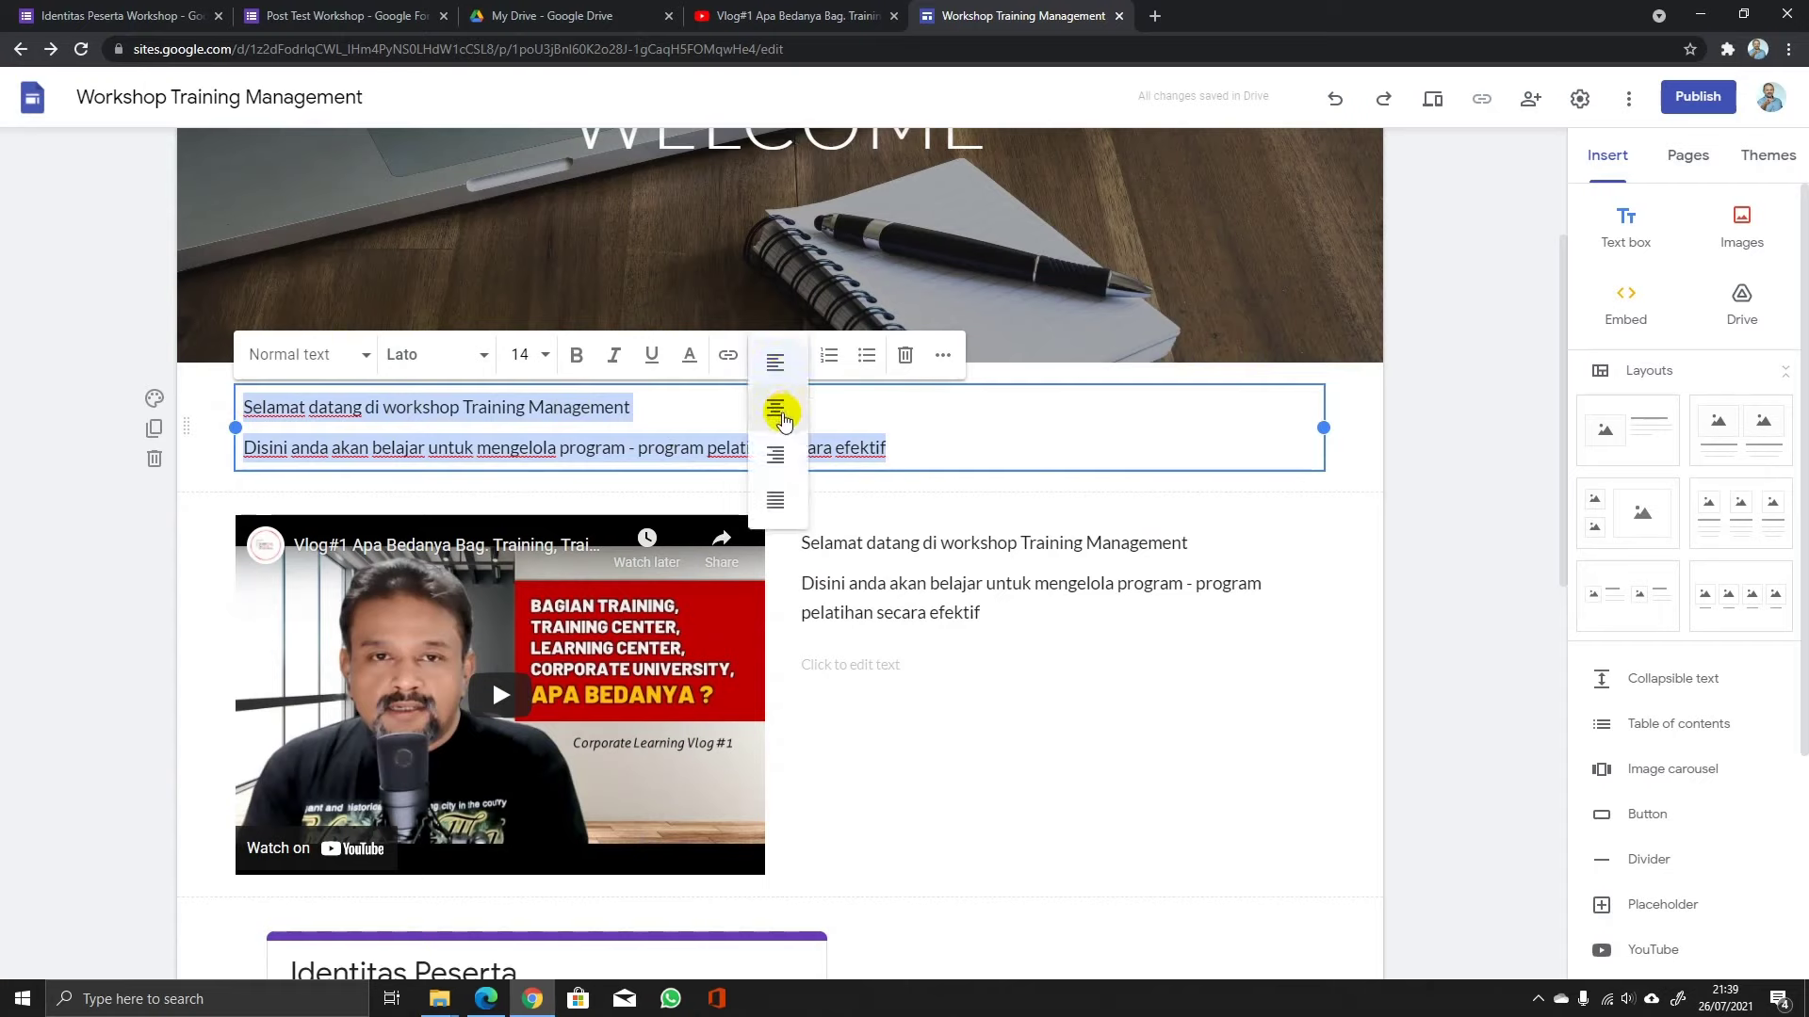
pyautogui.click(779, 412)
# Remove the duplicate welcome text box and the empty text box beside the video.
pyautogui.click(920, 542)
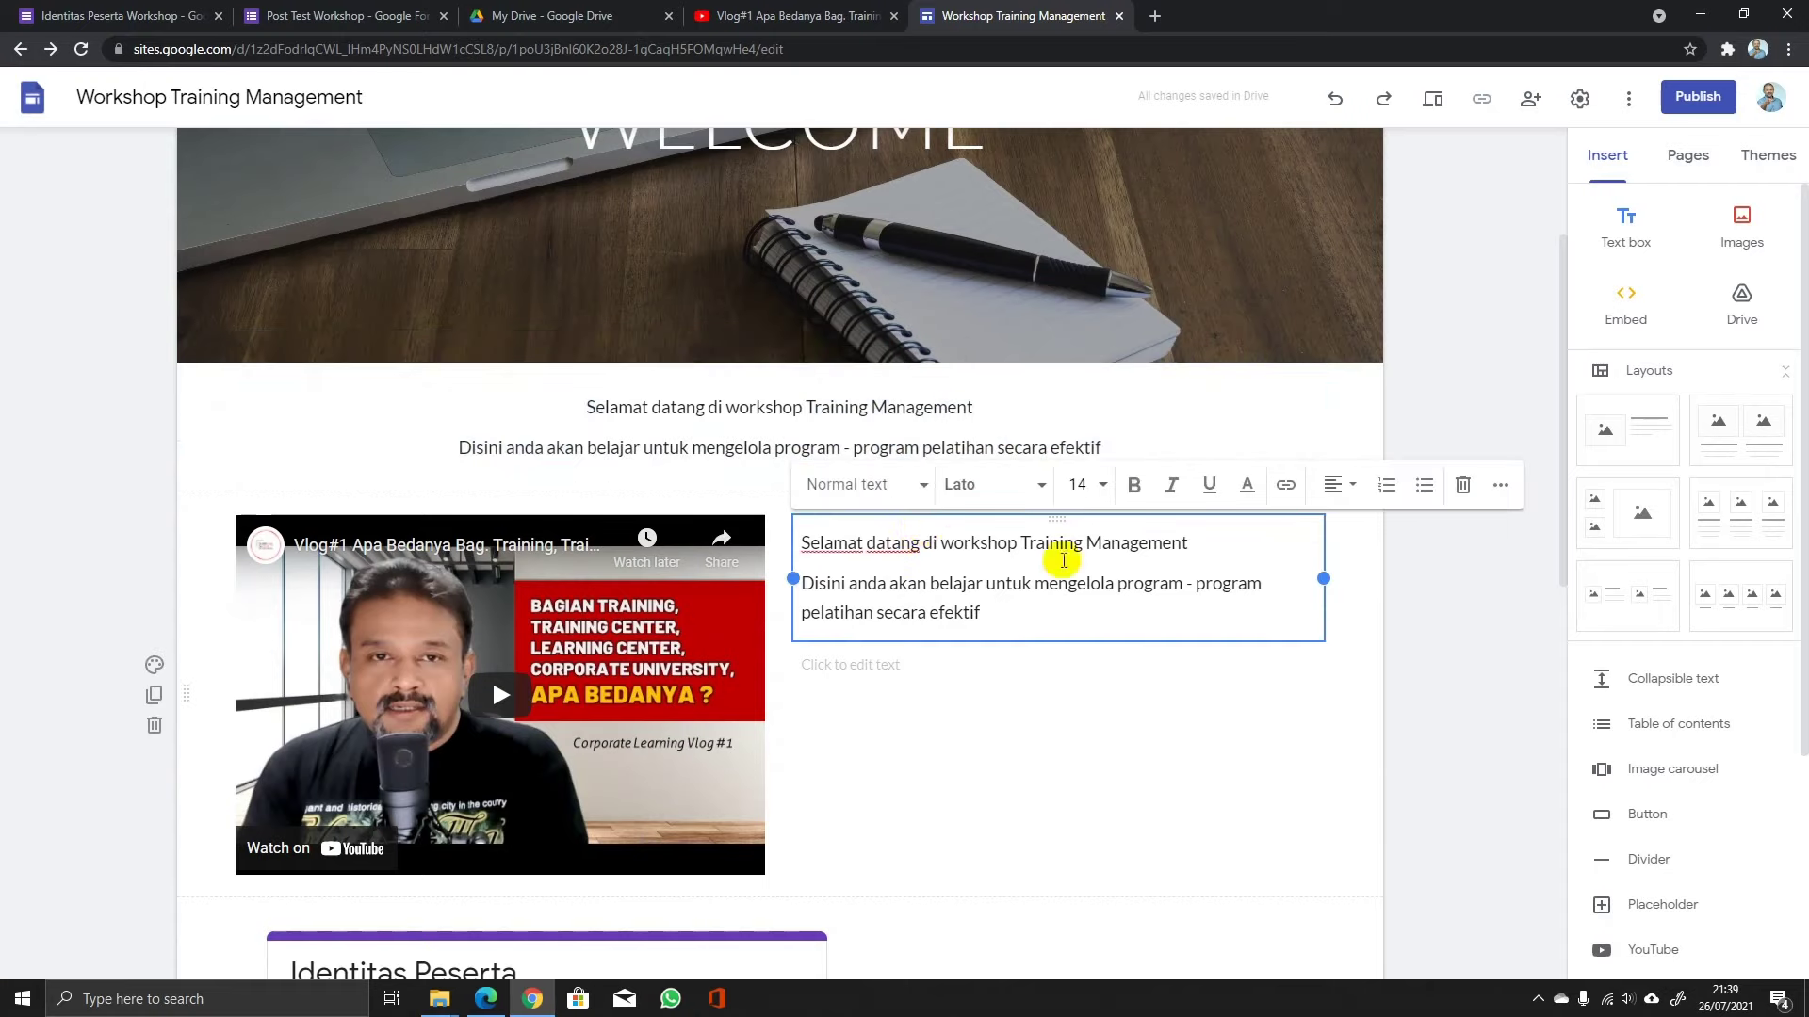
pyautogui.click(1462, 485)
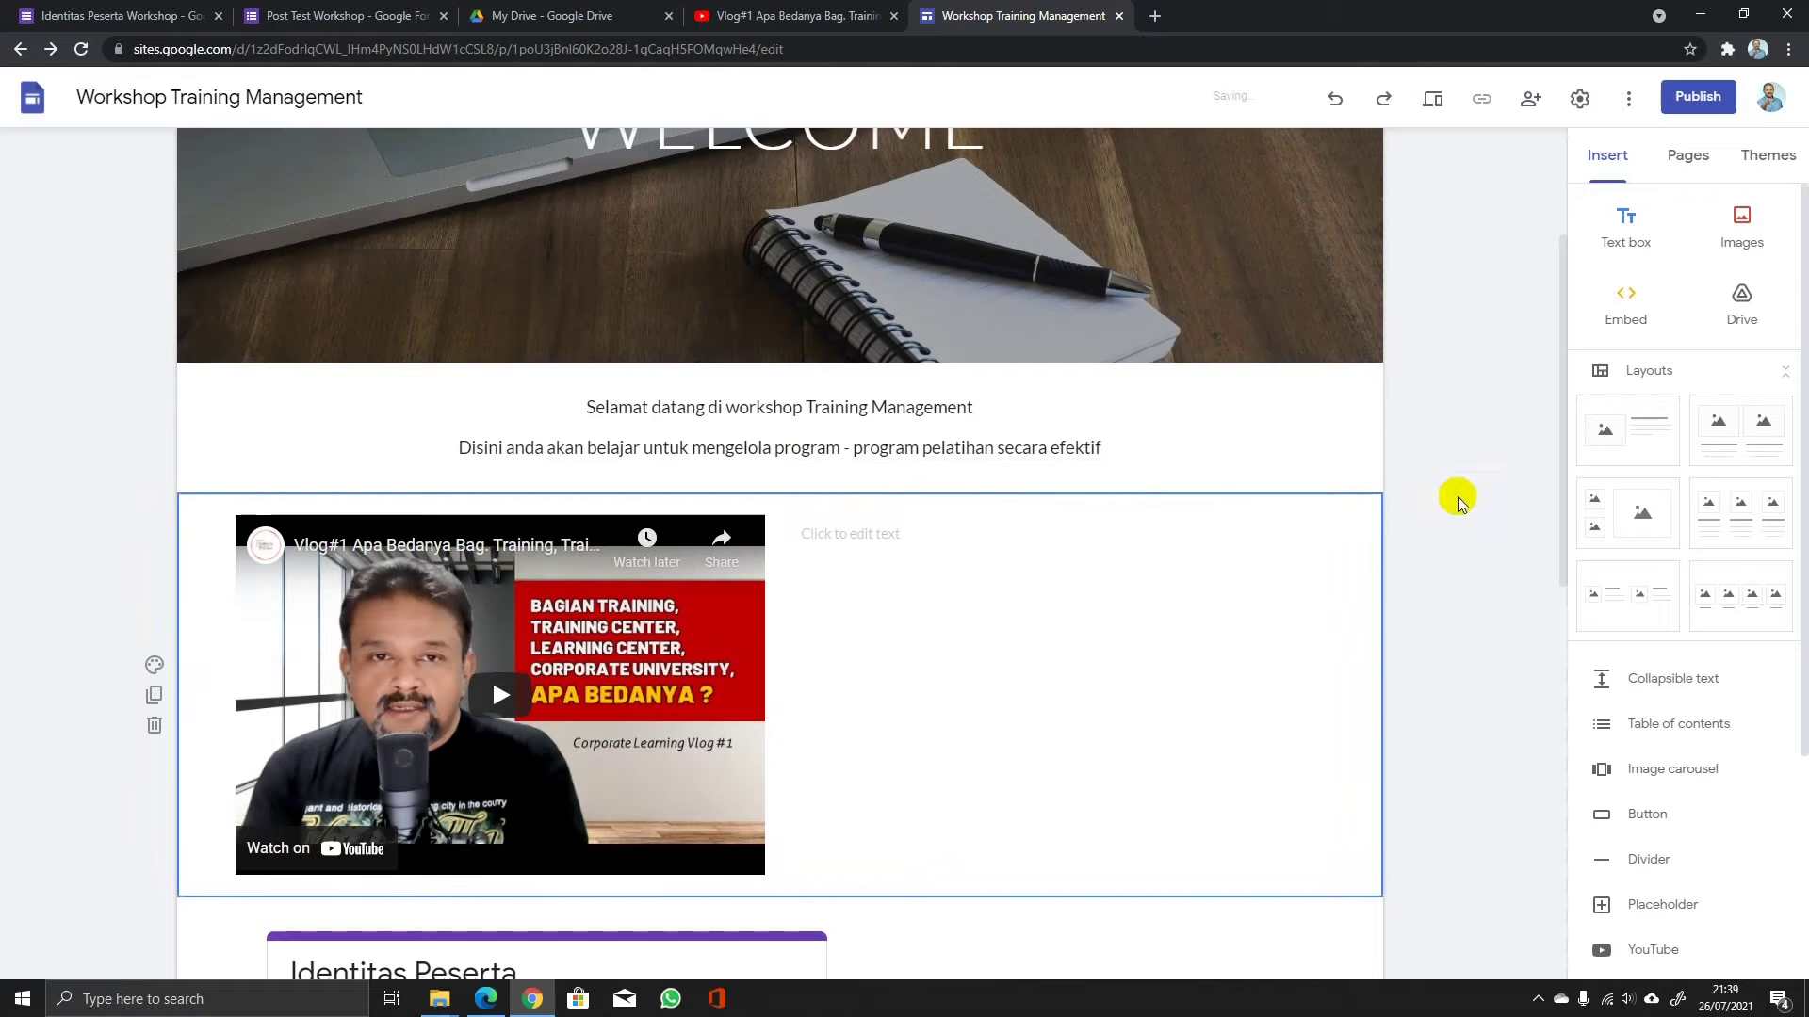
pyautogui.click(930, 516)
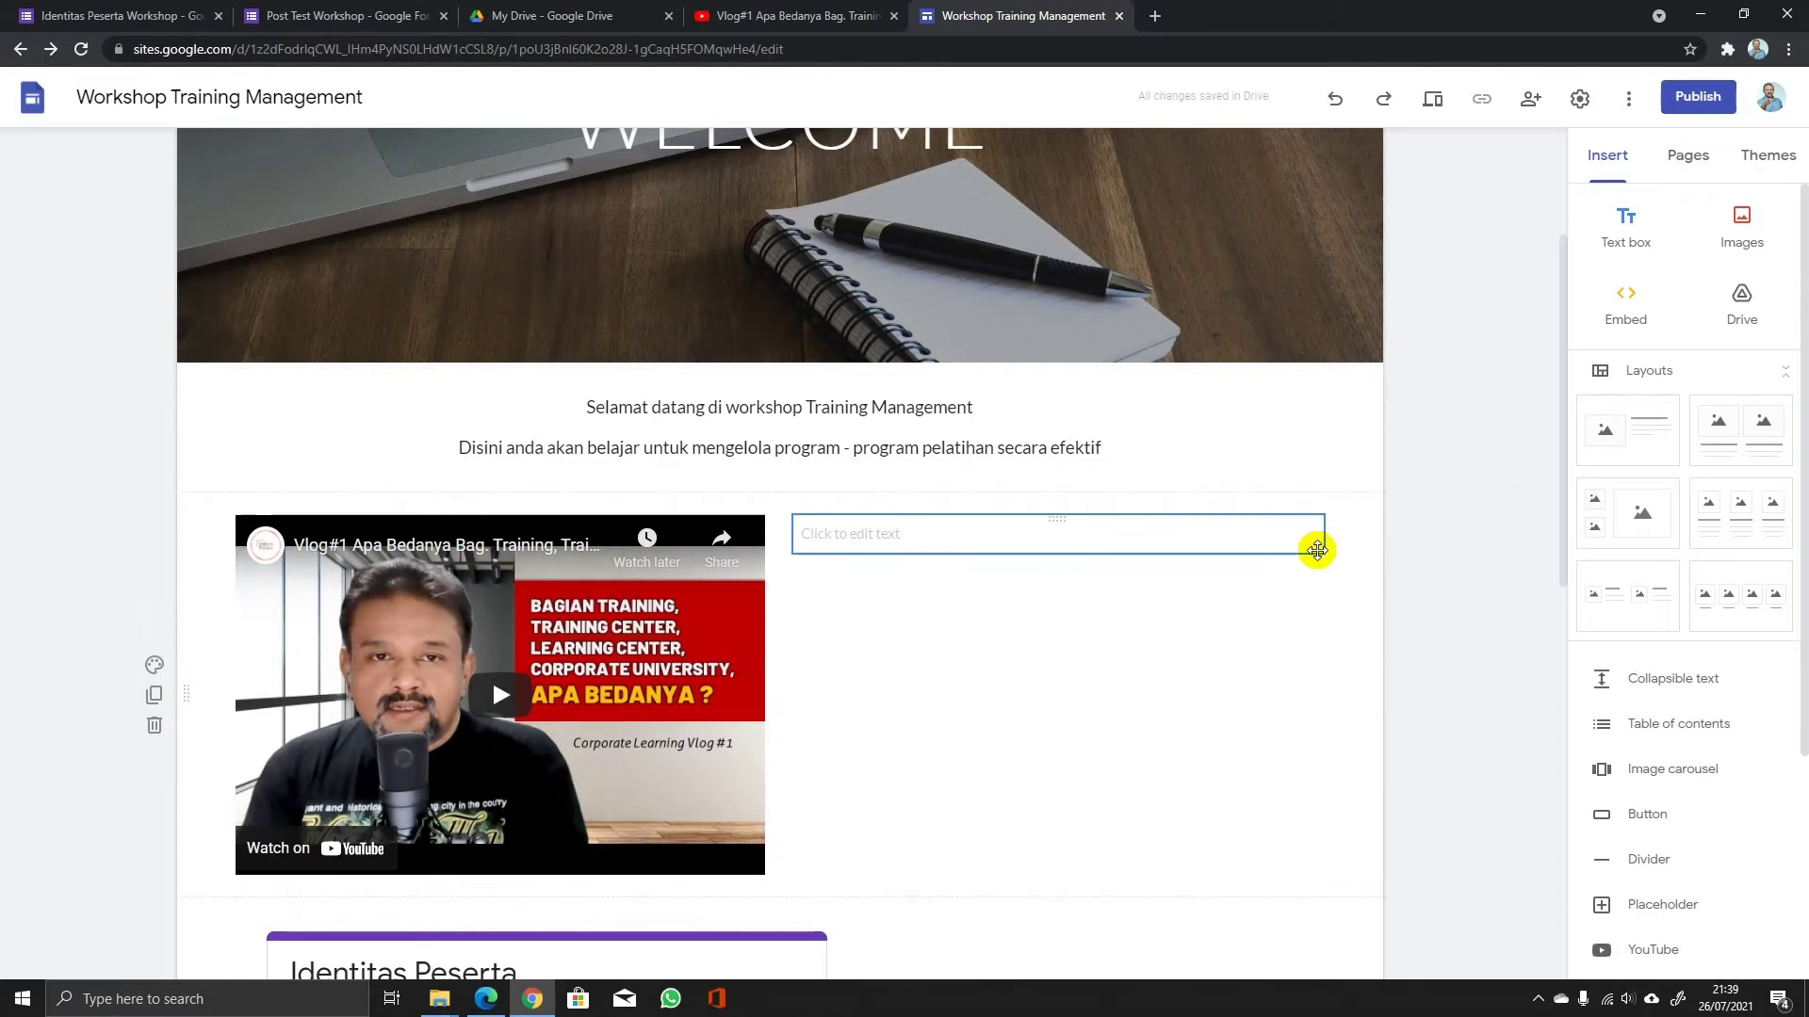
pyautogui.click(1181, 549)
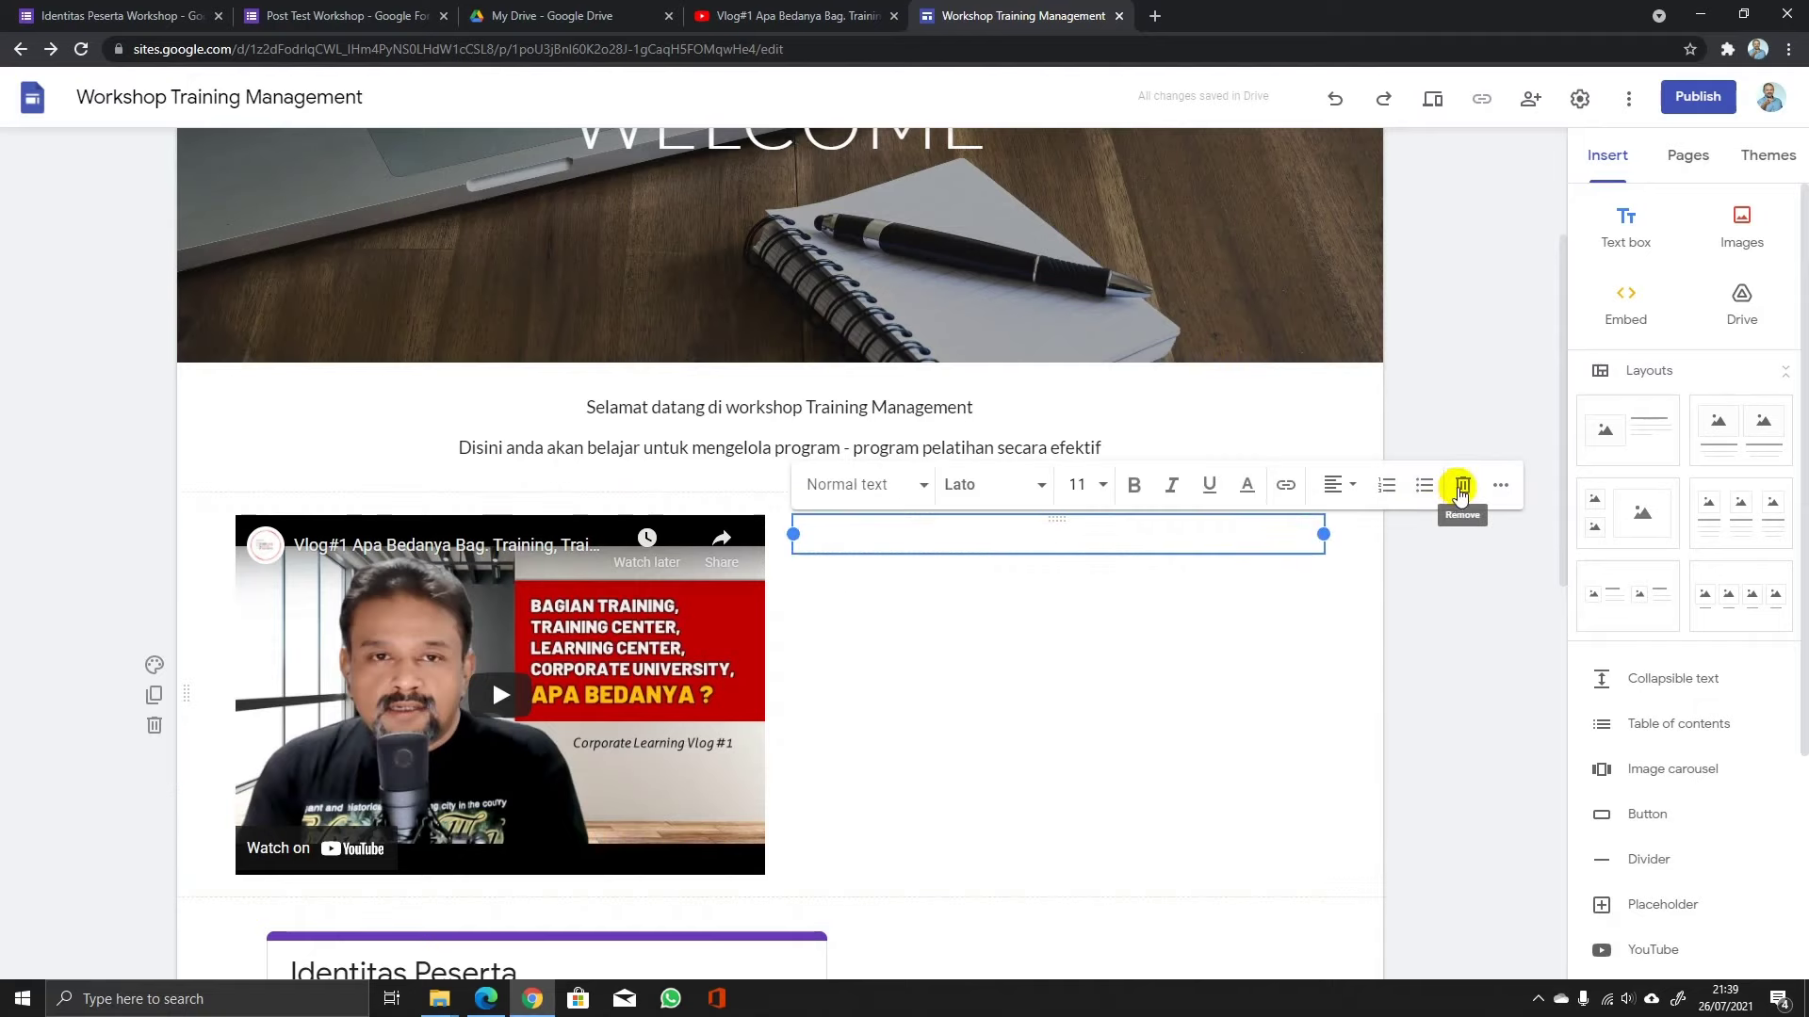
pyautogui.click(1461, 490)
# Move the Identitas Peserta form up into the video's section, to the right of the Vlog#1 video.
pyautogui.scroll(-1, 895, 791)
pyautogui.click(789, 851)
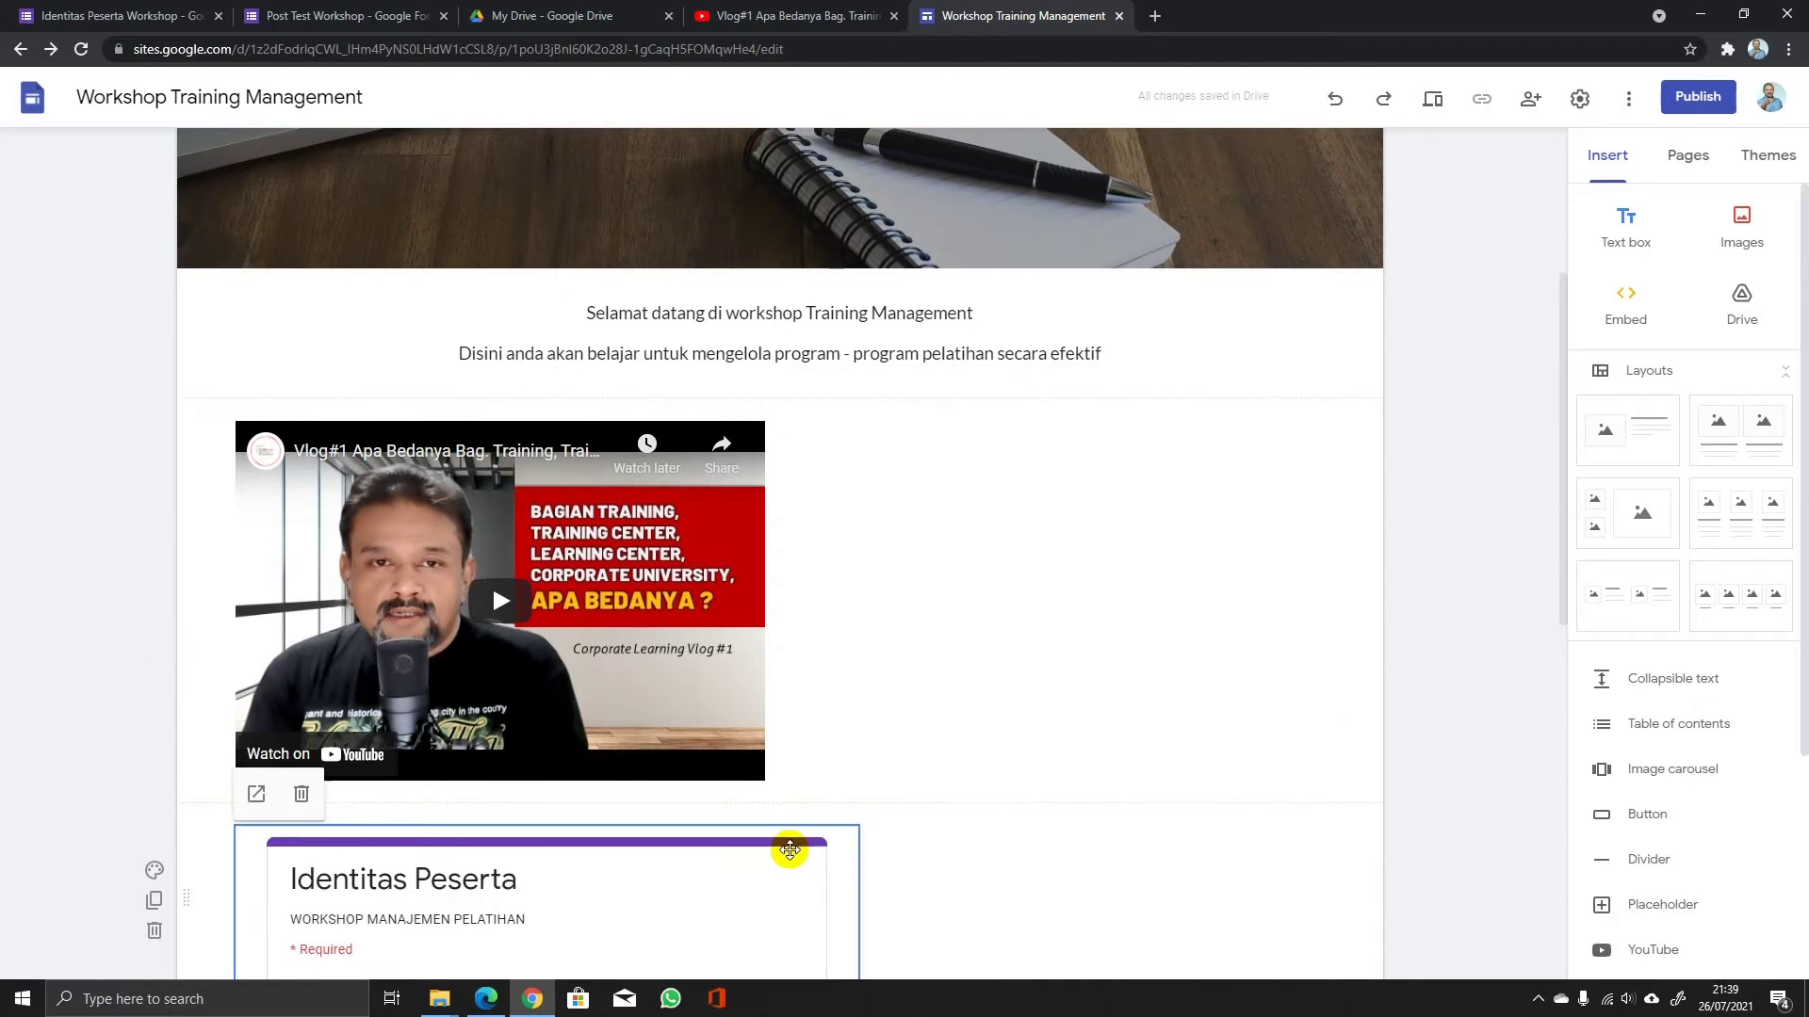
pyautogui.moveTo(790, 850); pyautogui.dragTo(935, 409)
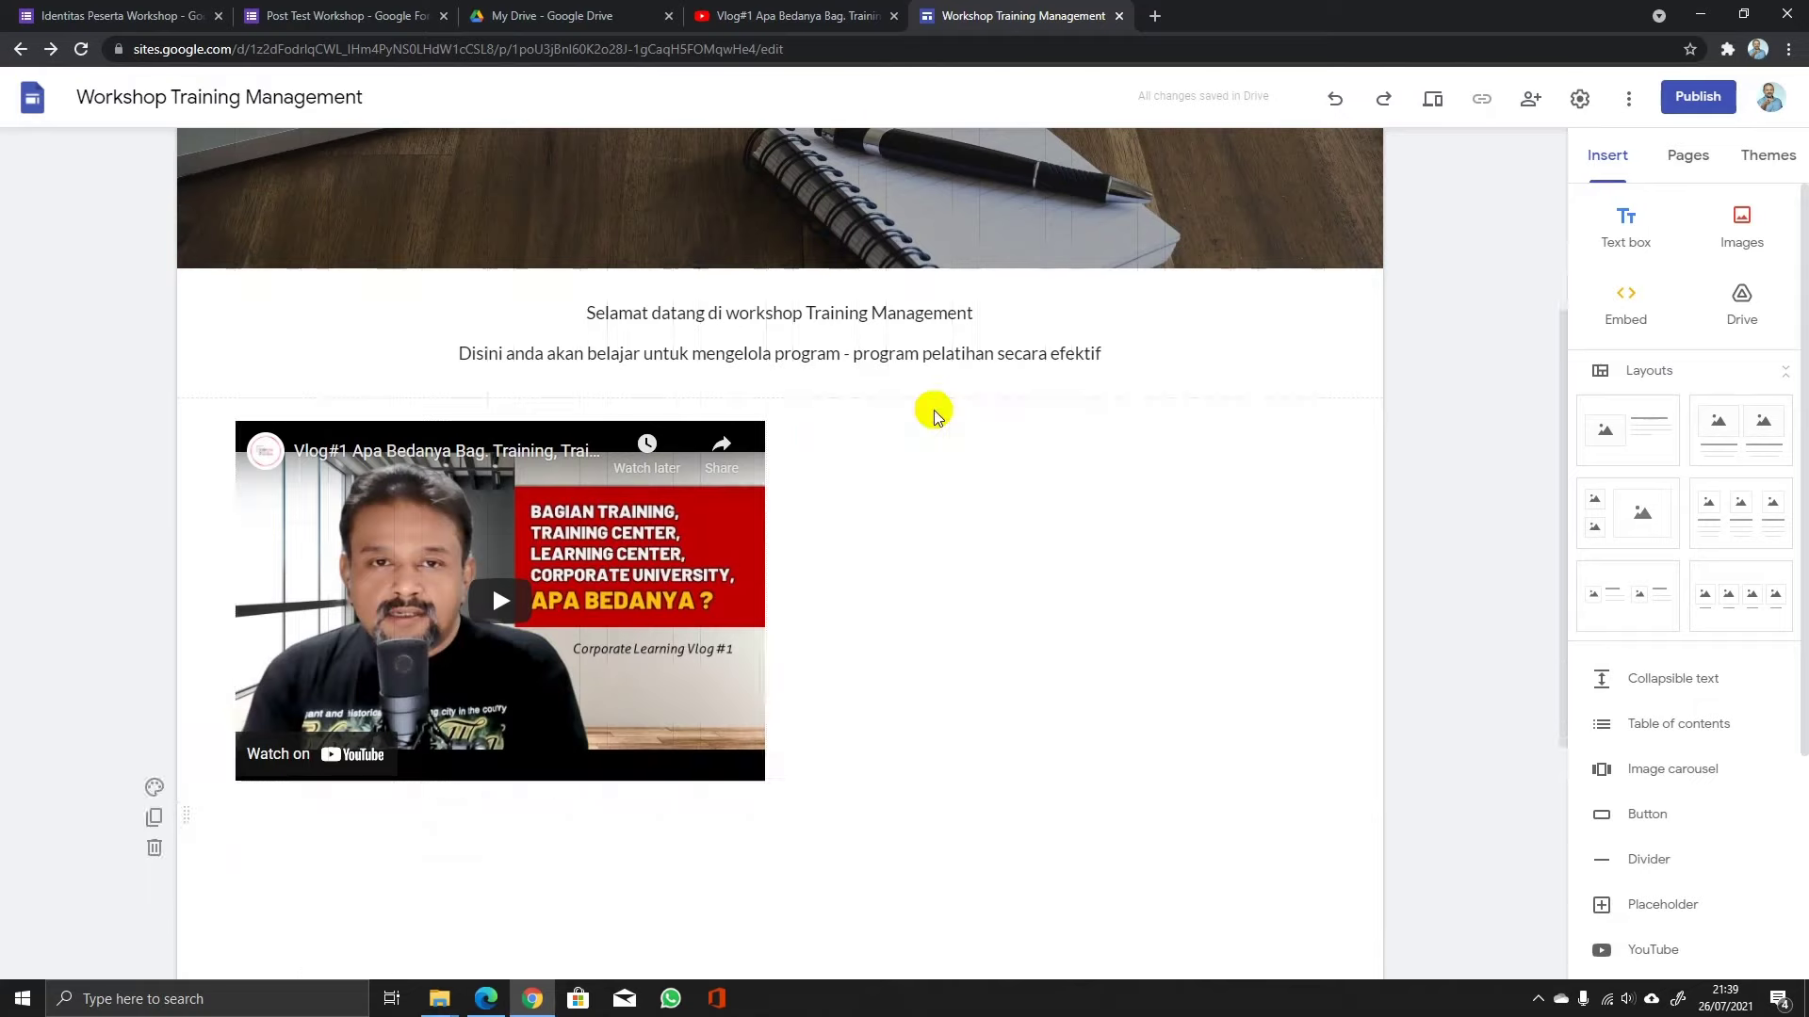
# Extend the lower edge of the Identitas Peserta form slightly so the whole form fits without being cut off.
pyautogui.scroll(-1, 937, 633)
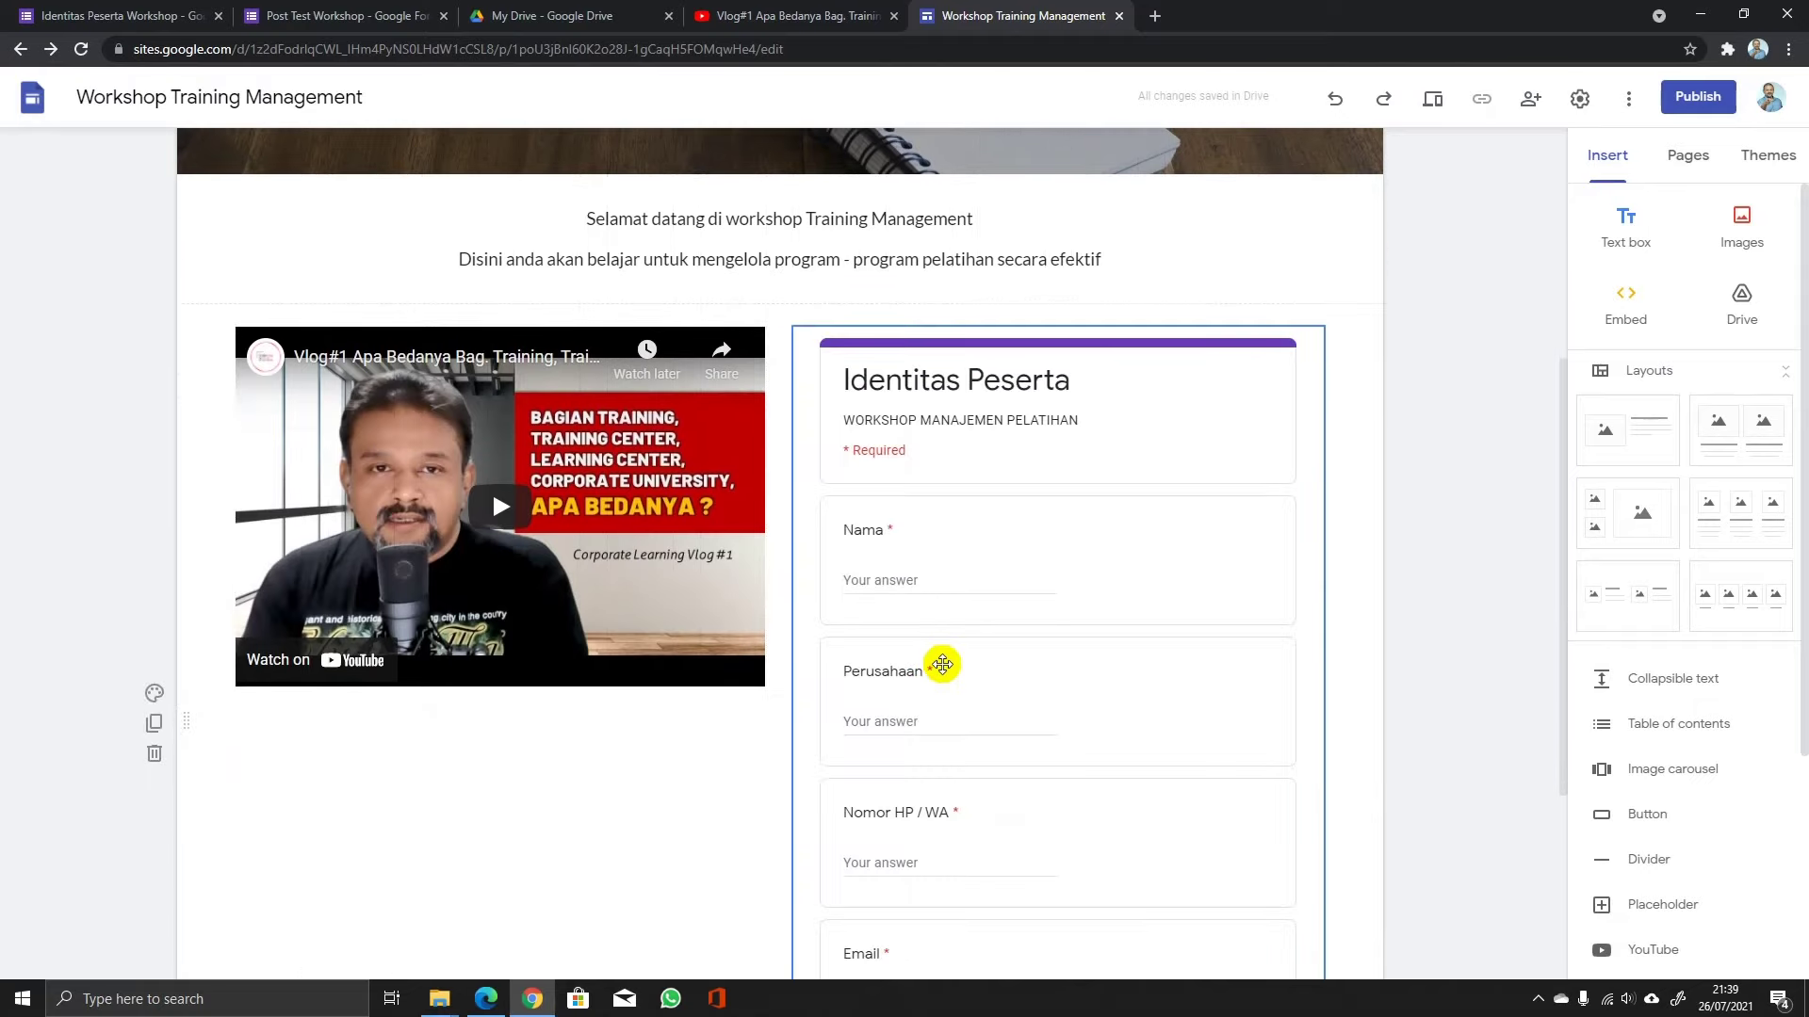
pyautogui.scroll(-2, 942, 665)
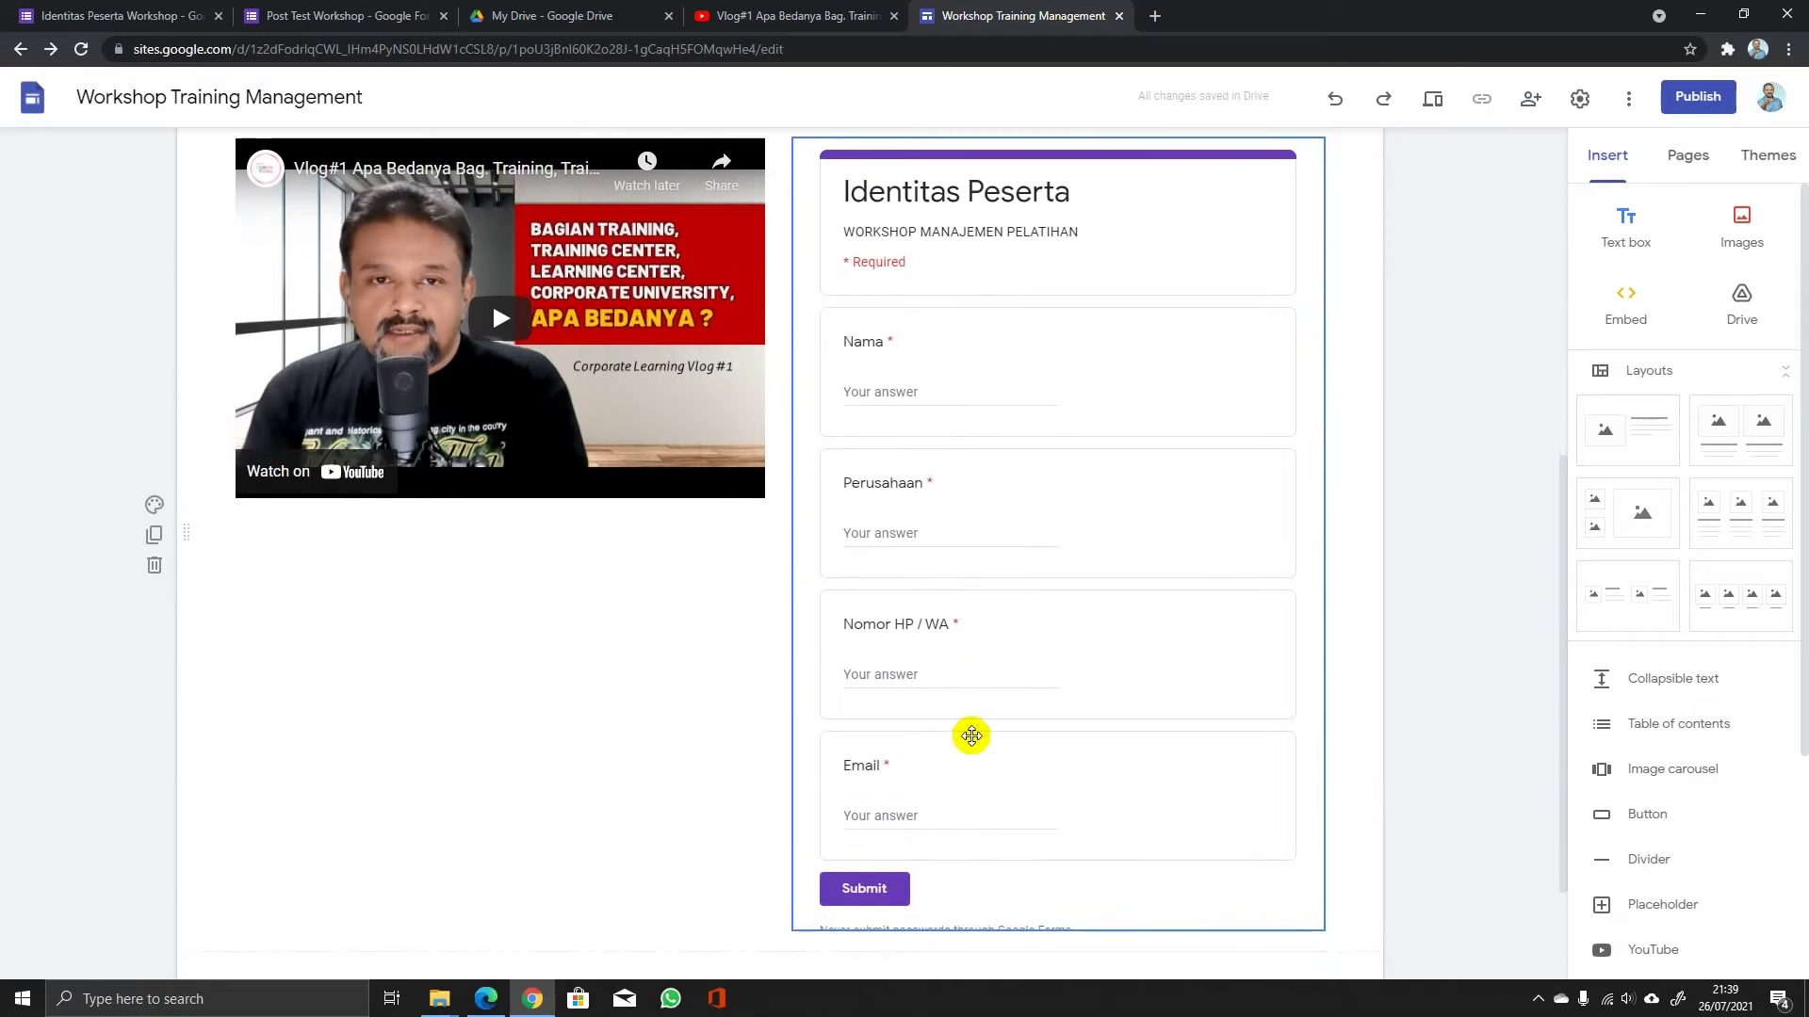
pyautogui.scroll(-1, 989, 801)
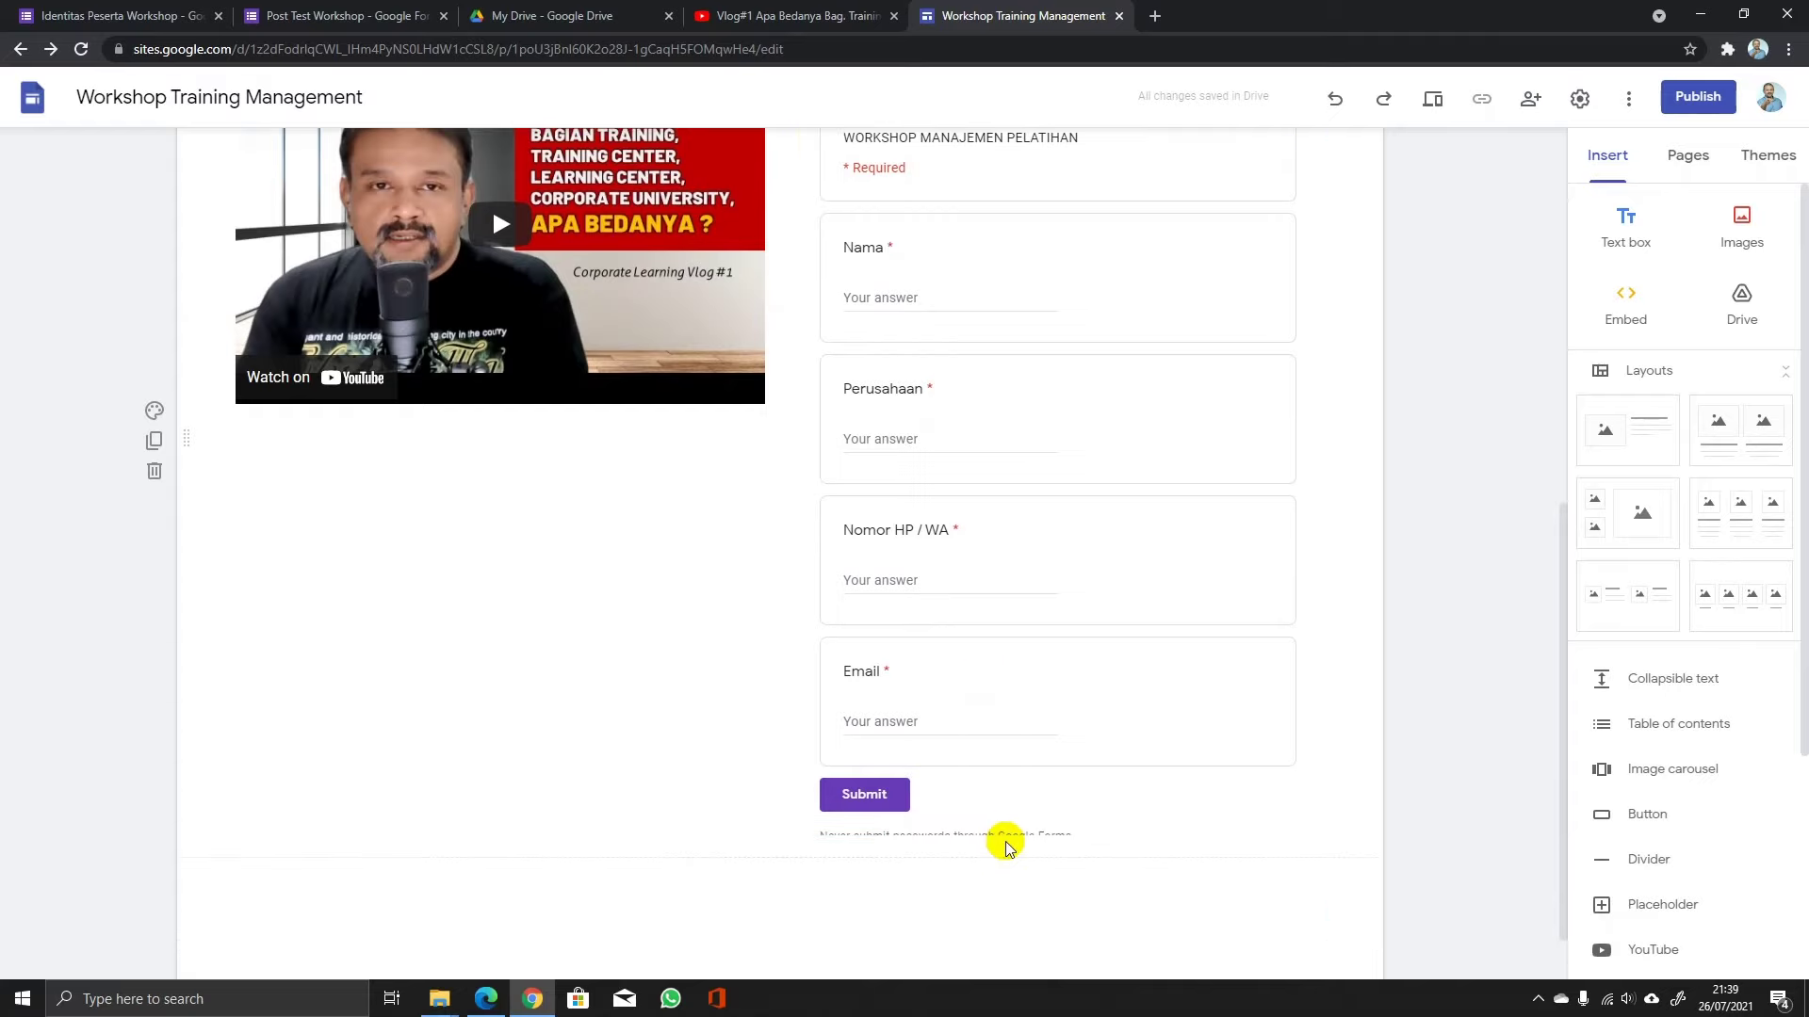
pyautogui.click(1021, 796)
pyautogui.moveTo(1059, 838); pyautogui.dragTo(1068, 841)
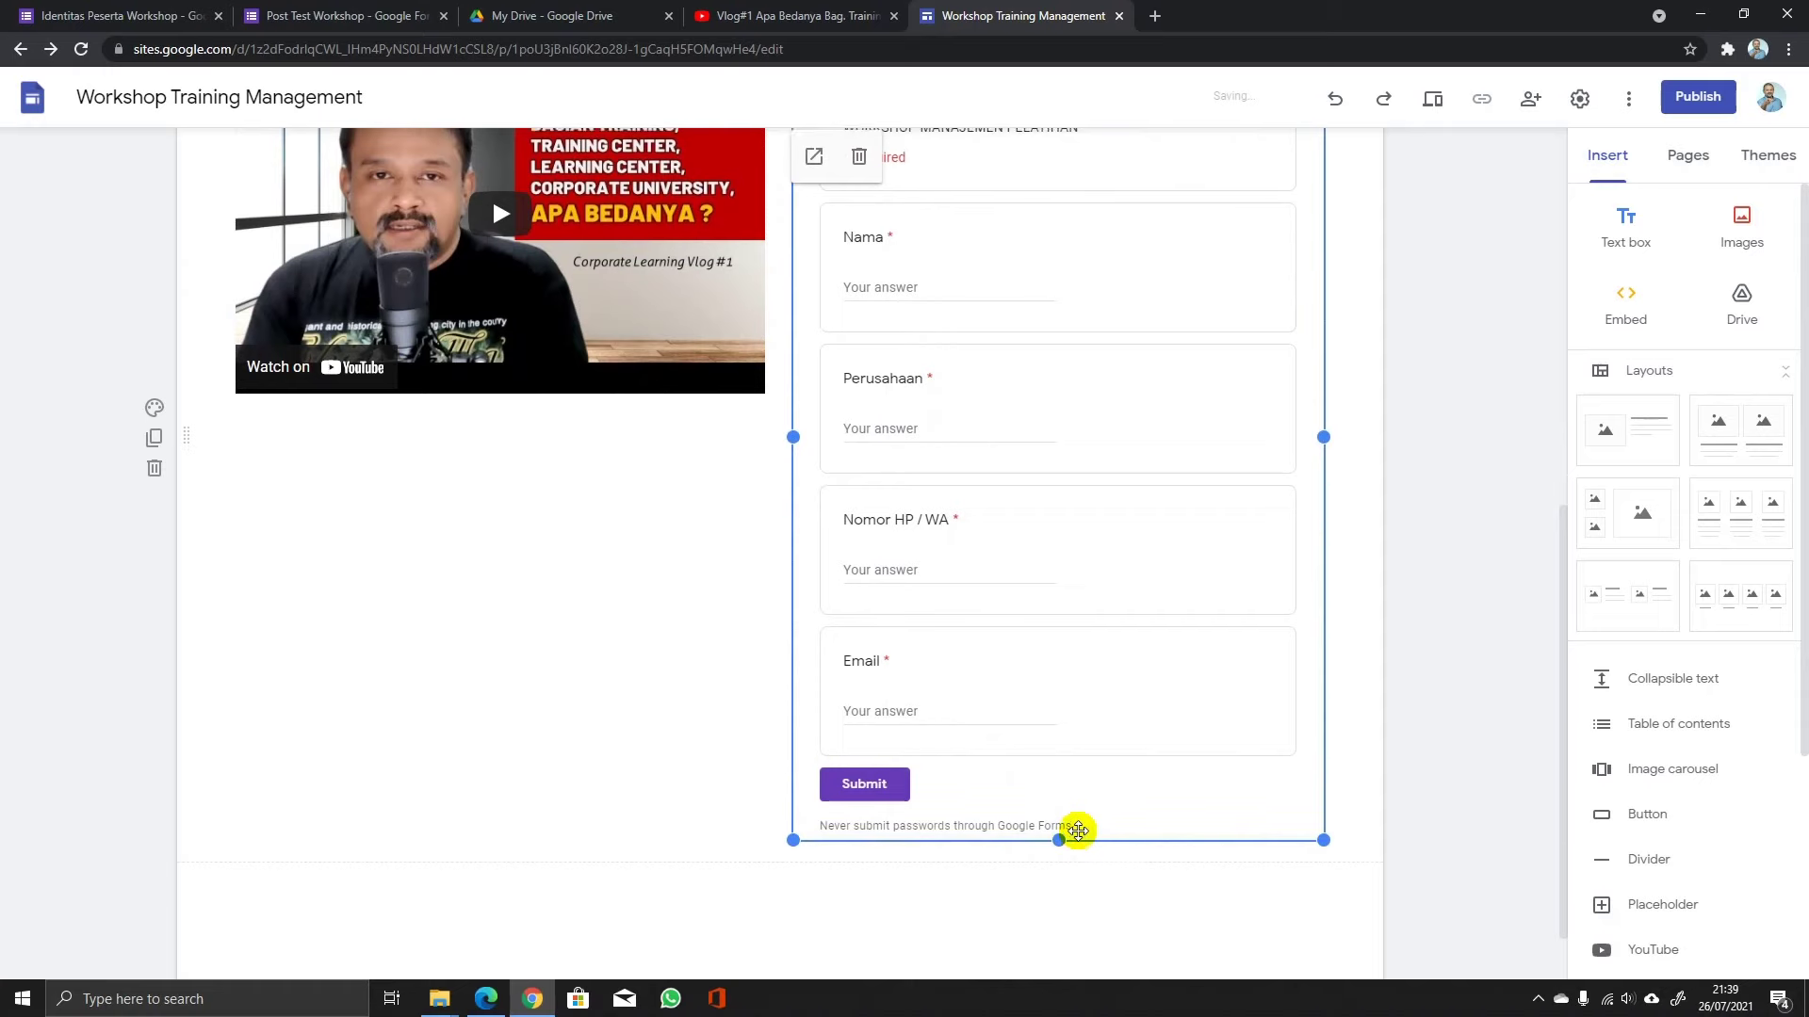
# Shorten the Identitas Peserta form from its lower edge to match the height of the adjacent video.
pyautogui.scroll(3, 1079, 831)
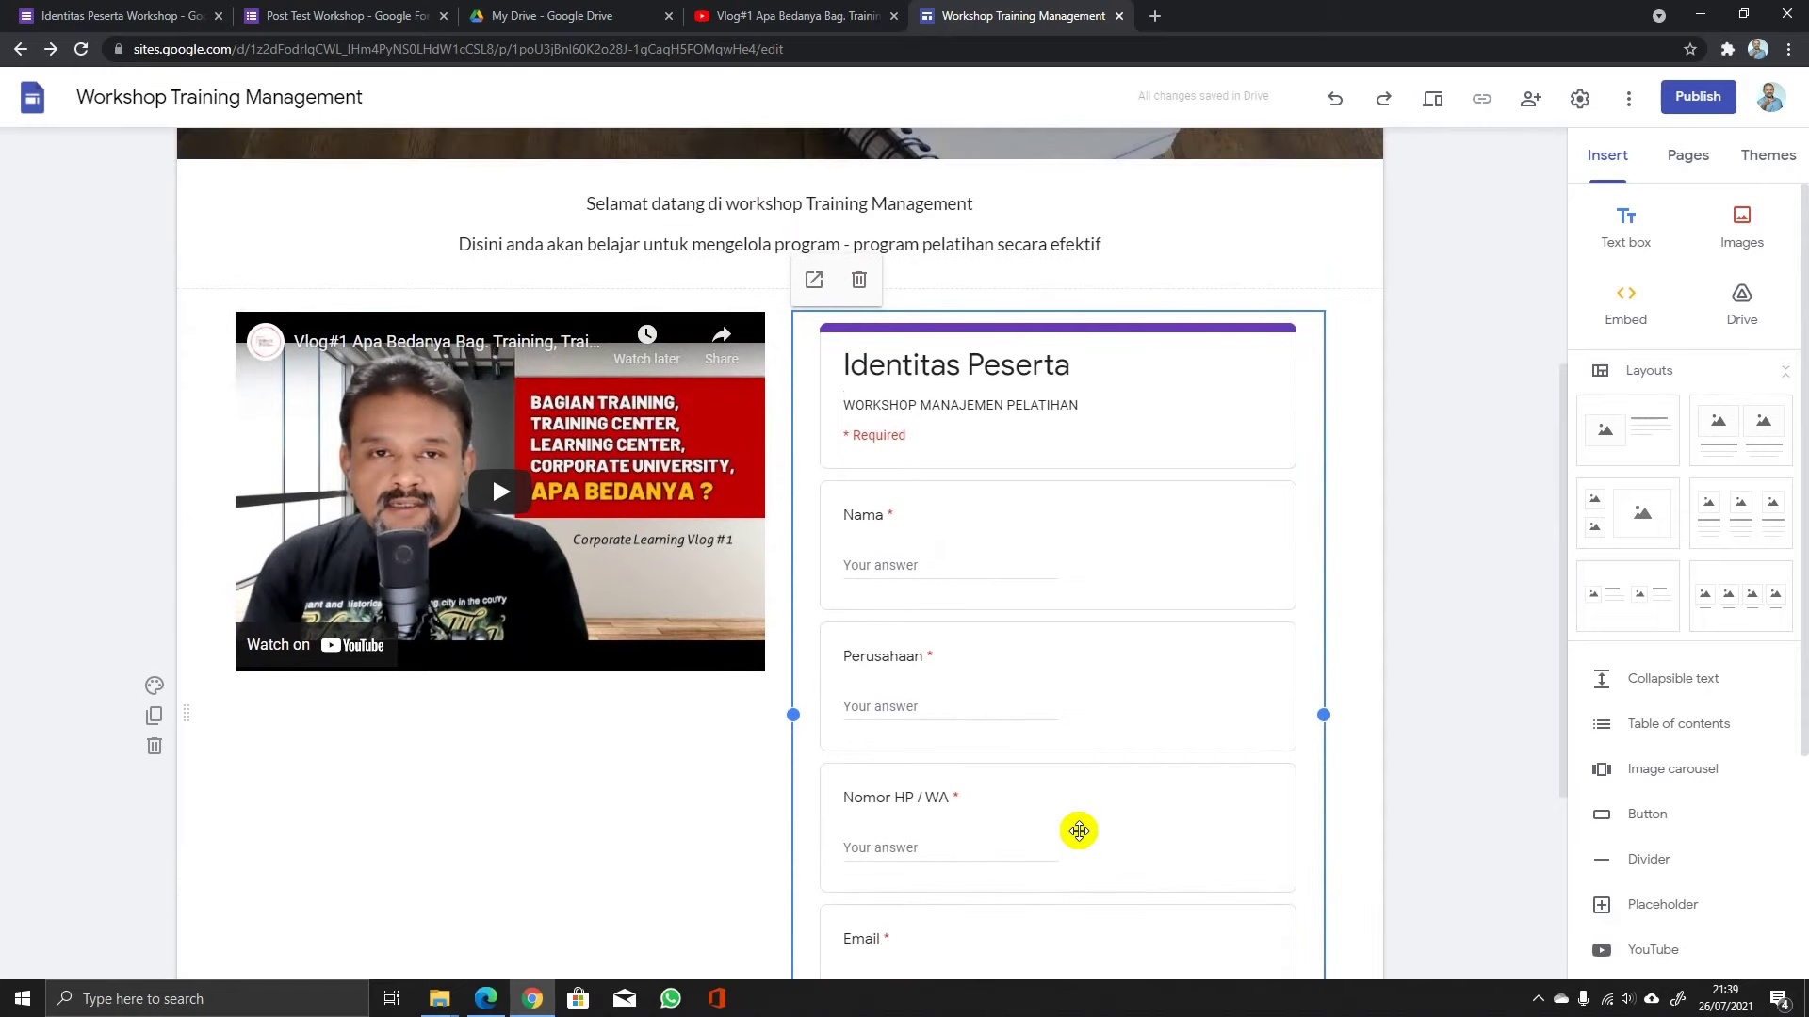
pyautogui.scroll(-2, 1079, 831)
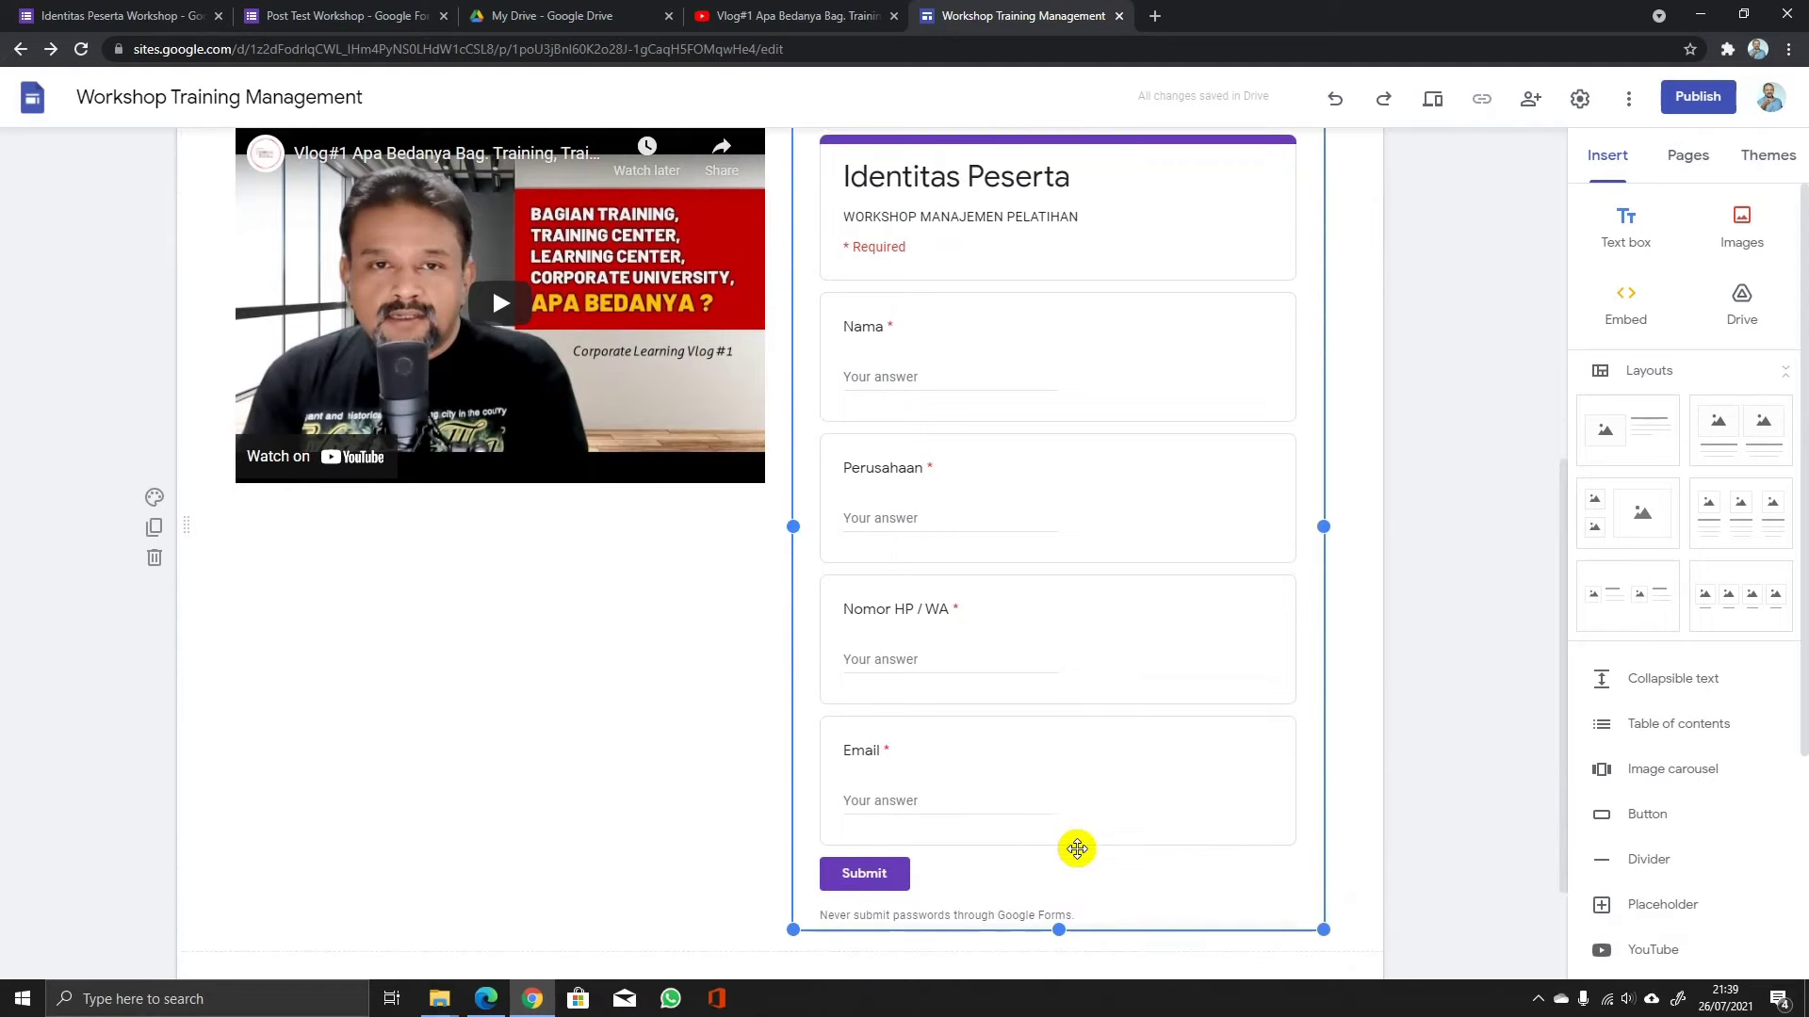
pyautogui.moveTo(1059, 927); pyautogui.dragTo(1049, 671)
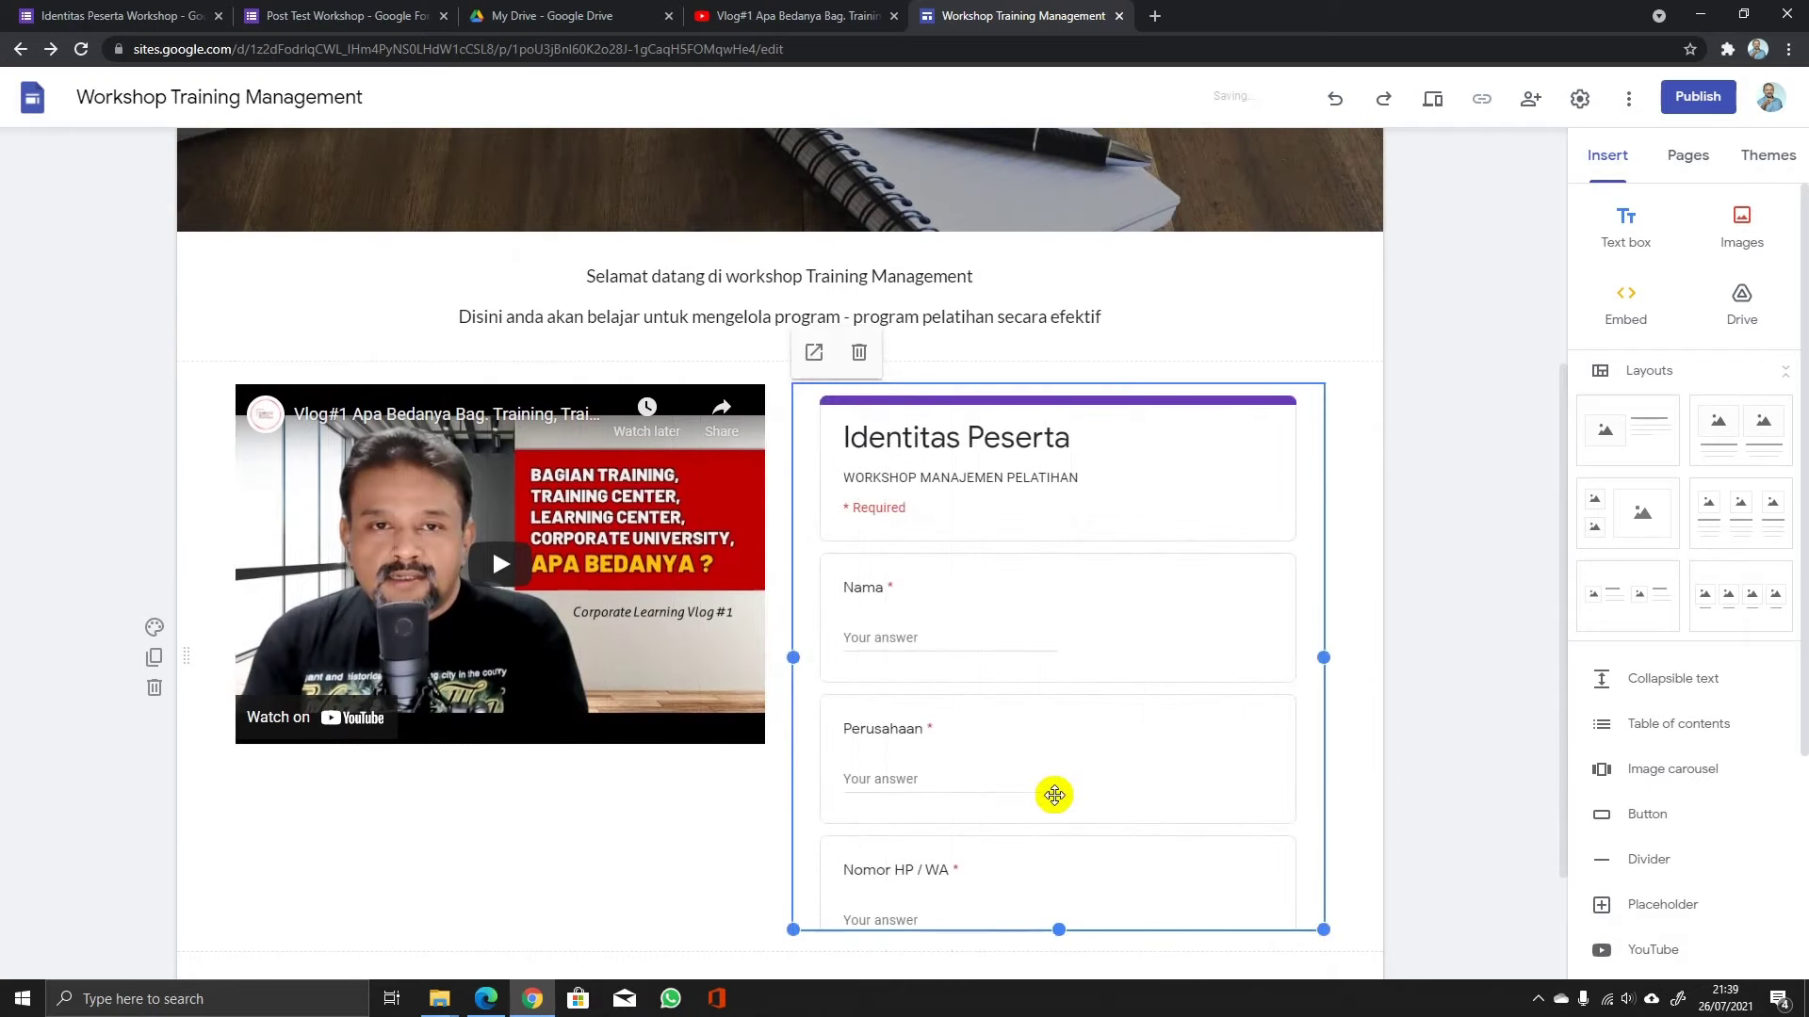
pyautogui.moveTo(1058, 928); pyautogui.dragTo(1034, 754)
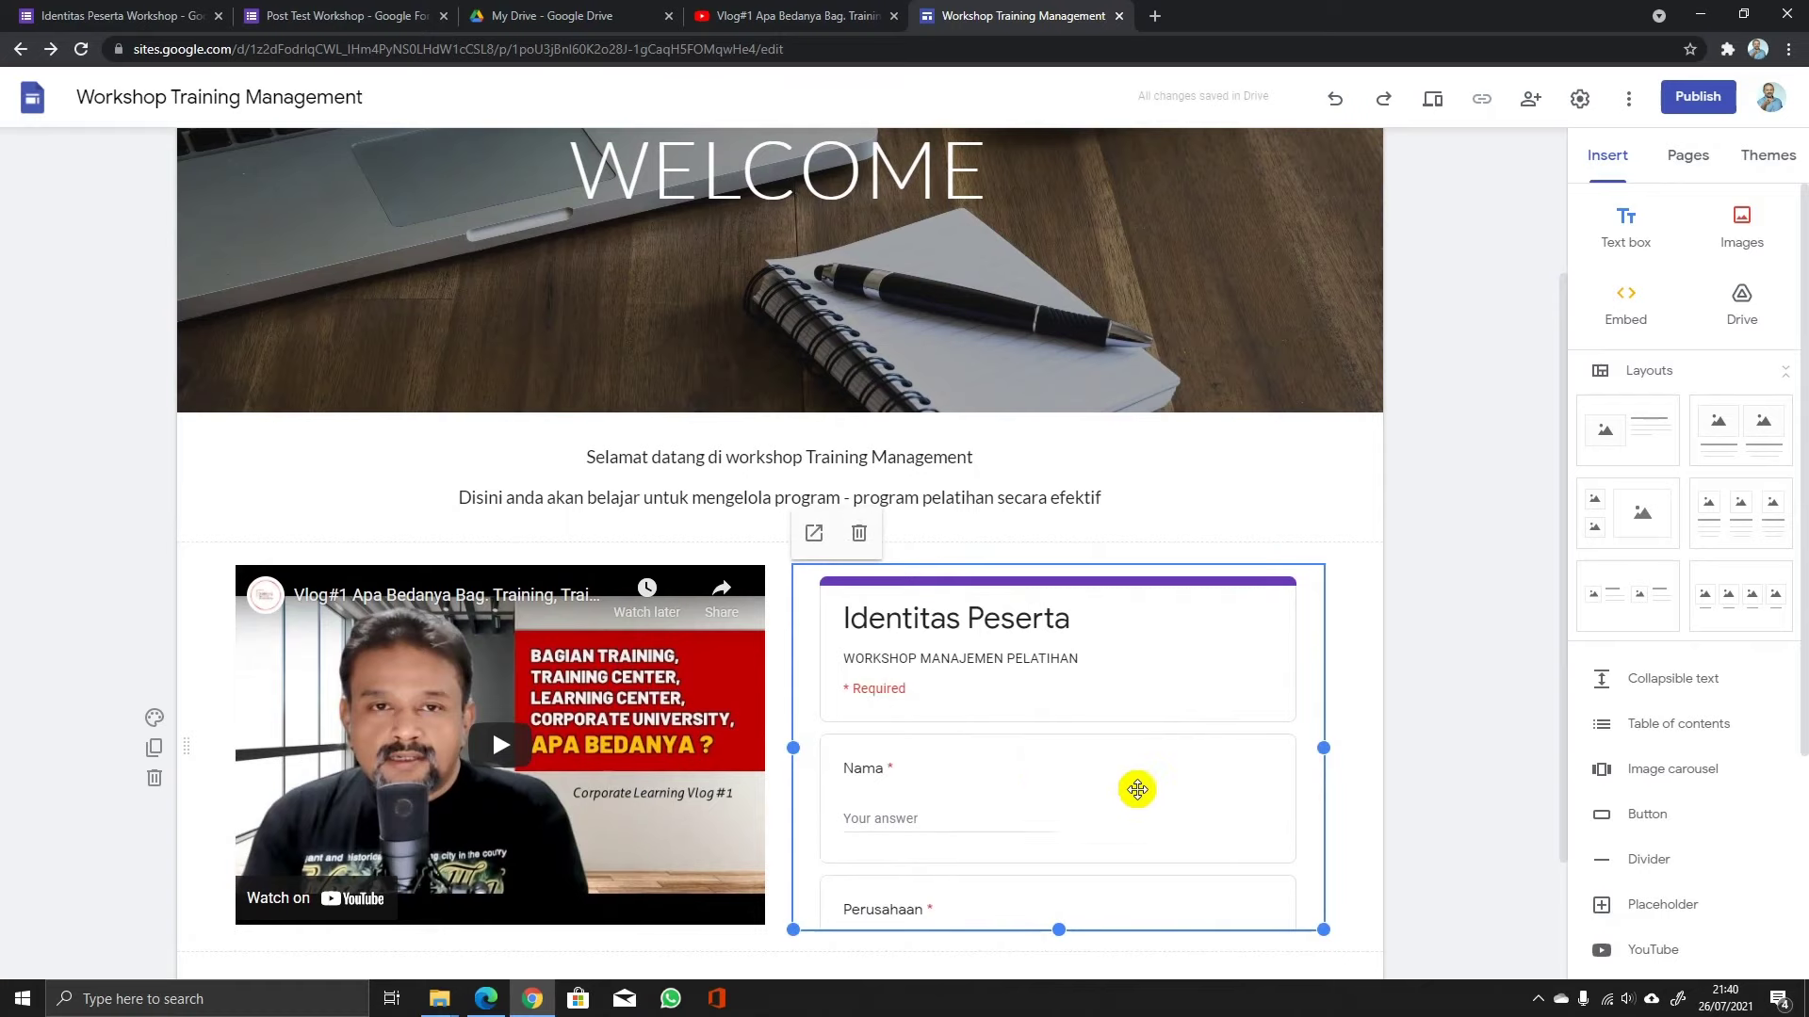
pyautogui.click(1402, 832)
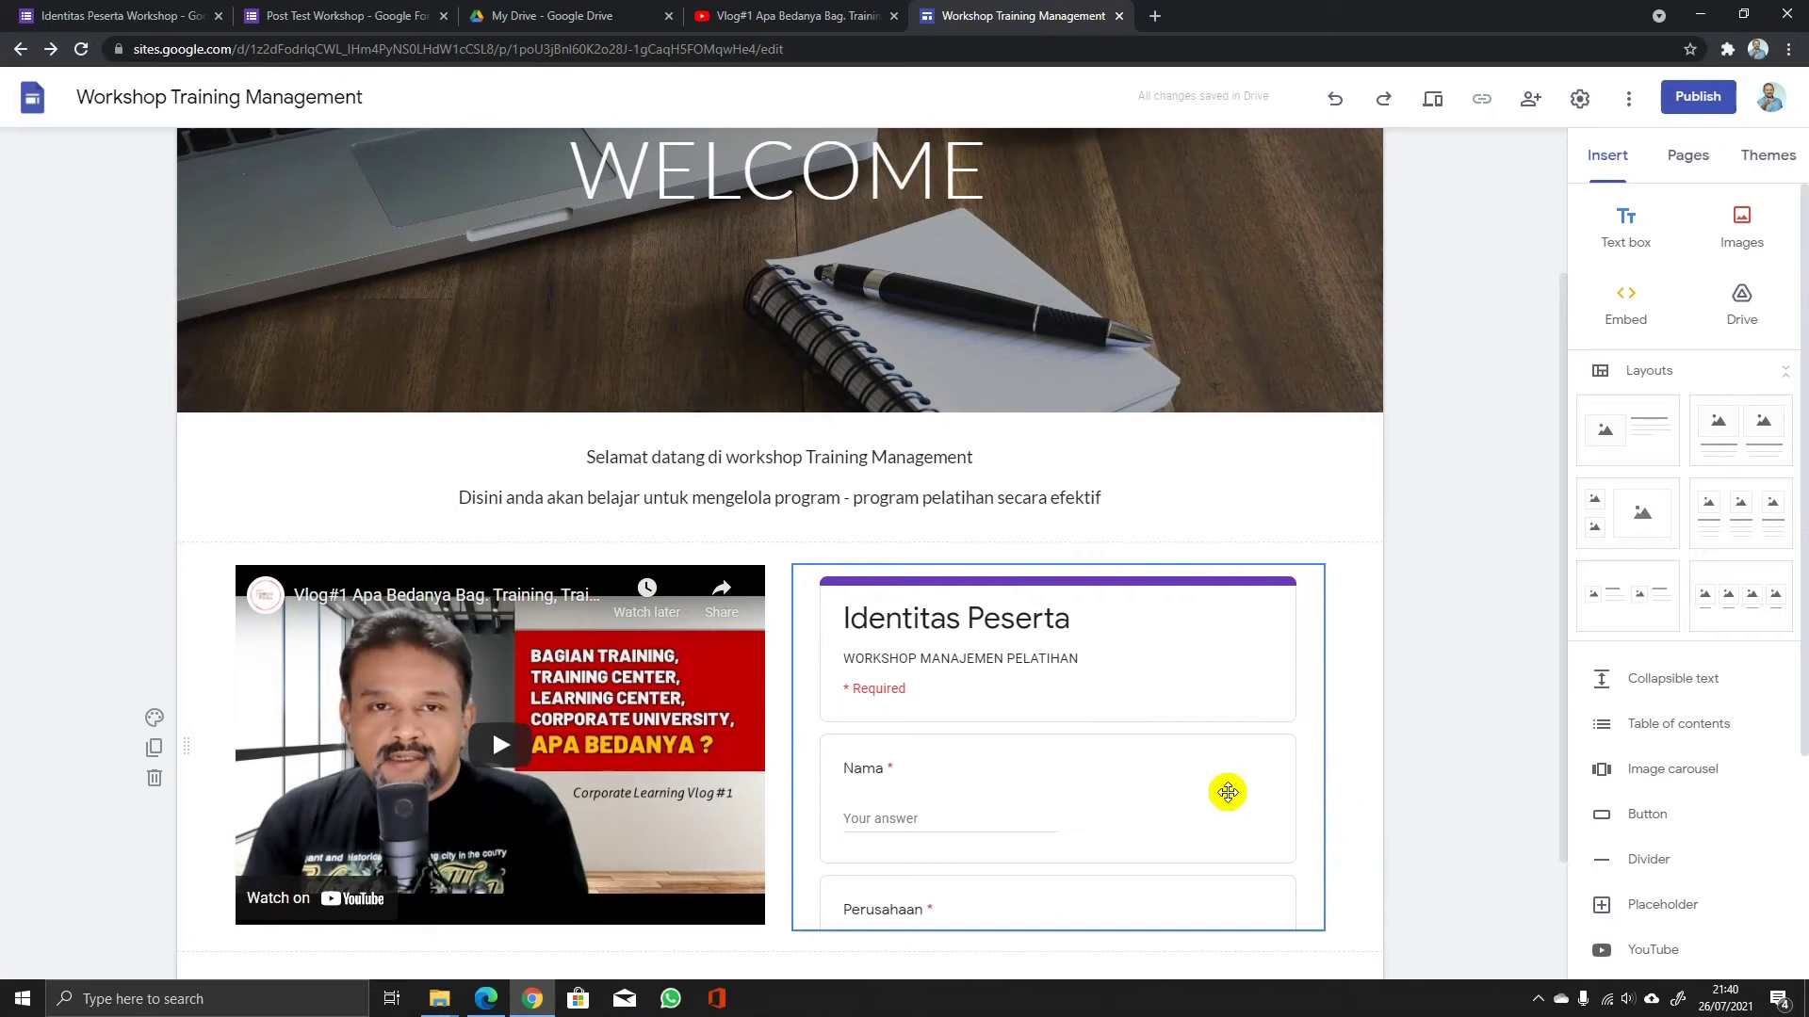
# Insert an empty text box as a spacer between the WELCOME header and the welcome lines.
pyautogui.scroll(2, 1227, 796)
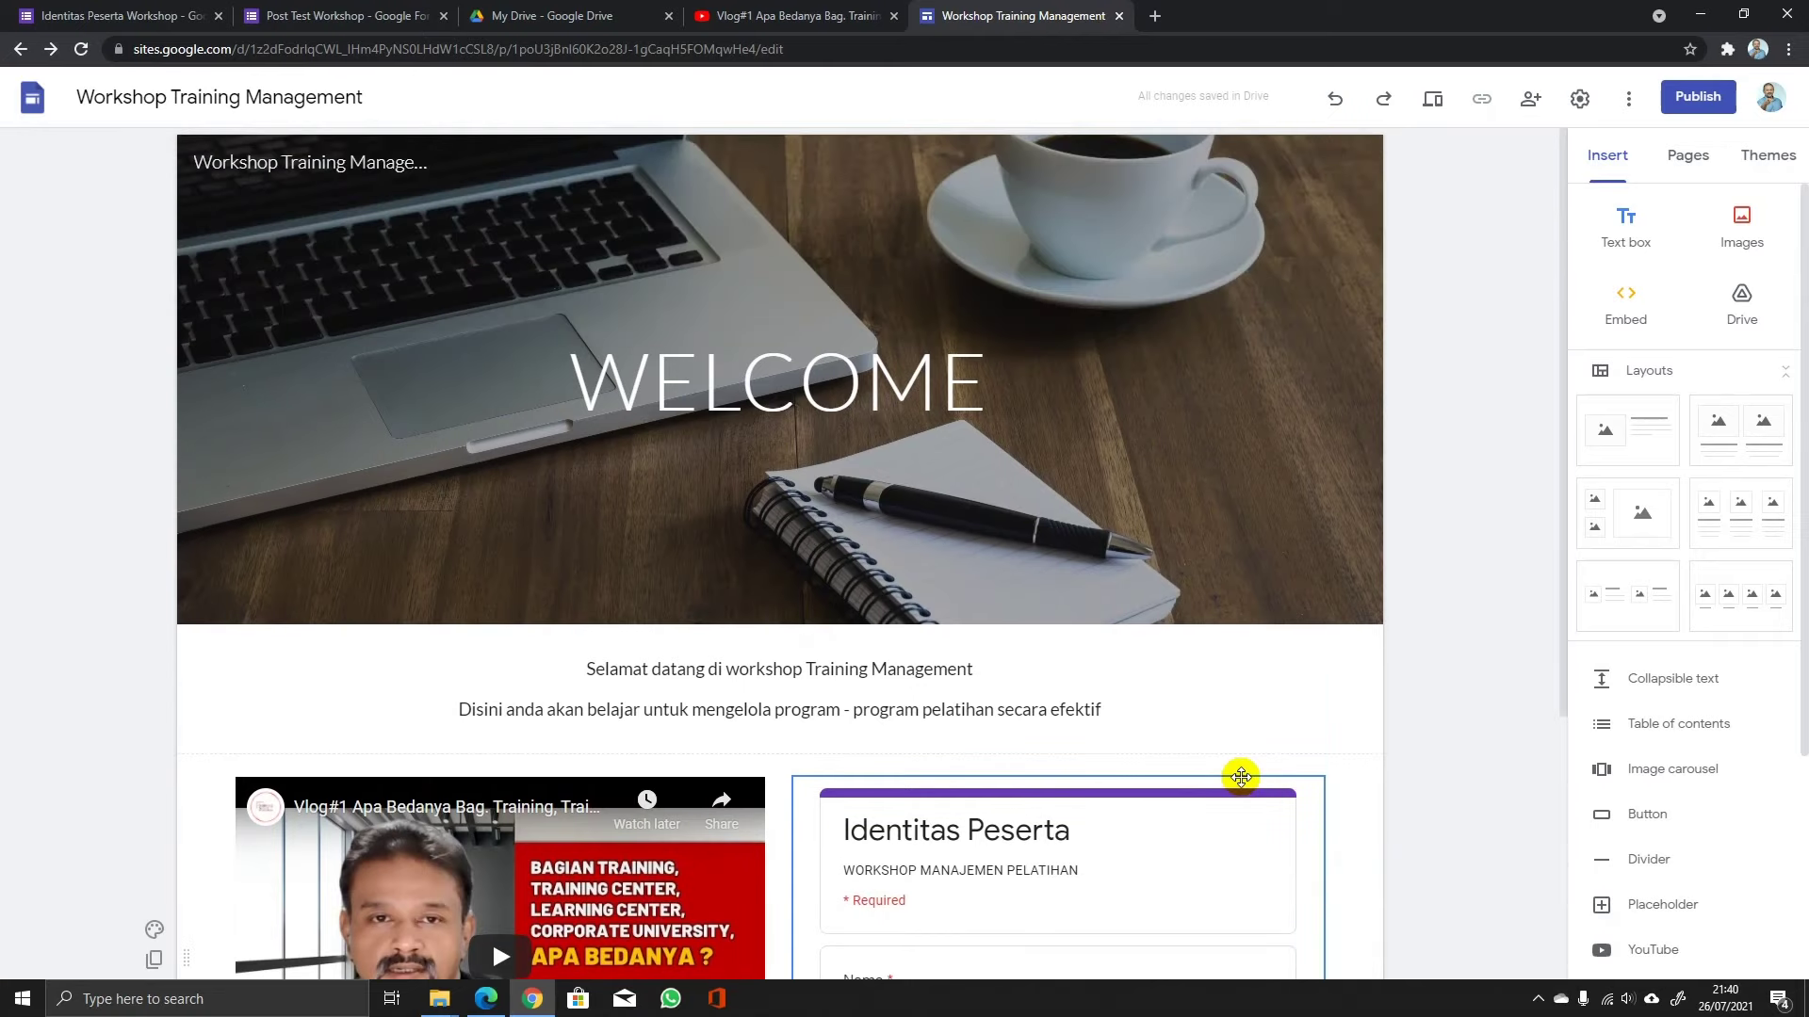
pyautogui.click(1116, 711)
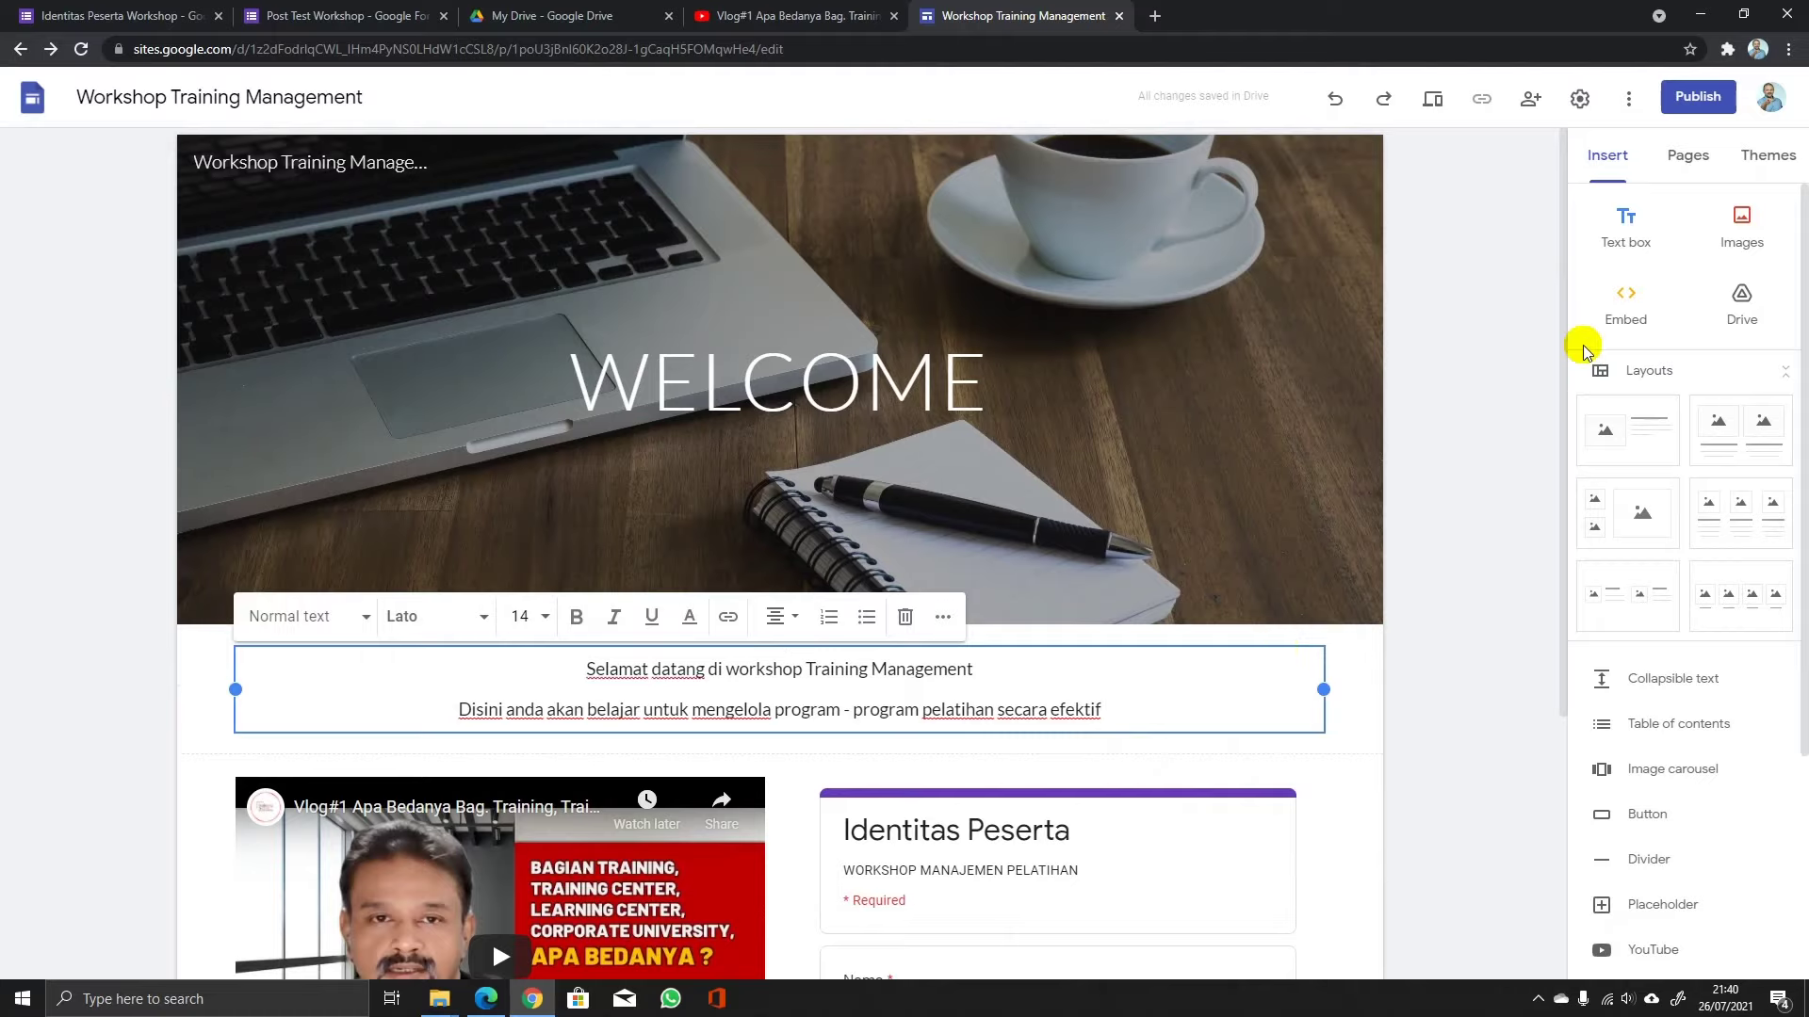
pyautogui.click(1626, 230)
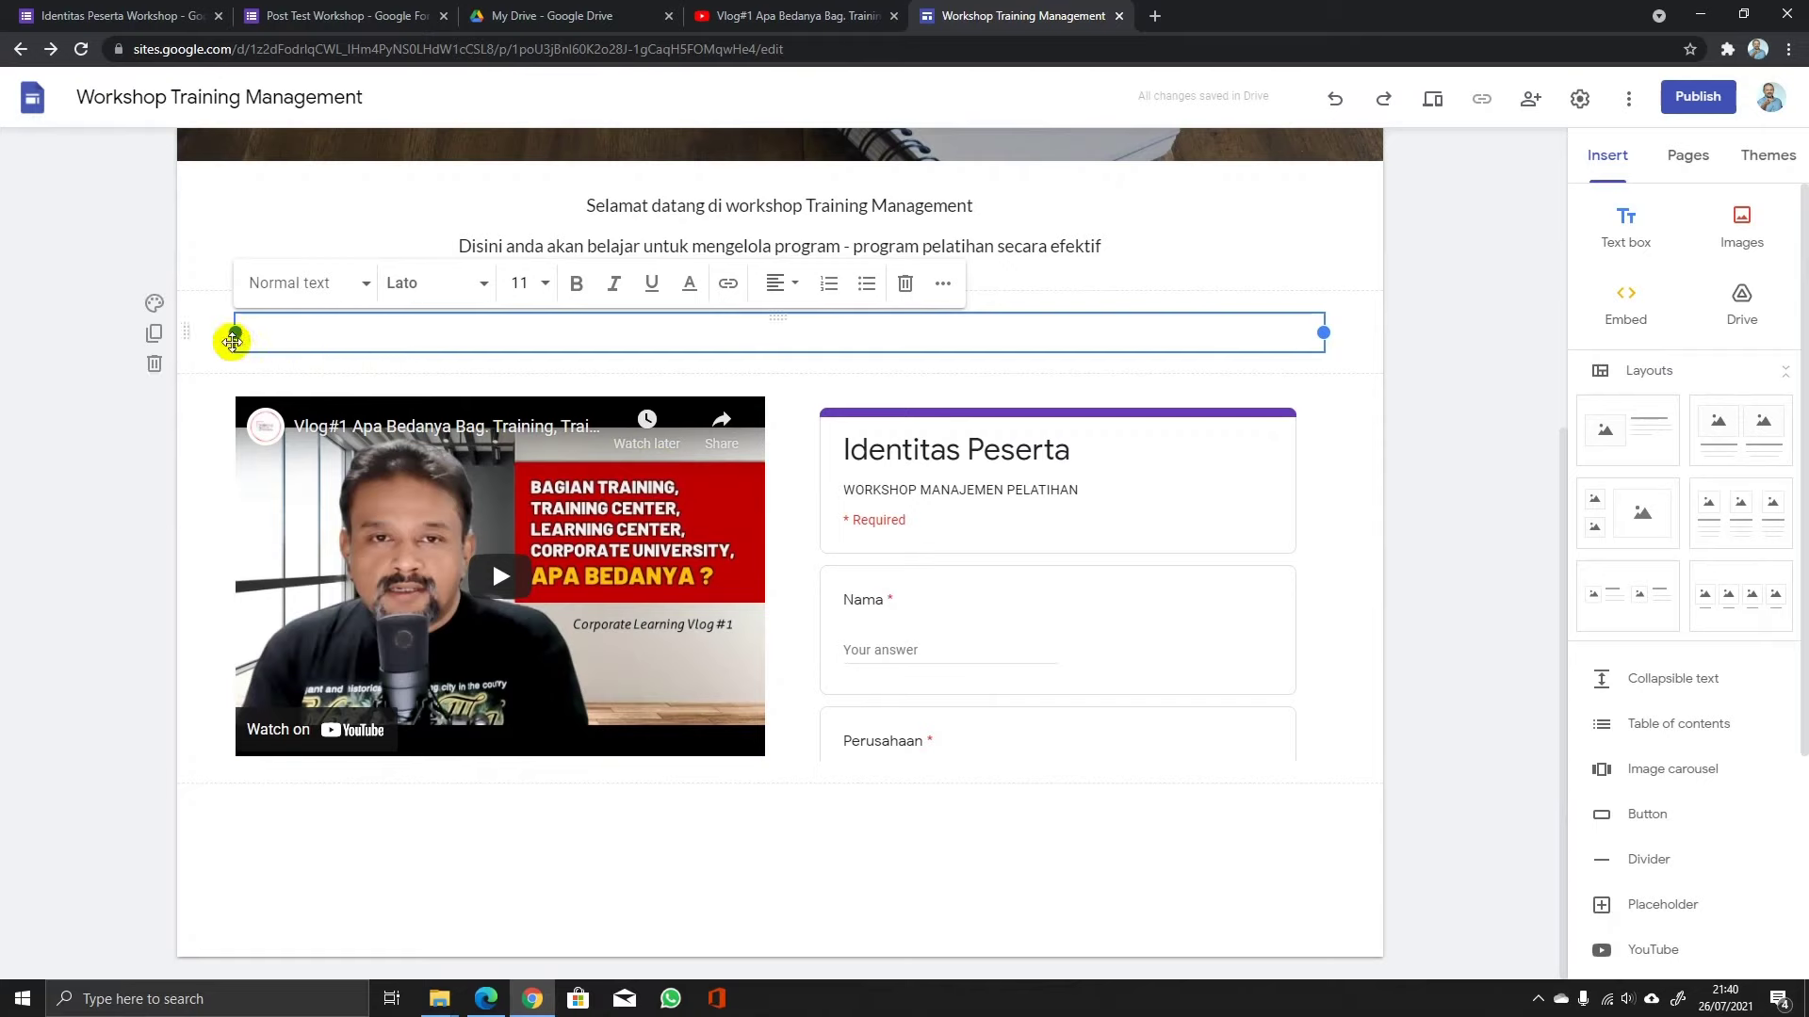
pyautogui.moveTo(178, 337); pyautogui.dragTo(189, 664)
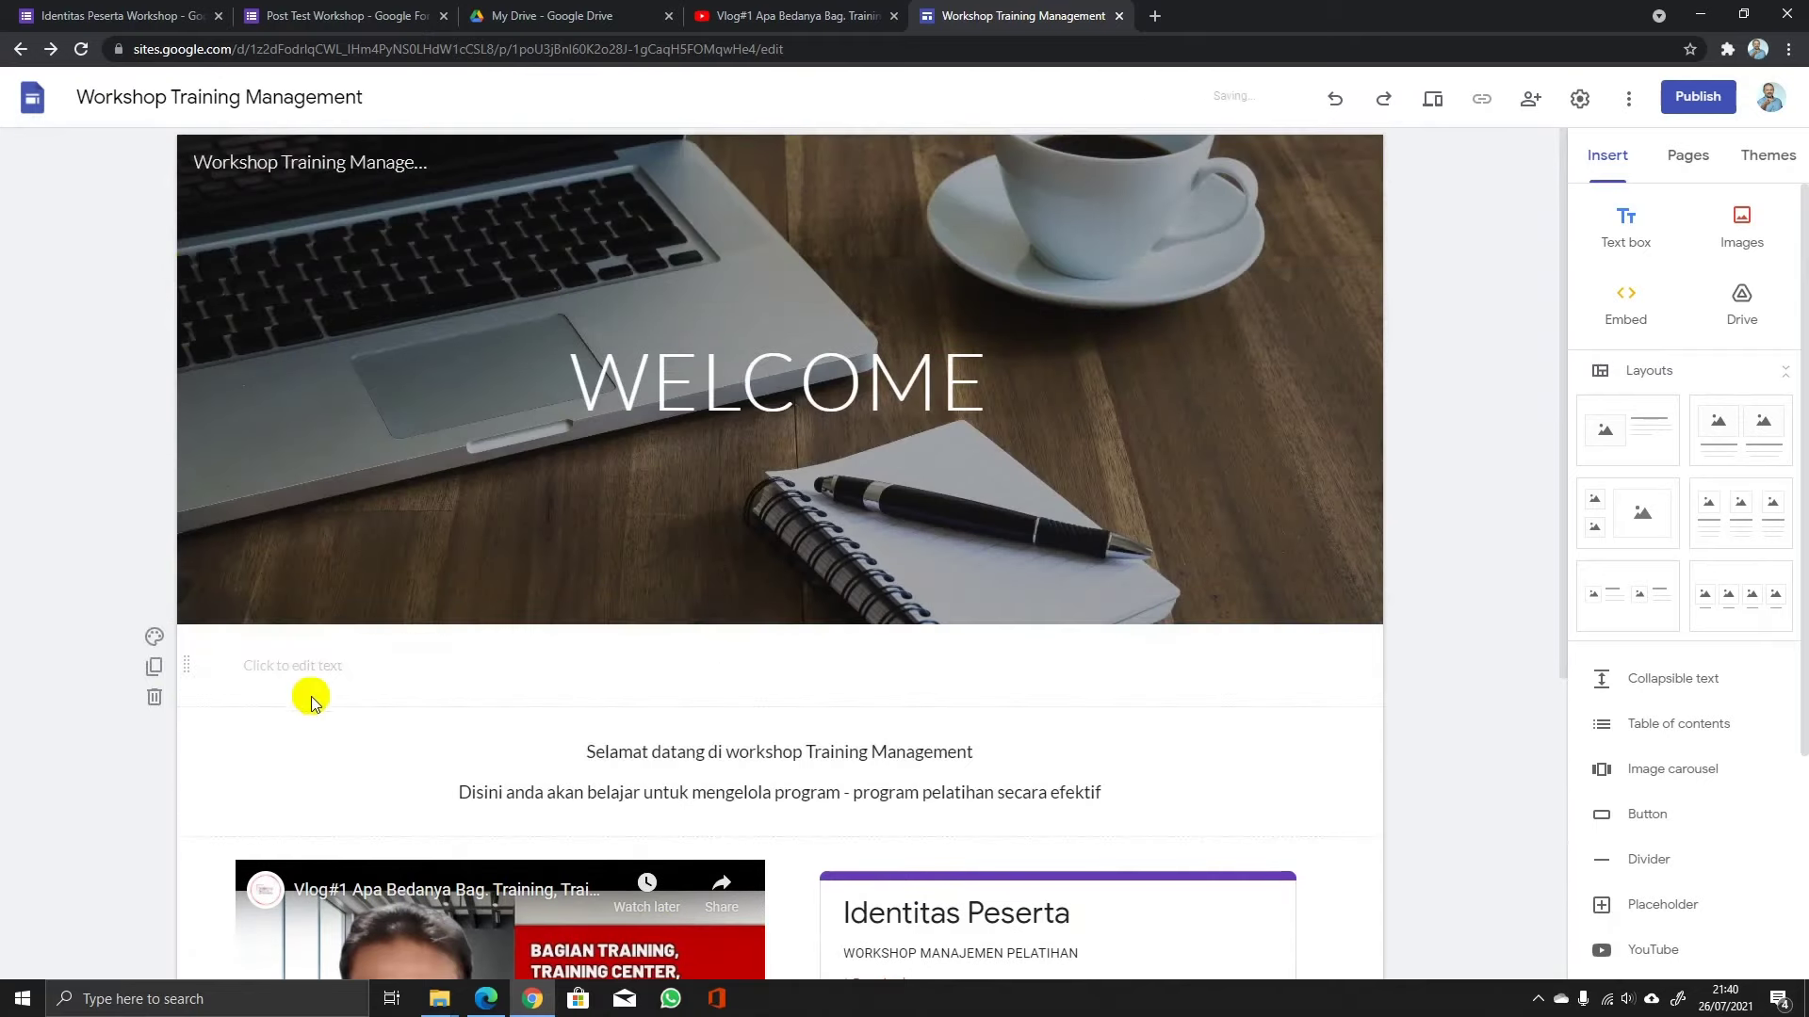
# Add another empty text box as a spacer between the welcome lines and the video and form section.
pyautogui.scroll(-1, 314, 702)
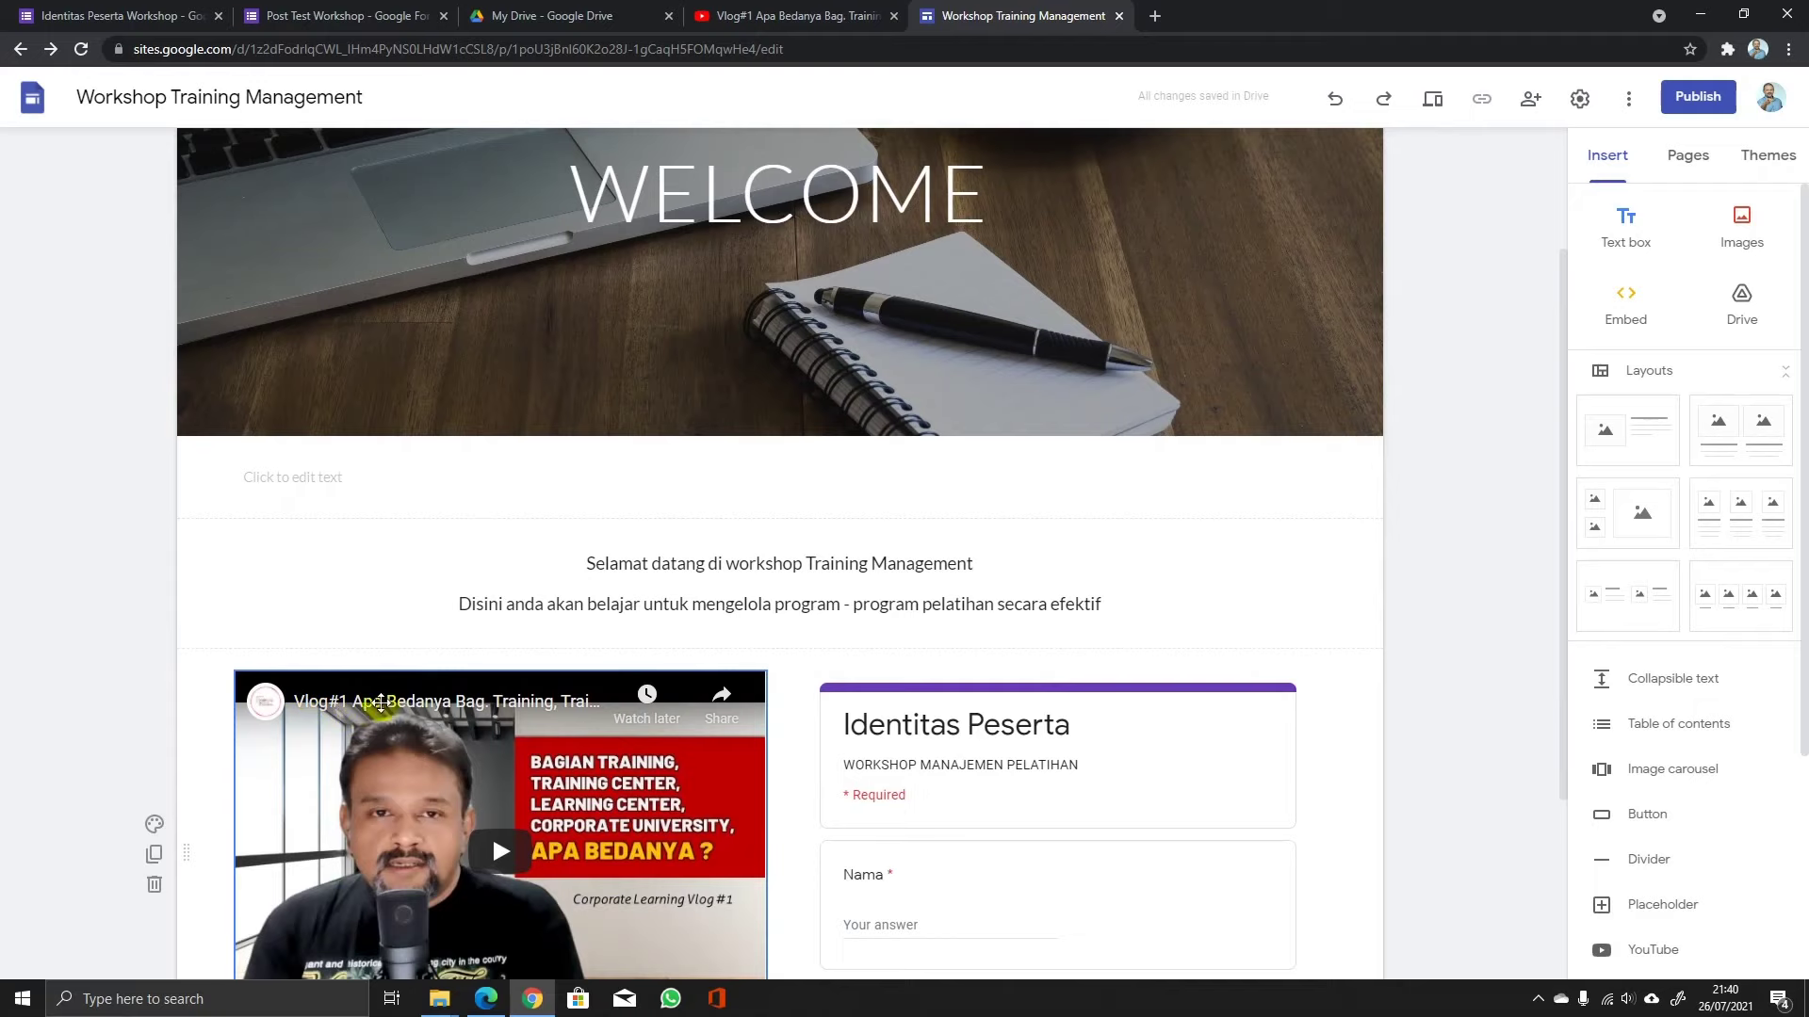
pyautogui.click(1614, 229)
pyautogui.moveTo(181, 242); pyautogui.dragTo(192, 477)
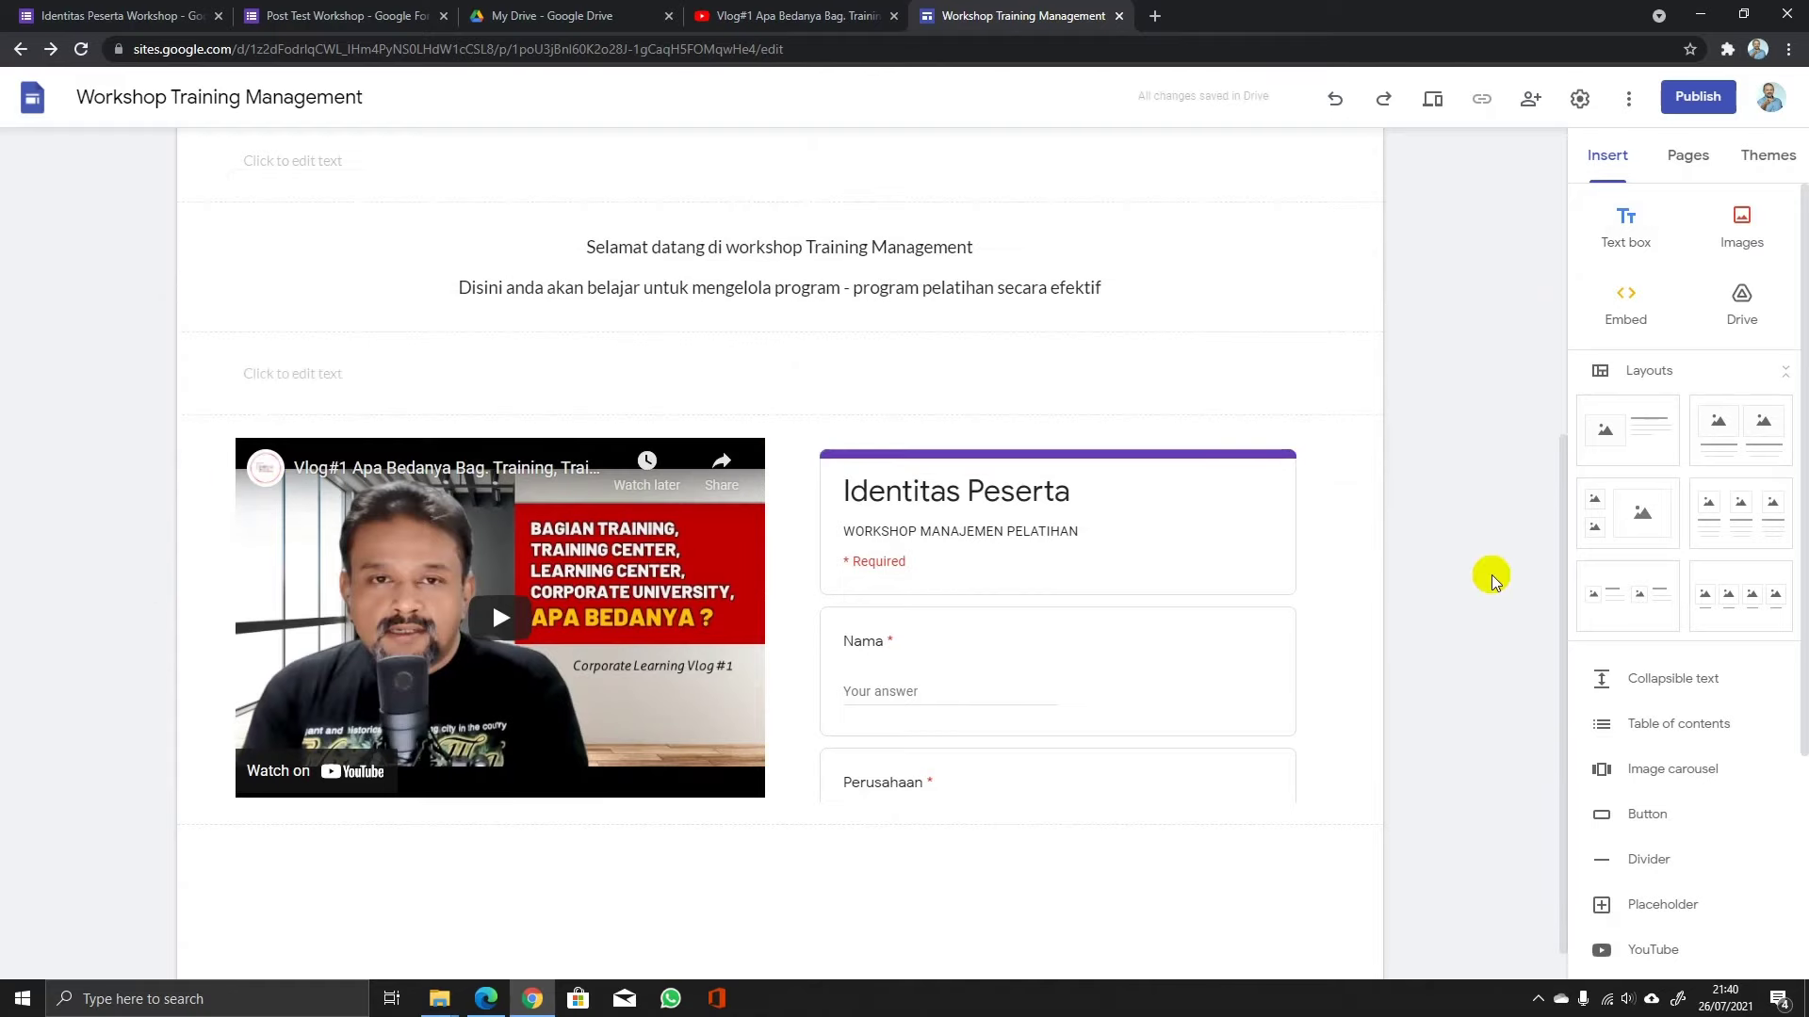
pyautogui.scroll(1, 1491, 577)
pyautogui.scroll(2, 1490, 579)
pyautogui.scroll(-2, 1490, 578)
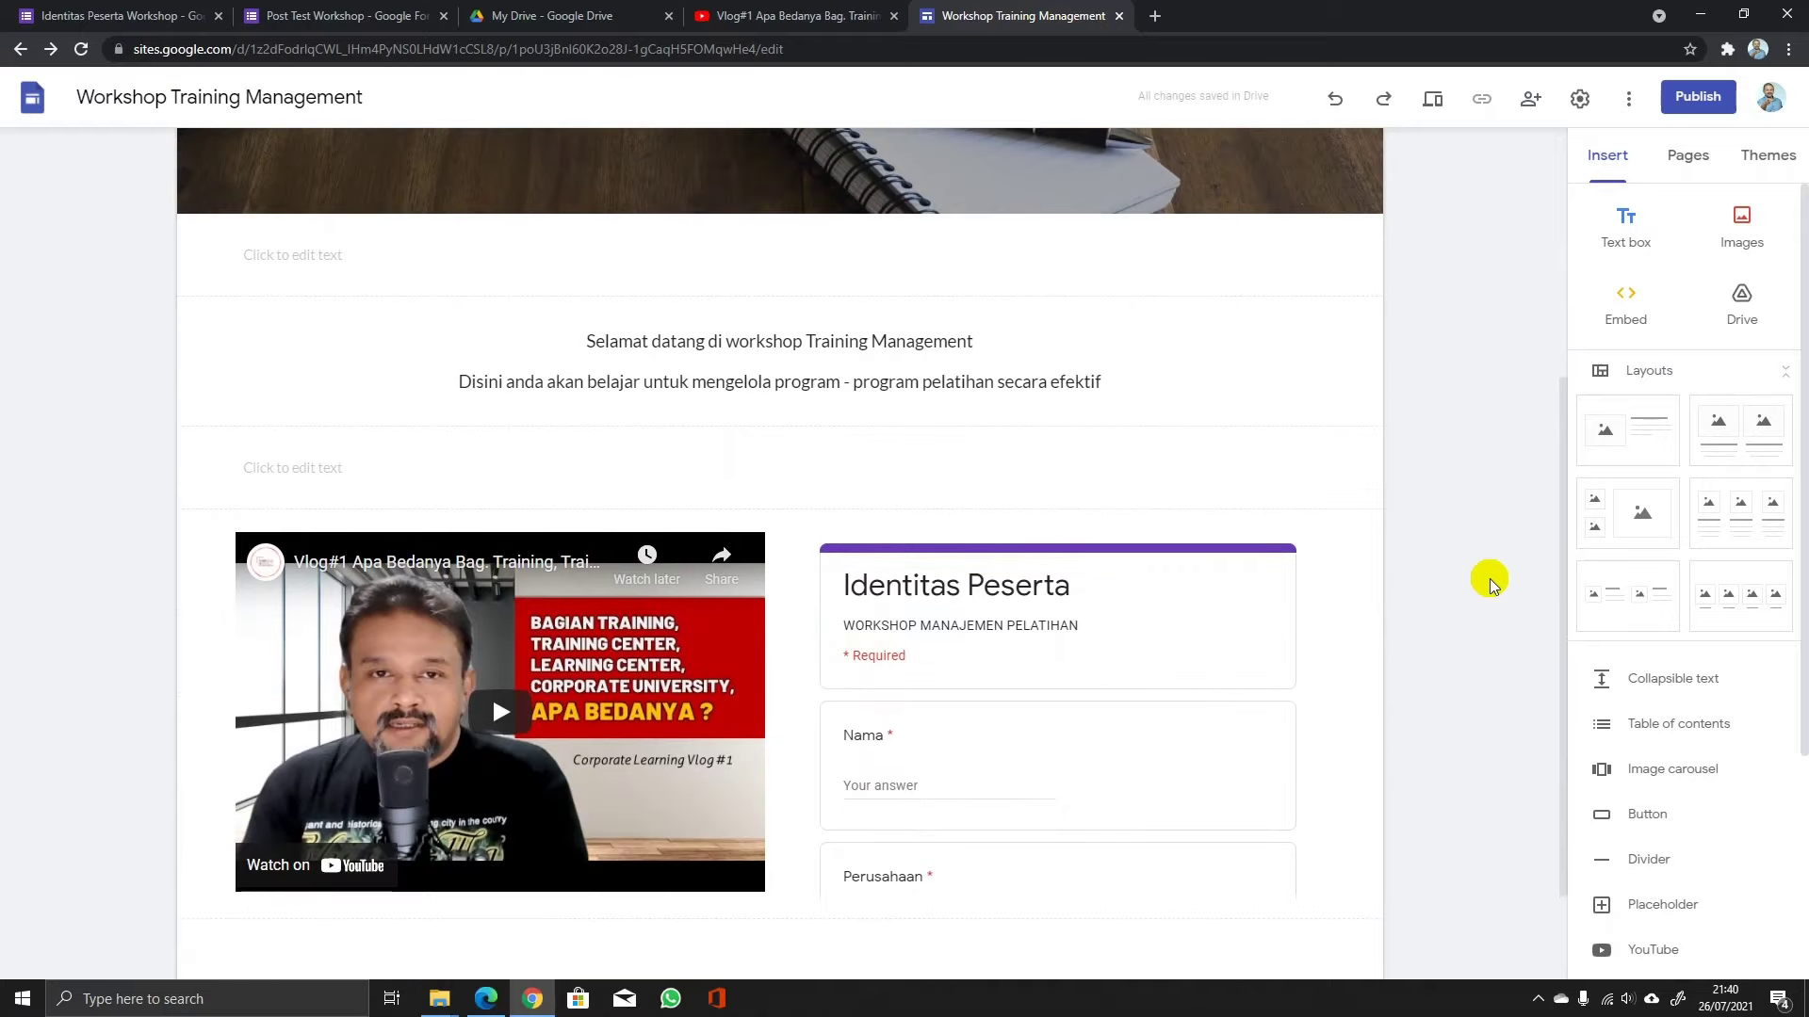
pyautogui.scroll(4, 1489, 578)
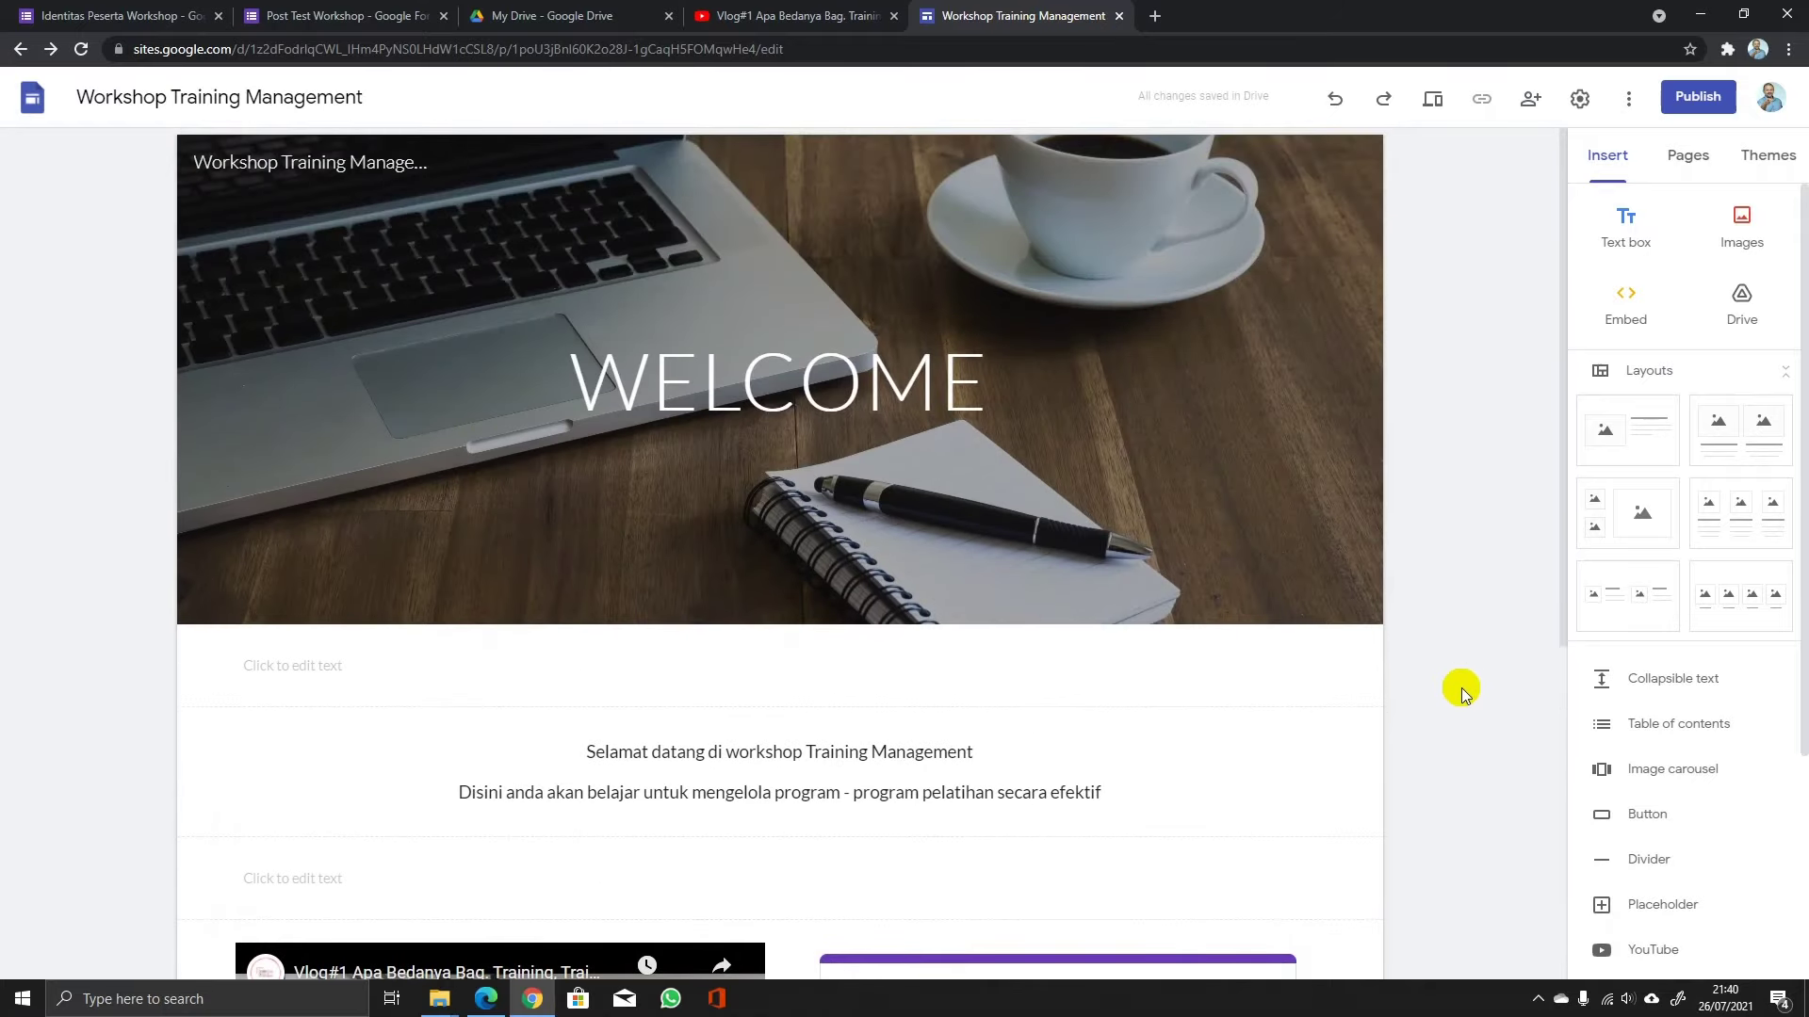
pyautogui.scroll(-5, 1466, 688)
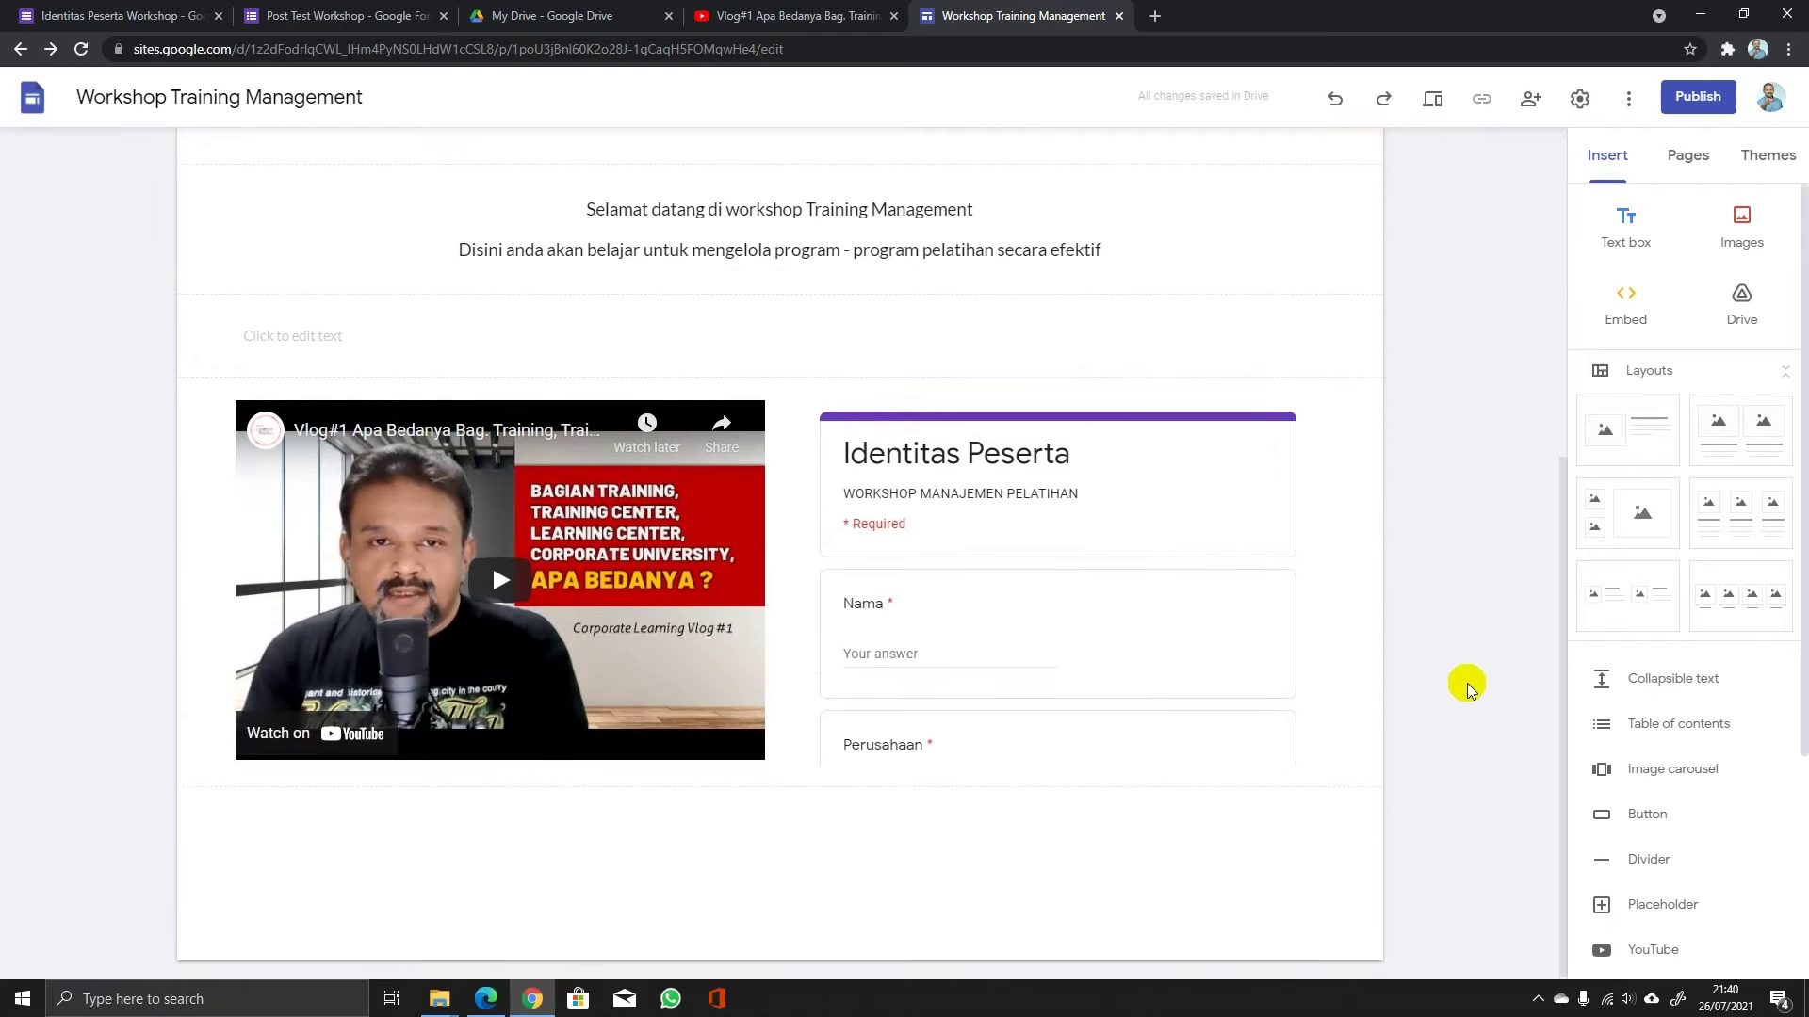
pyautogui.scroll(5, 1466, 688)
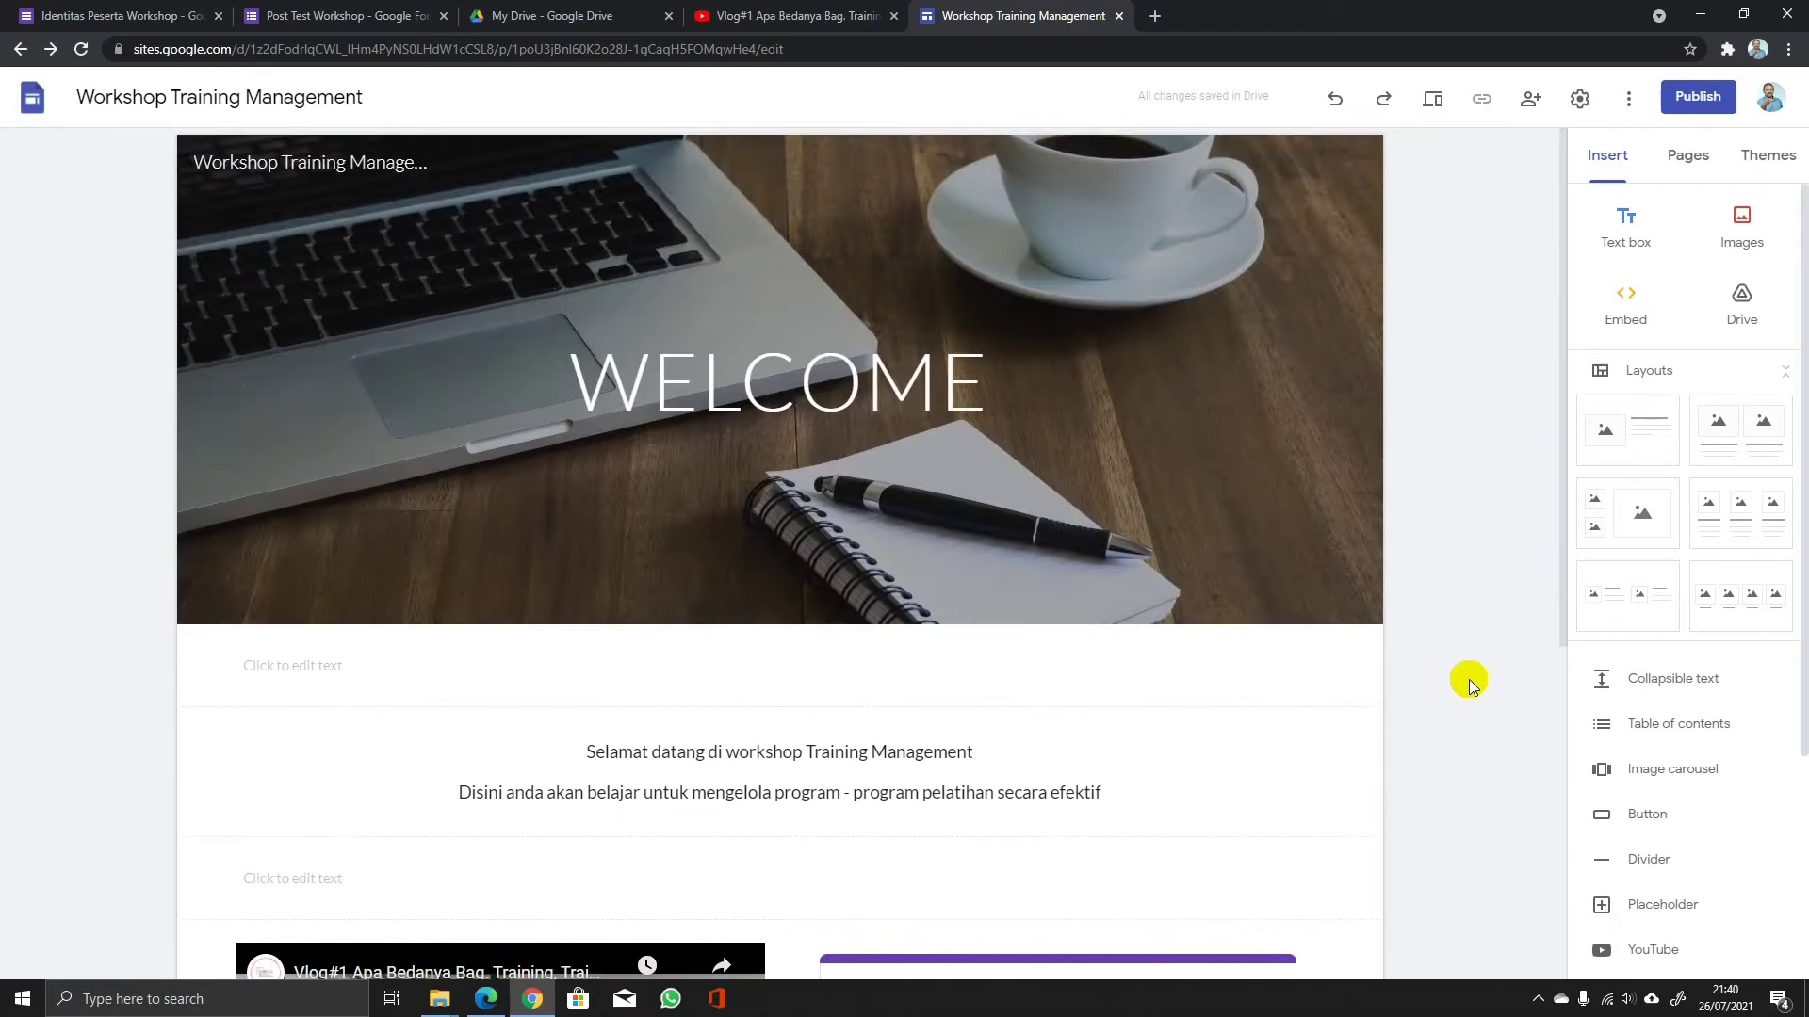
# Add a new page named "Workshop Day 1" to the site.
pyautogui.click(1687, 160)
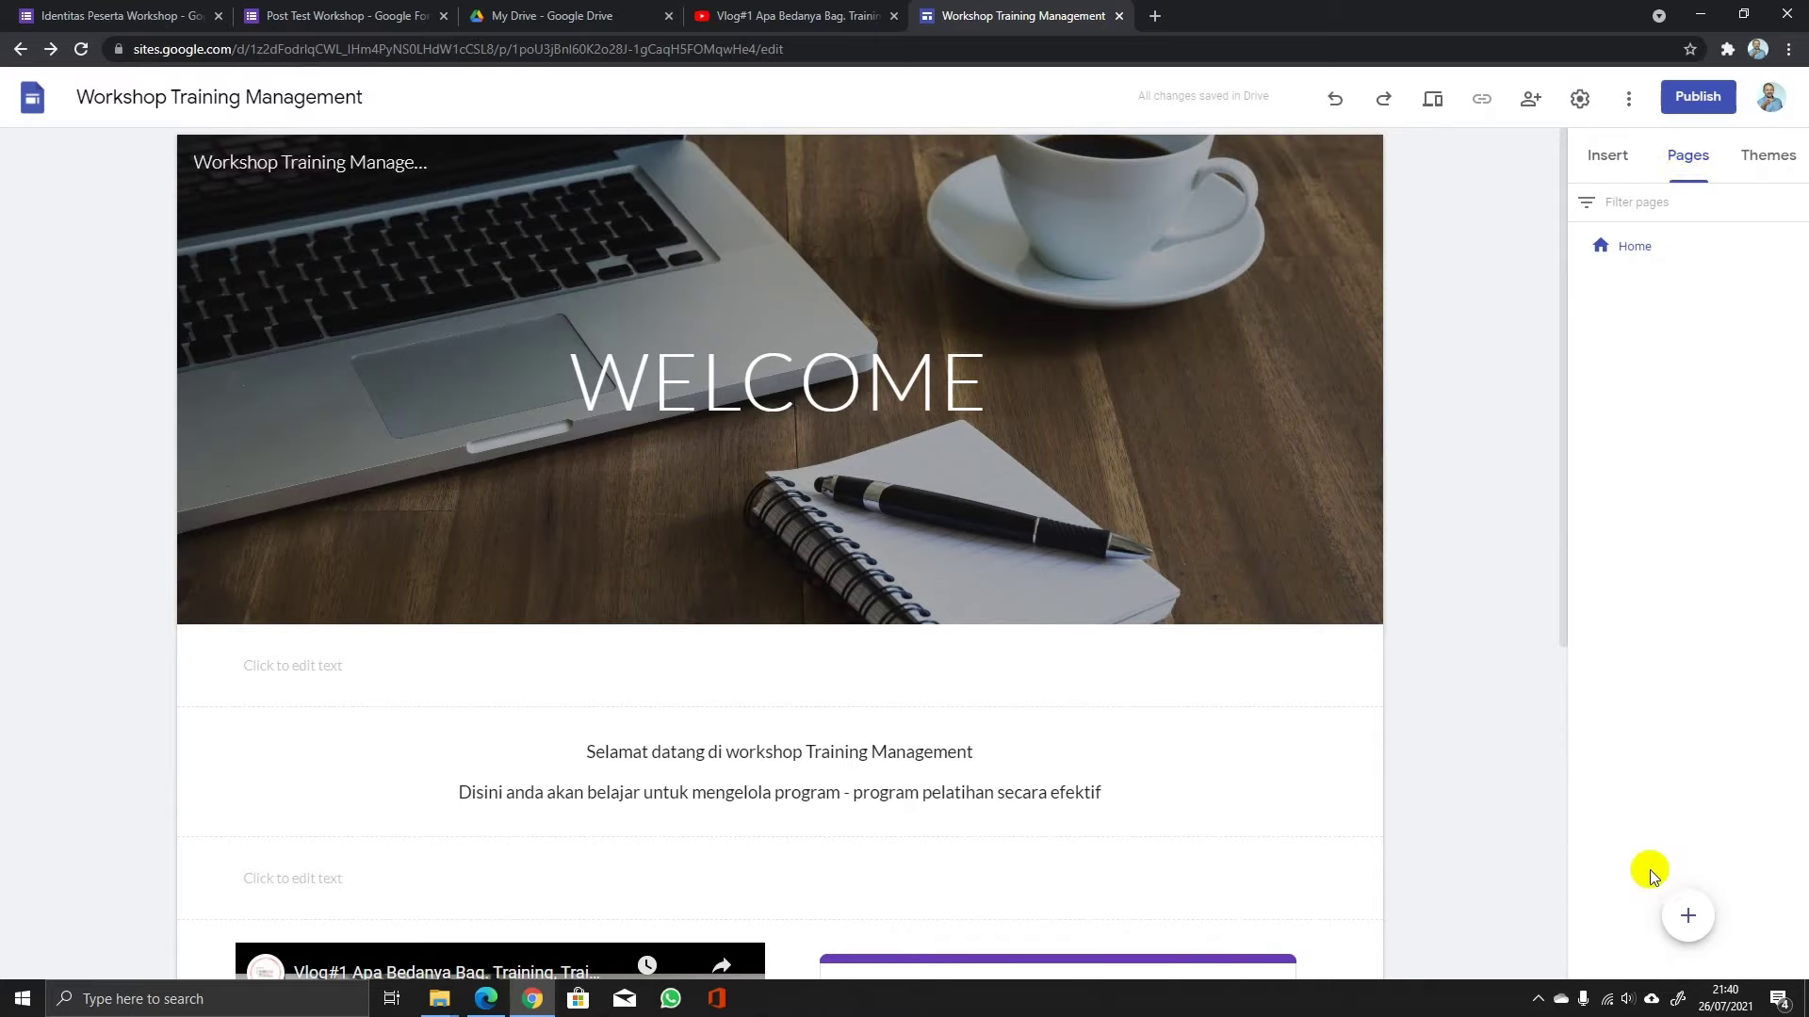
pyautogui.moveTo(1687, 914)
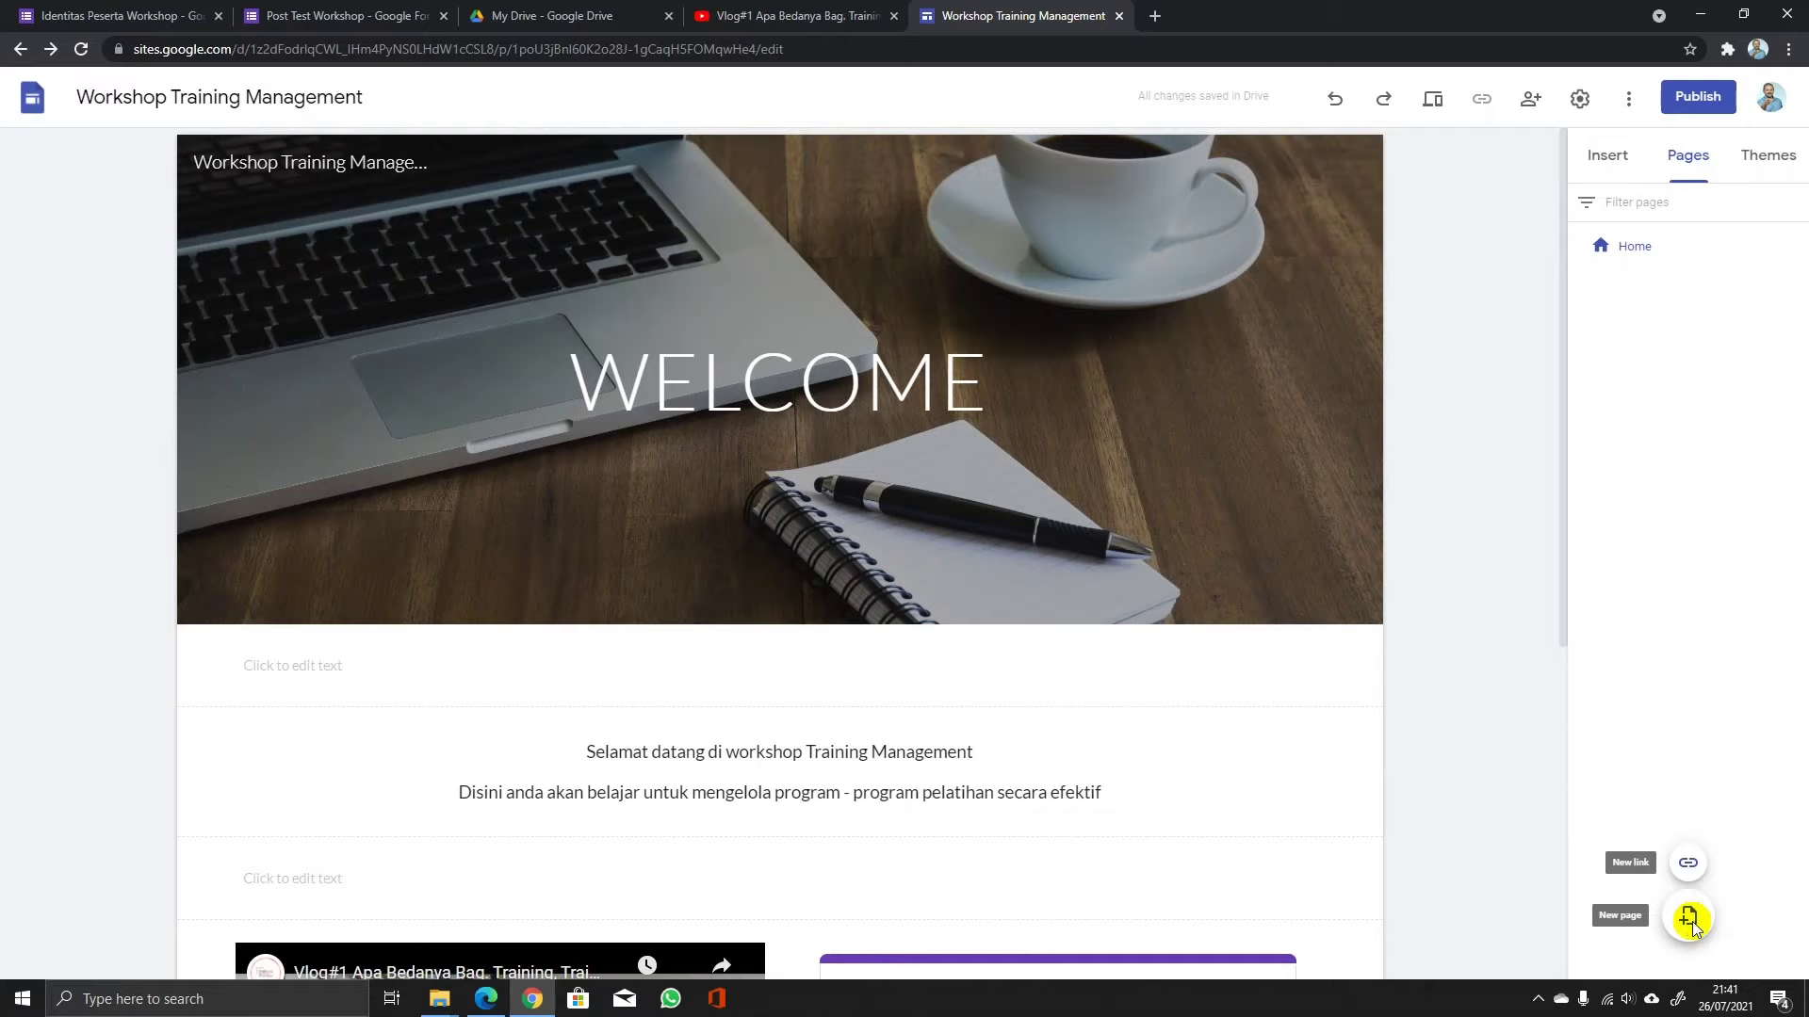
pyautogui.click(1689, 921)
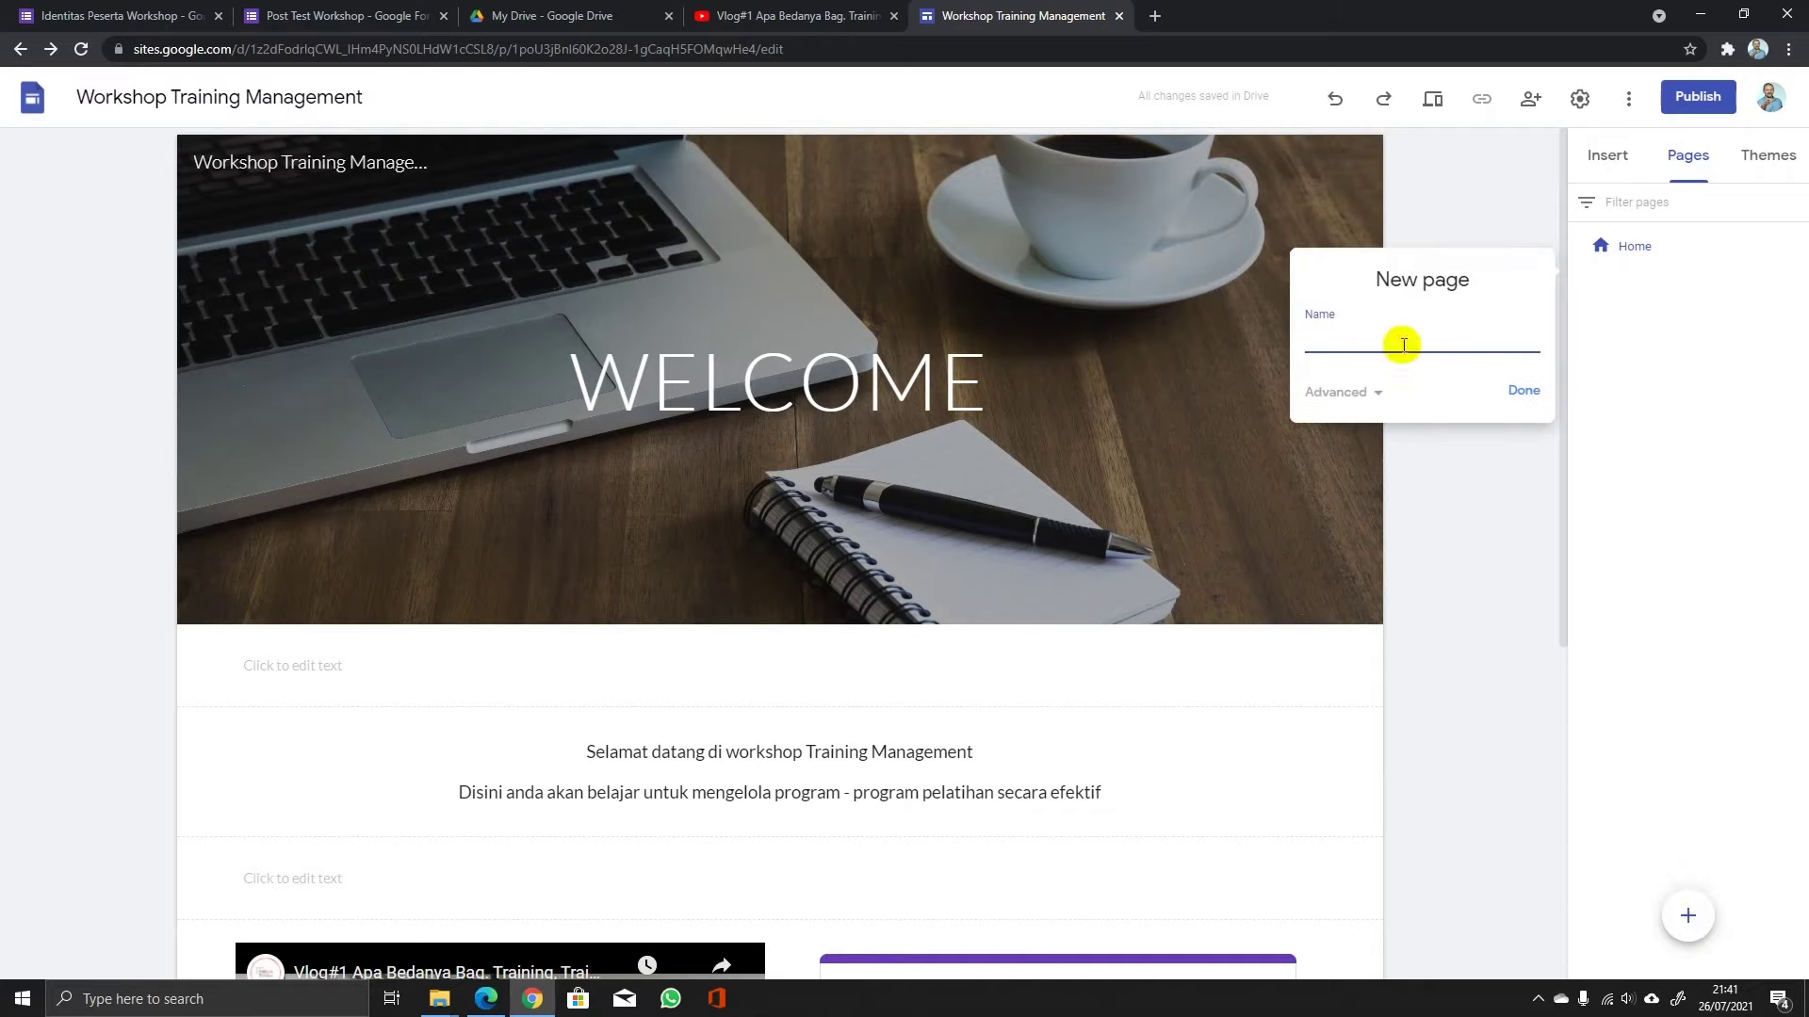
pyautogui.write('Workshop Day1')
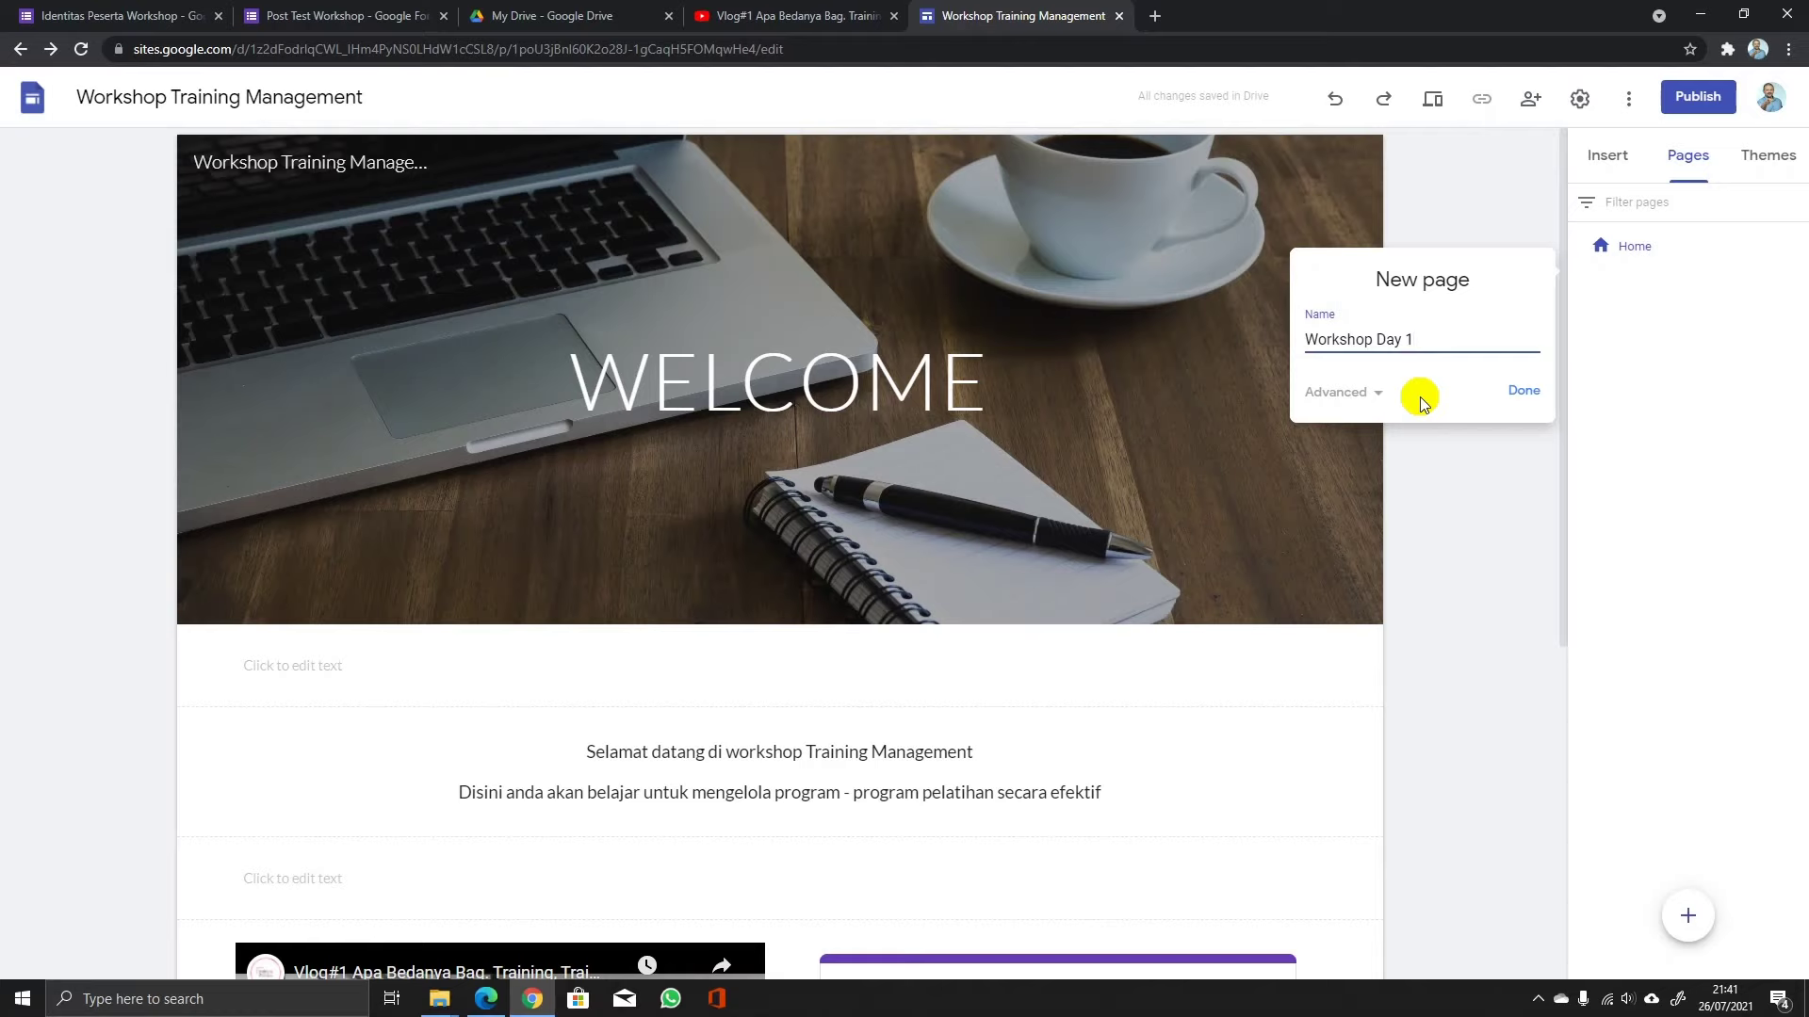
pyautogui.click(1524, 392)
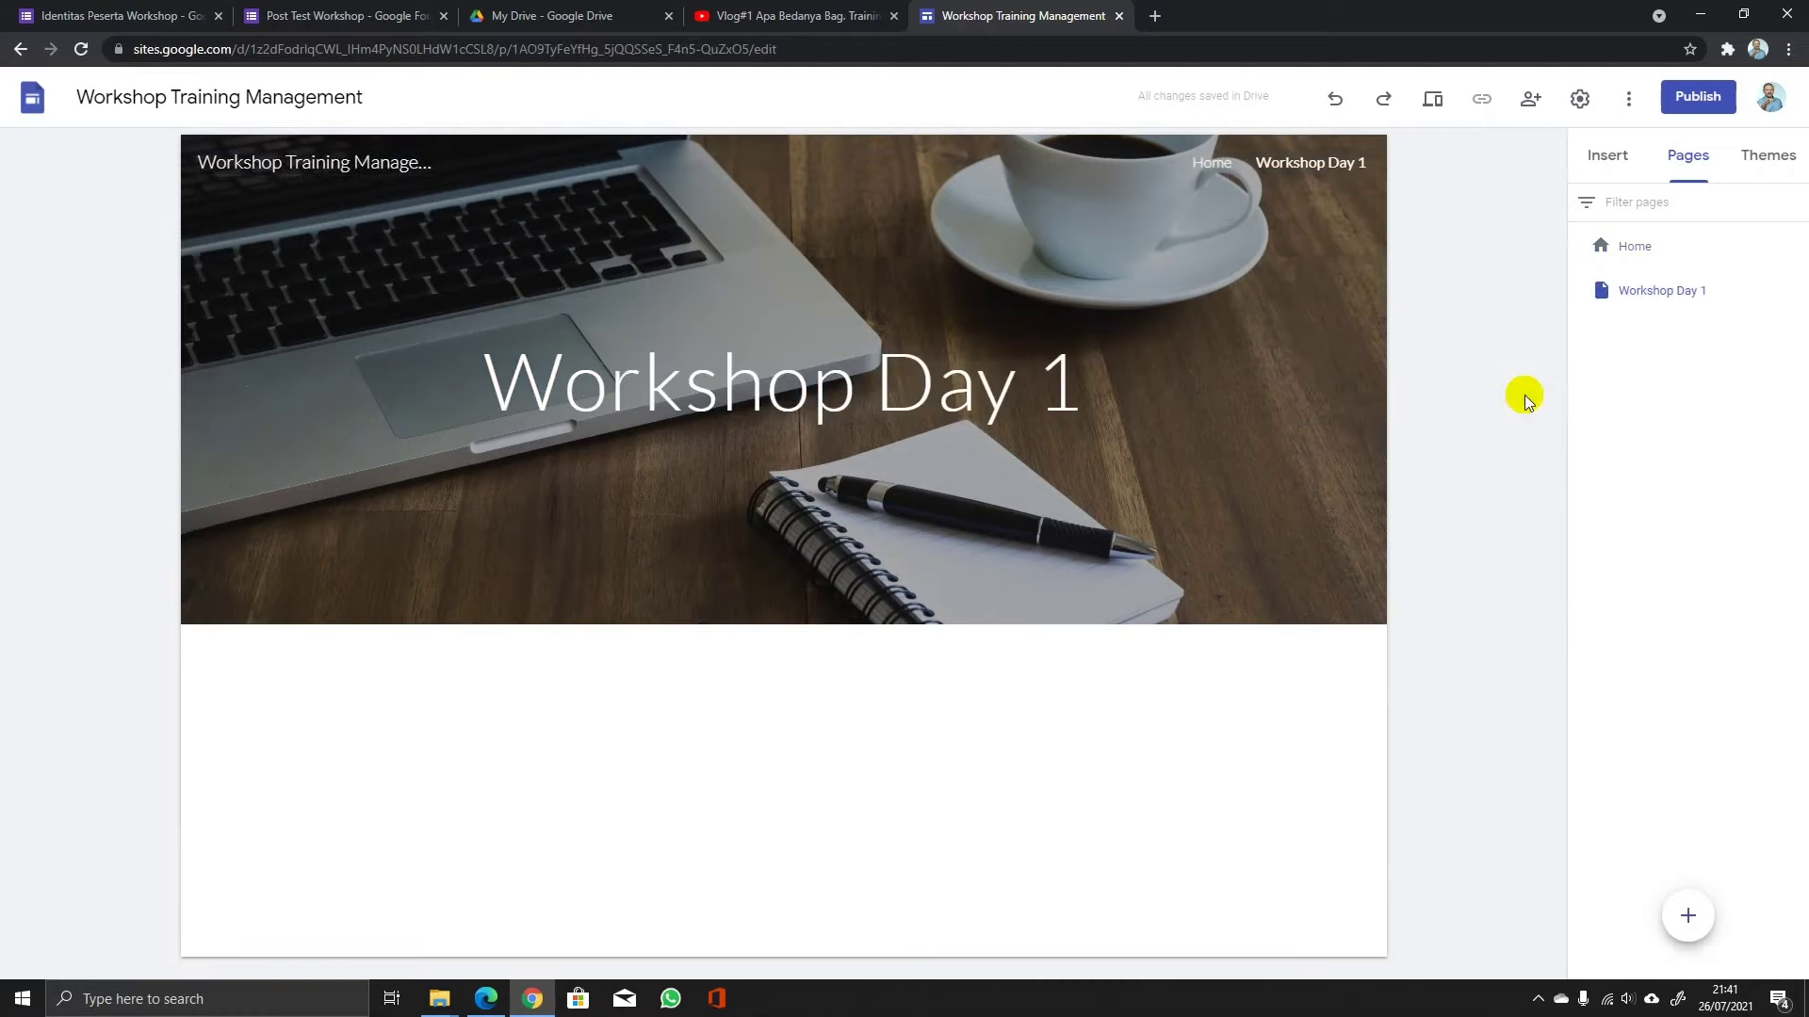
# Insert an empty text box as a spacer under the Workshop Day 1 page header.
pyautogui.moveTo(1302, 519)
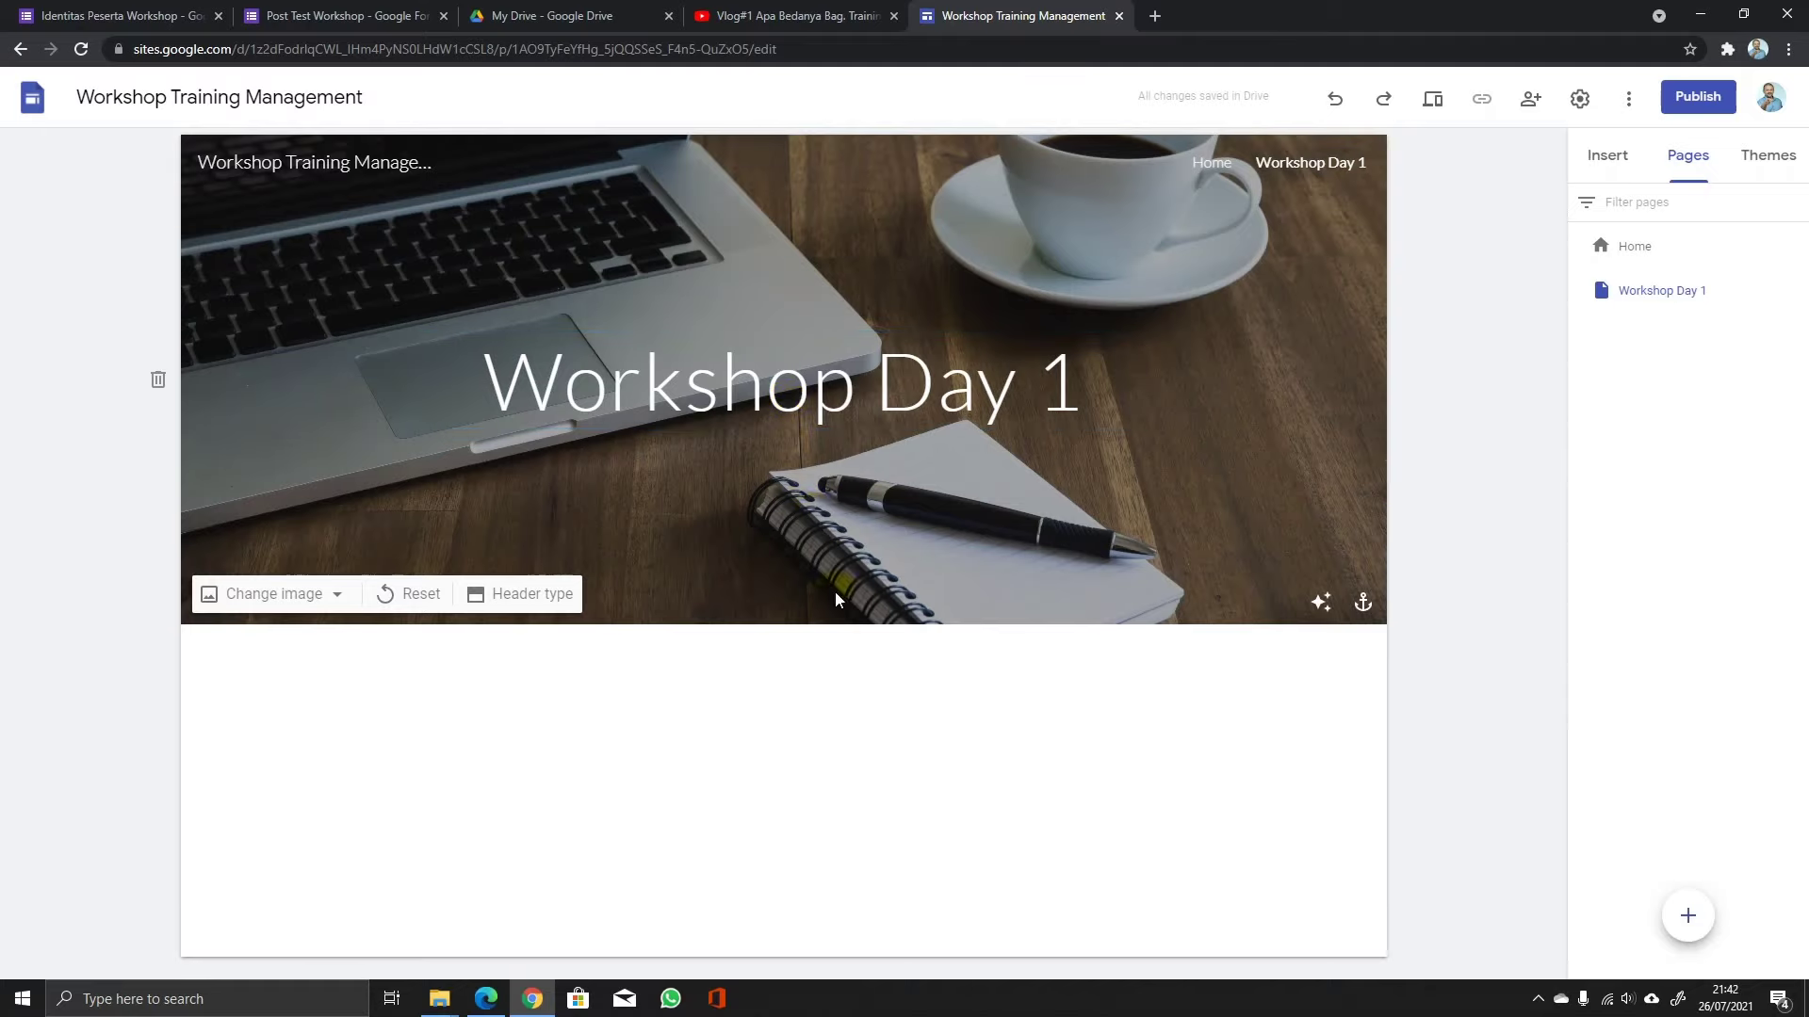
pyautogui.click(873, 743)
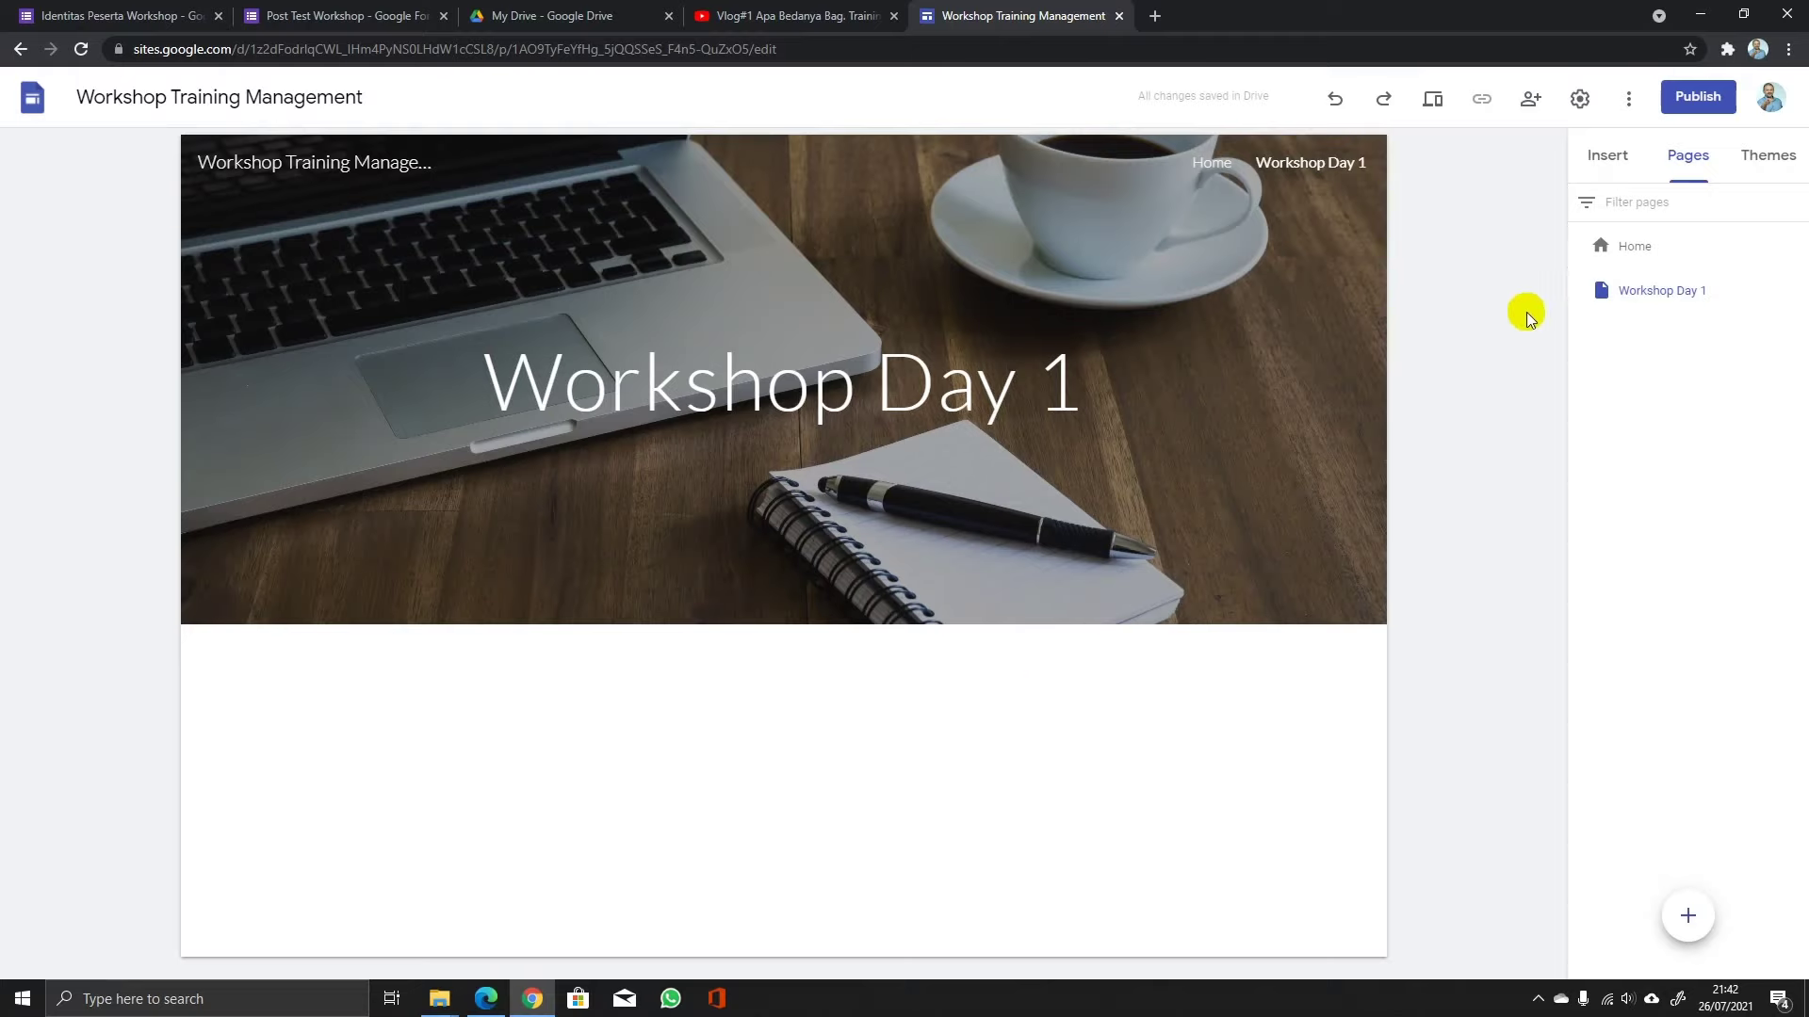
pyautogui.click(1611, 158)
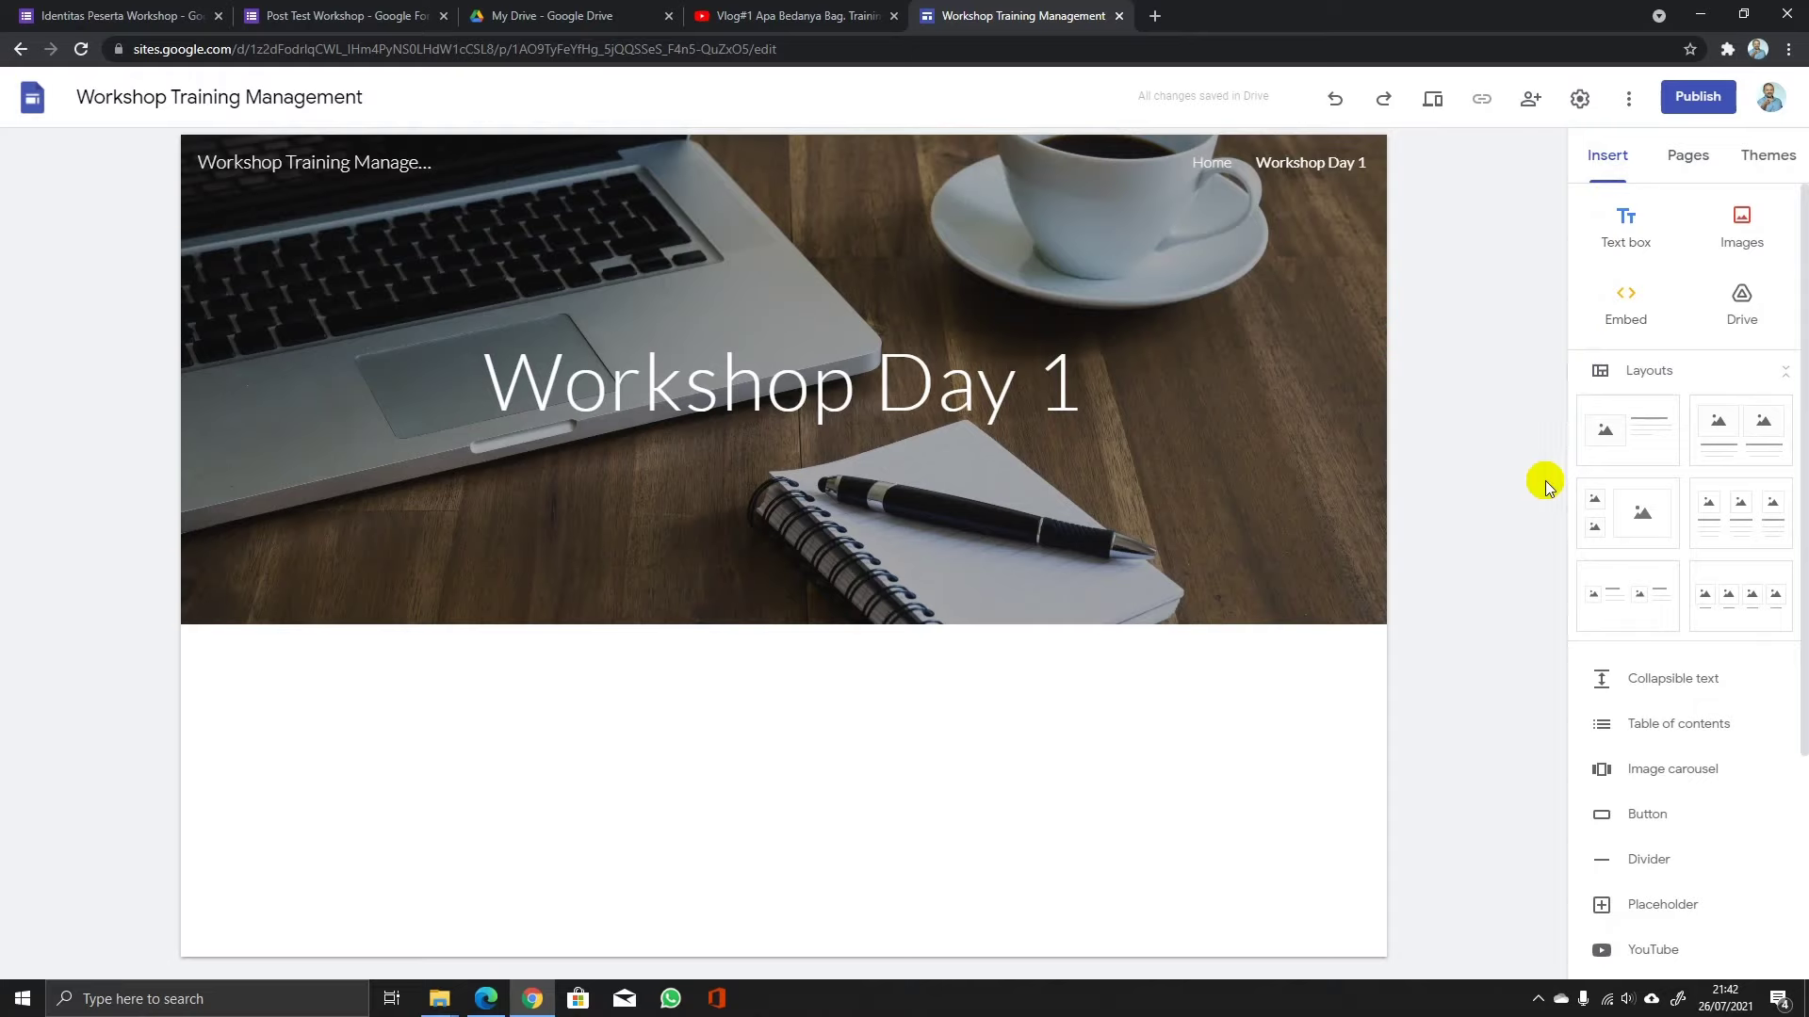
pyautogui.click(1632, 231)
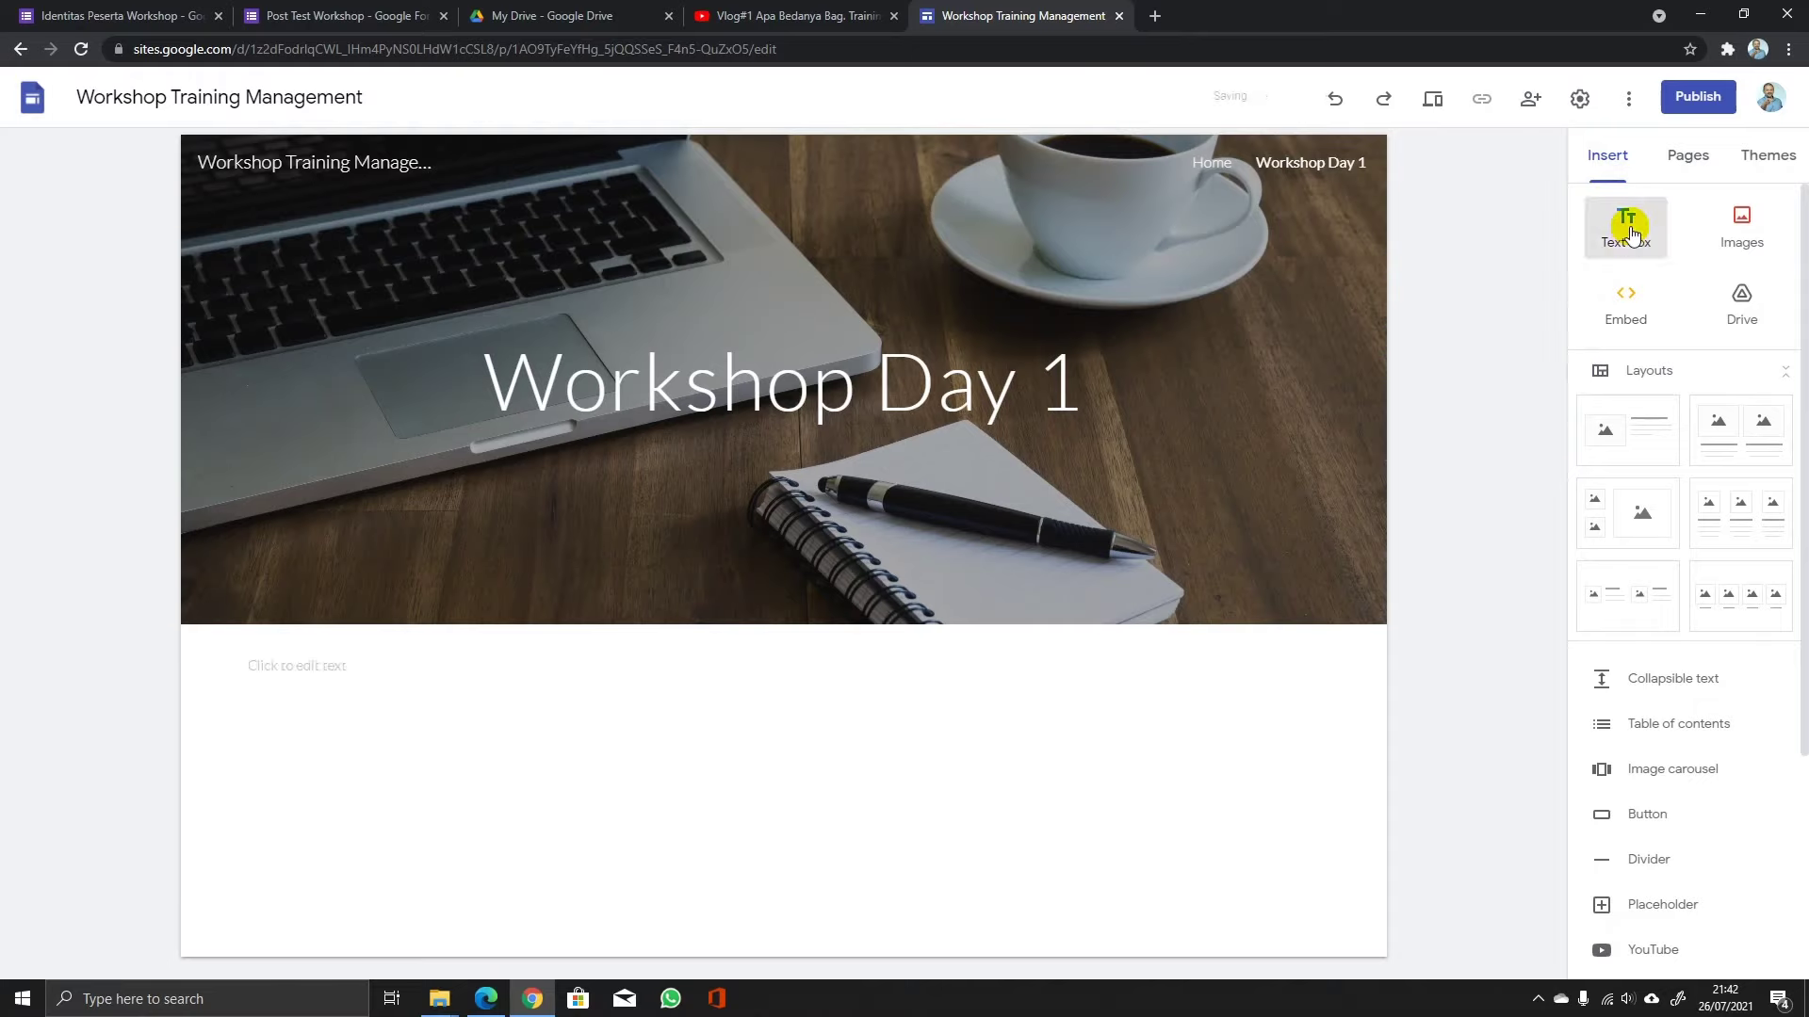
pyautogui.click(1102, 712)
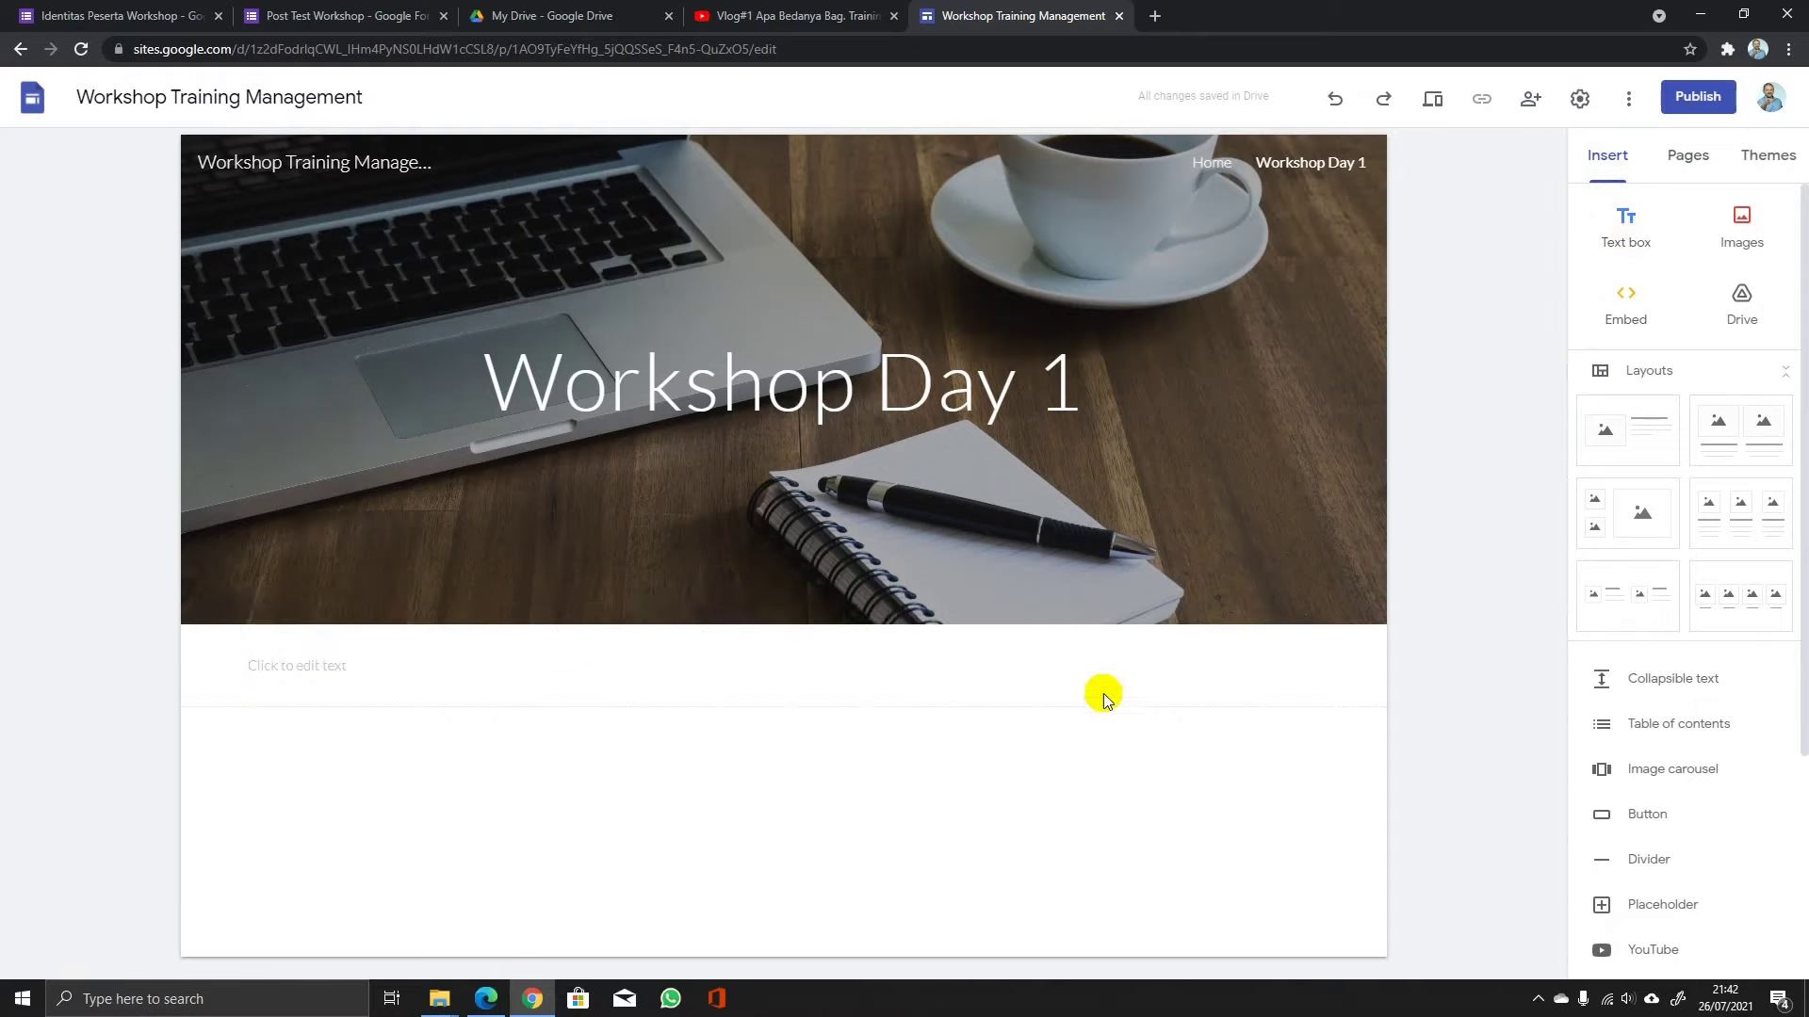
# Add a second text box below the empty one with the centered text "VIDEO PEMBELAJARAN HARI PERTAMA".
pyautogui.click(1620, 223)
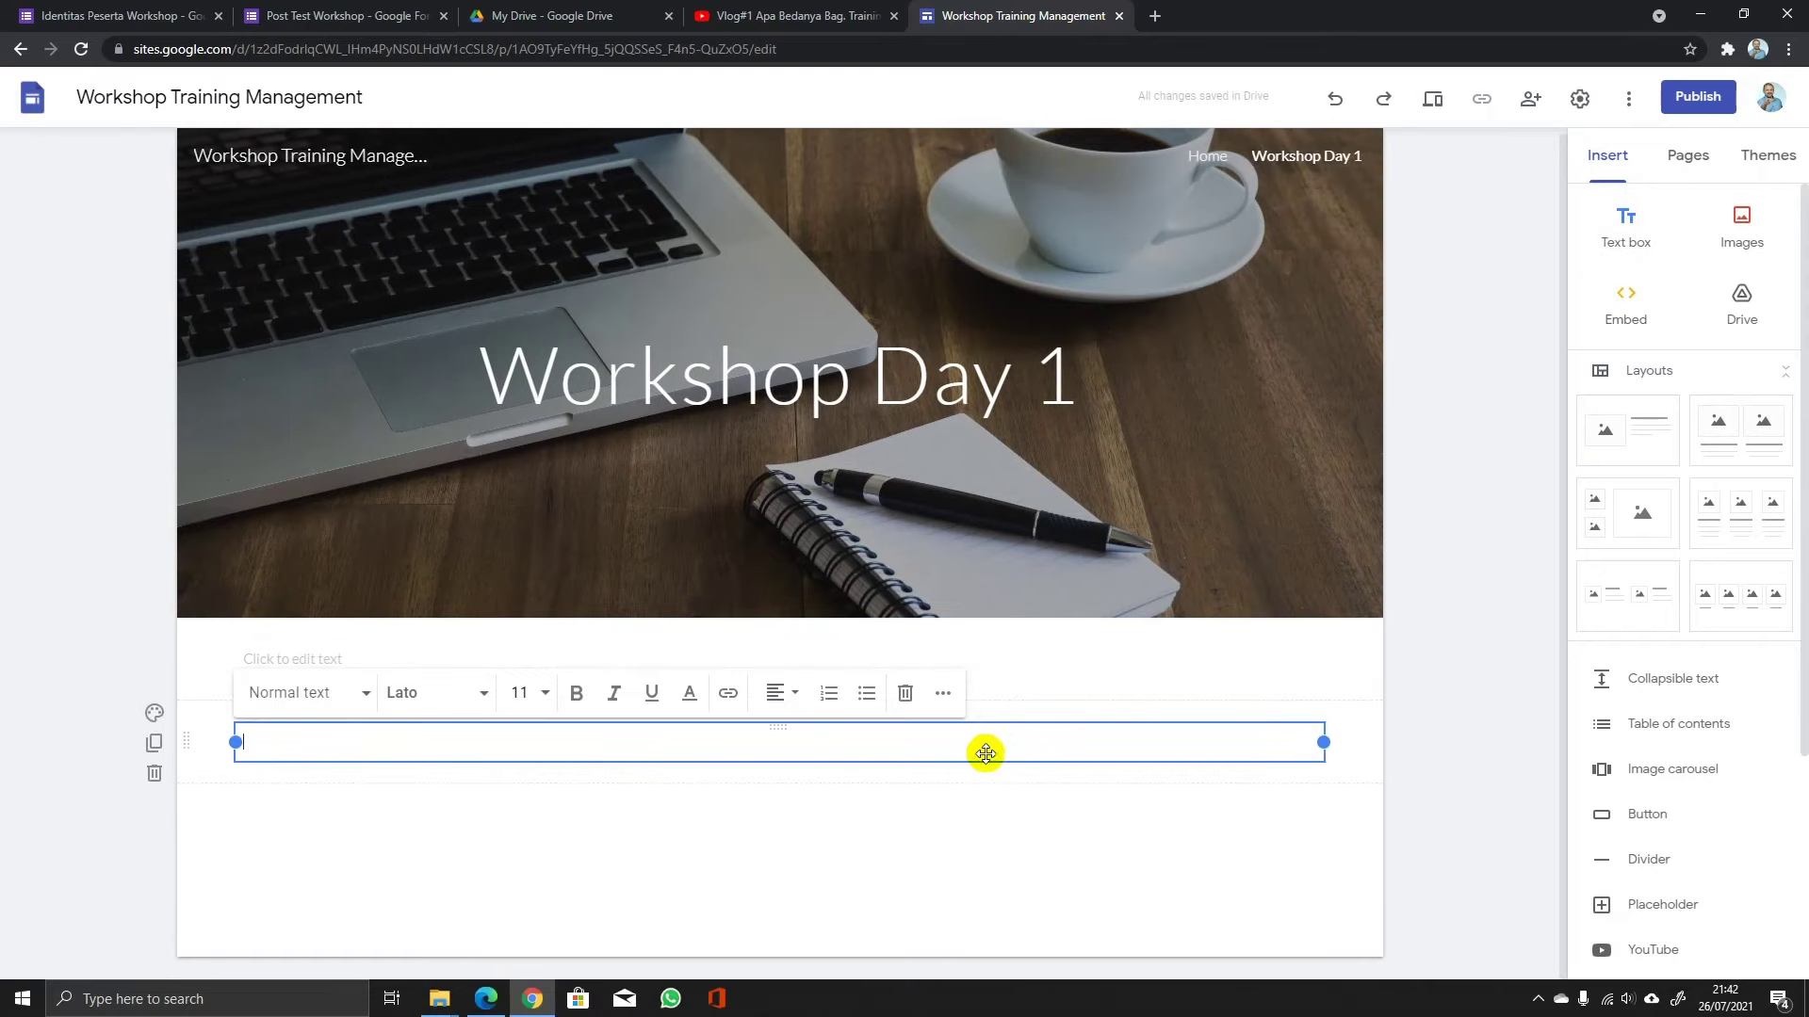
pyautogui.click(775, 693)
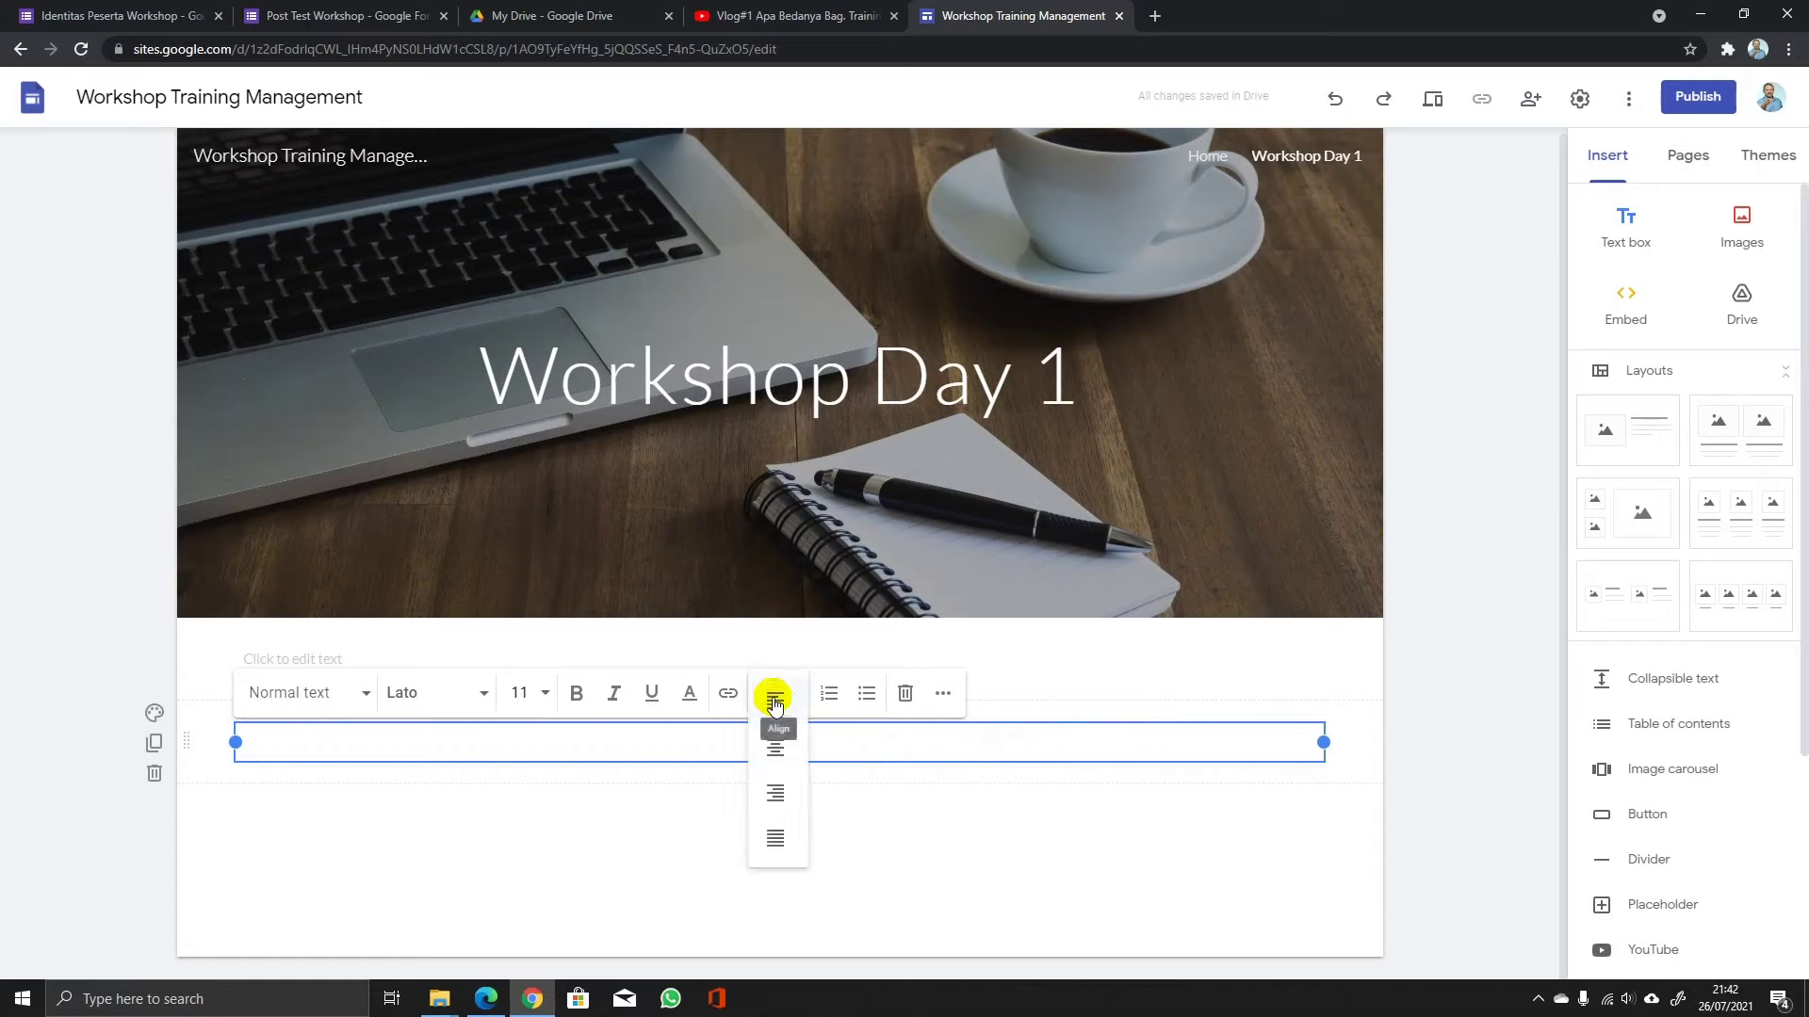
pyautogui.click(782, 746)
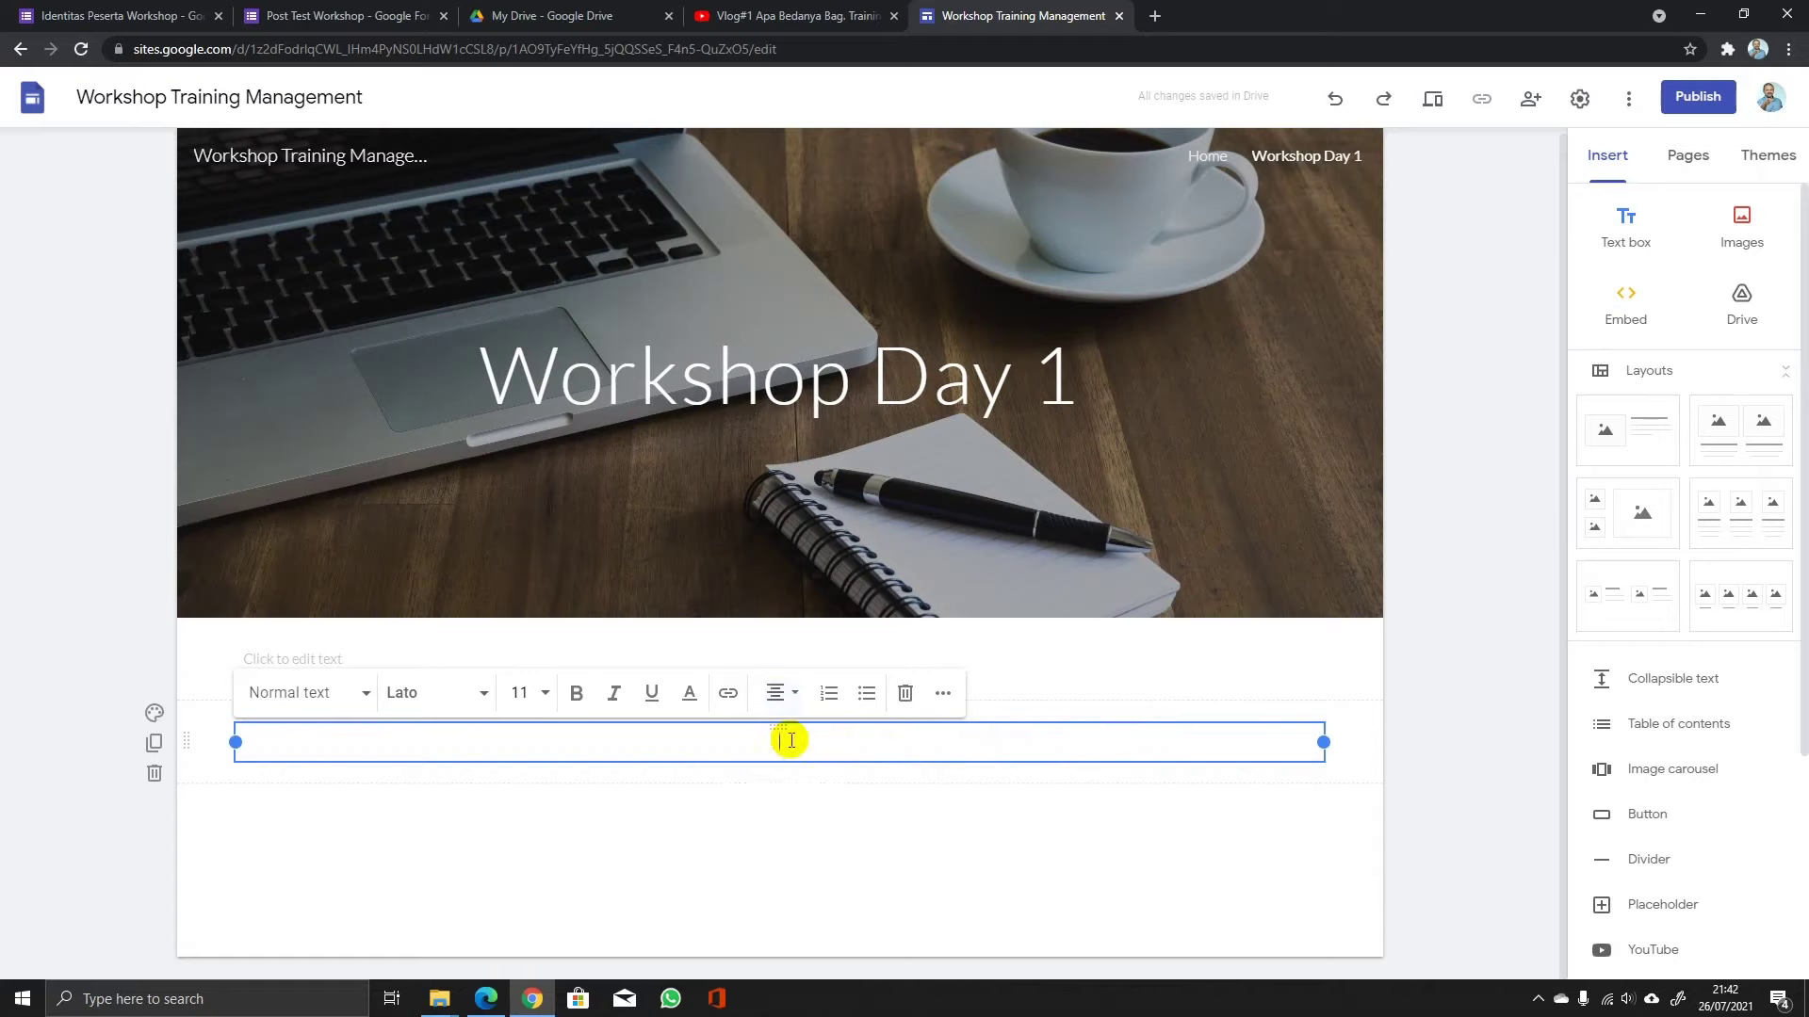
pyautogui.write('VIDEO PEMBELA')
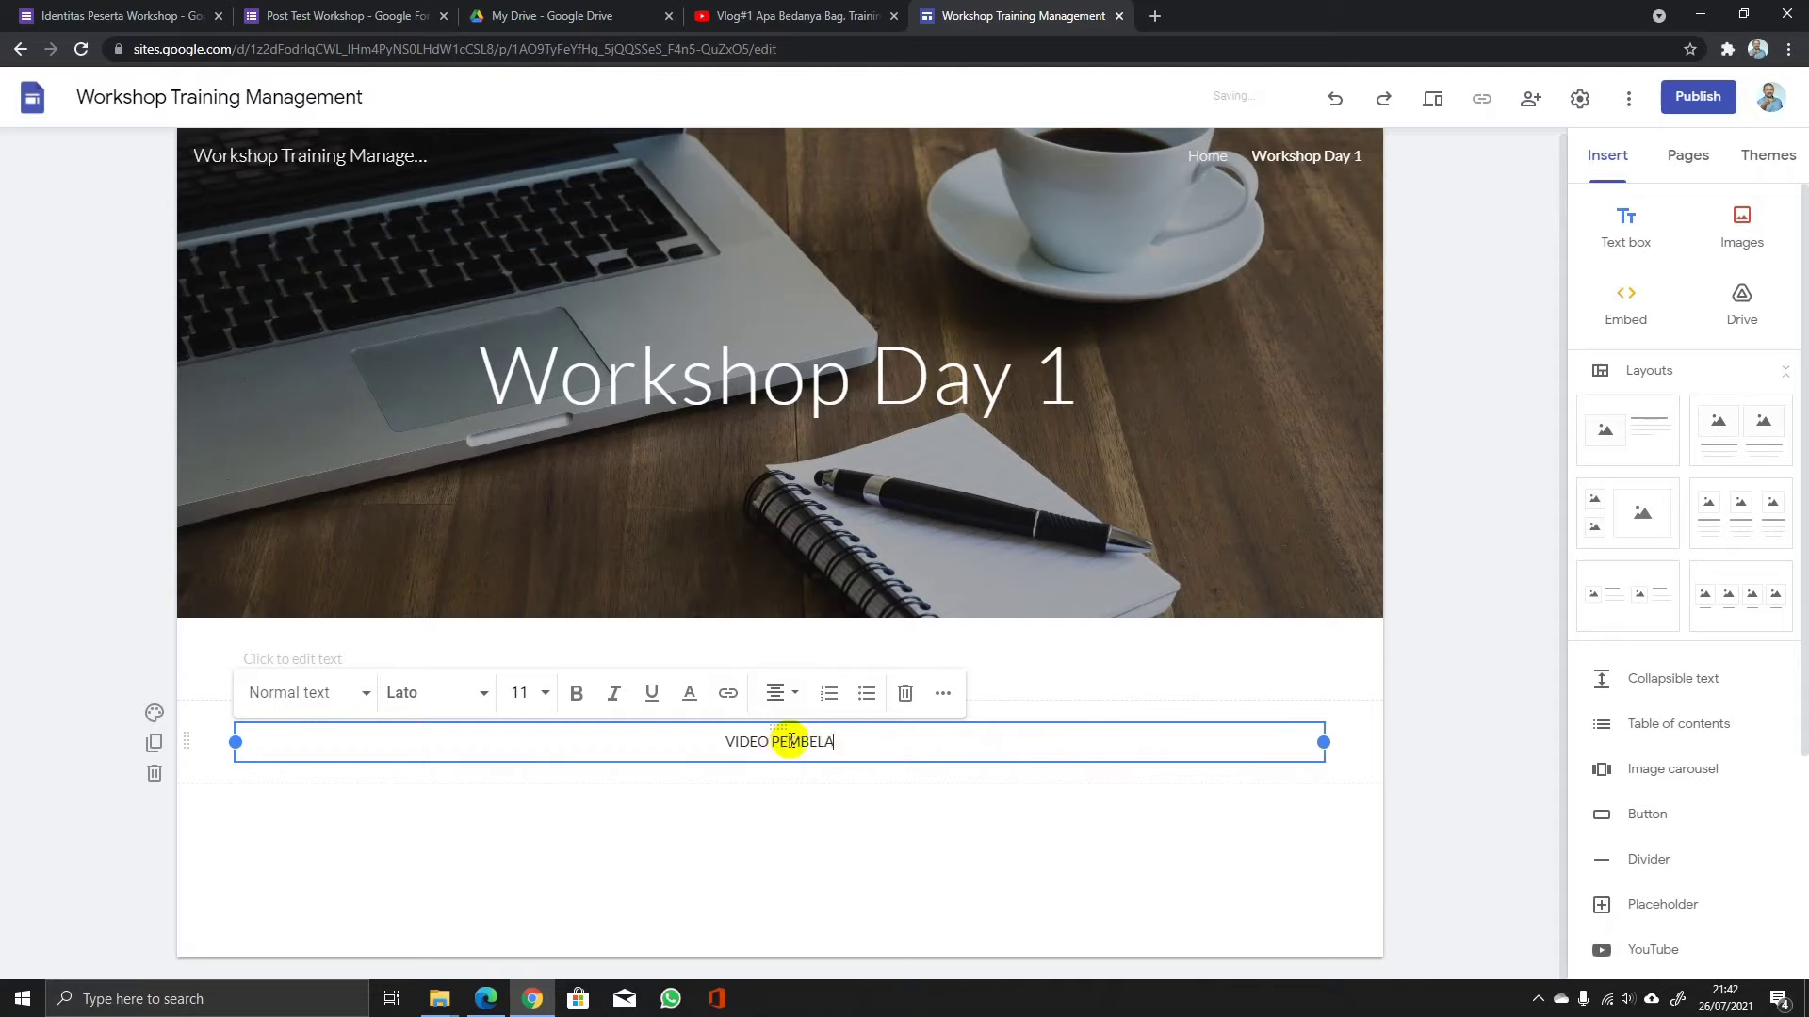
pyautogui.write('JARAN HARI')
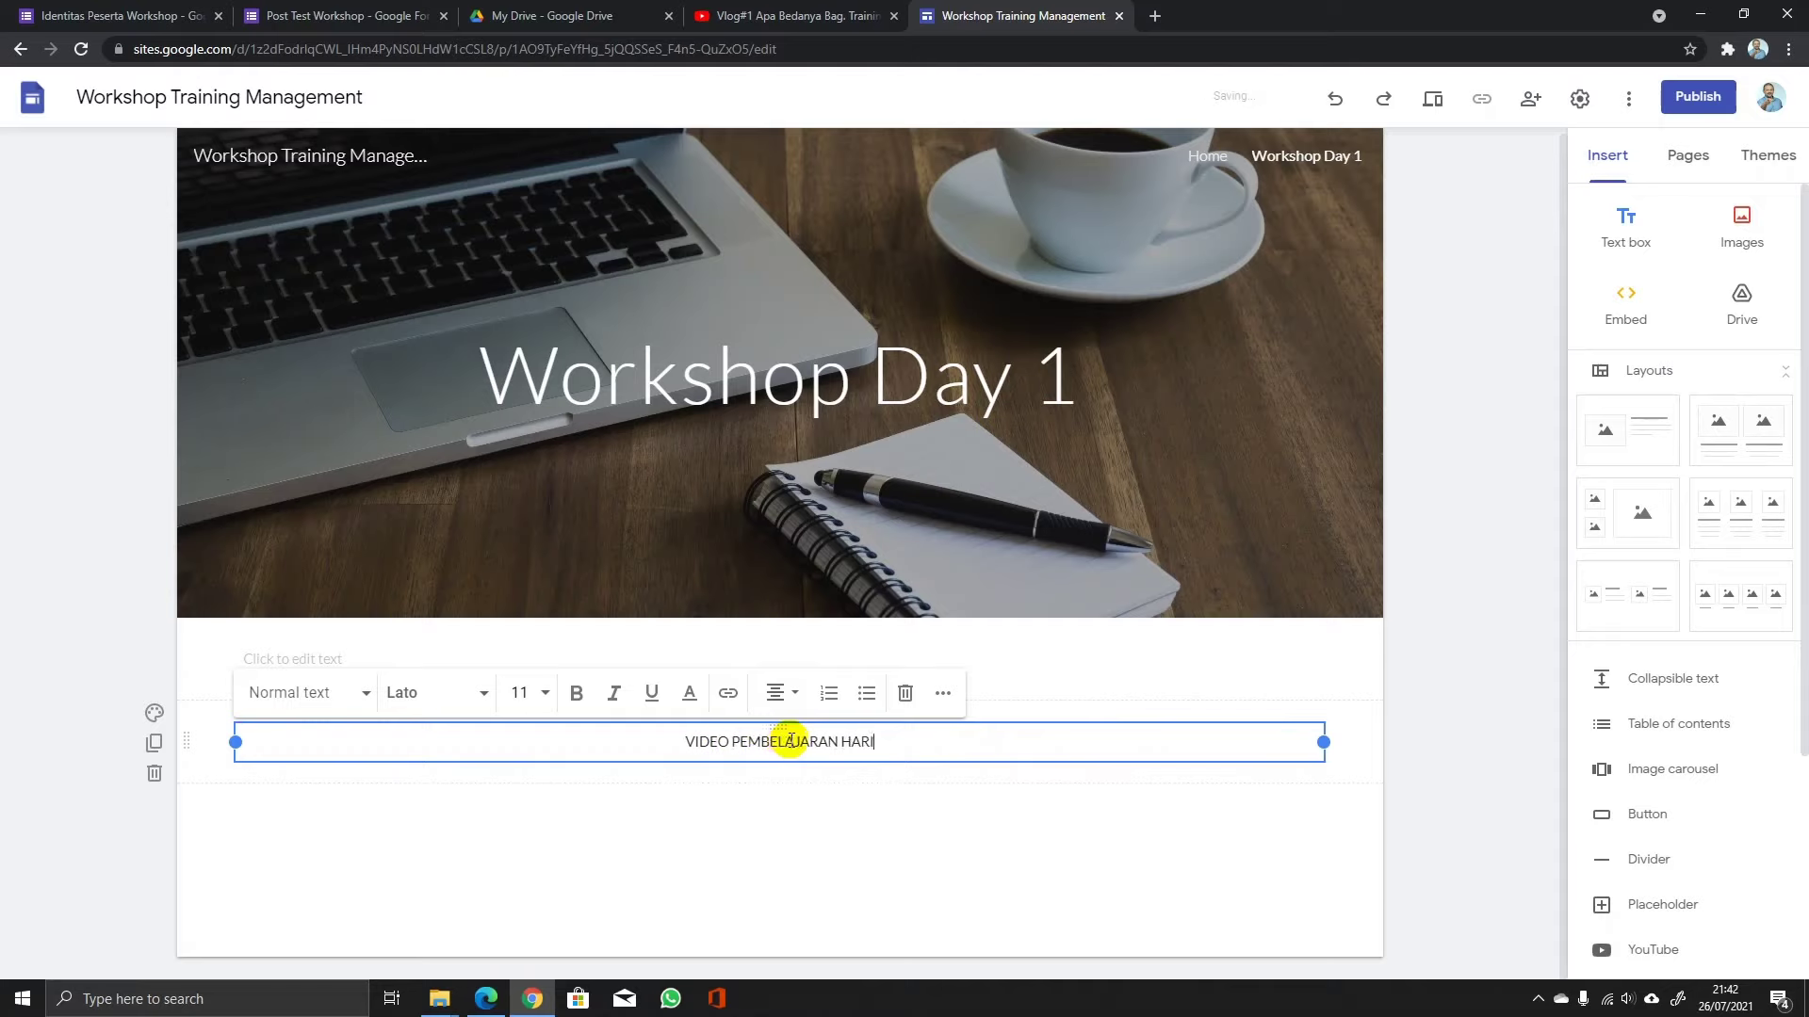
pyautogui.write(' PERTAMA')
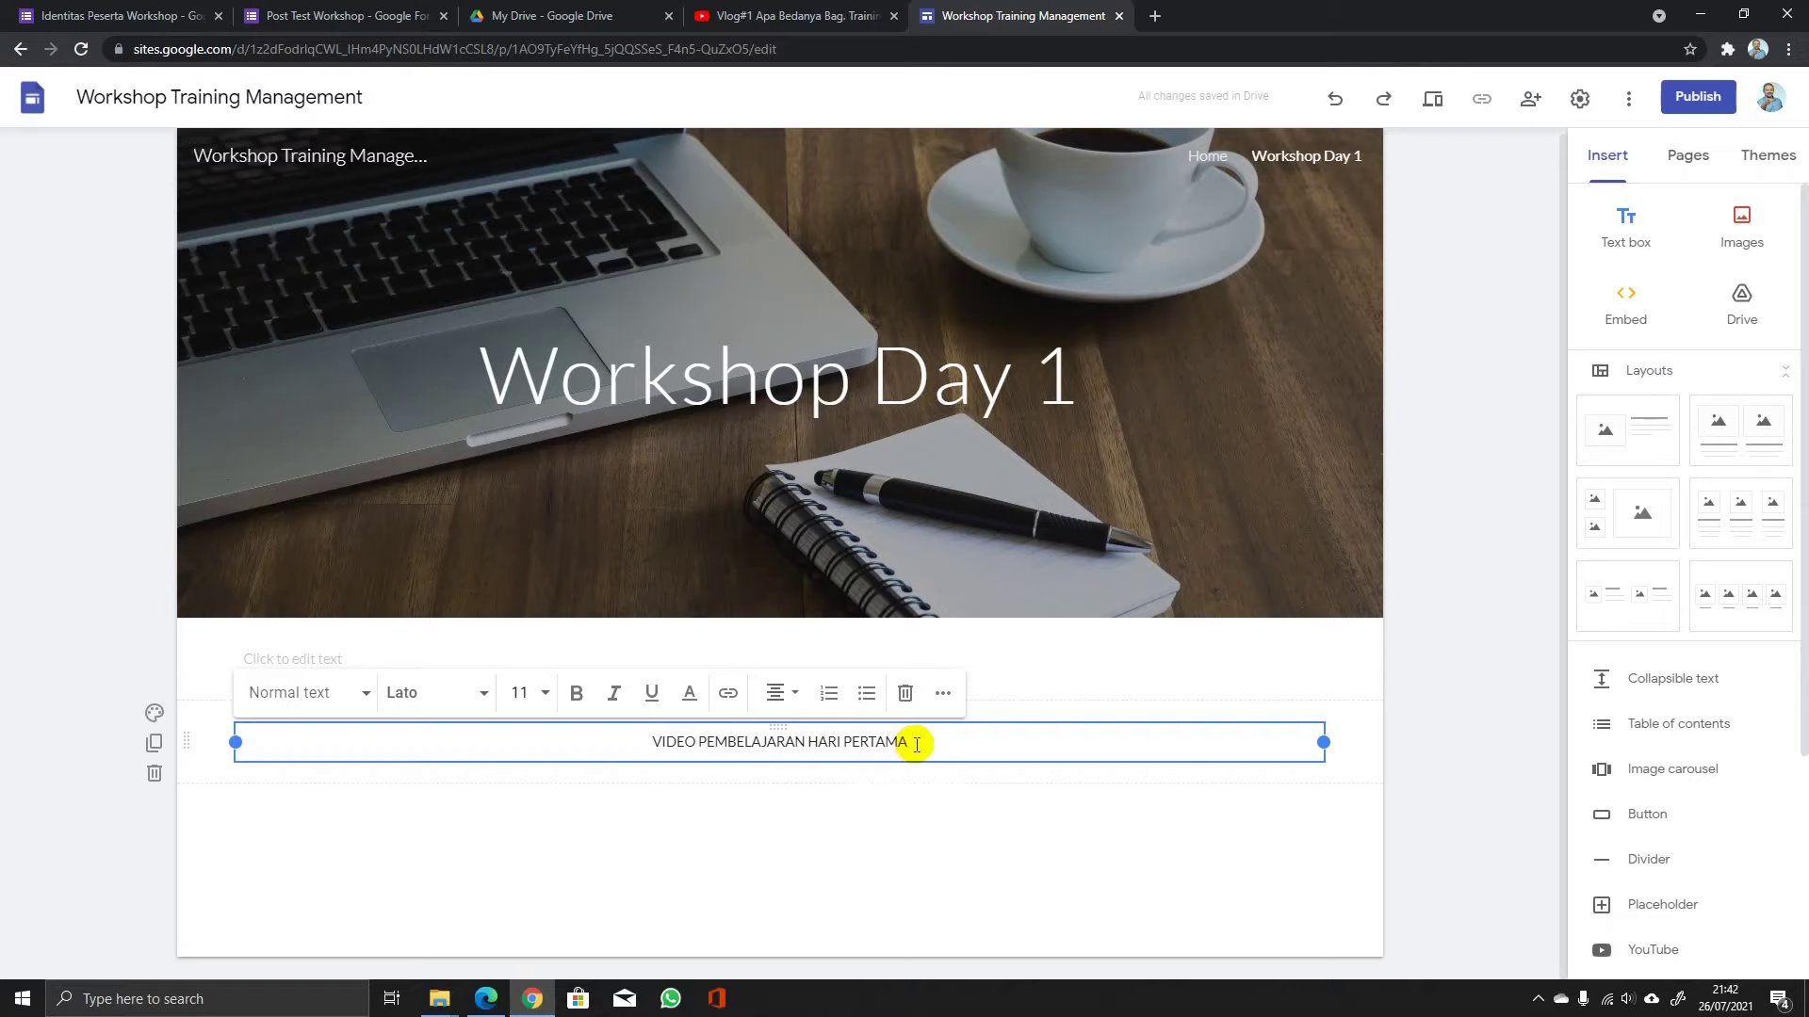
# Replace the centered heading text with "VIDEO MEMAHAMI TRAINING" and format it bold at font size 14.
pyautogui.moveTo(927, 743); pyautogui.dragTo(651, 746)
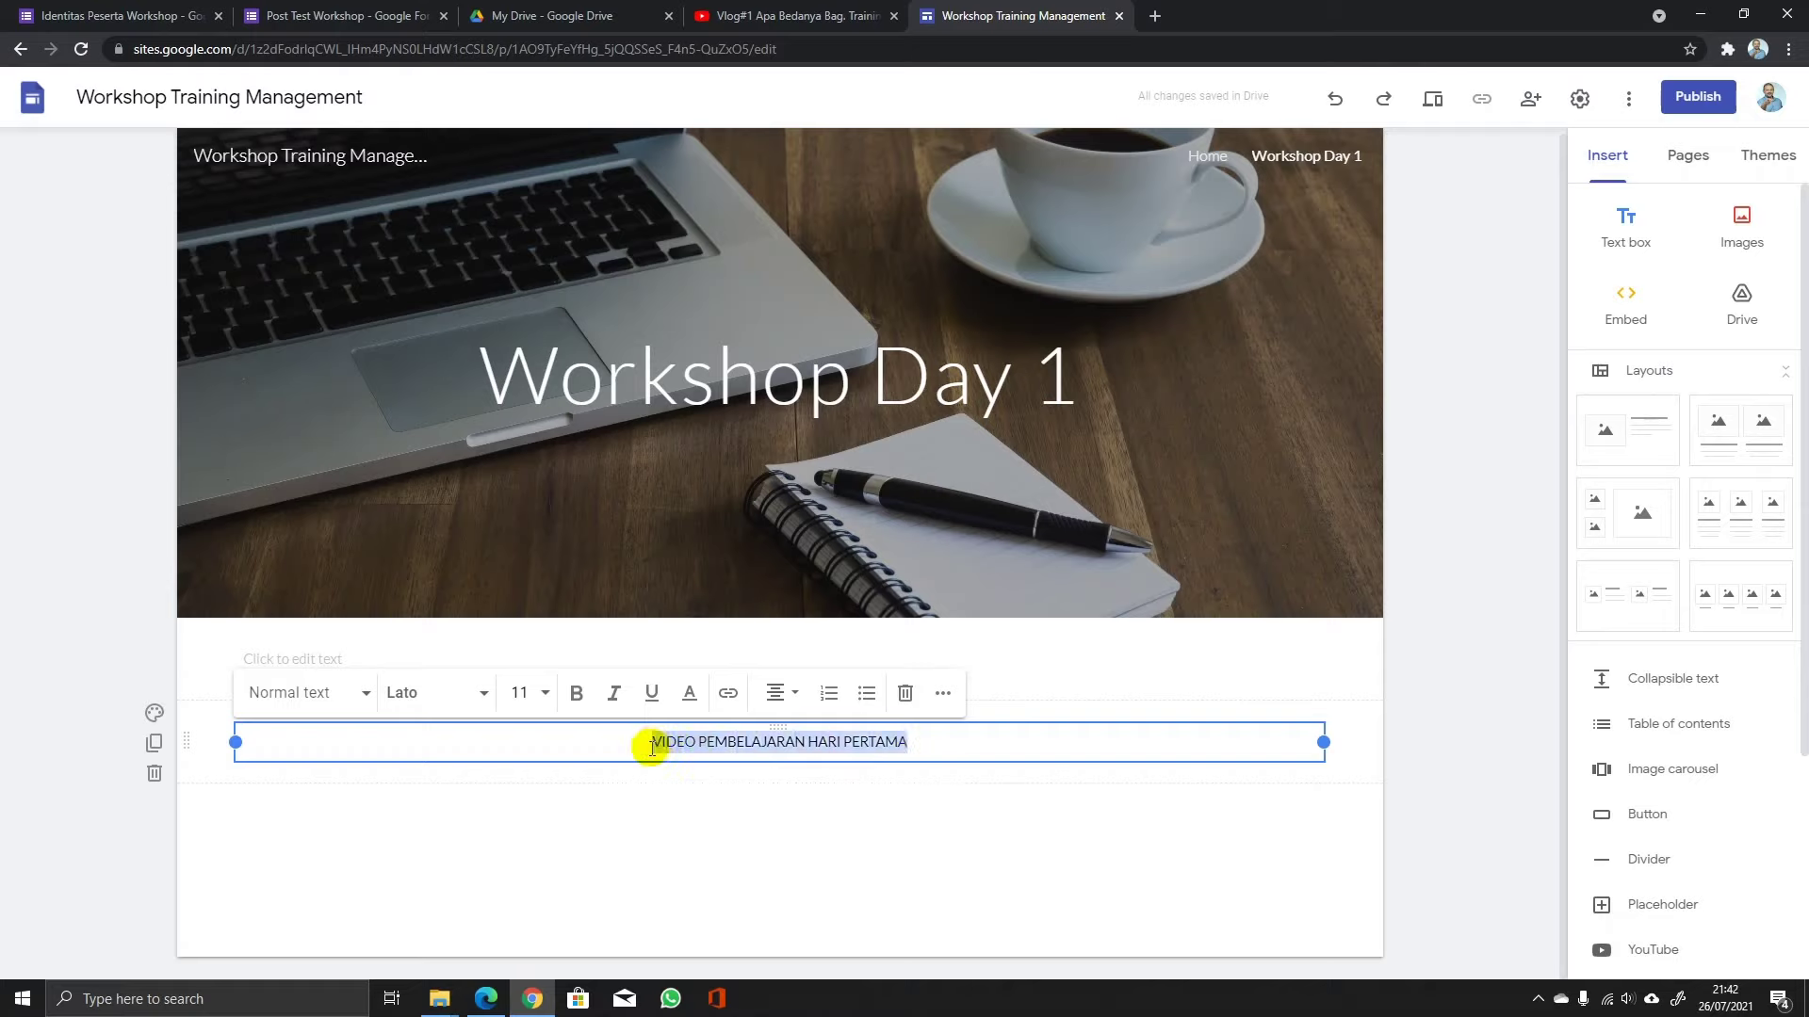
pyautogui.write('VIDEO MEMAHAMI TRAINING')
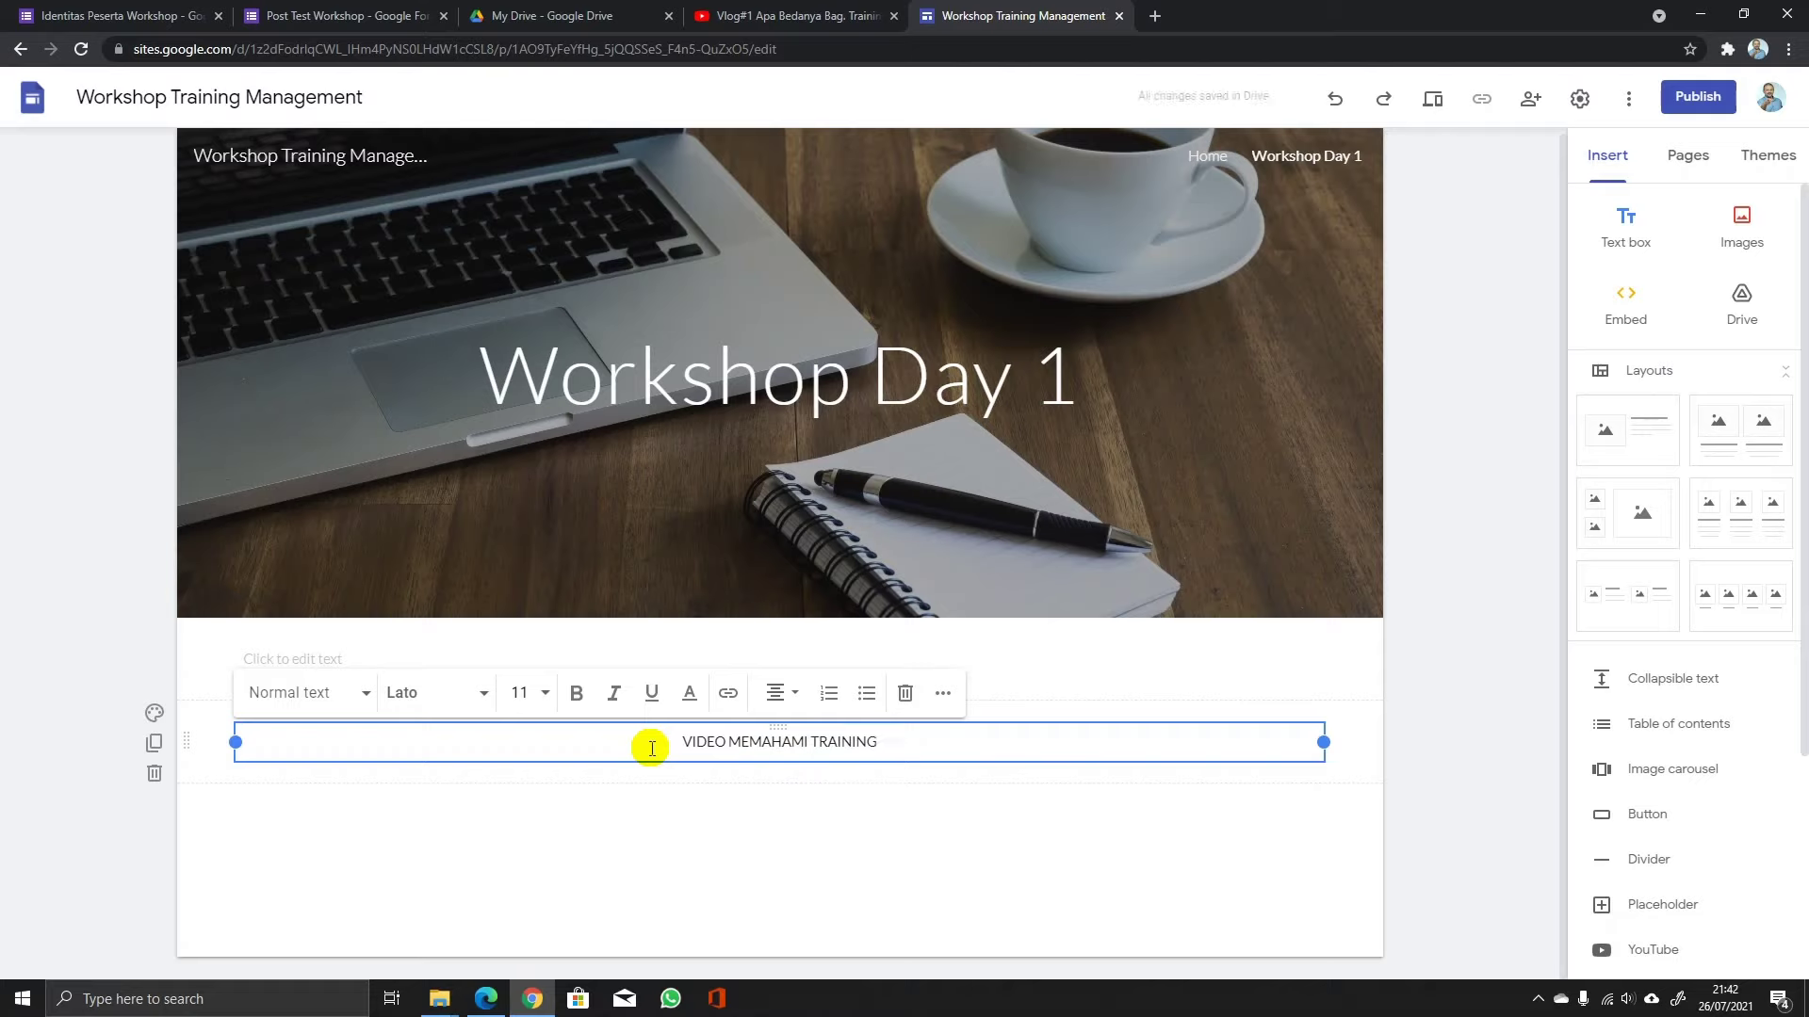
pyautogui.moveTo(876, 741); pyautogui.dragTo(685, 743)
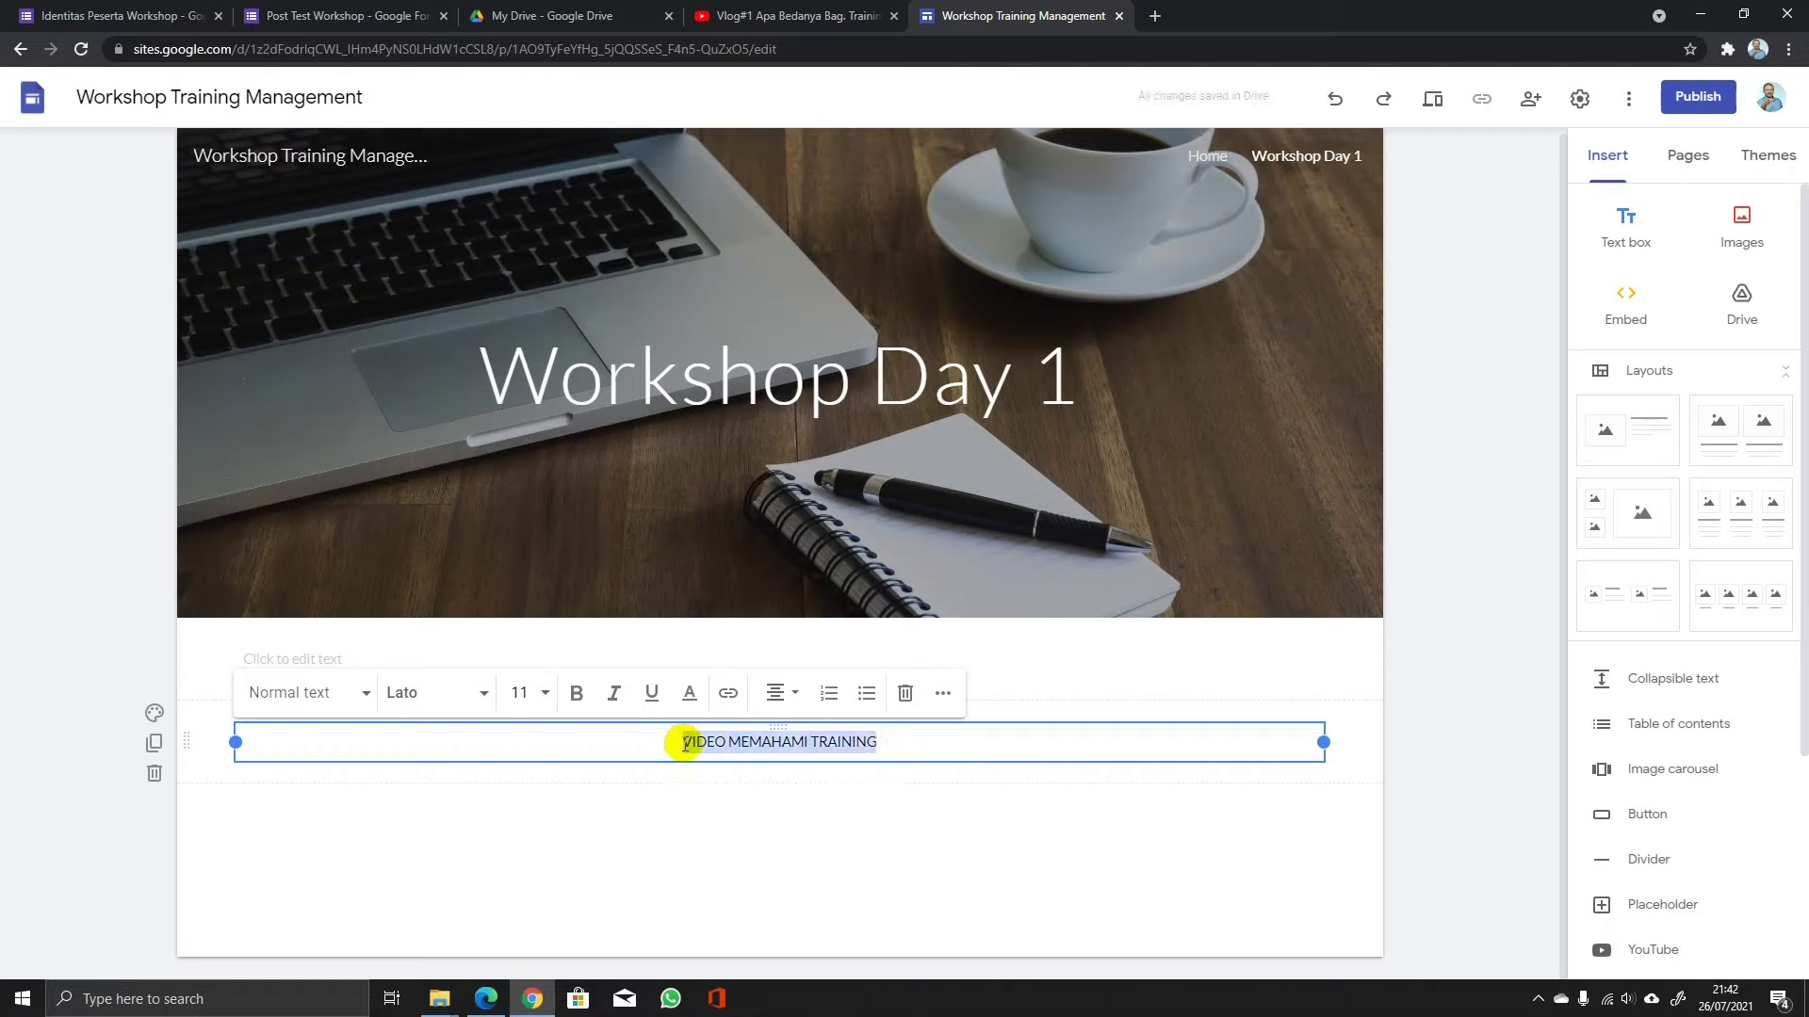
pyautogui.click(575, 699)
pyautogui.click(546, 694)
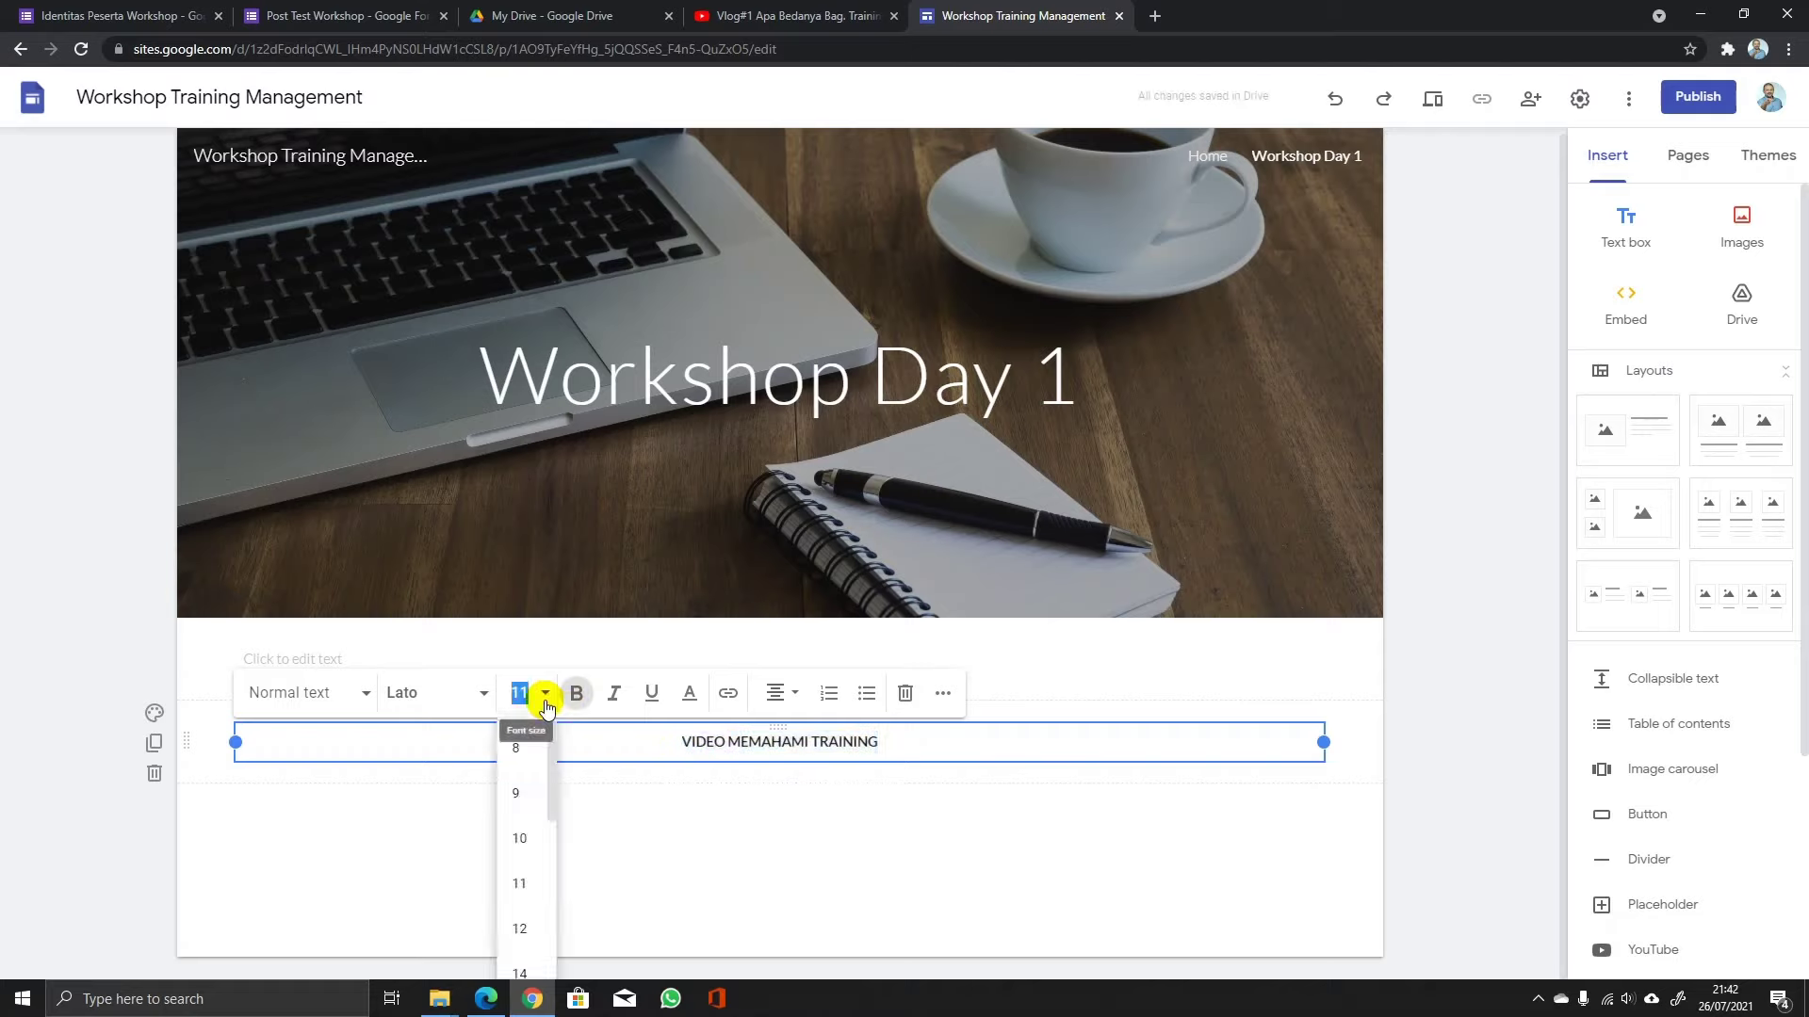
pyautogui.scroll(-1, 524, 881)
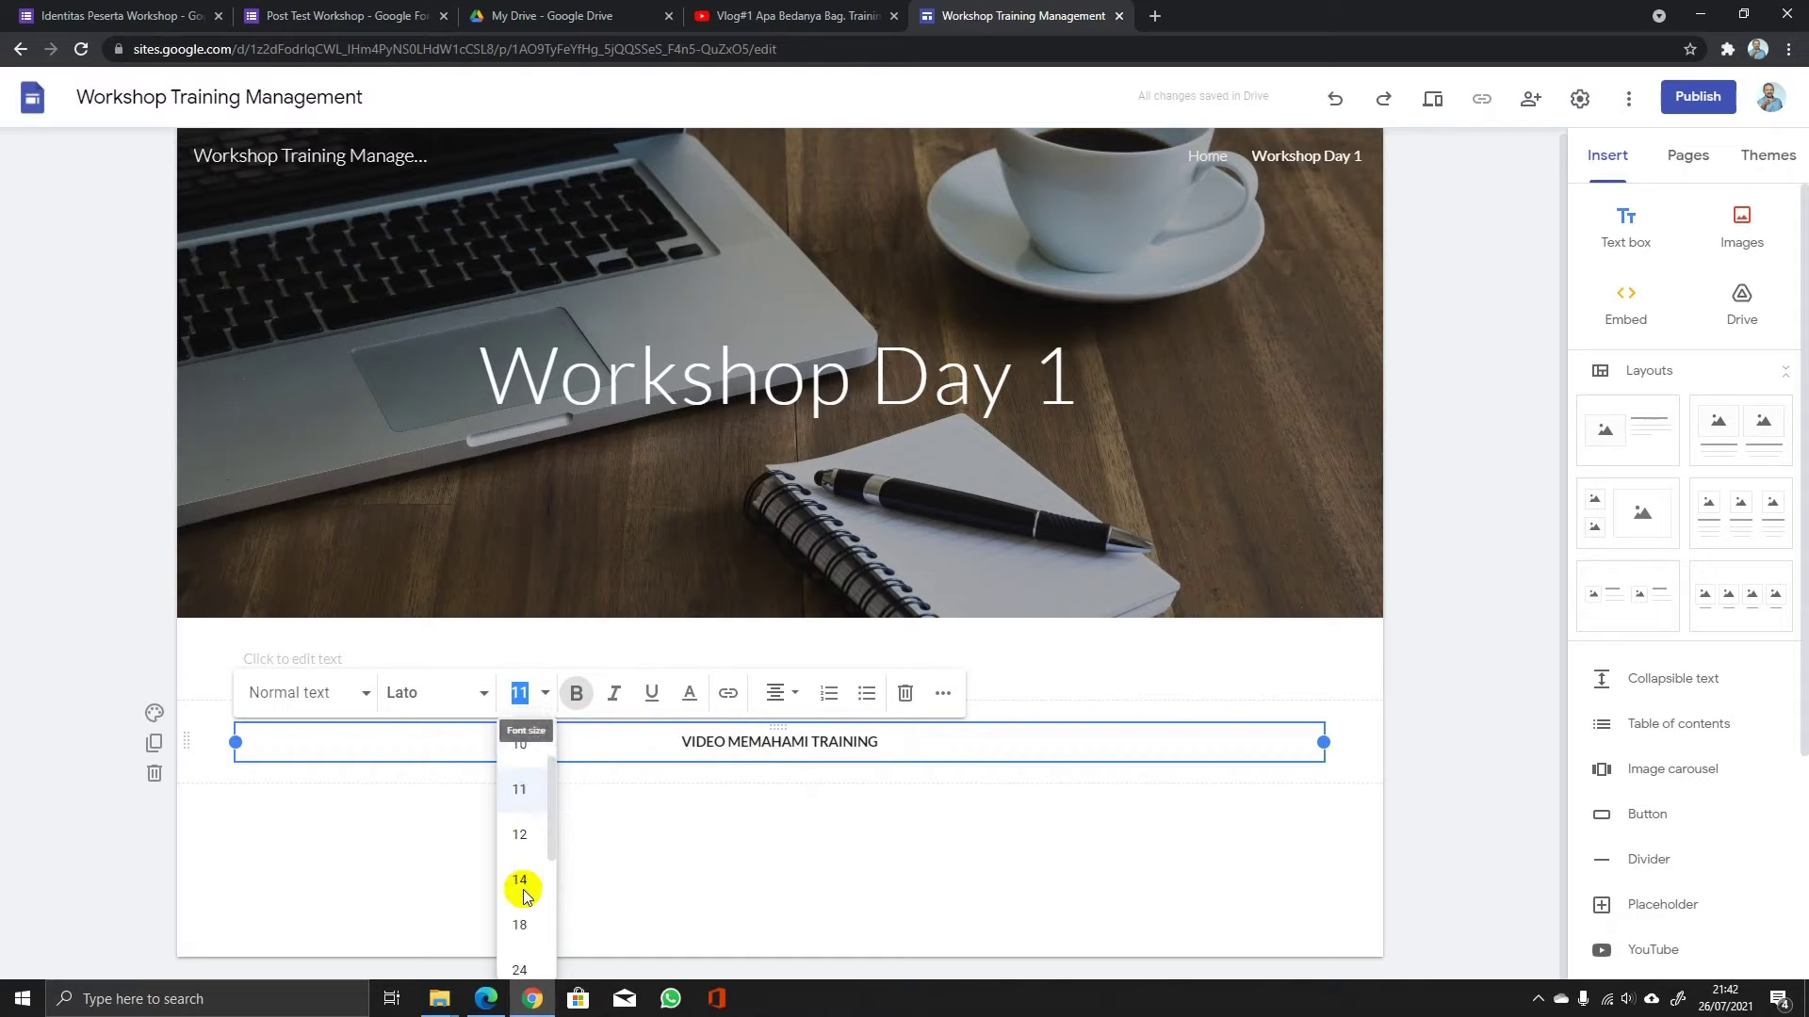
pyautogui.click(523, 878)
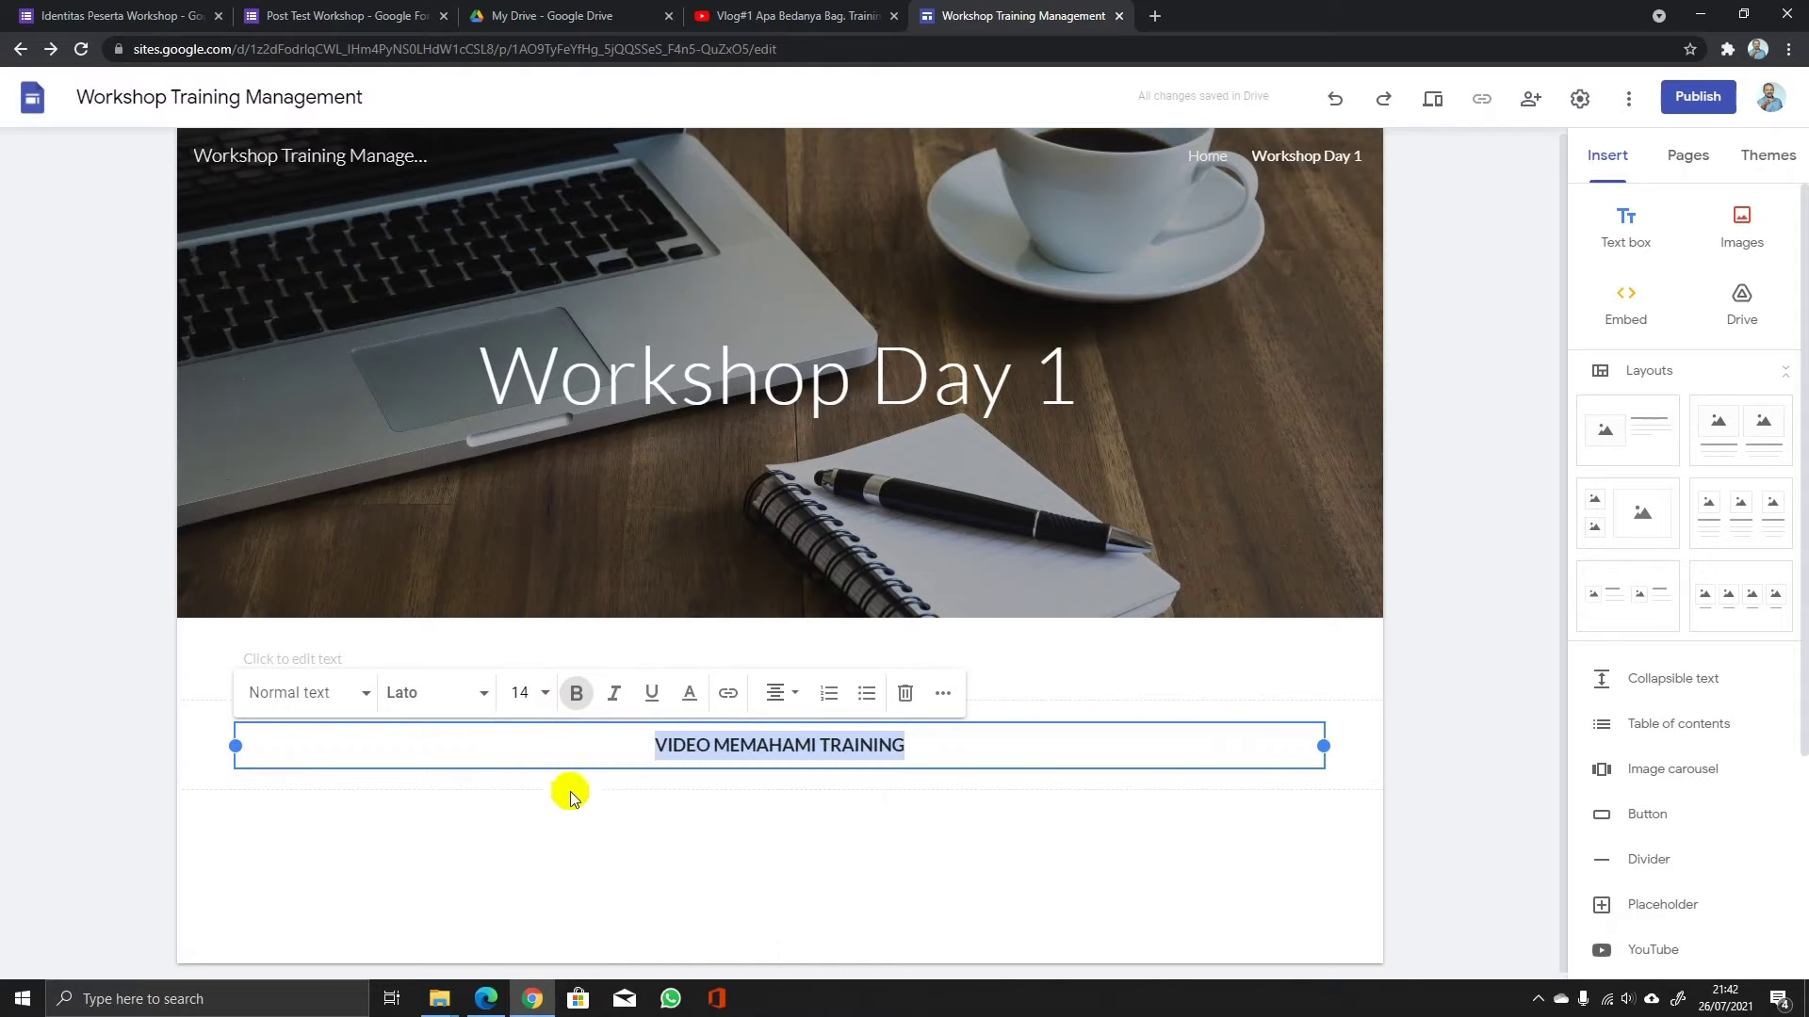
pyautogui.click(654, 793)
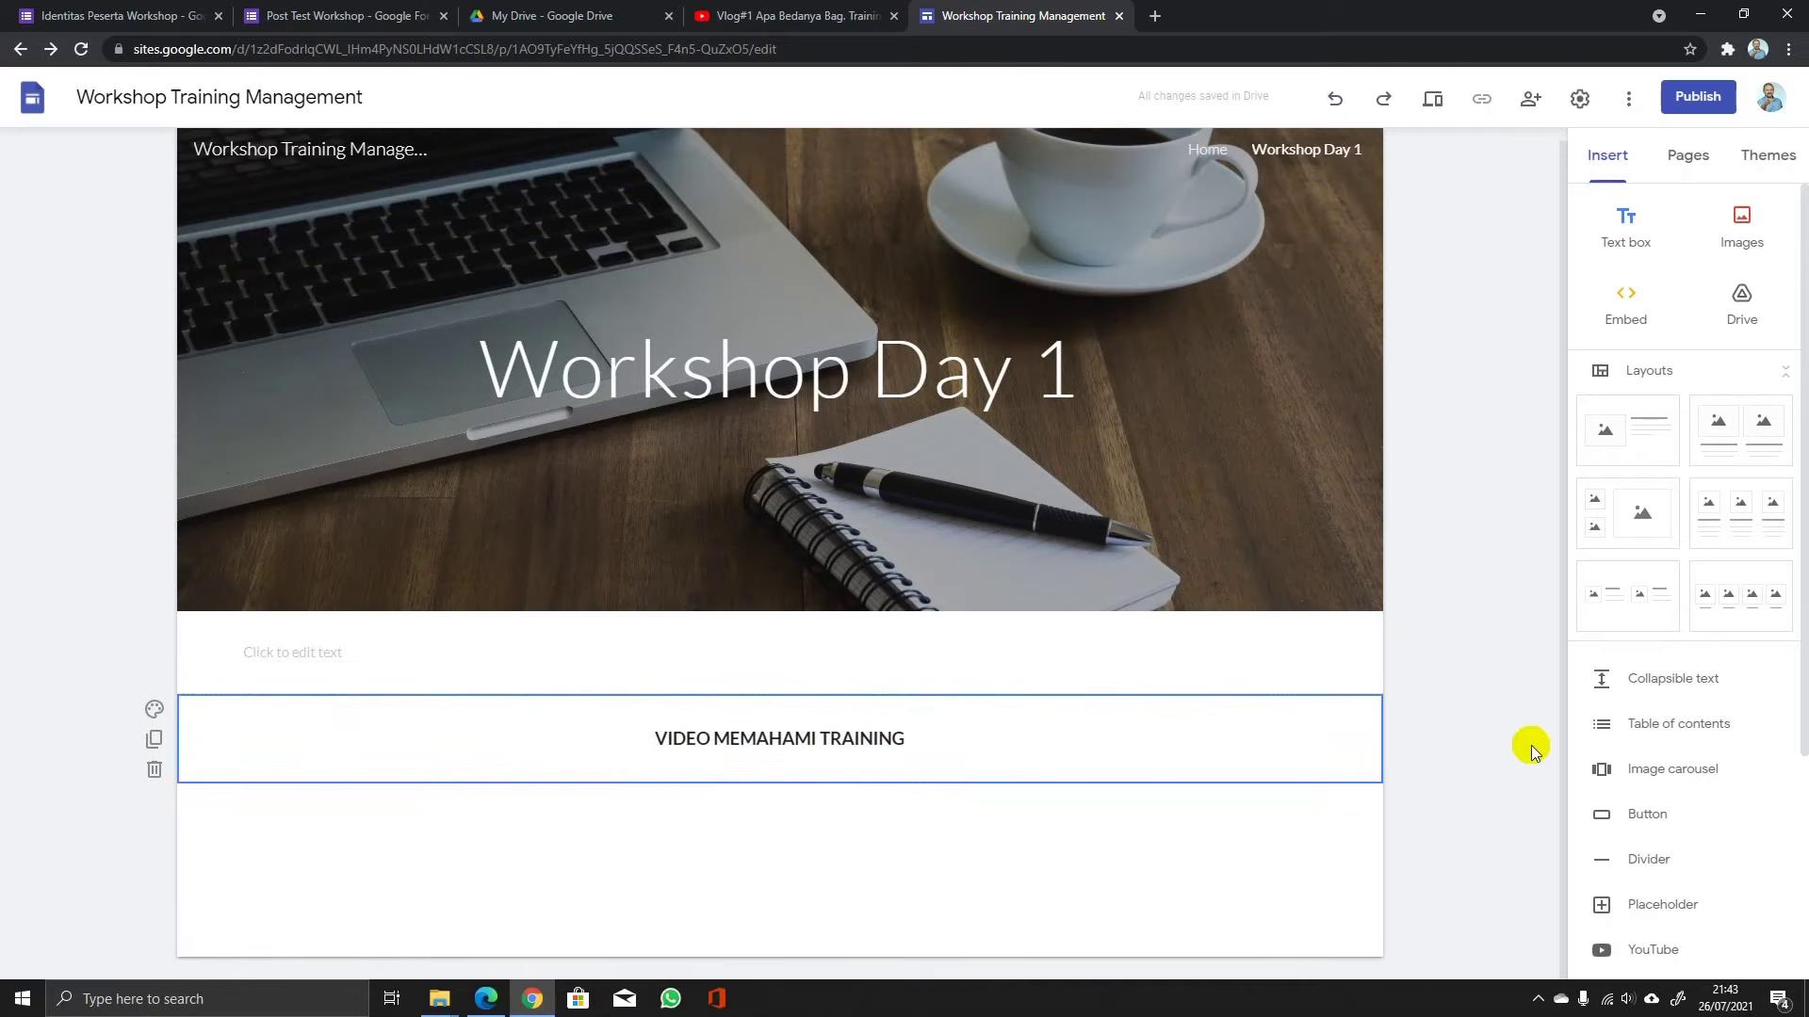
# Start inserting a YouTube video, then switch to YouTube and copy the share link of Belajar Training's "Apa Itu Training Kerja" video.
pyautogui.click(1658, 952)
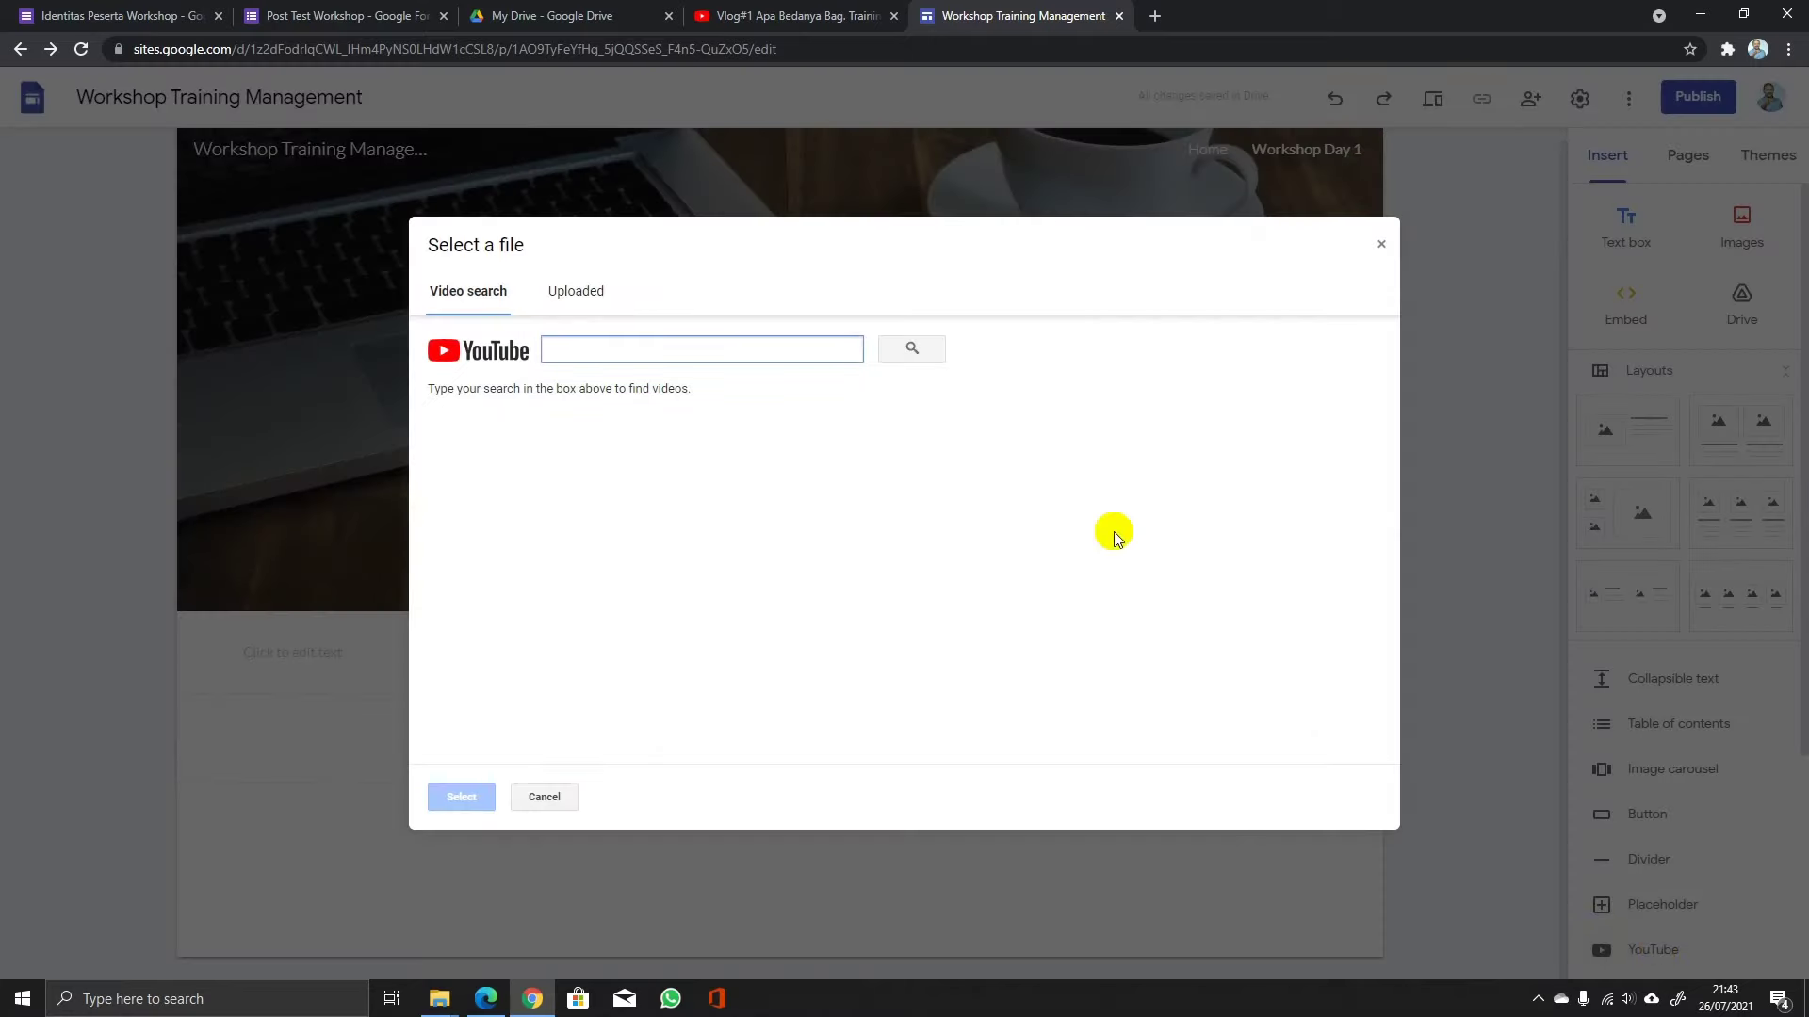
pyautogui.click(824, 17)
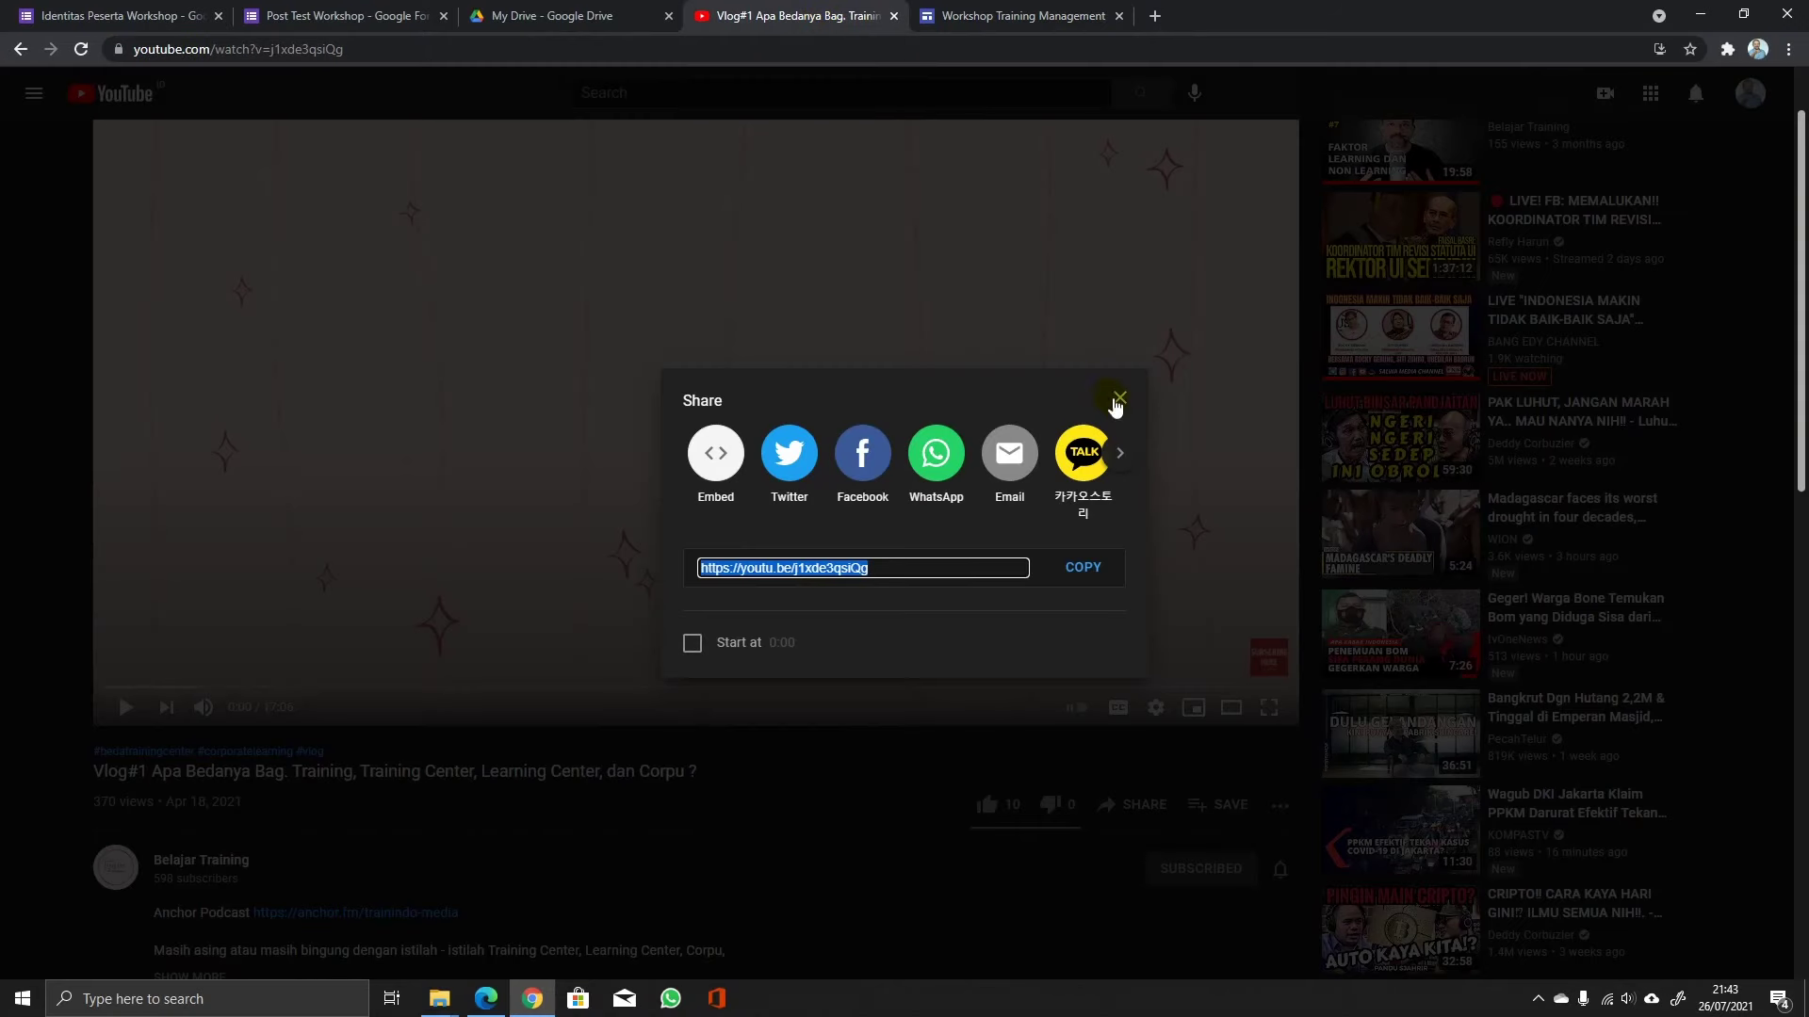
pyautogui.click(1117, 400)
pyautogui.click(20, 52)
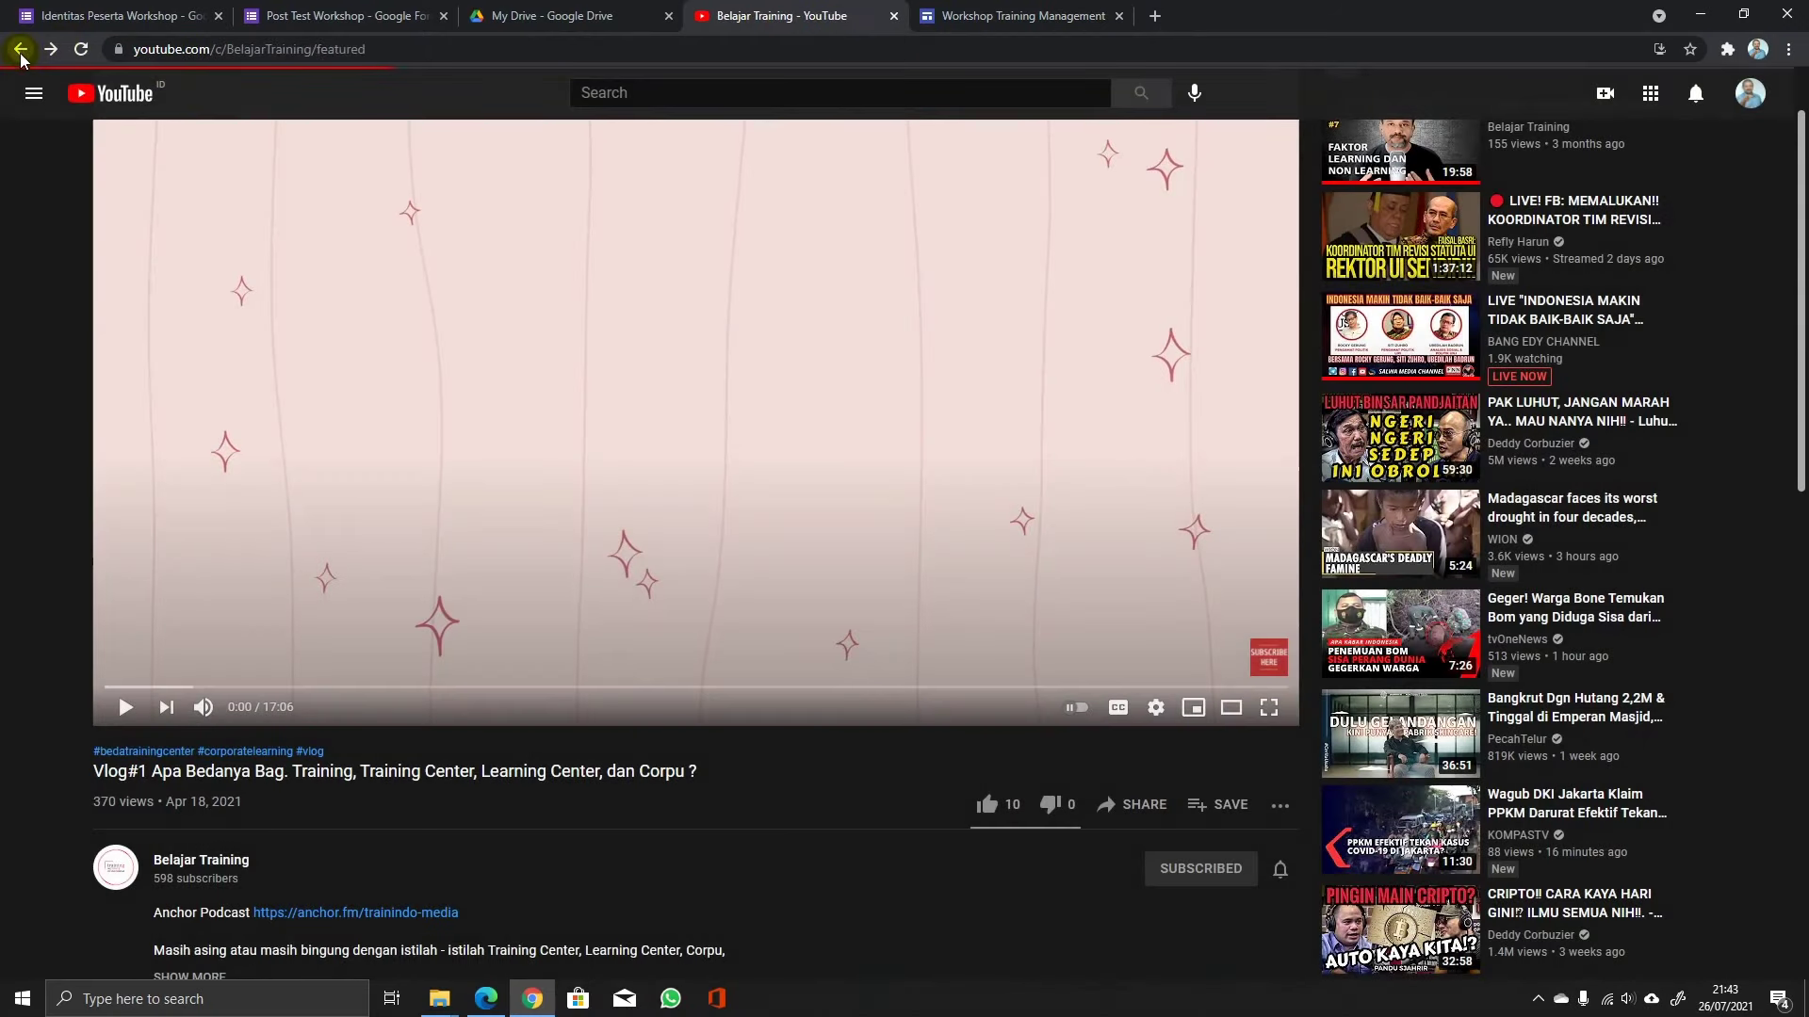
pyautogui.scroll(-1, 489, 499)
pyautogui.scroll(-3, 495, 500)
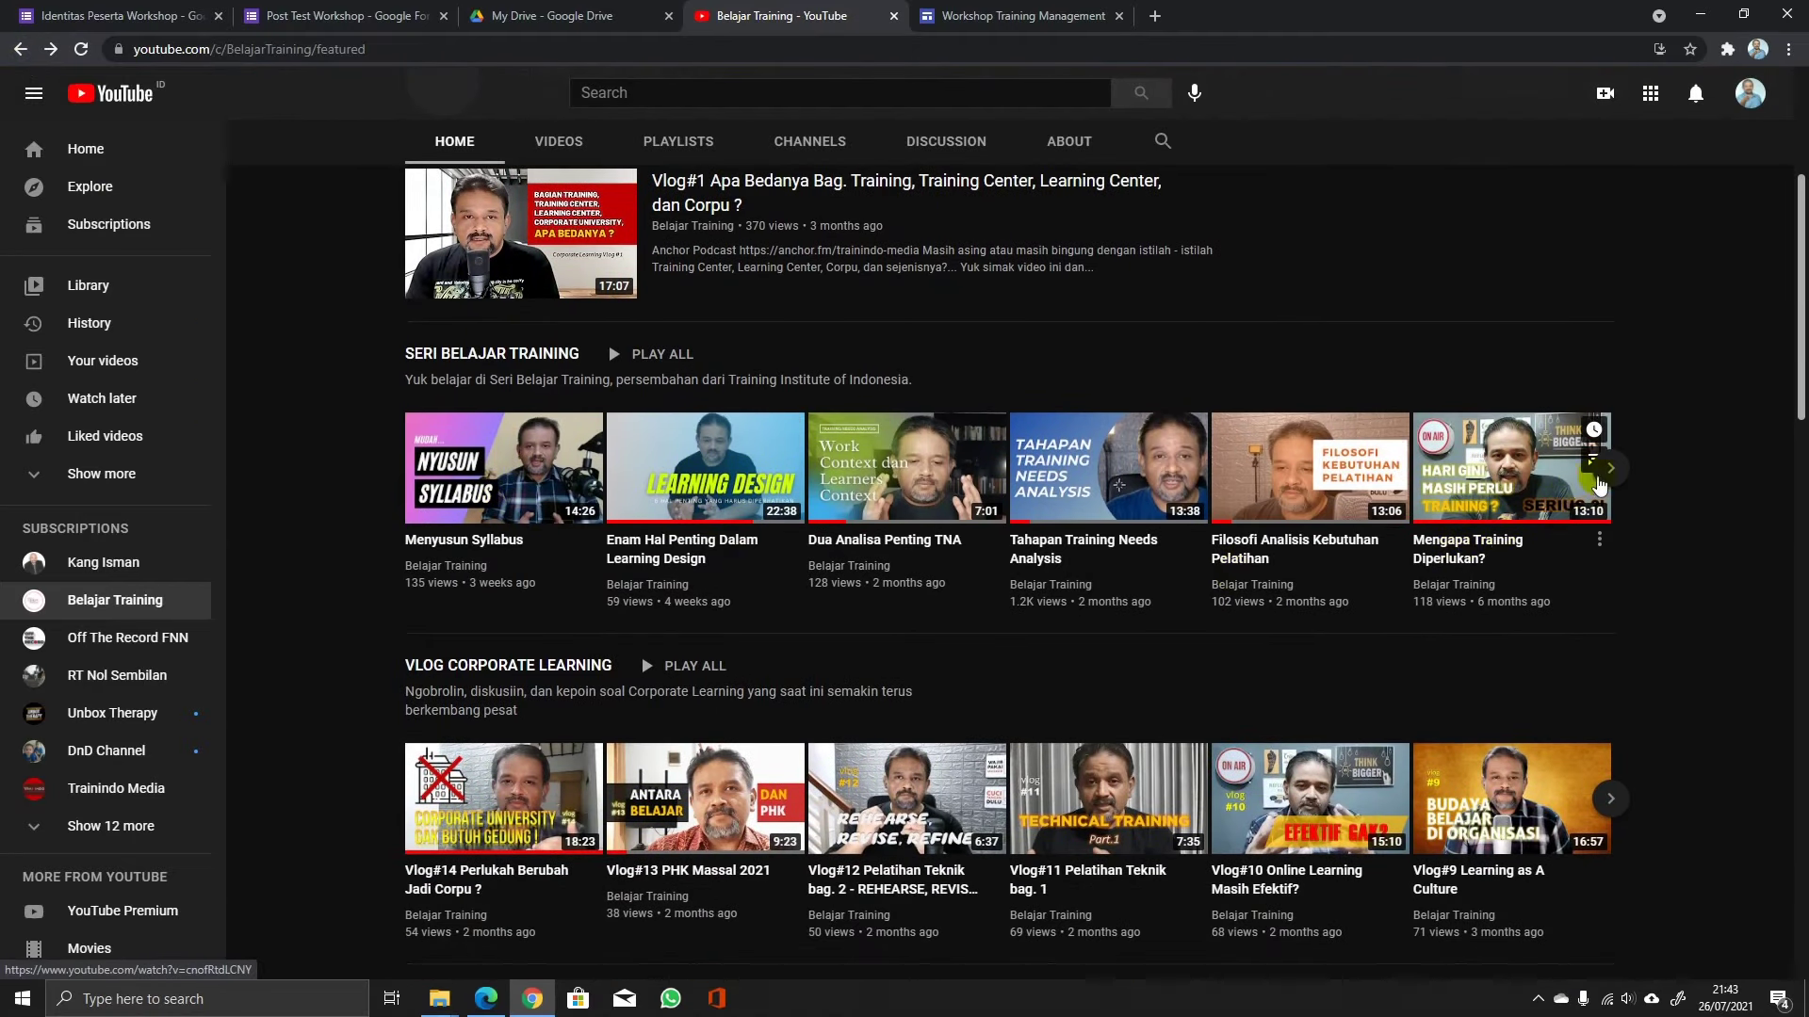
pyautogui.click(1610, 468)
pyautogui.click(1510, 478)
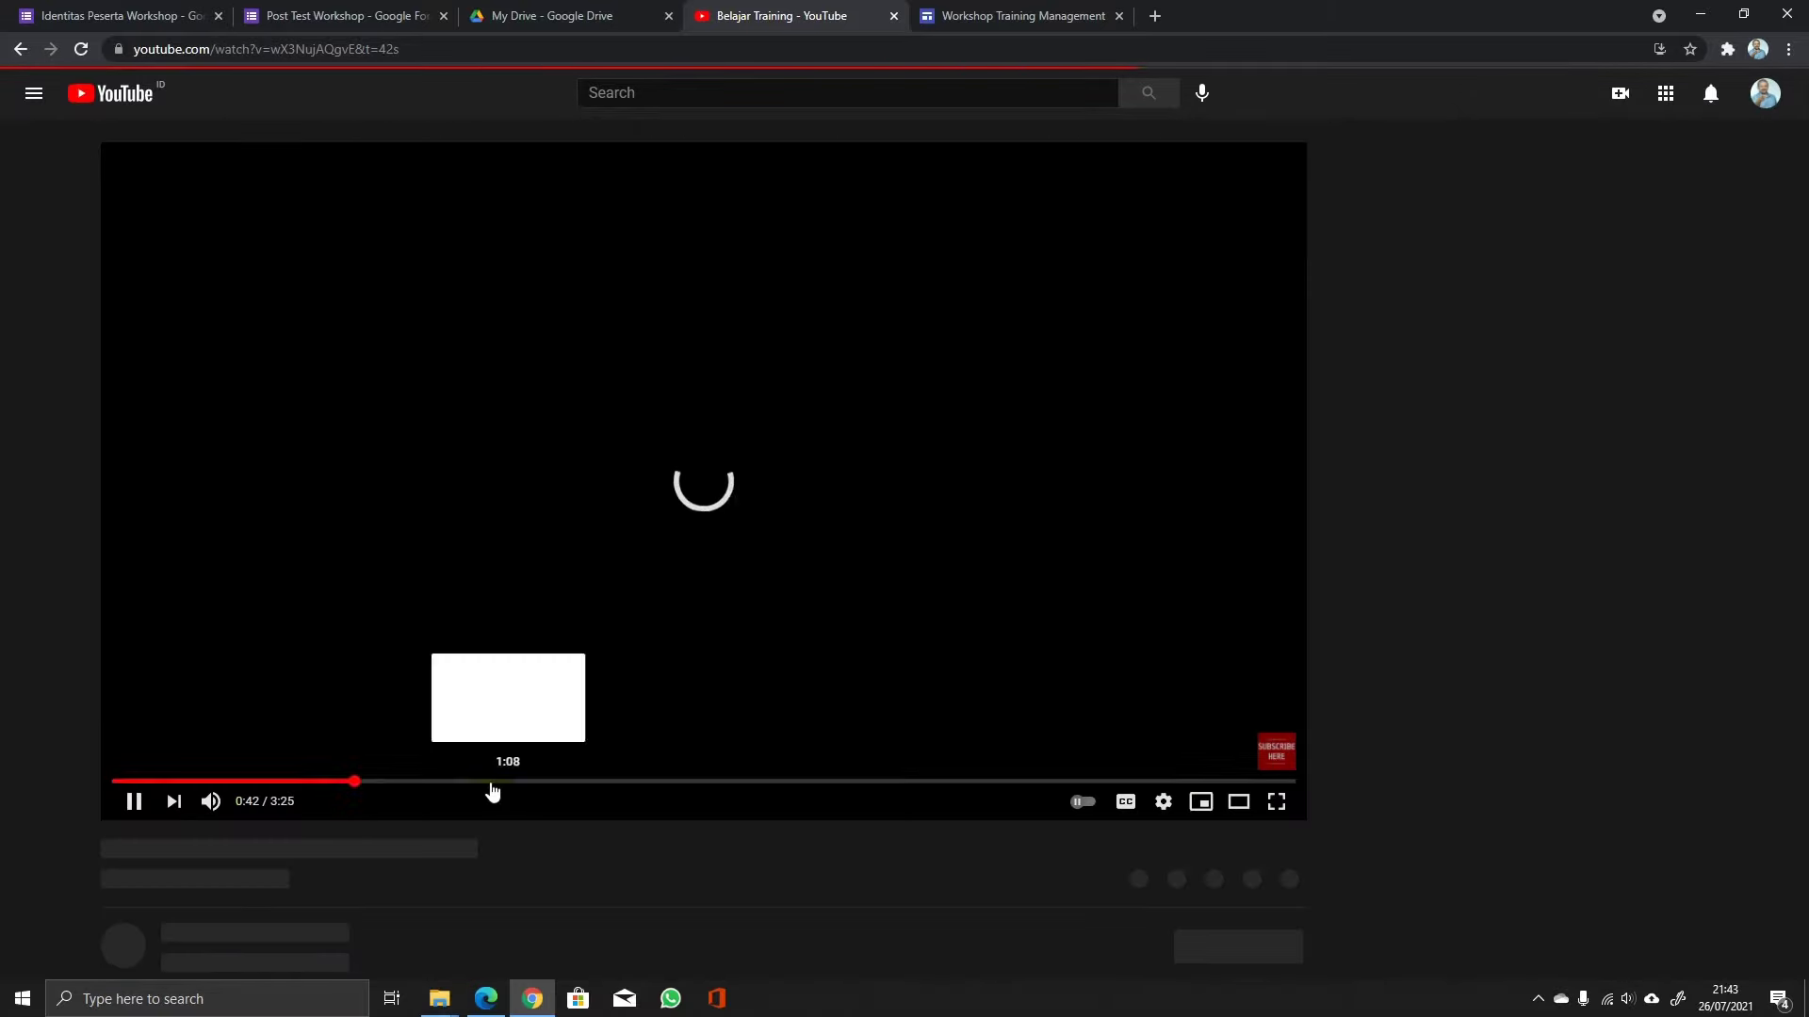
pyautogui.click(133, 800)
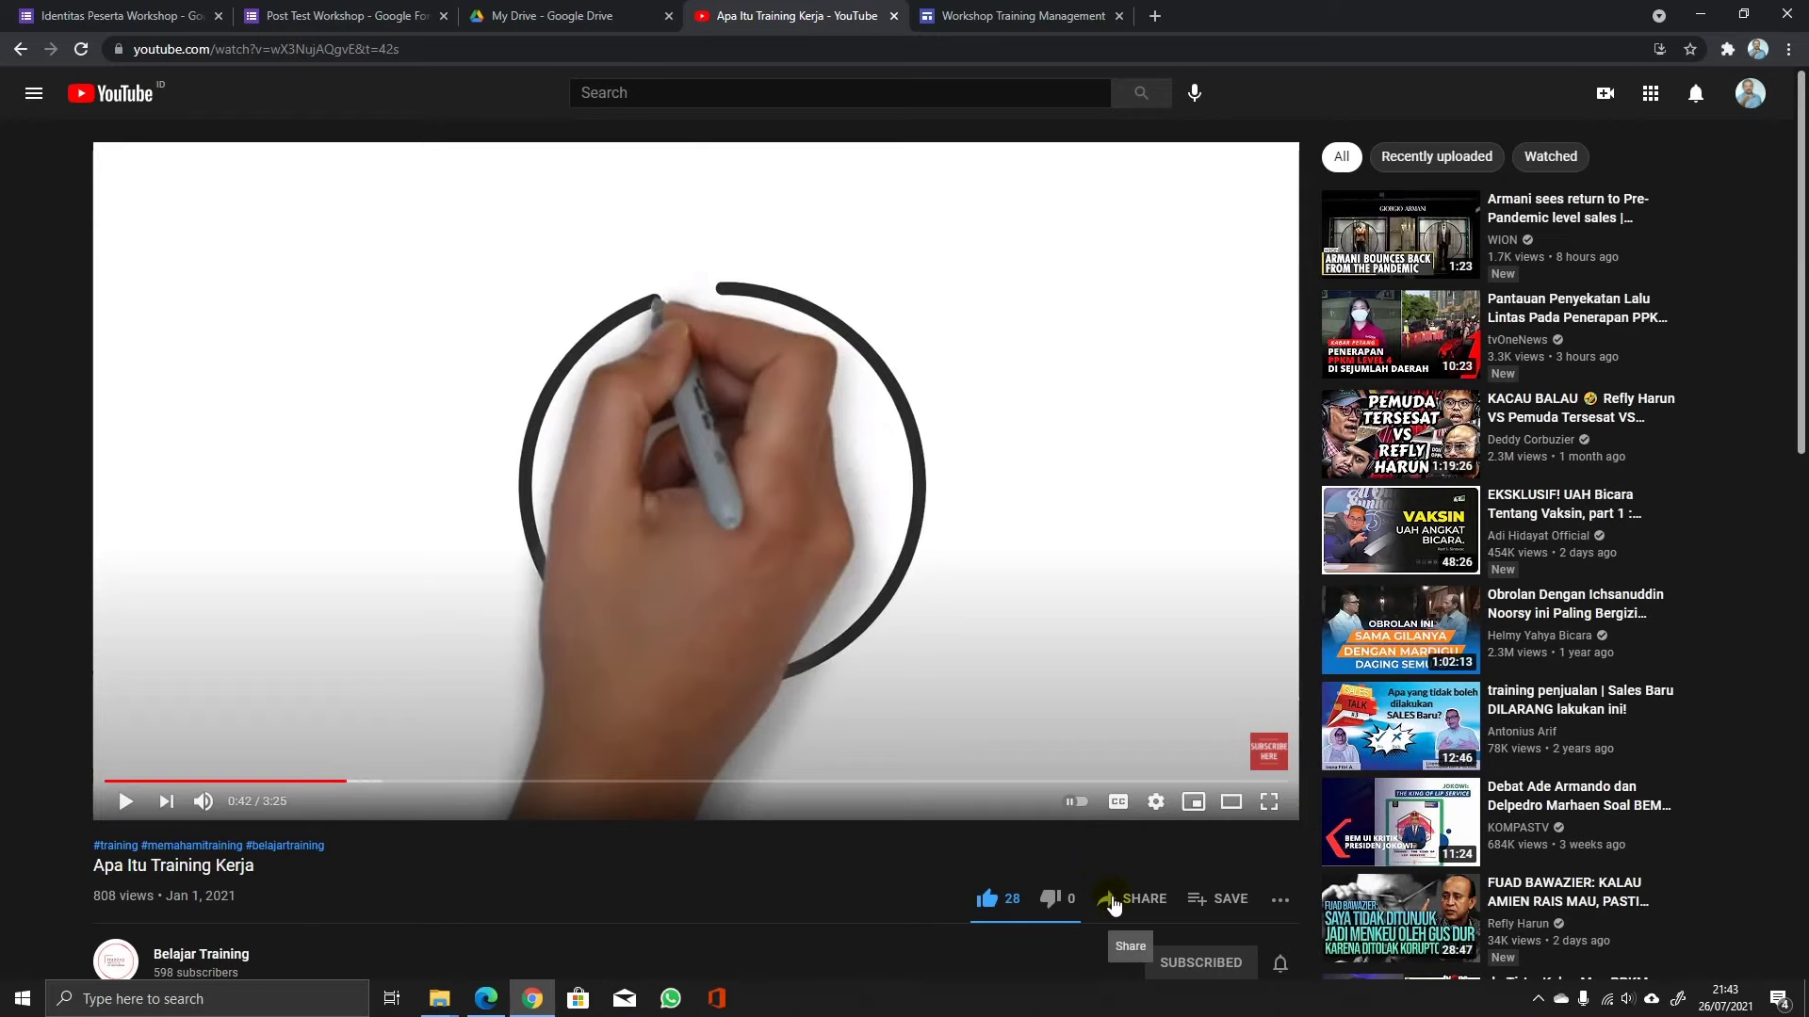
pyautogui.click(1114, 903)
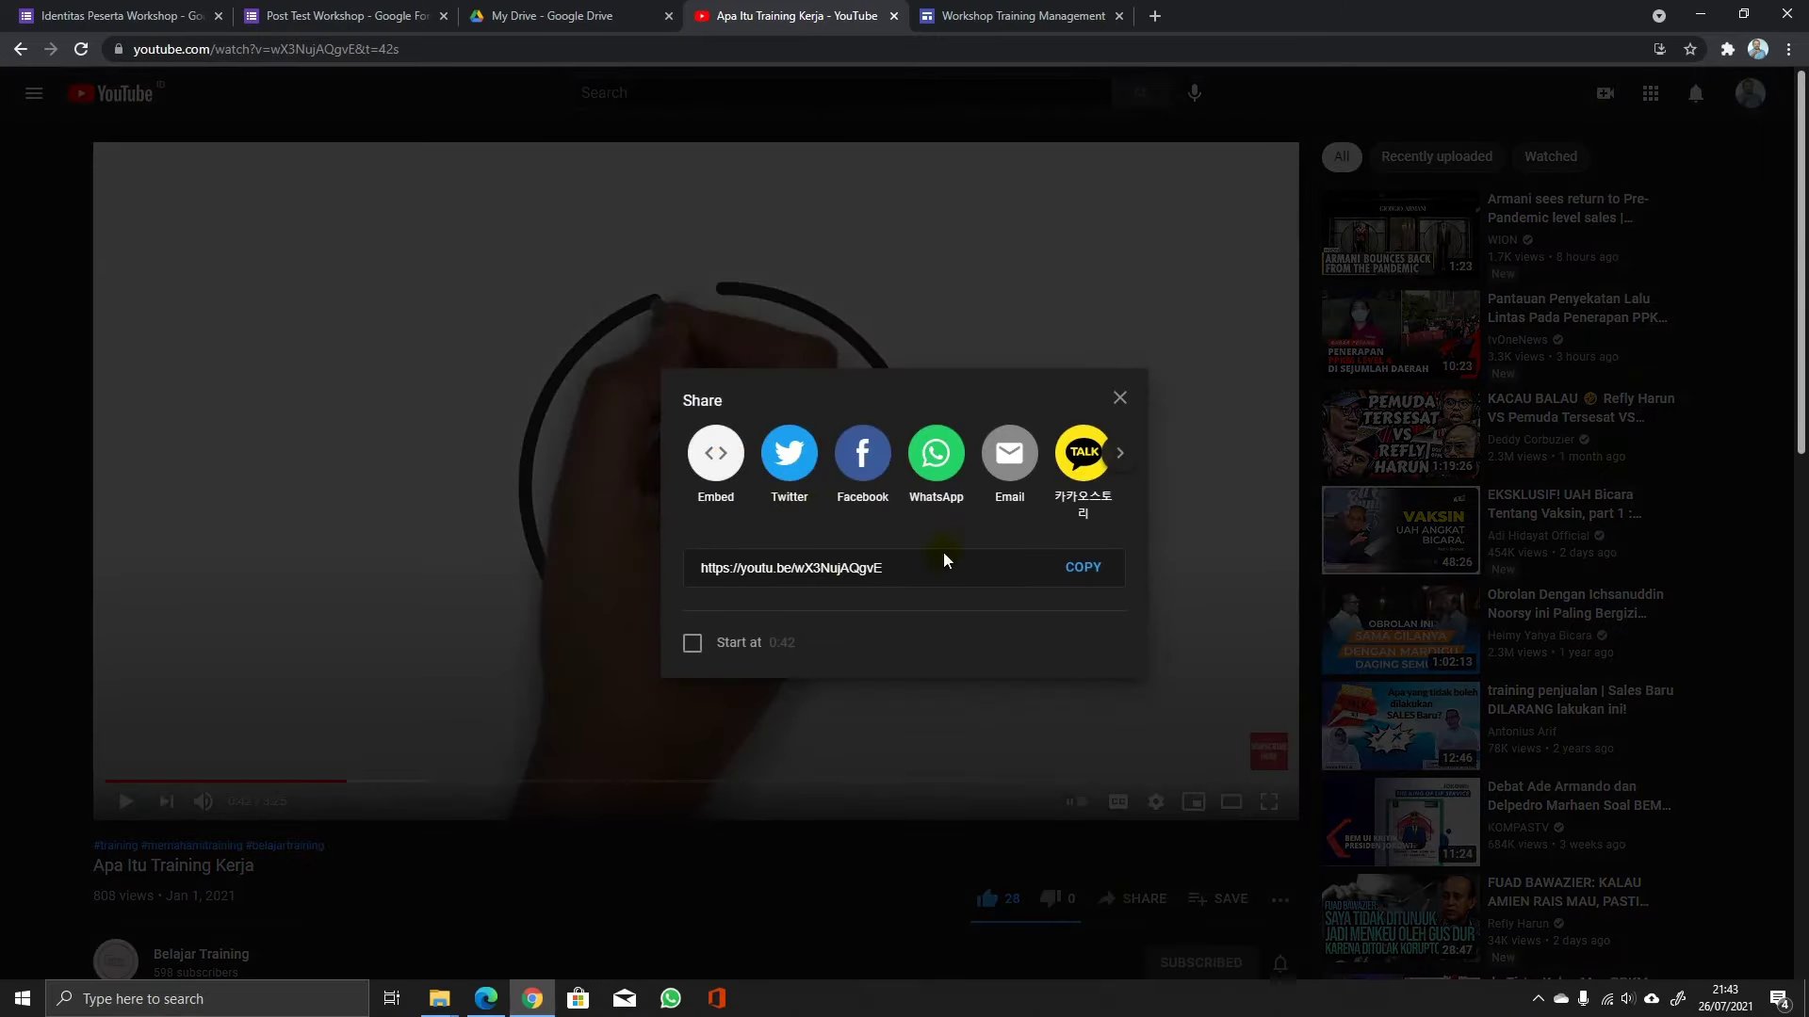
pyautogui.click(1091, 575)
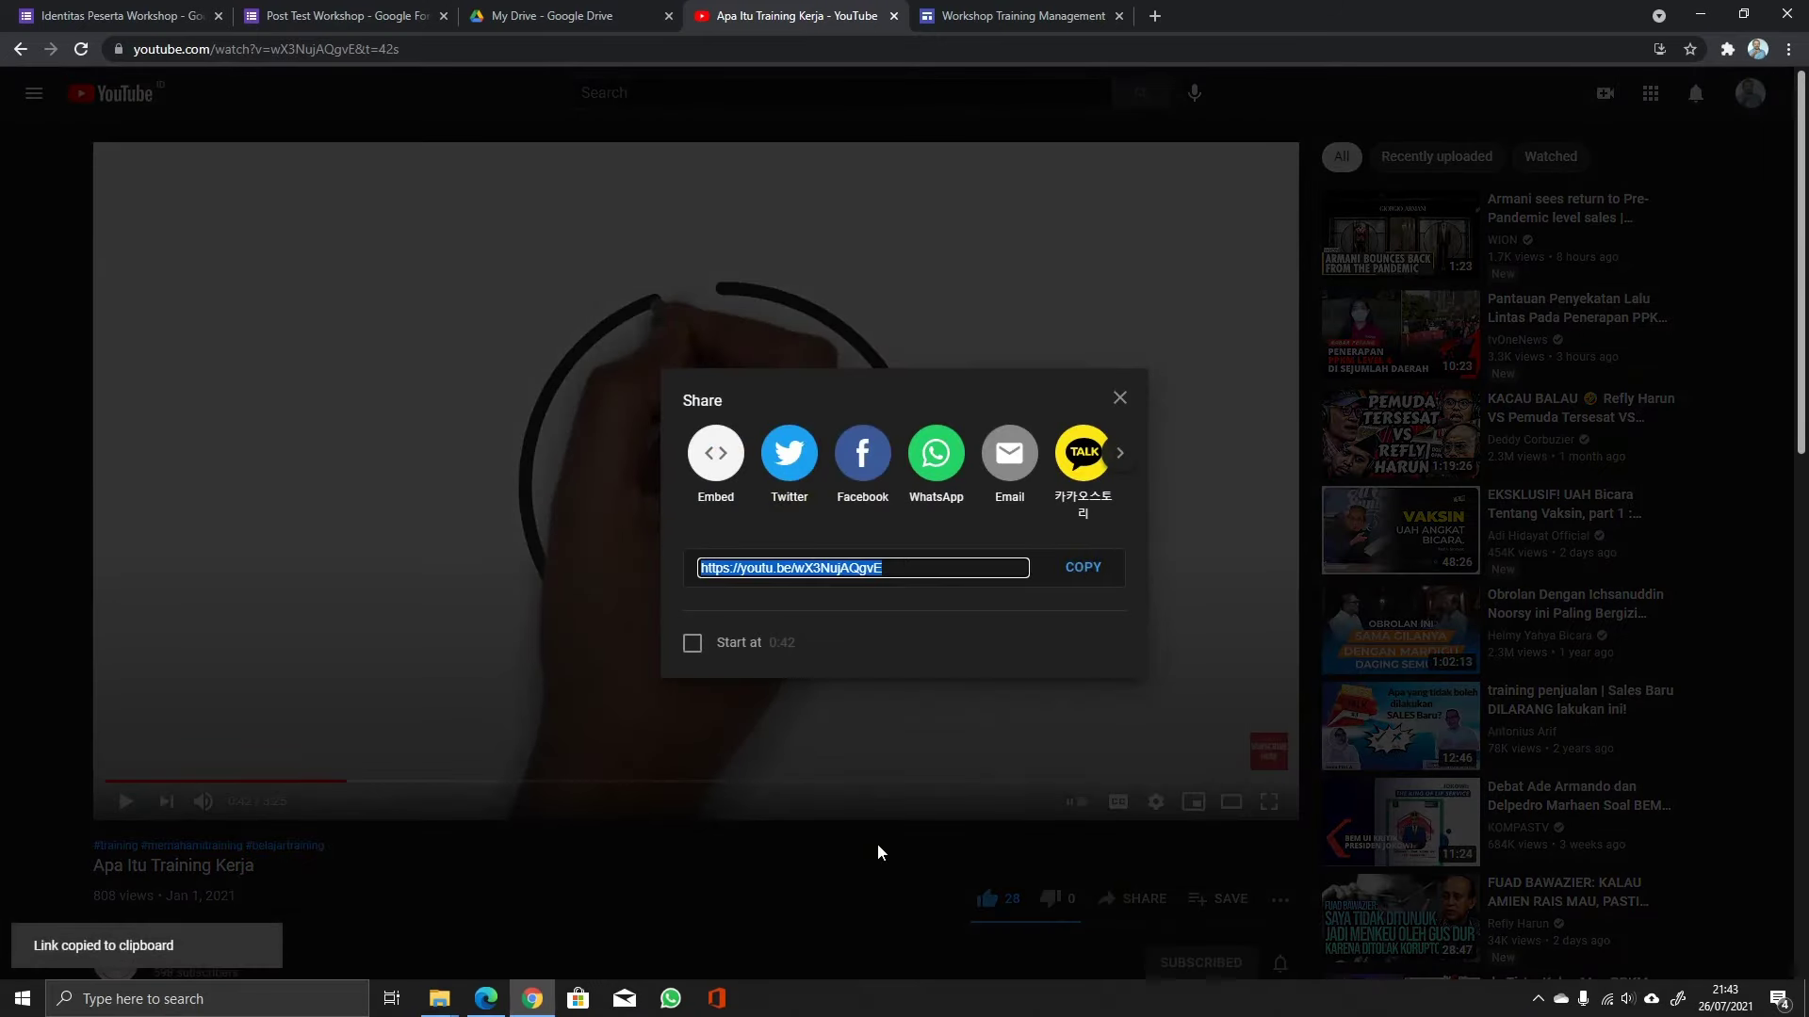
# Back in Google Sites, find the video by its copied link and insert "Apa Itu Training Kerja" below the heading.
pyautogui.click(1022, 16)
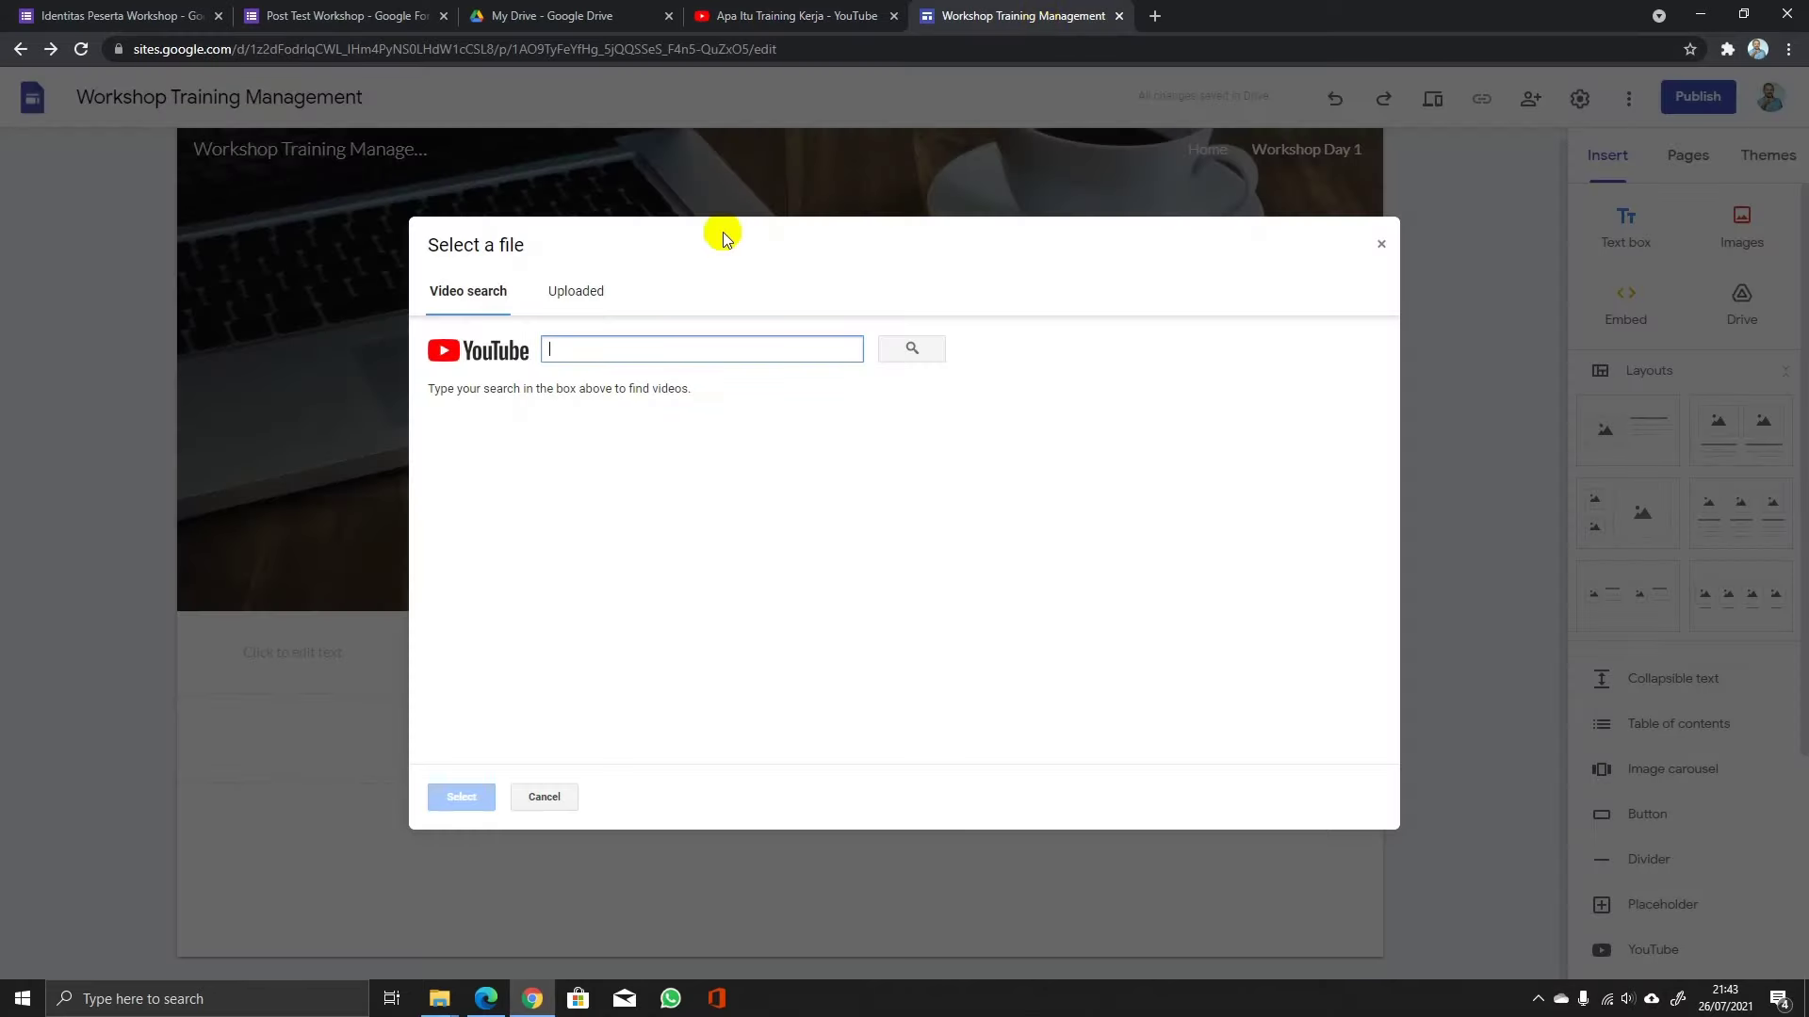
pyautogui.rightClick(673, 355)
pyautogui.click(725, 496)
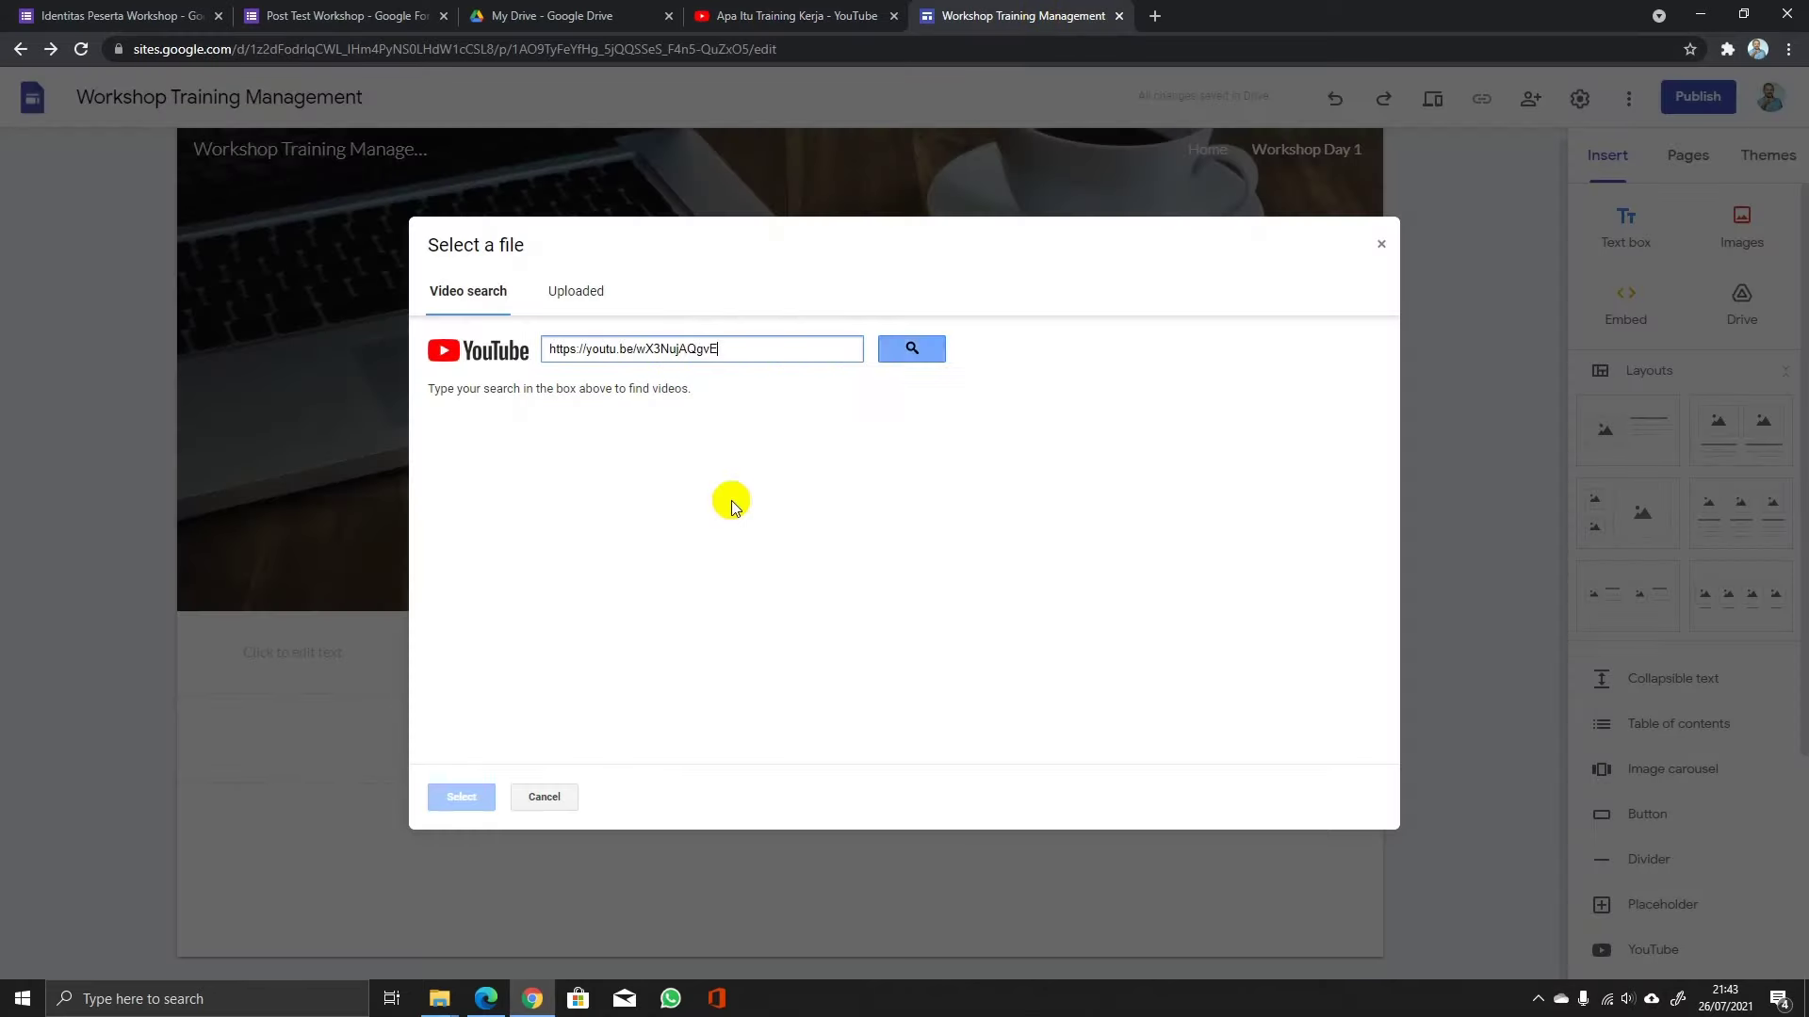
pyautogui.click(914, 348)
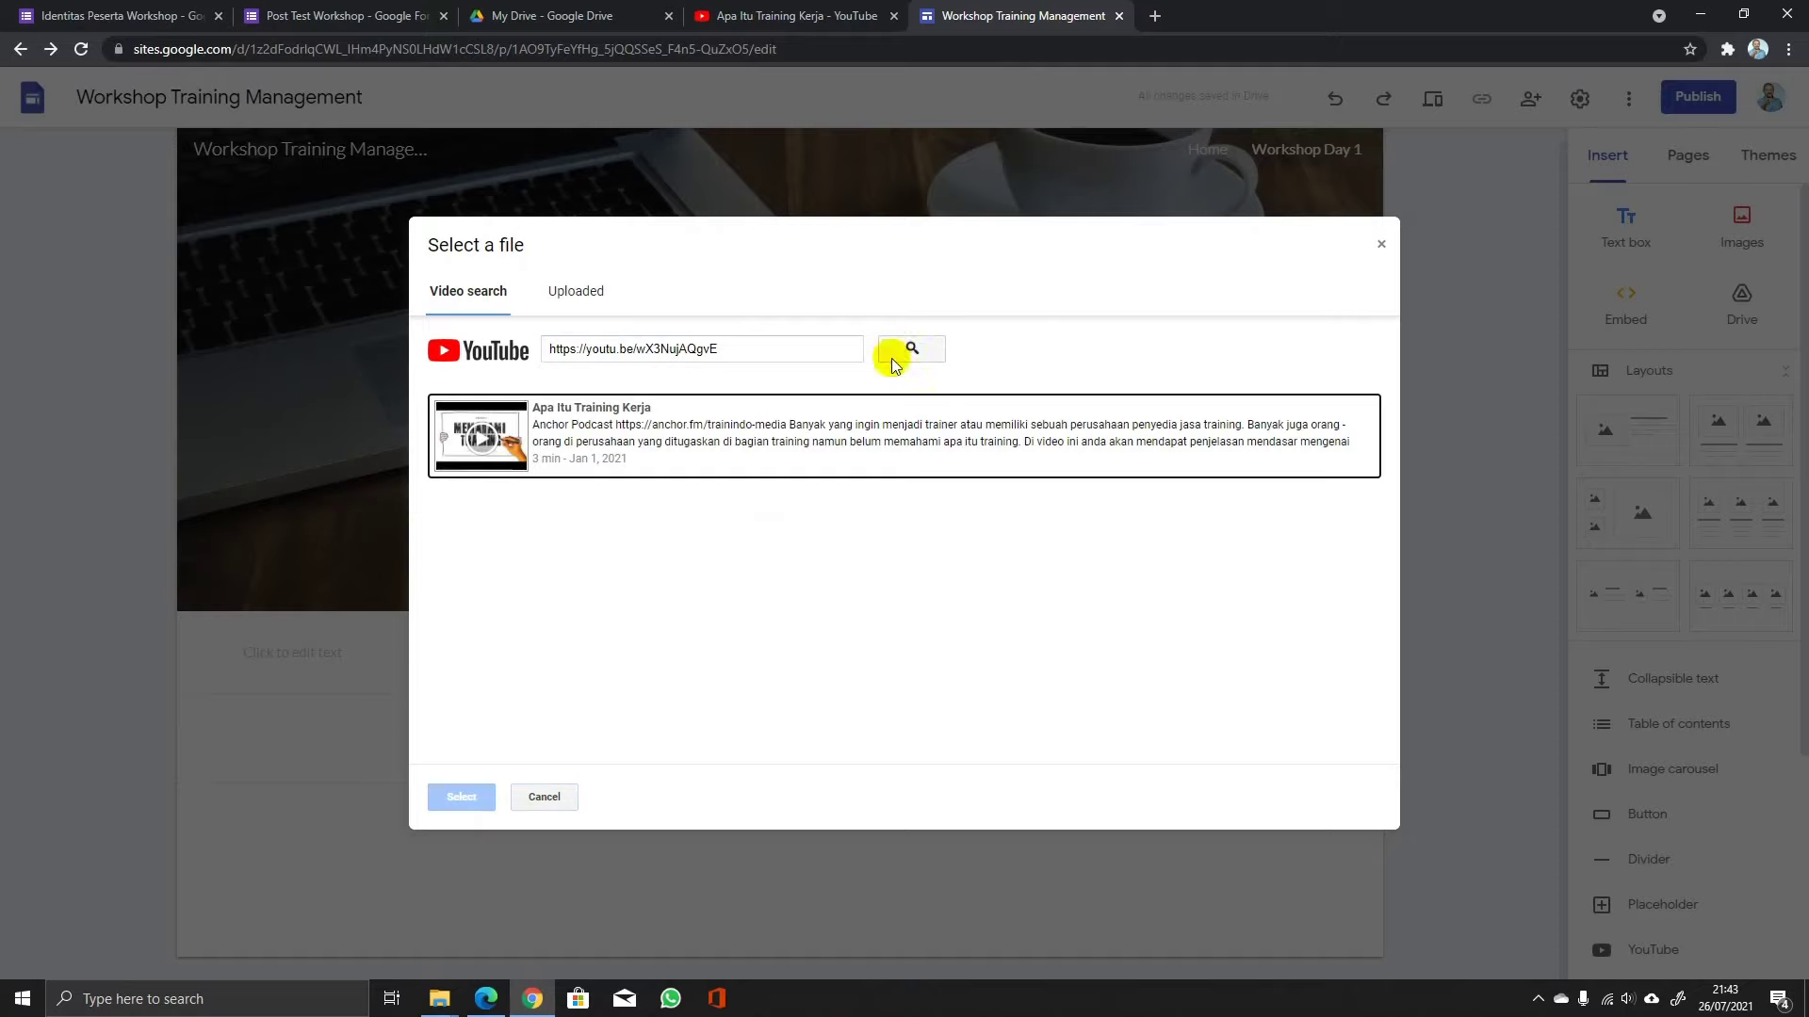
pyautogui.click(813, 436)
pyautogui.click(476, 797)
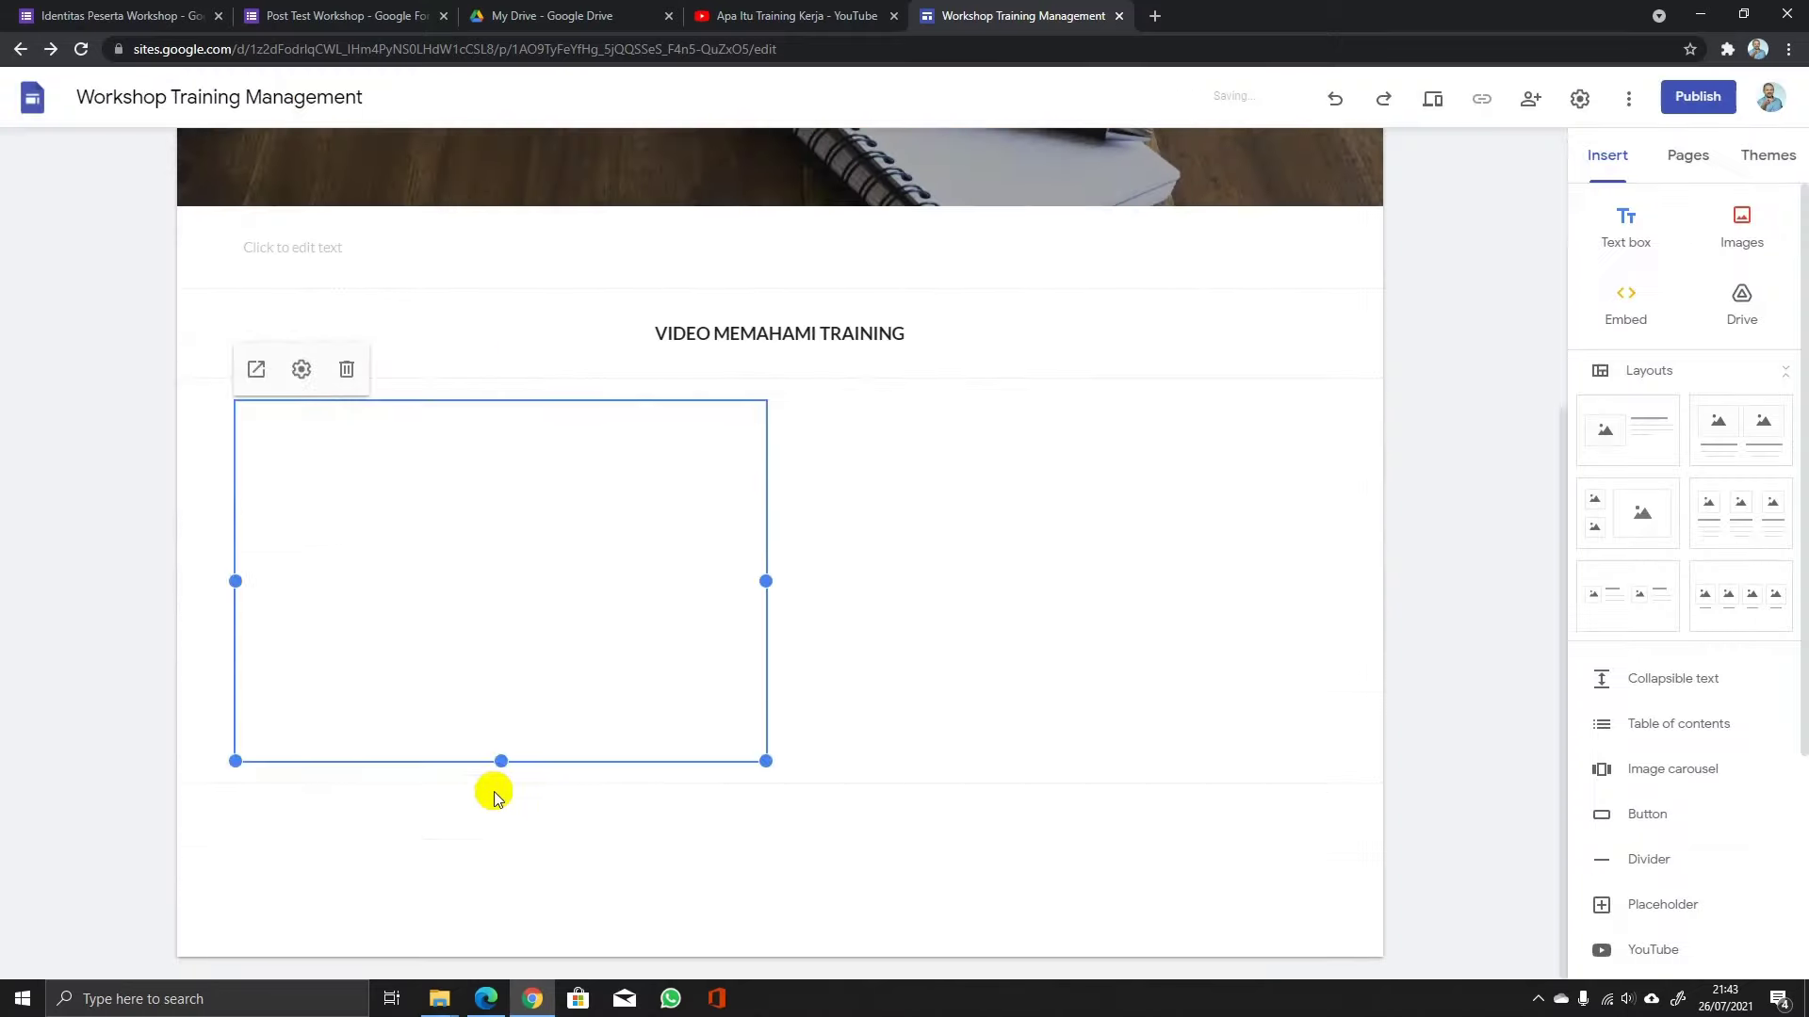
pyautogui.click(807, 656)
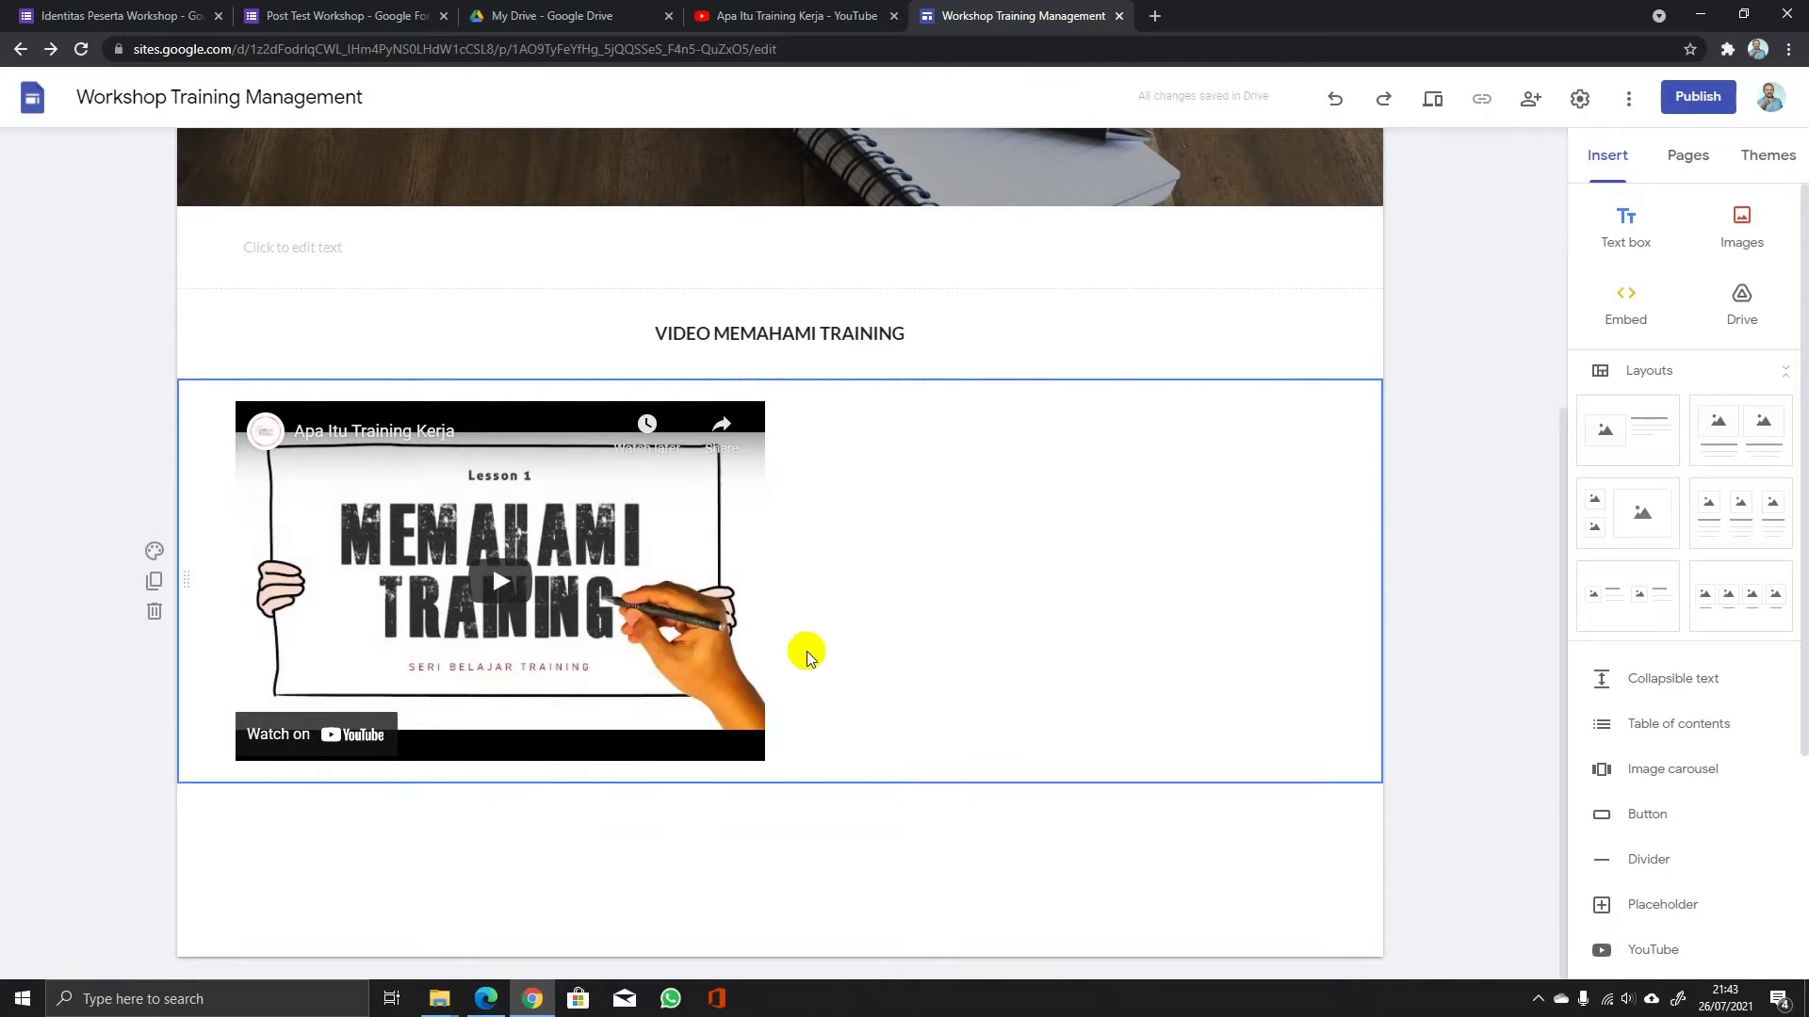
# Start another YouTube video insert and copy the share link of "Mengapa Training Diperlukan?" from the Belajar Training channel on YouTube.
pyautogui.click(1604, 951)
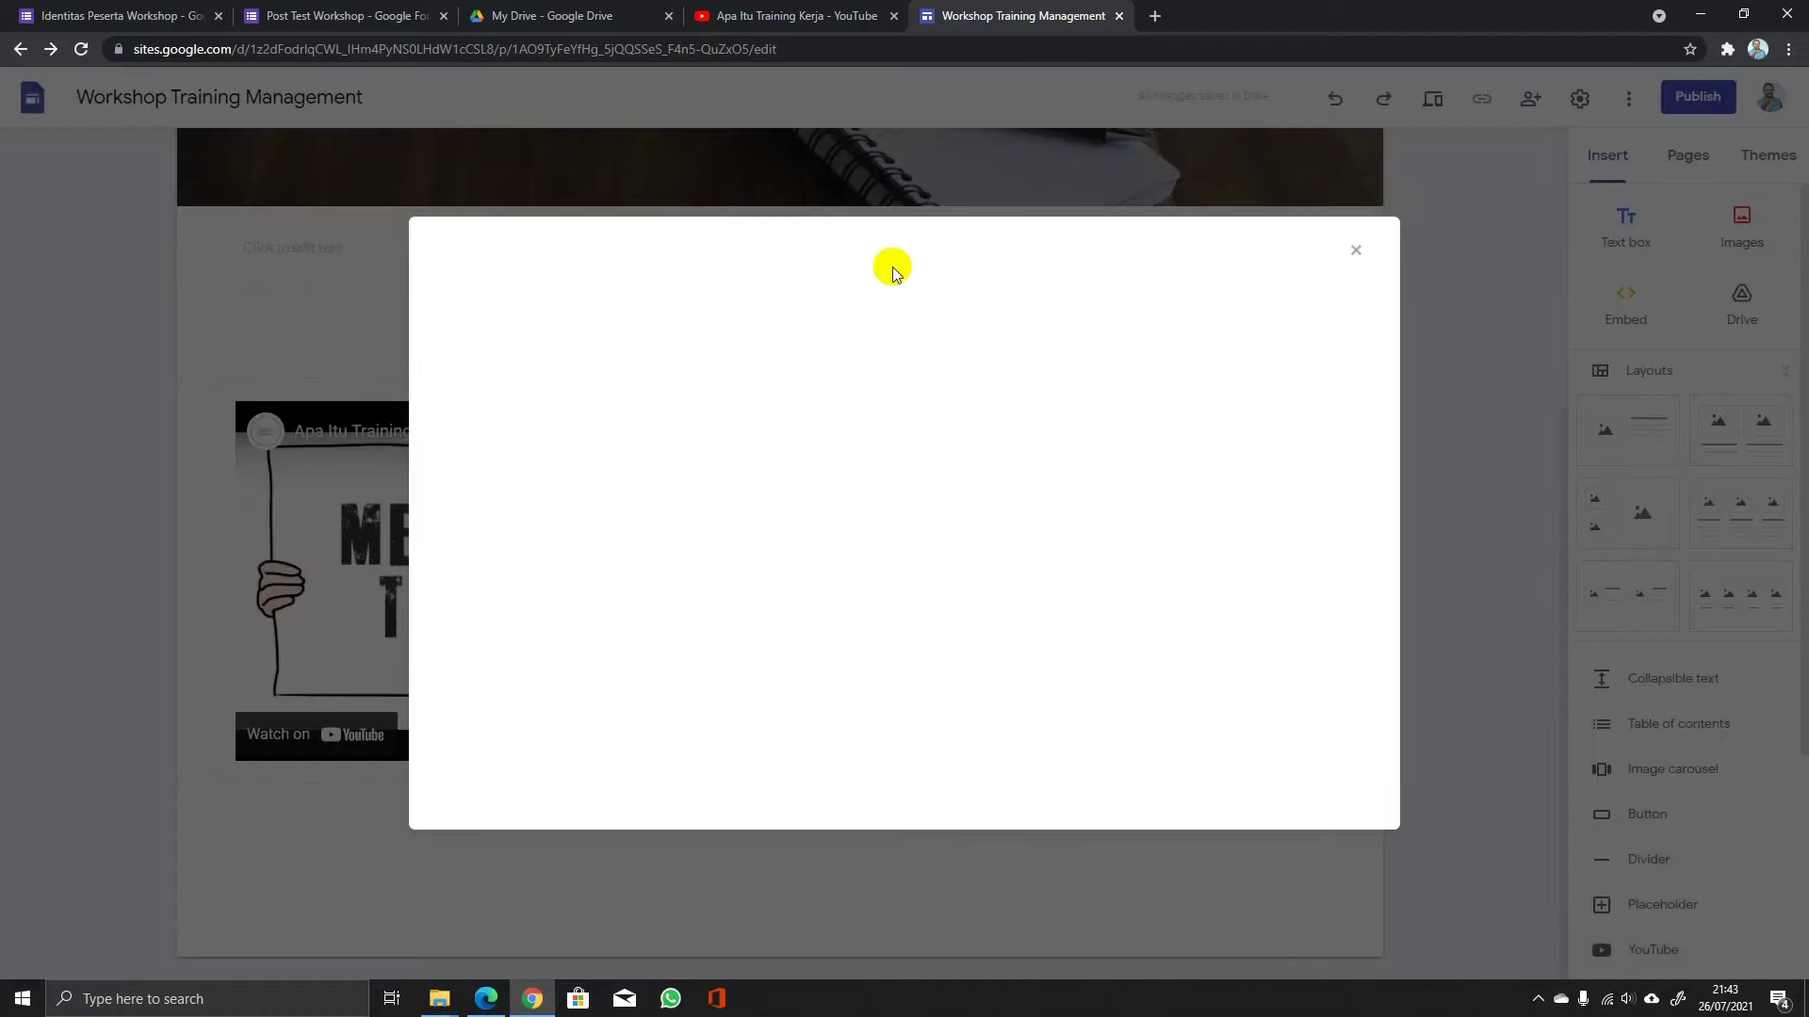
pyautogui.click(795, 29)
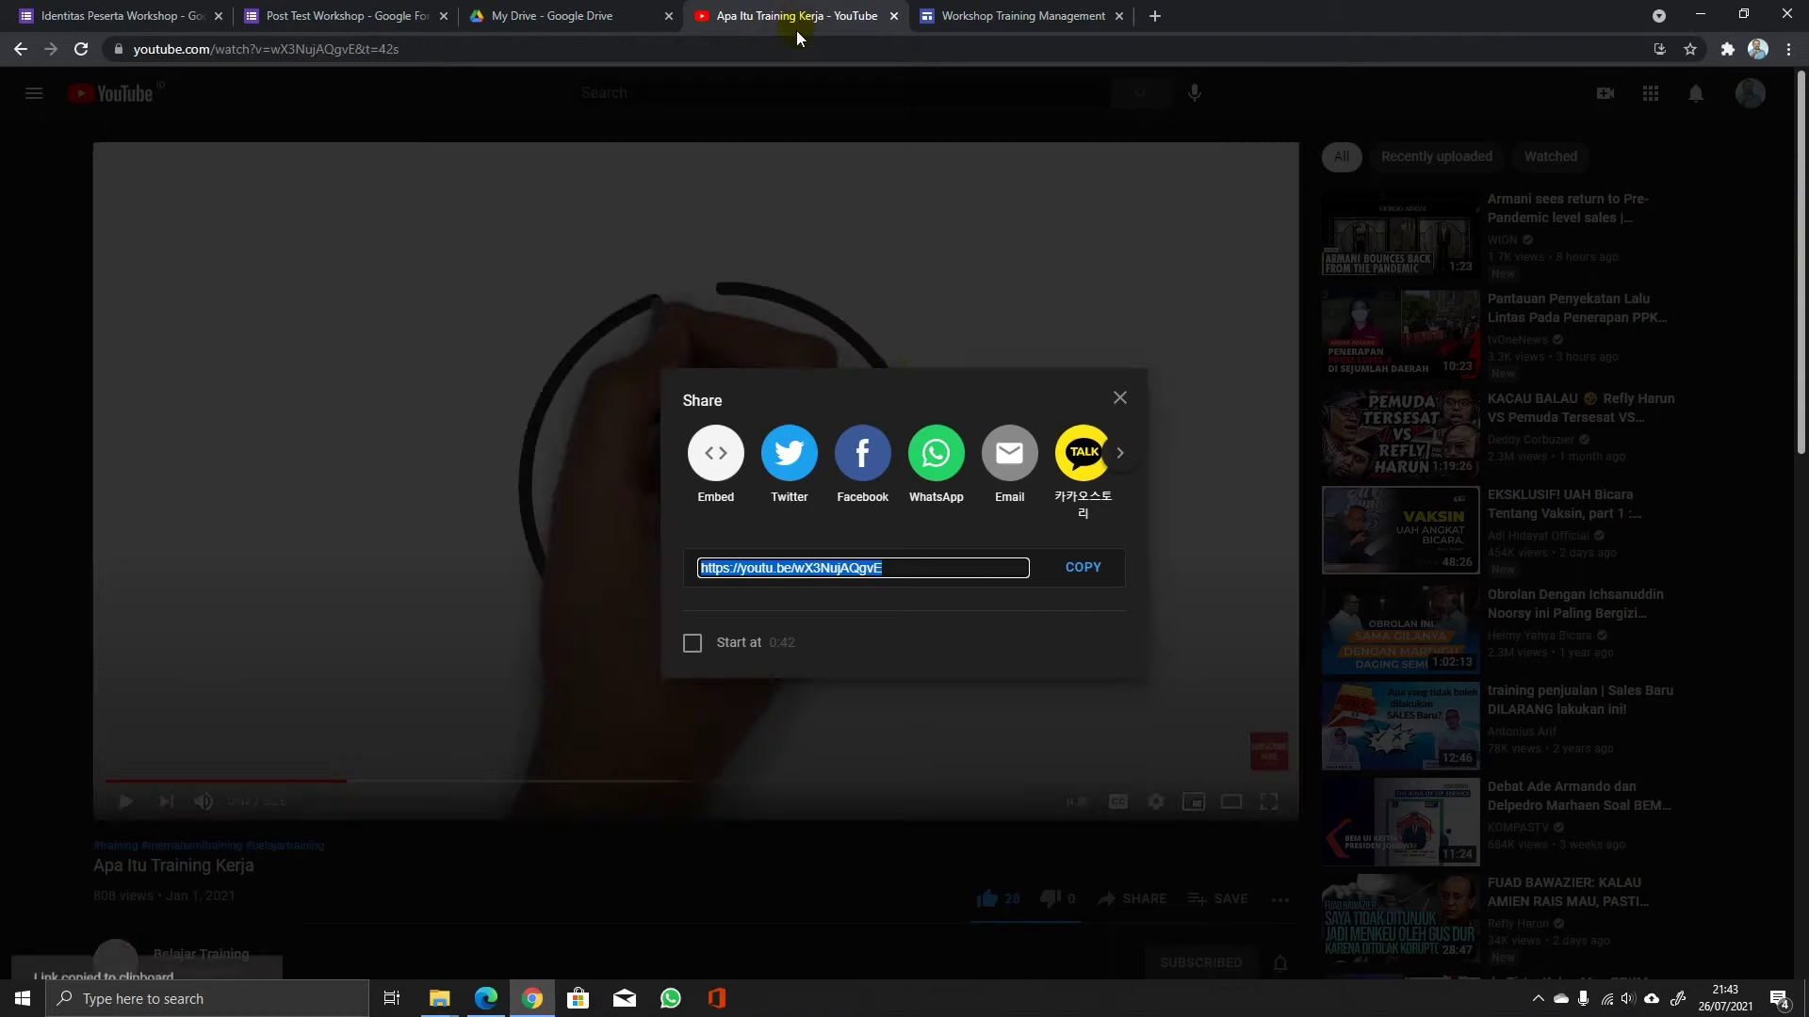
pyautogui.click(1121, 400)
pyautogui.click(20, 49)
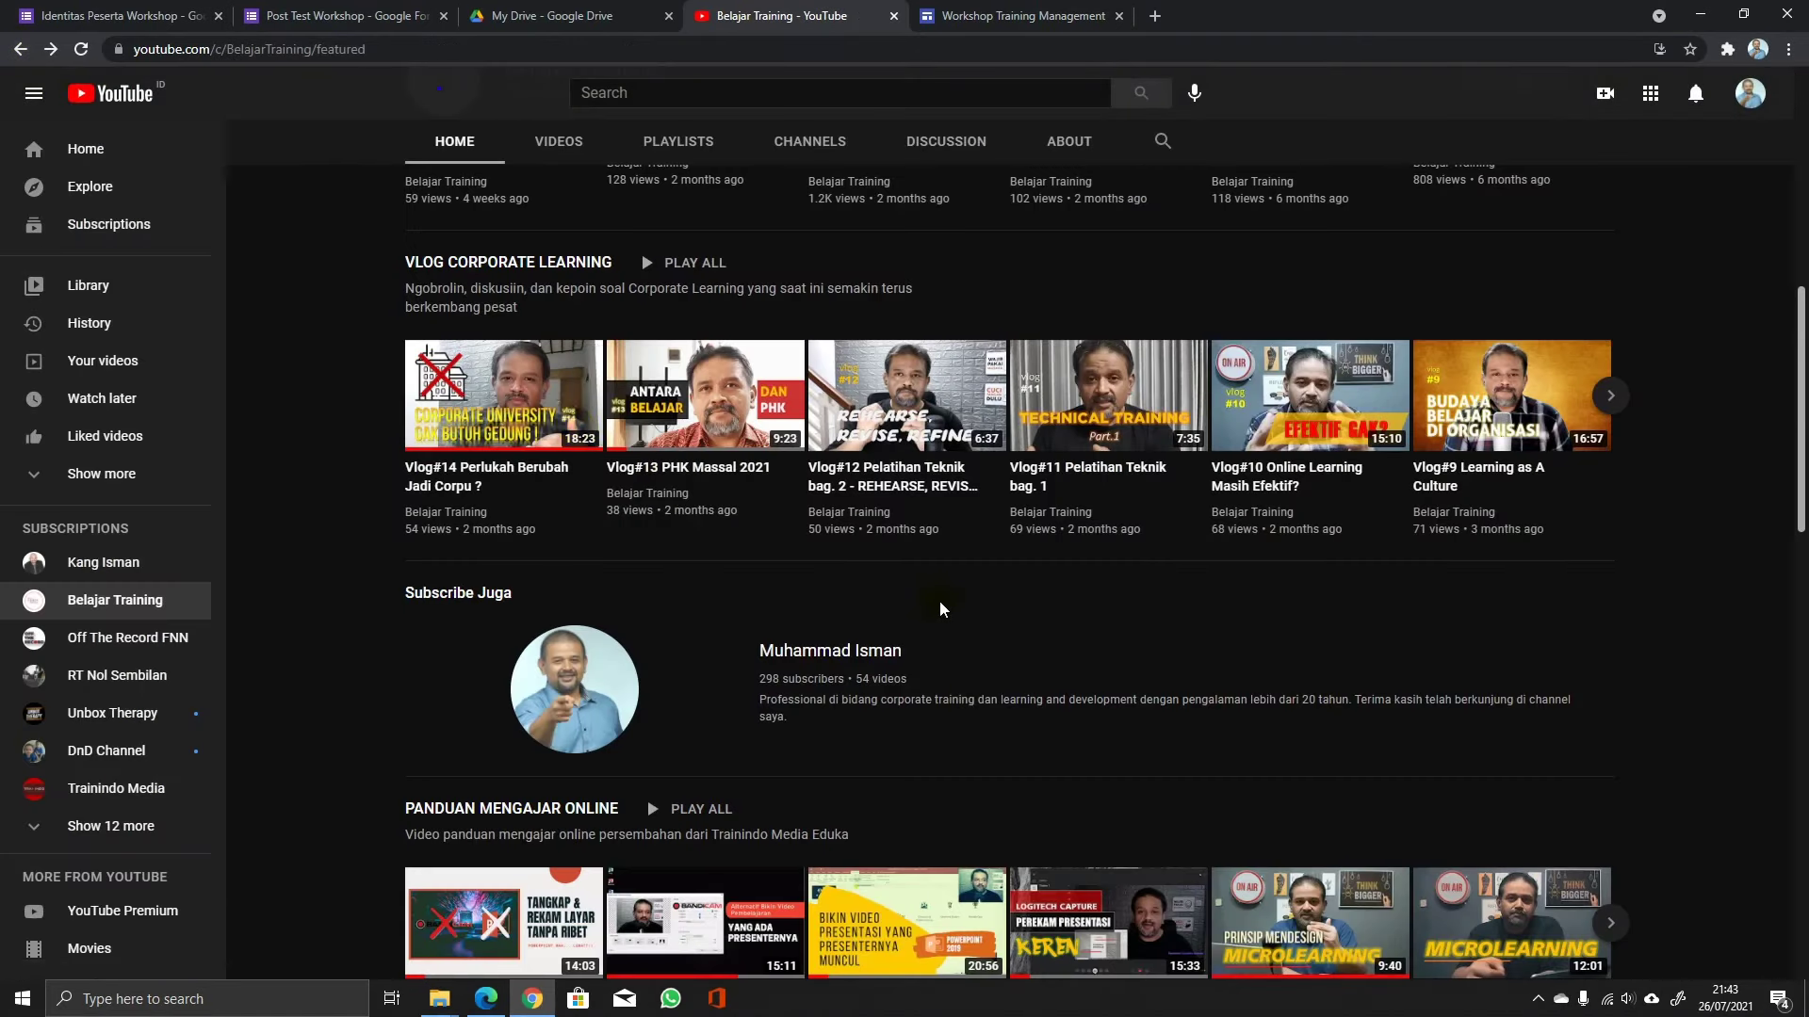
pyautogui.scroll(4, 1065, 601)
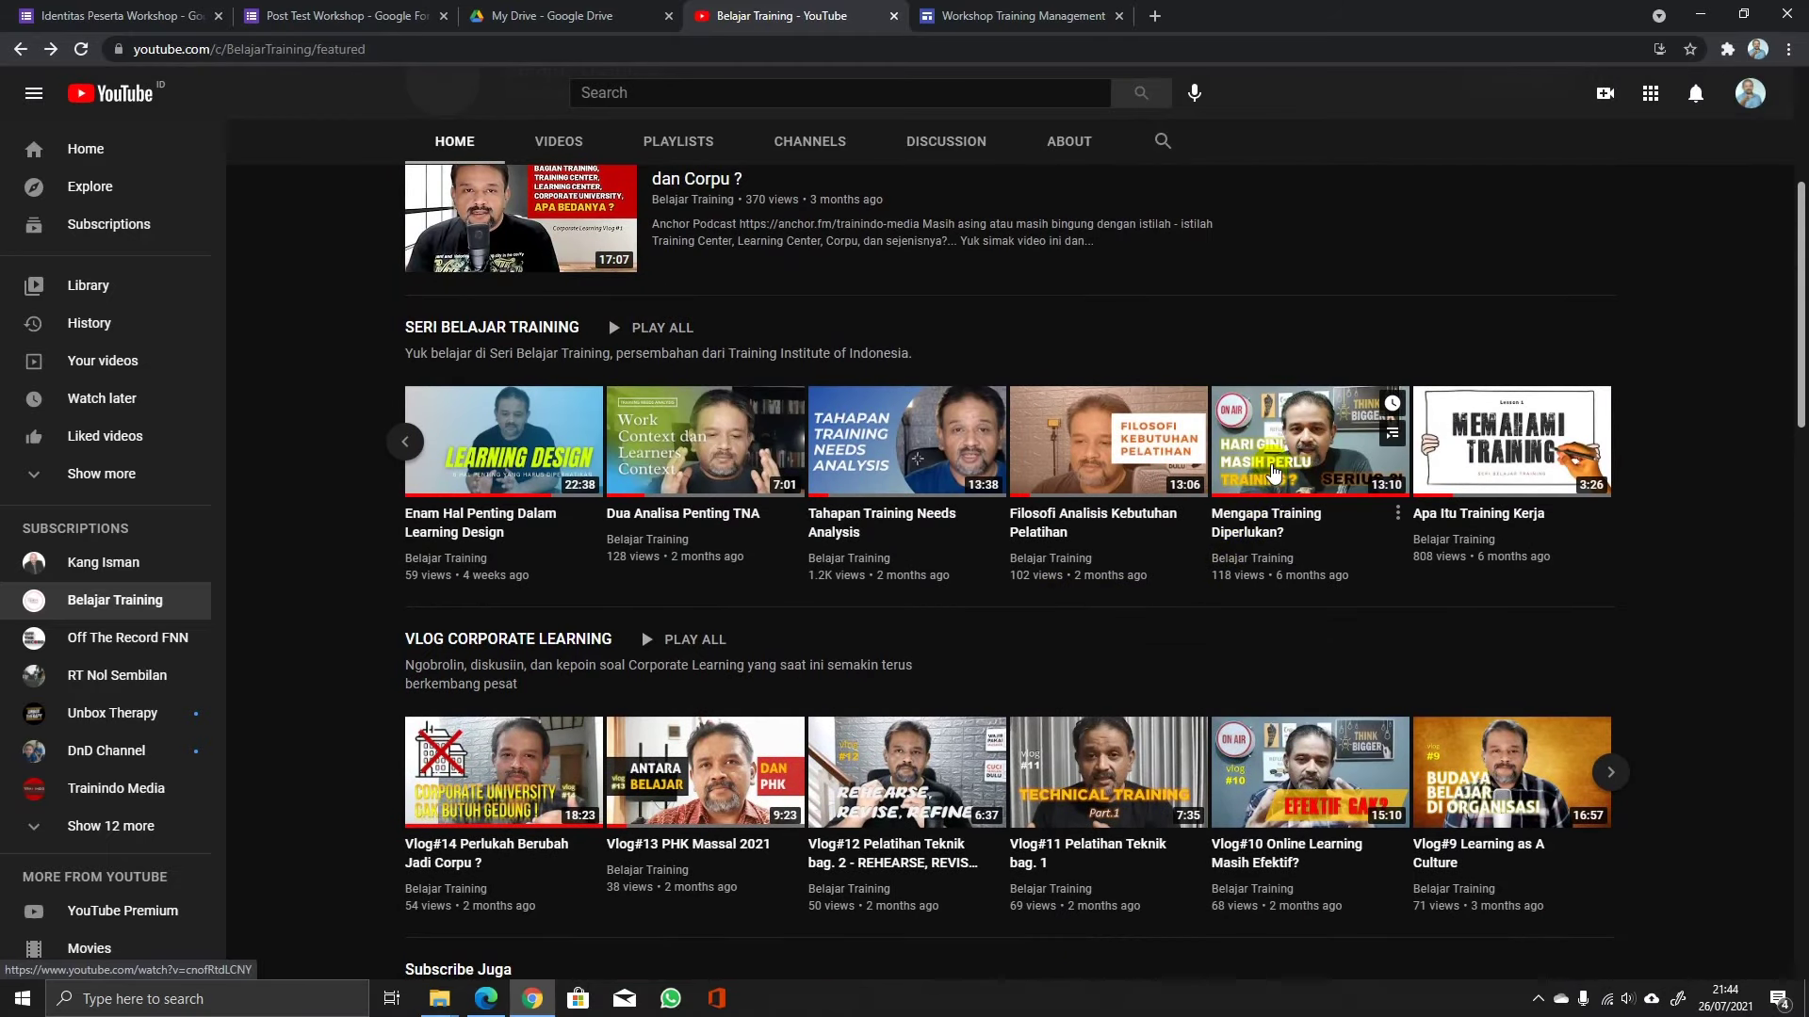
pyautogui.click(1273, 471)
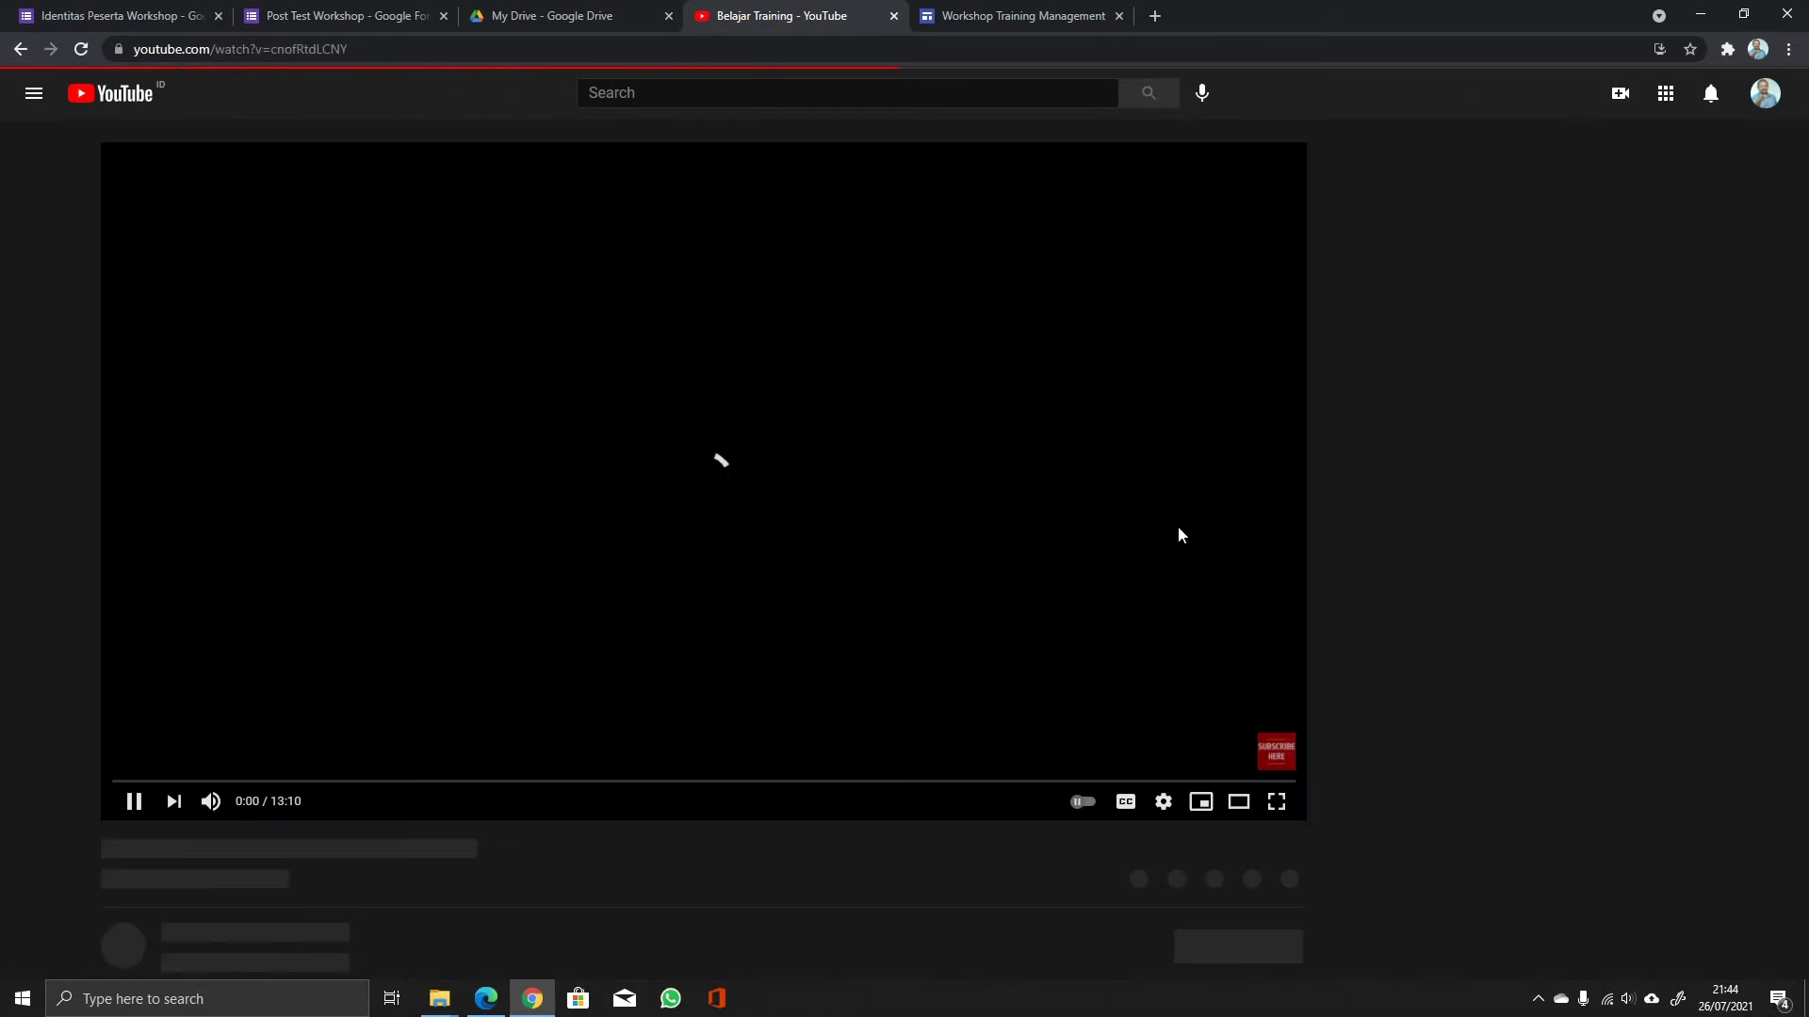
pyautogui.click(118, 800)
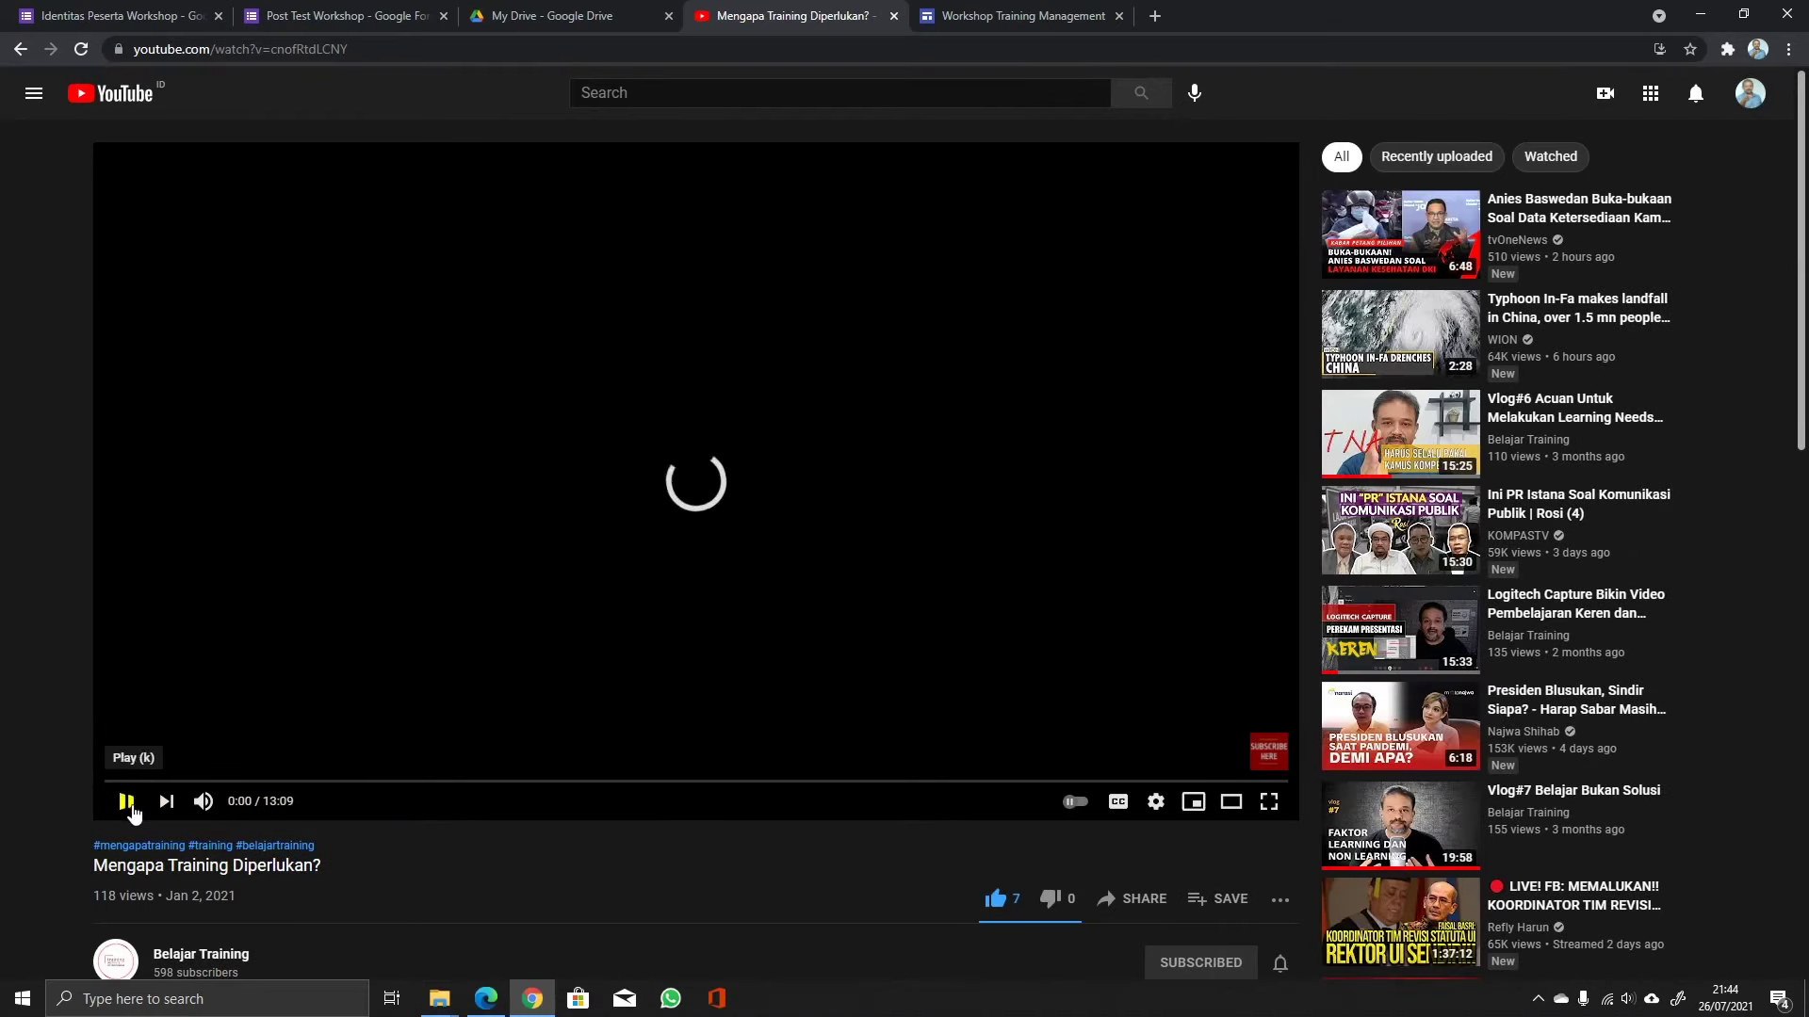
pyautogui.click(1109, 907)
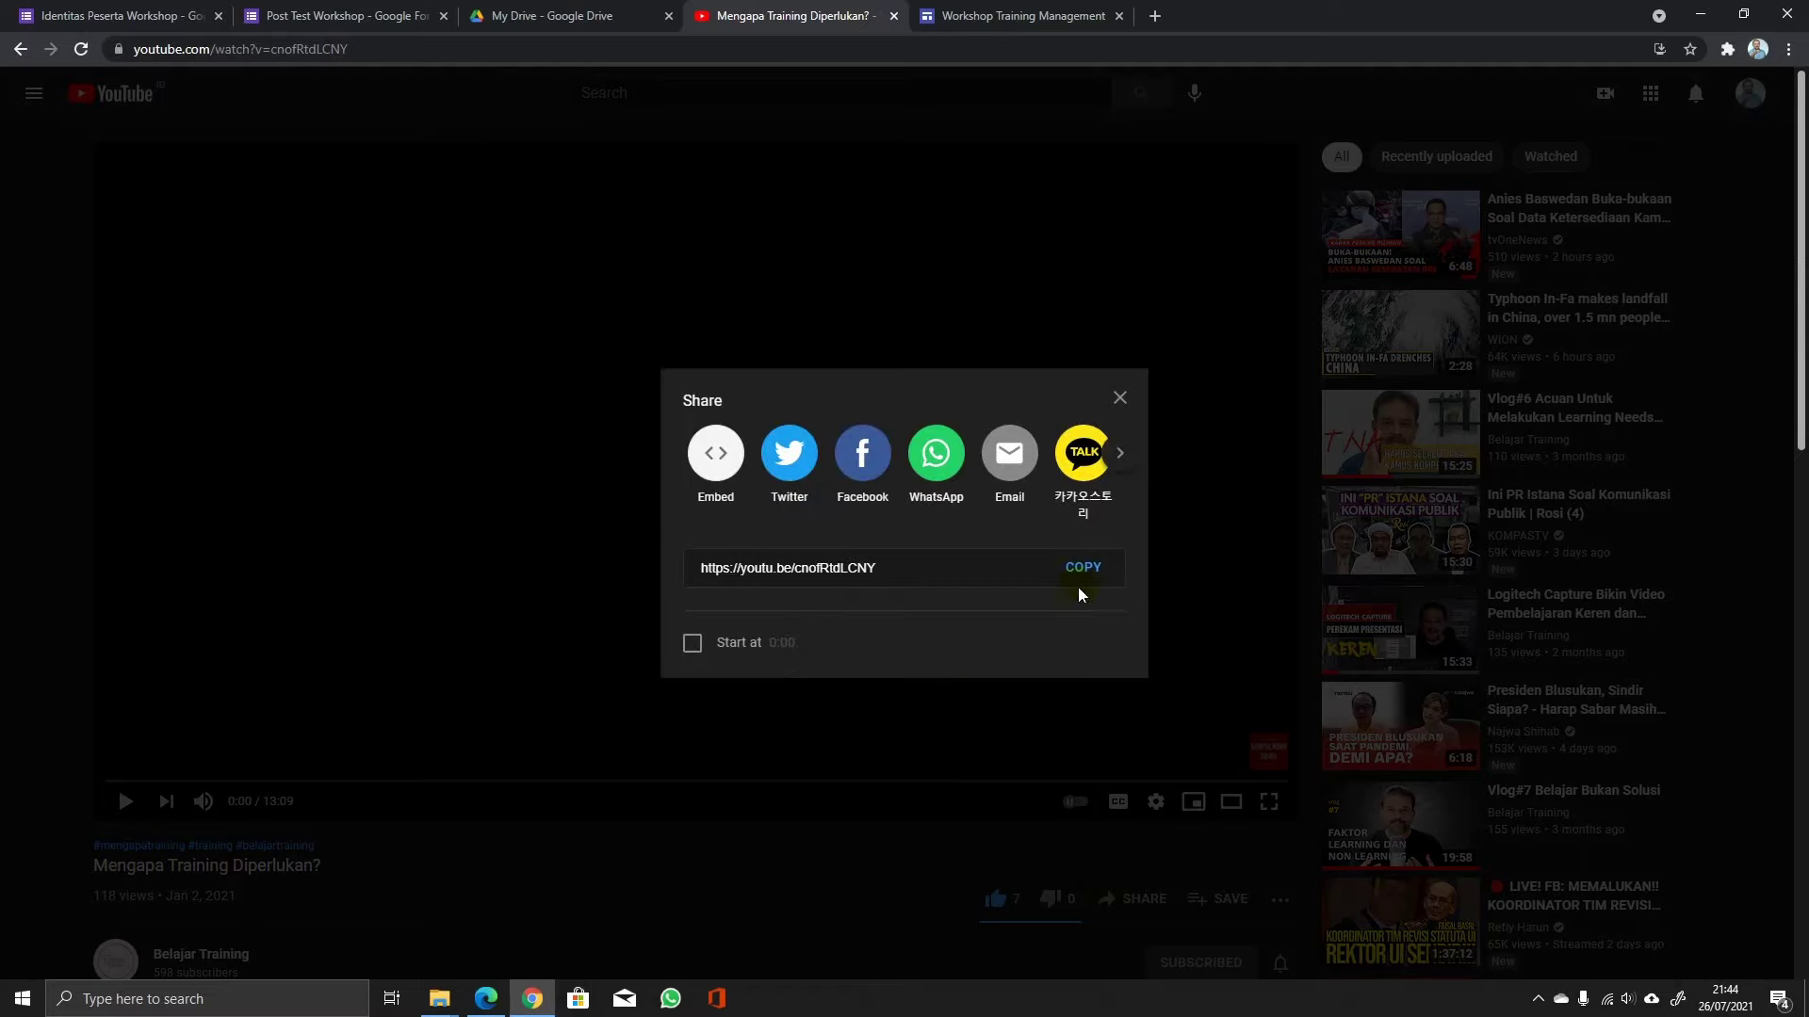
pyautogui.click(1083, 569)
# Return to Google Sites, look up the copied link and insert the "Mengapa Training Diperlukan?" video on the page.
pyautogui.click(1034, 31)
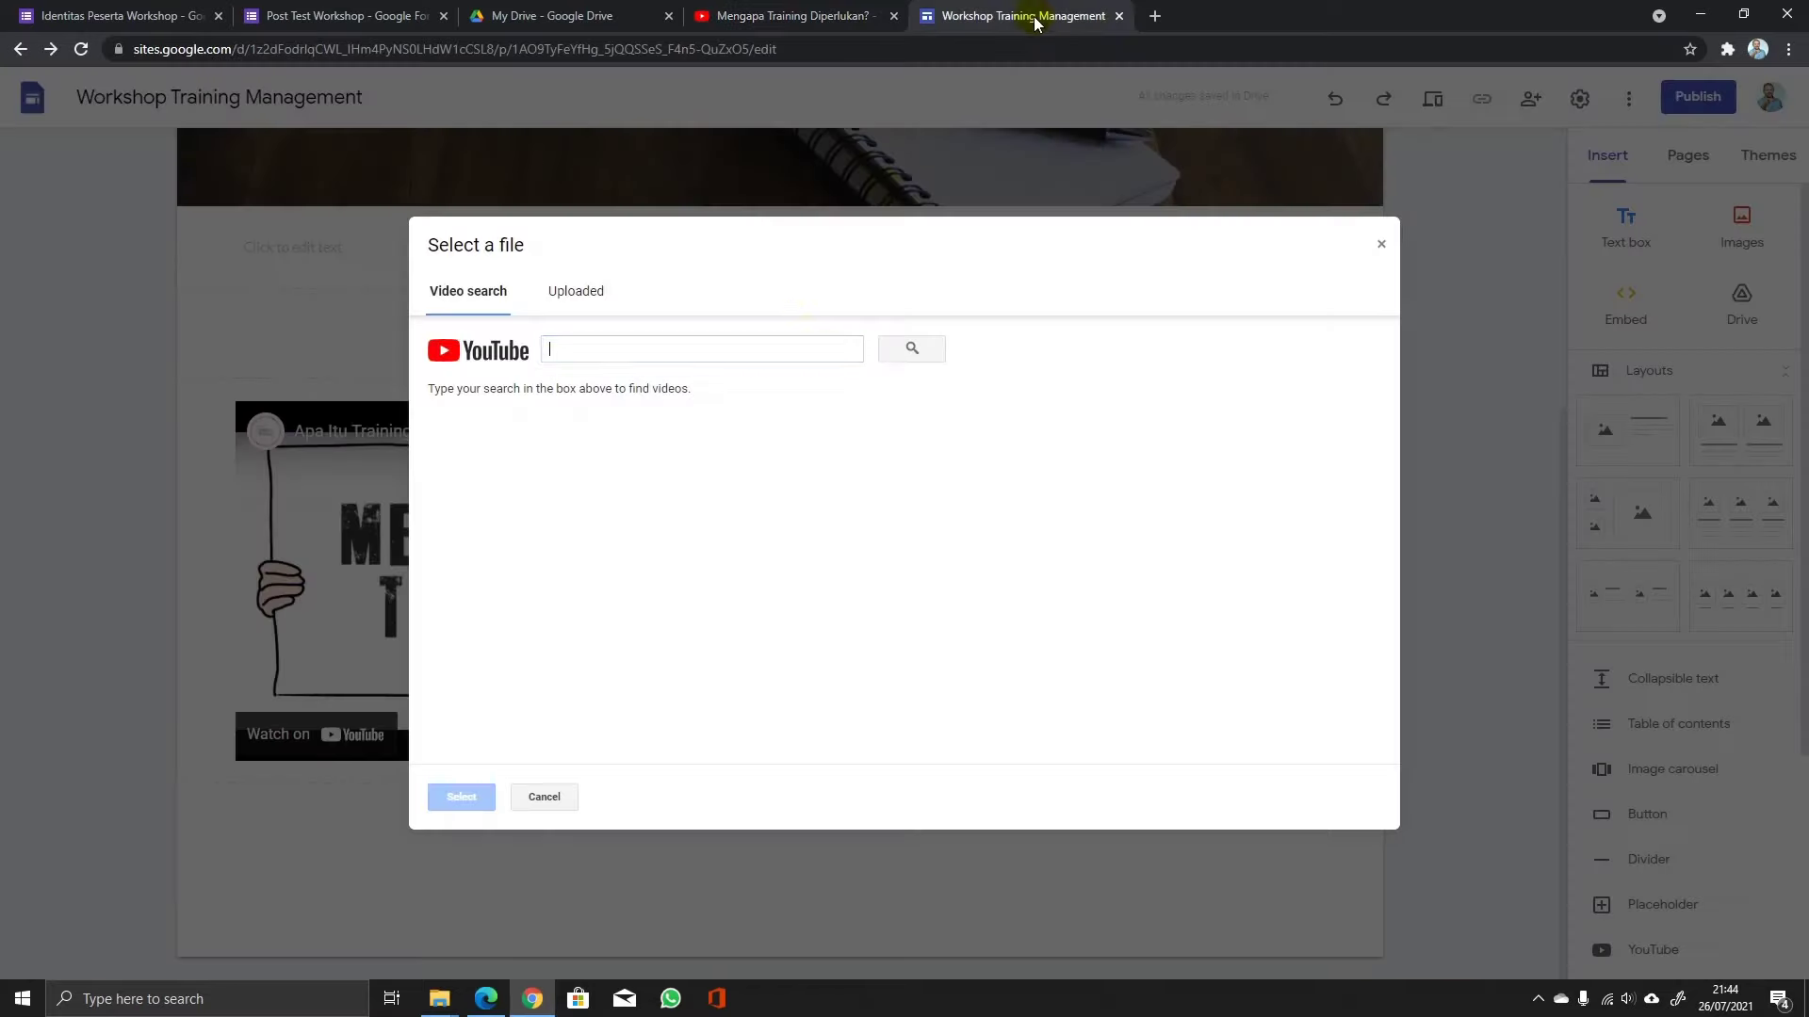
pyautogui.rightClick(772, 343)
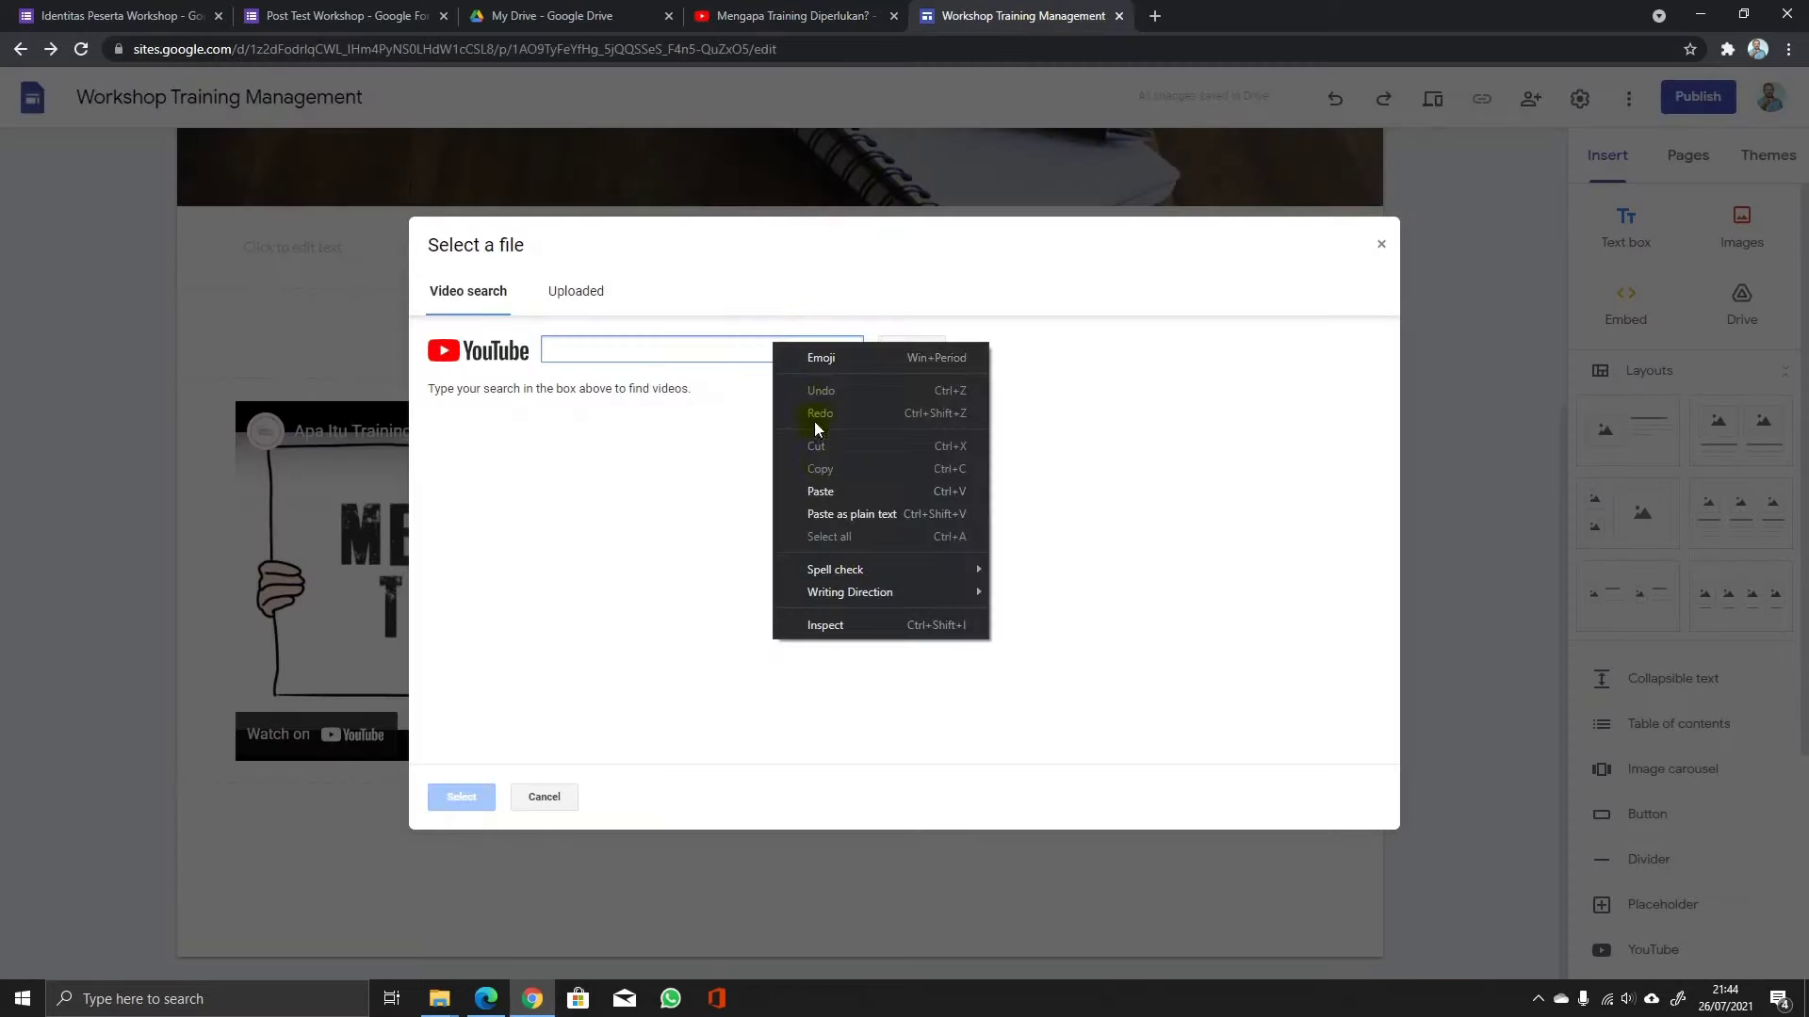
pyautogui.click(819, 491)
pyautogui.click(911, 351)
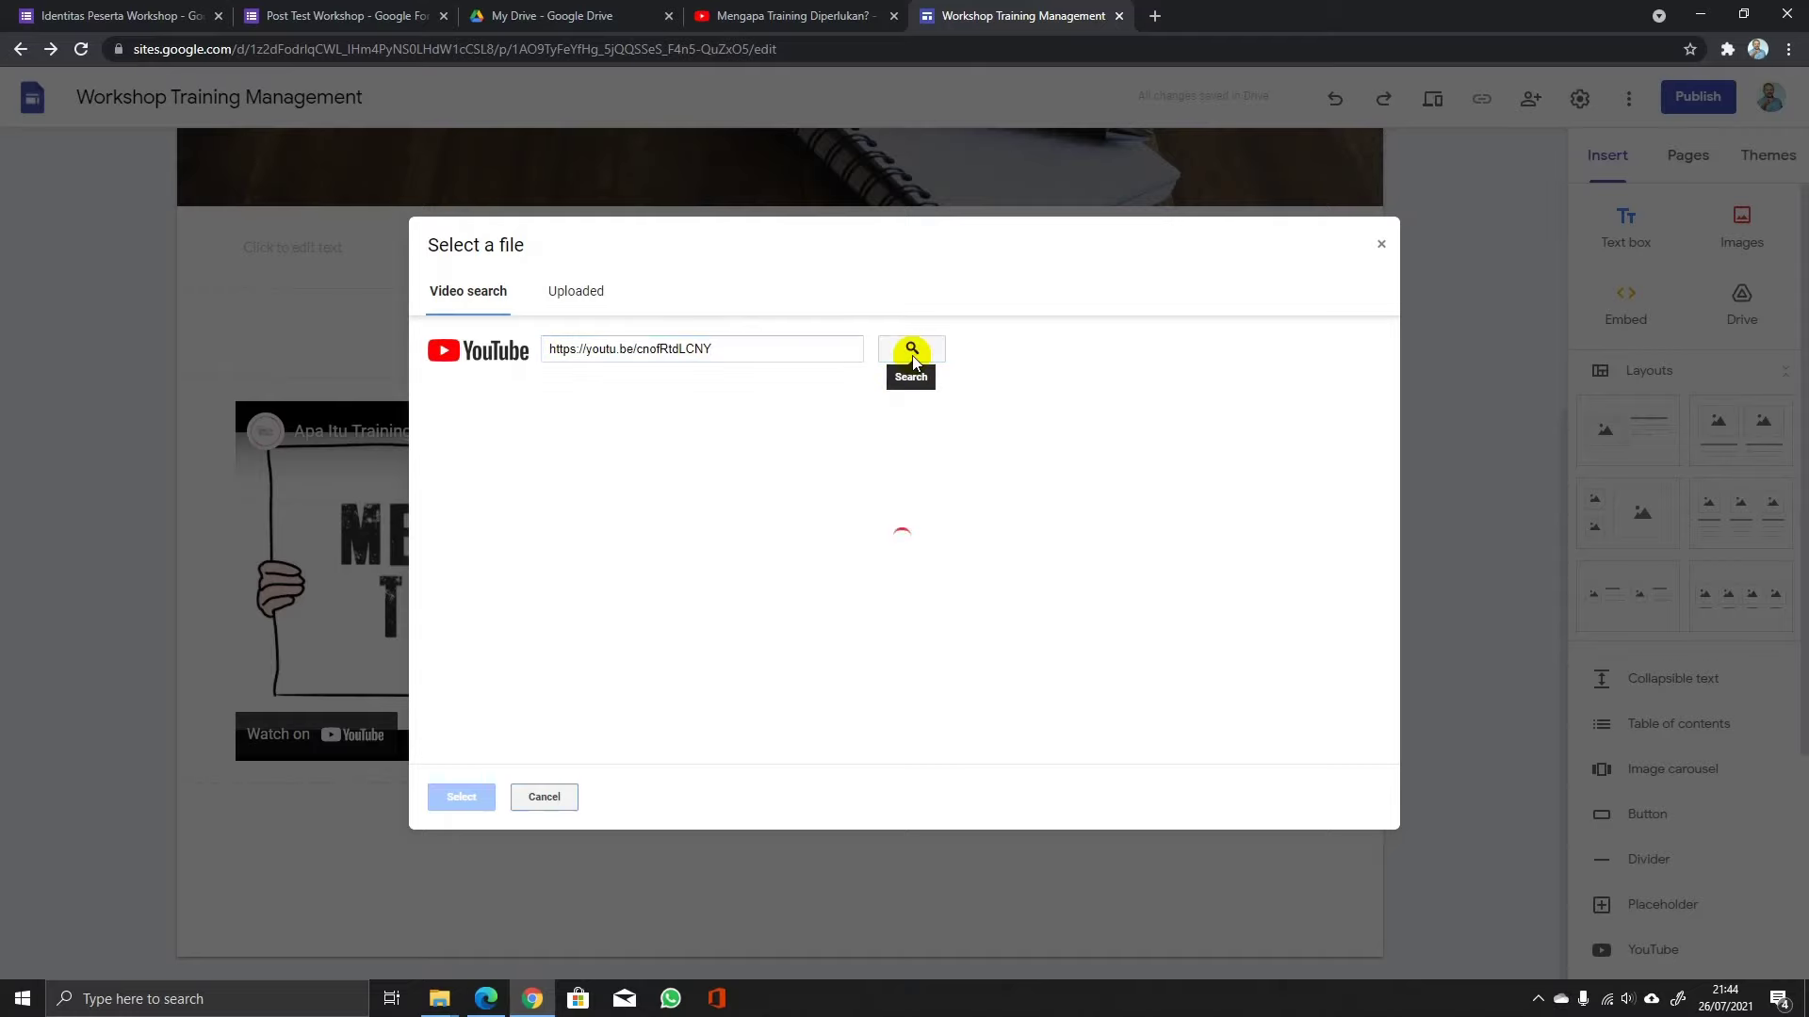
pyautogui.click(780, 433)
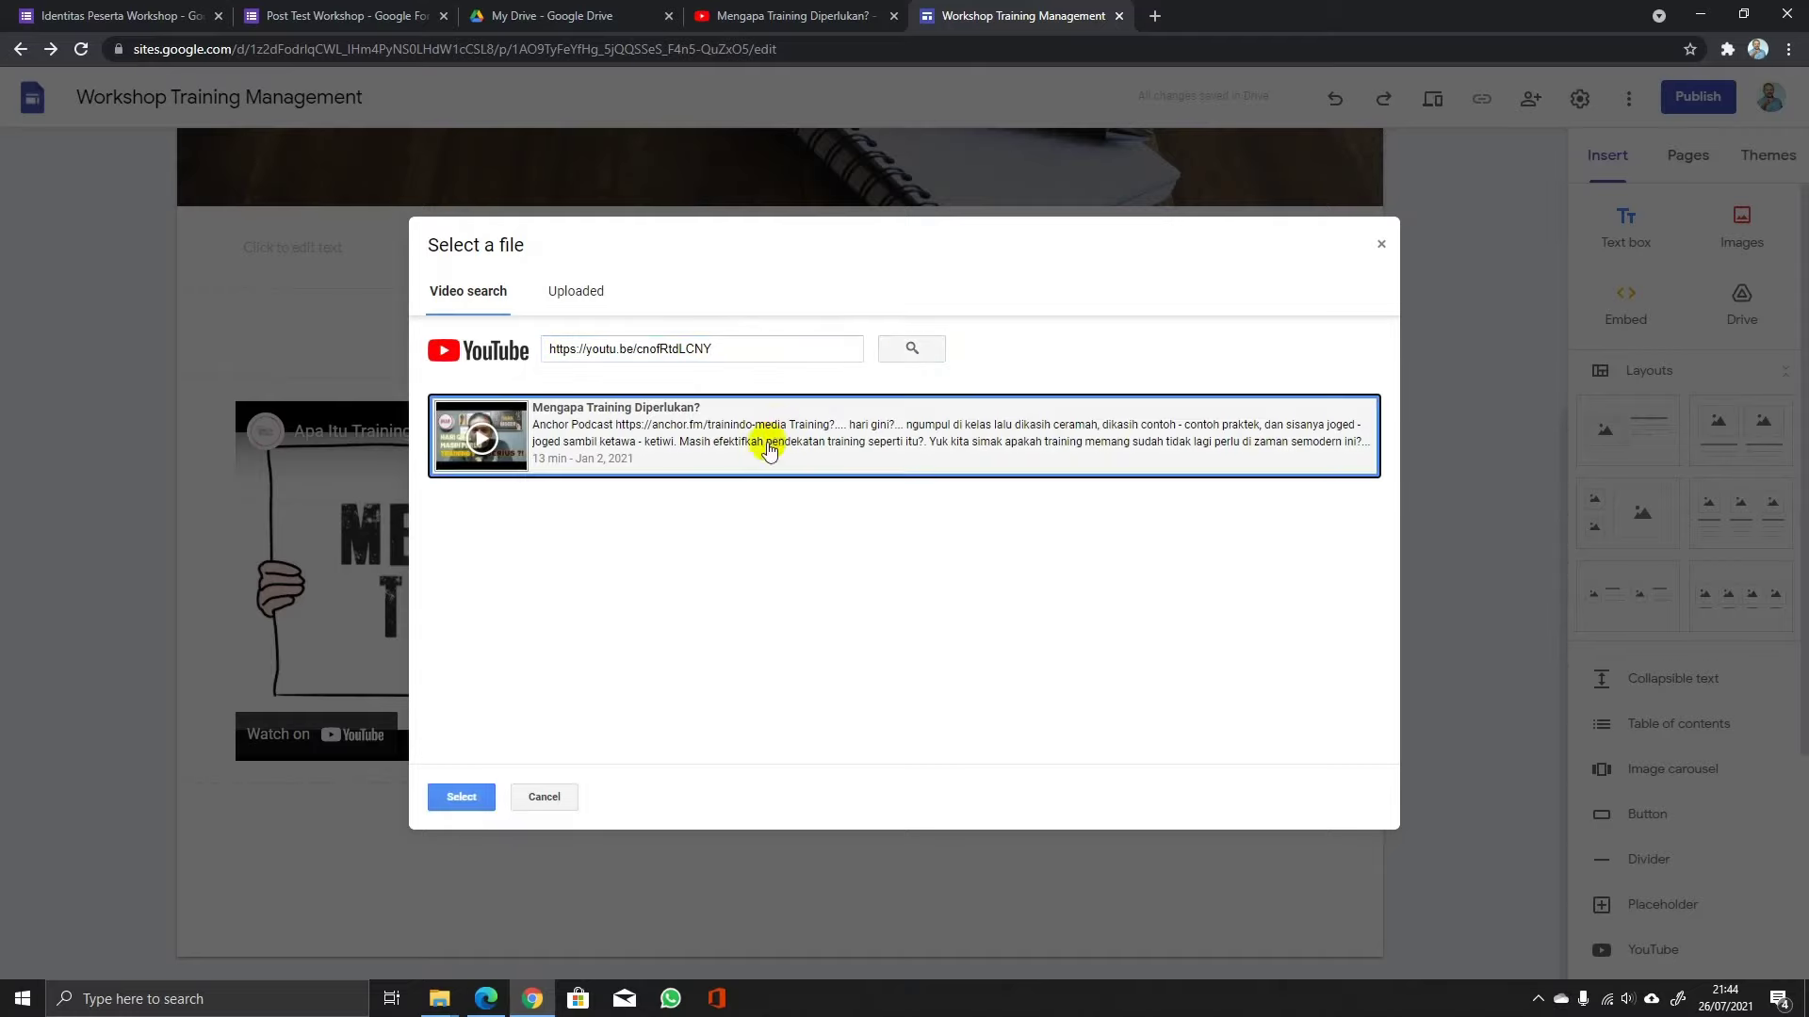
pyautogui.click(461, 798)
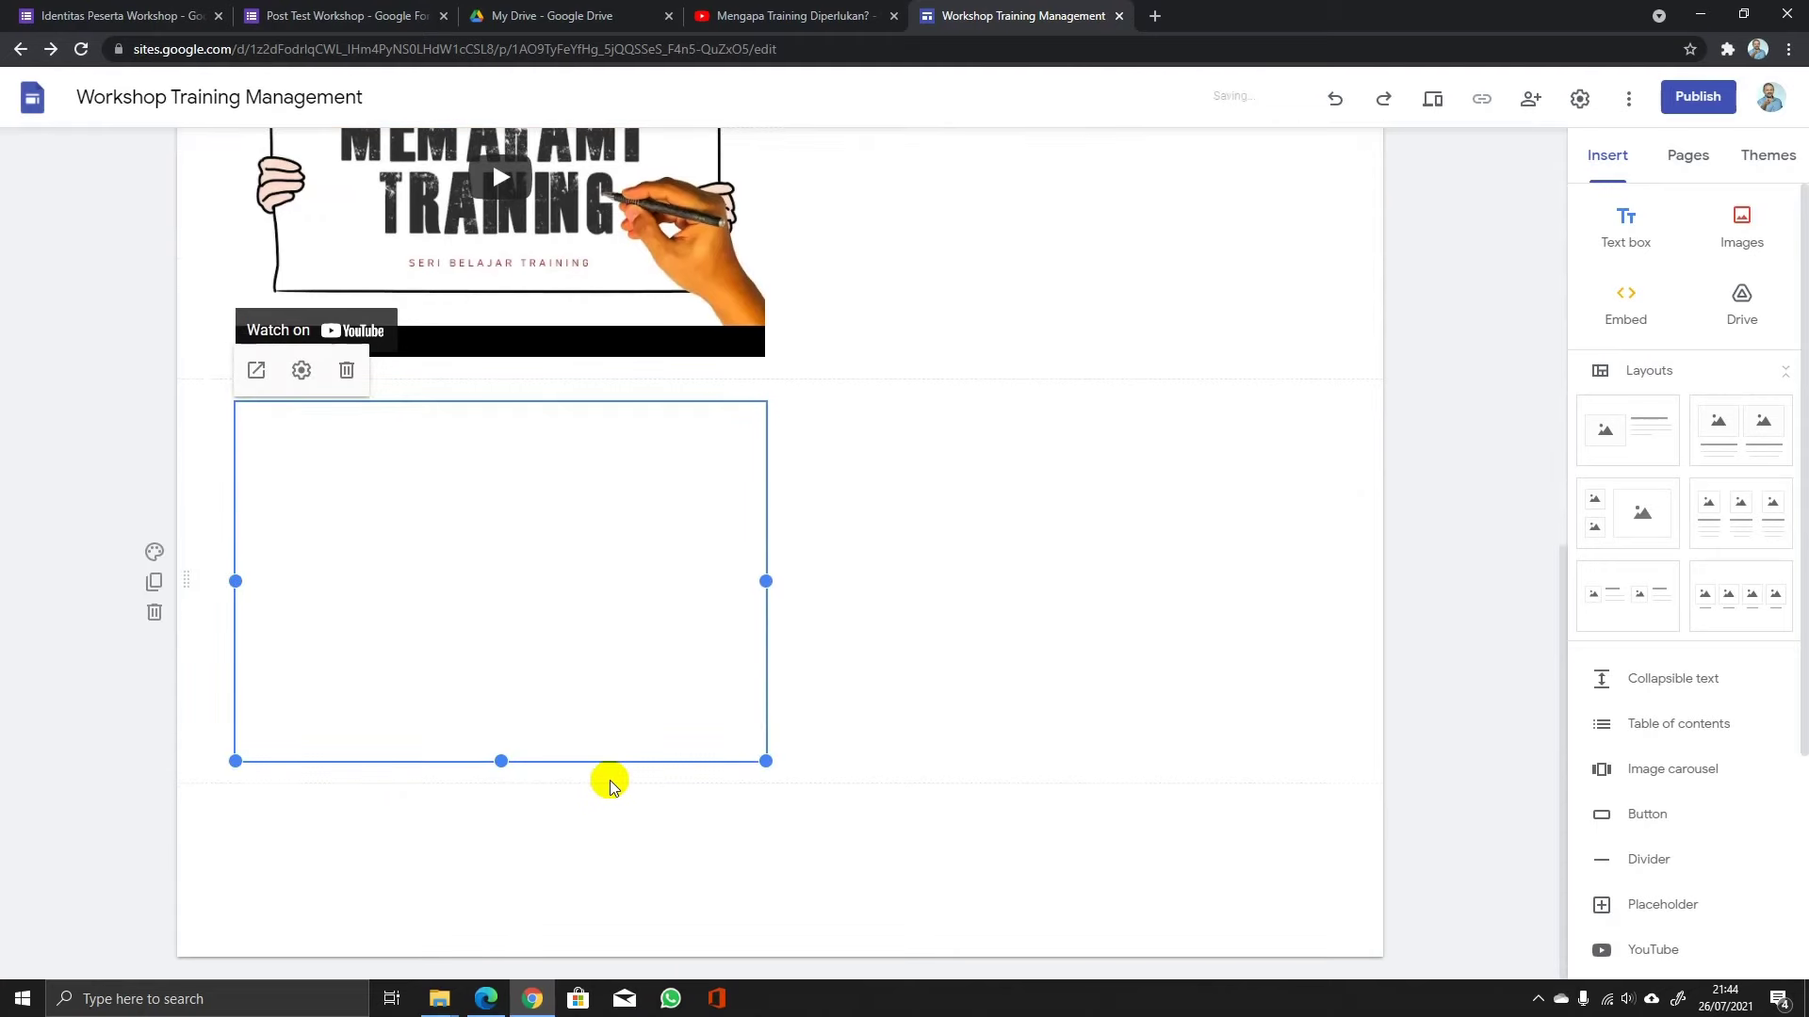
# Move the "Mengapa Training Diperlukan?" video up beside the "Apa Itu Training Kerja" video in the same section.
pyautogui.scroll(1, 610, 780)
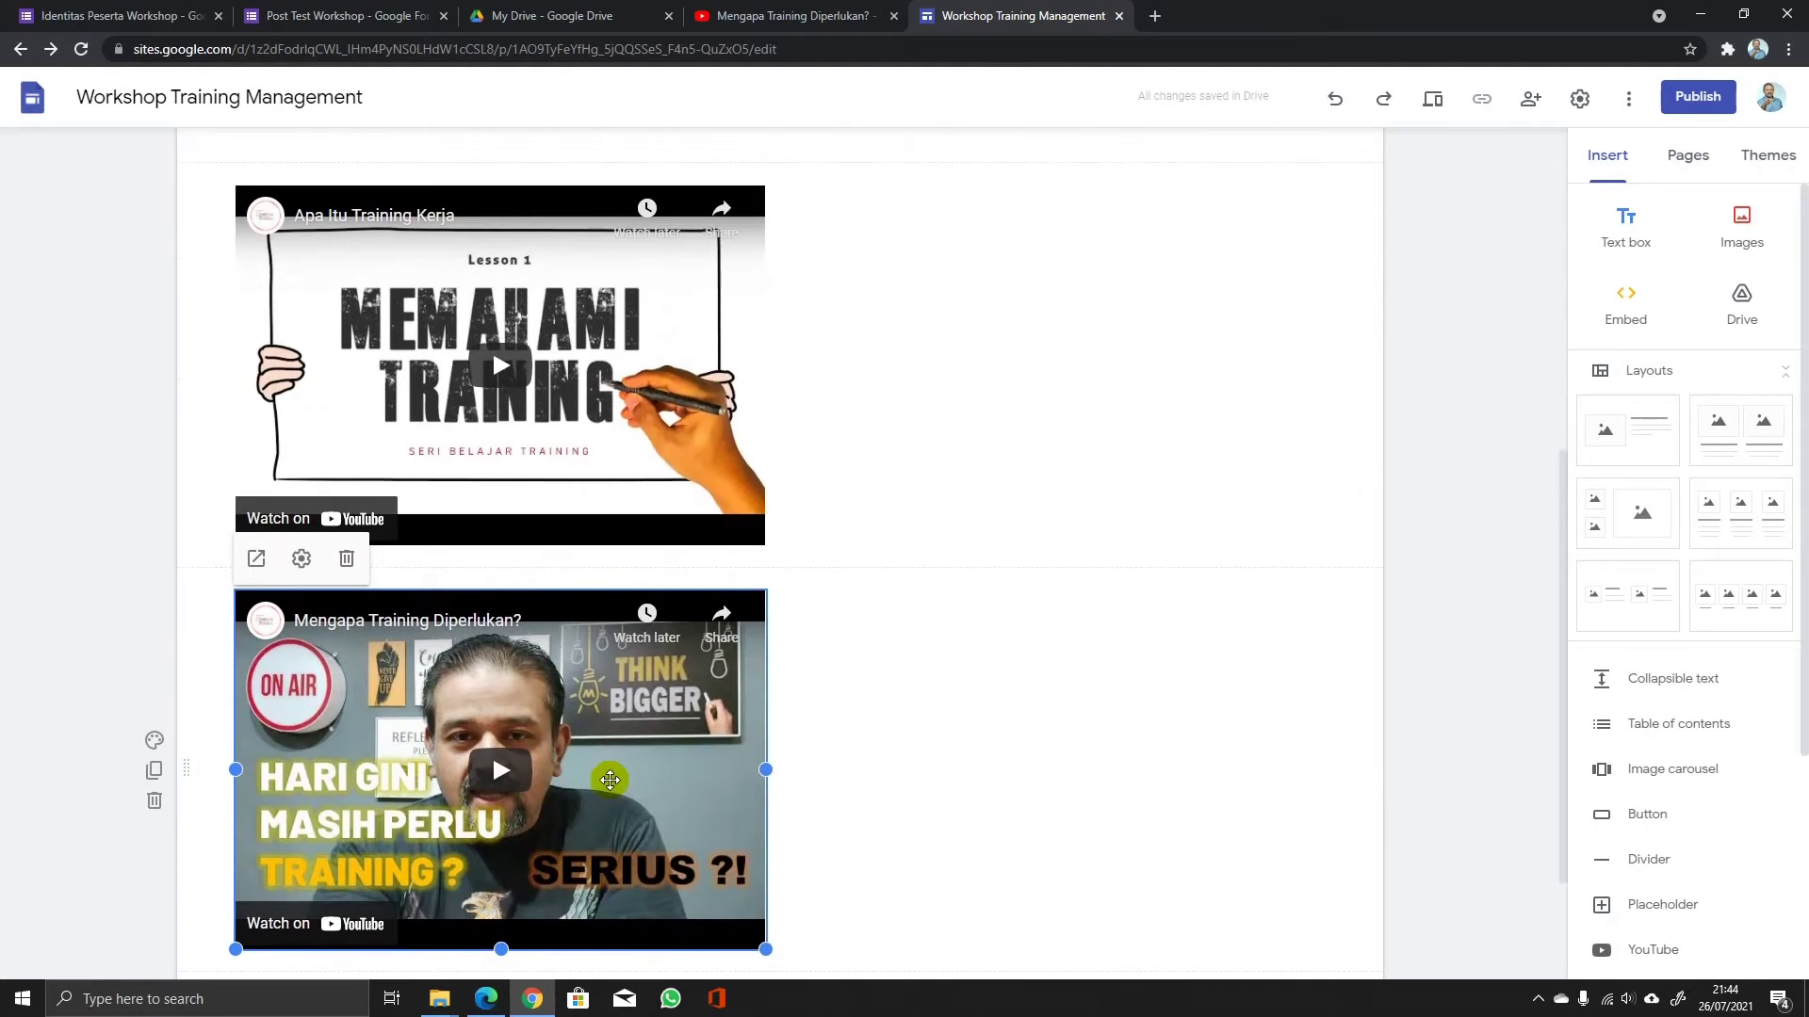
pyautogui.click(578, 751)
pyautogui.moveTo(419, 695); pyautogui.dragTo(872, 369)
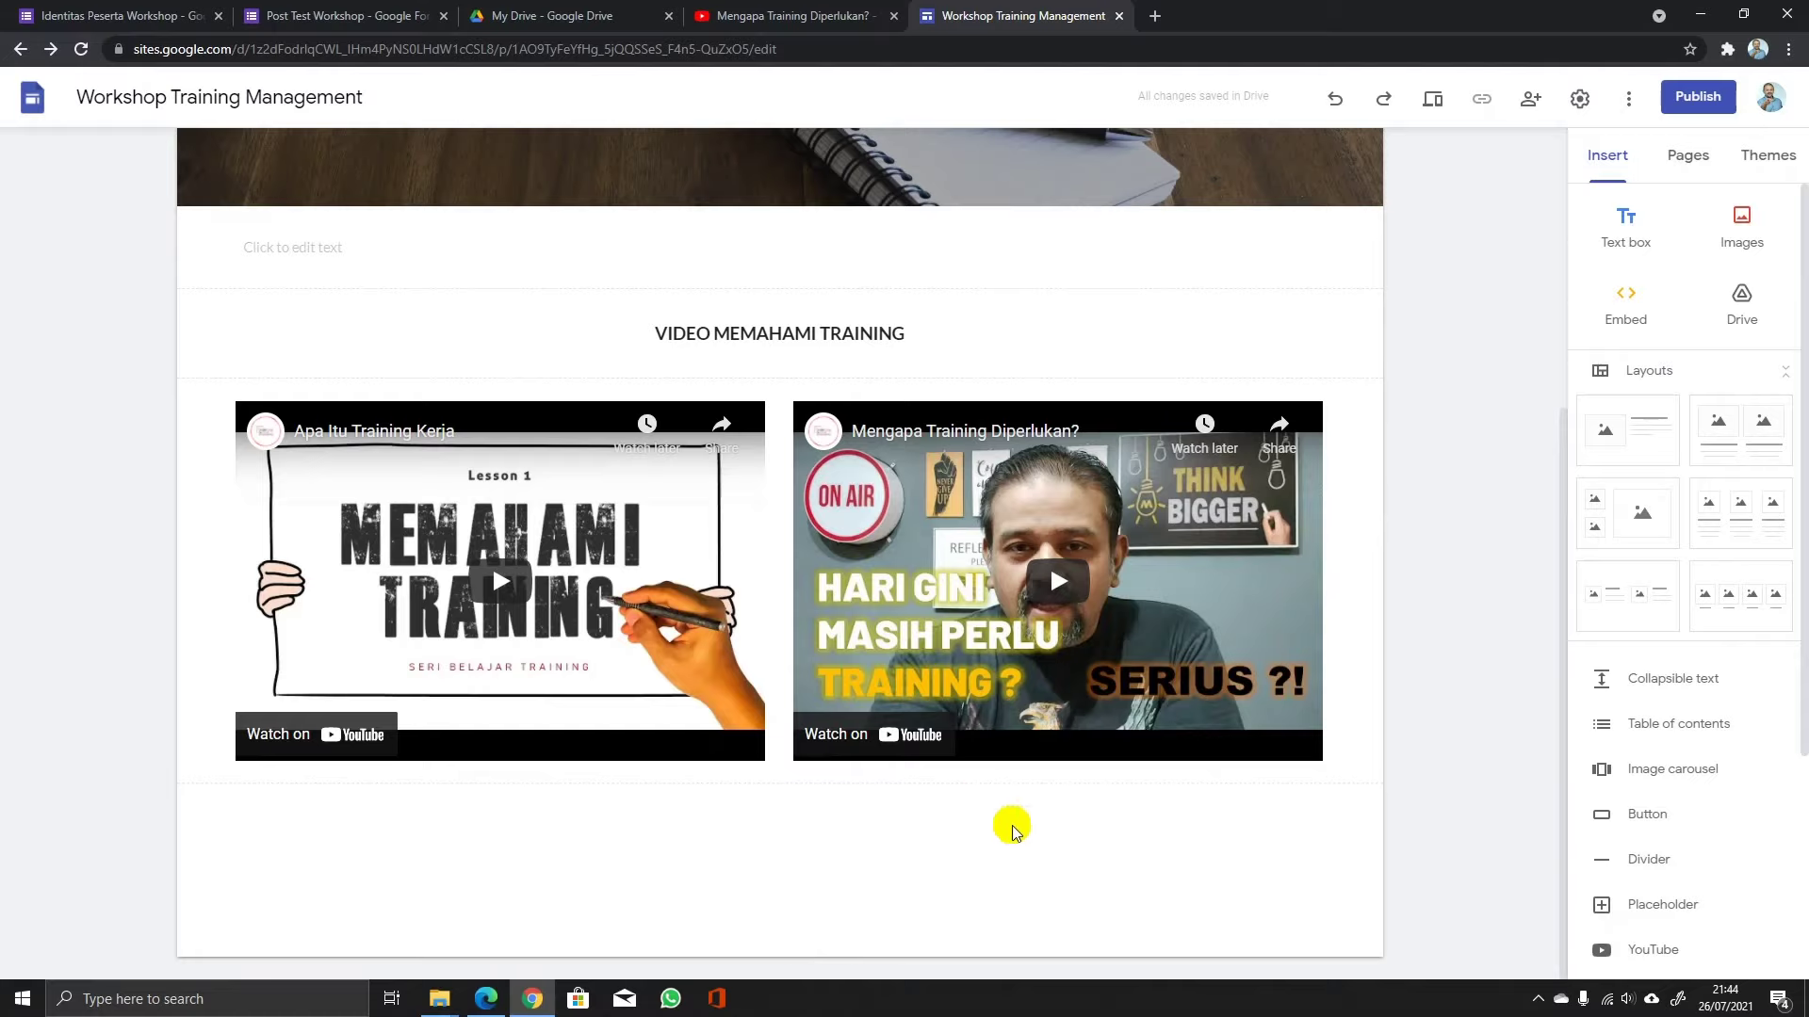
# Start another YouTube video insert, switch to YouTube, dismiss the share dialog and return to the Belajar Training channel page.
pyautogui.click(1611, 953)
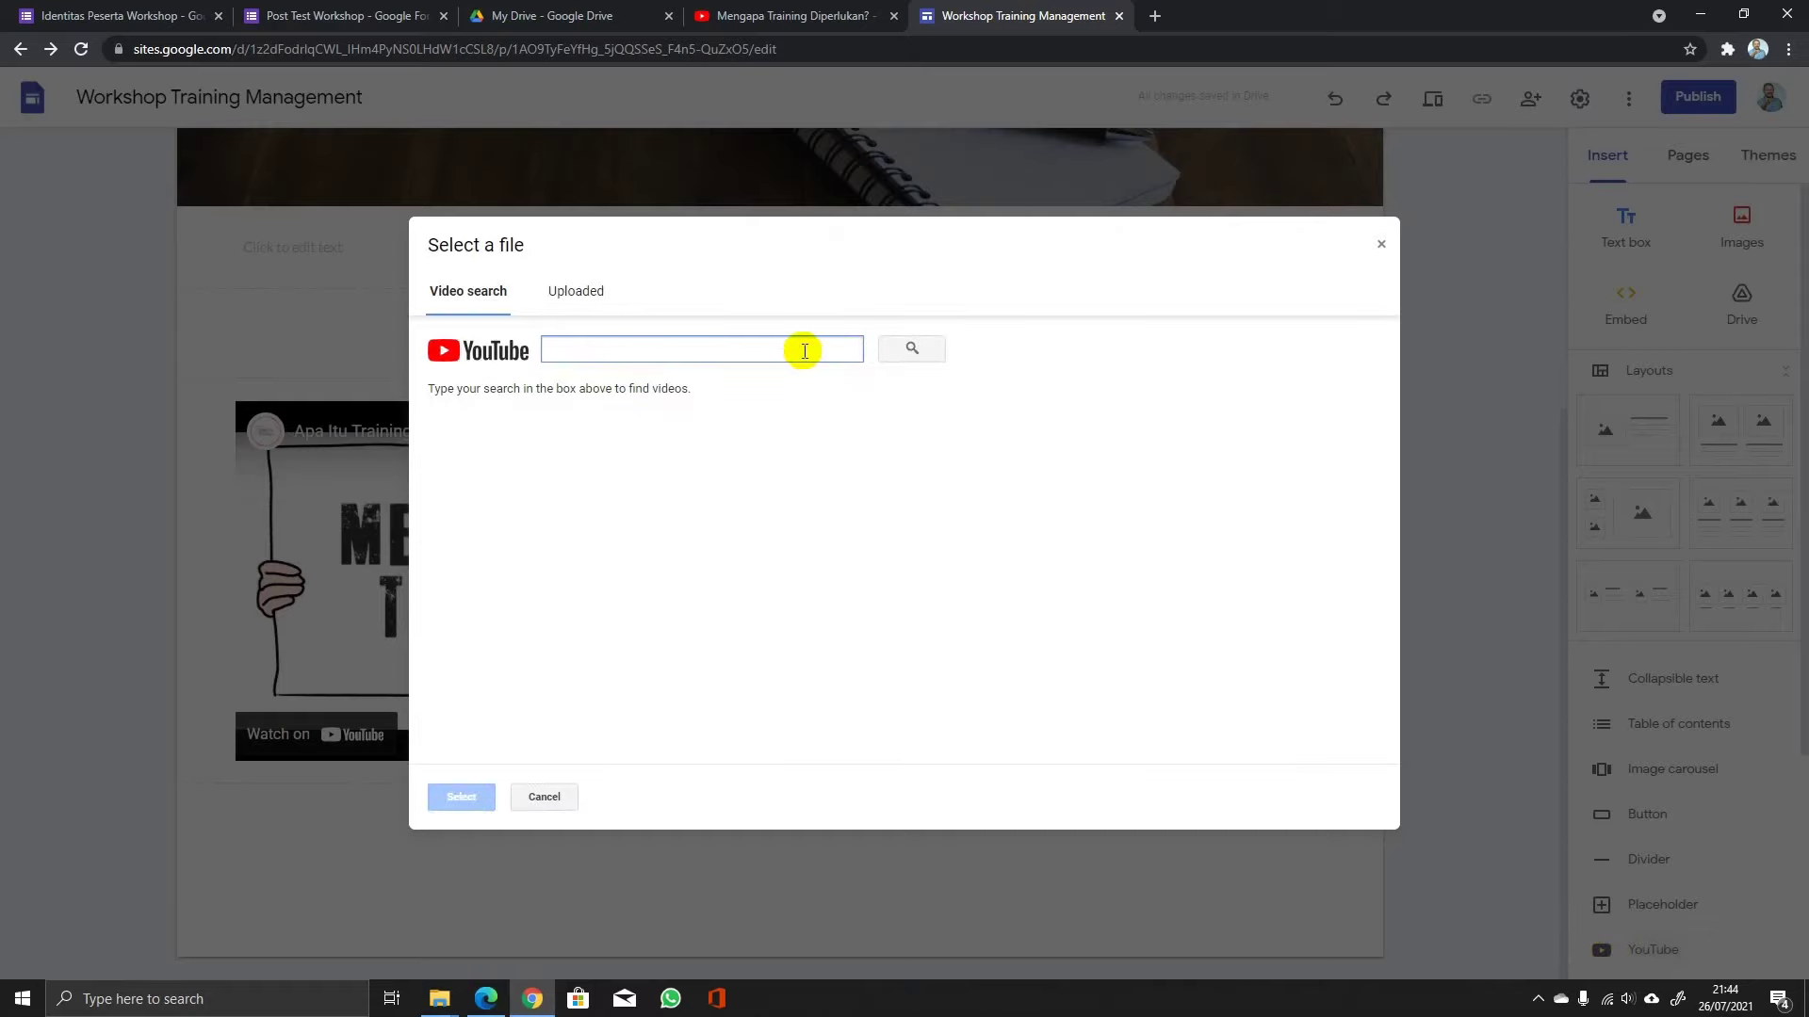
pyautogui.click(797, 17)
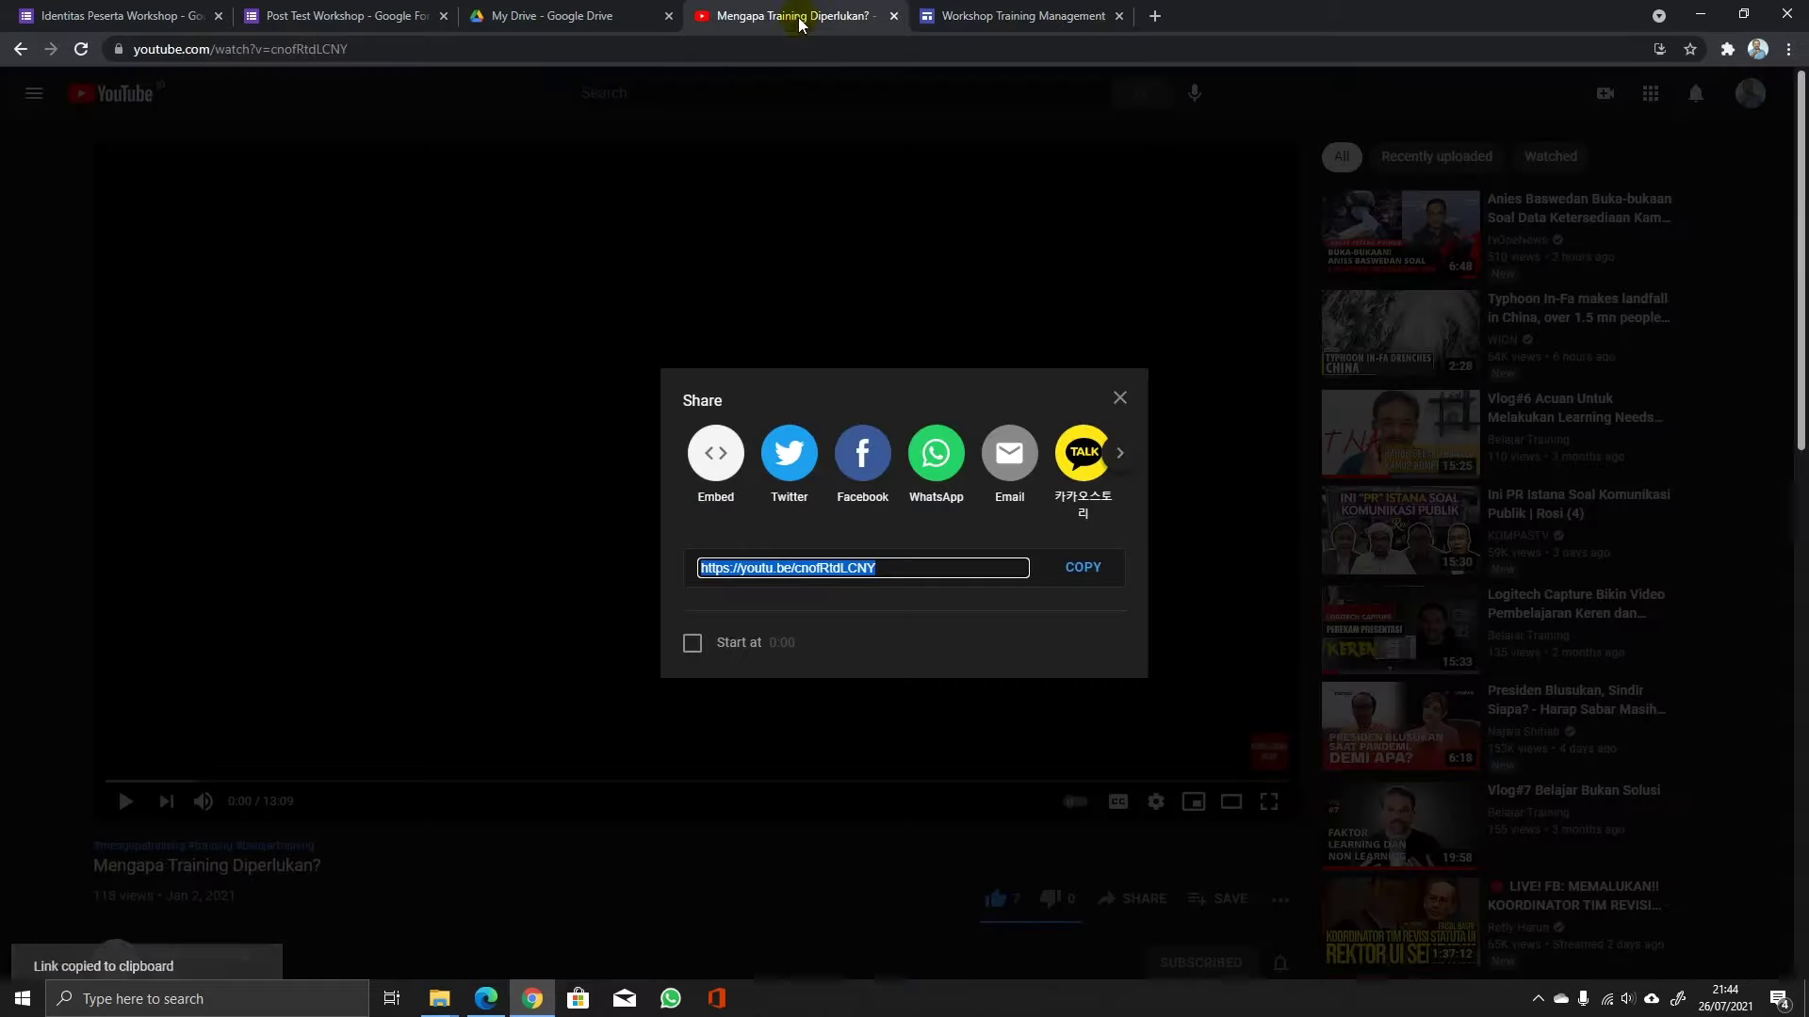
pyautogui.click(1119, 398)
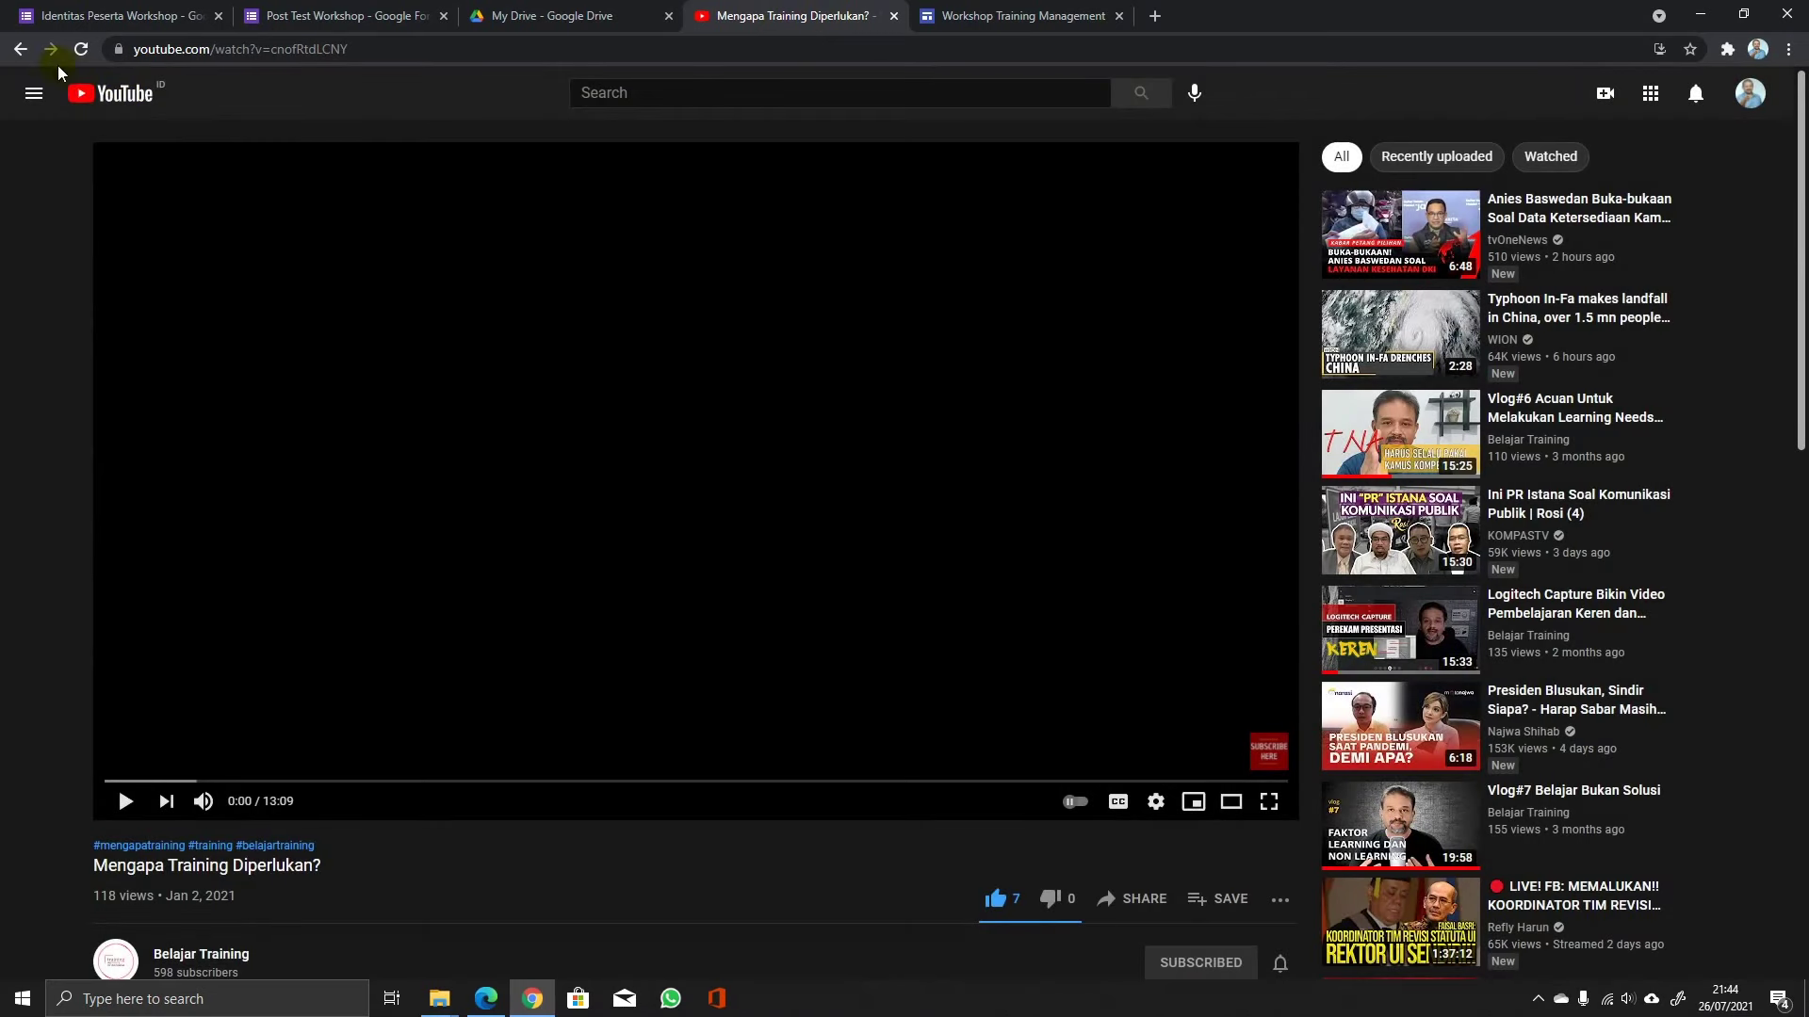
pyautogui.click(20, 50)
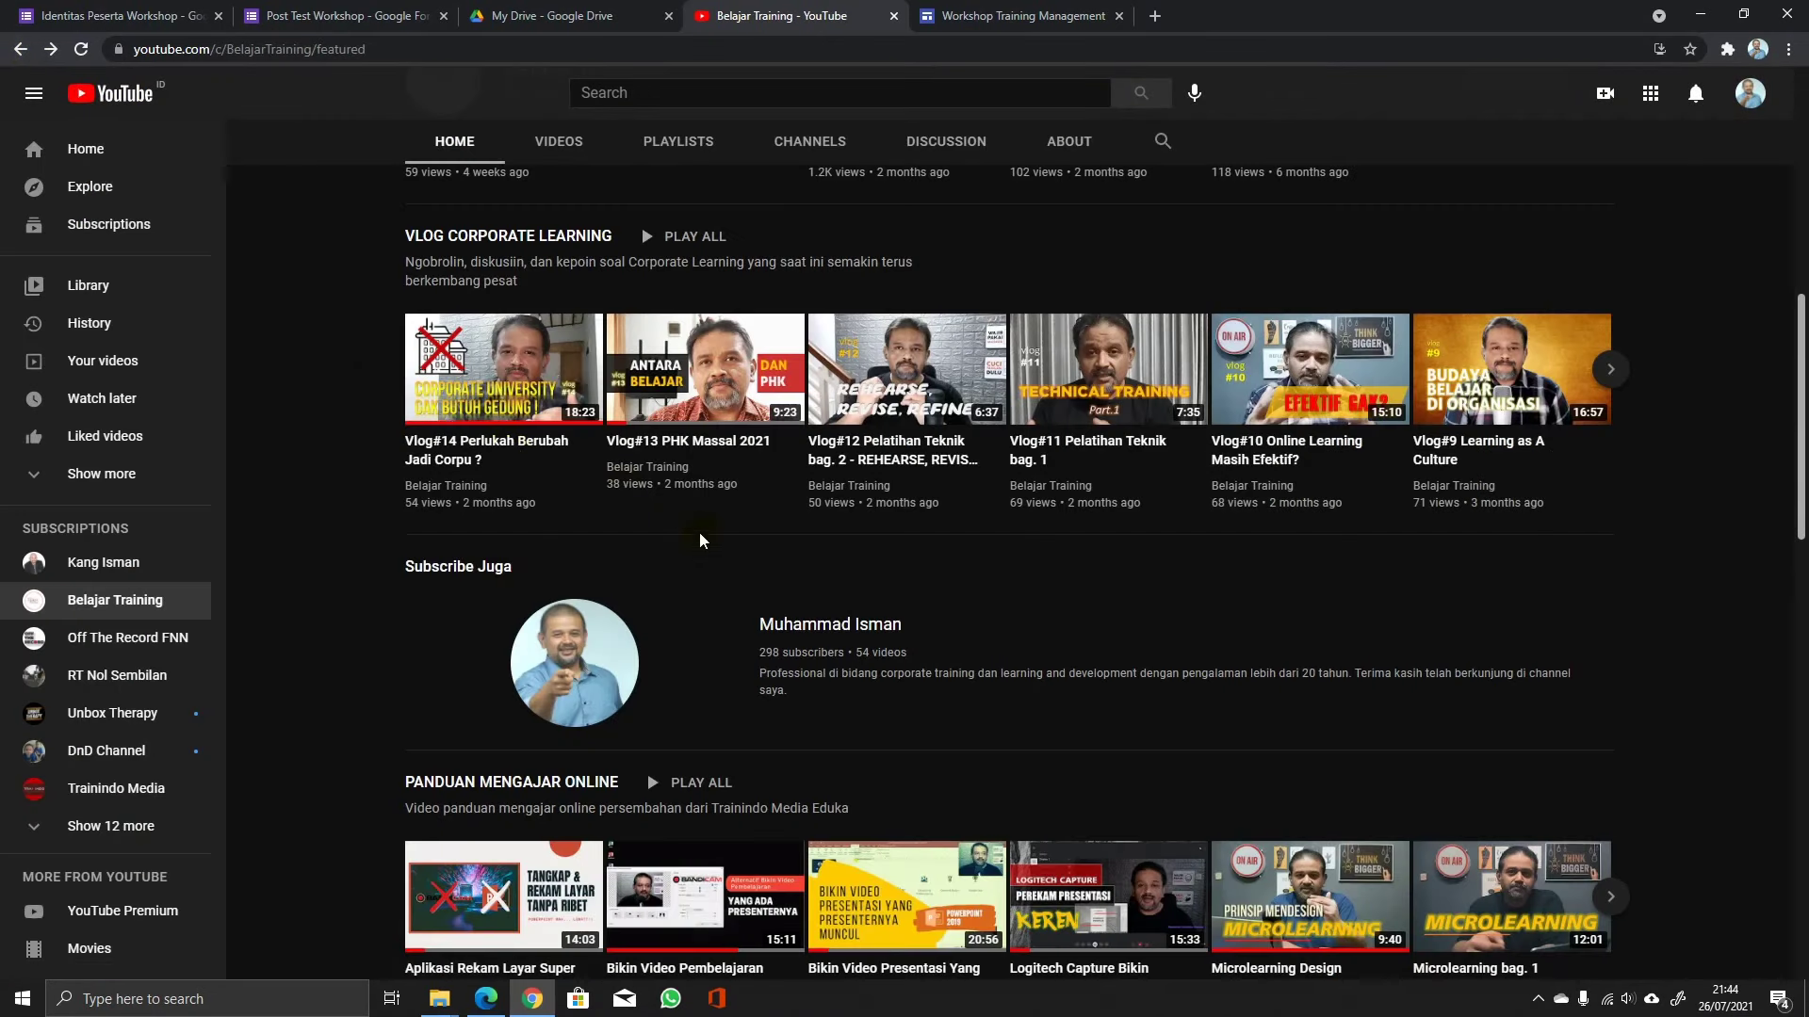
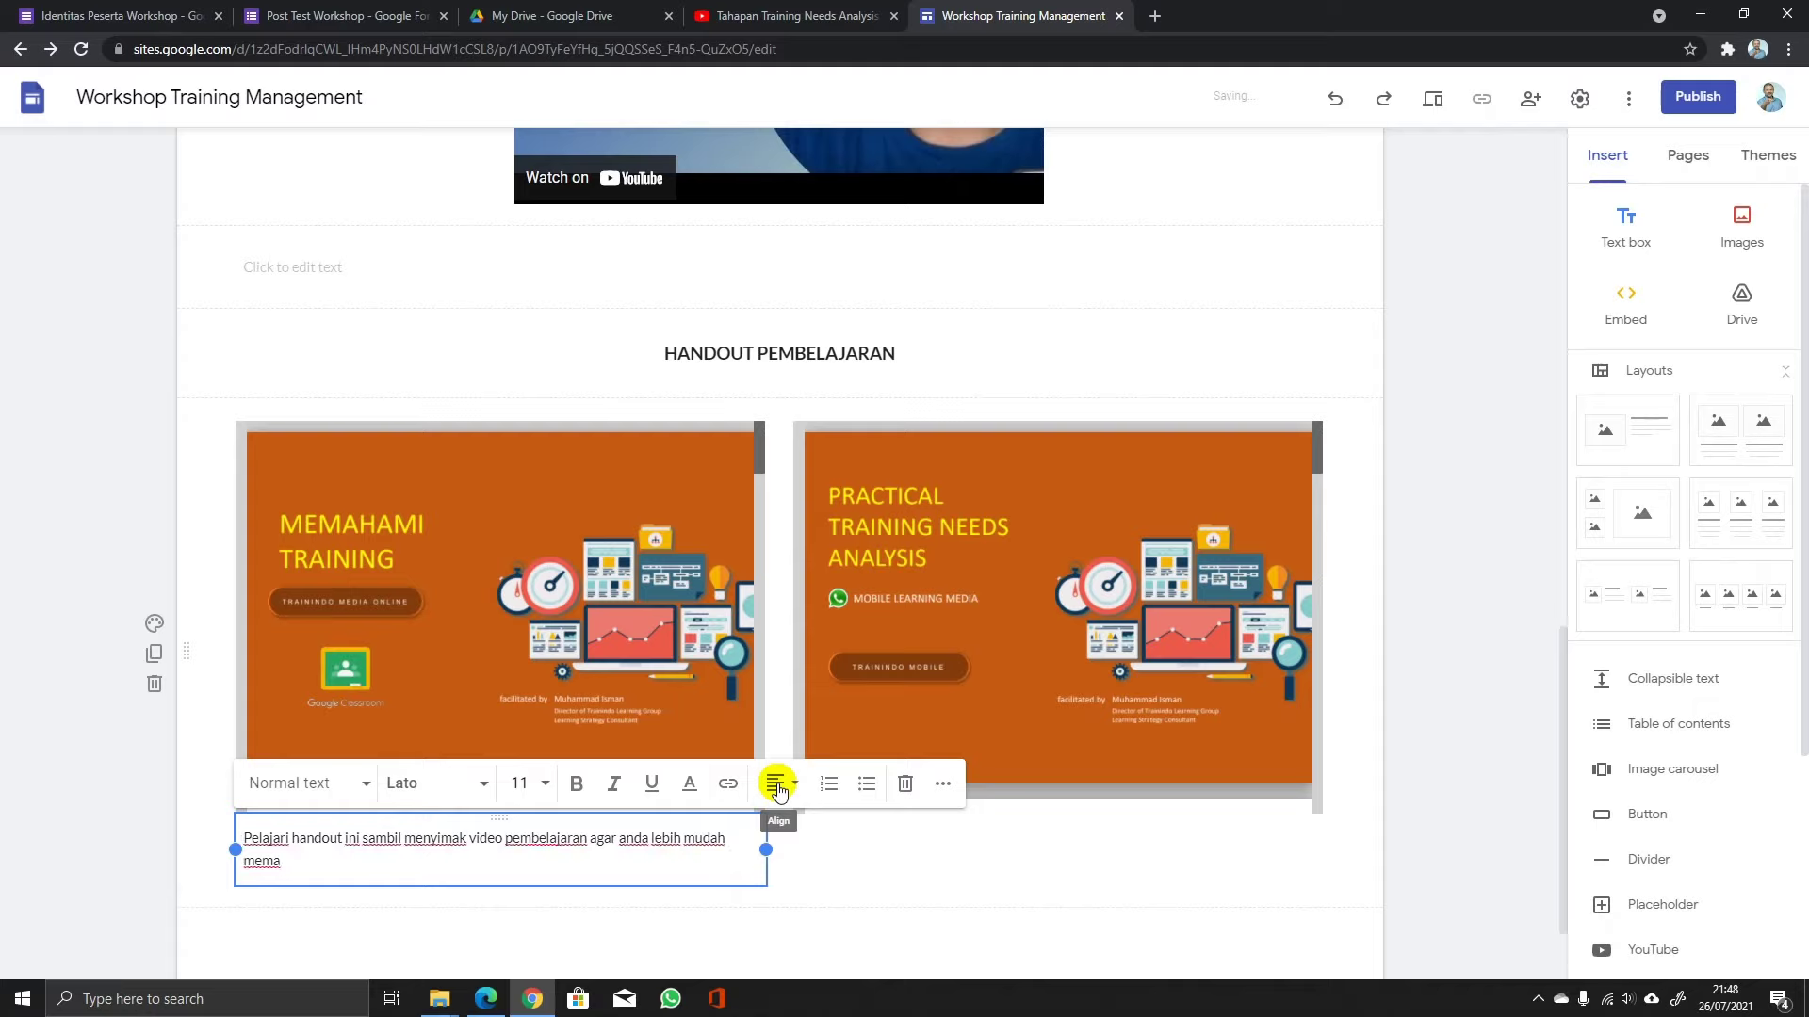
# Finish the caption beneath the "Memahami Training" handout by completing its last word as "memahaminya".
pyautogui.write('haminya')
pyautogui.click(853, 881)
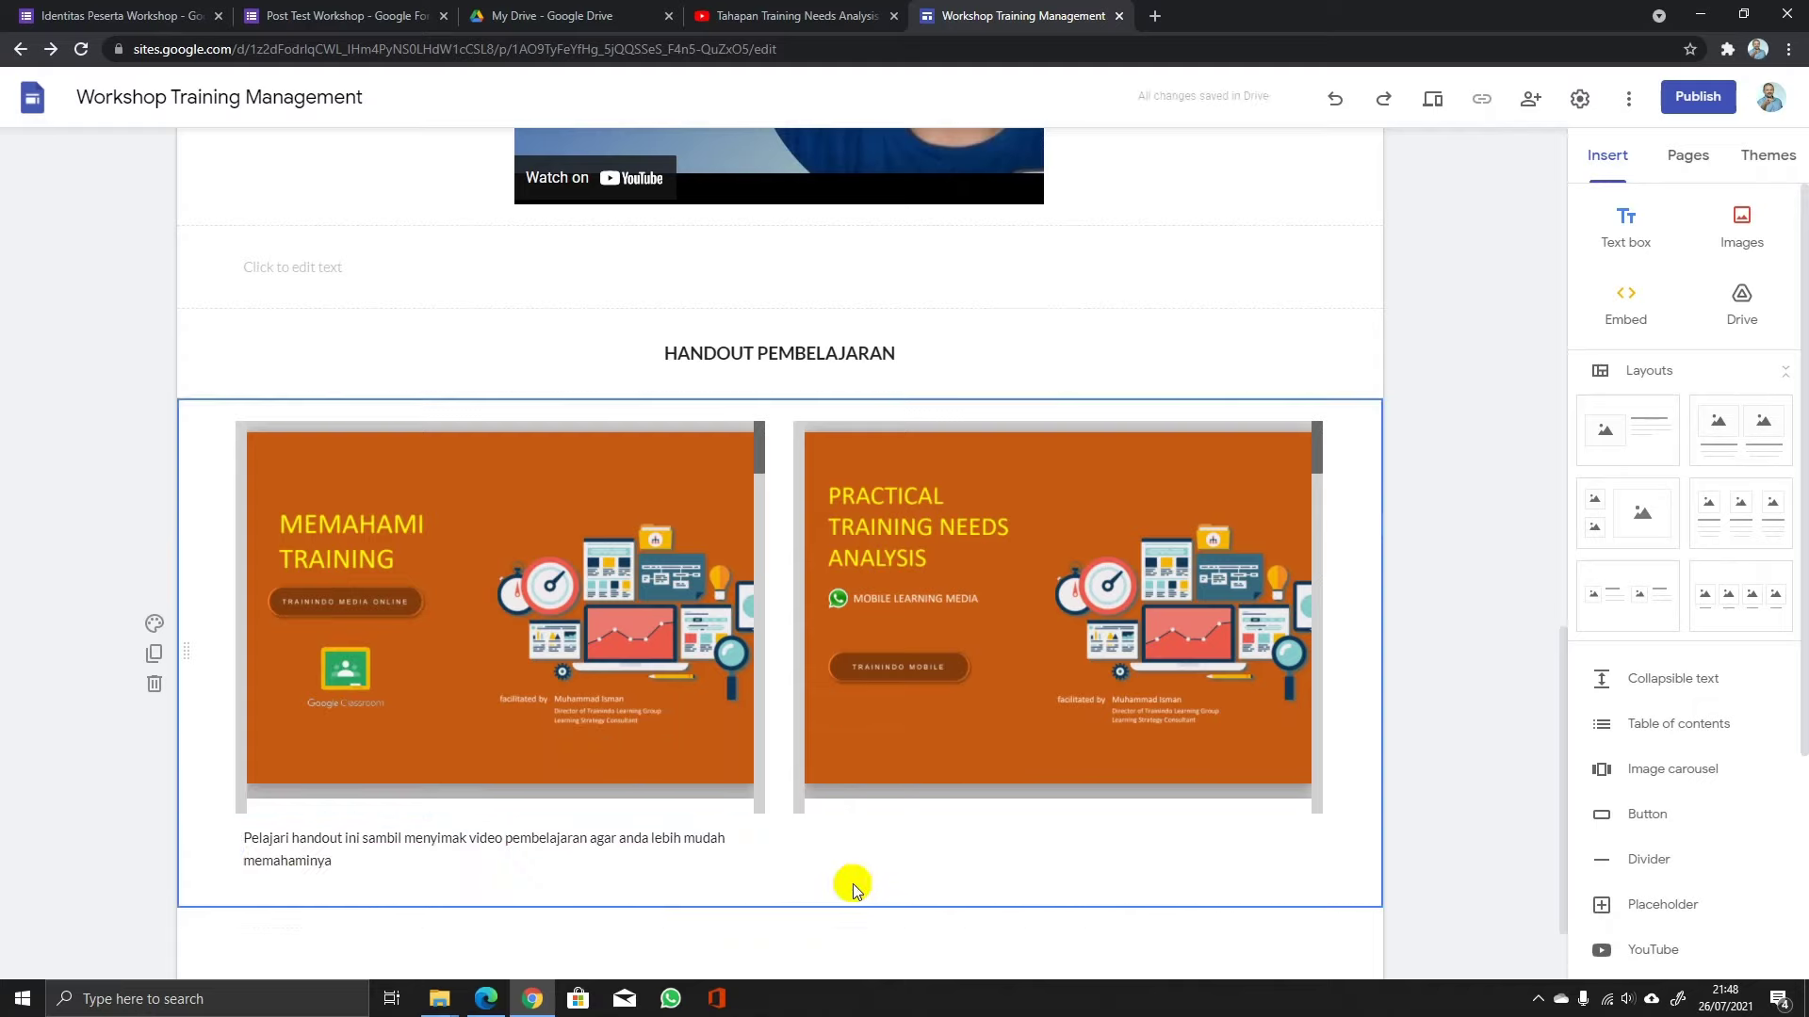
pyautogui.click(716, 841)
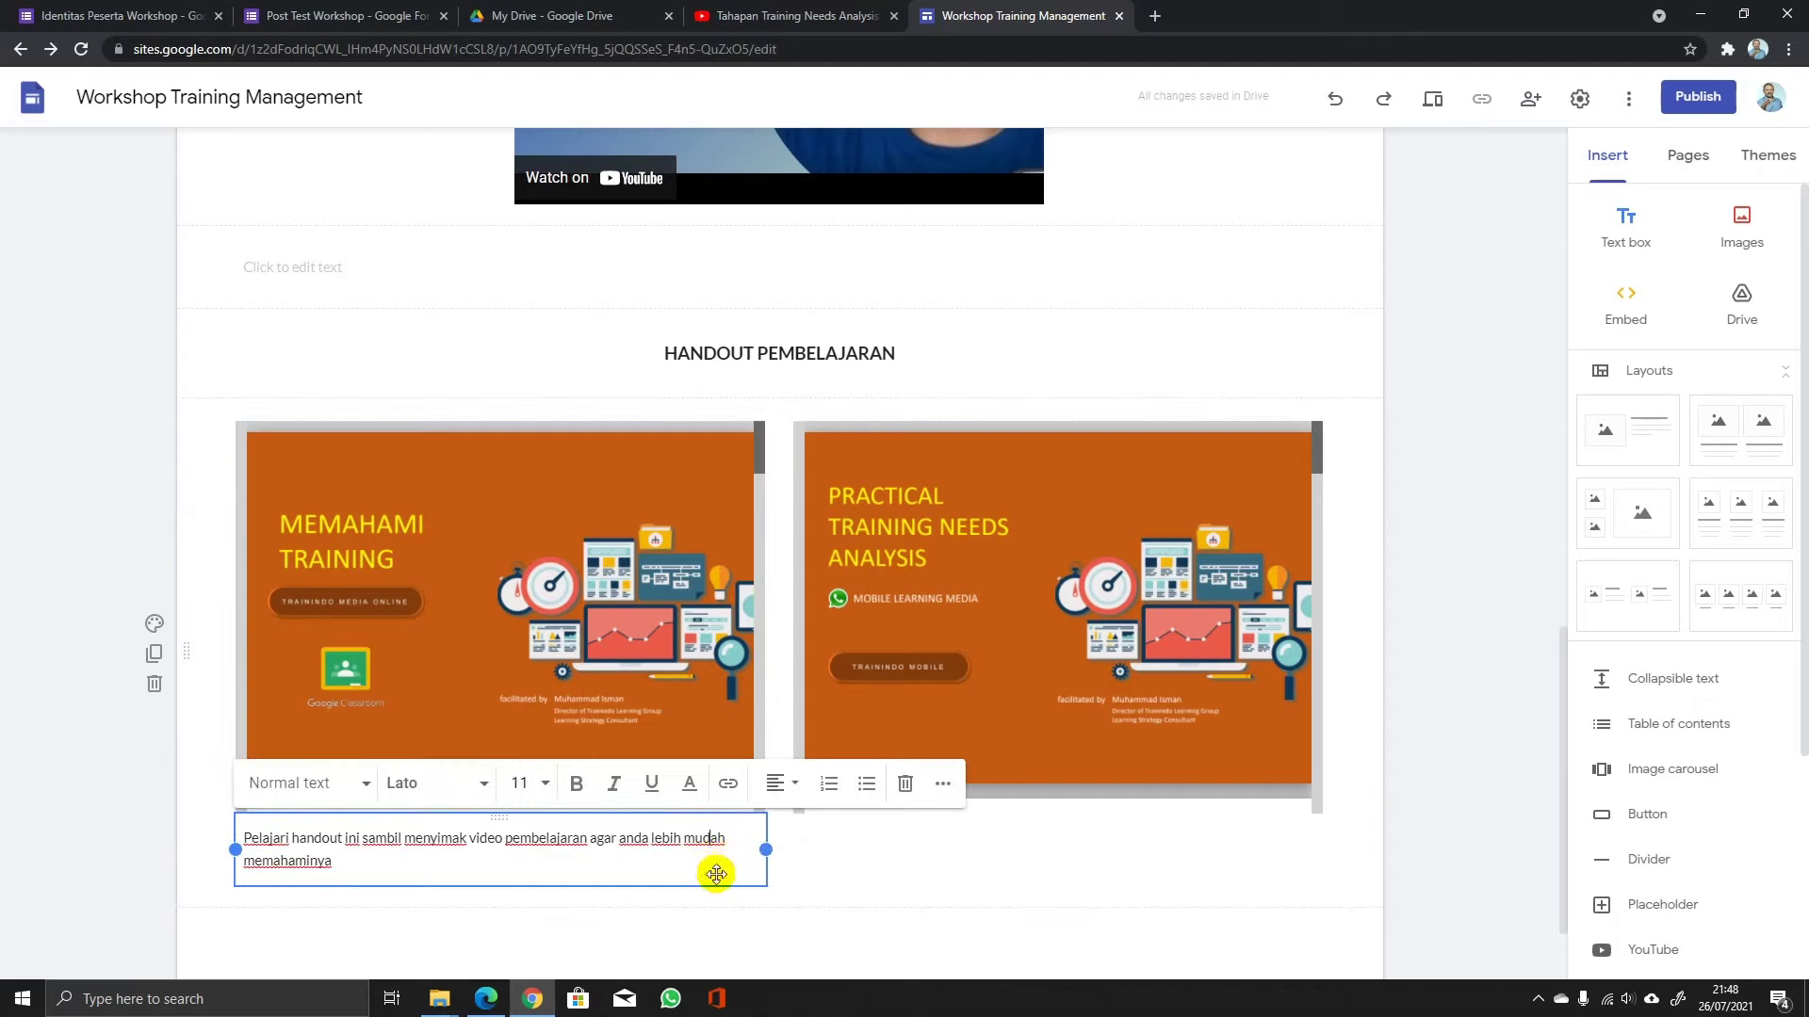
pyautogui.click(873, 863)
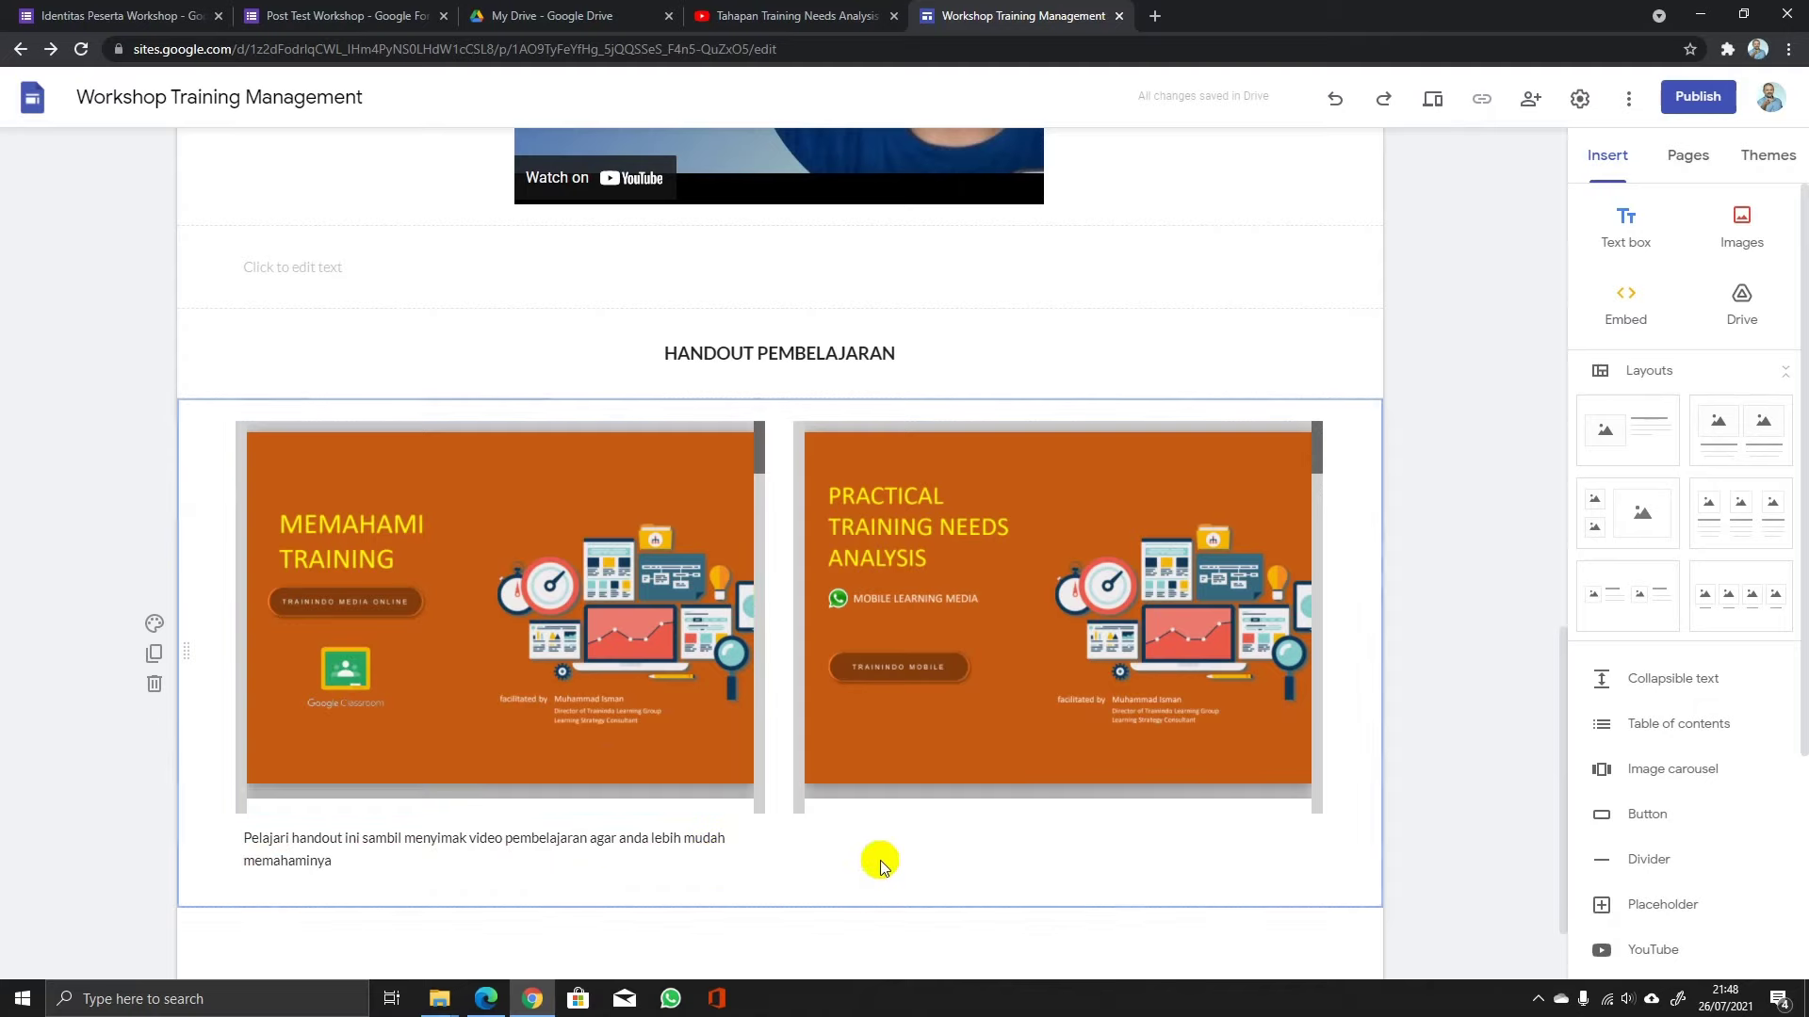
# Add a text box beneath the "Practical Training Needs Analysis" handout and copy the "Memahami Training" handout's caption into it.
pyautogui.click(1626, 229)
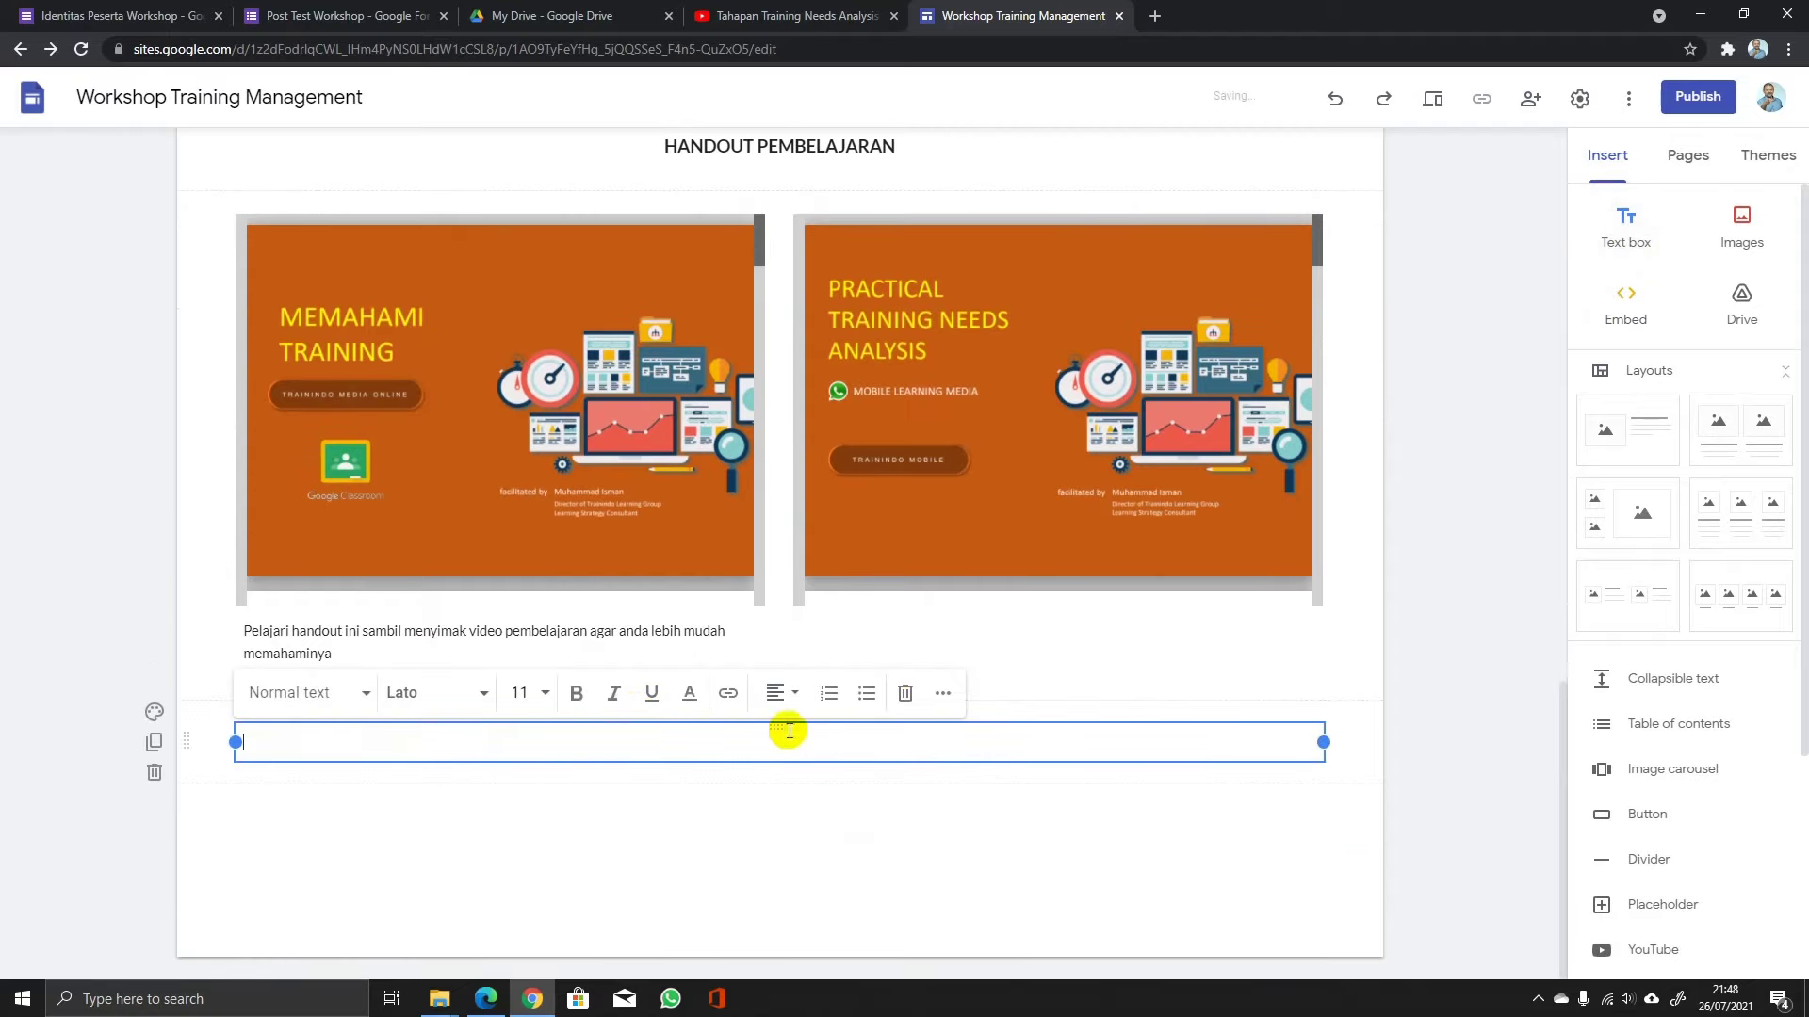
pyautogui.moveTo(779, 722); pyautogui.dragTo(845, 631)
pyautogui.click(690, 766)
pyautogui.moveTo(356, 791); pyautogui.dragTo(247, 763)
pyautogui.hotkey('ctrl', 'c')
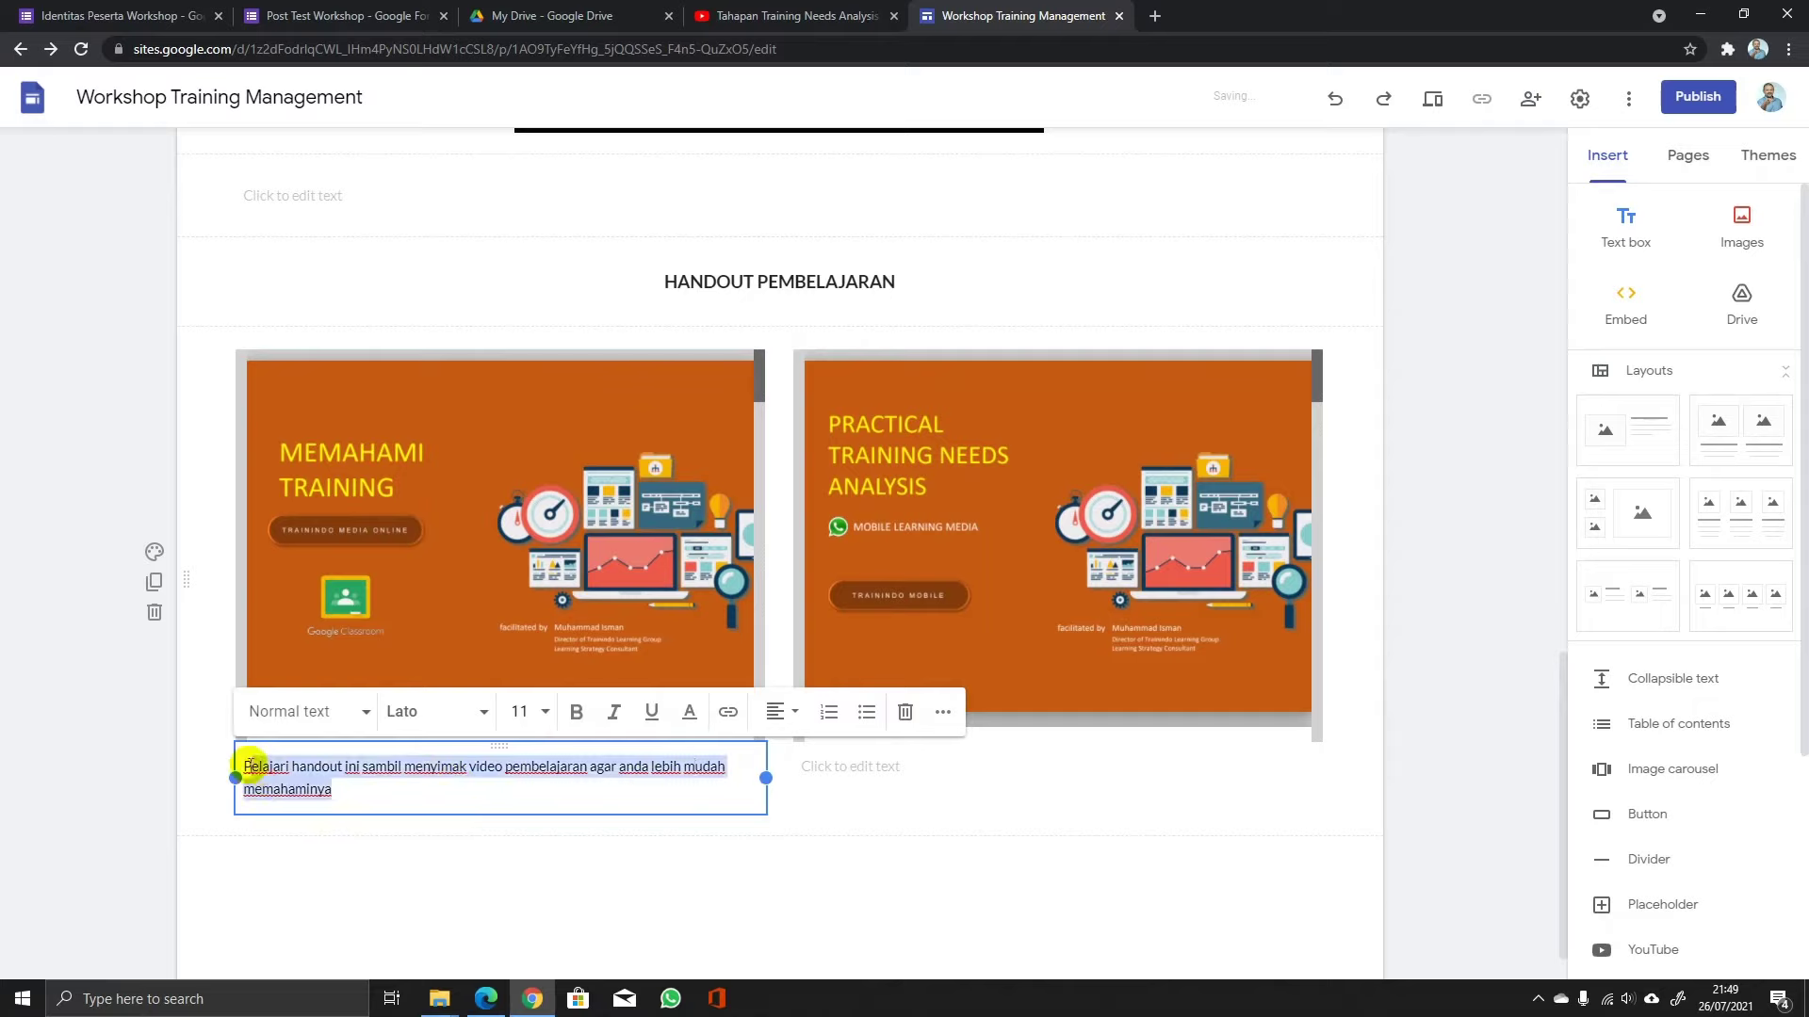
pyautogui.rightClick(260, 766)
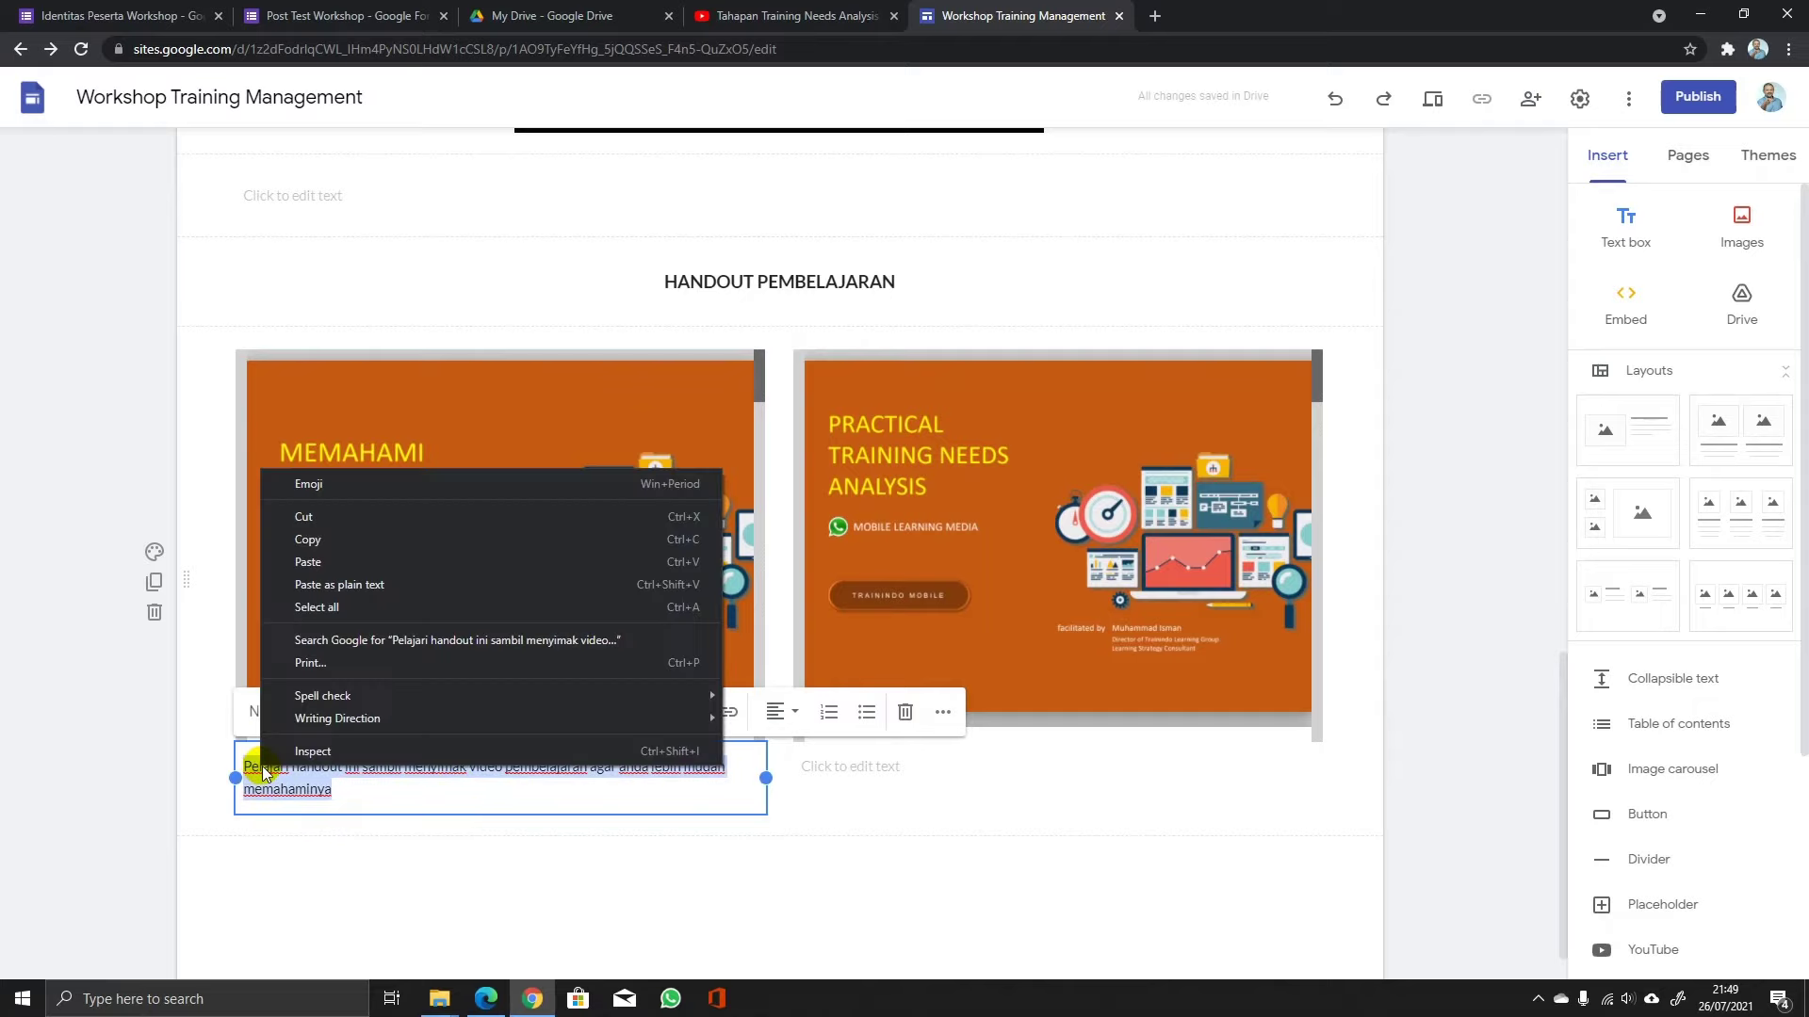
pyautogui.click(358, 563)
pyautogui.click(828, 763)
pyautogui.rightClick(829, 761)
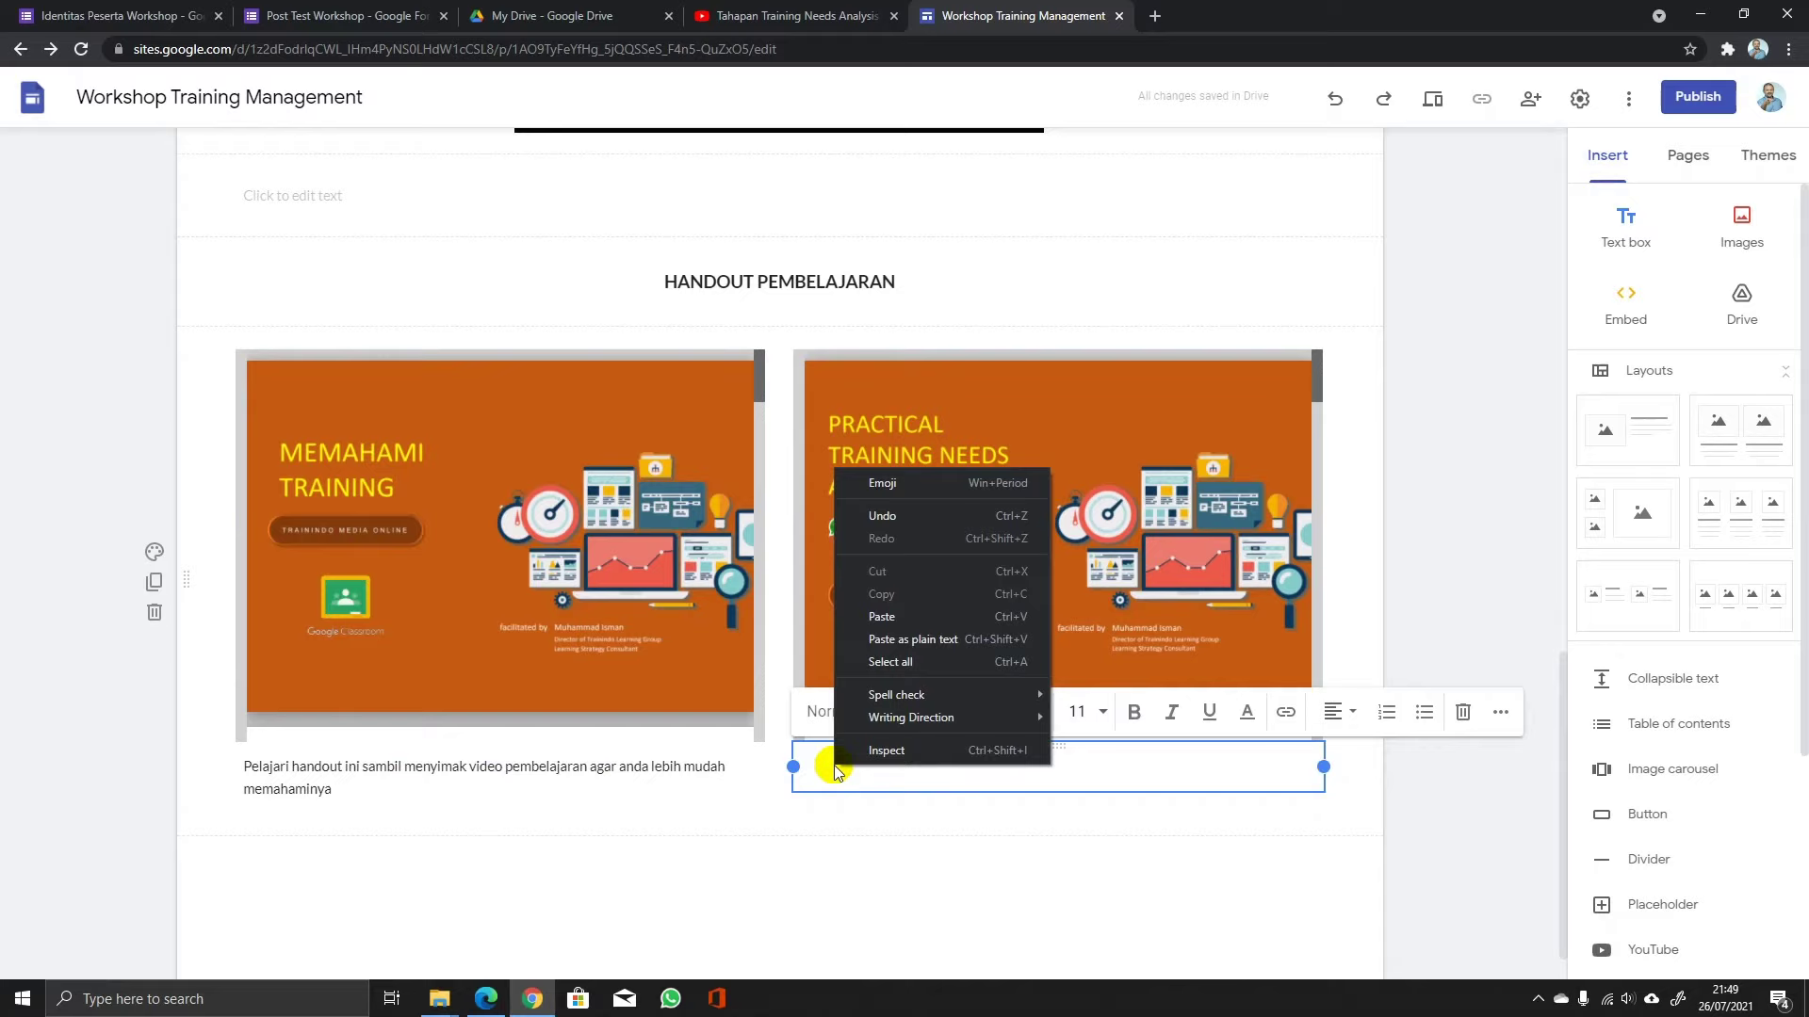
pyautogui.click(887, 617)
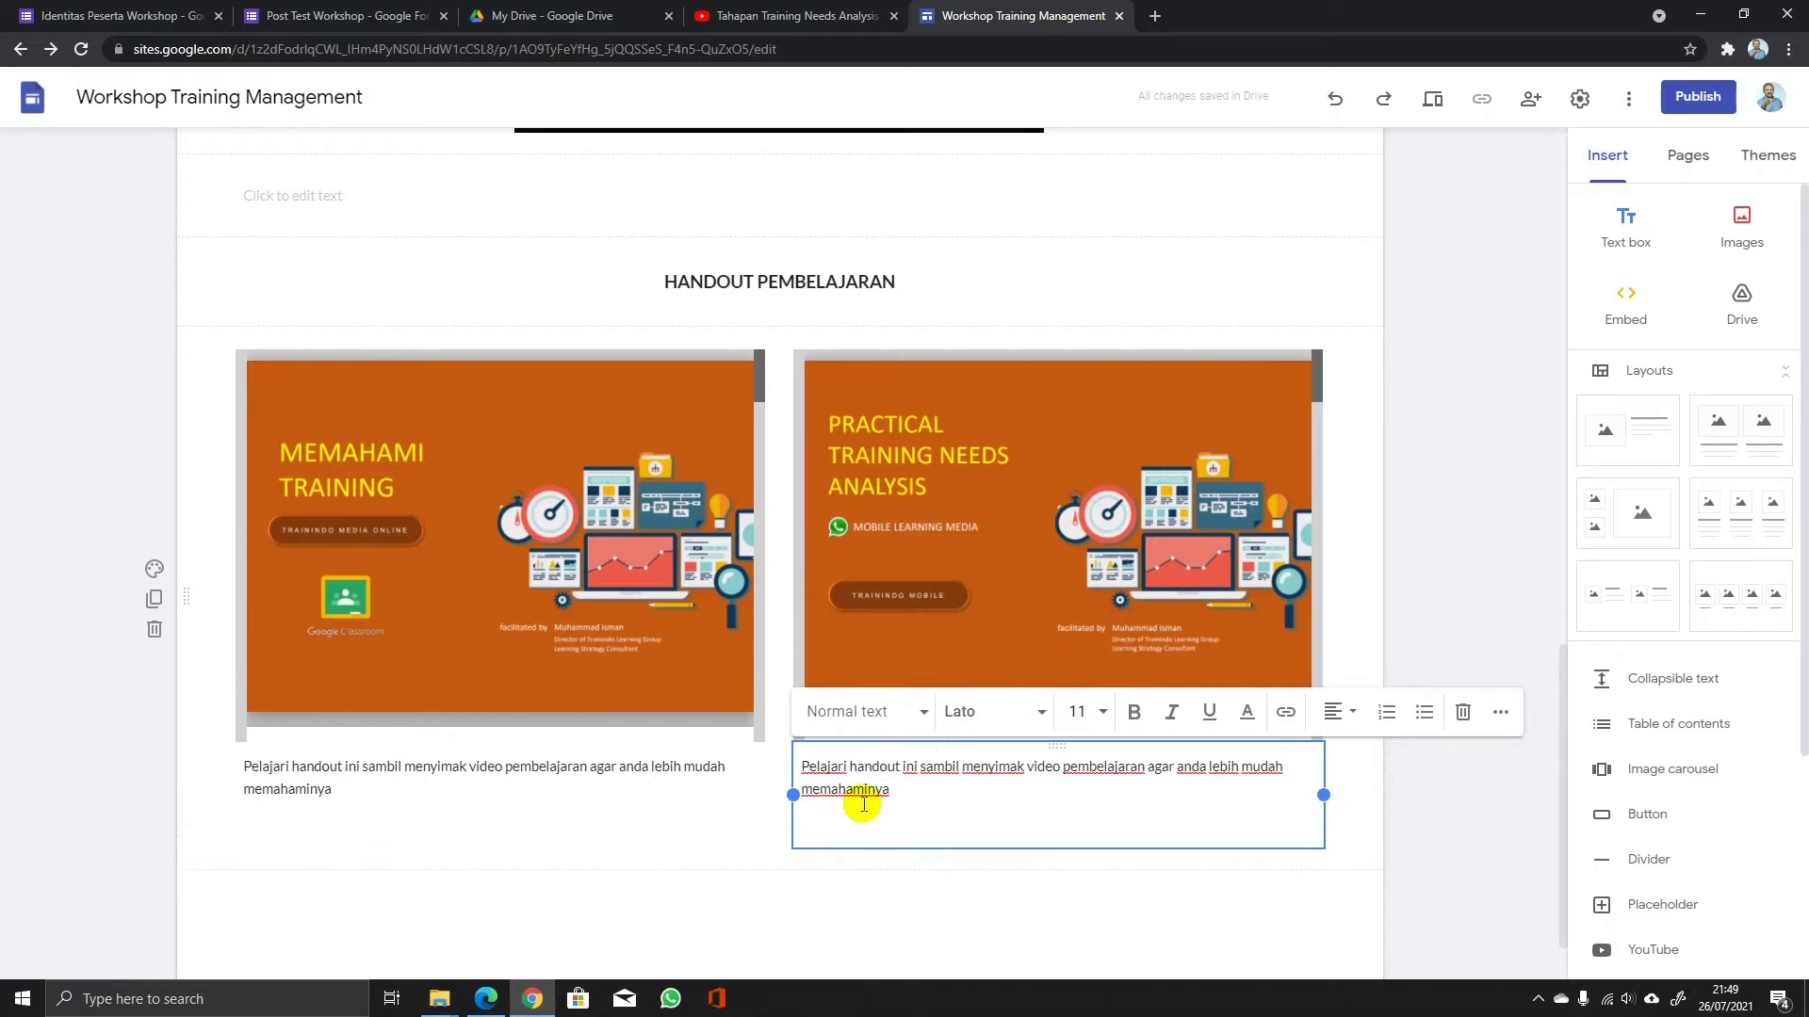
pyautogui.click(1441, 886)
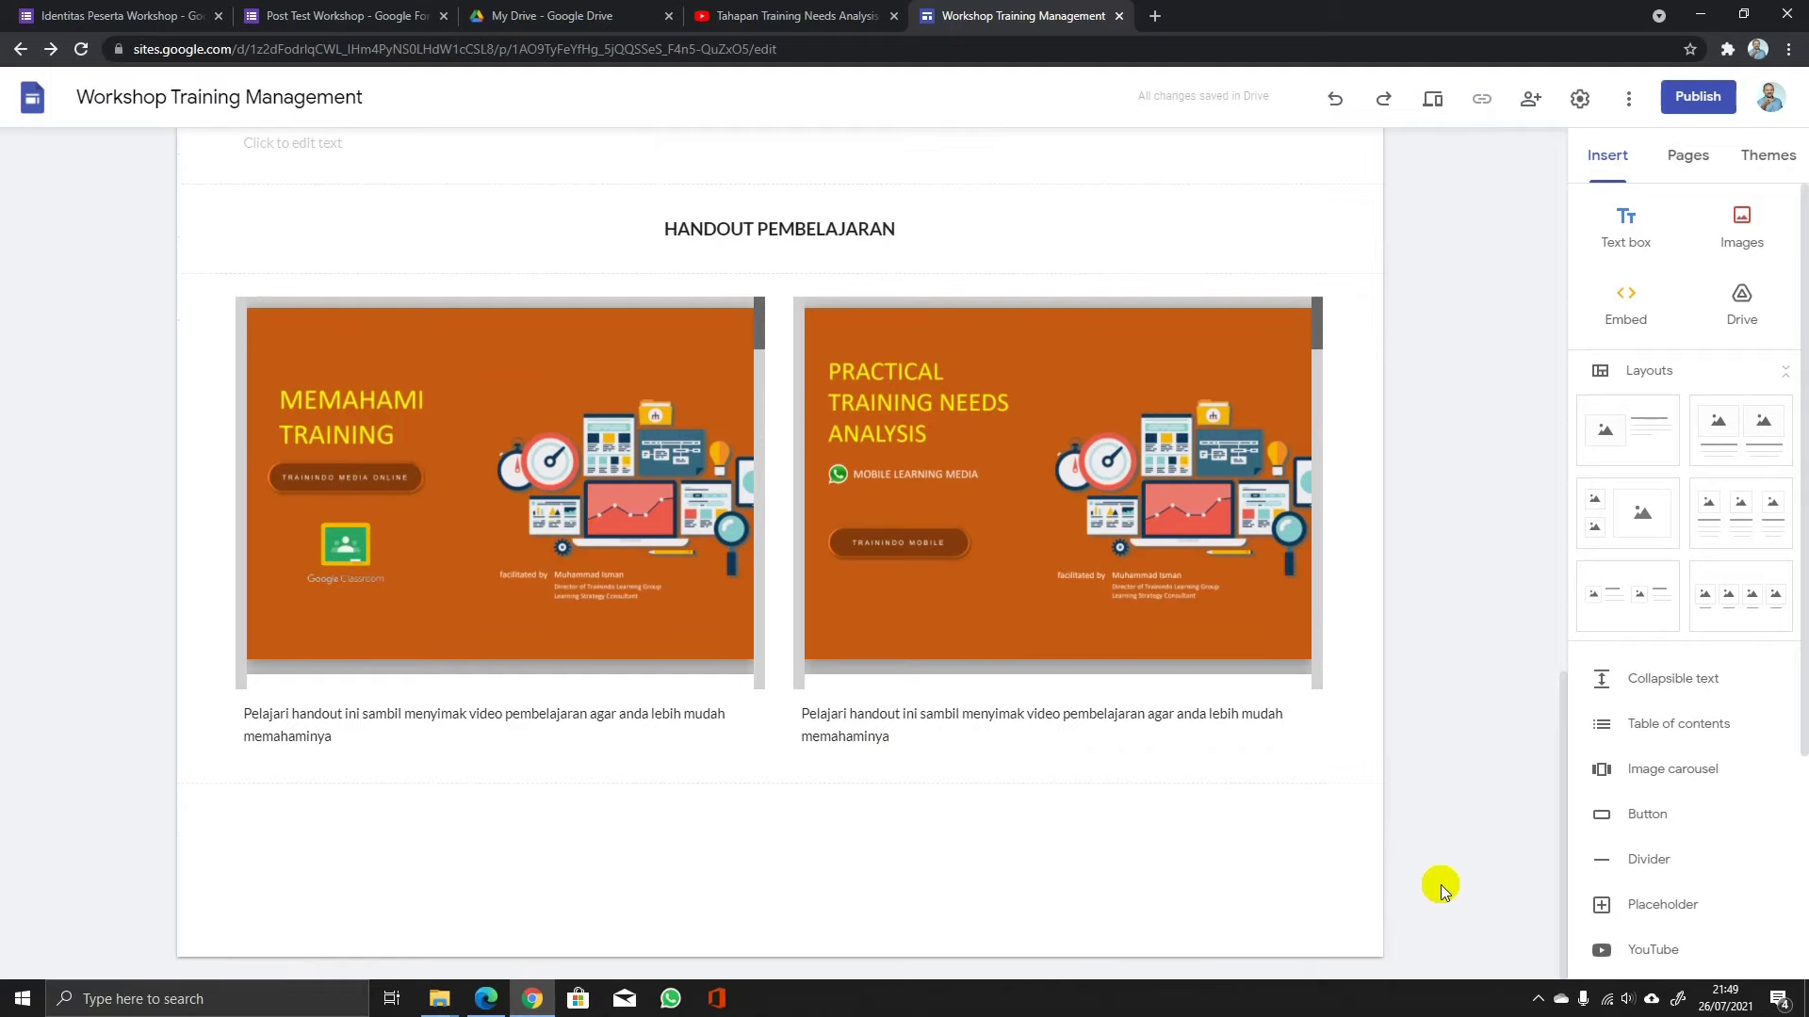
# Review the Workshop Day 1 page from its header through the videos to the handouts, and check the site's page list.
pyautogui.scroll(10, 1439, 884)
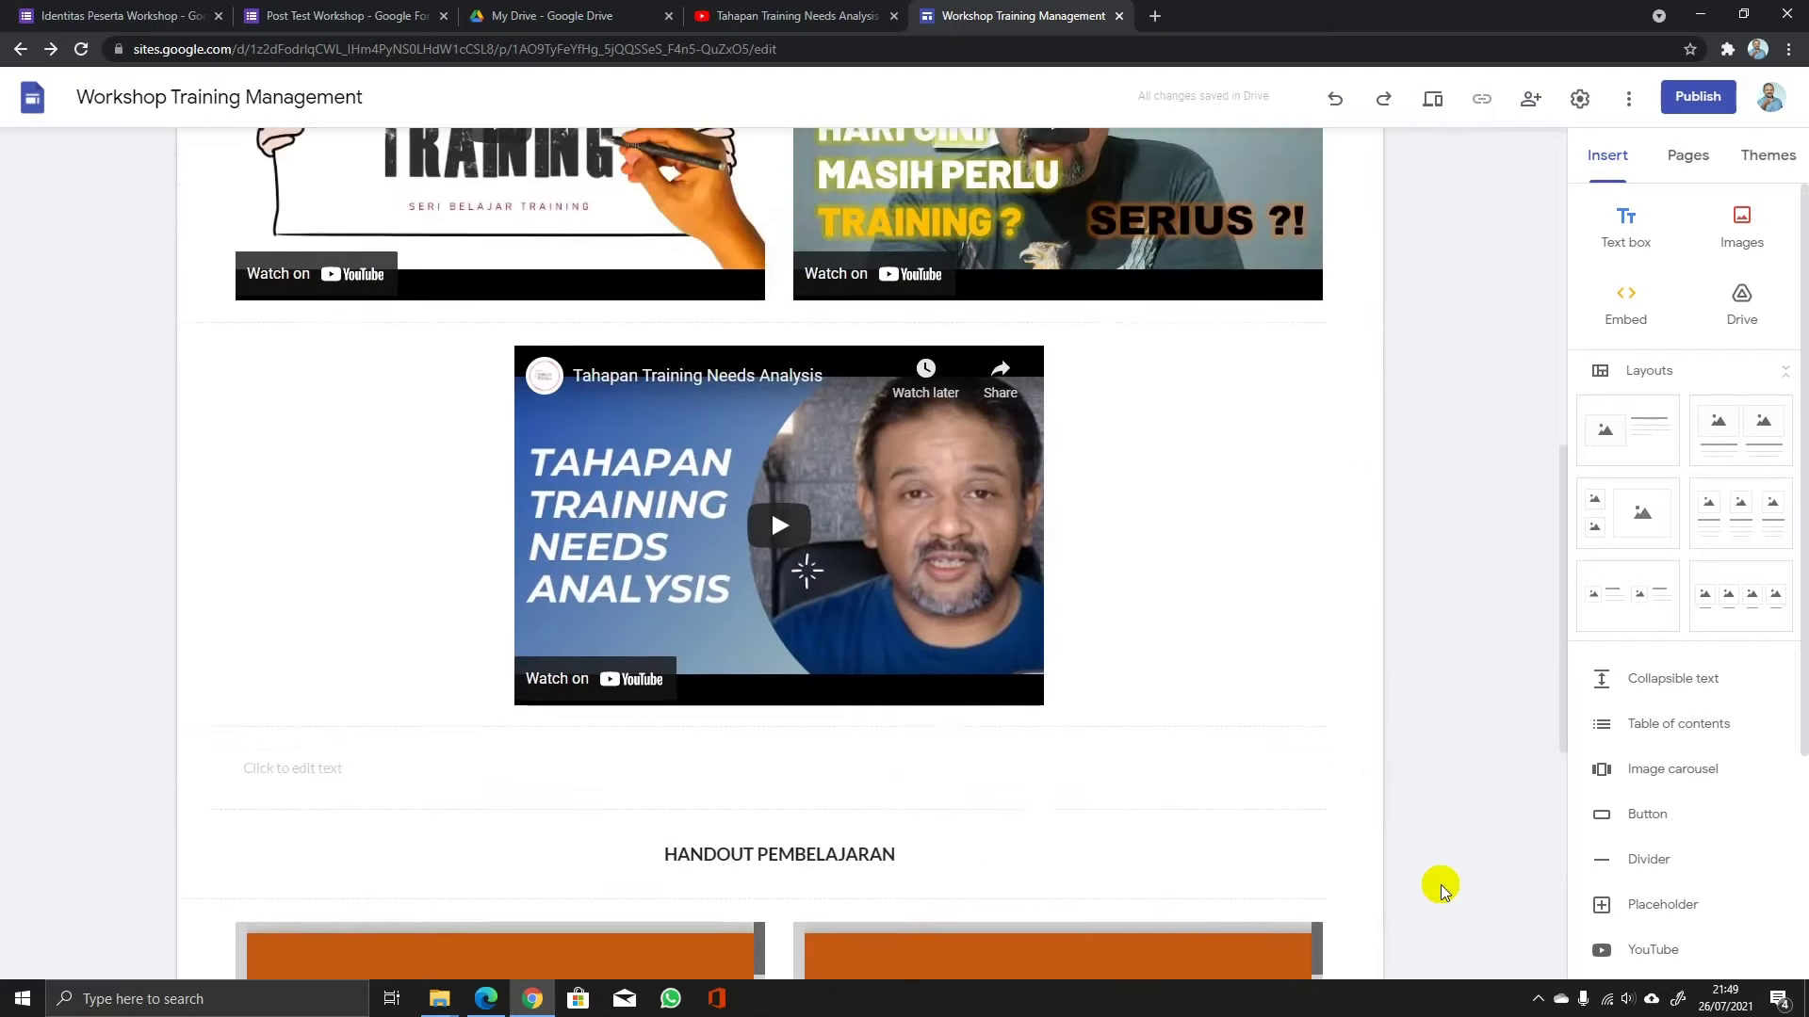
pyautogui.scroll(5, 1439, 884)
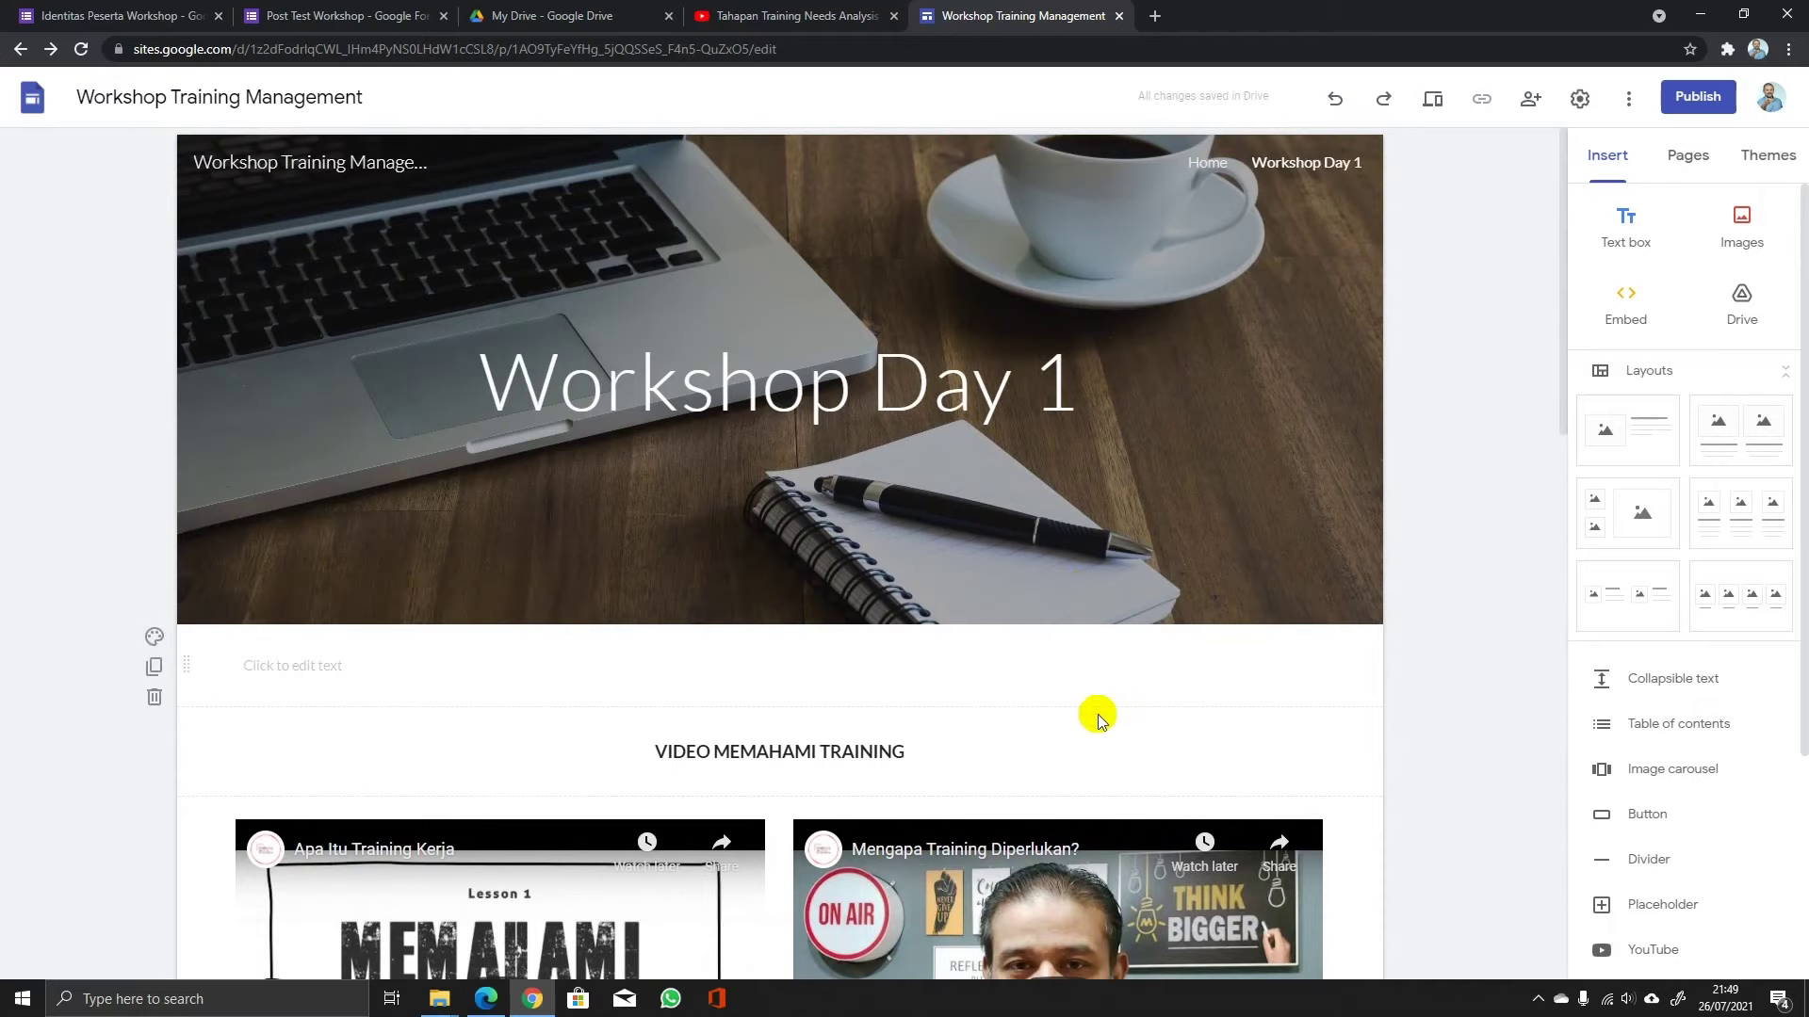
pyautogui.scroll(-2, 1095, 716)
pyautogui.scroll(-12, 1098, 718)
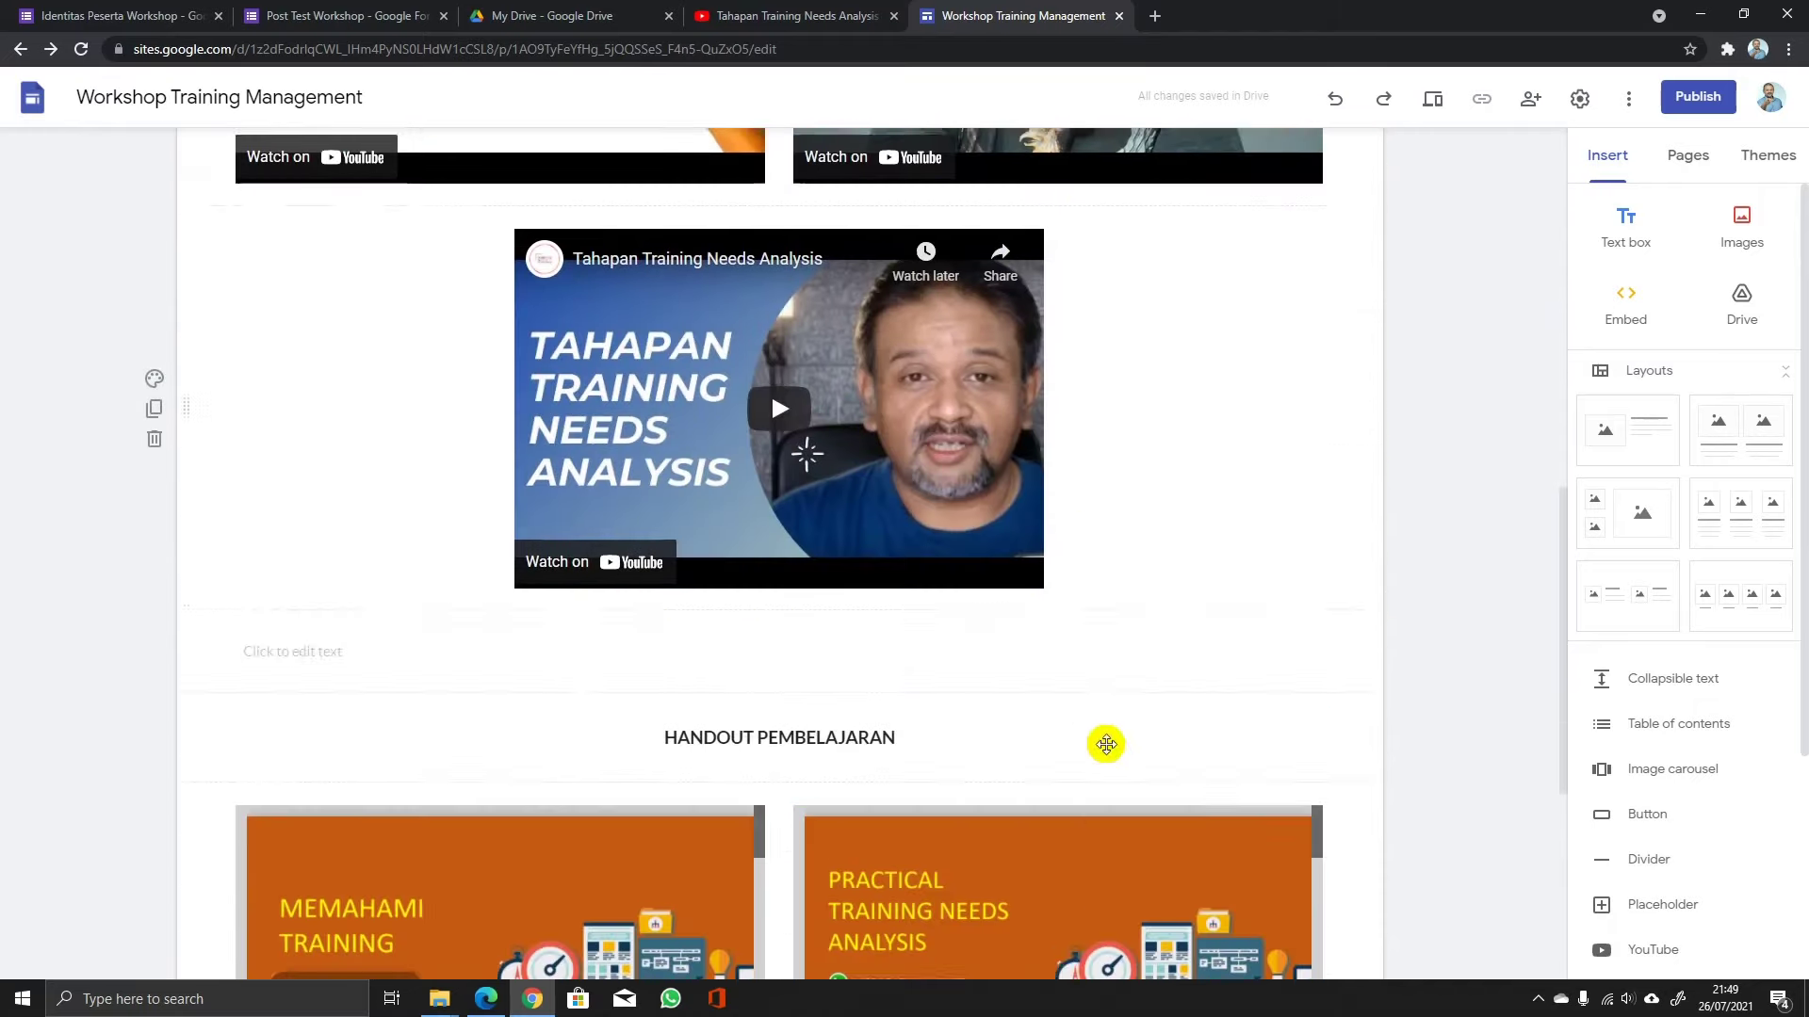
pyautogui.scroll(-2, 1105, 753)
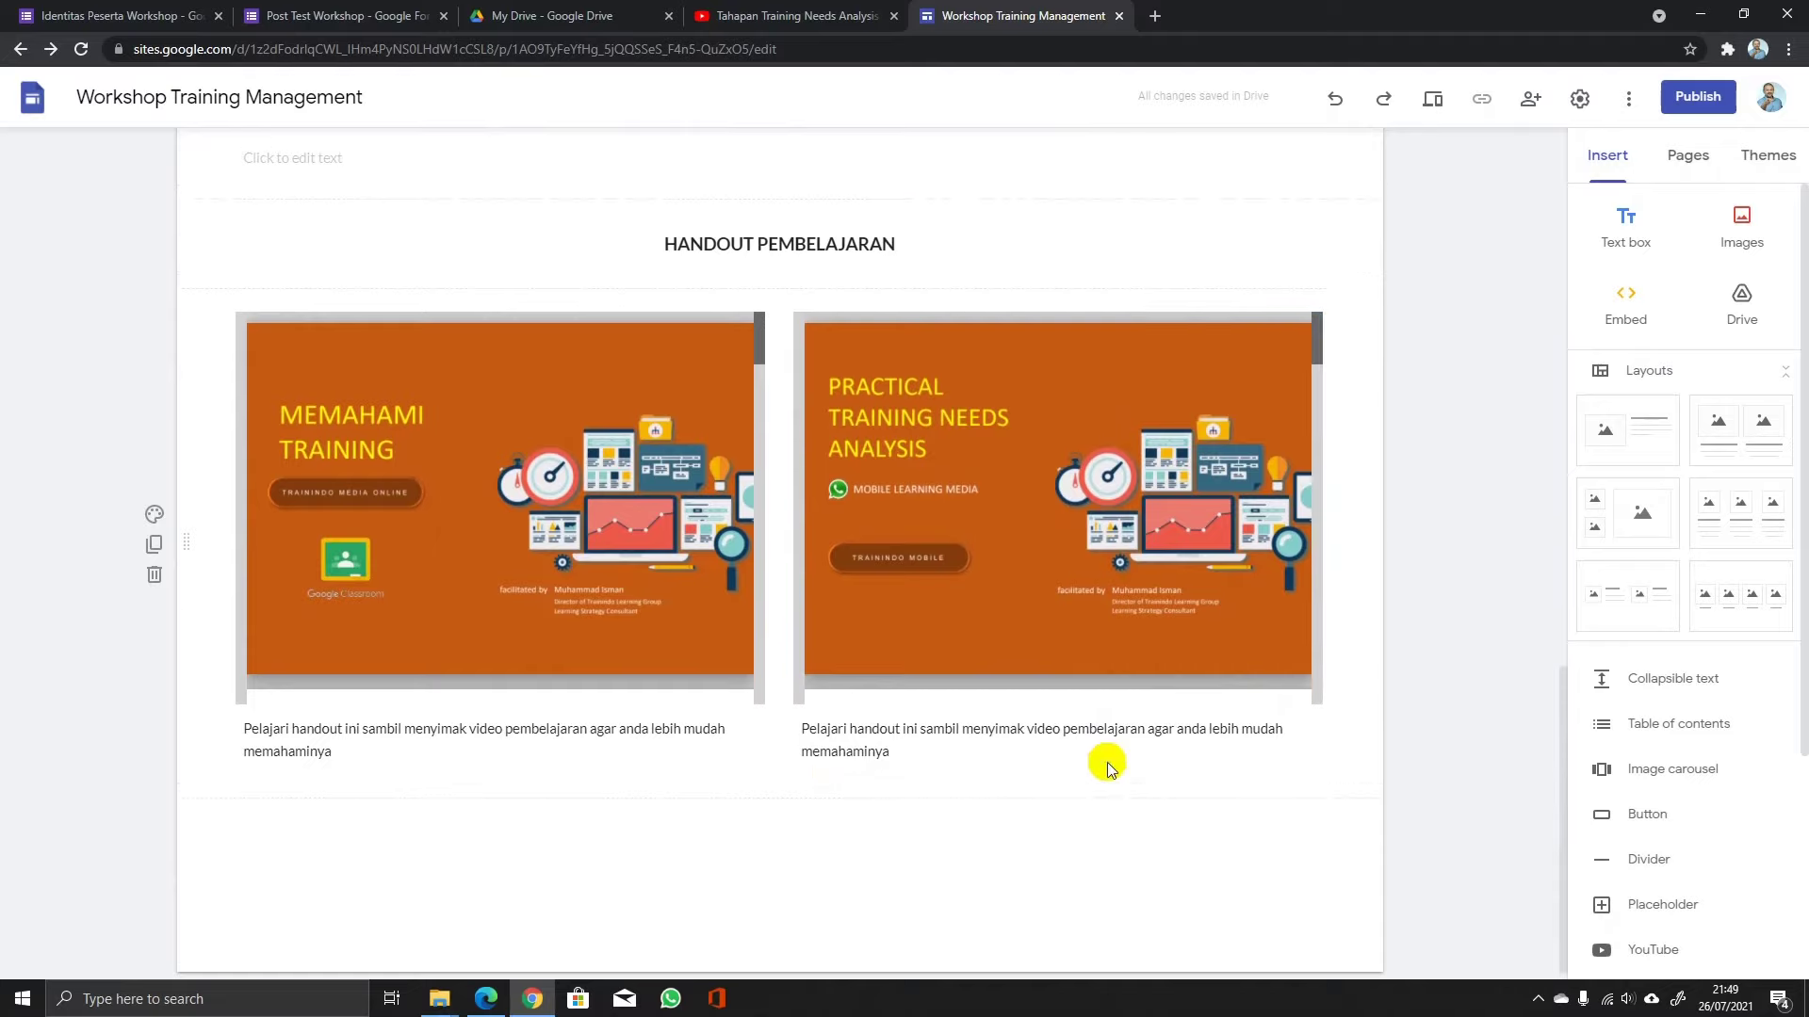
pyautogui.scroll(5, 1108, 758)
pyautogui.scroll(5, 1106, 761)
pyautogui.scroll(-6, 1110, 764)
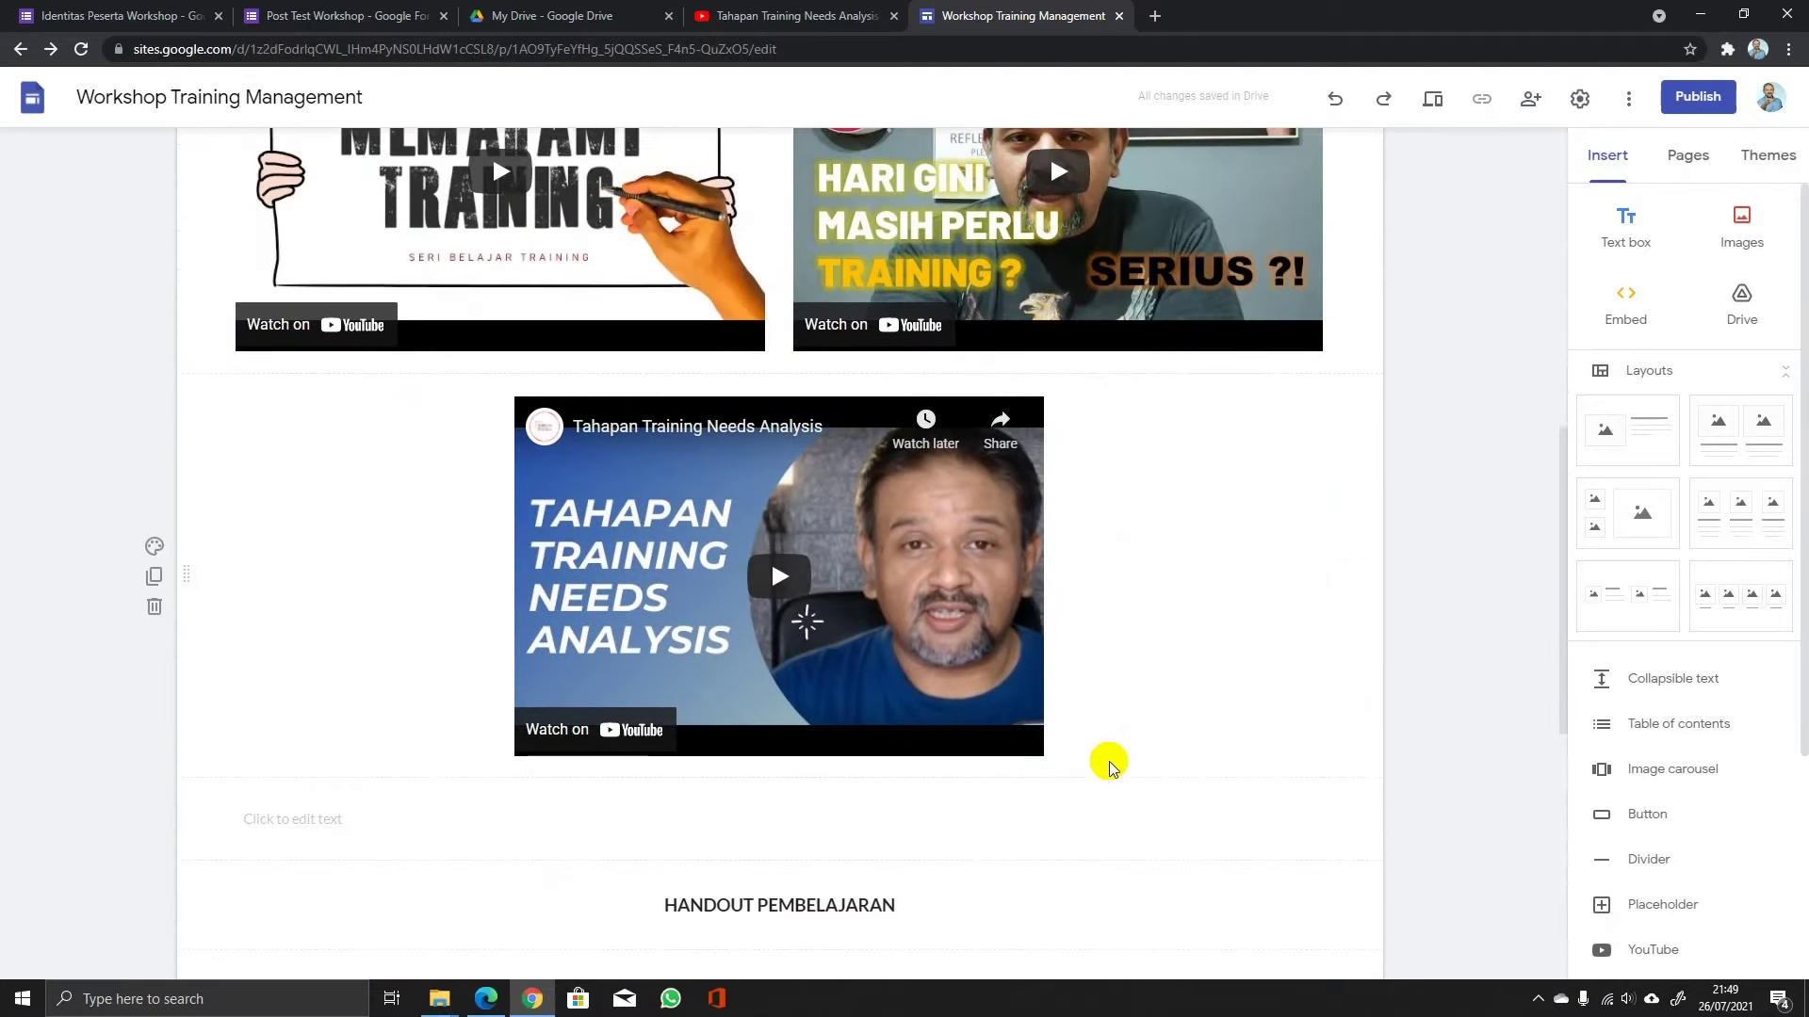
pyautogui.scroll(-4, 1109, 765)
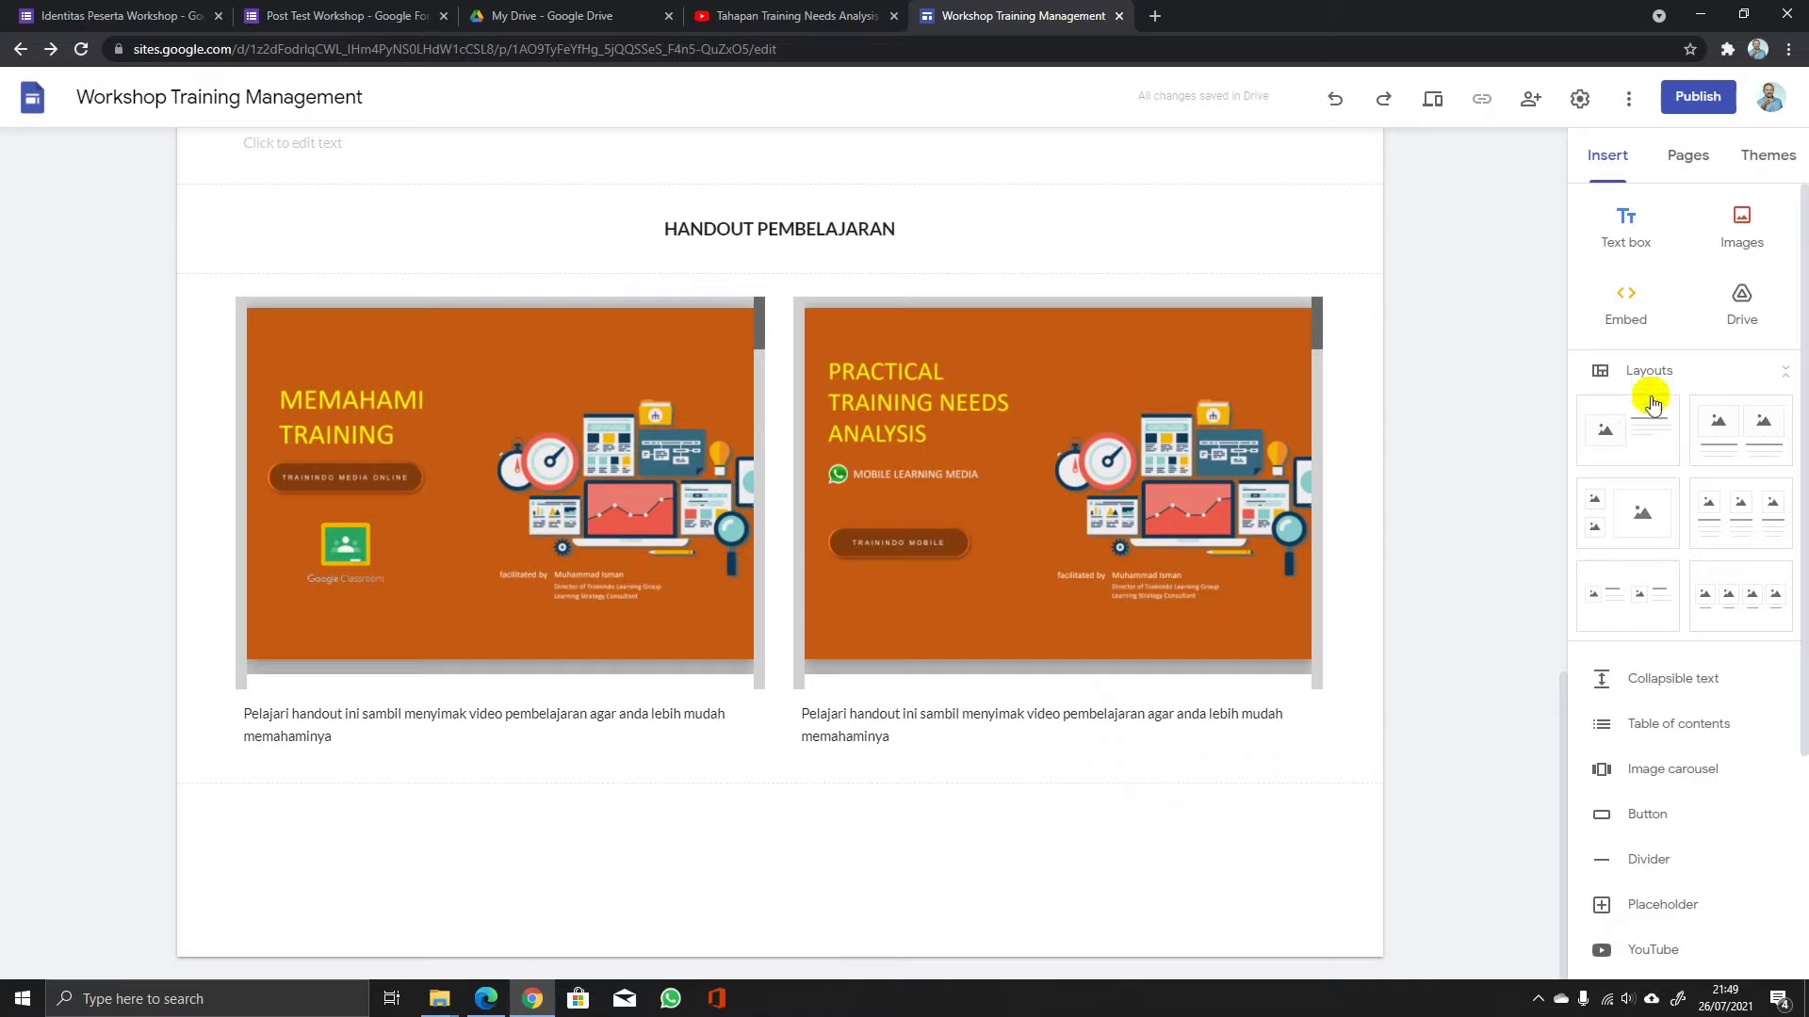
pyautogui.click(1691, 161)
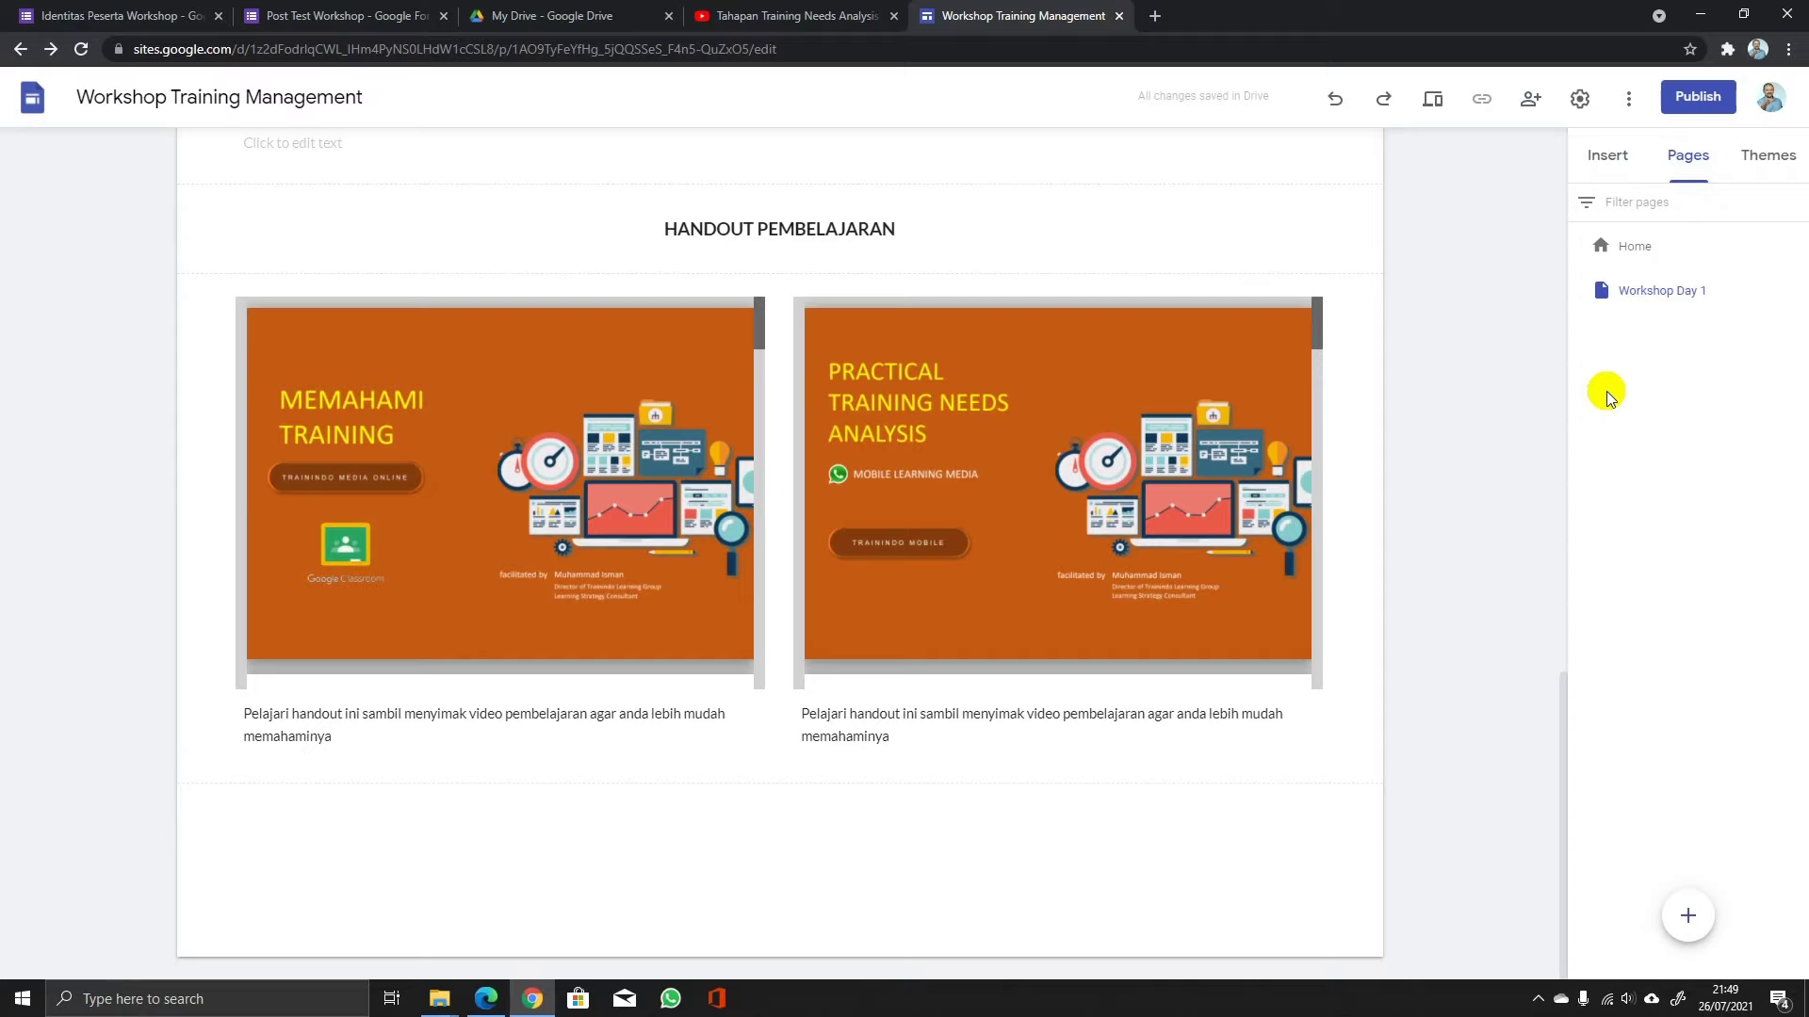
pyautogui.click(1608, 156)
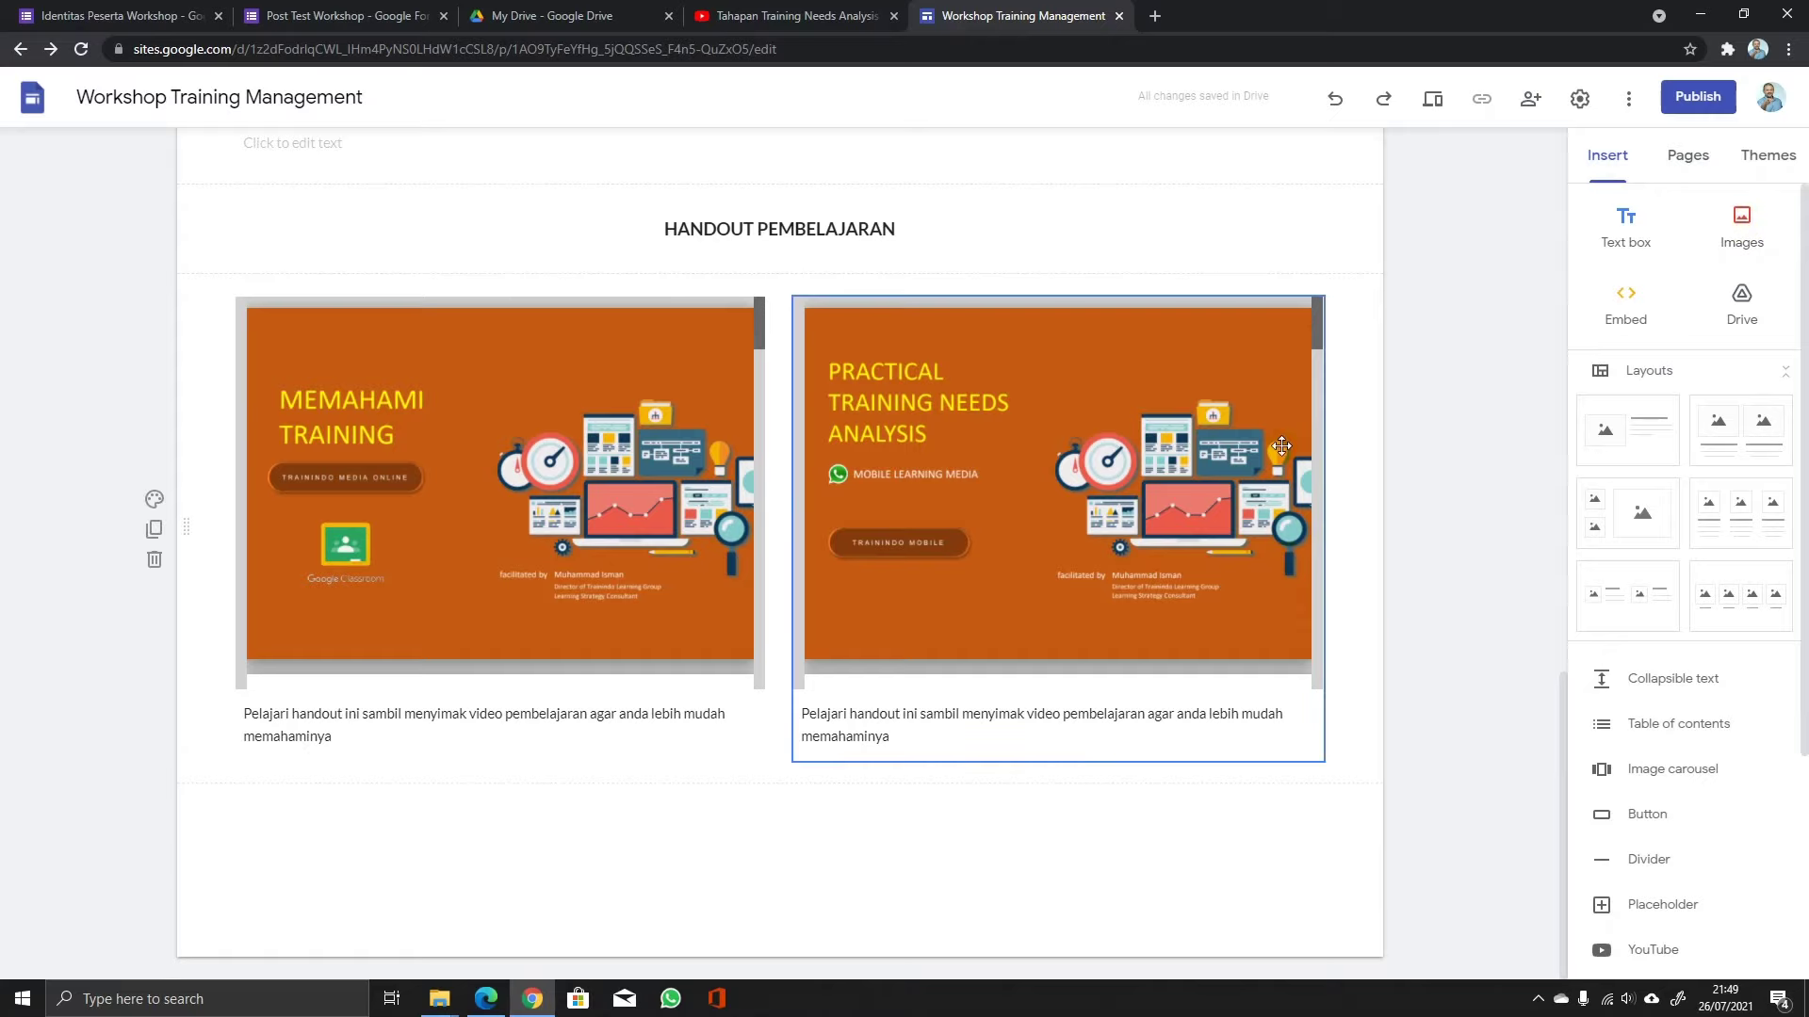
pyautogui.scroll(2, 1485, 424)
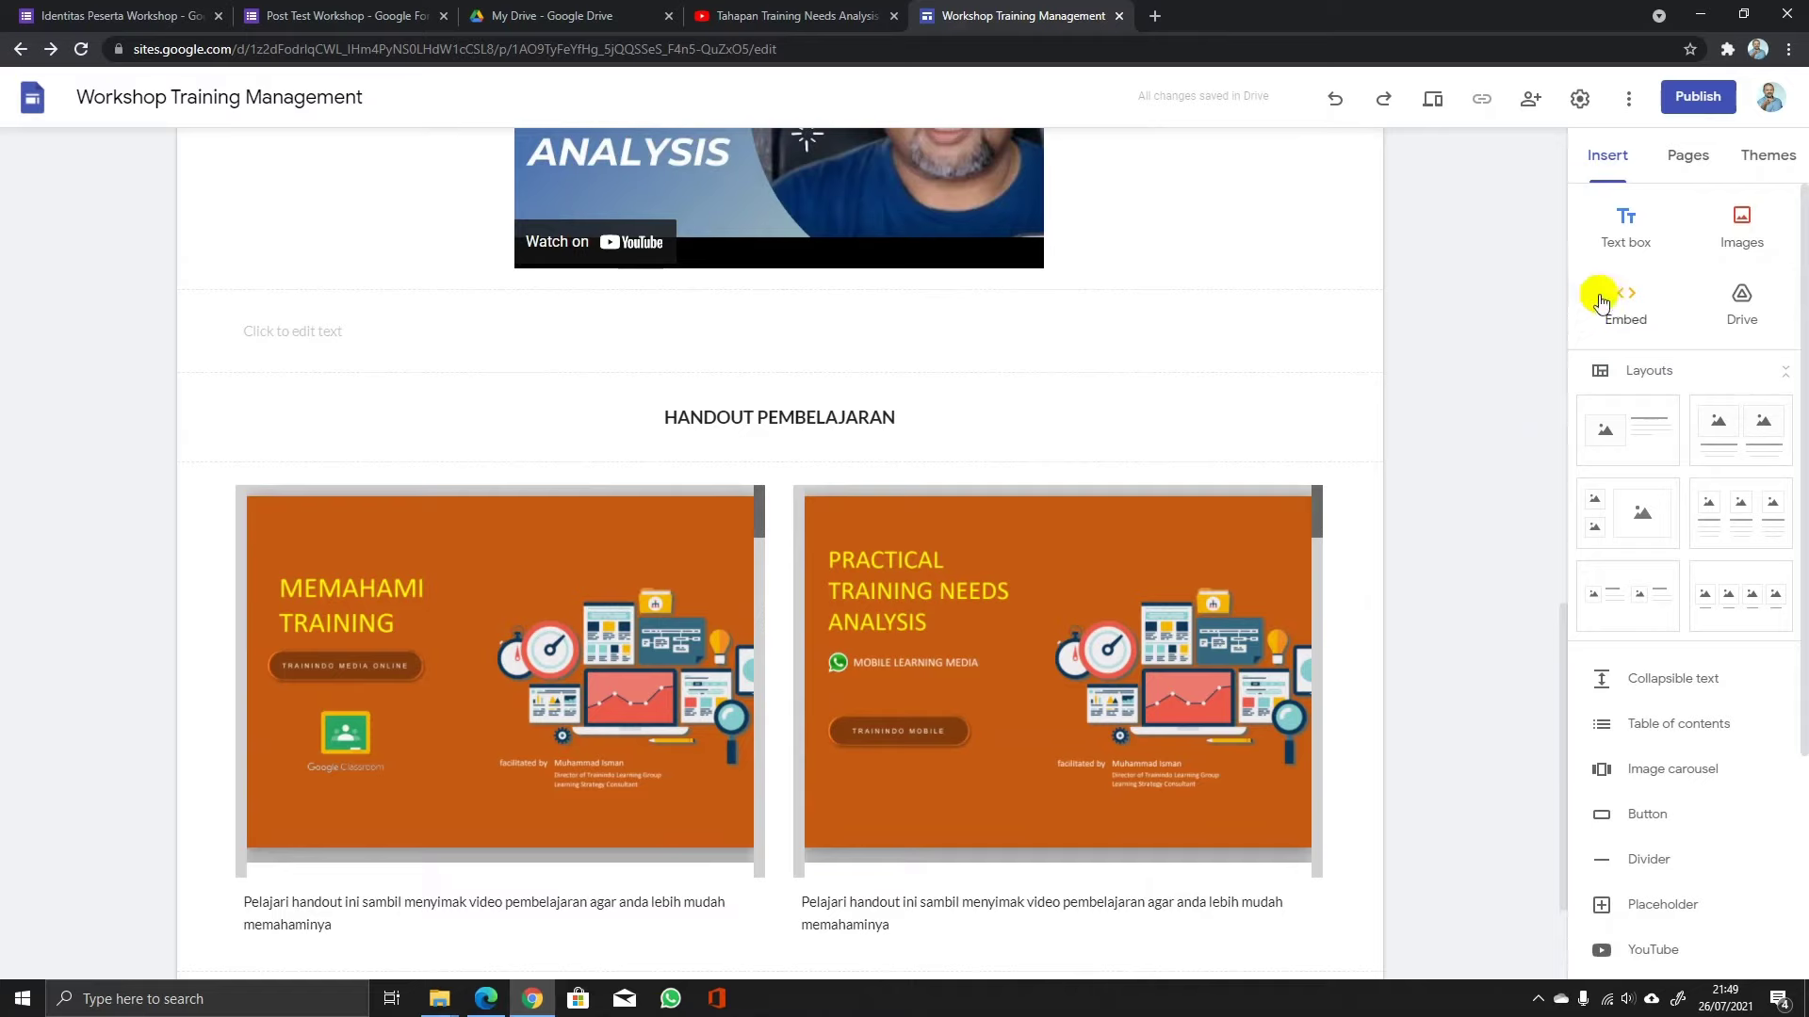
# Duplicate the Workshop Day 1 page and name the copy "Workshop Day 2".
pyautogui.click(1690, 162)
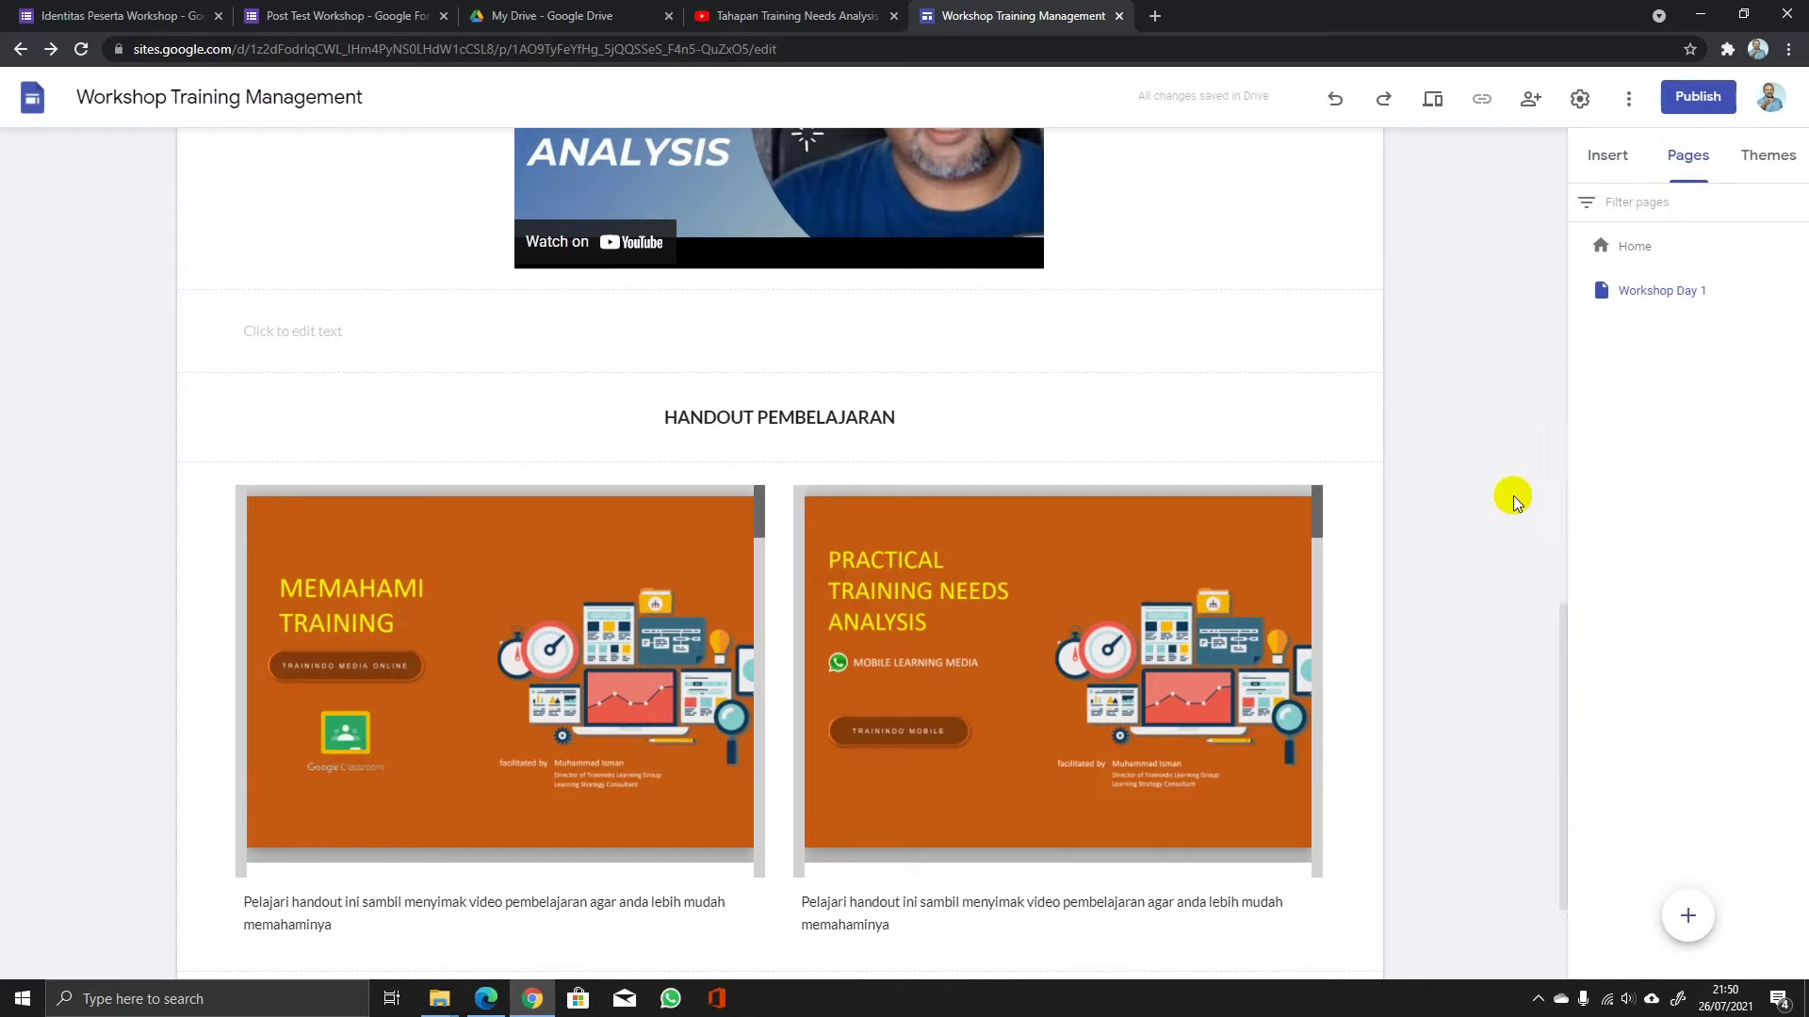
pyautogui.scroll(3, 1513, 496)
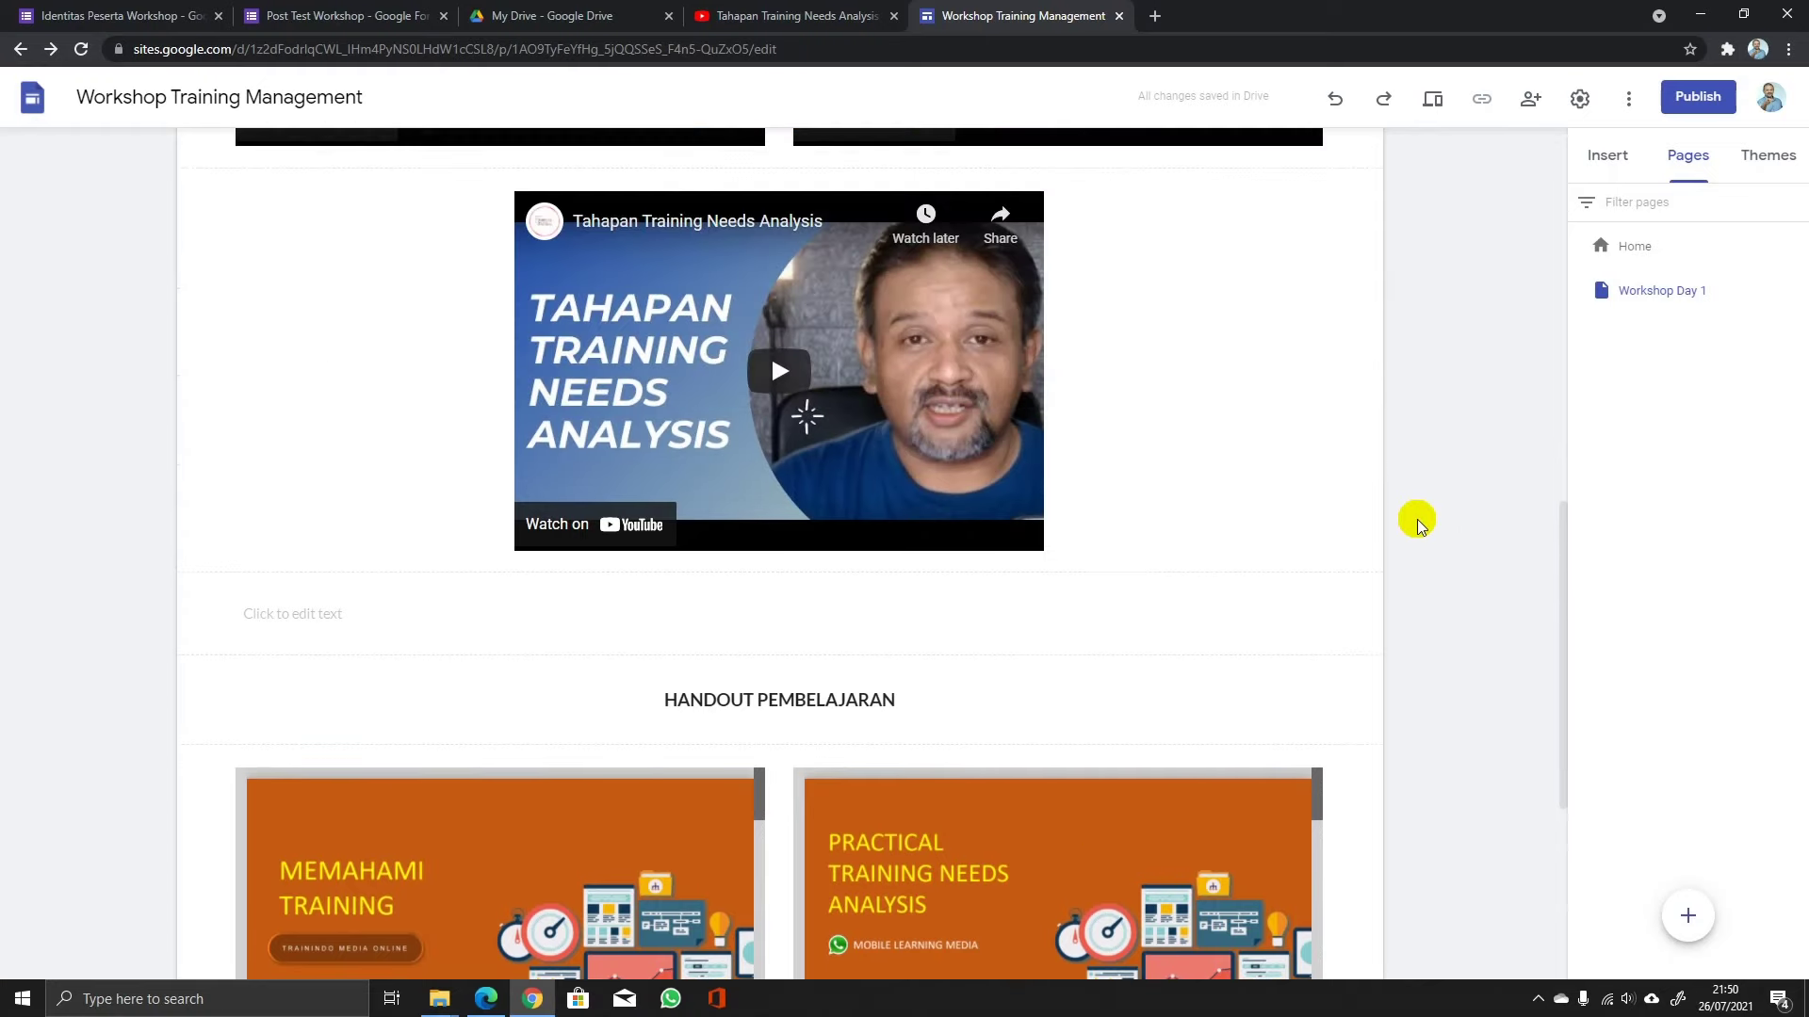
pyautogui.scroll(10, 1420, 517)
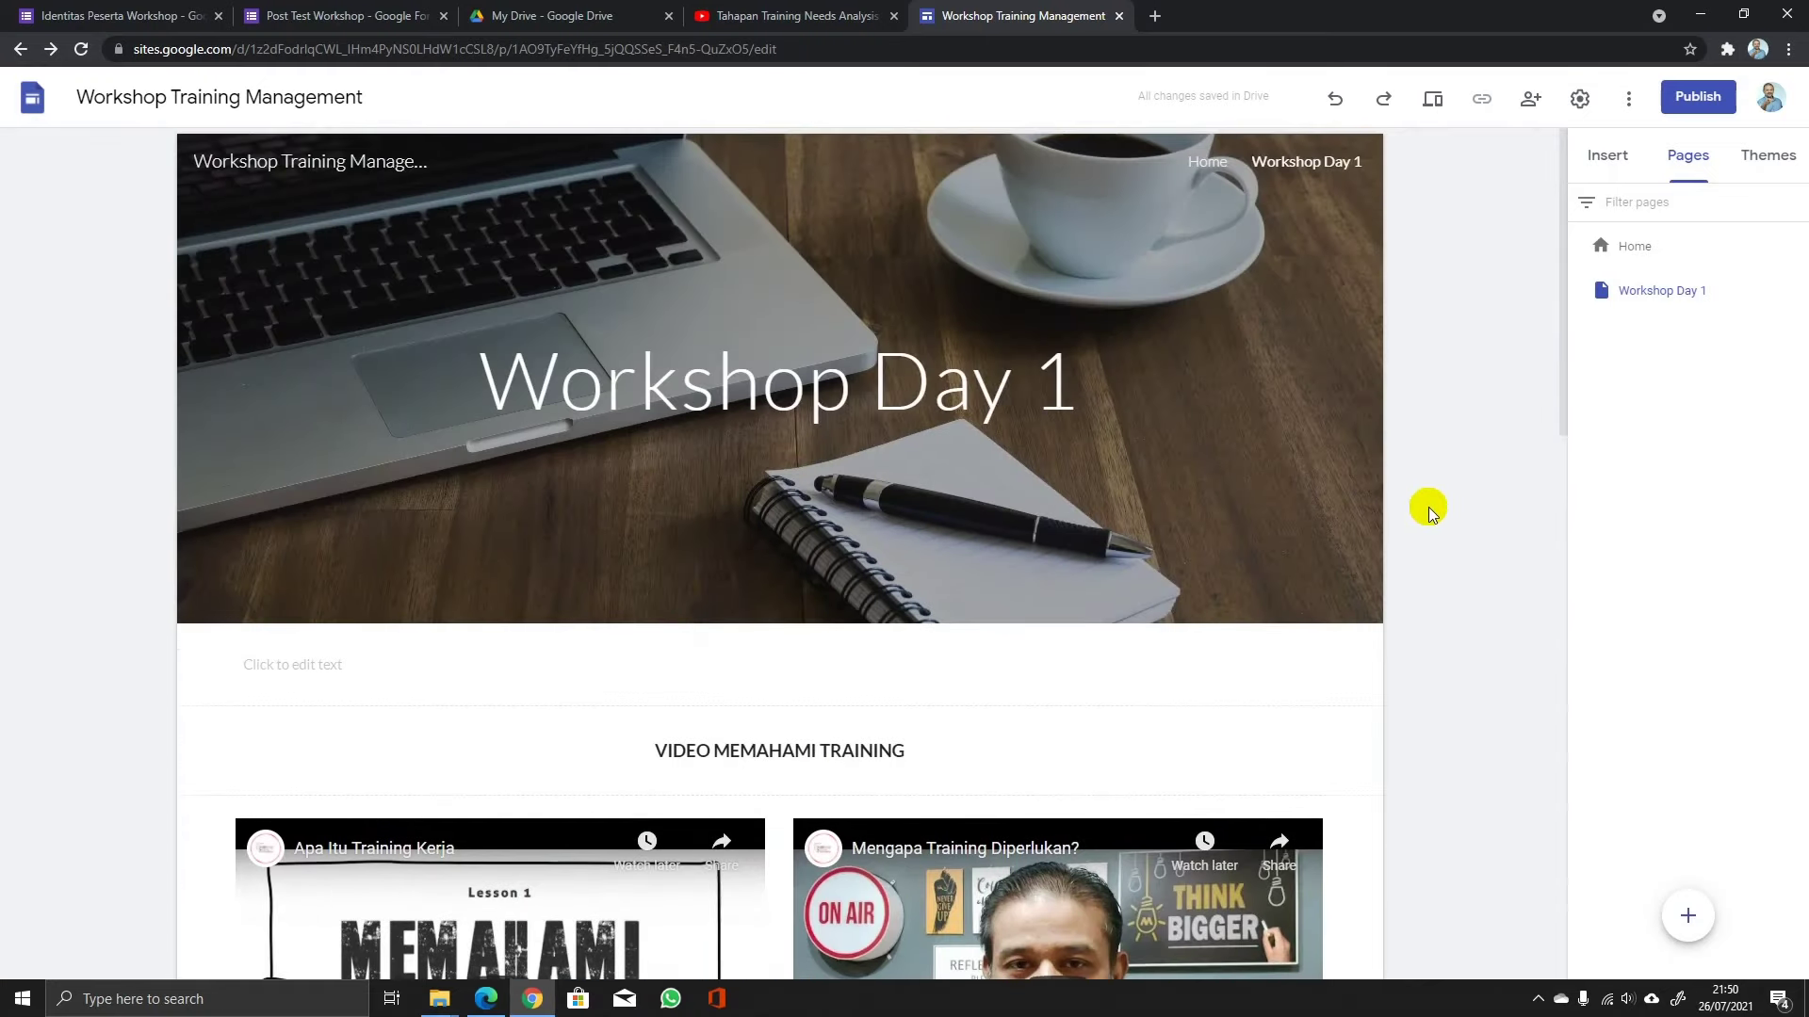
pyautogui.scroll(-5, 1428, 508)
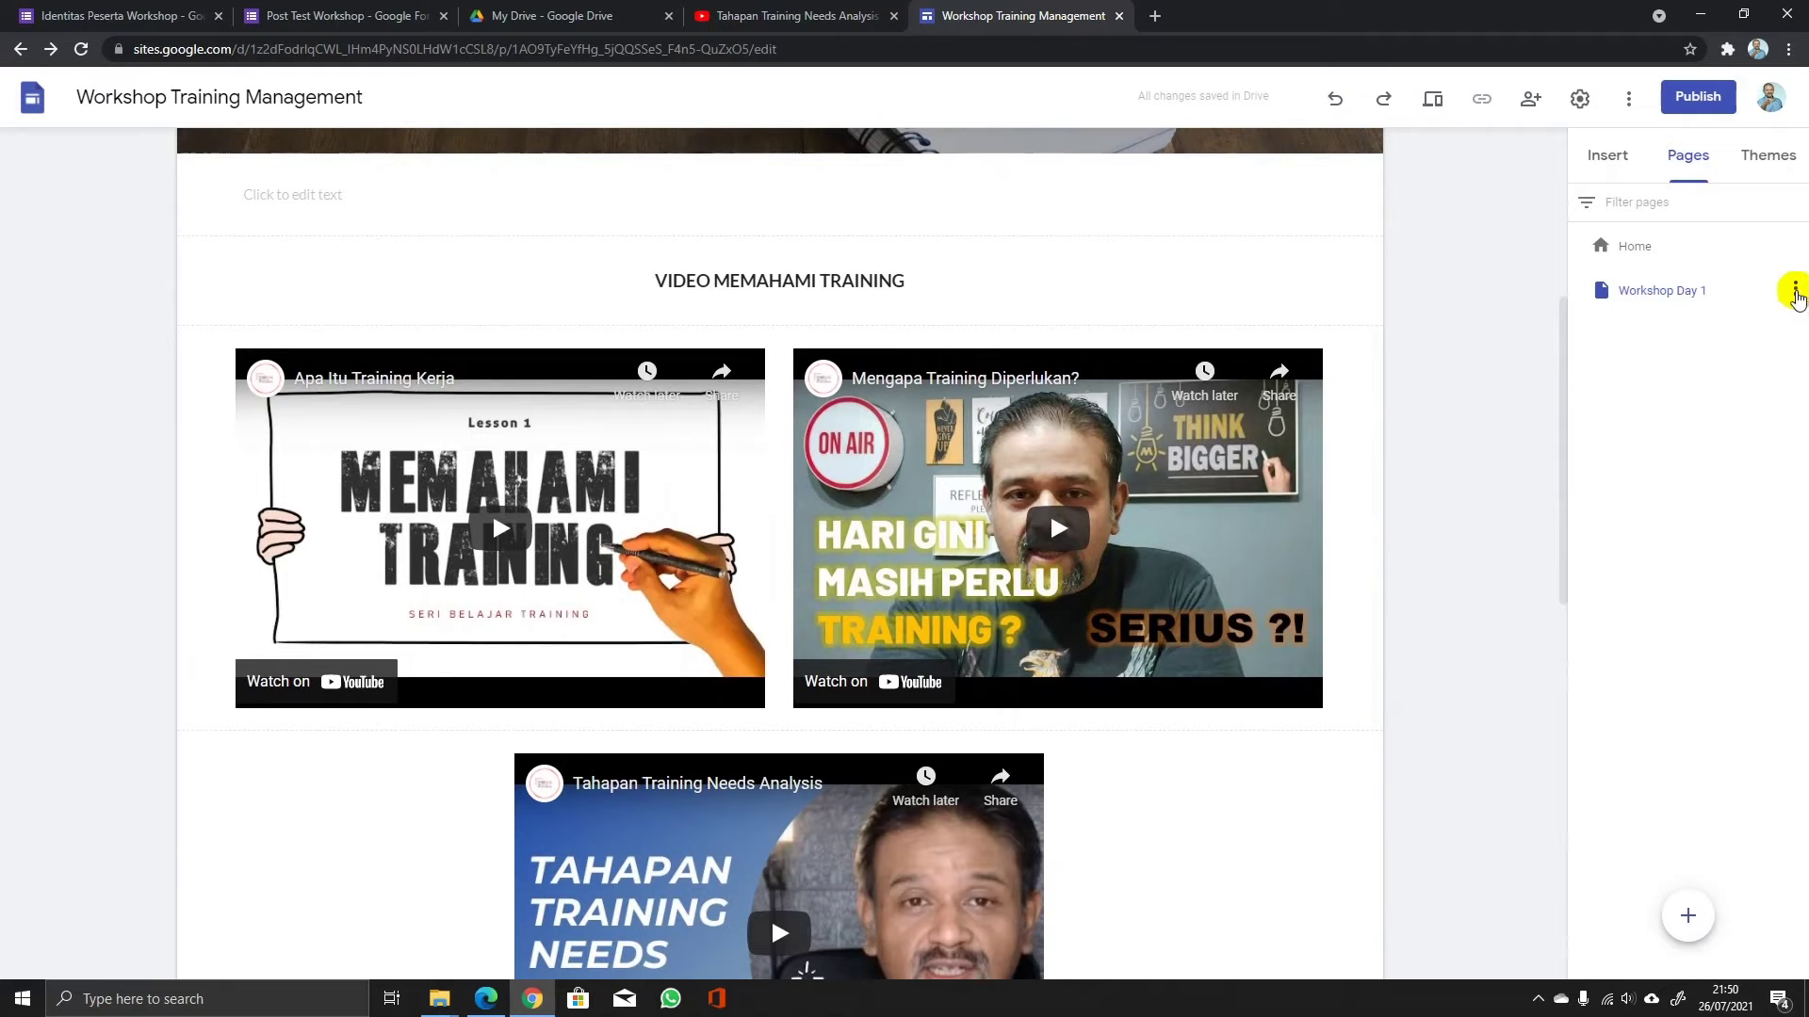
pyautogui.click(1795, 290)
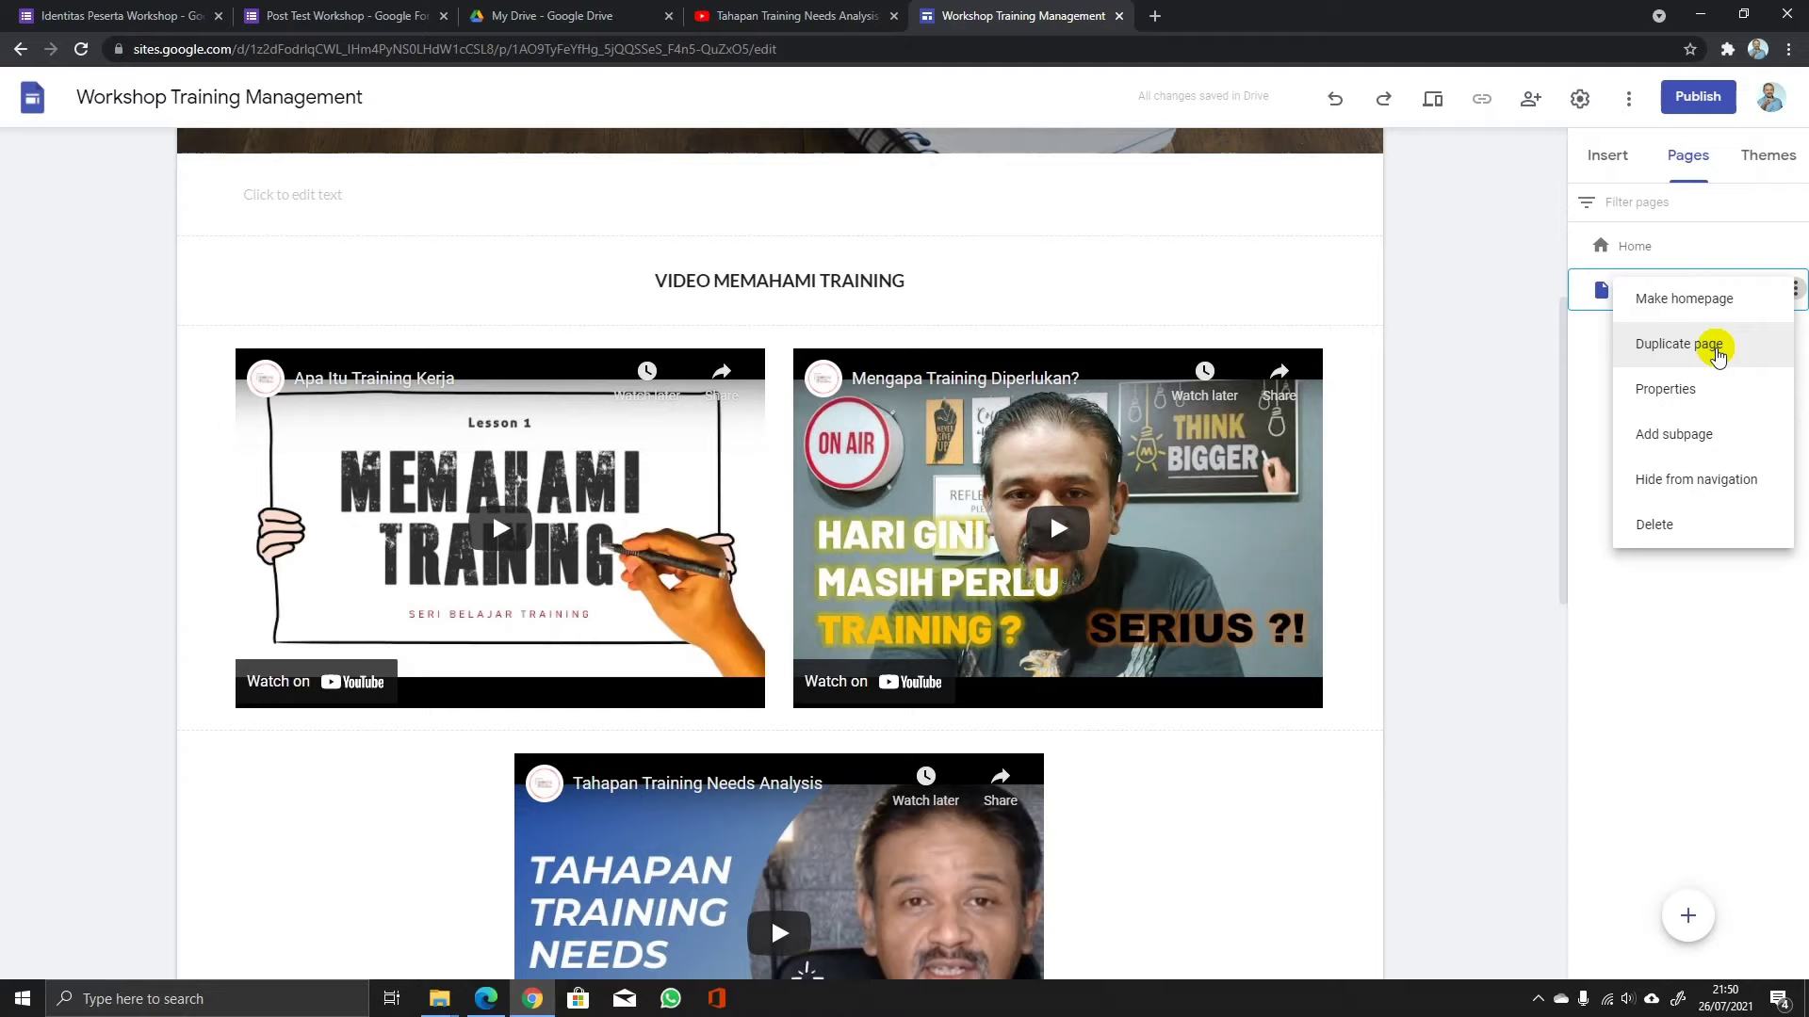
pyautogui.click(1703, 345)
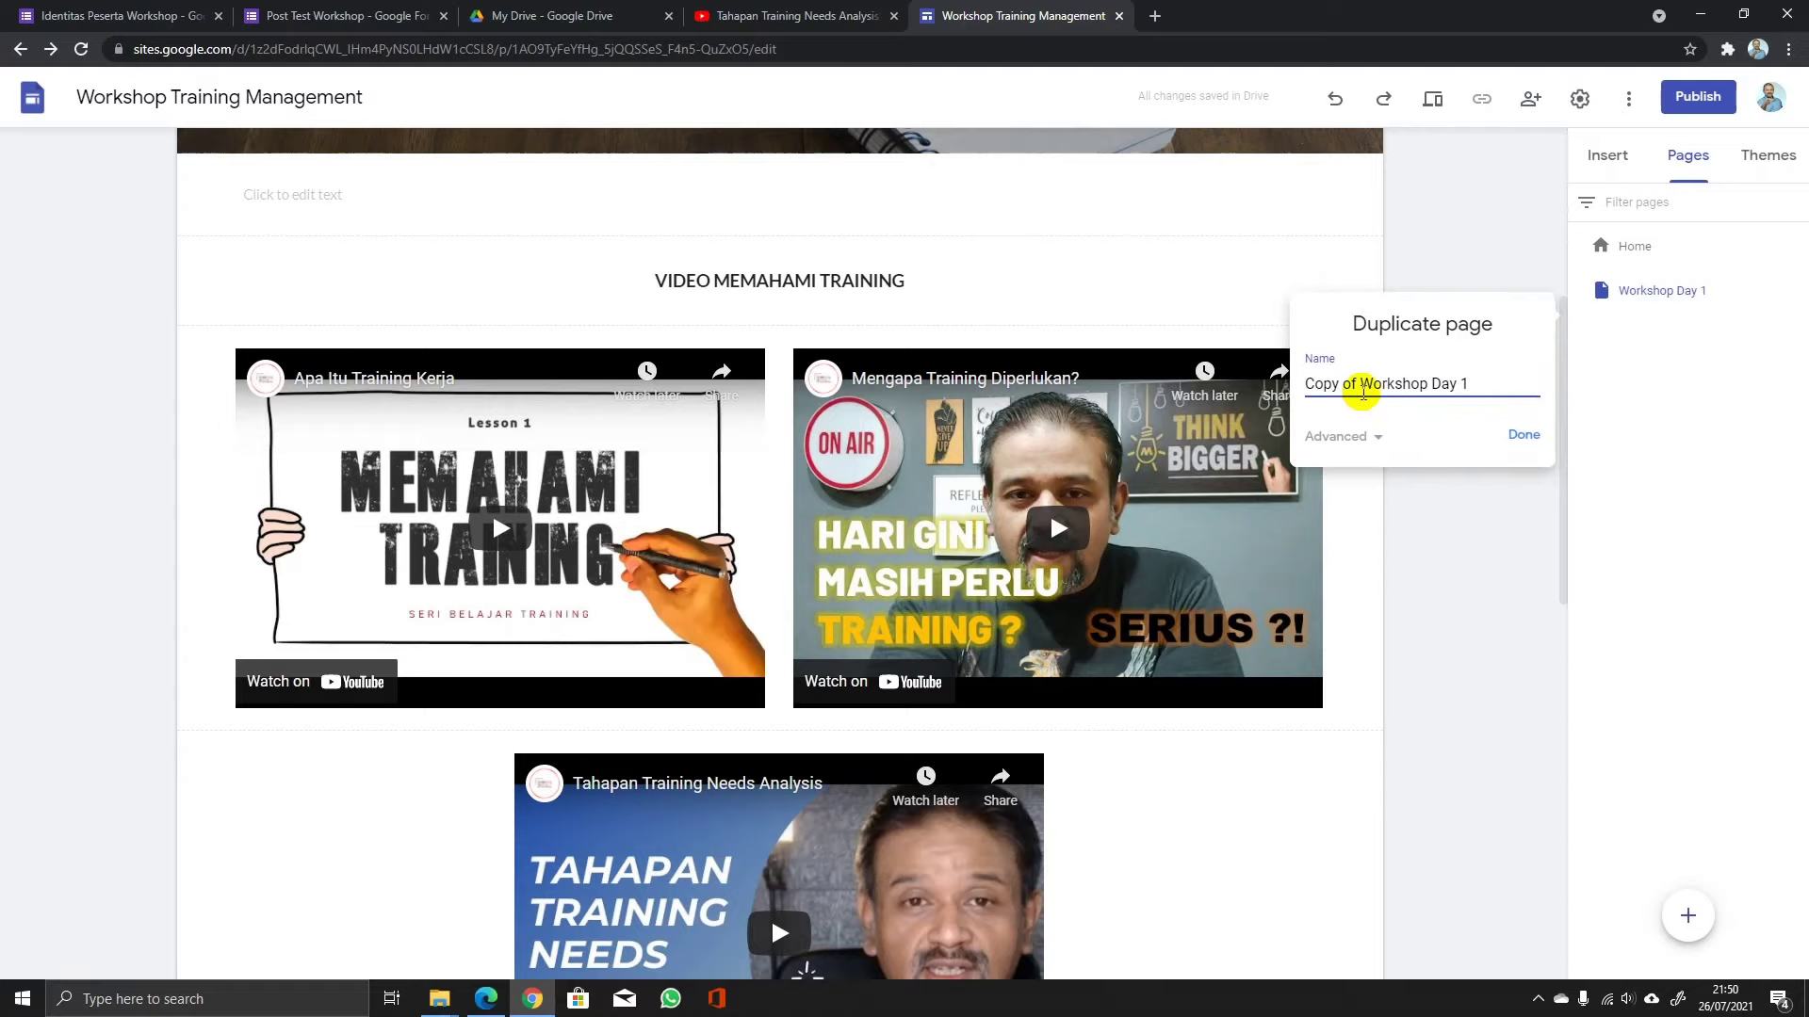
pyautogui.moveTo(1364, 383); pyautogui.dragTo(1277, 392)
pyautogui.press('BackSpace')
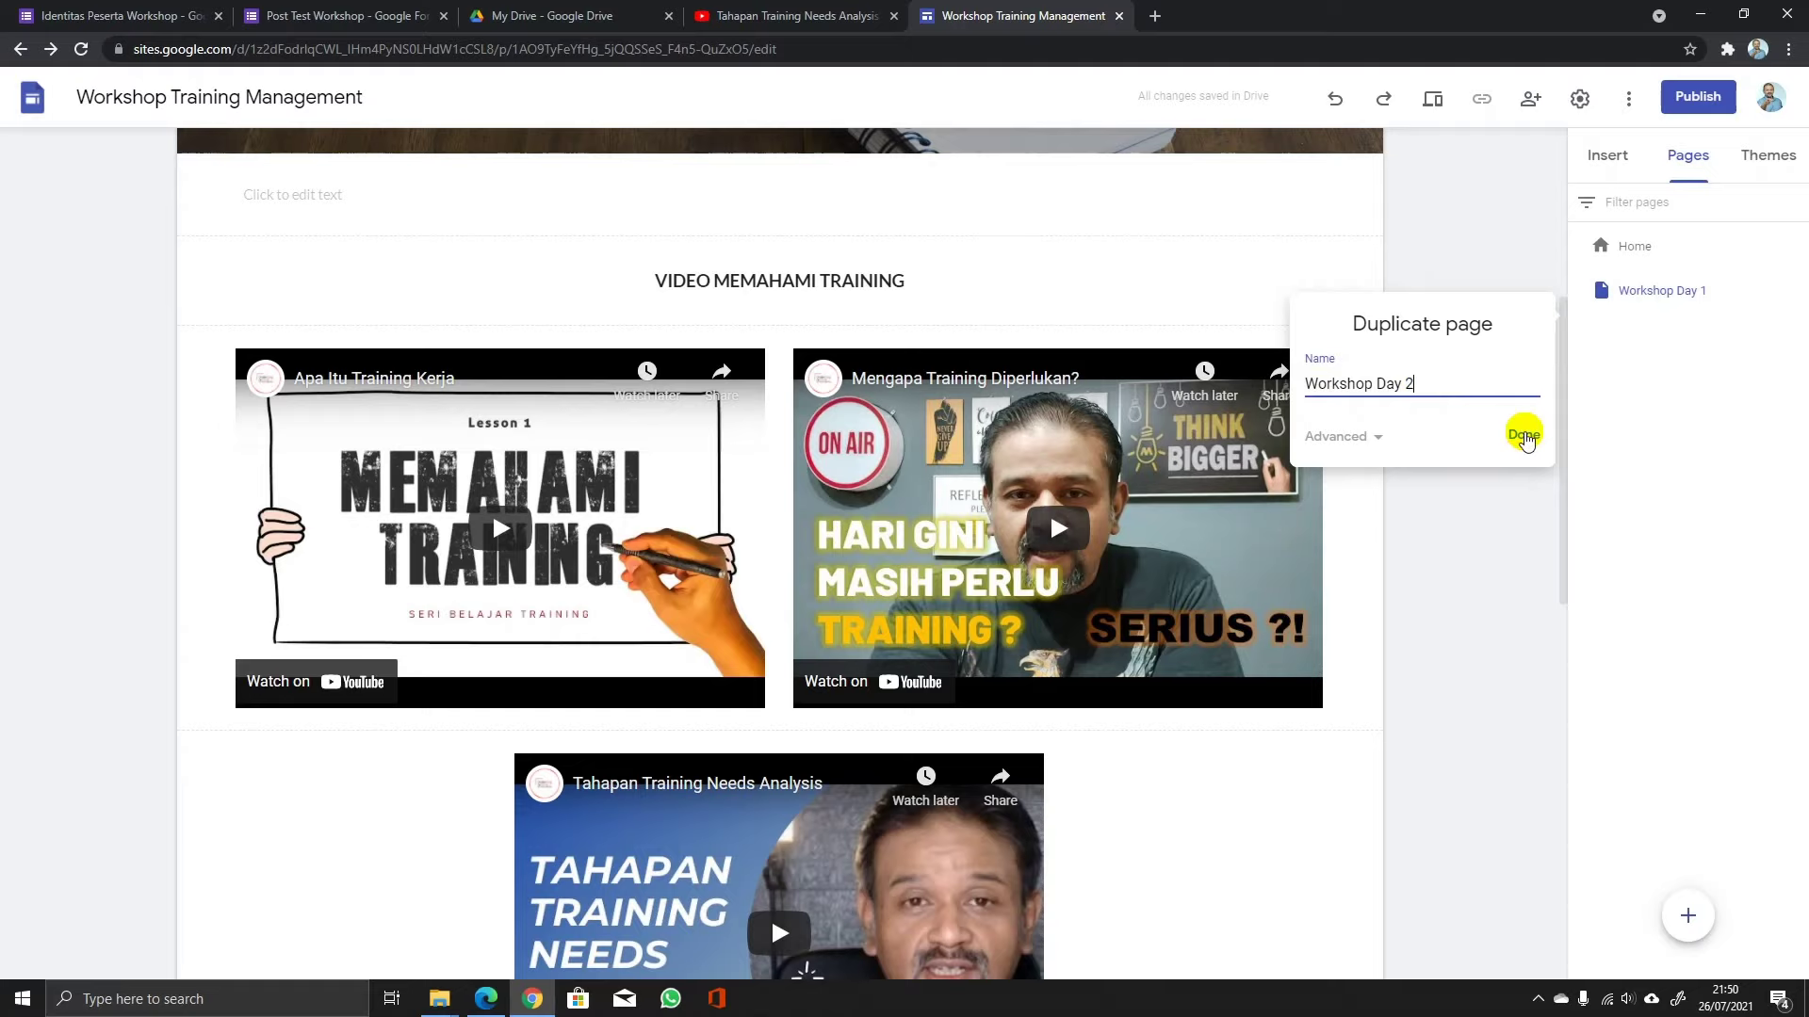
pyautogui.click(1524, 434)
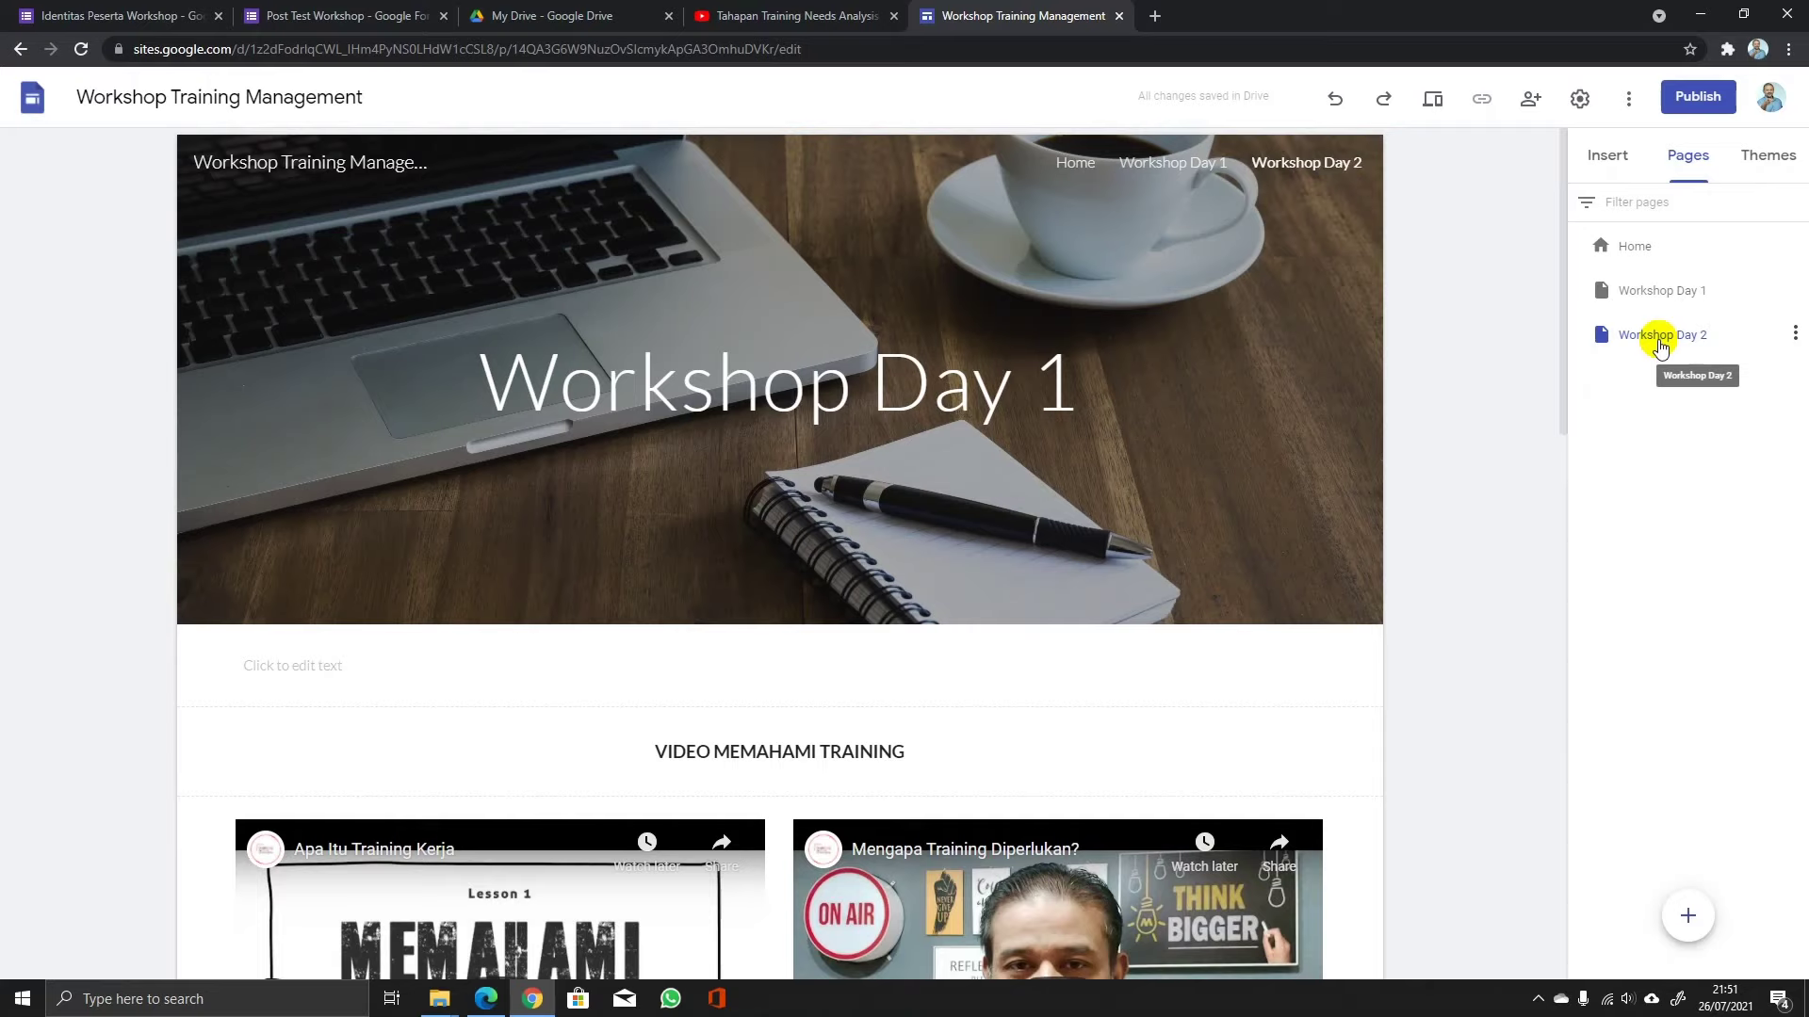
# Change the header title on the duplicated page to "Workshop Day 2".
pyautogui.moveTo(1114, 450)
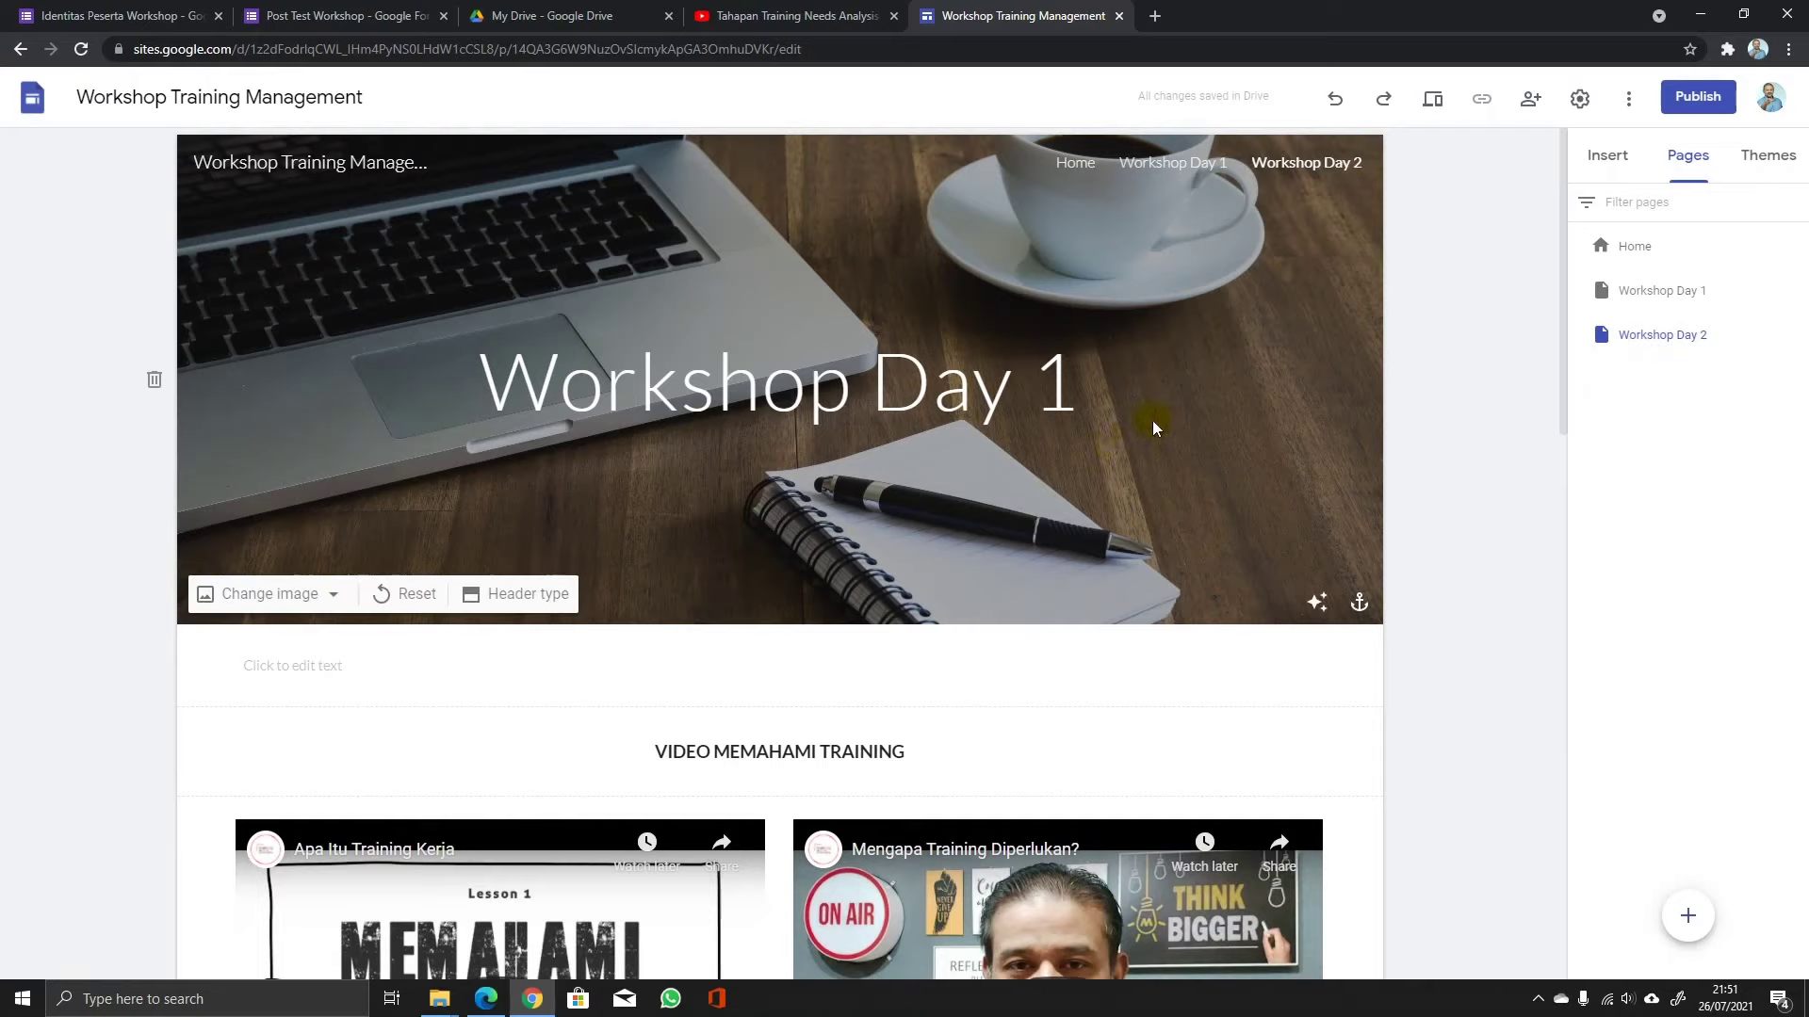
pyautogui.click(1043, 398)
pyautogui.doubleClick(1063, 396)
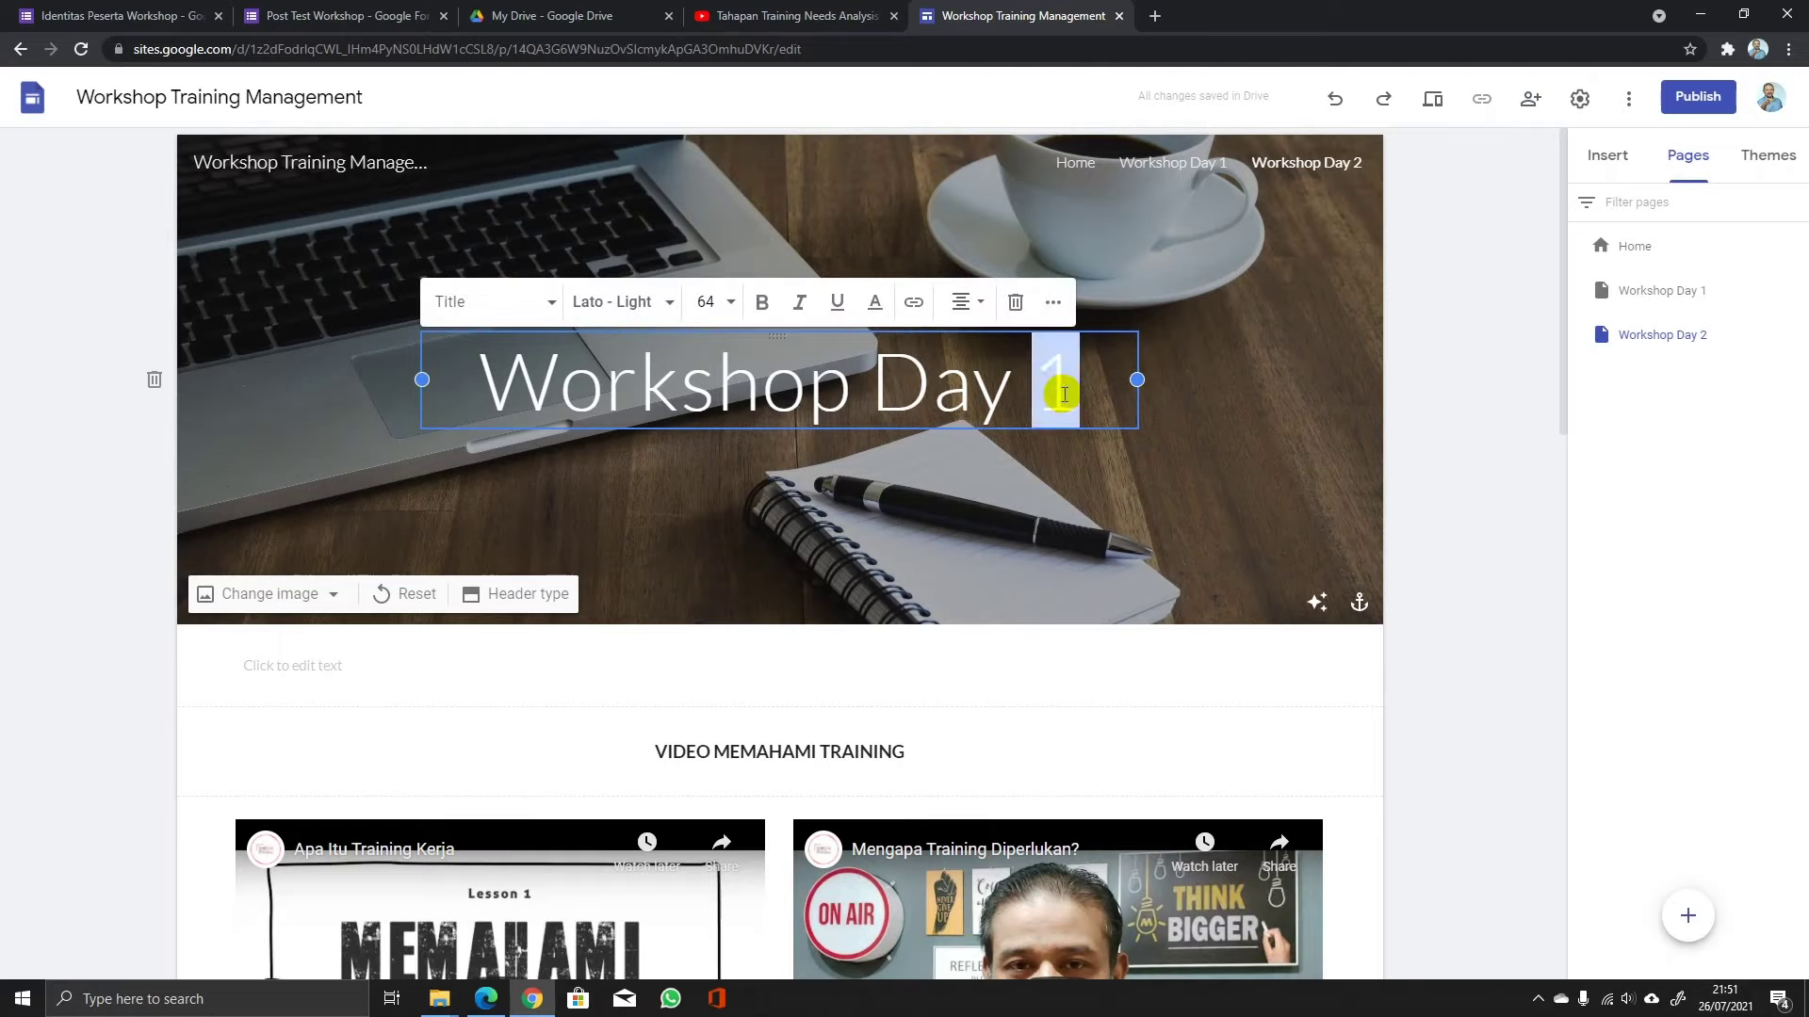
pyautogui.write('2')
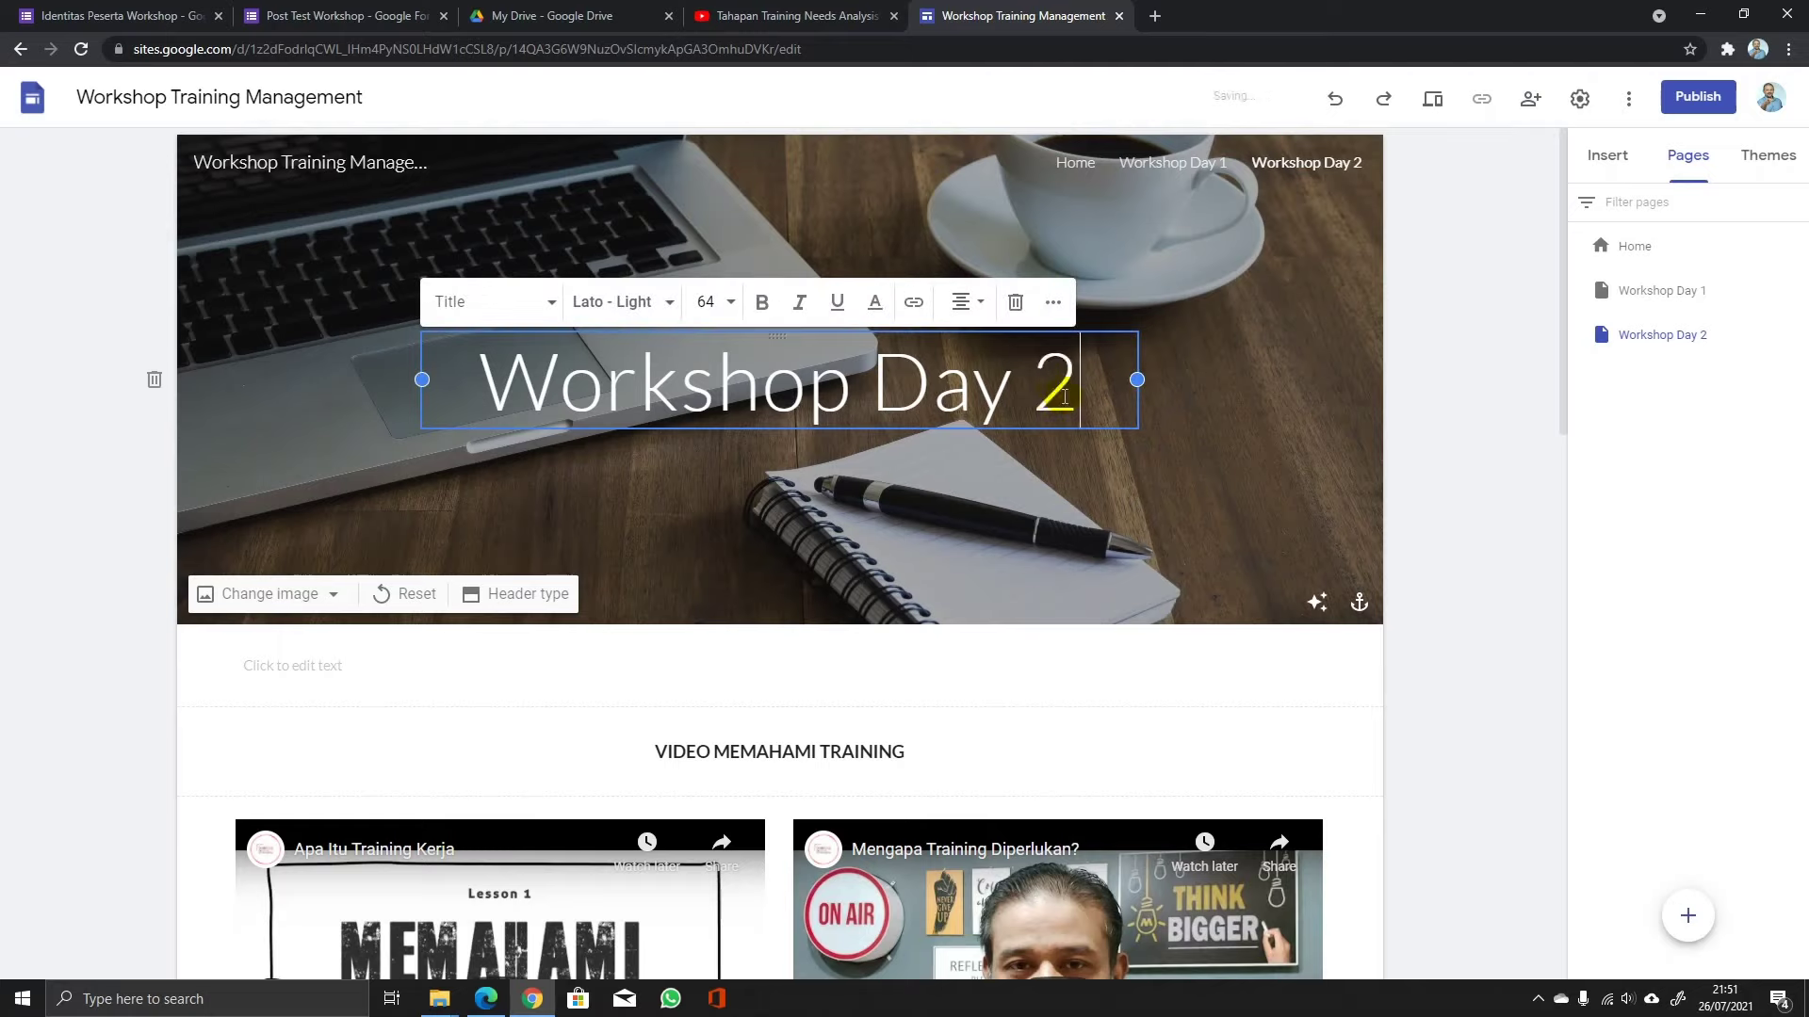
pyautogui.click(1450, 496)
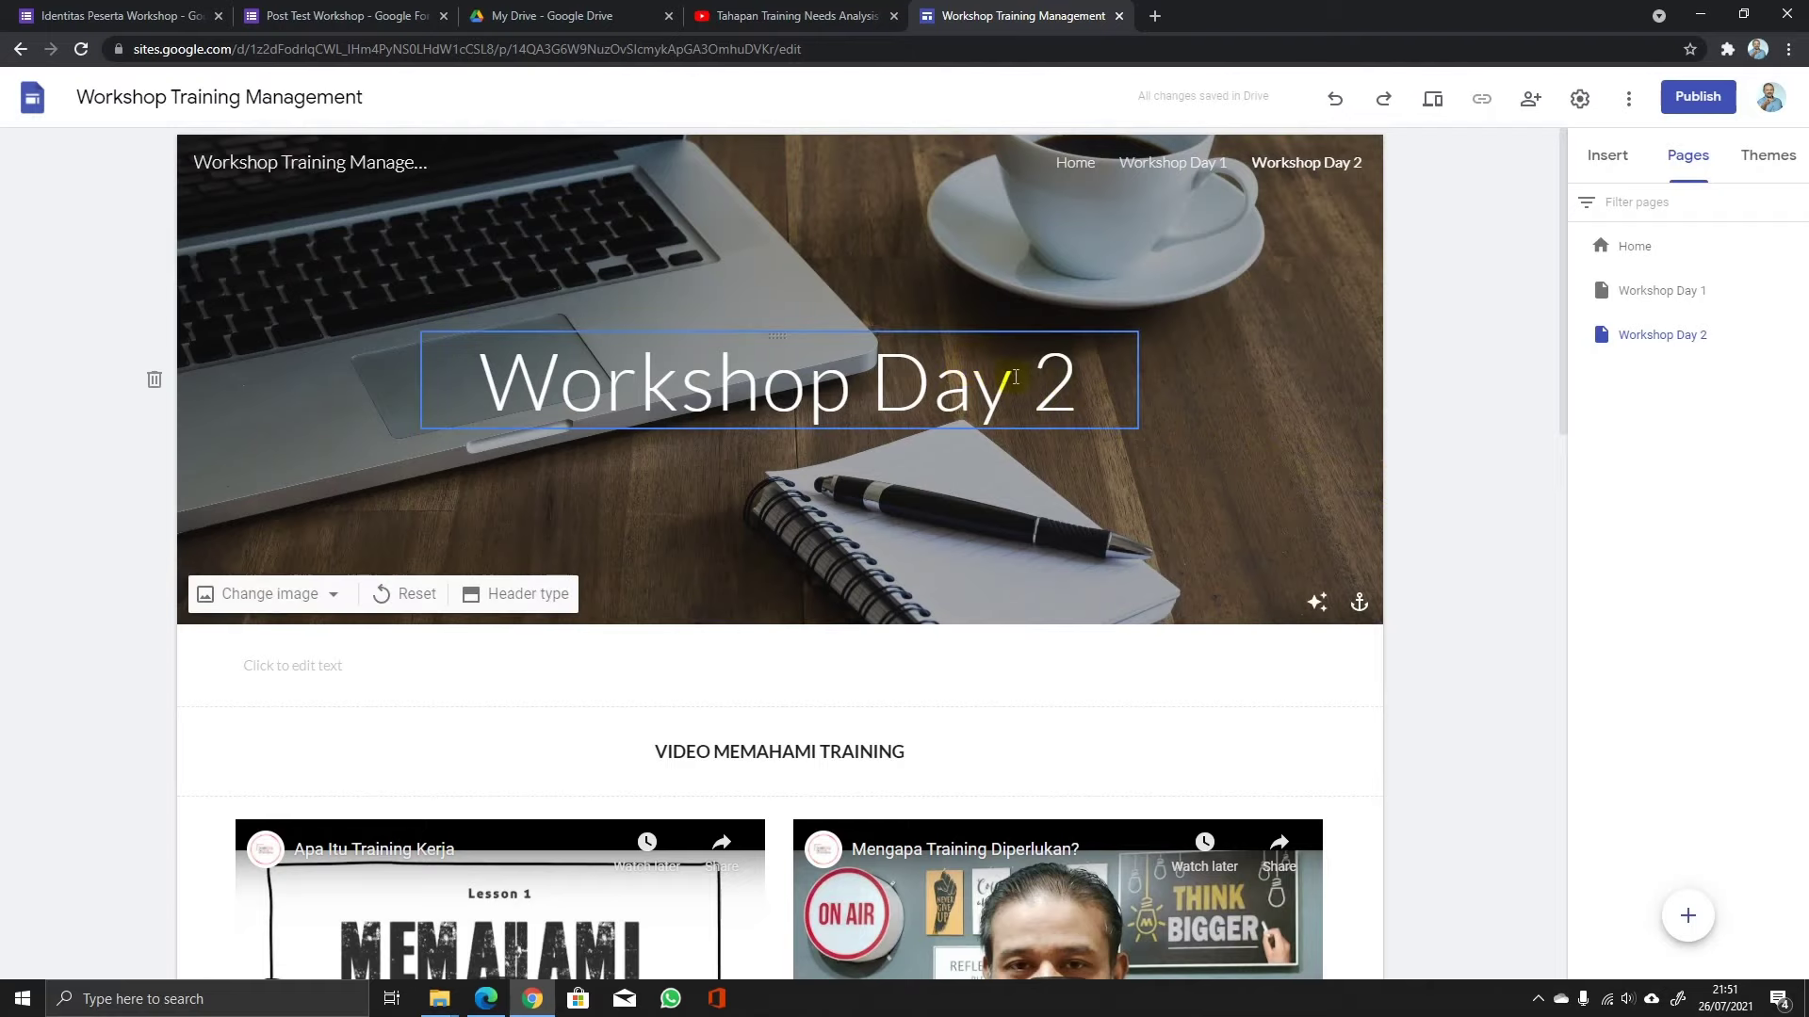
# Review the Workshop Day 2 page from its header through the videos to the handouts, and check the available insert options and page list.
pyautogui.scroll(-2, 1429, 597)
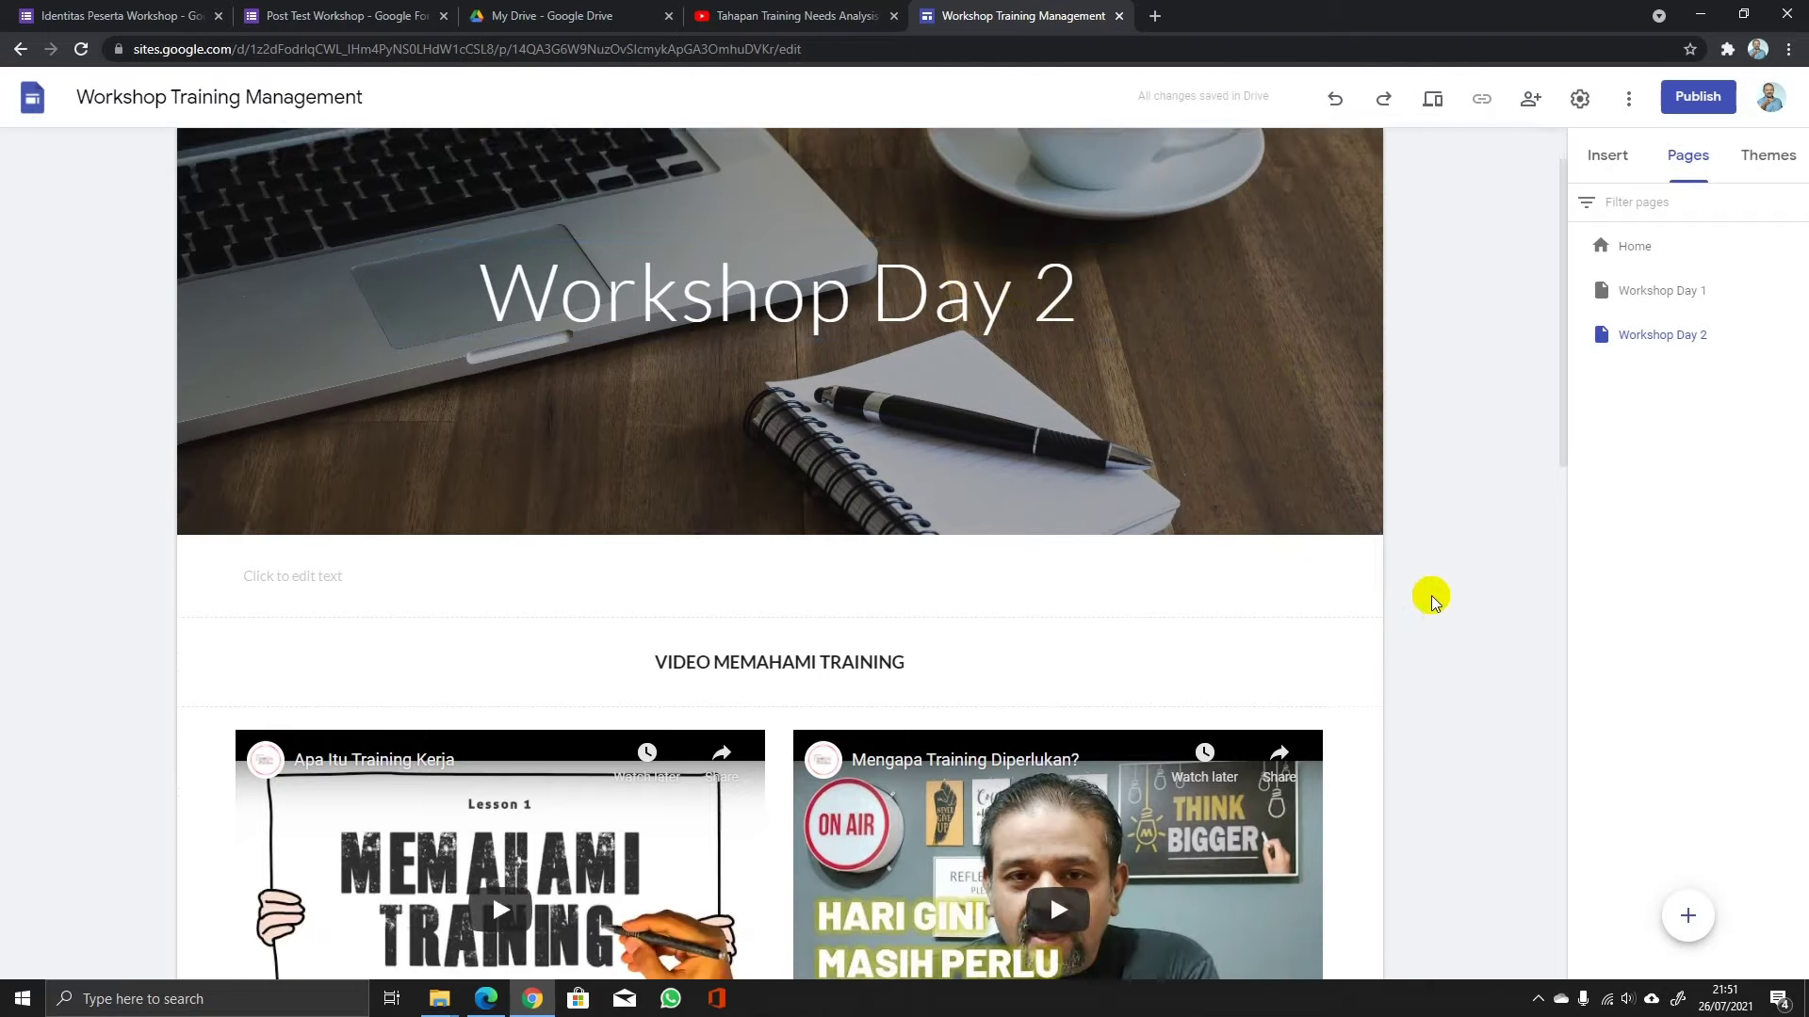
pyautogui.scroll(-2, 1426, 599)
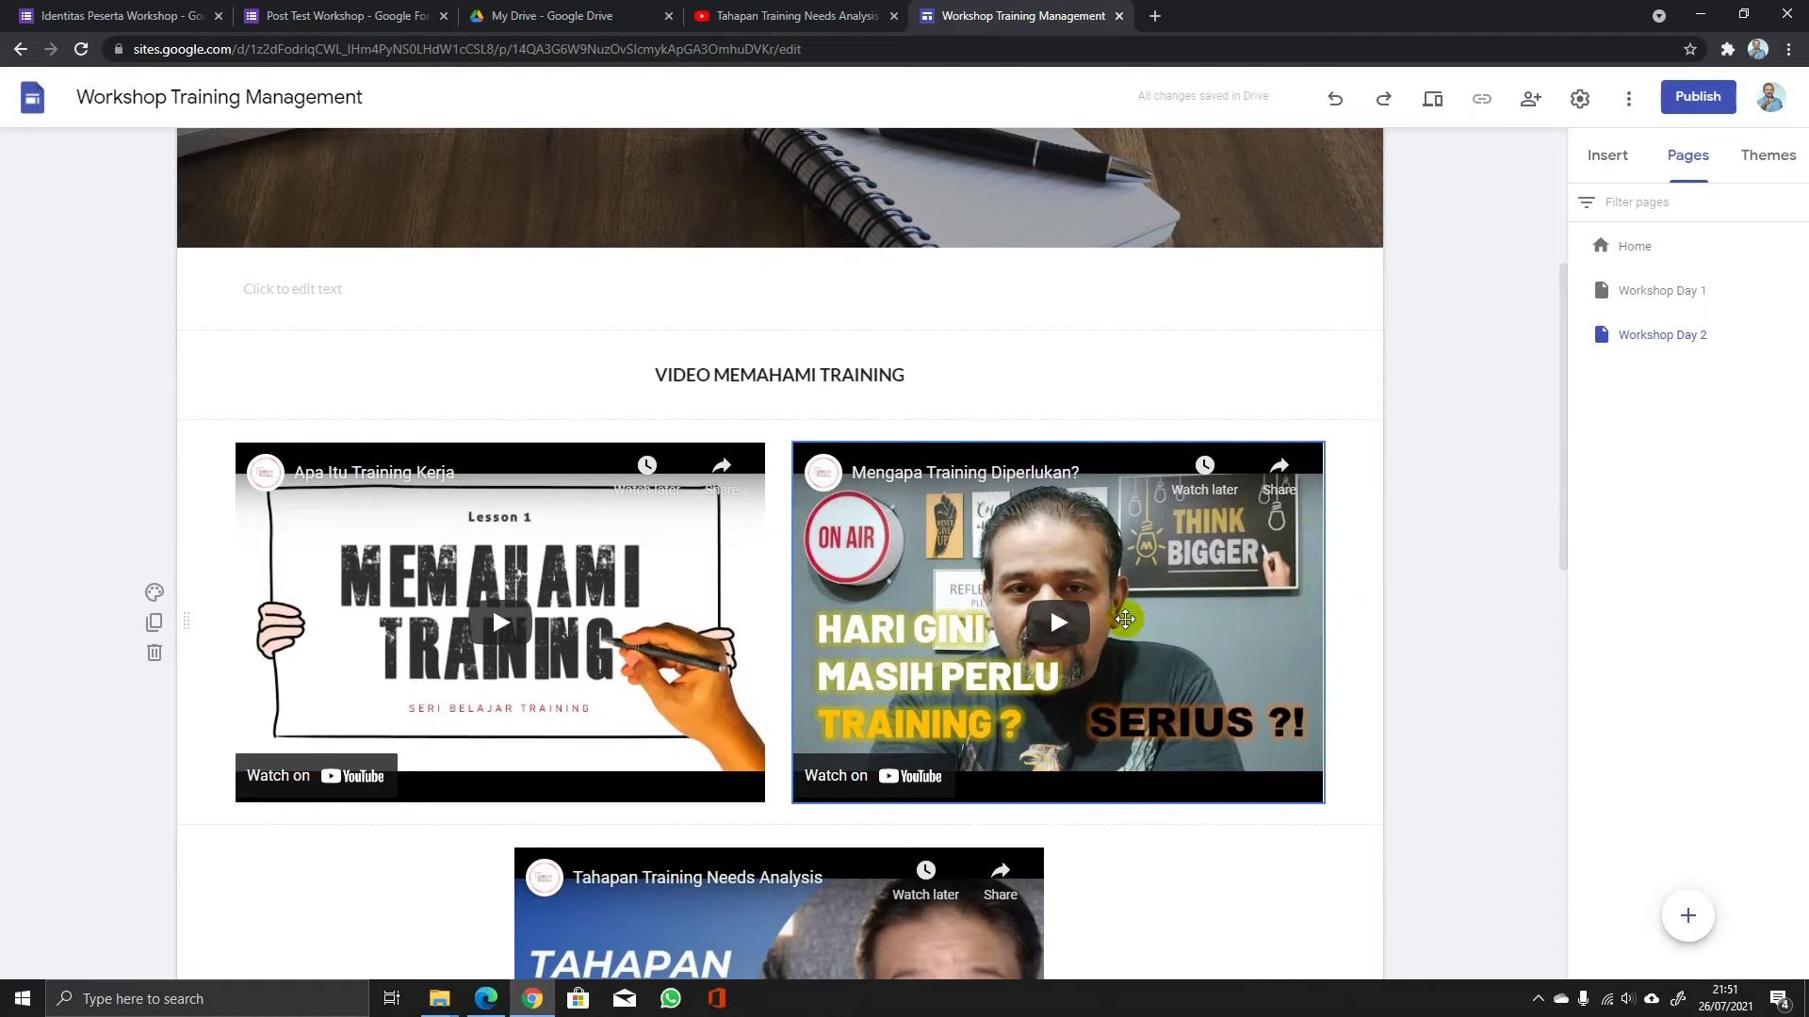
pyautogui.scroll(-1, 1128, 619)
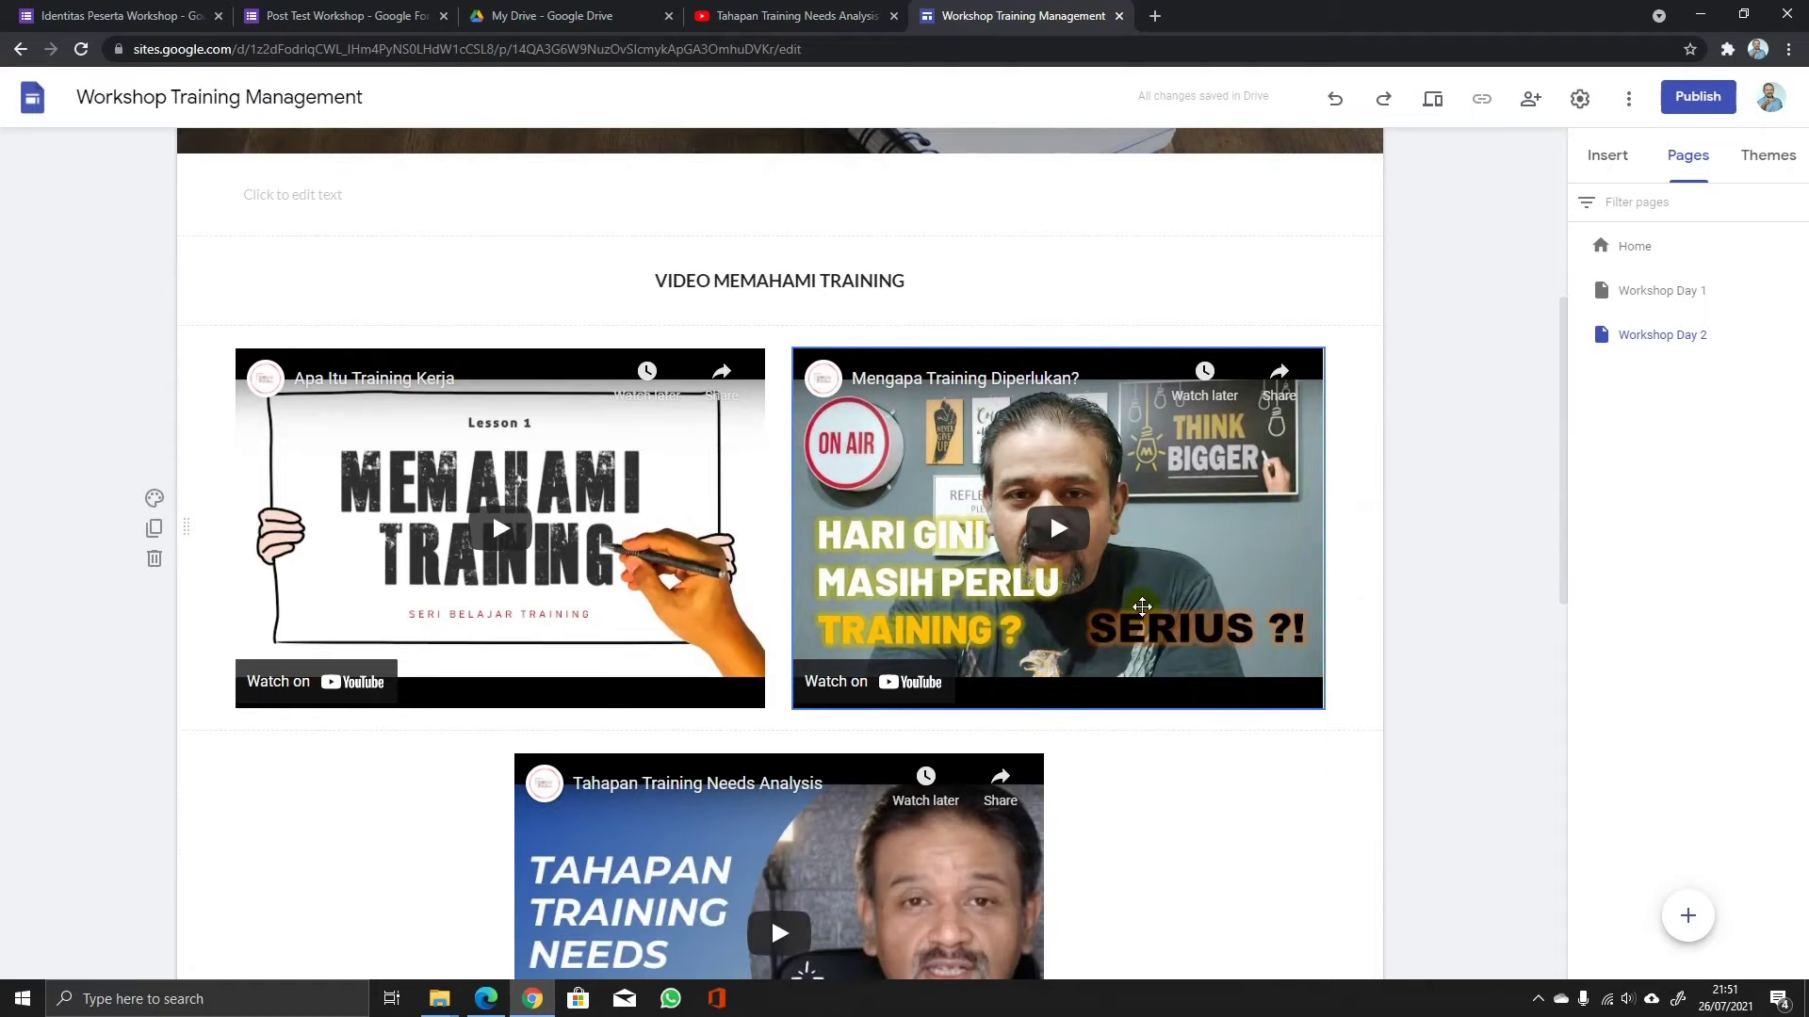
pyautogui.scroll(-3, 1159, 589)
pyautogui.scroll(-6, 974, 609)
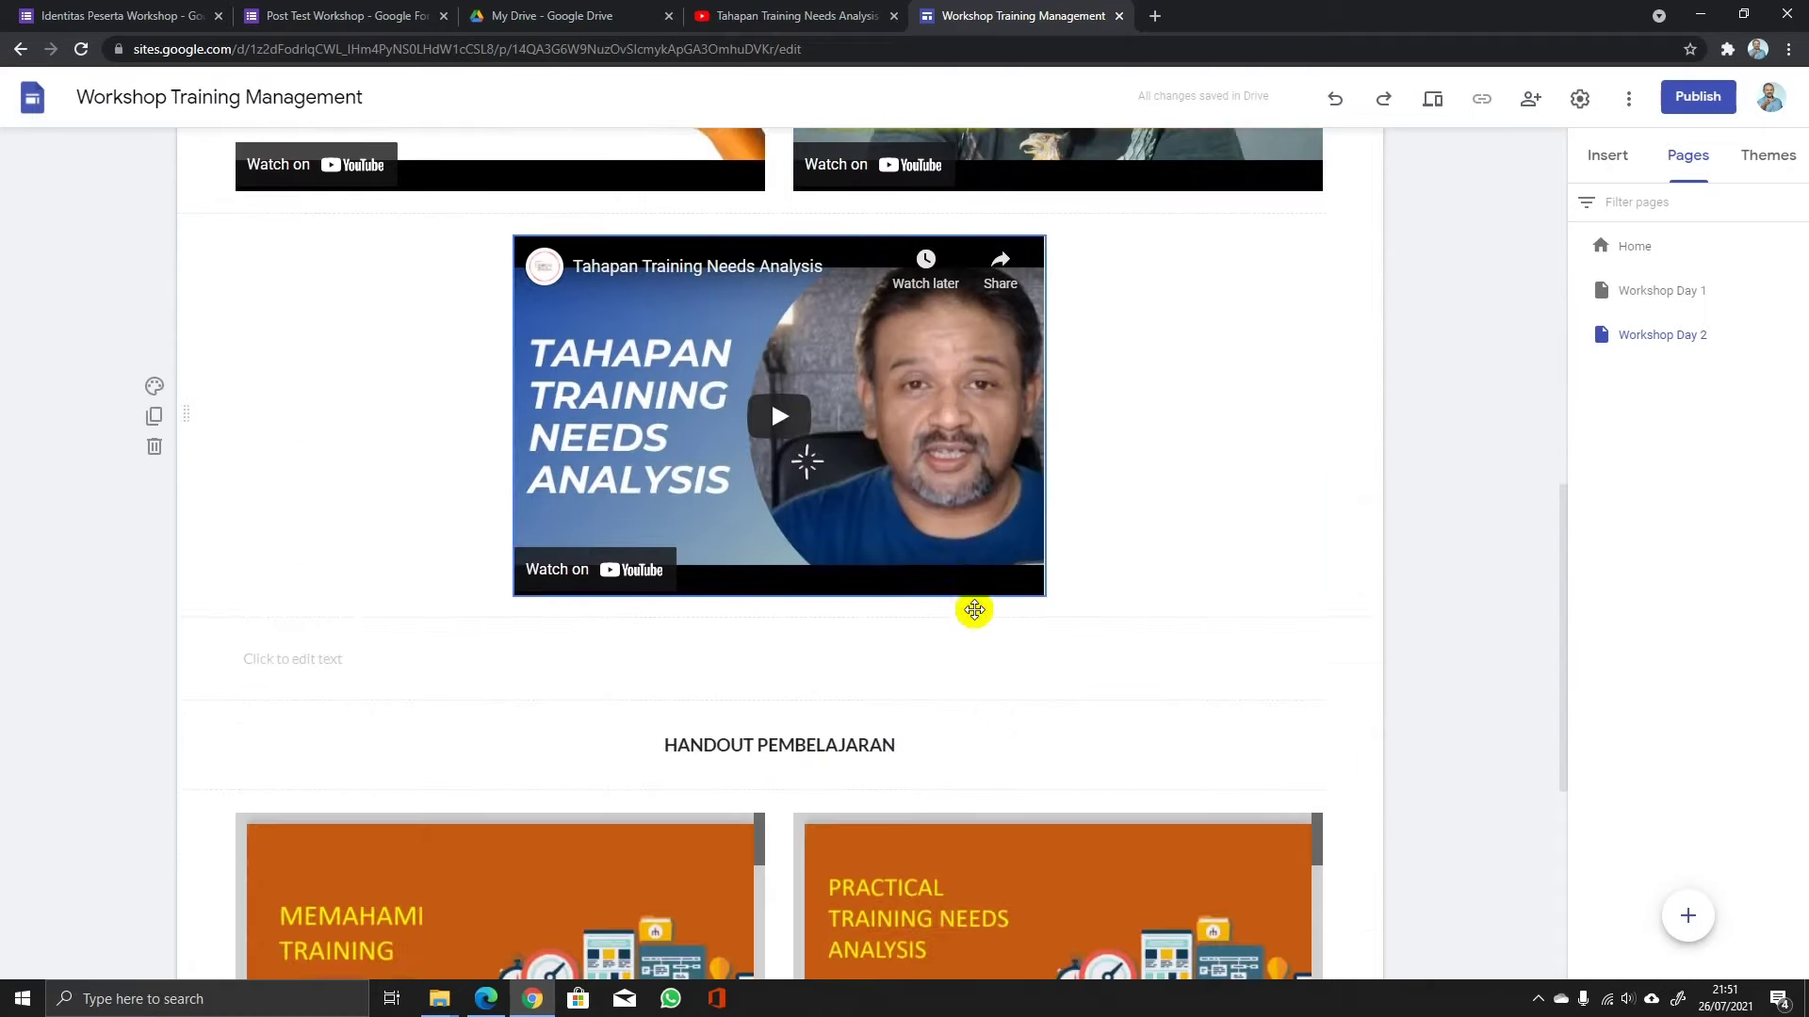
pyautogui.scroll(-2, 974, 610)
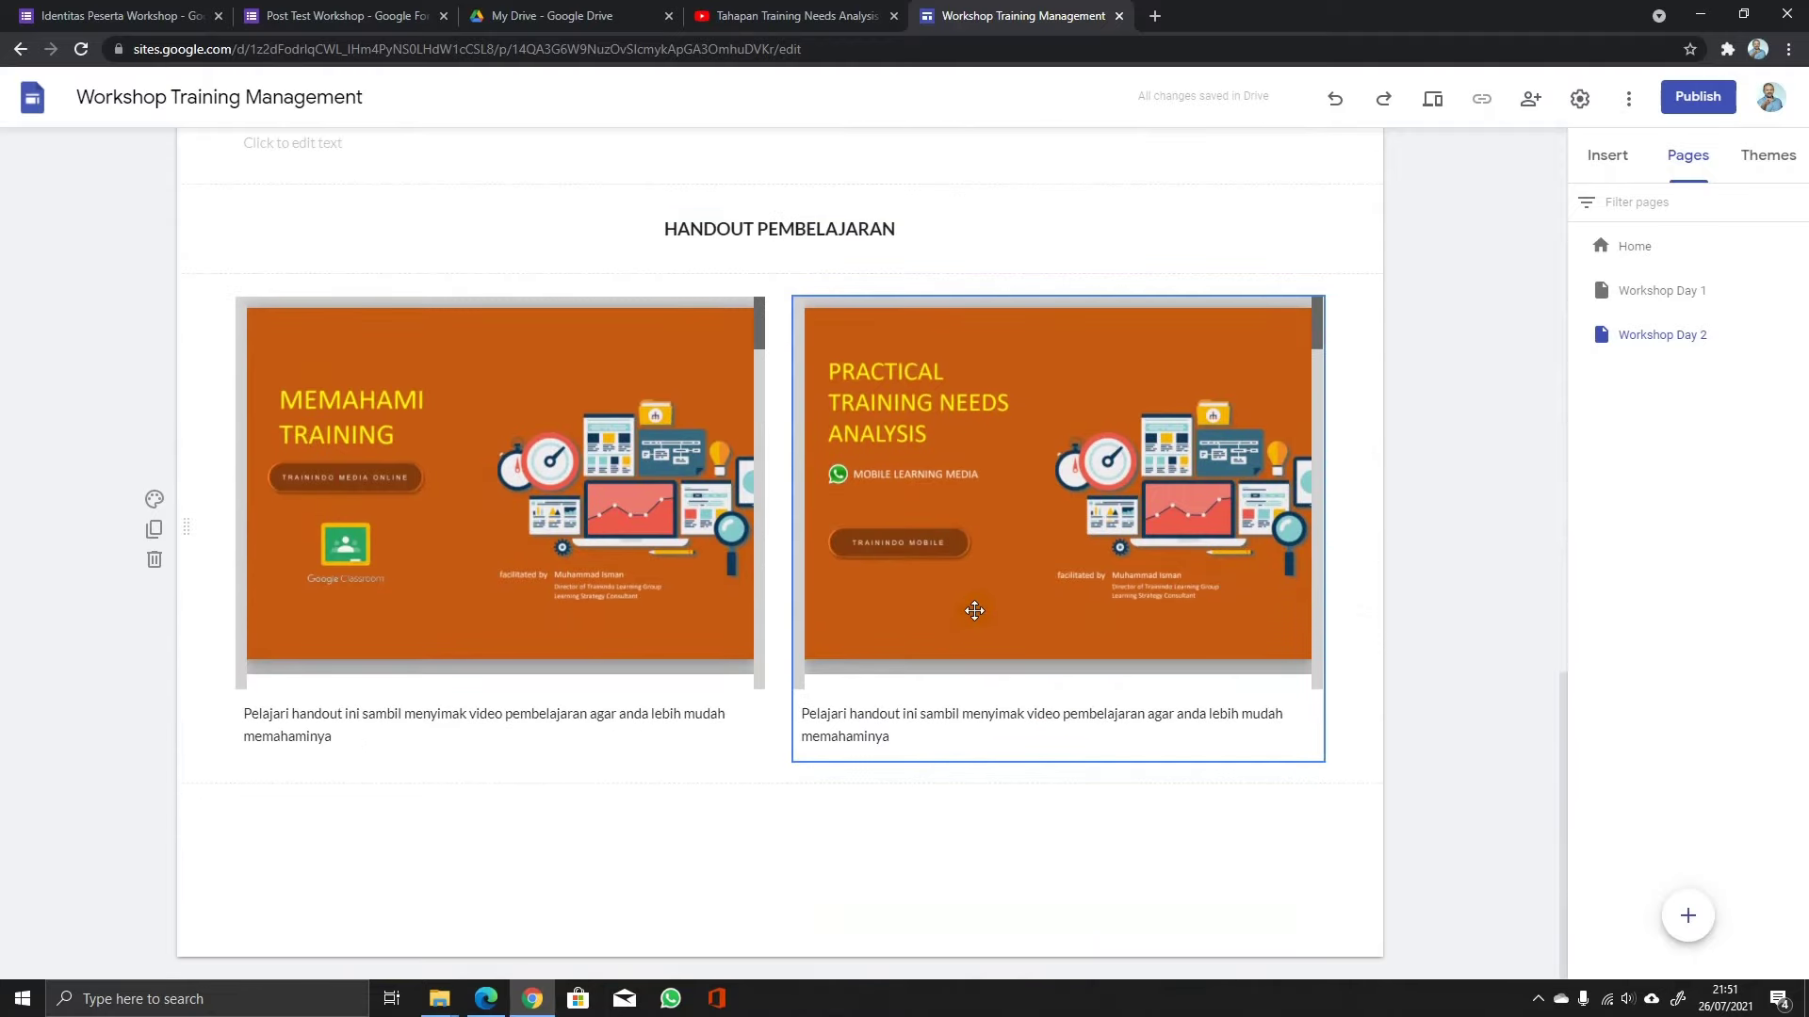
pyautogui.scroll(7, 974, 610)
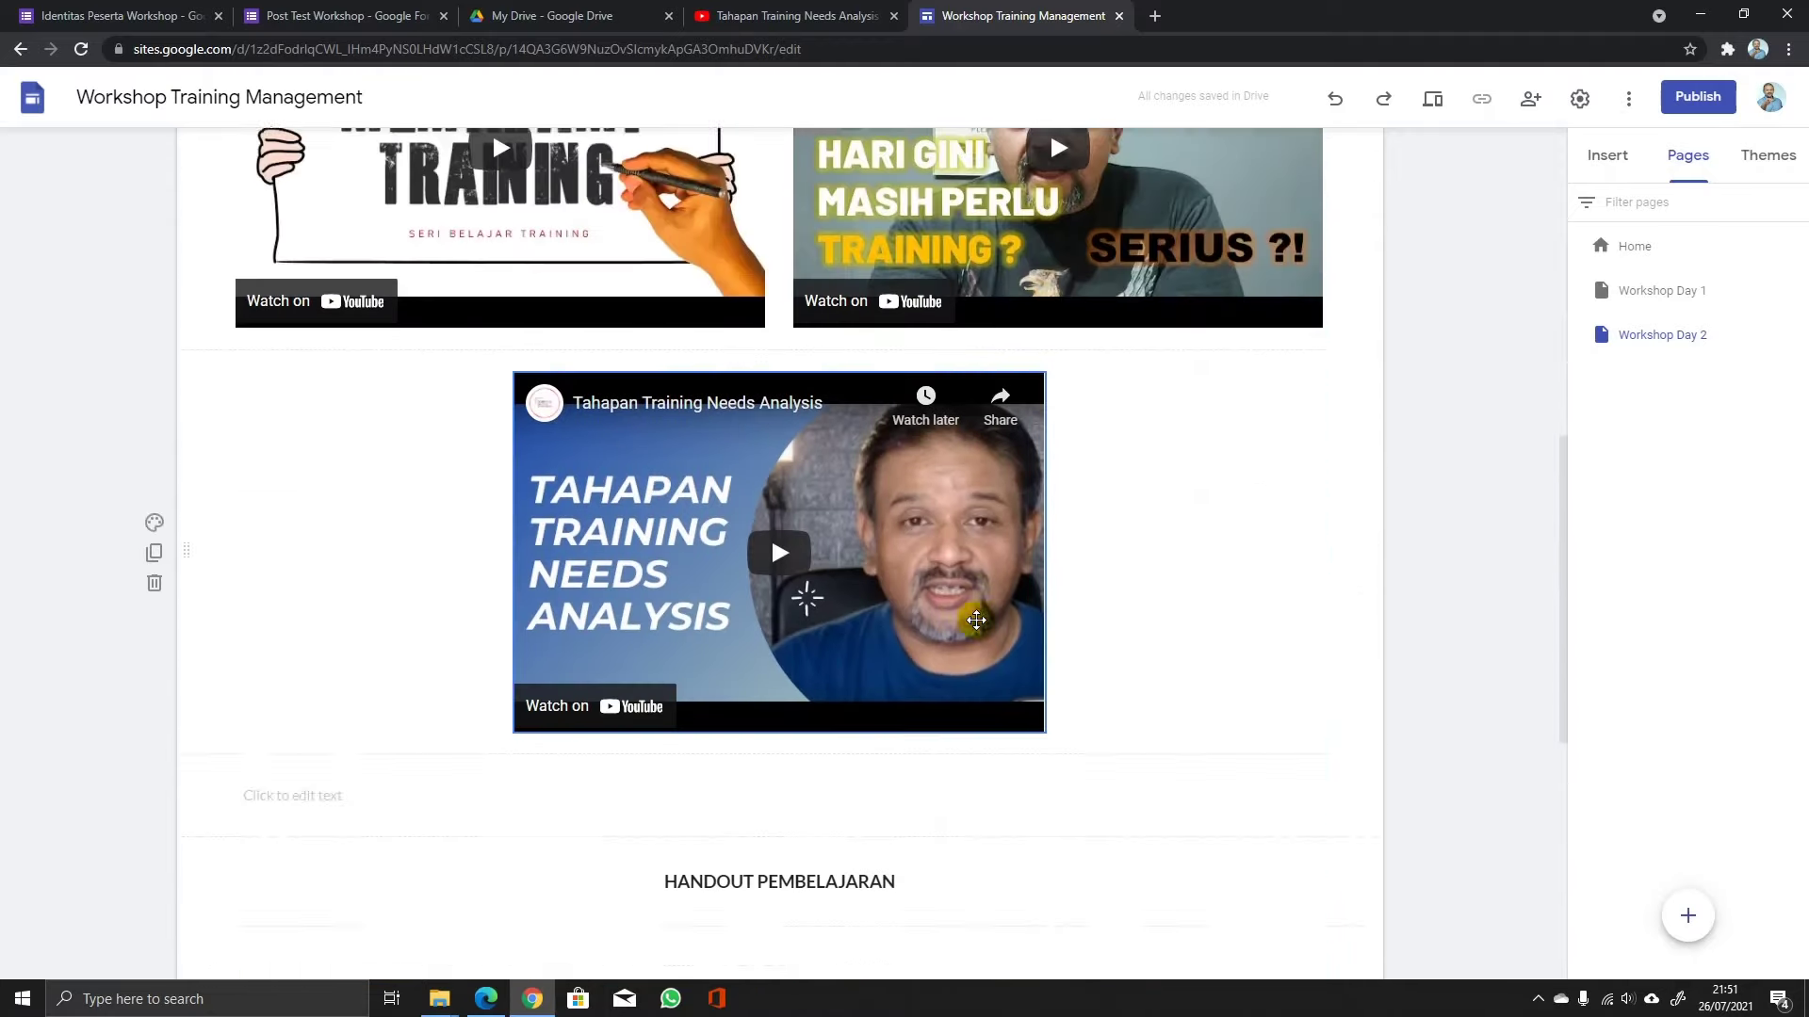
pyautogui.scroll(-7, 976, 618)
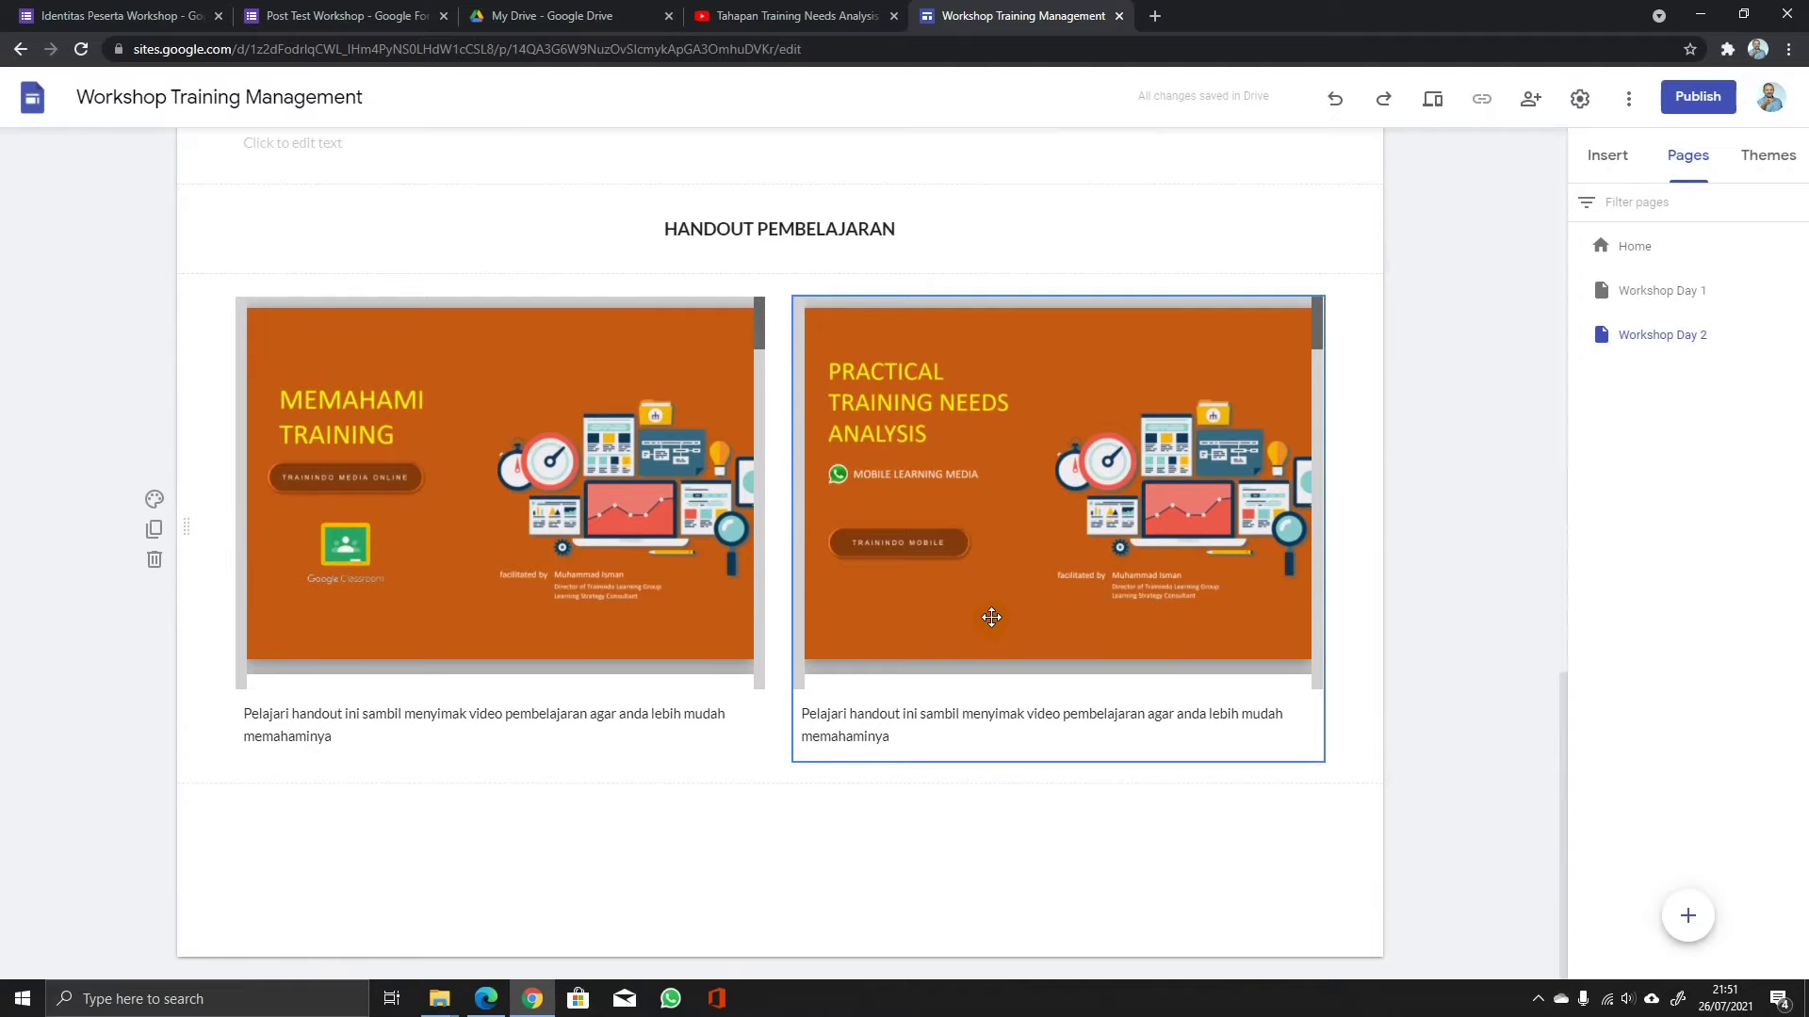
pyautogui.click(1606, 160)
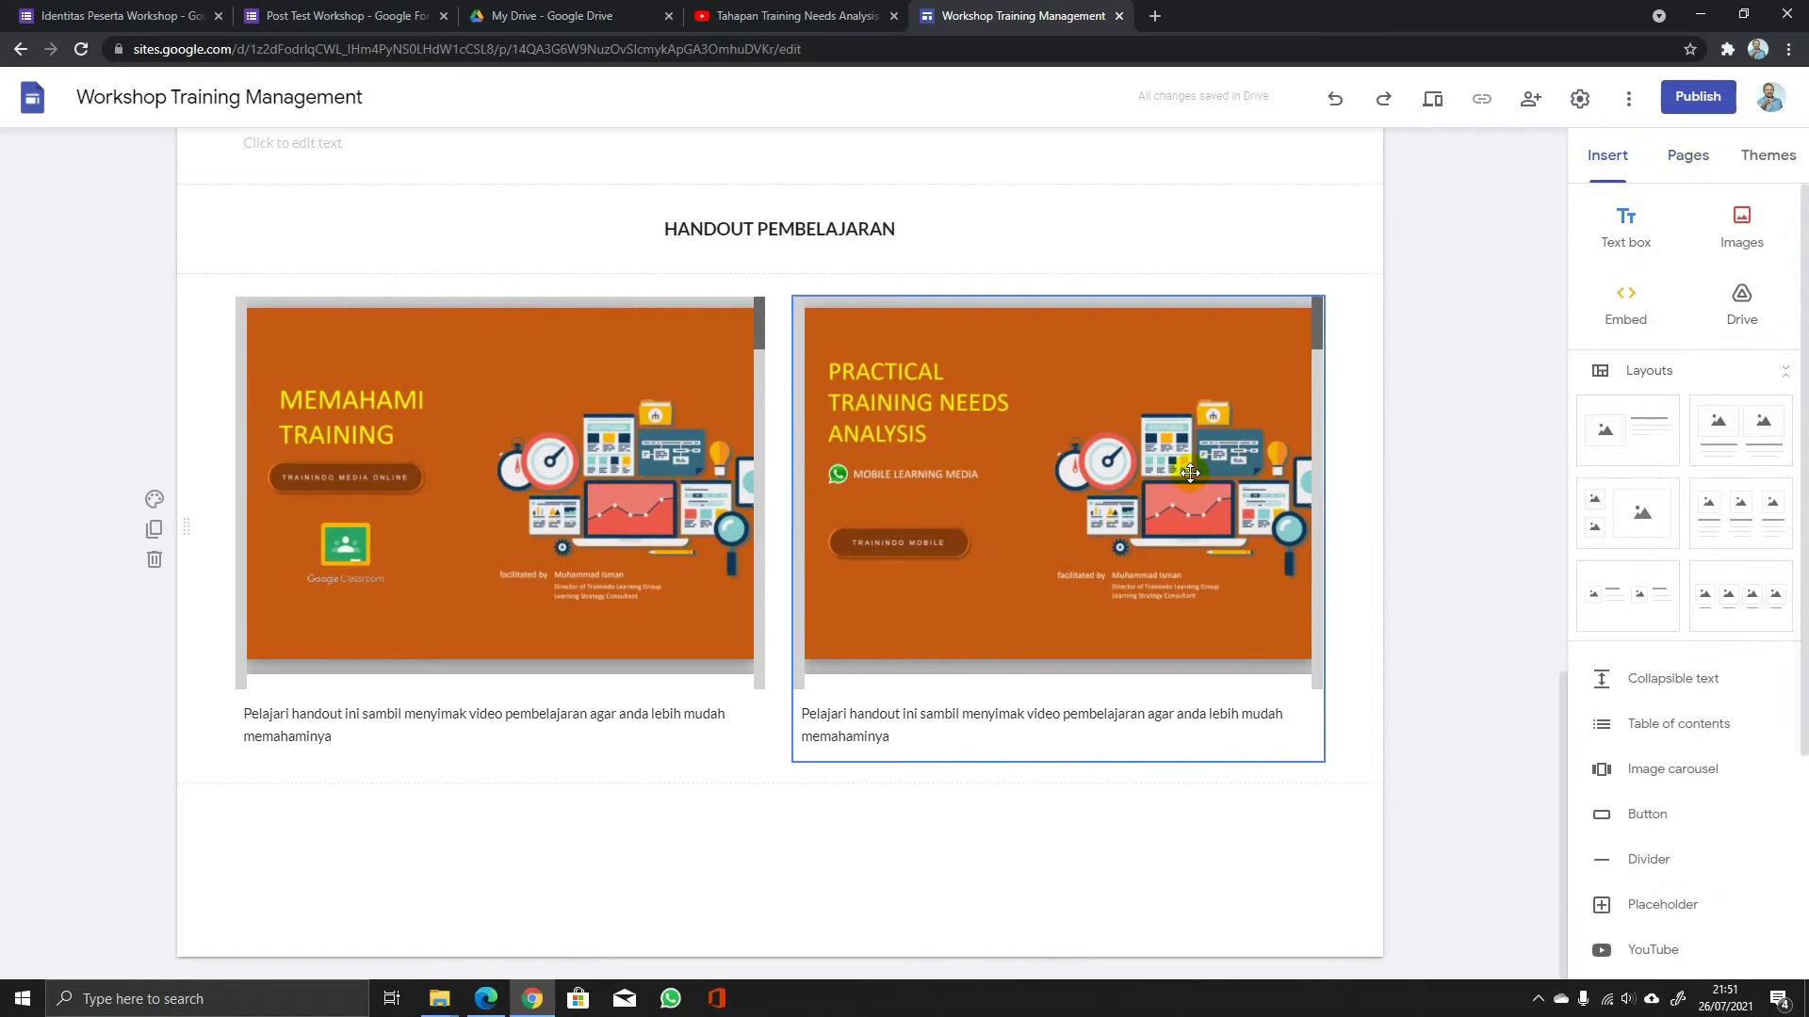
pyautogui.click(1691, 162)
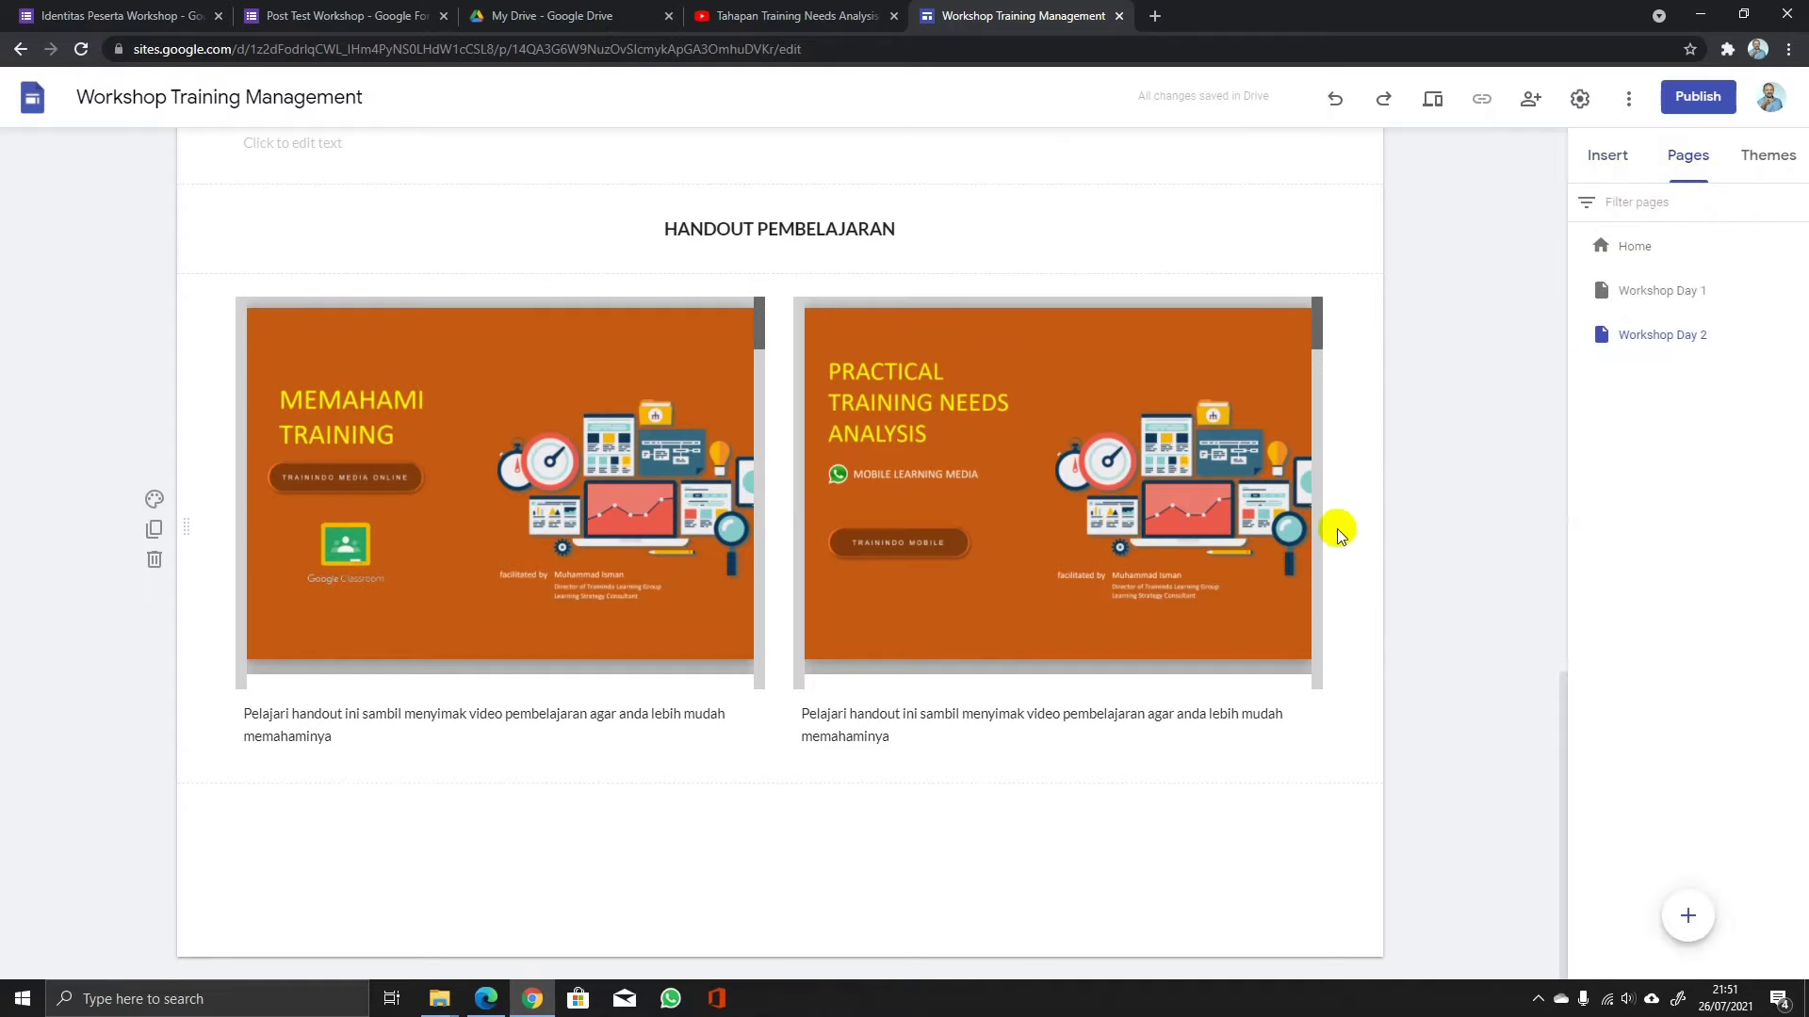
pyautogui.scroll(4, 1339, 532)
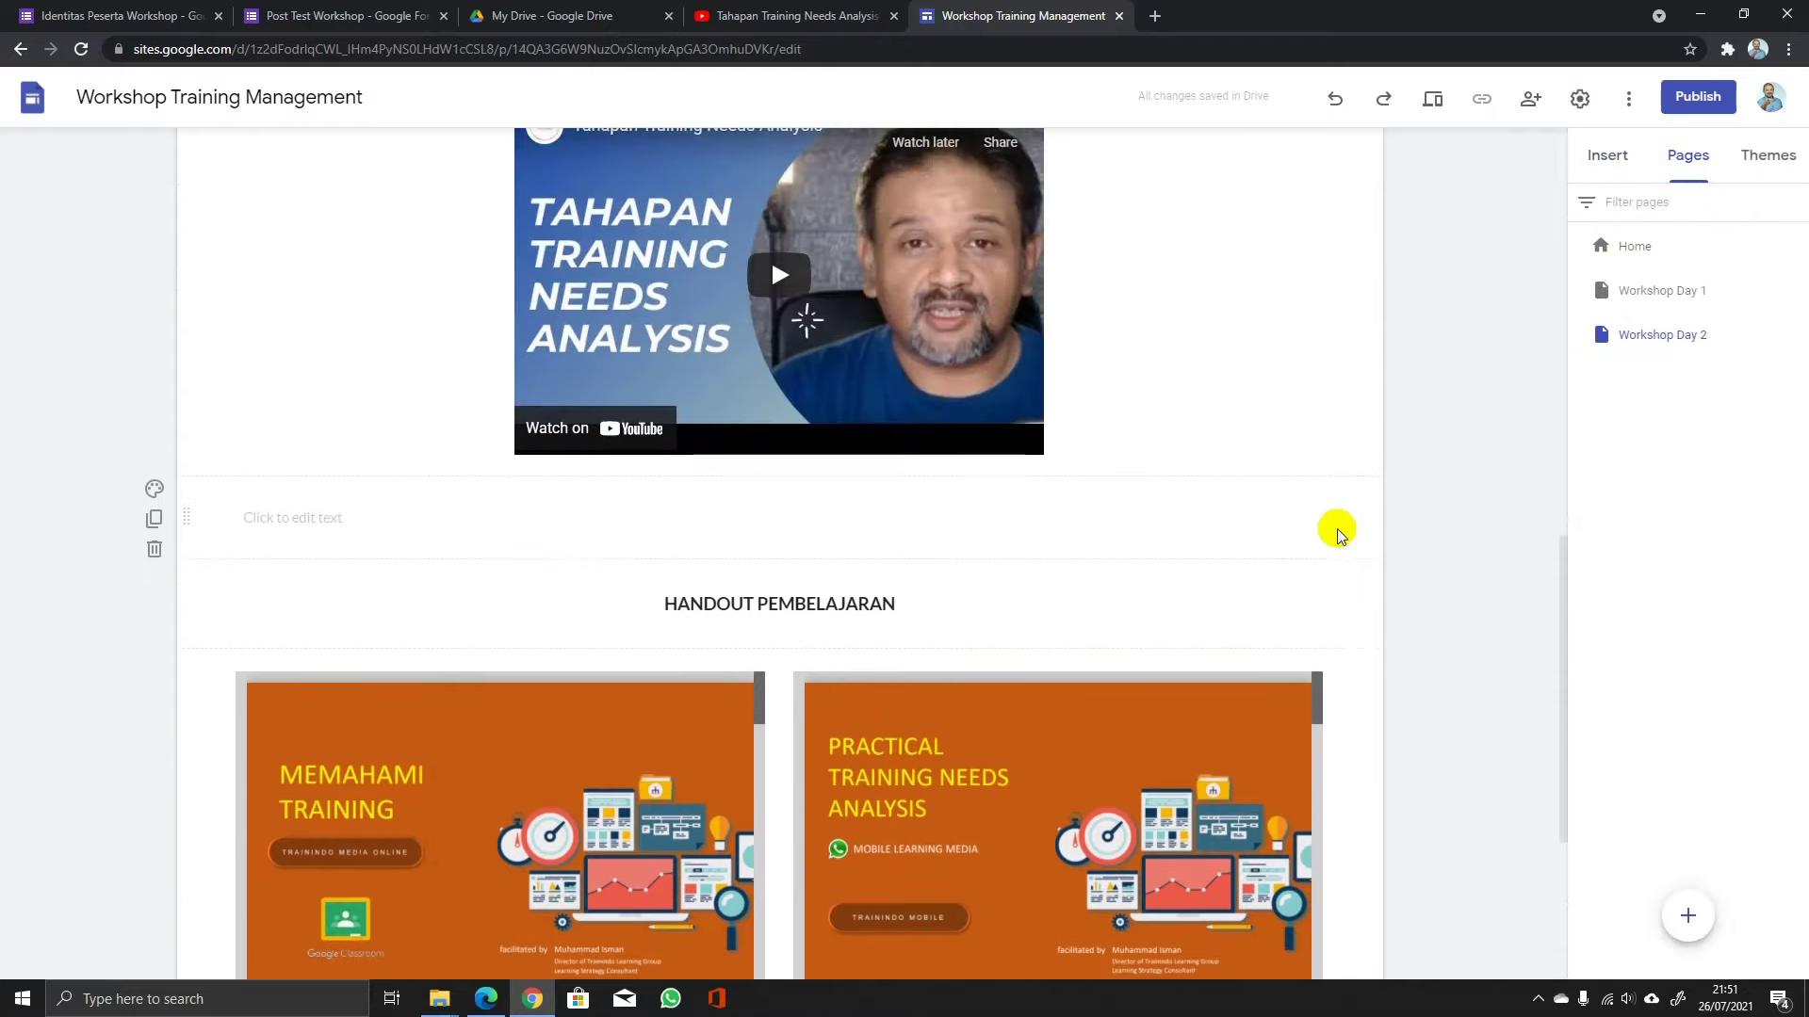
pyautogui.scroll(-3, 1338, 533)
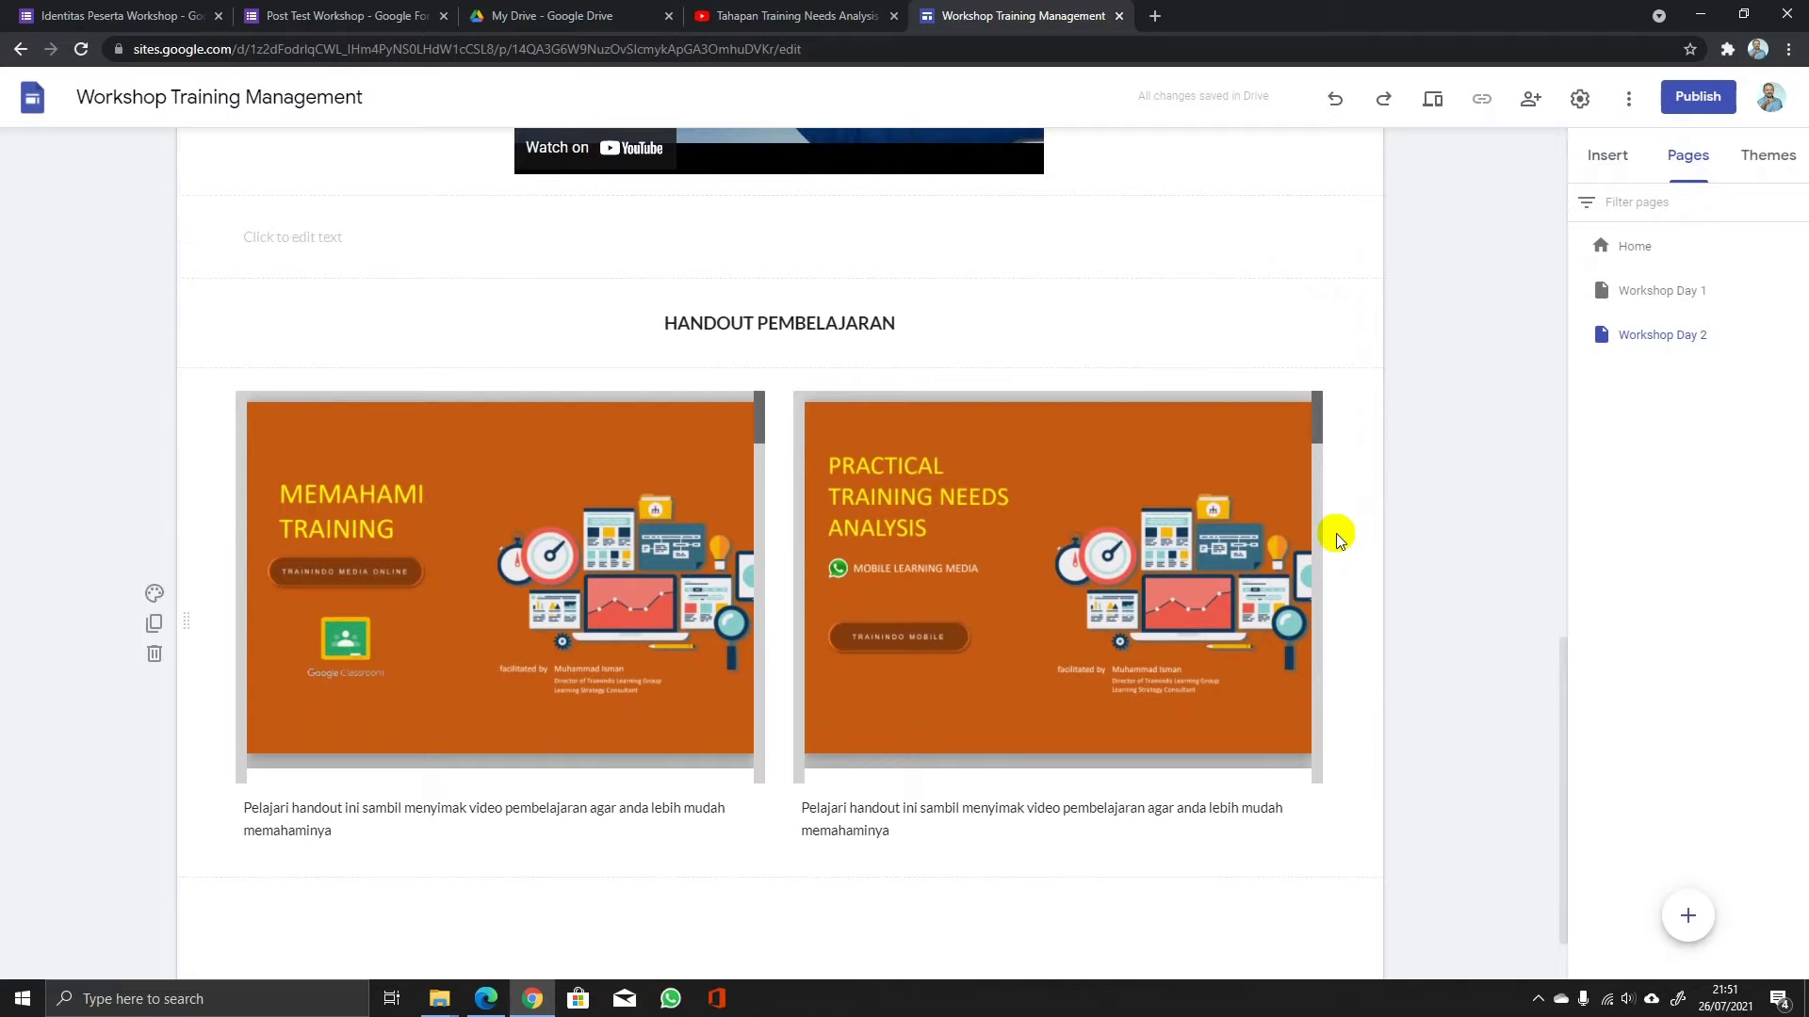
pyautogui.scroll(8, 1339, 535)
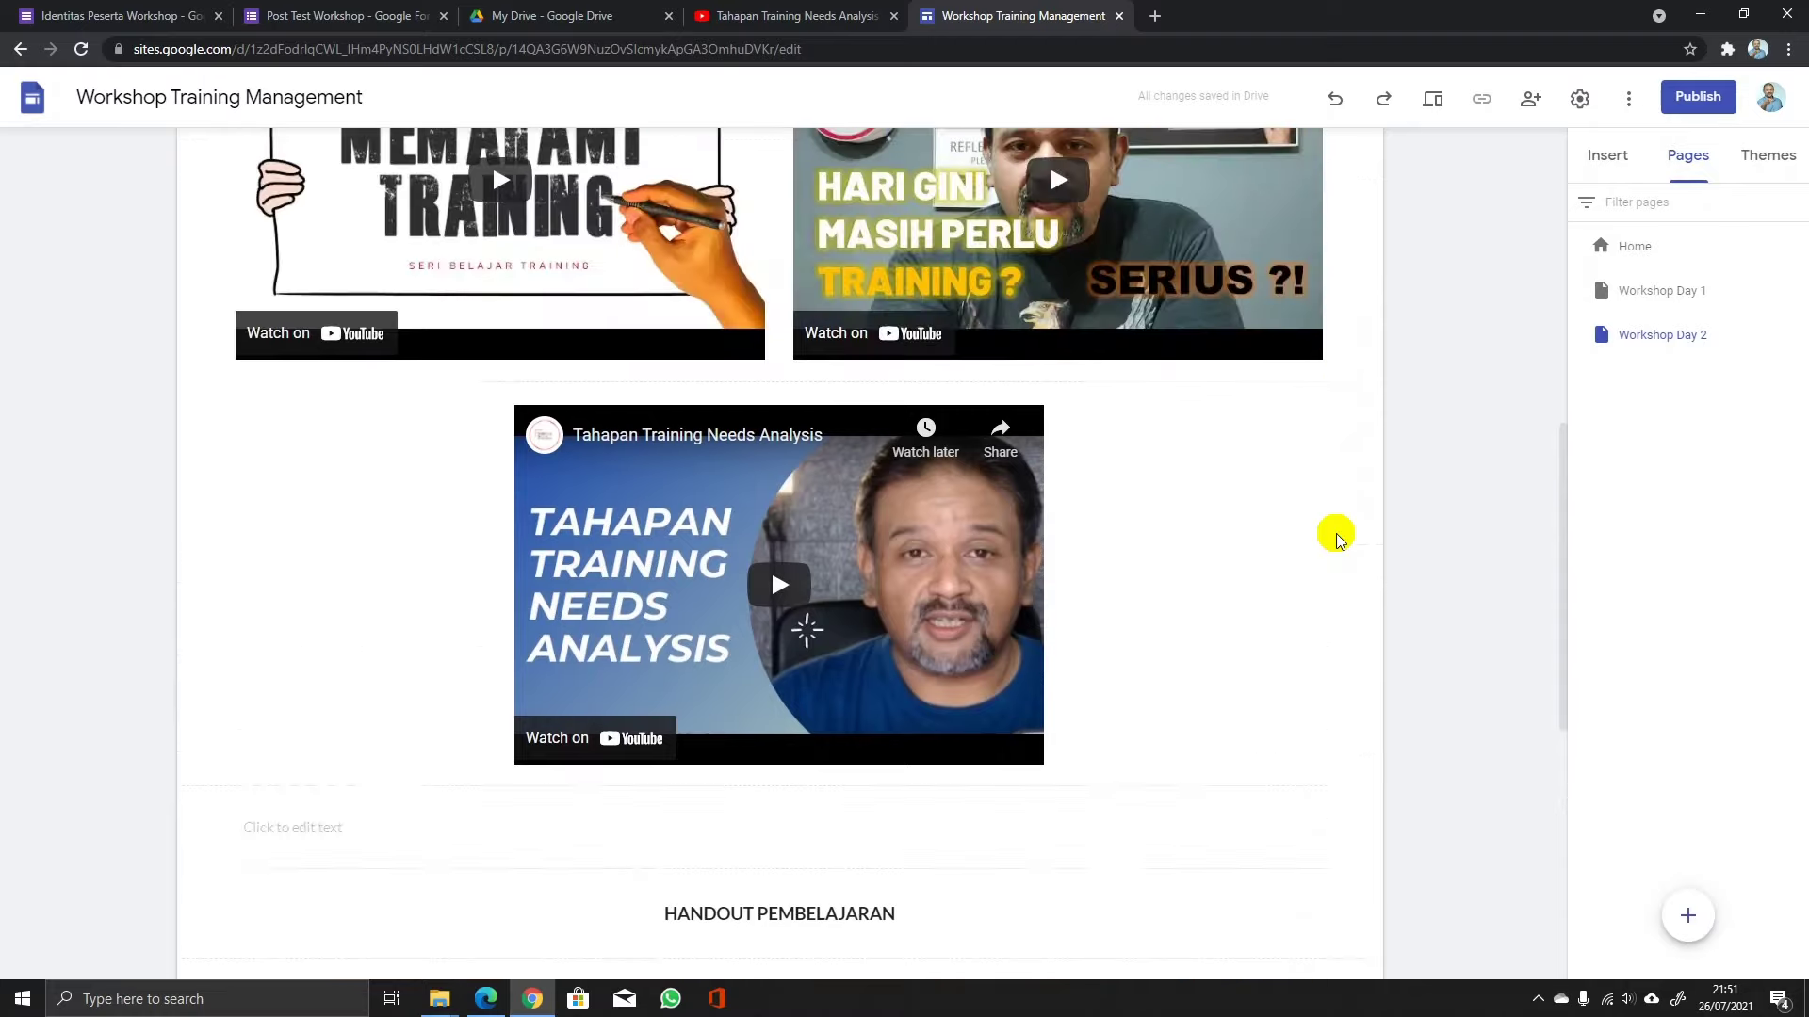
pyautogui.scroll(-7, 1339, 539)
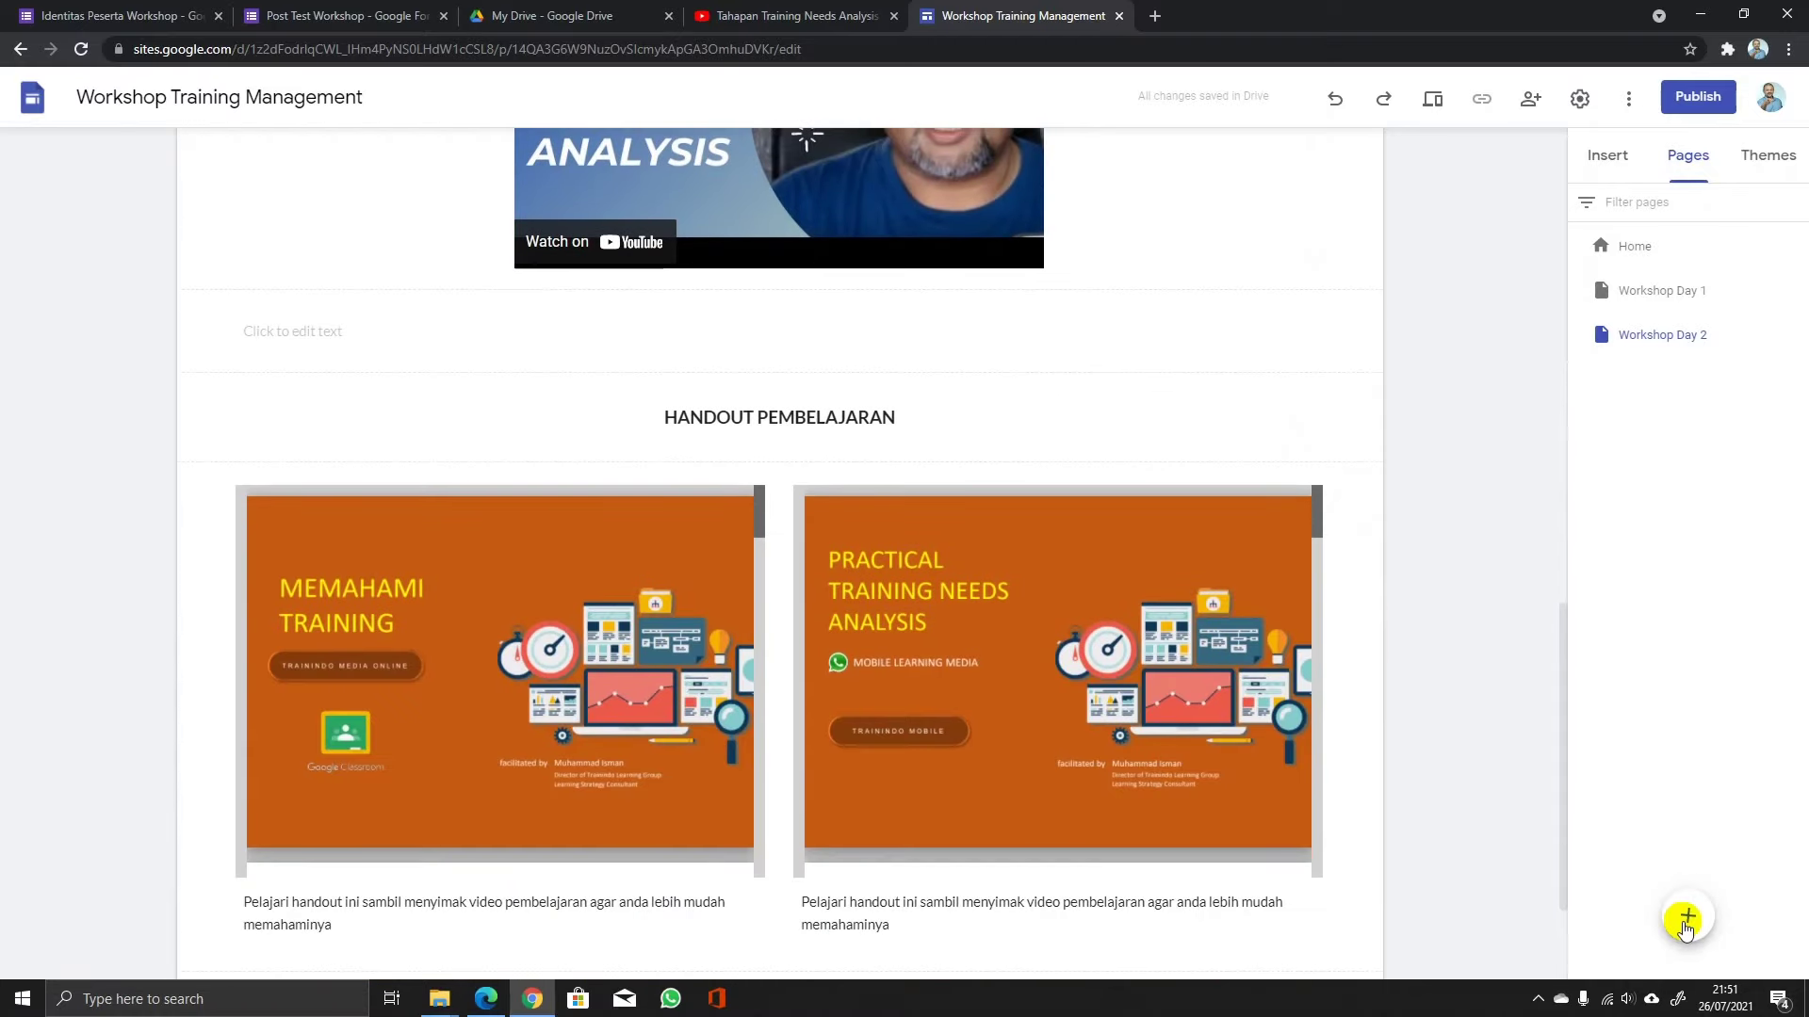
# Create a new page named "Quiz (Day 5)" and move it below Workshop Day 2 in the page order.
pyautogui.moveTo(1688, 918)
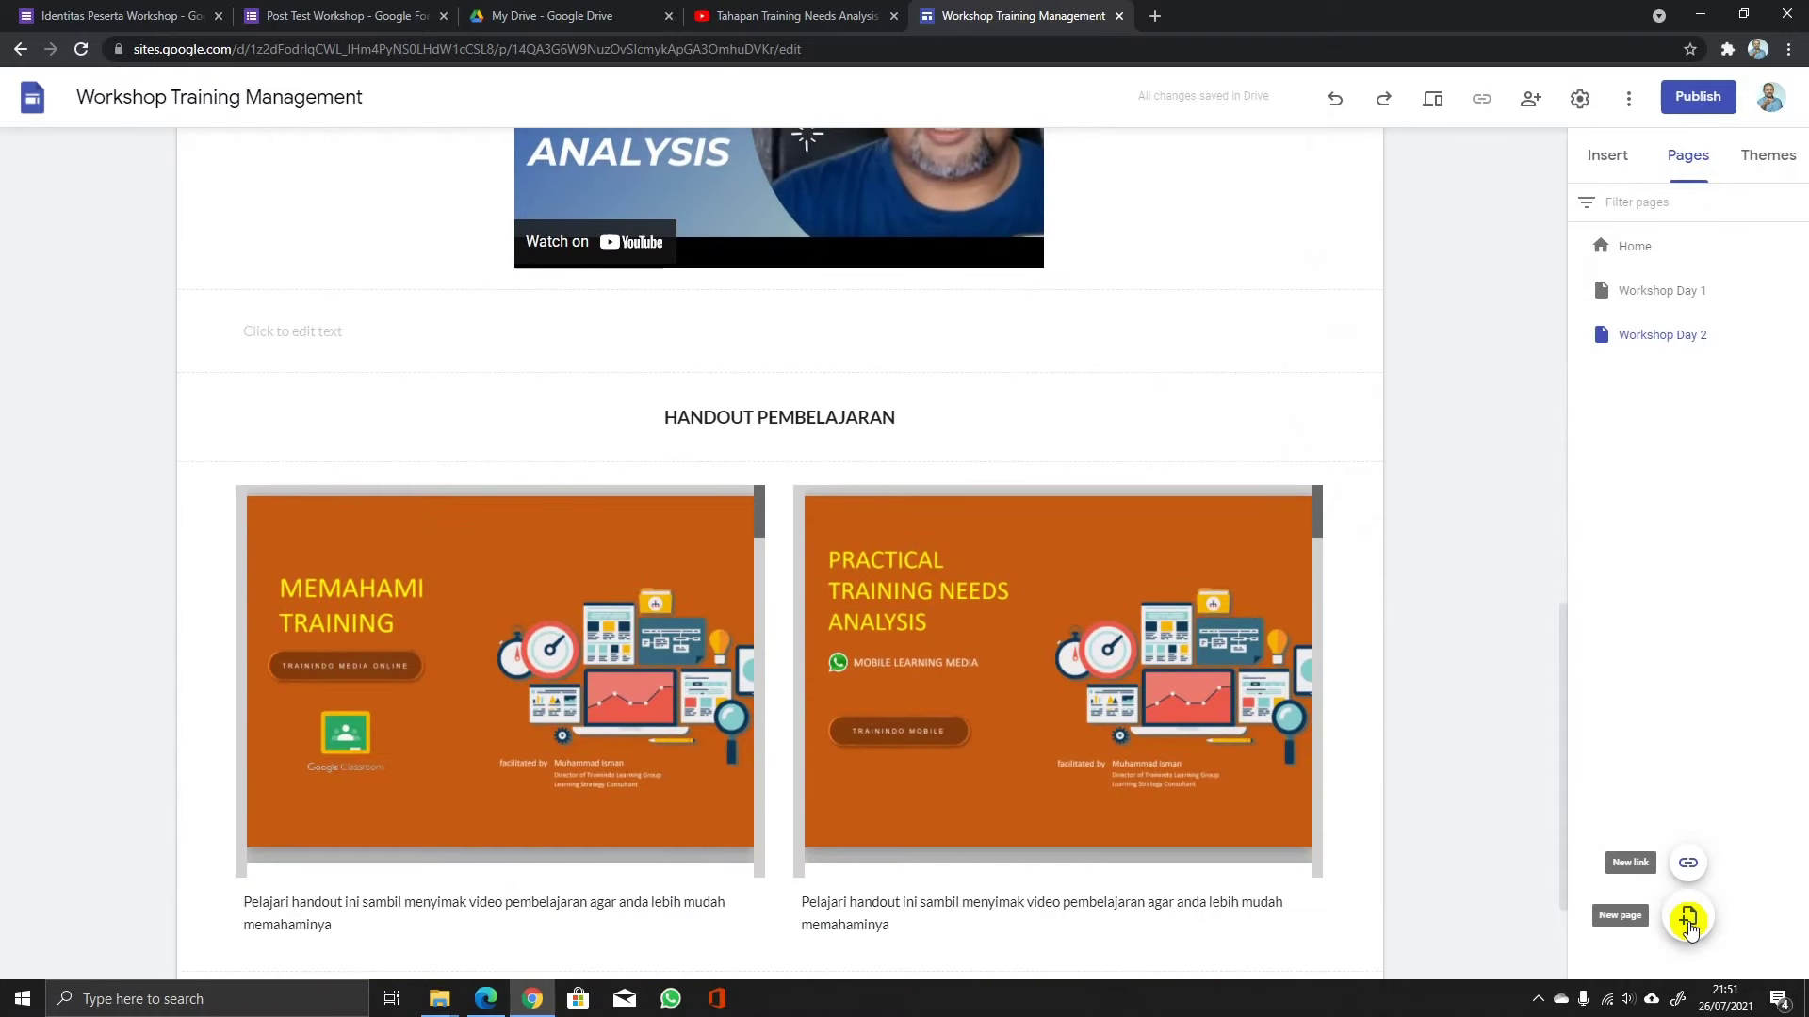
pyautogui.click(1688, 918)
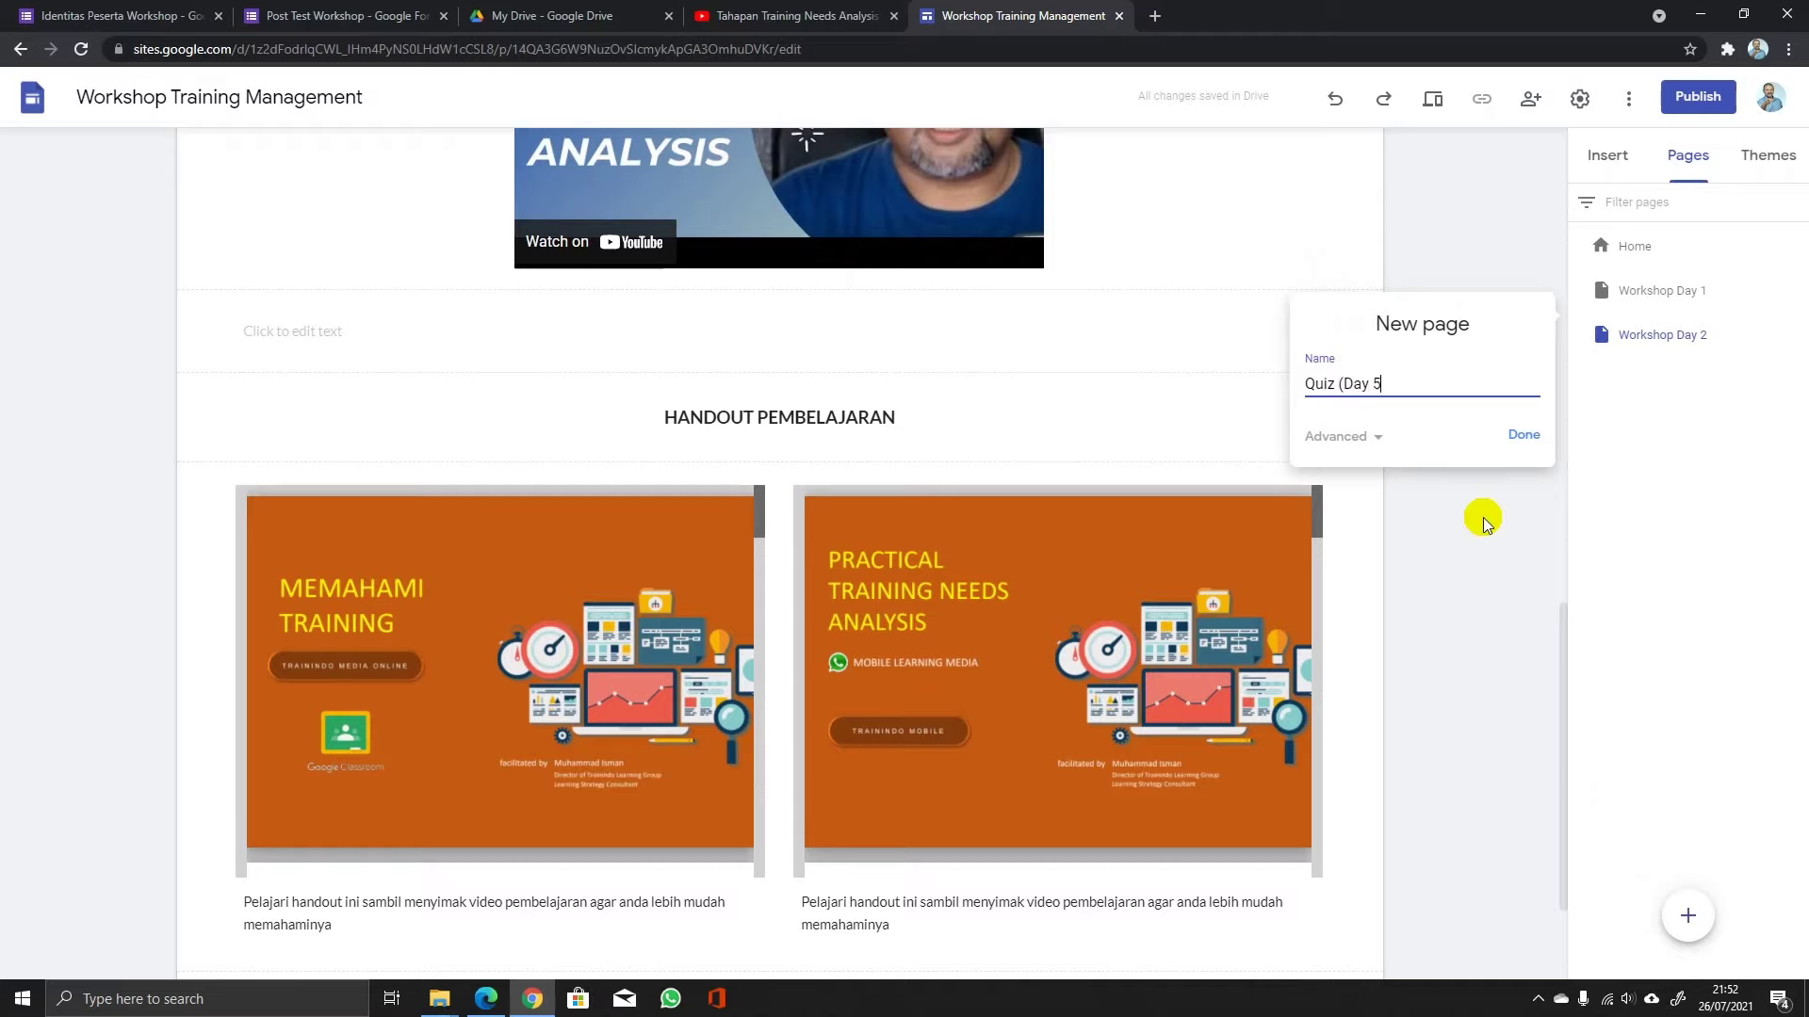
pyautogui.click(1523, 434)
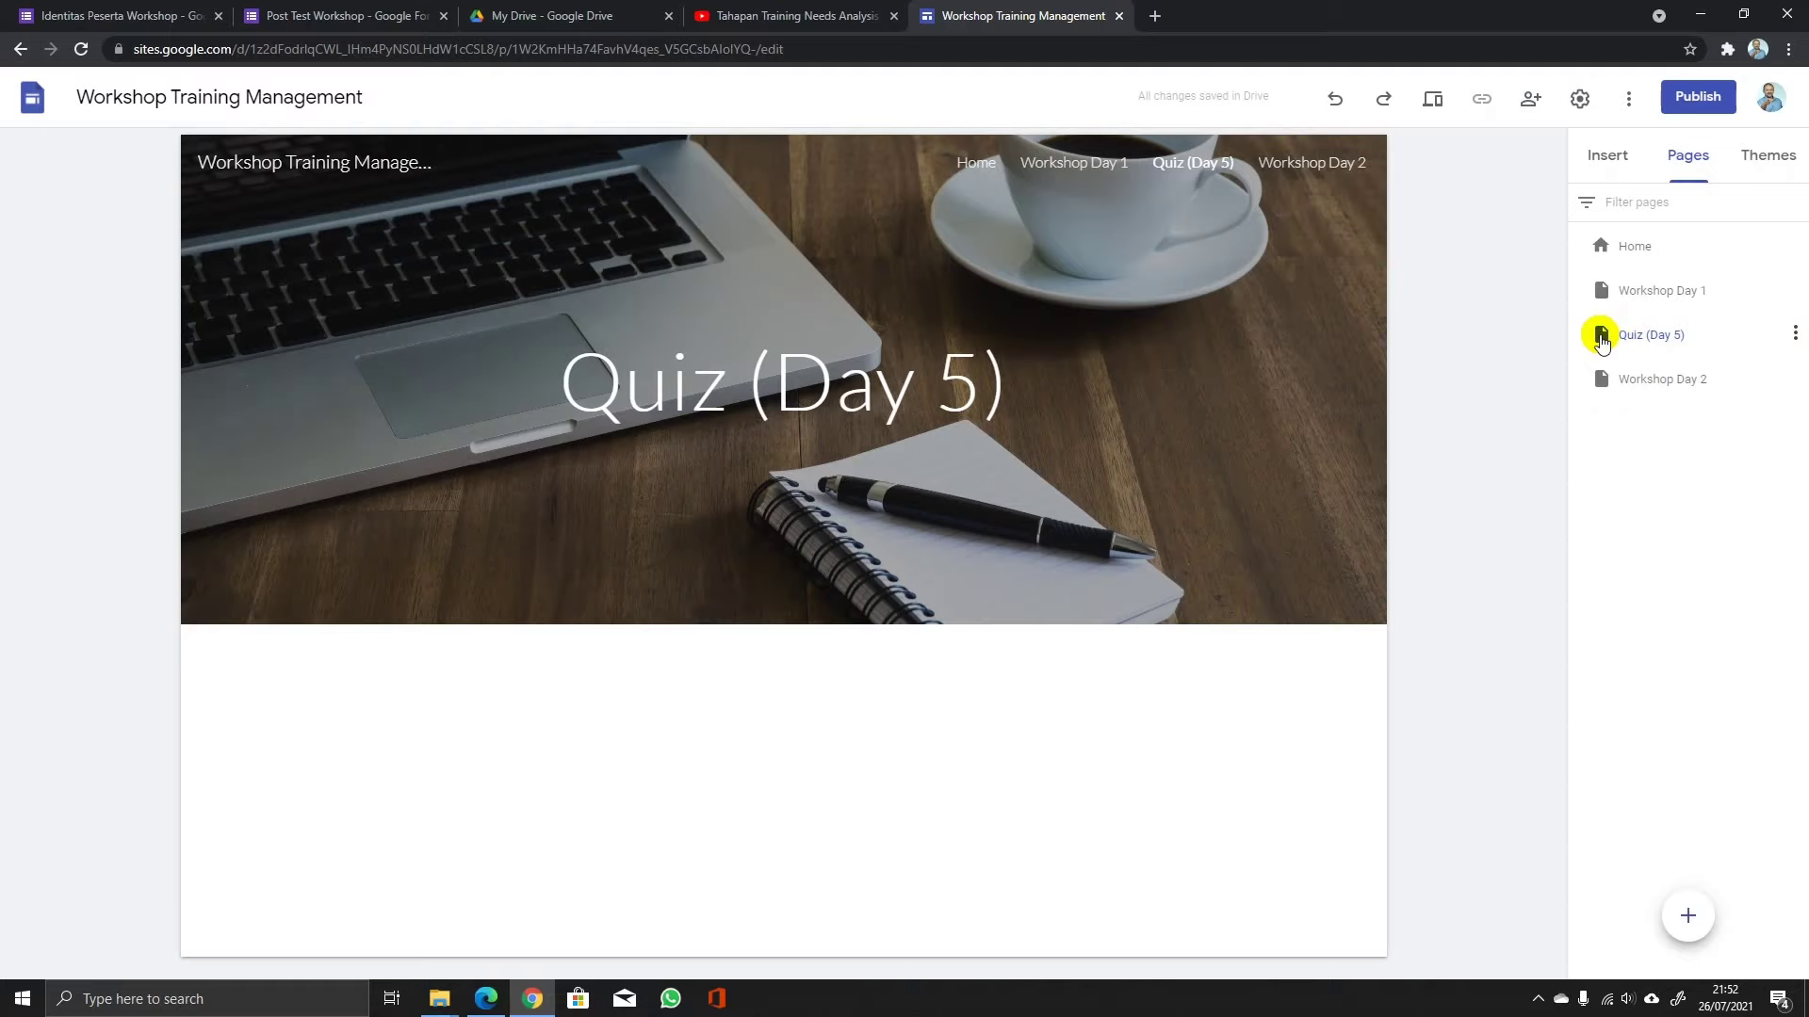
pyautogui.moveTo(1601, 345); pyautogui.dragTo(1602, 400)
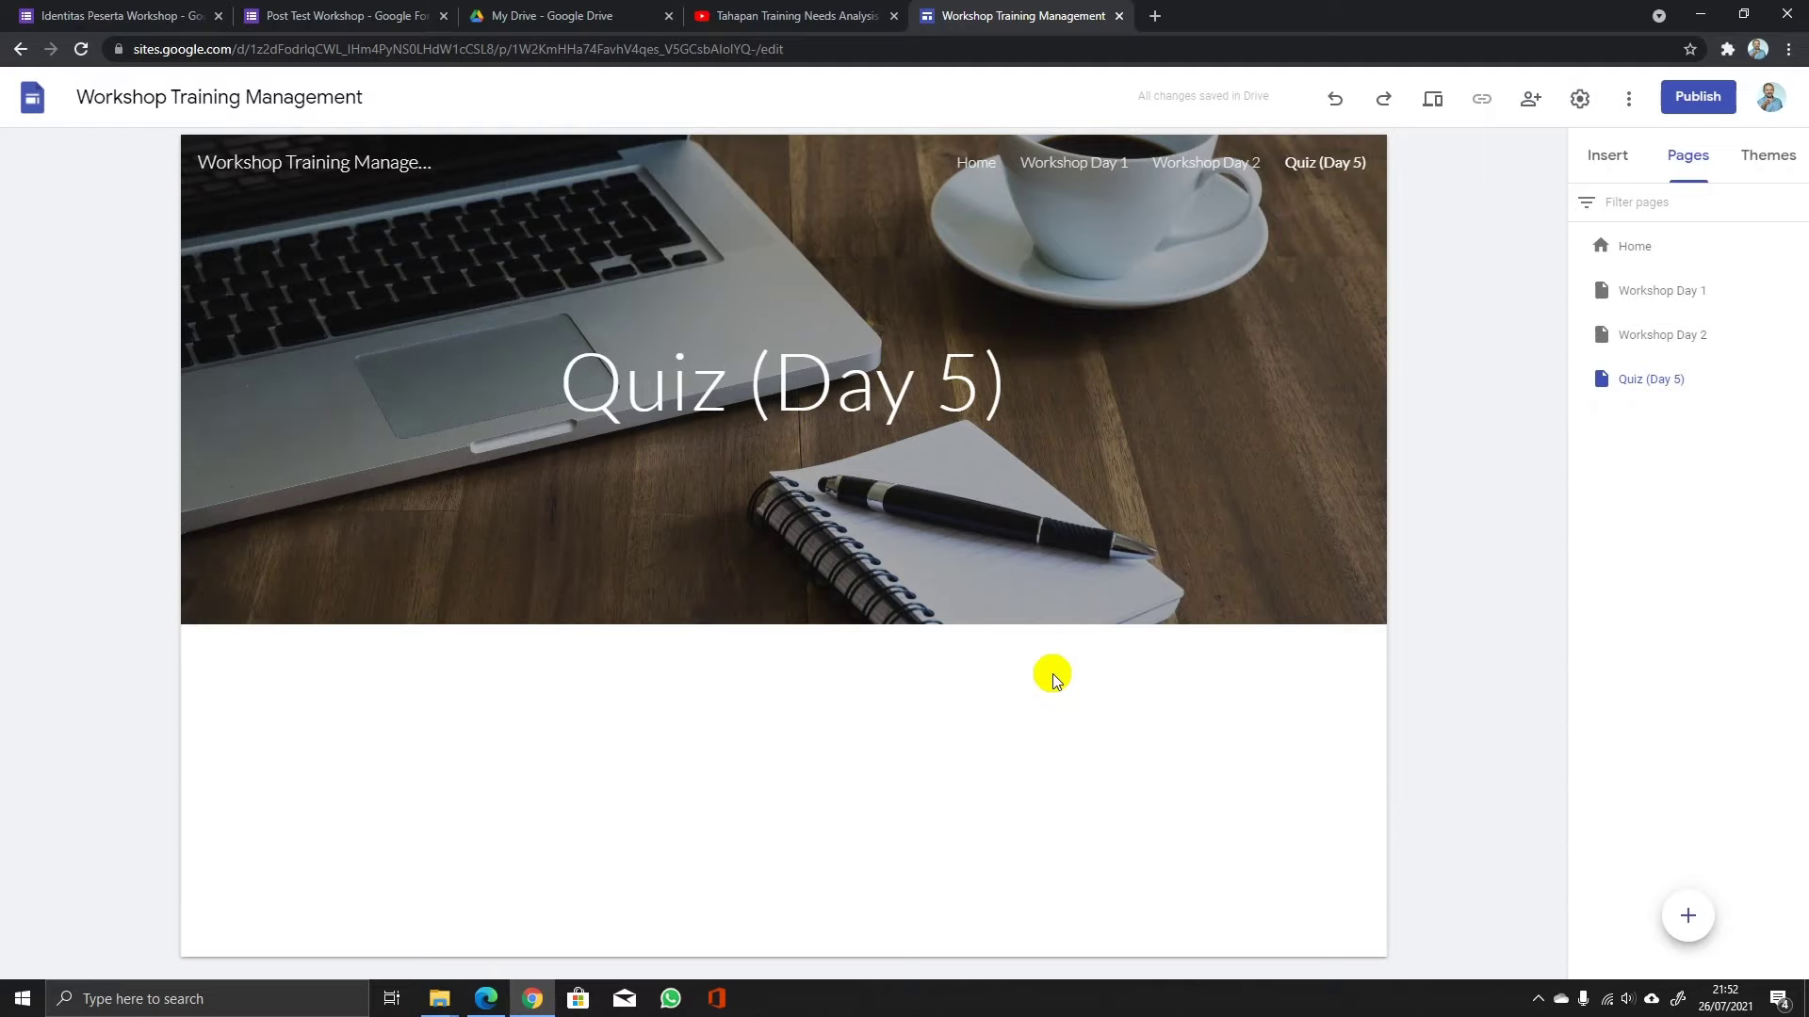
# Add two stacked text boxes beneath the header of the "Quiz (Day 5)" page, leaving the first one empty.
pyautogui.click(1607, 156)
pyautogui.click(1614, 224)
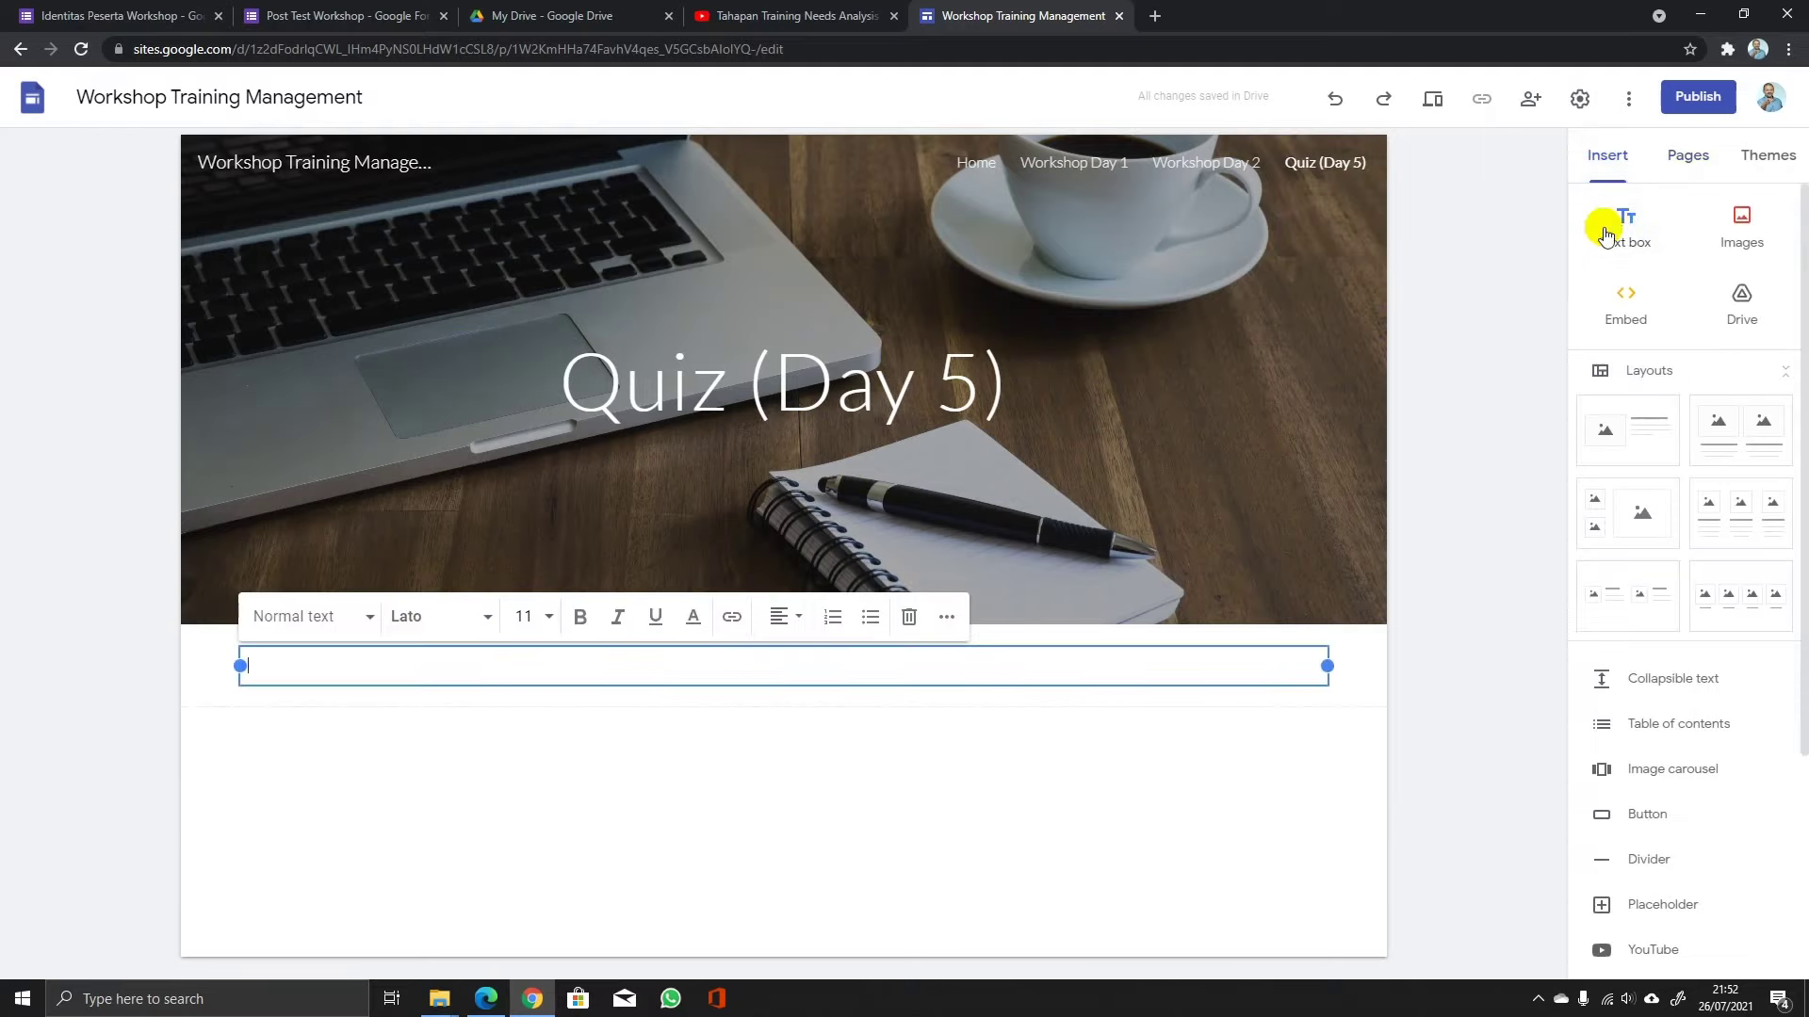
pyautogui.click(1625, 223)
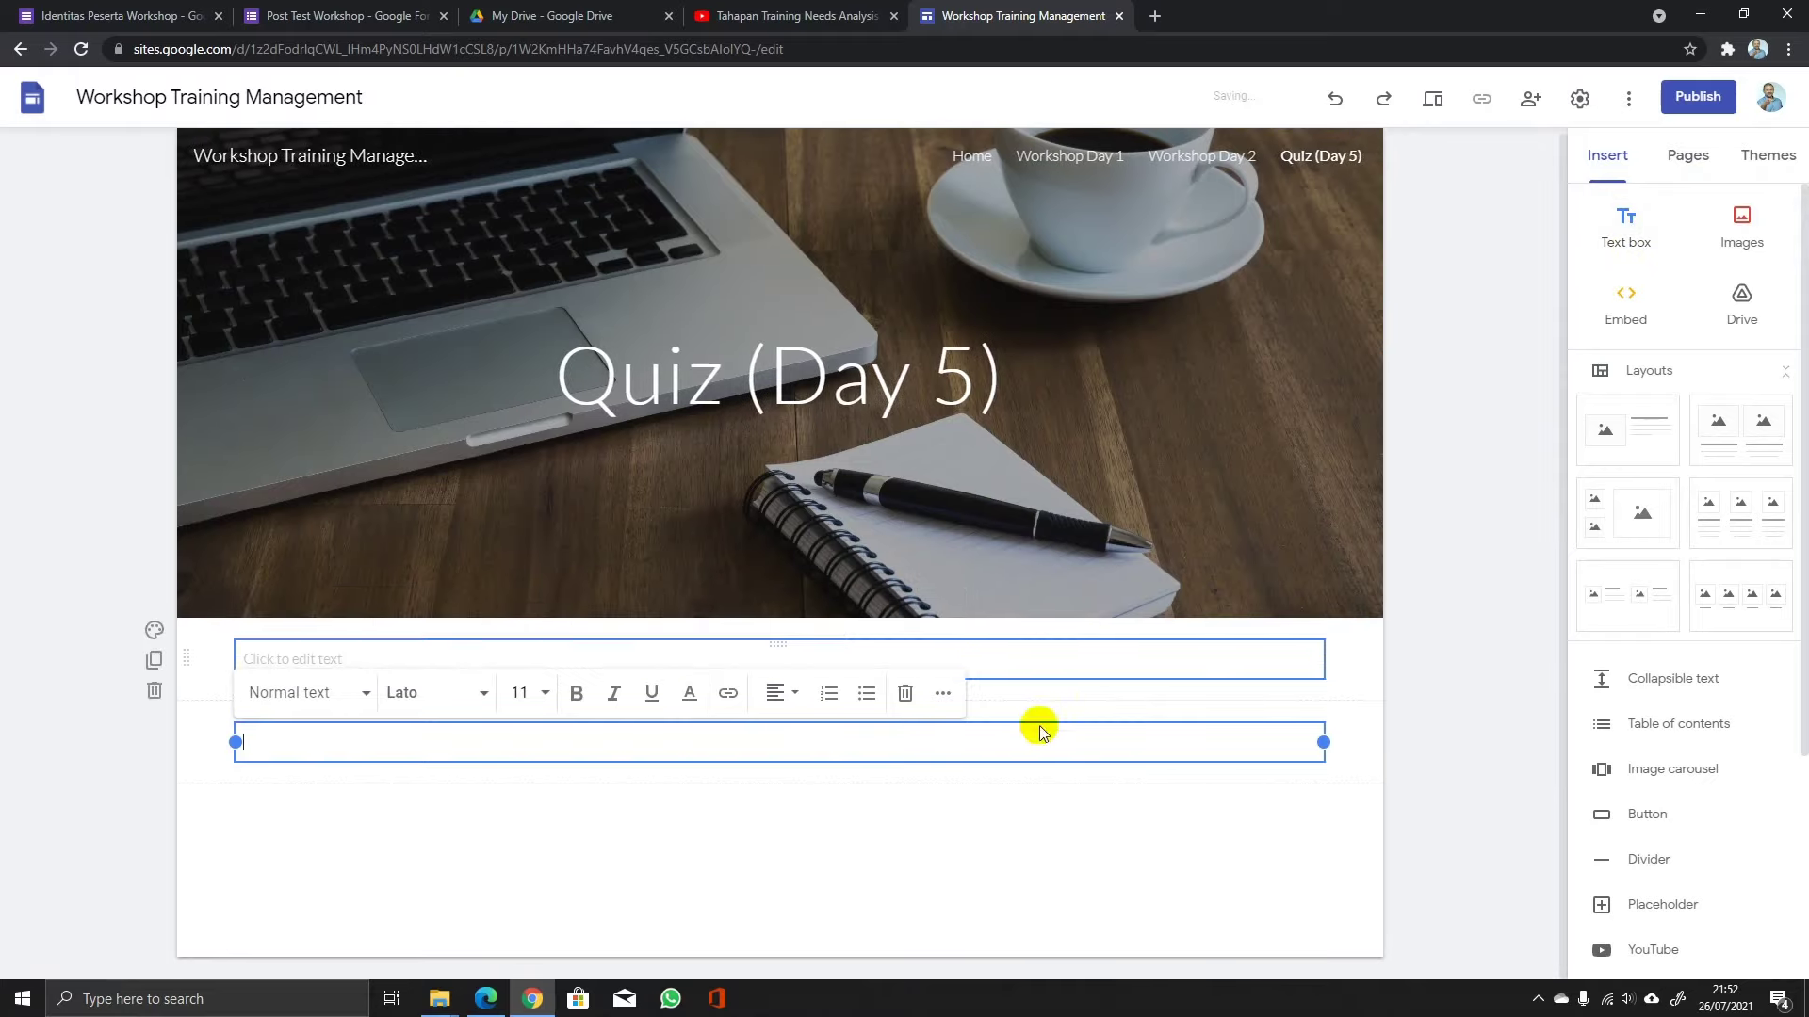
# Centre the second text box's alignment and enter "QUIZ PASCA MATERI TRAINING" in it.
pyautogui.click(775, 695)
pyautogui.click(775, 747)
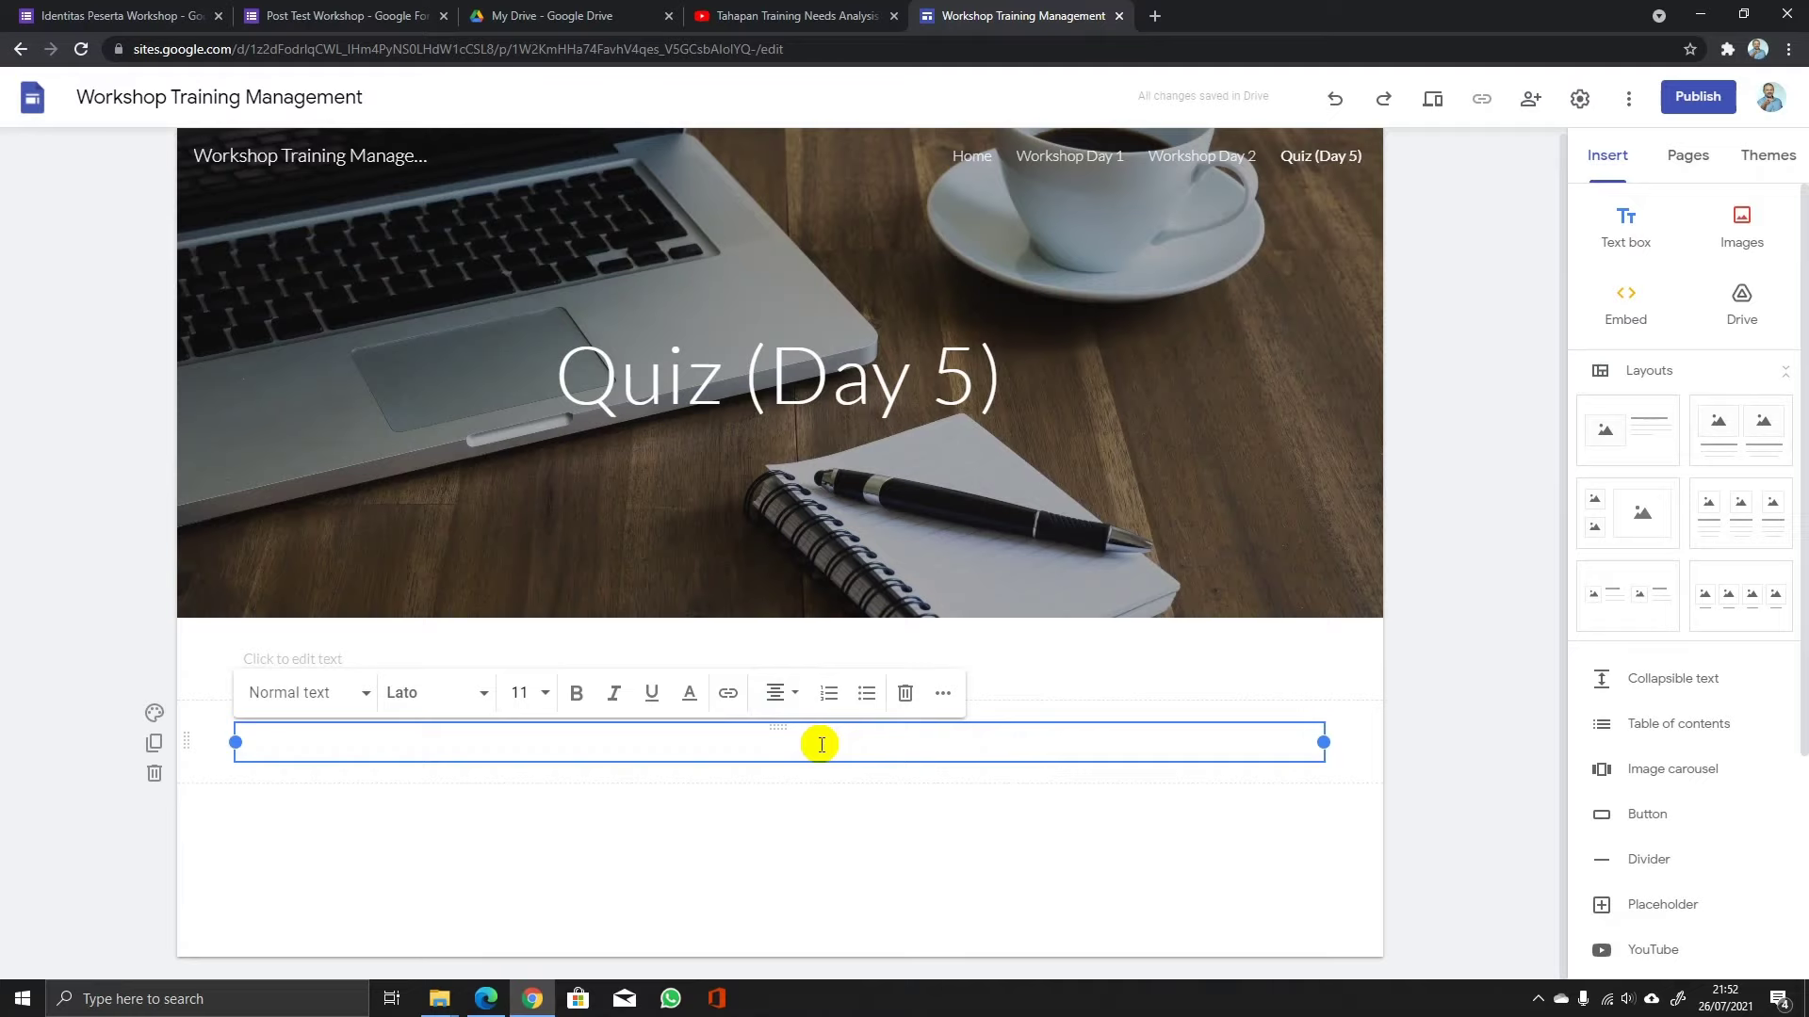
pyautogui.write('QUIZ PASCA TRA')
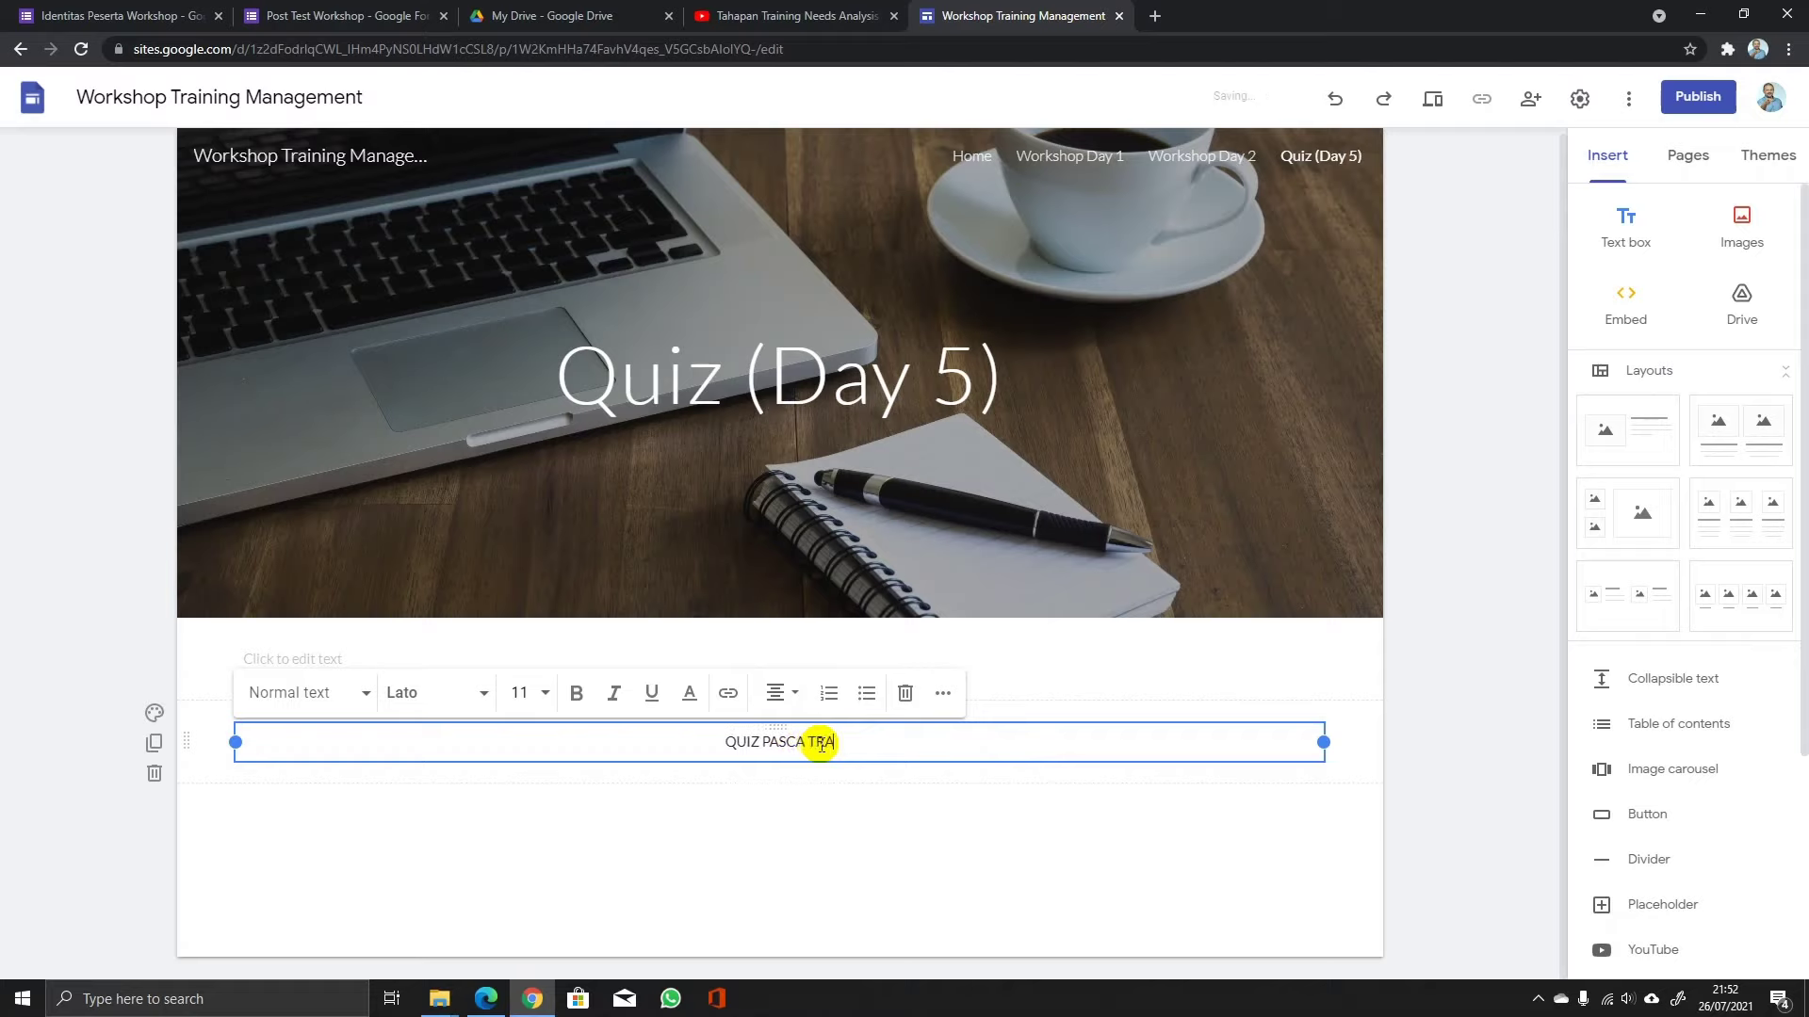
pyautogui.press('BackSpace')
pyautogui.press('BackSpace')
pyautogui.press('BackSpace')
pyautogui.write('MATERI TRAINING')
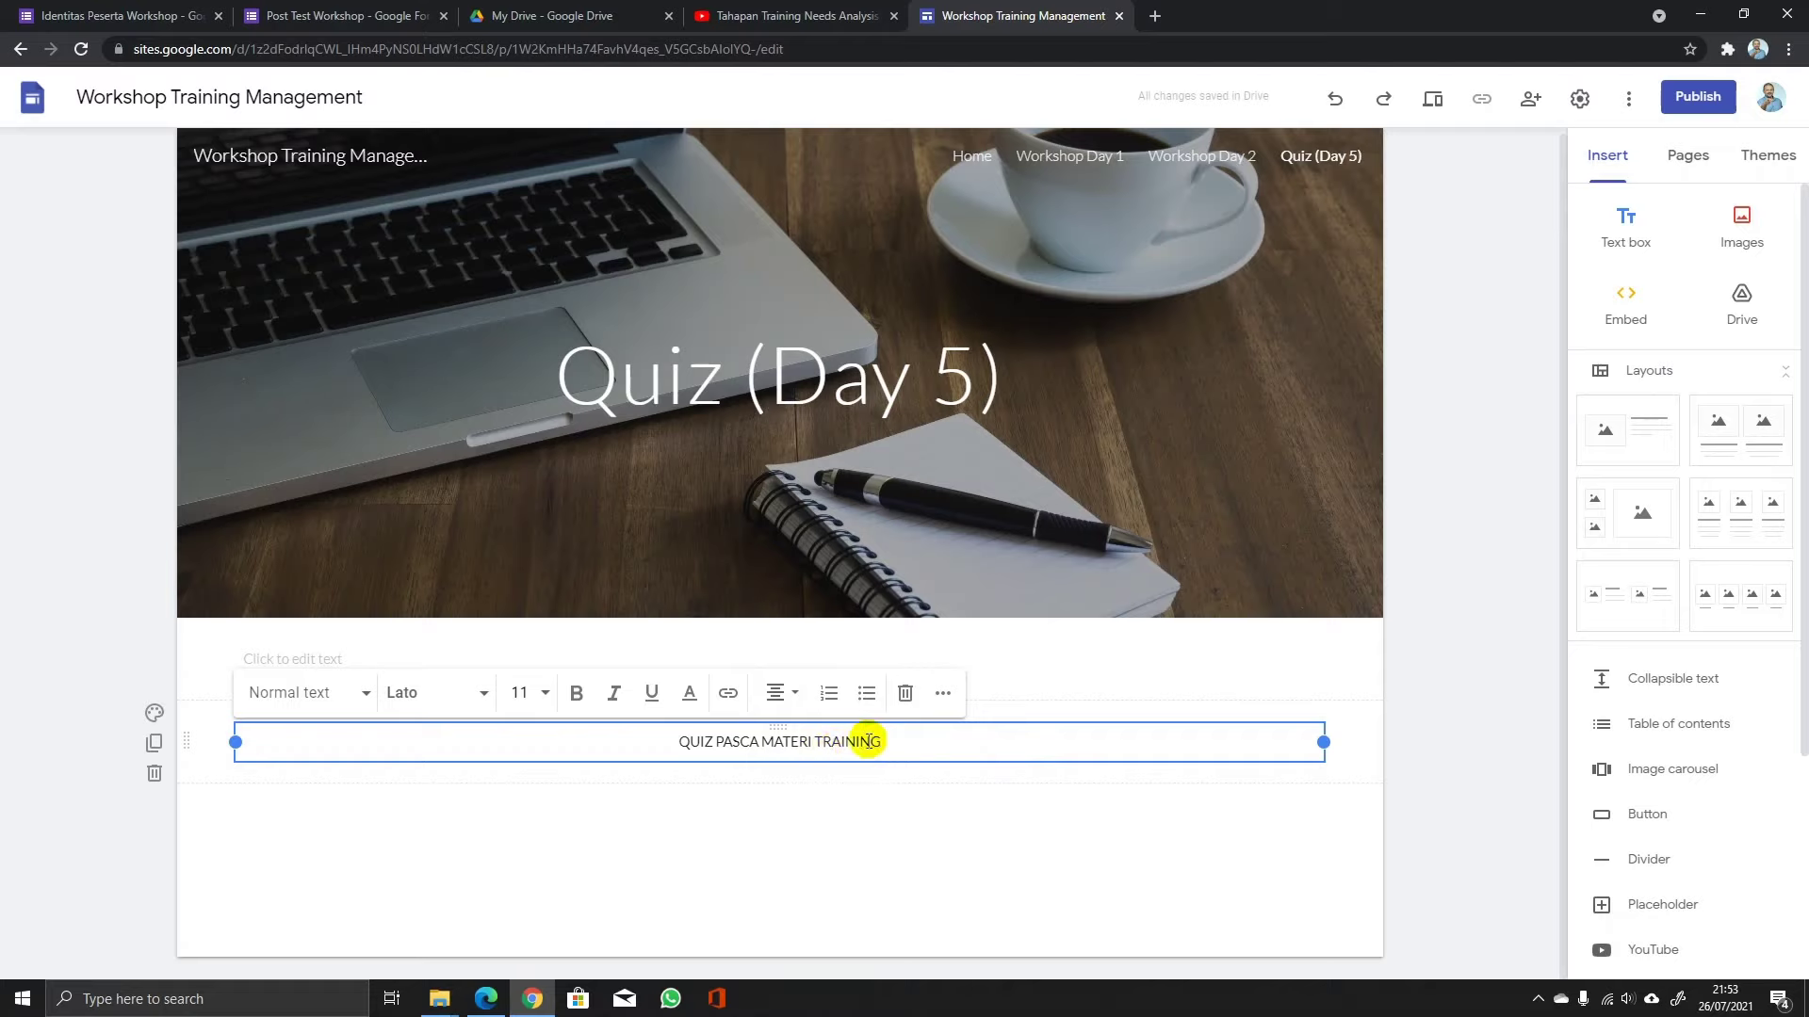
# Format the "QUIZ PASCA MATERI TRAINING" heading in bold at font size 14.
pyautogui.moveTo(868, 741); pyautogui.dragTo(678, 739)
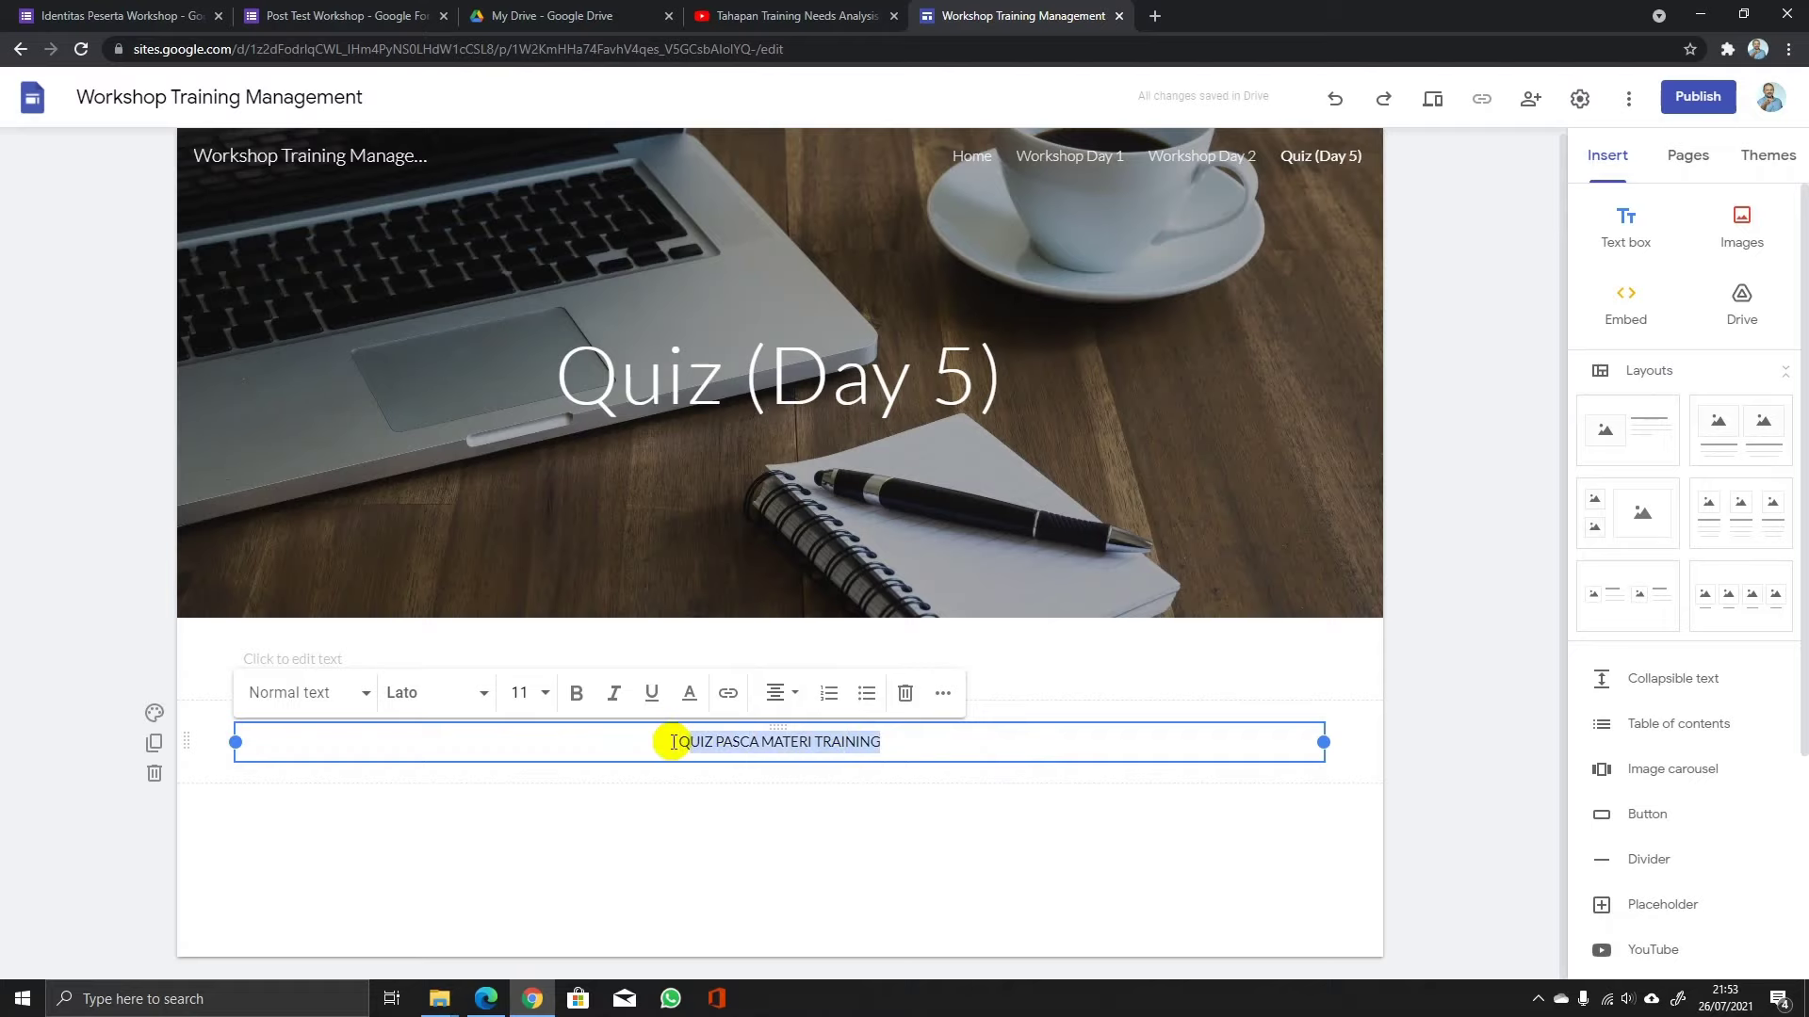
pyautogui.click(546, 694)
pyautogui.click(520, 956)
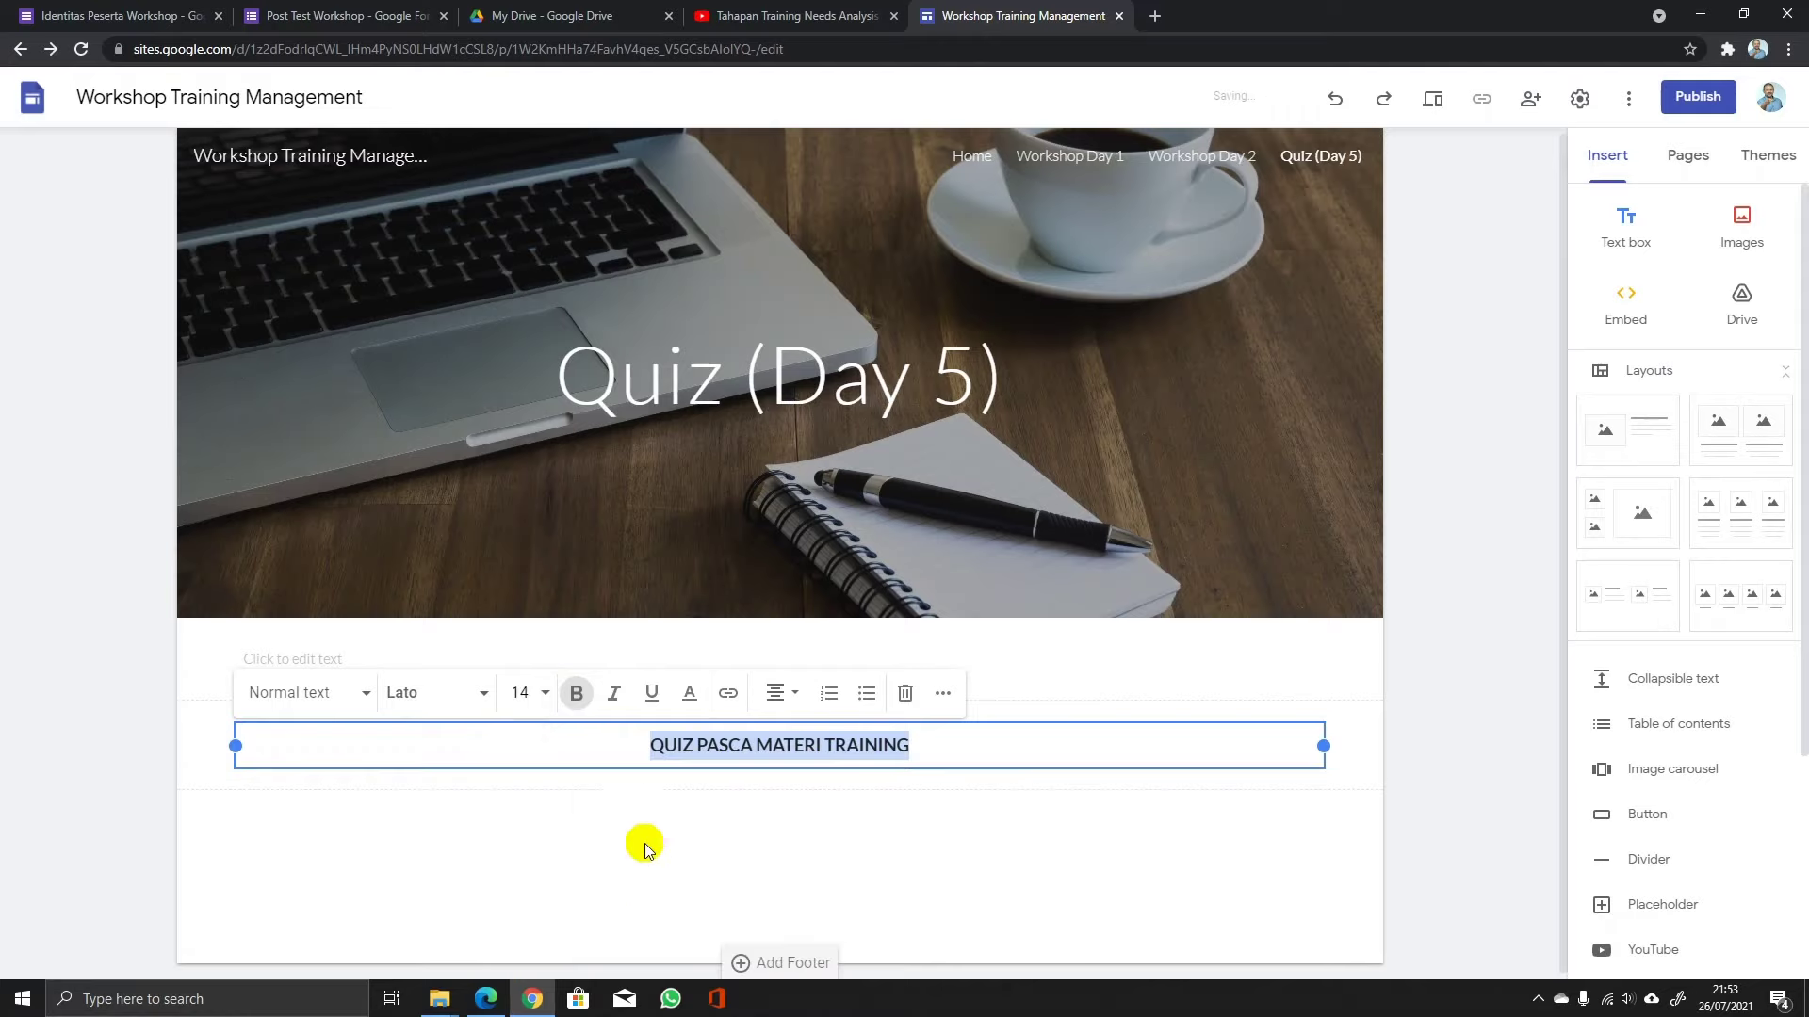
pyautogui.click(645, 846)
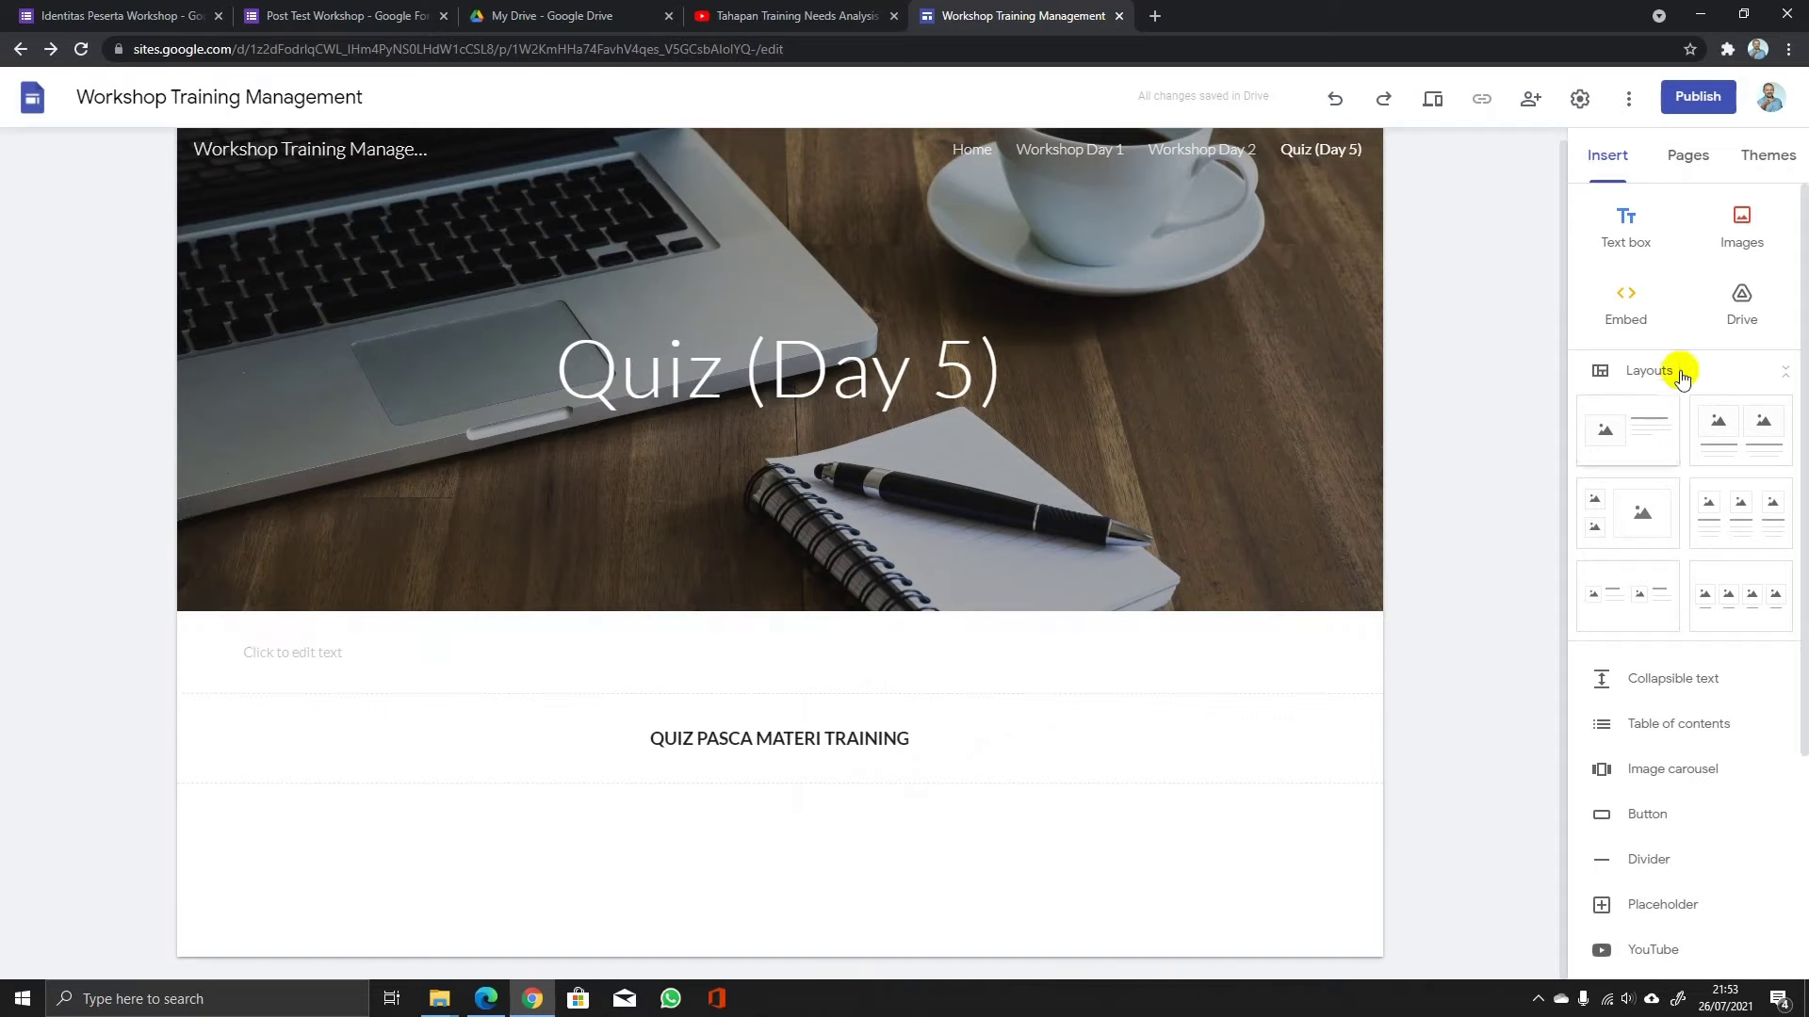
# Insert the "Post Test Workshop" Google Form beneath the "QUIZ PASCA MATERI TRAINING" heading.
pyautogui.click(1742, 306)
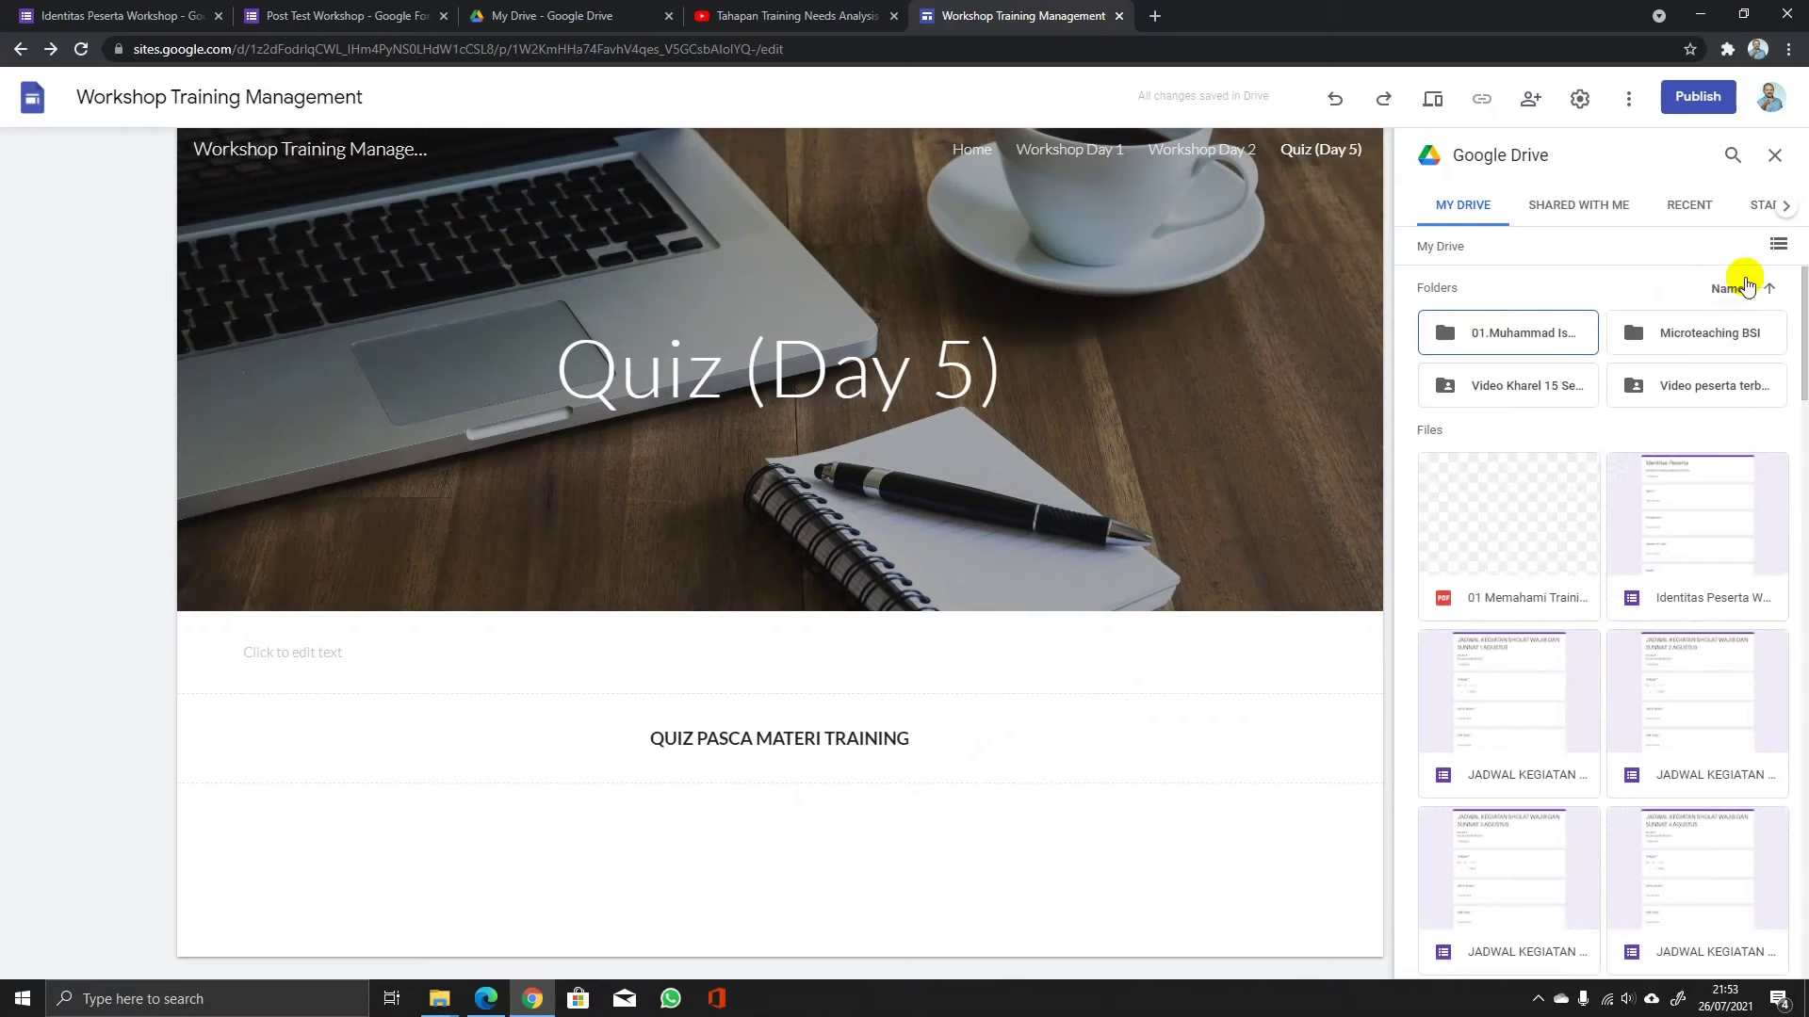
pyautogui.click(1772, 162)
pyautogui.scroll(-3, 1642, 525)
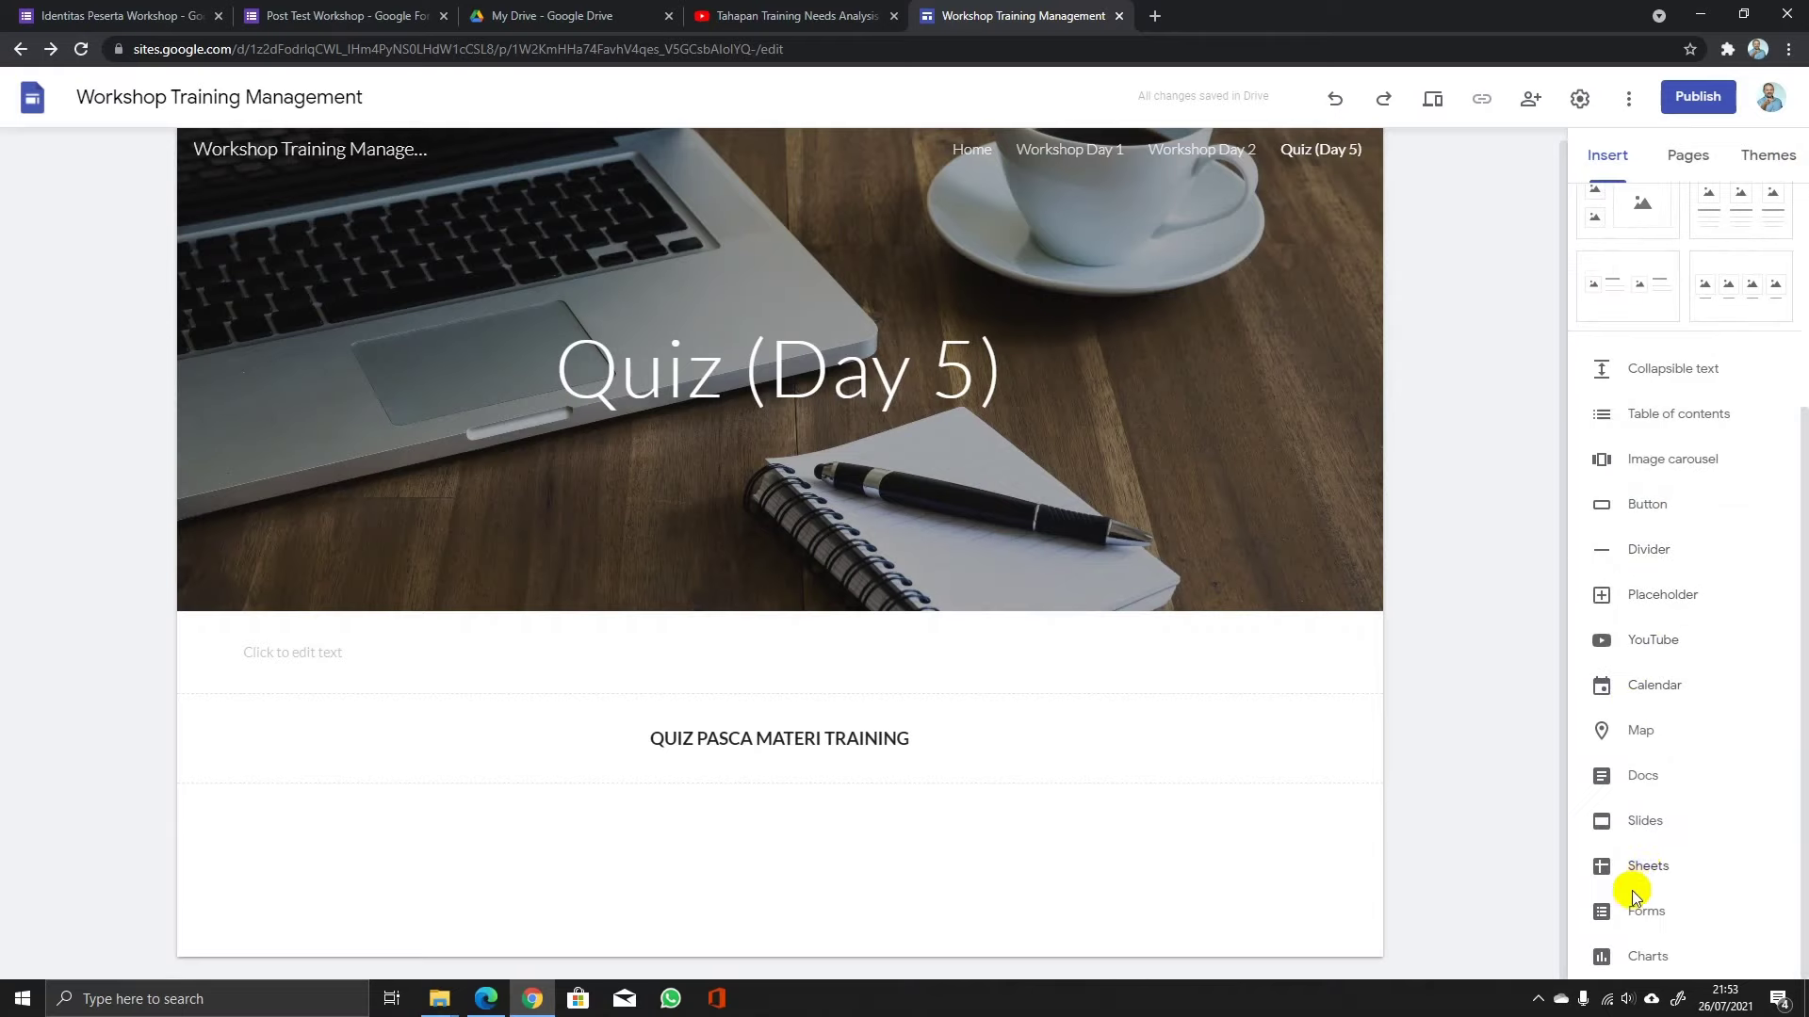
pyautogui.click(1640, 913)
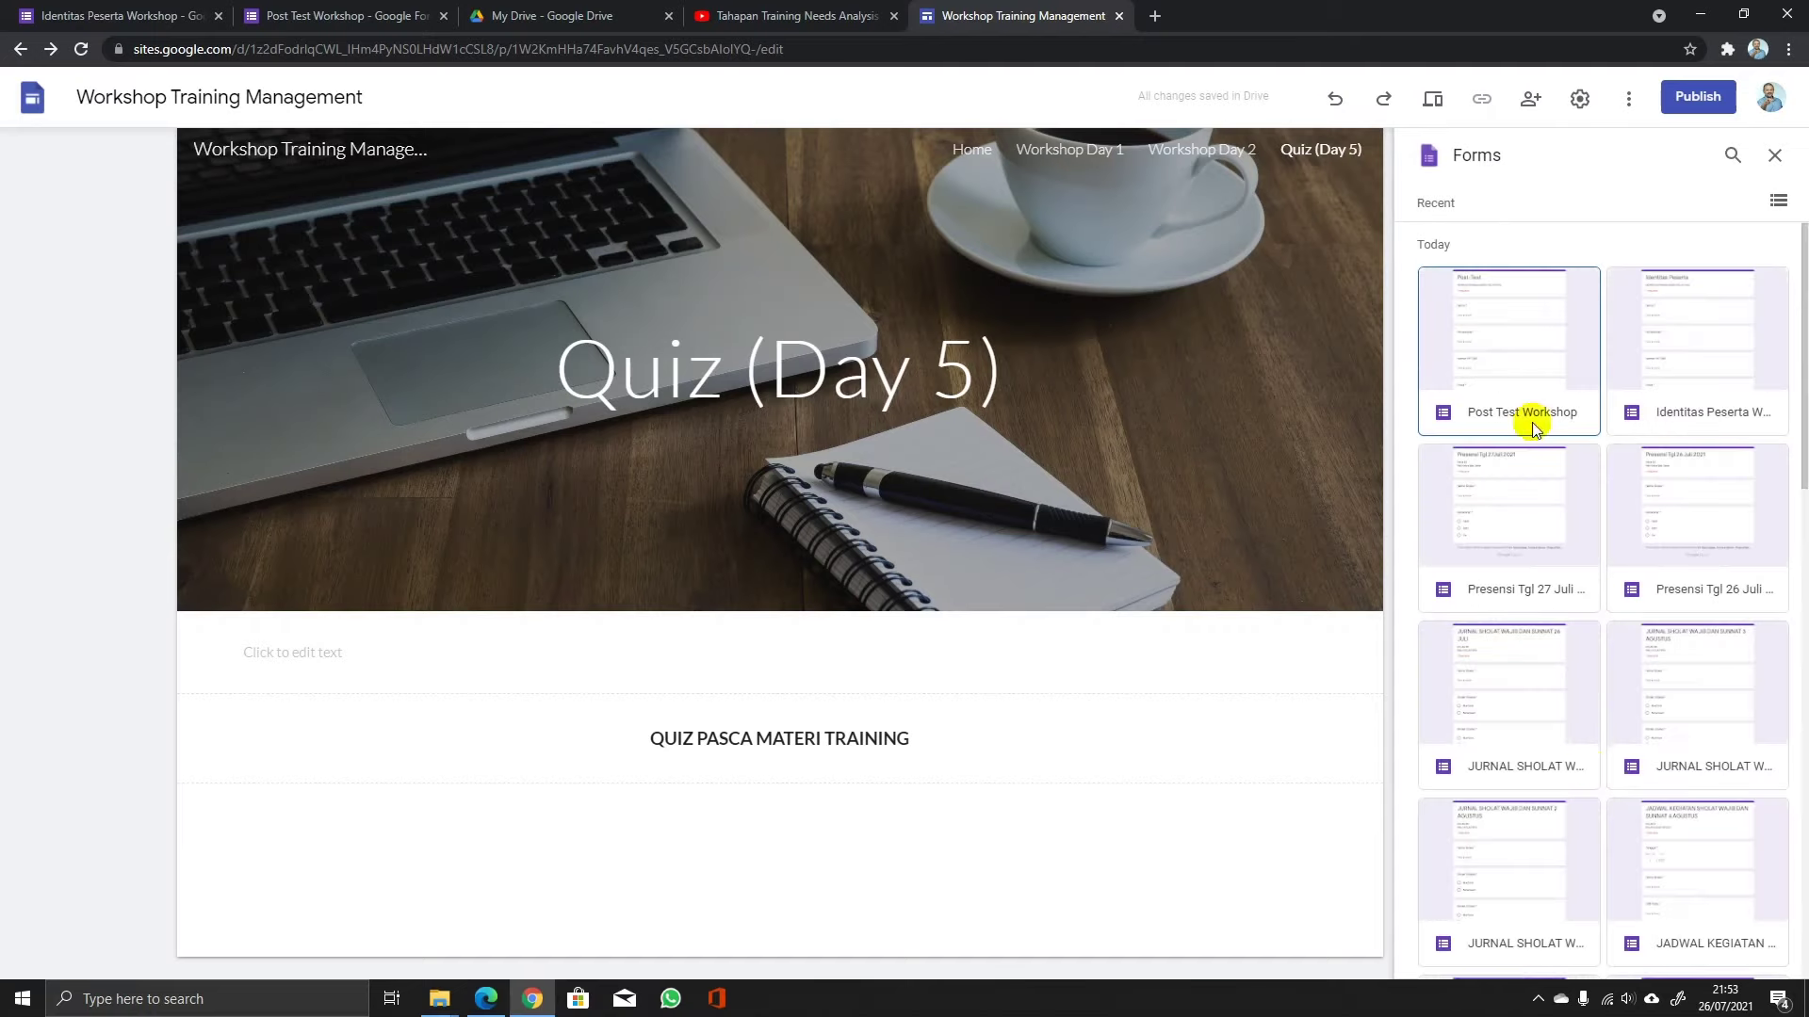
pyautogui.click(1535, 367)
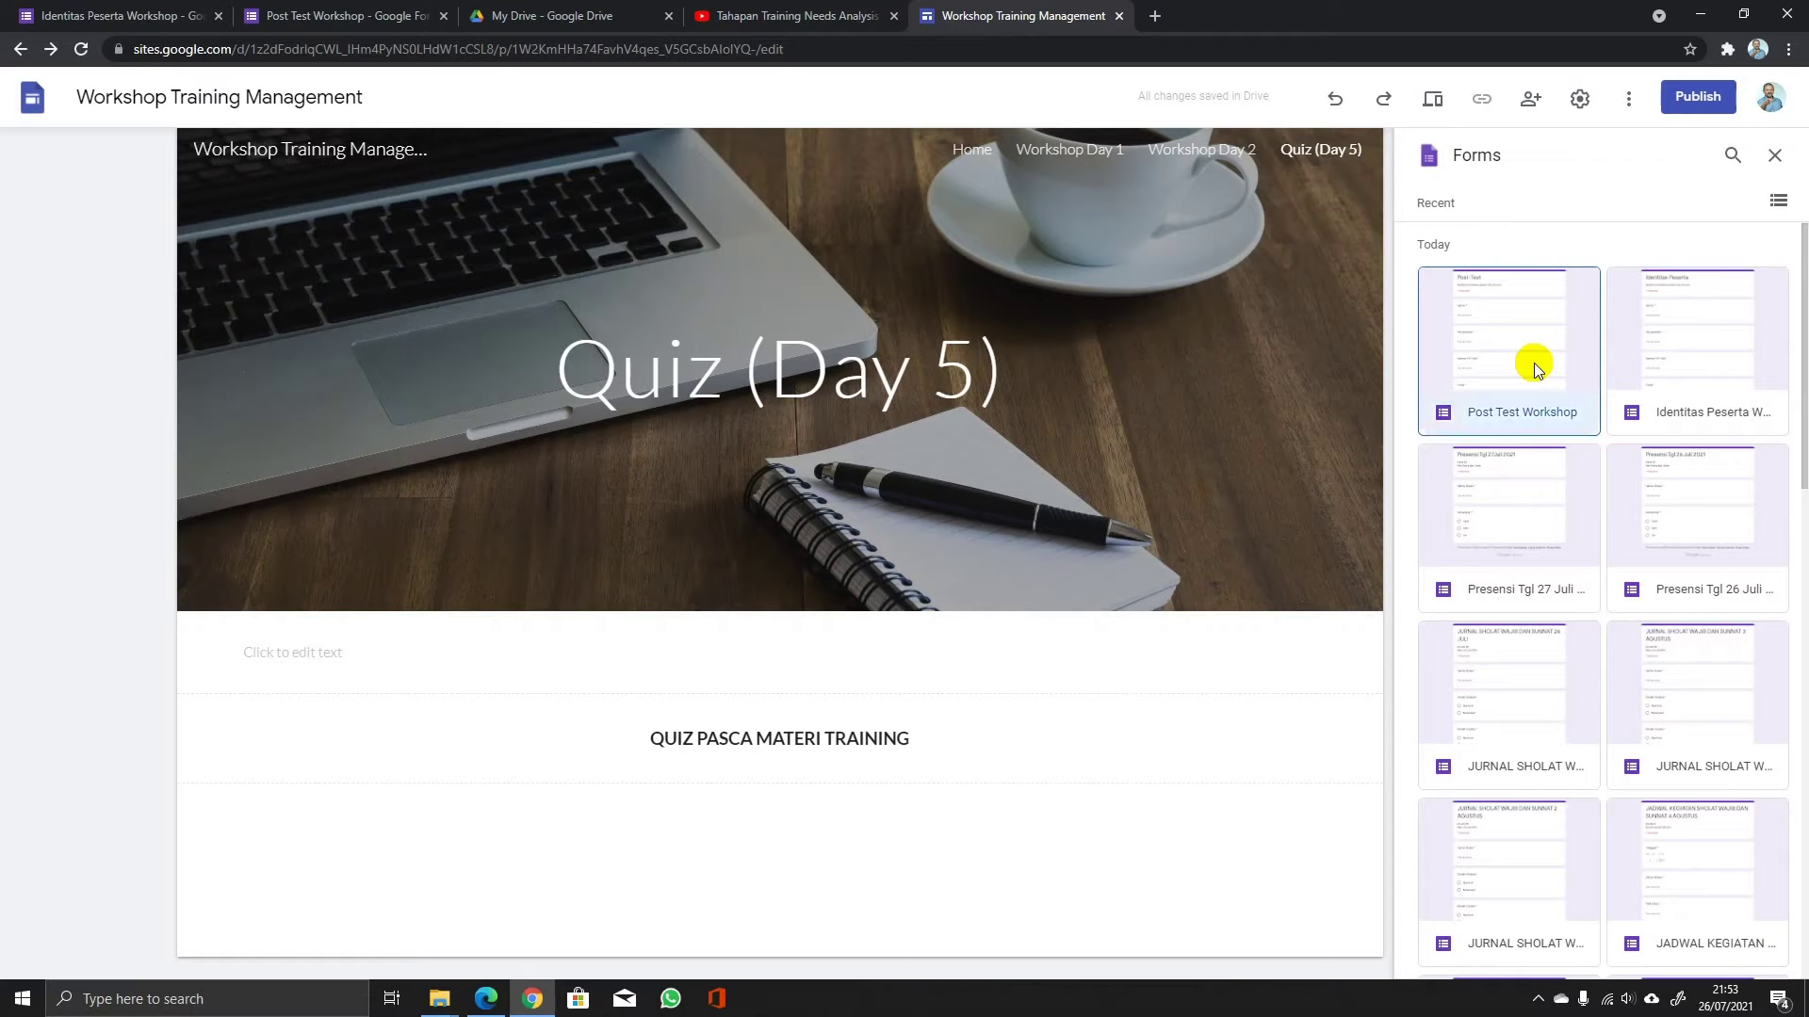
pyautogui.click(1758, 958)
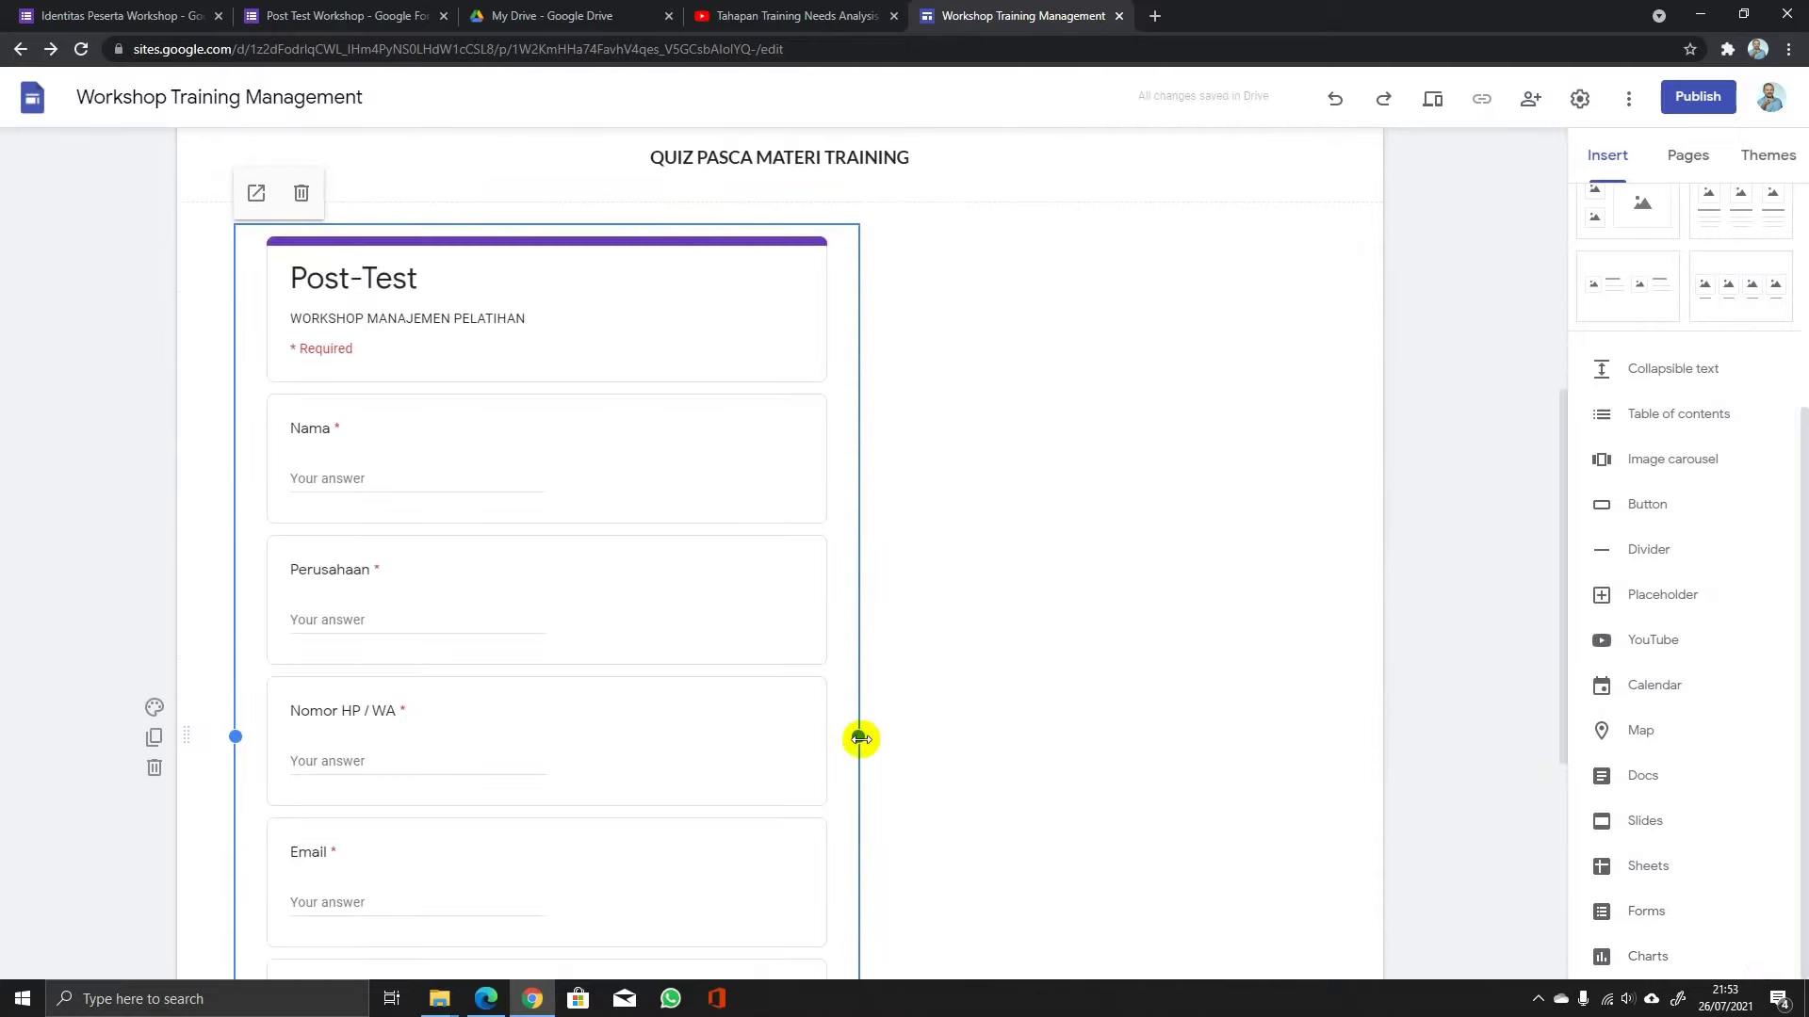
# Widen the embedded Post-Test form to the full content width and check its questions down to the Submit button.
pyautogui.moveTo(858, 735); pyautogui.dragTo(1324, 775)
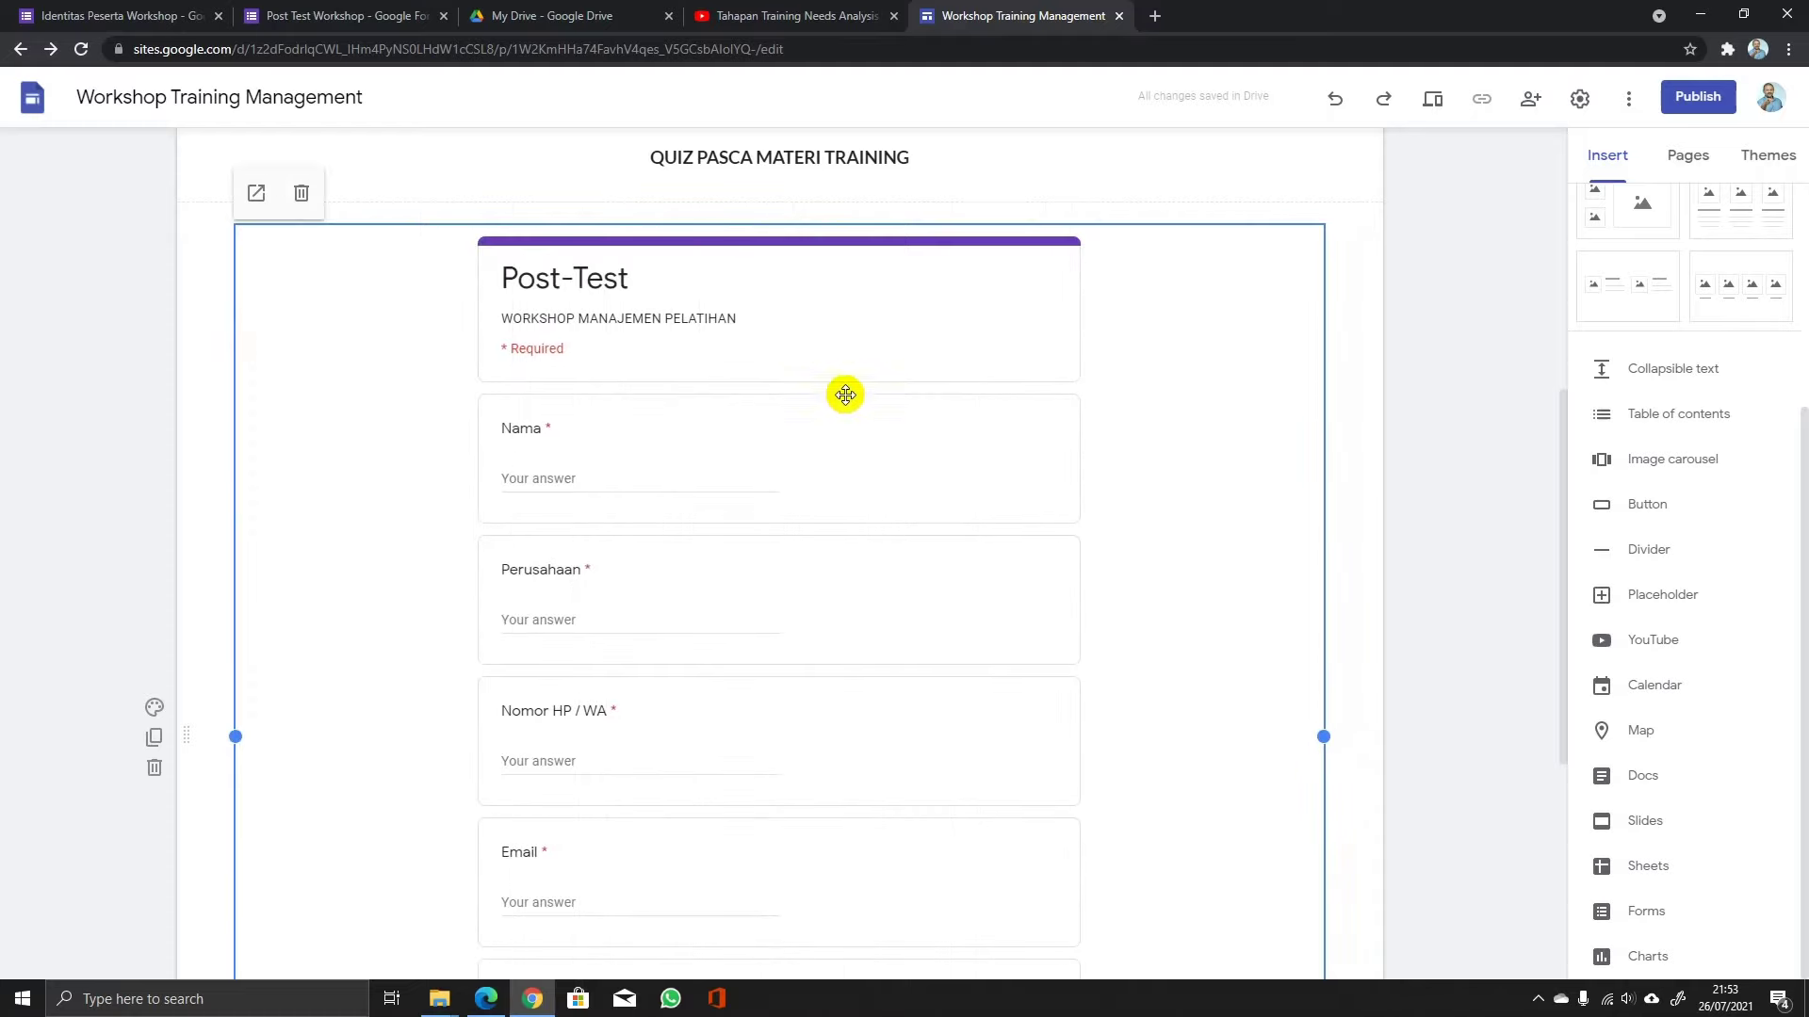
pyautogui.scroll(-2, 870, 432)
pyautogui.scroll(-3, 874, 436)
pyautogui.scroll(4, 873, 432)
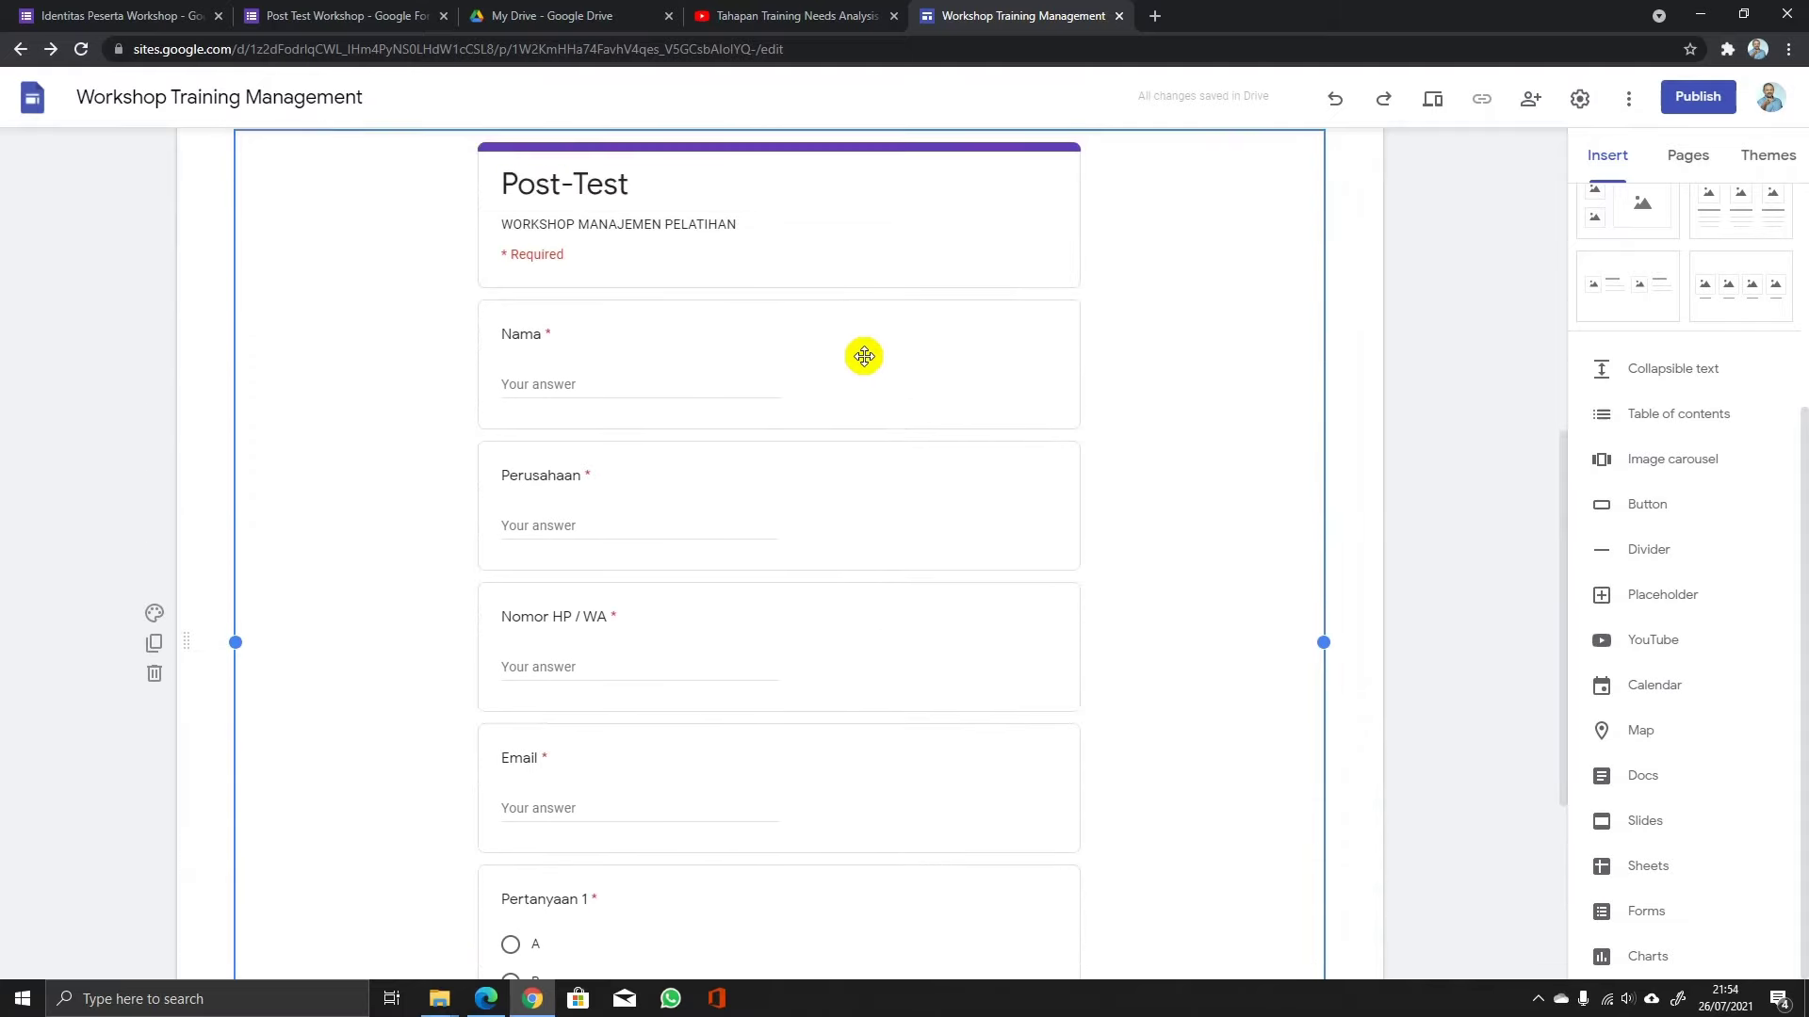
pyautogui.scroll(-2, 852, 419)
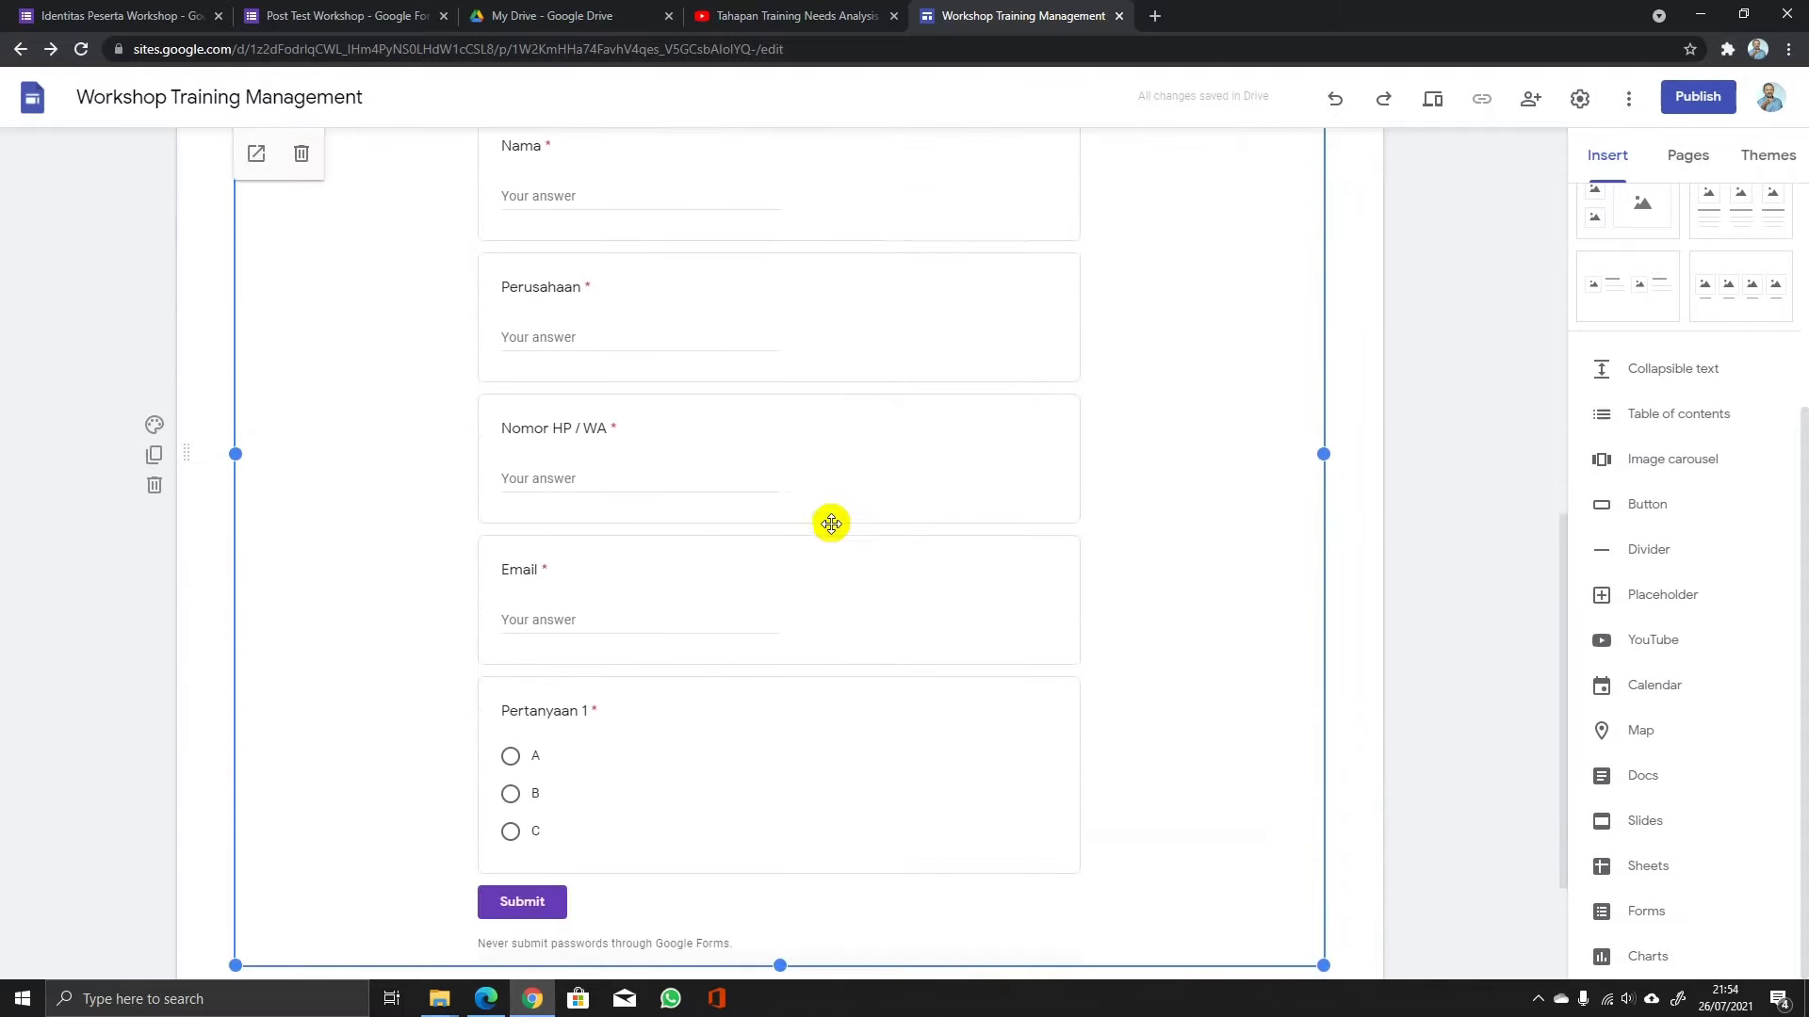
pyautogui.scroll(-1, 815, 590)
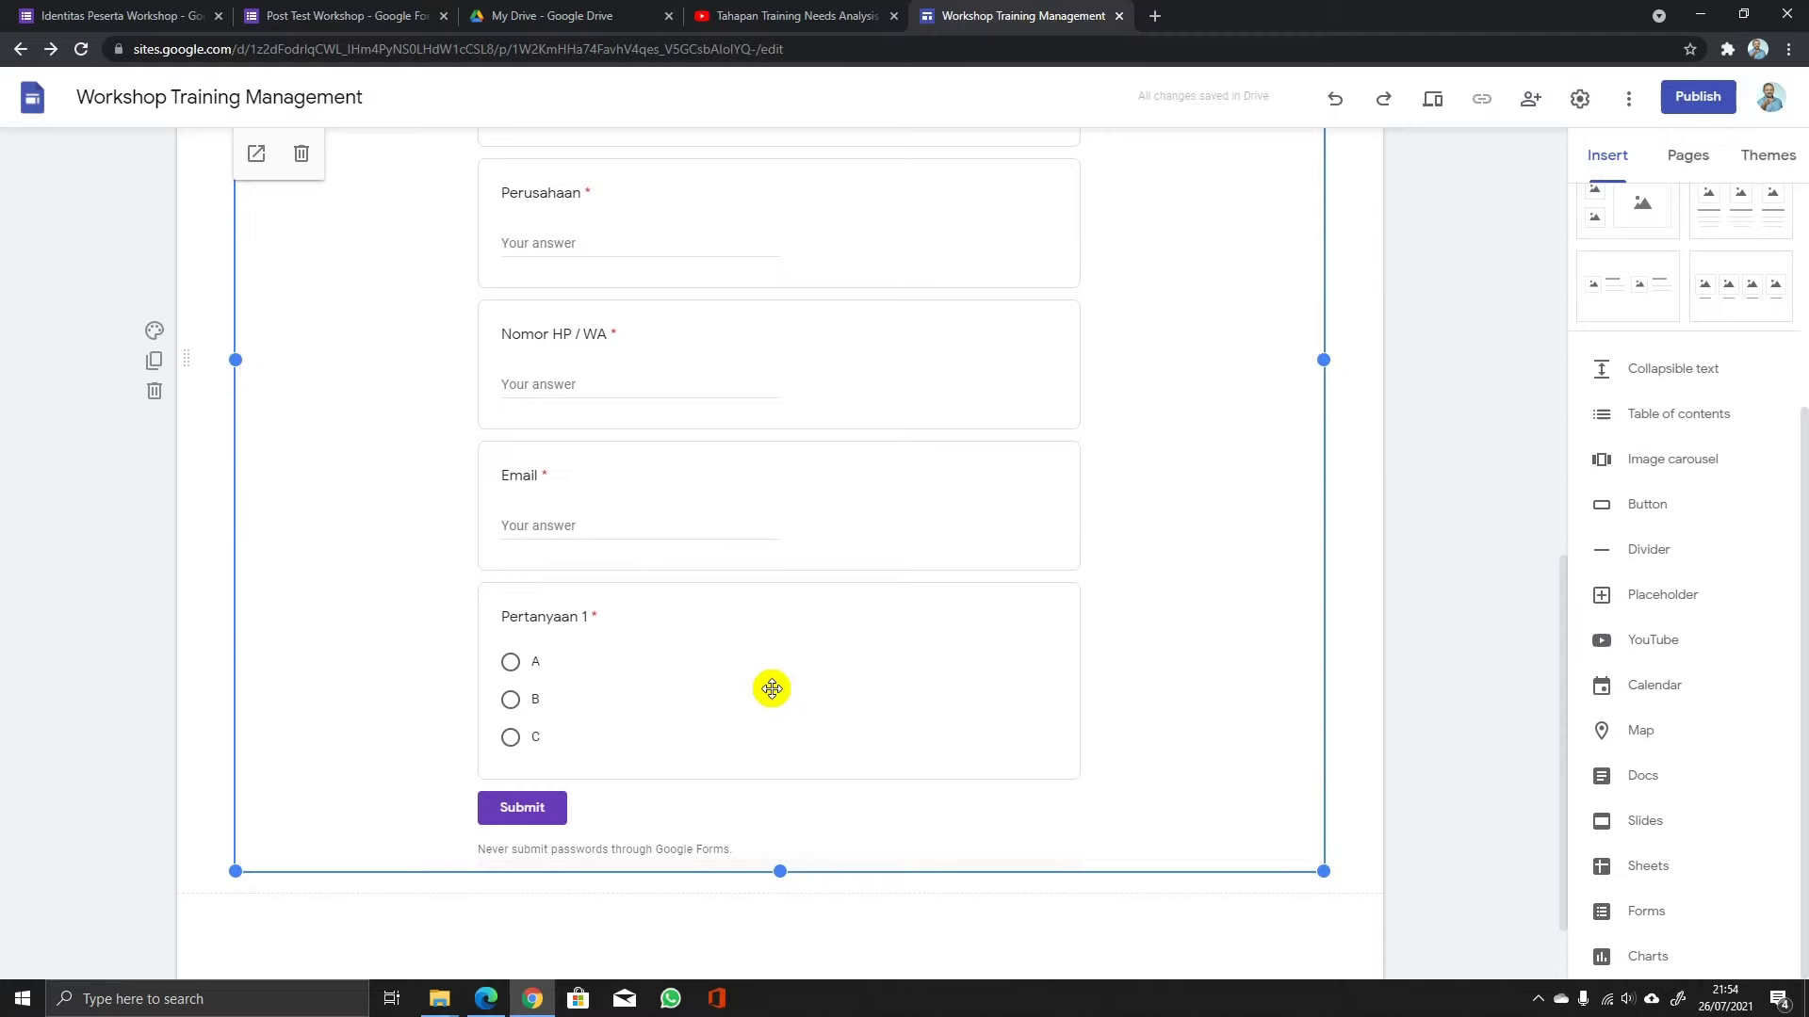
pyautogui.scroll(1, 771, 688)
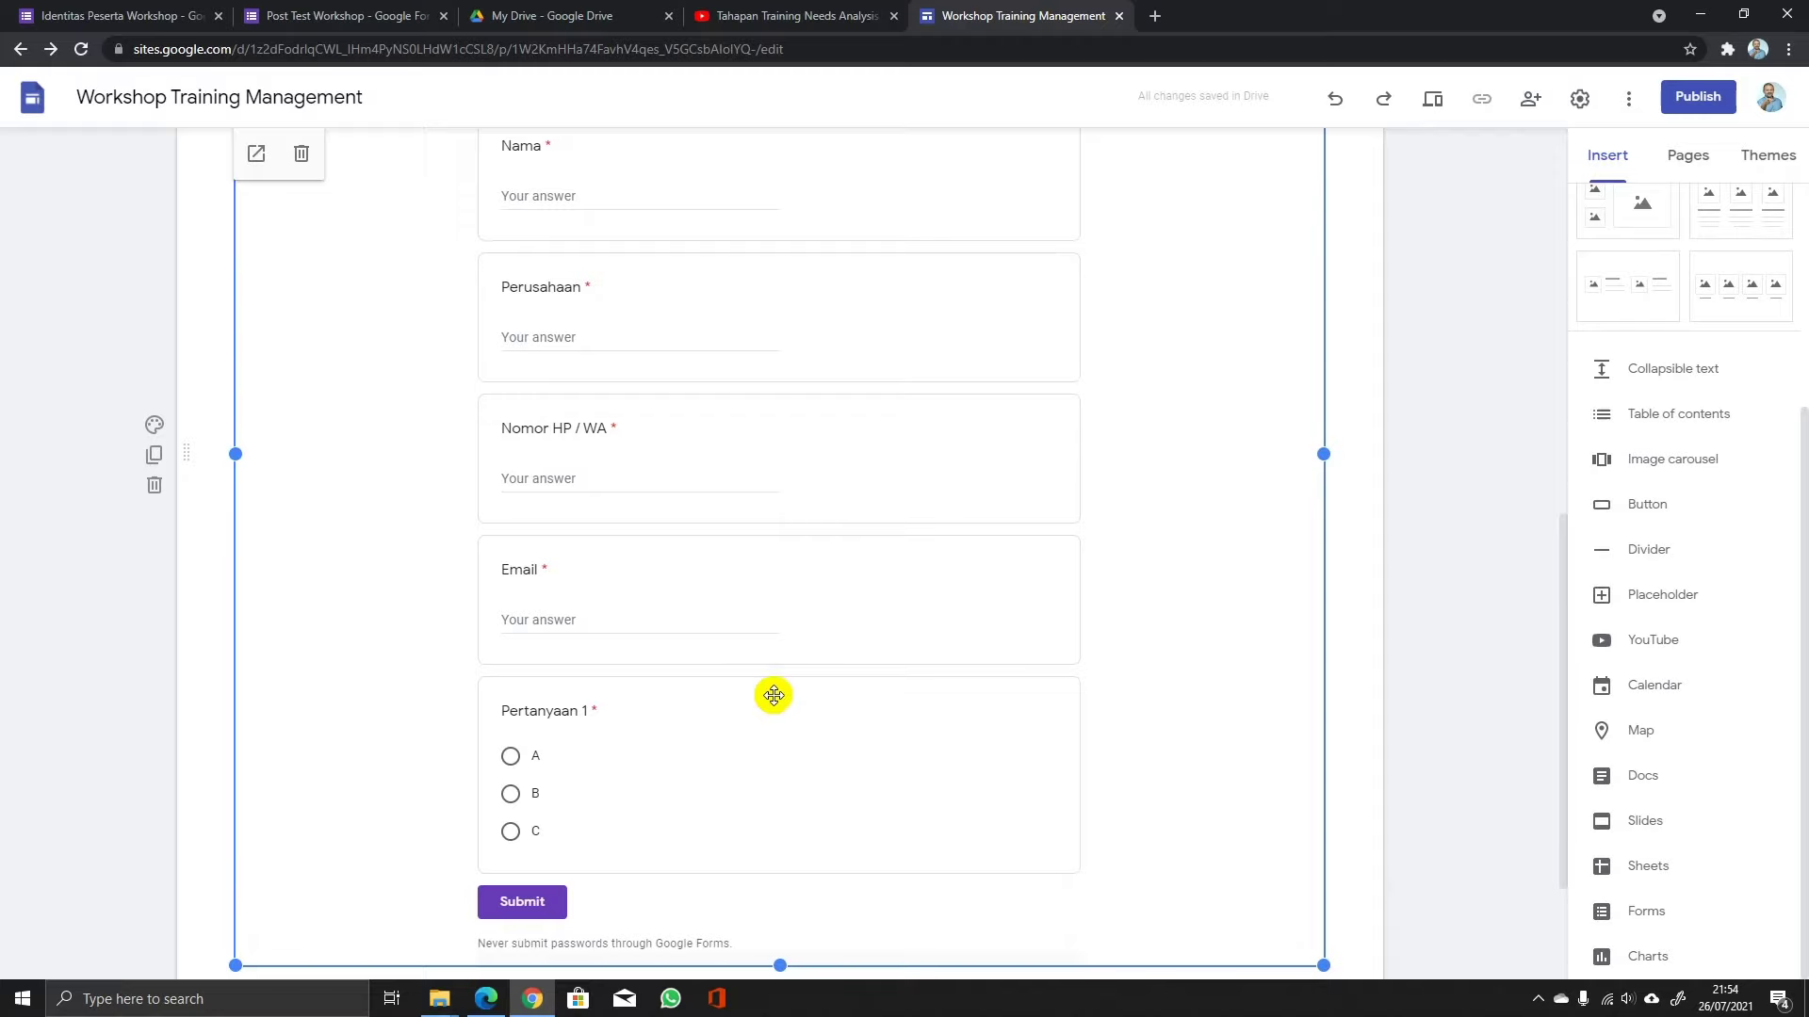
# Review the Quiz (Day 5) page in the editor and in preview, down to the Post-Test form's Submit button.
pyautogui.scroll(5, 816, 713)
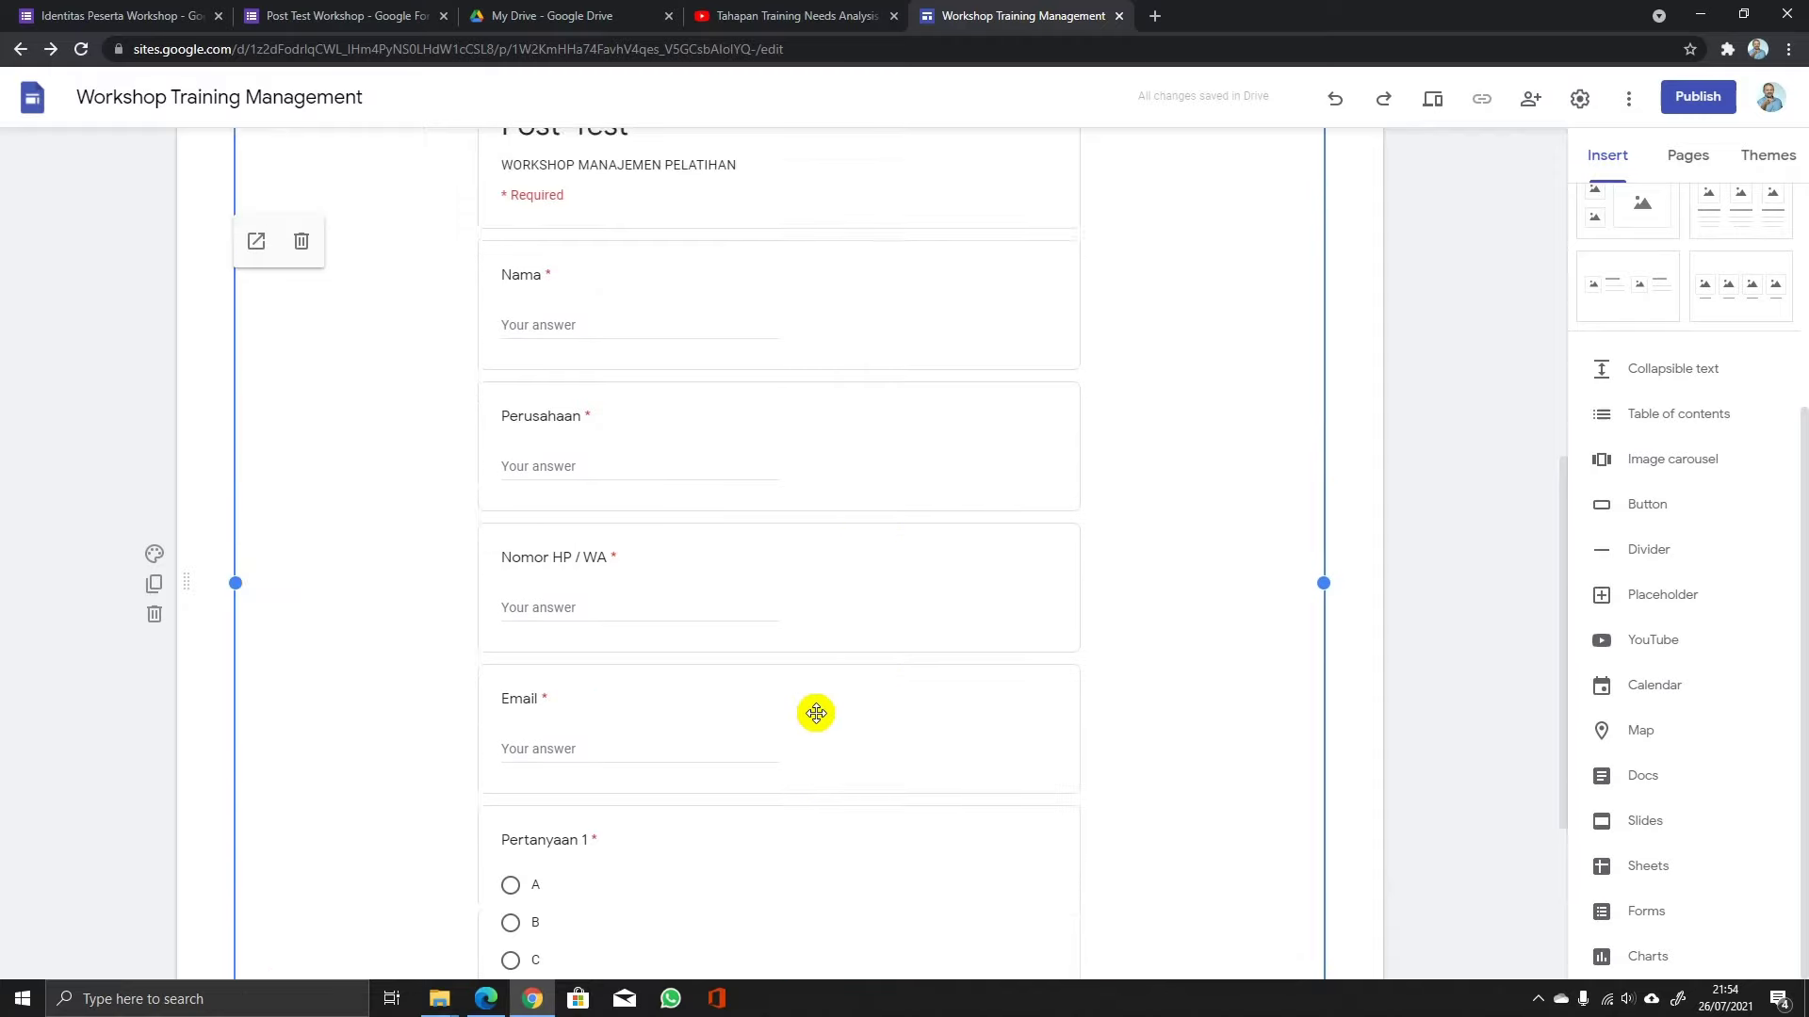
pyautogui.scroll(2, 816, 713)
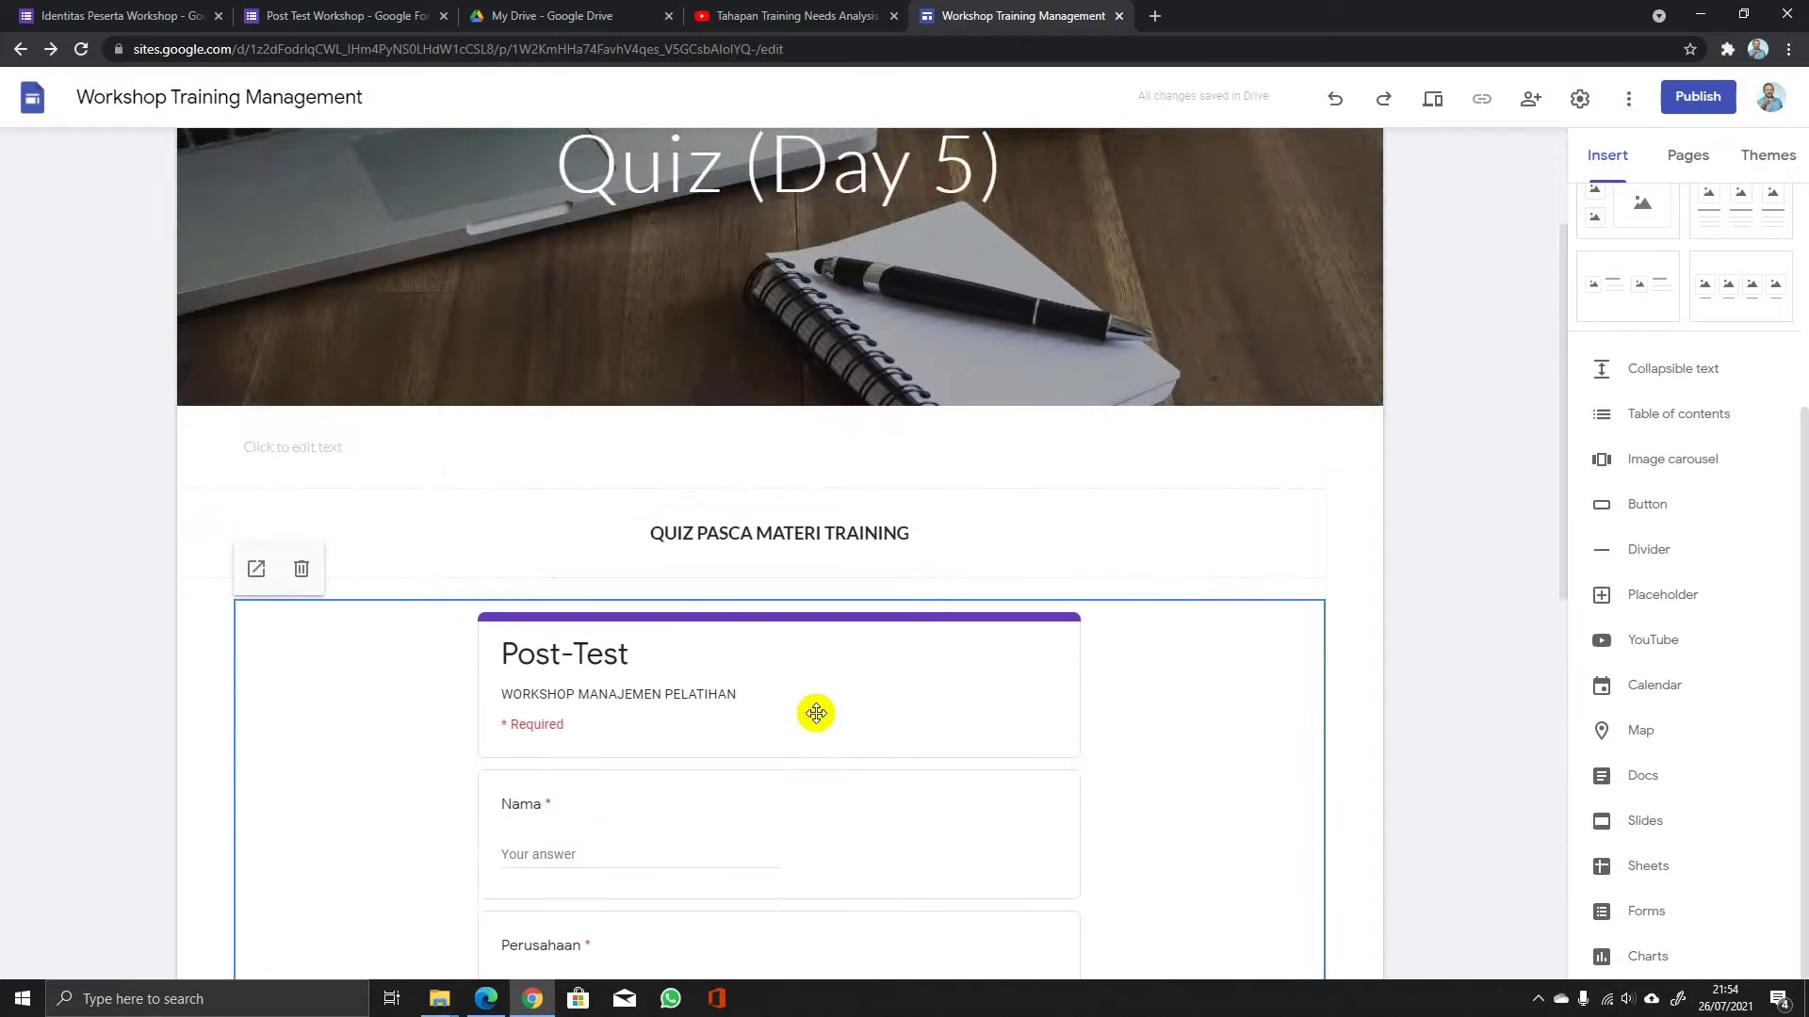
pyautogui.scroll(-9, 816, 714)
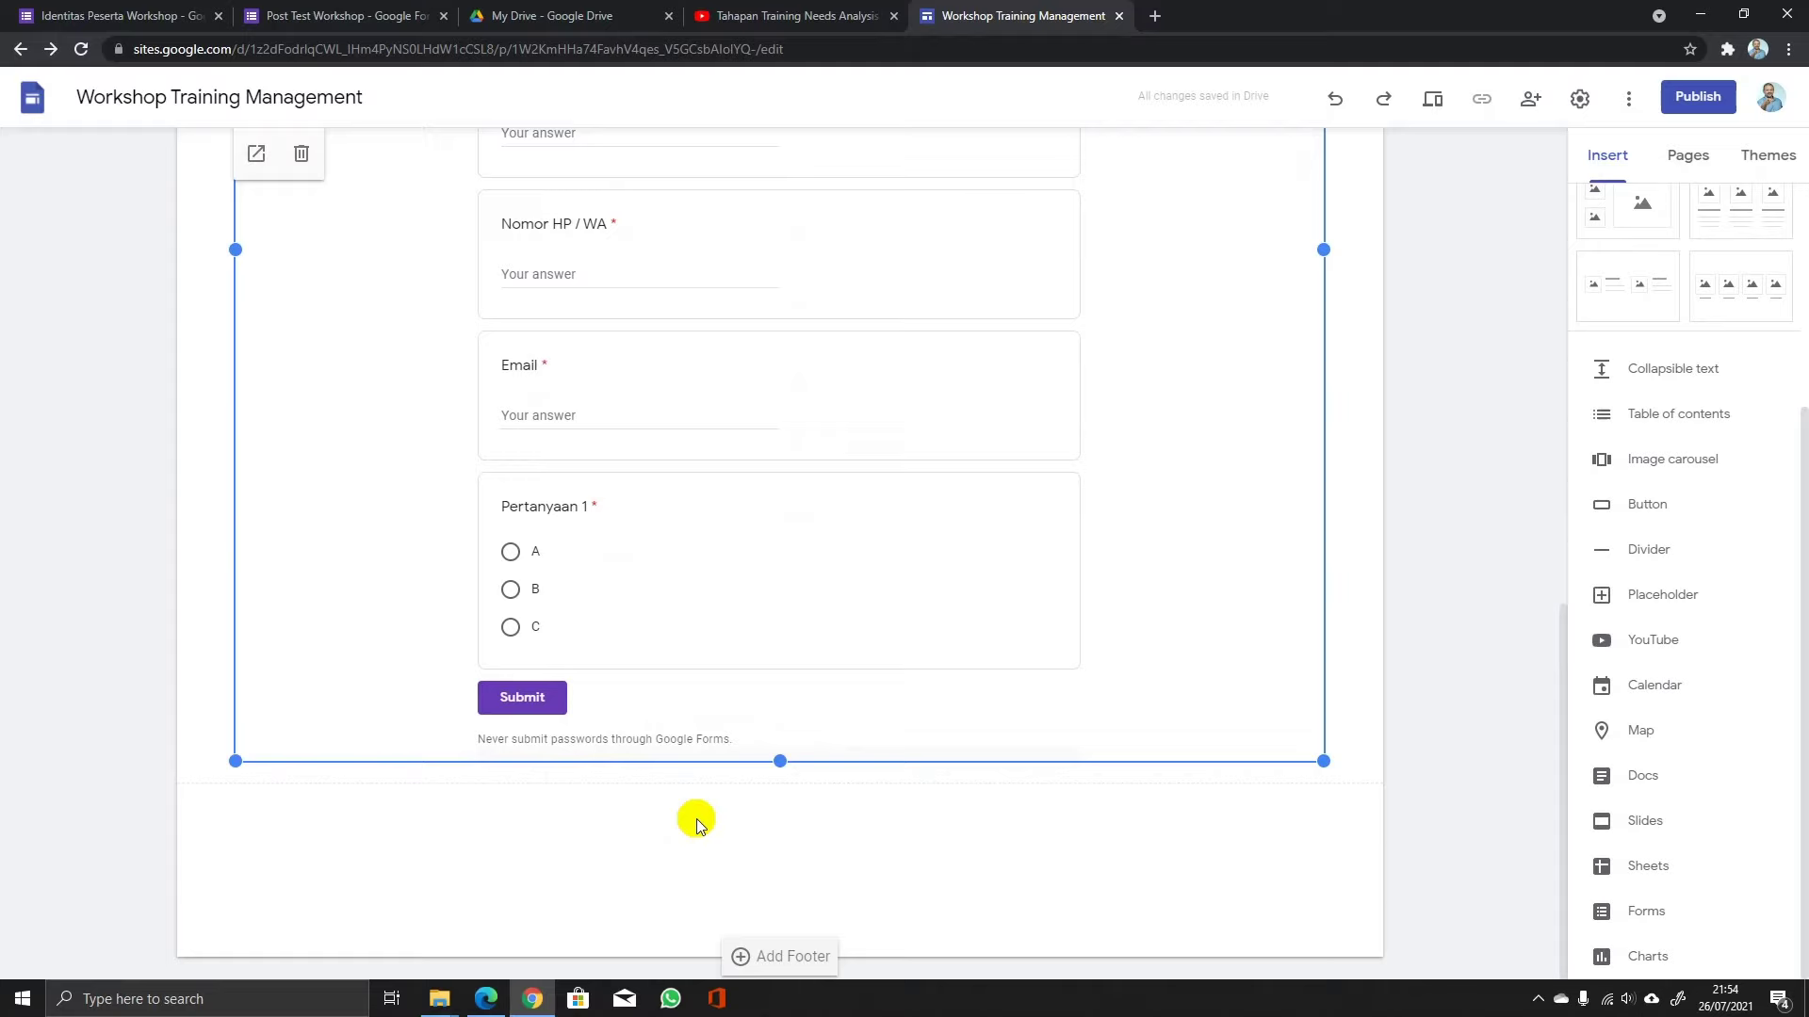
pyautogui.click(695, 849)
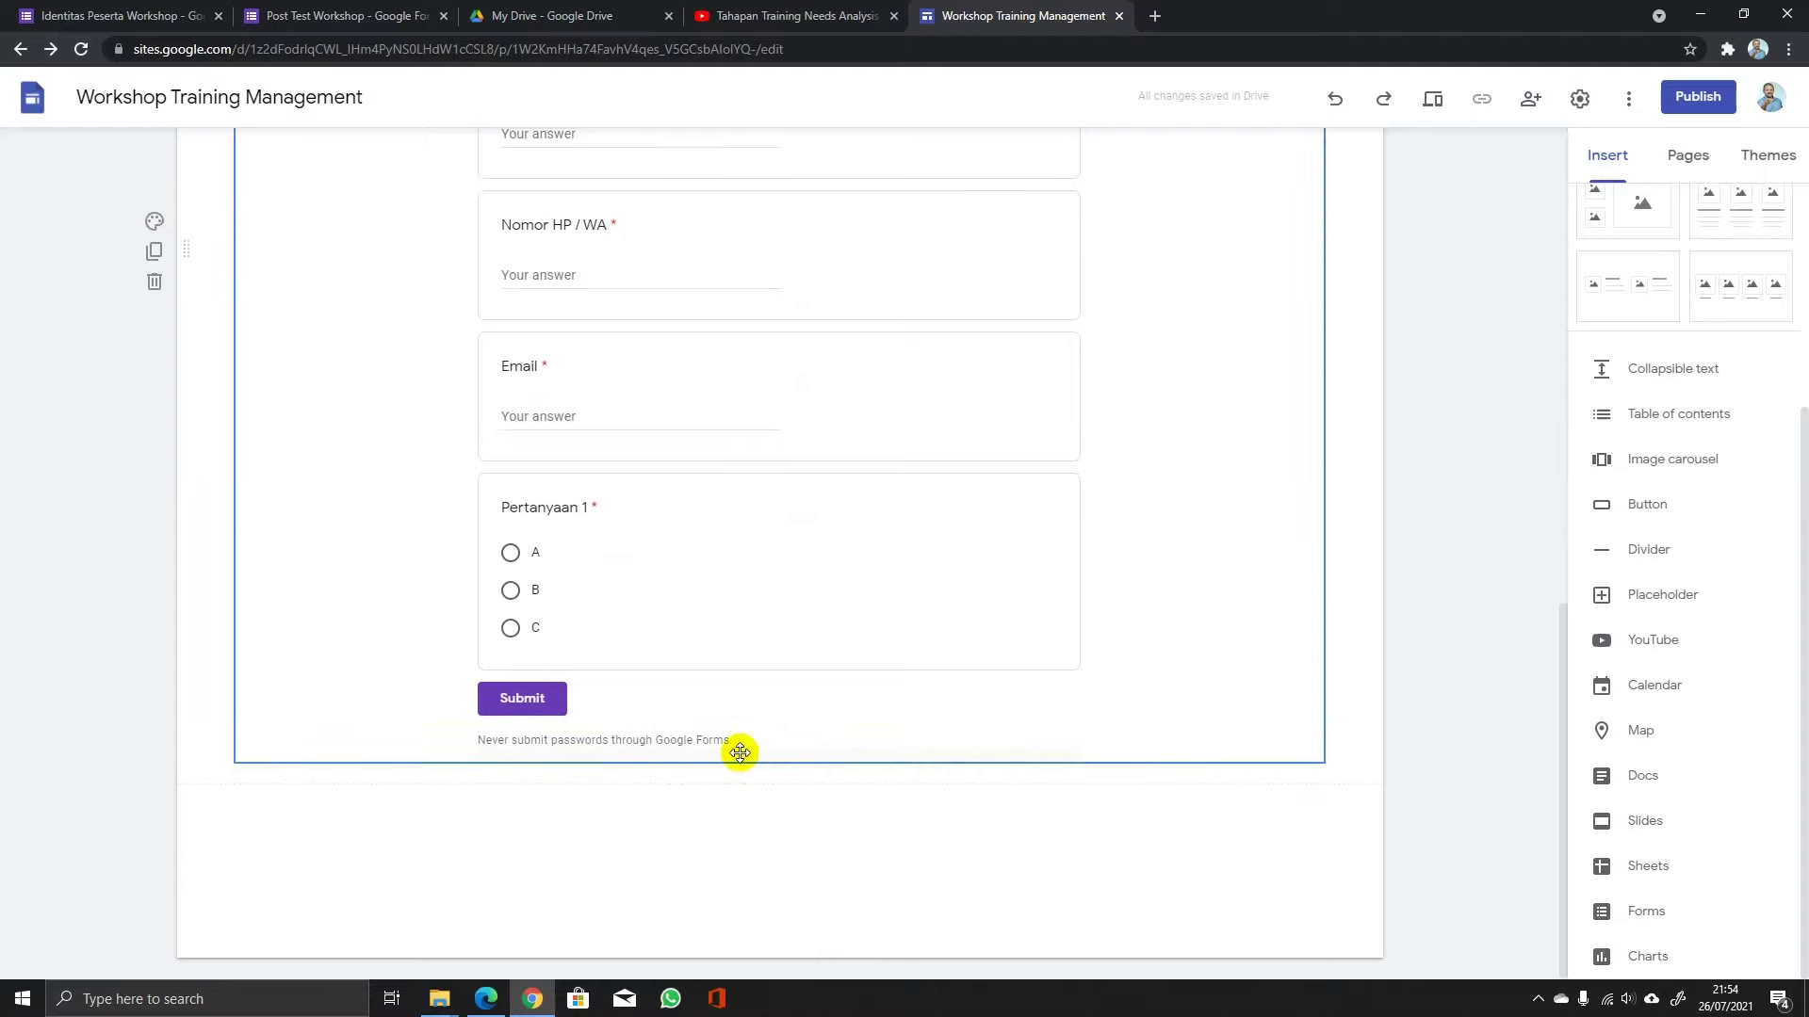
pyautogui.scroll(7, 740, 752)
pyautogui.scroll(2, 740, 751)
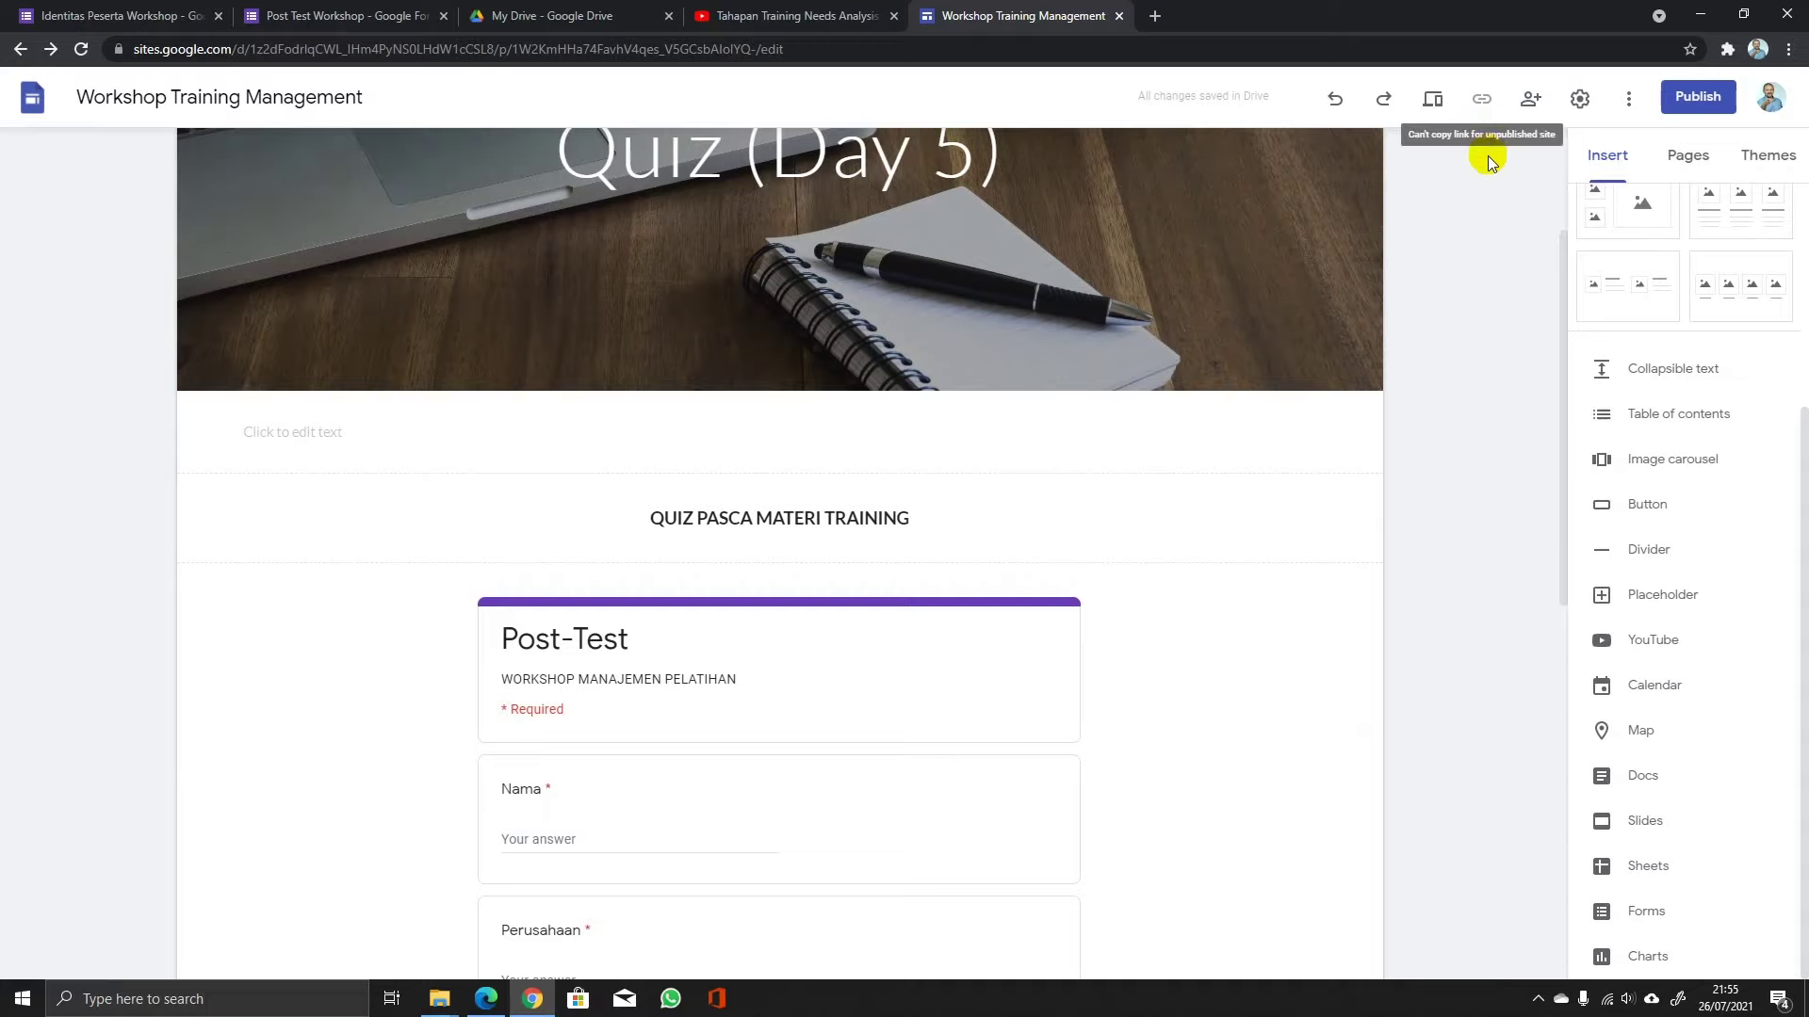
pyautogui.click(1435, 106)
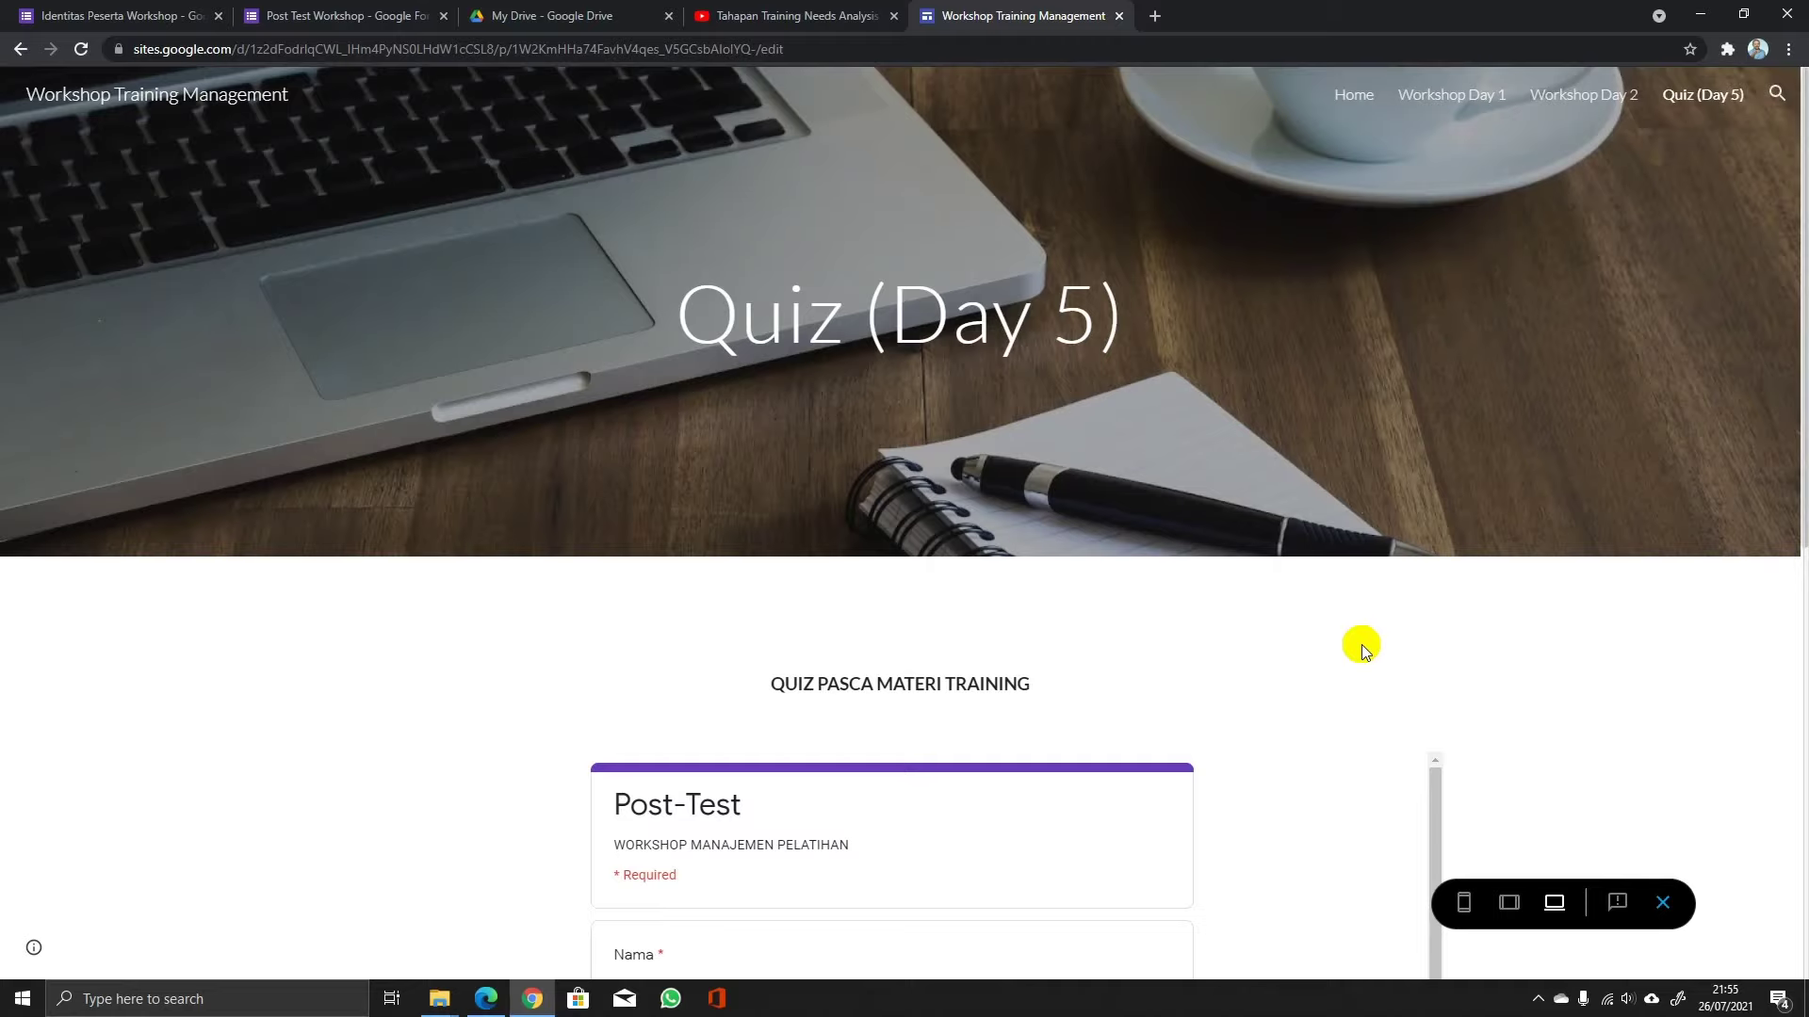
pyautogui.scroll(-7, 1360, 644)
pyautogui.scroll(-3, 1360, 636)
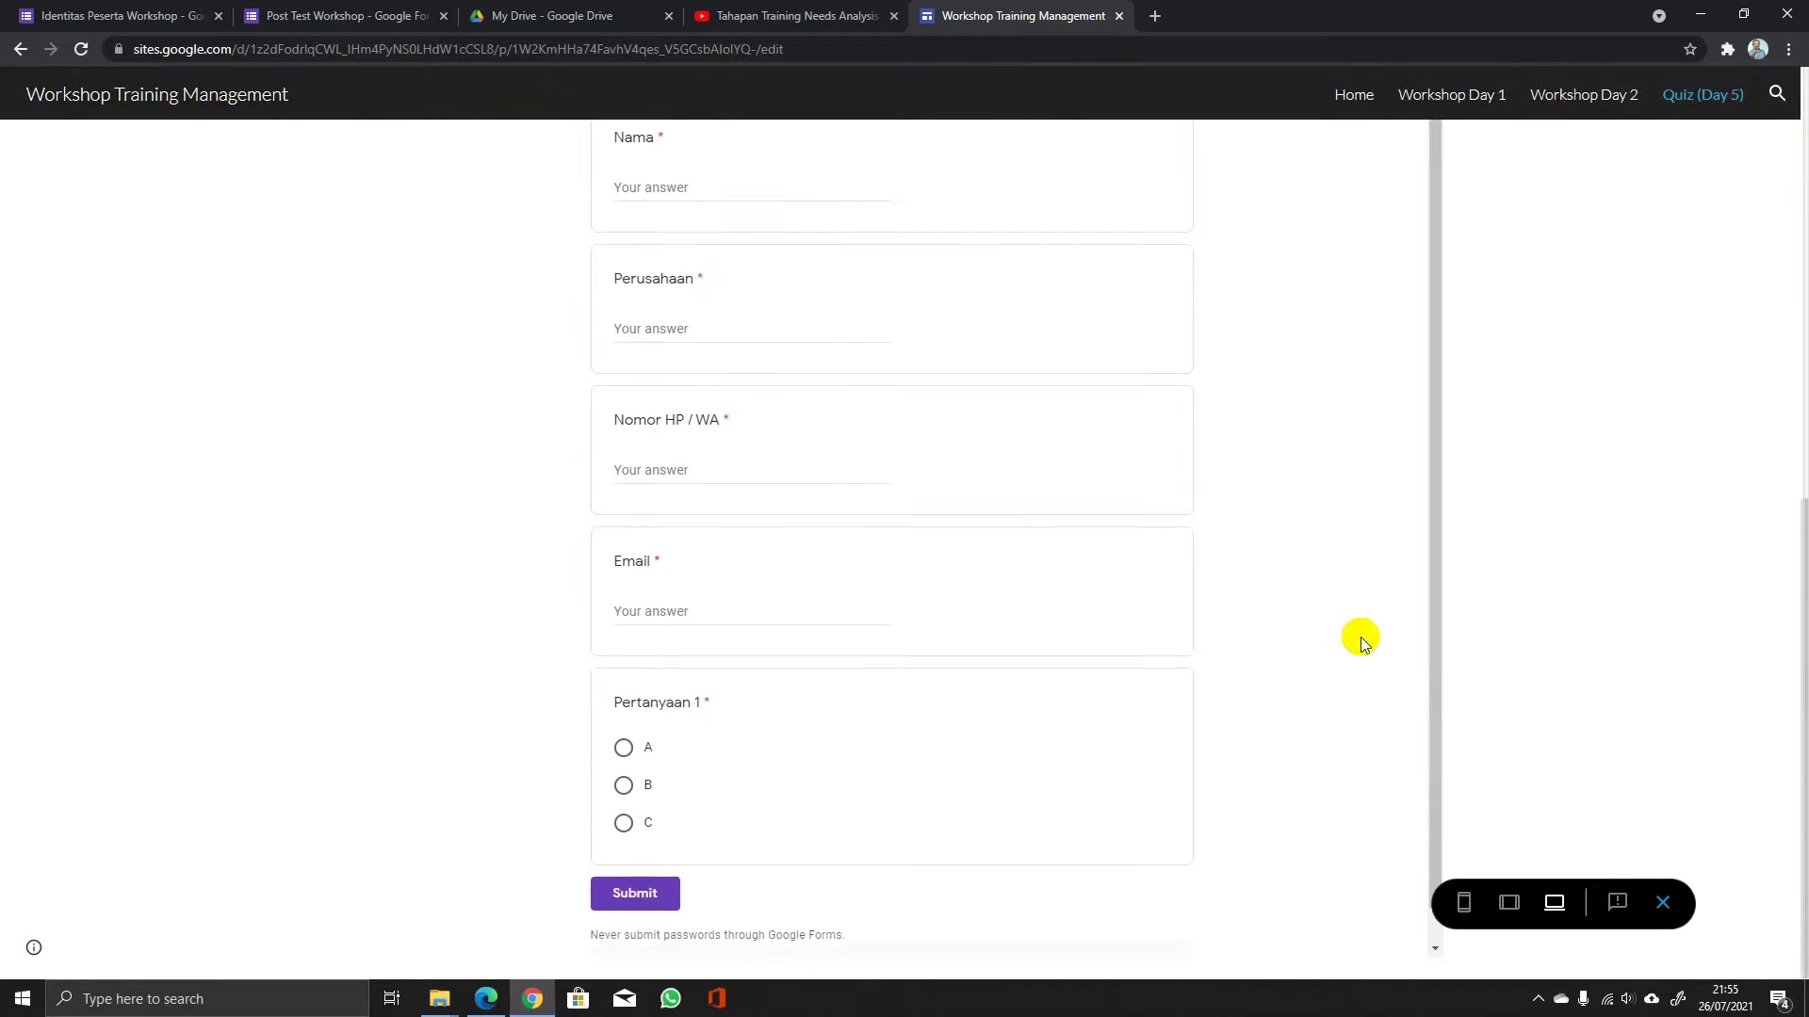
pyautogui.scroll(1, 1360, 637)
pyautogui.scroll(10, 1599, 581)
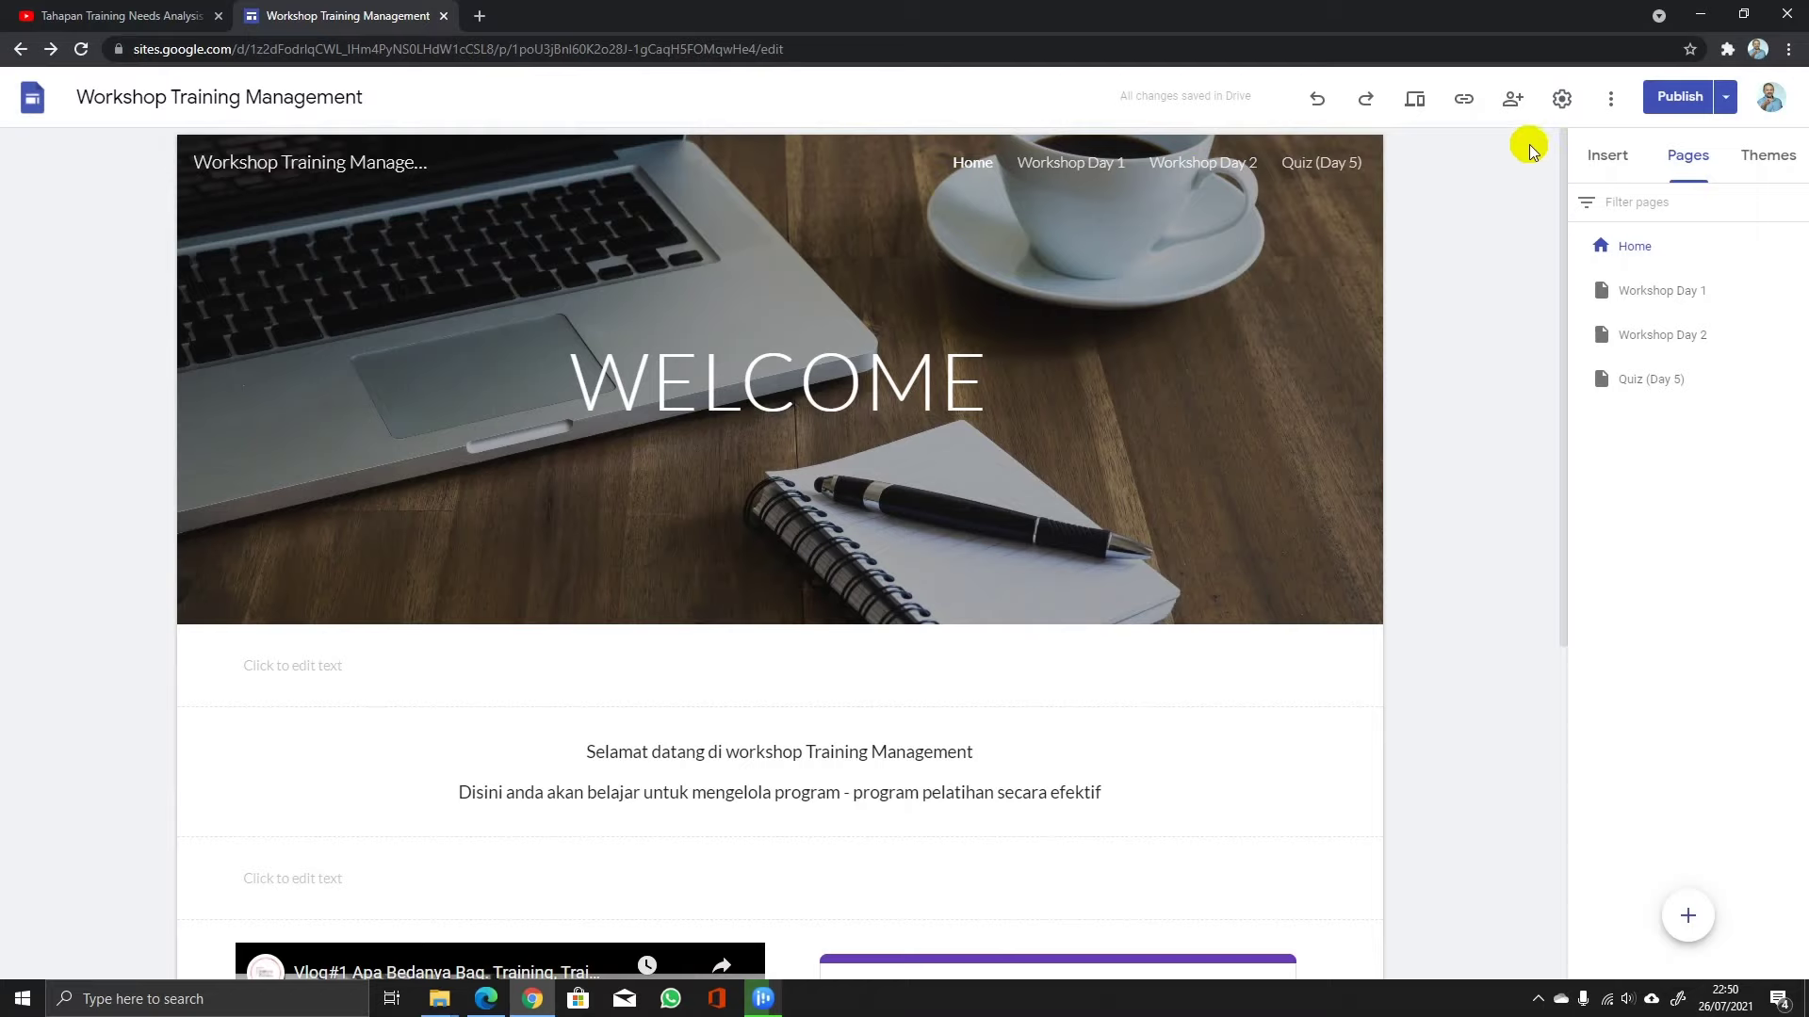
# Set the site's navigation mode to Side and preview the home page with the side menu.
pyautogui.click(1560, 100)
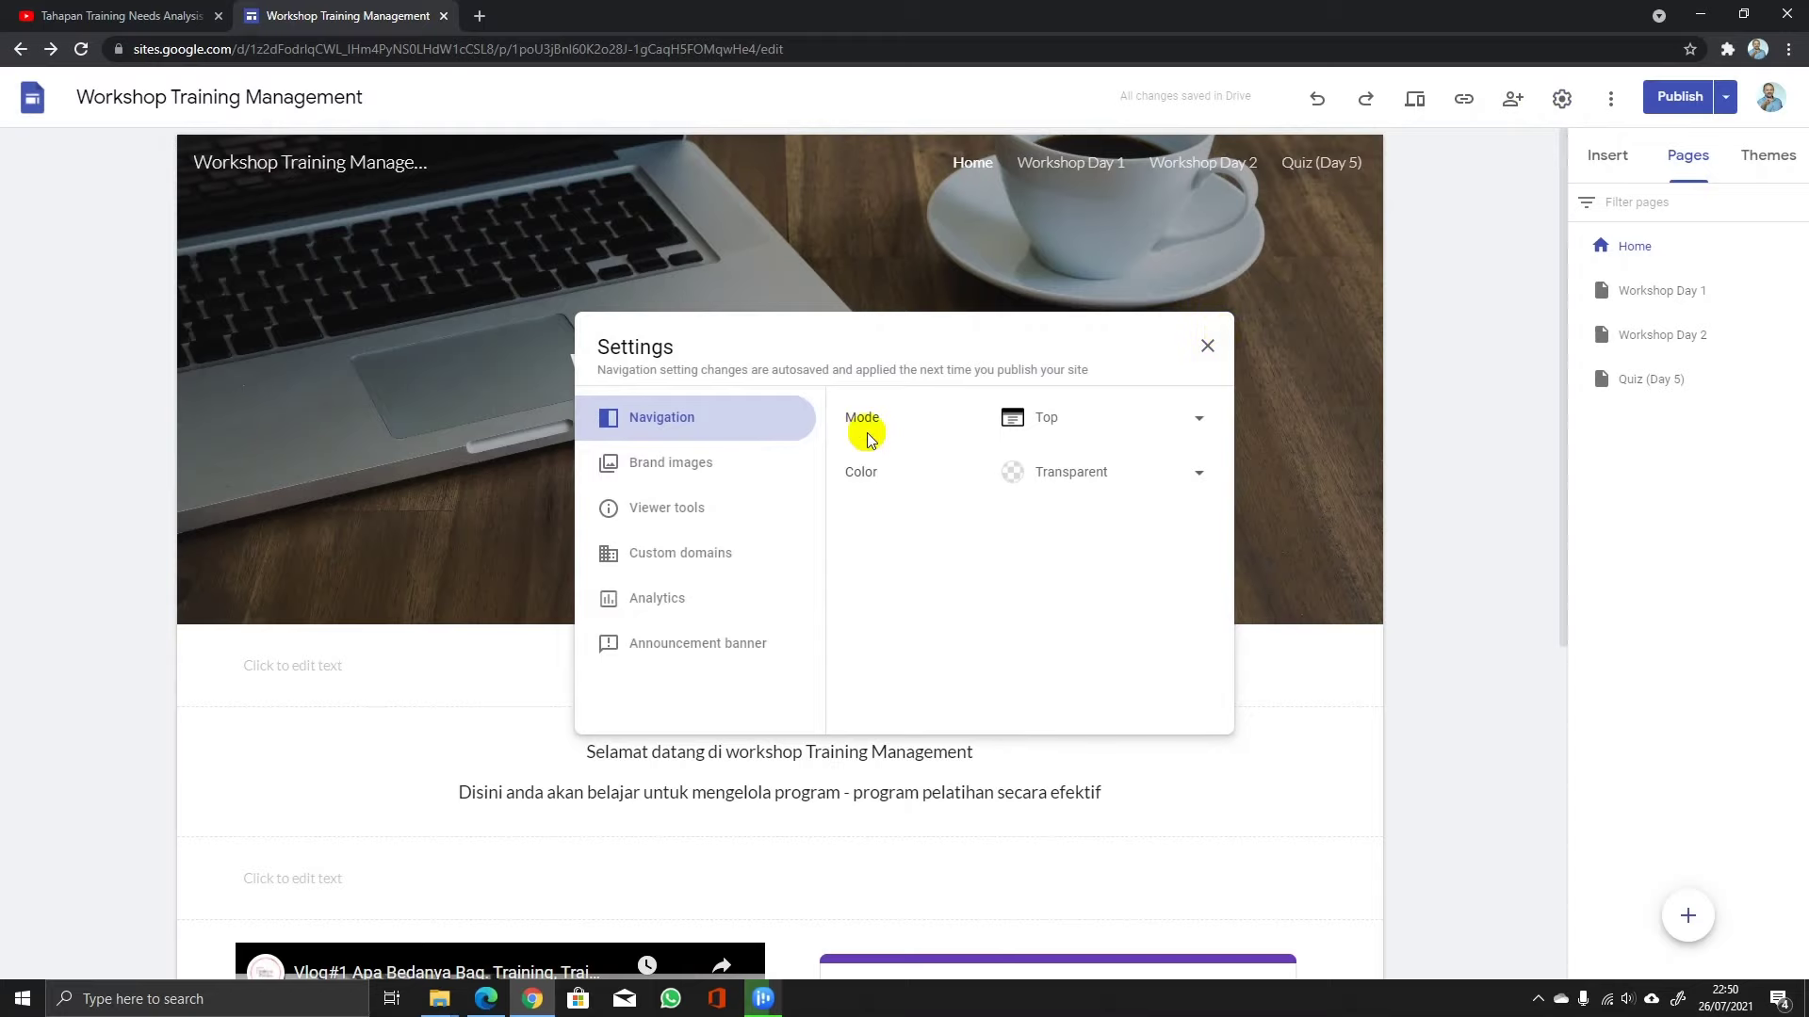
pyautogui.click(1198, 421)
pyautogui.click(1067, 468)
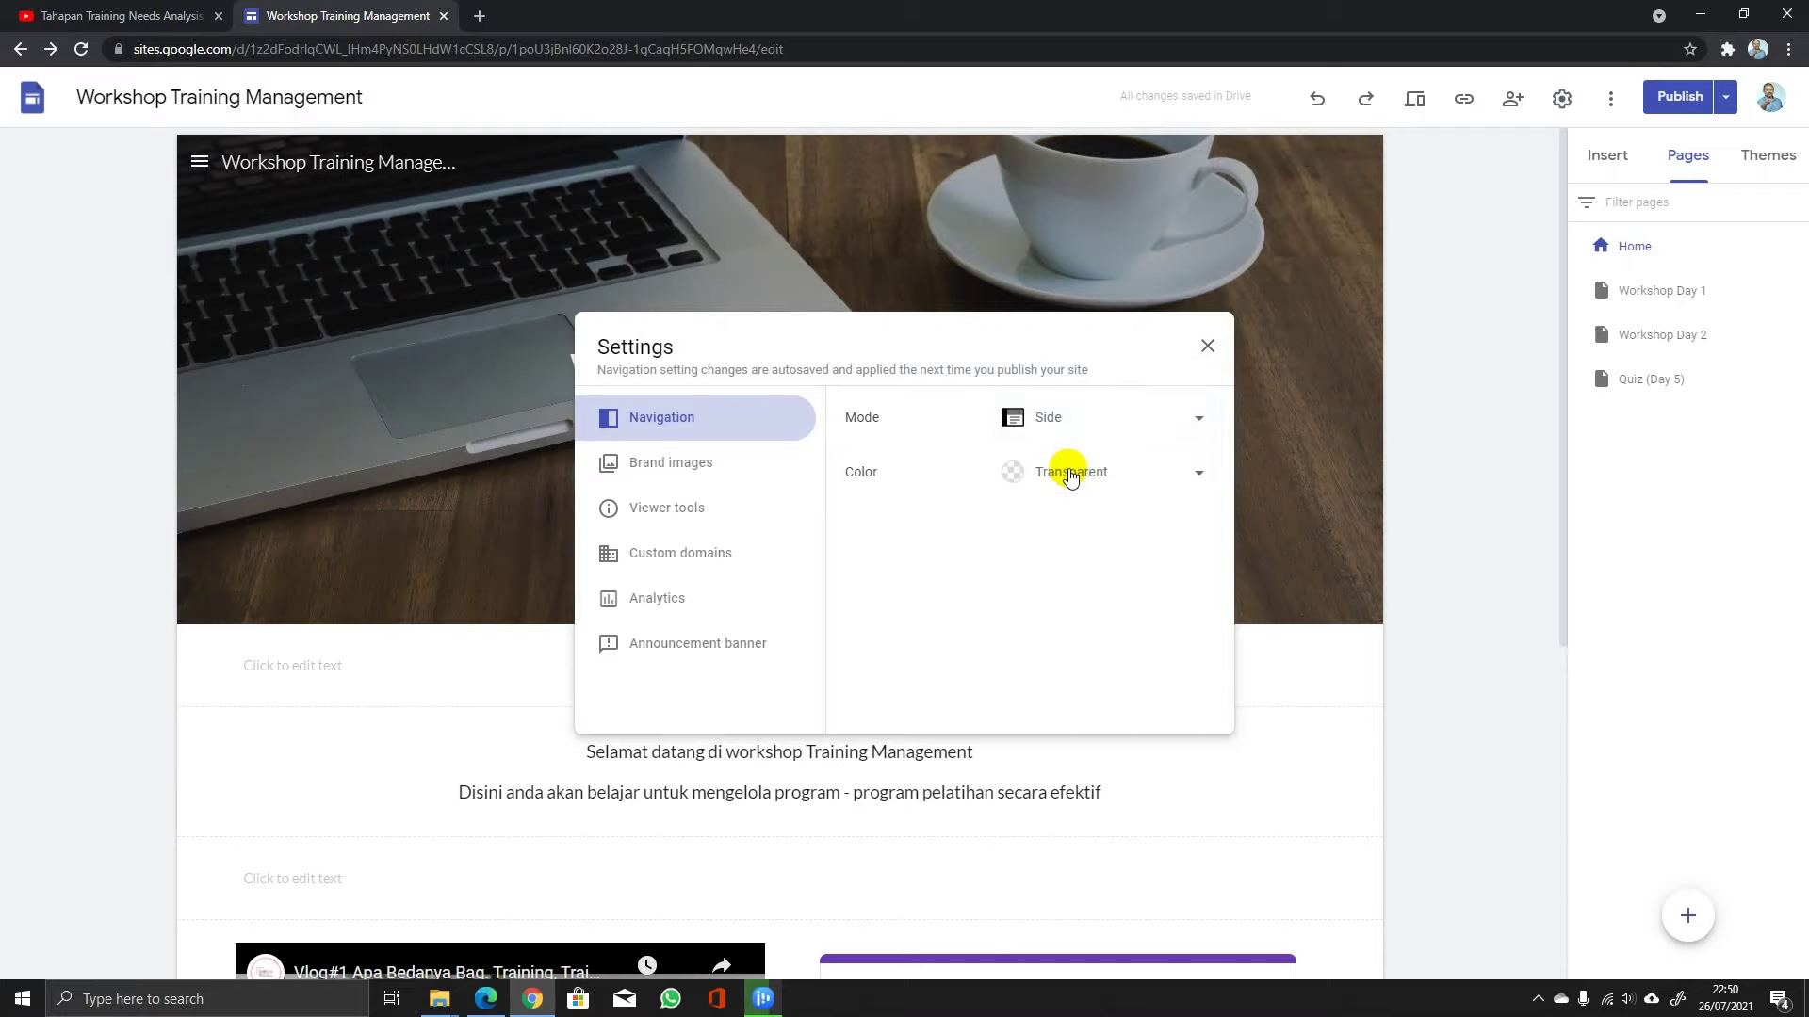
pyautogui.click(1206, 349)
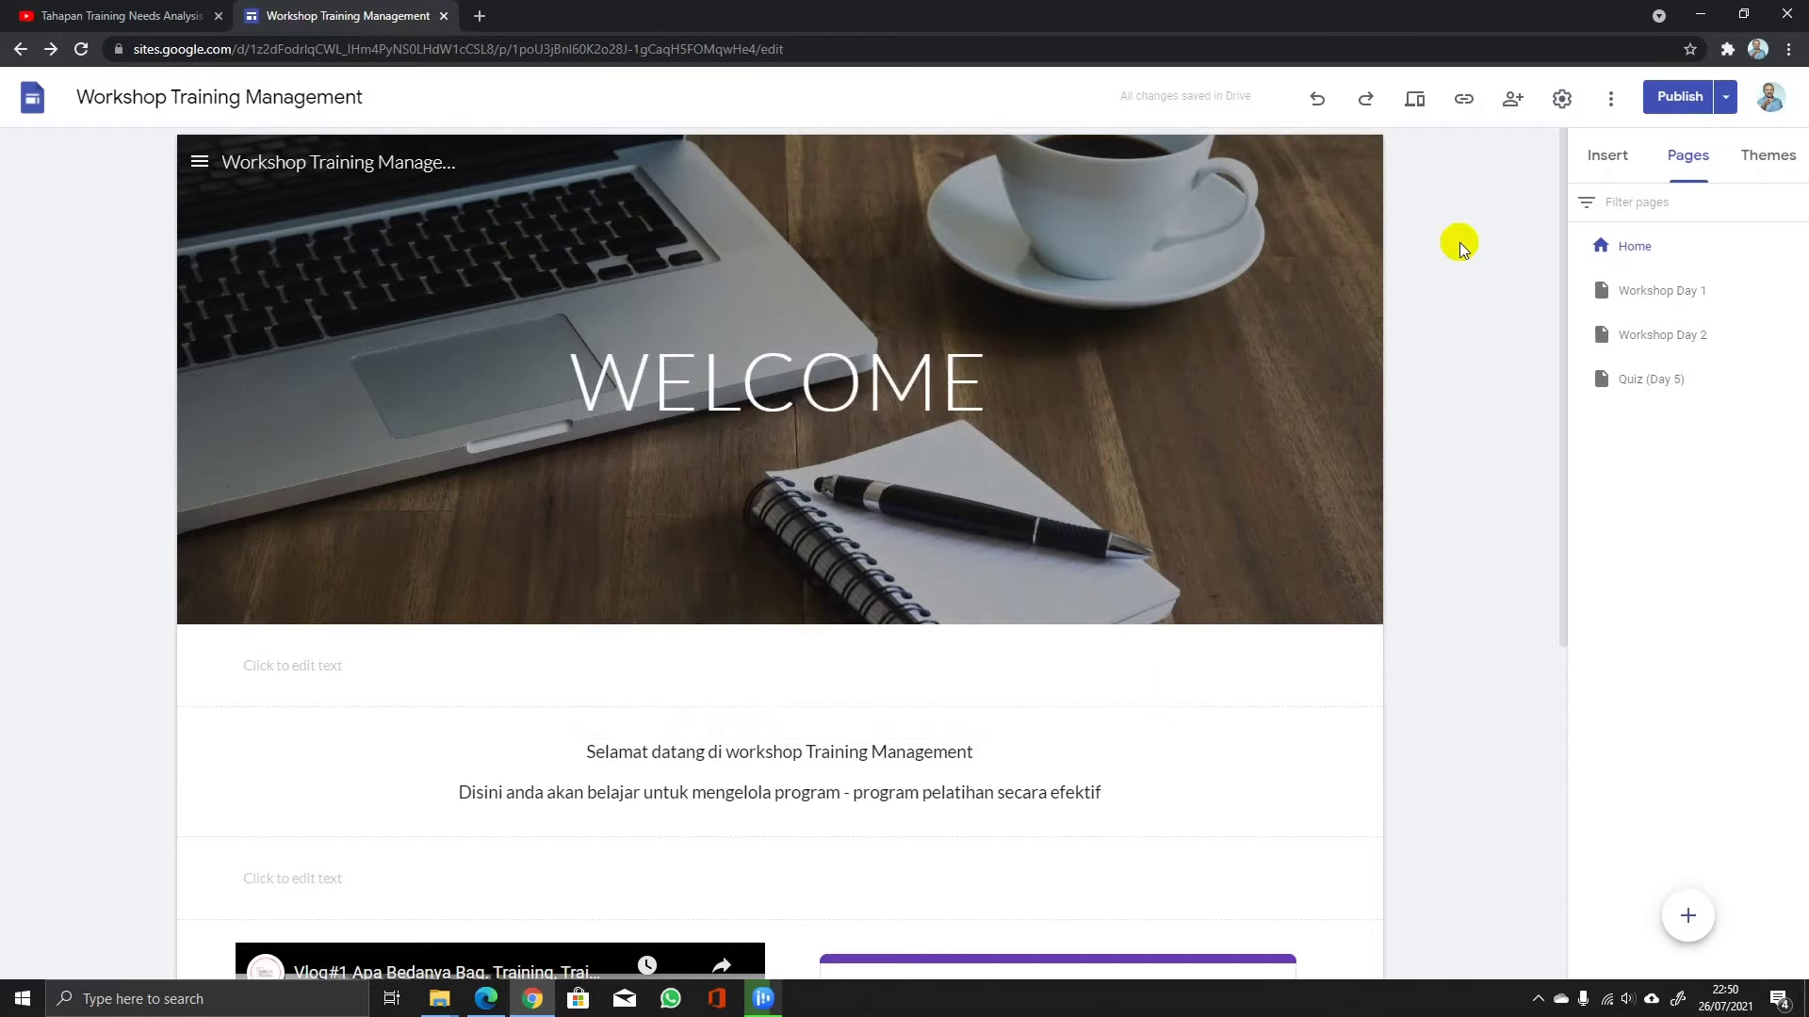
pyautogui.click(1421, 102)
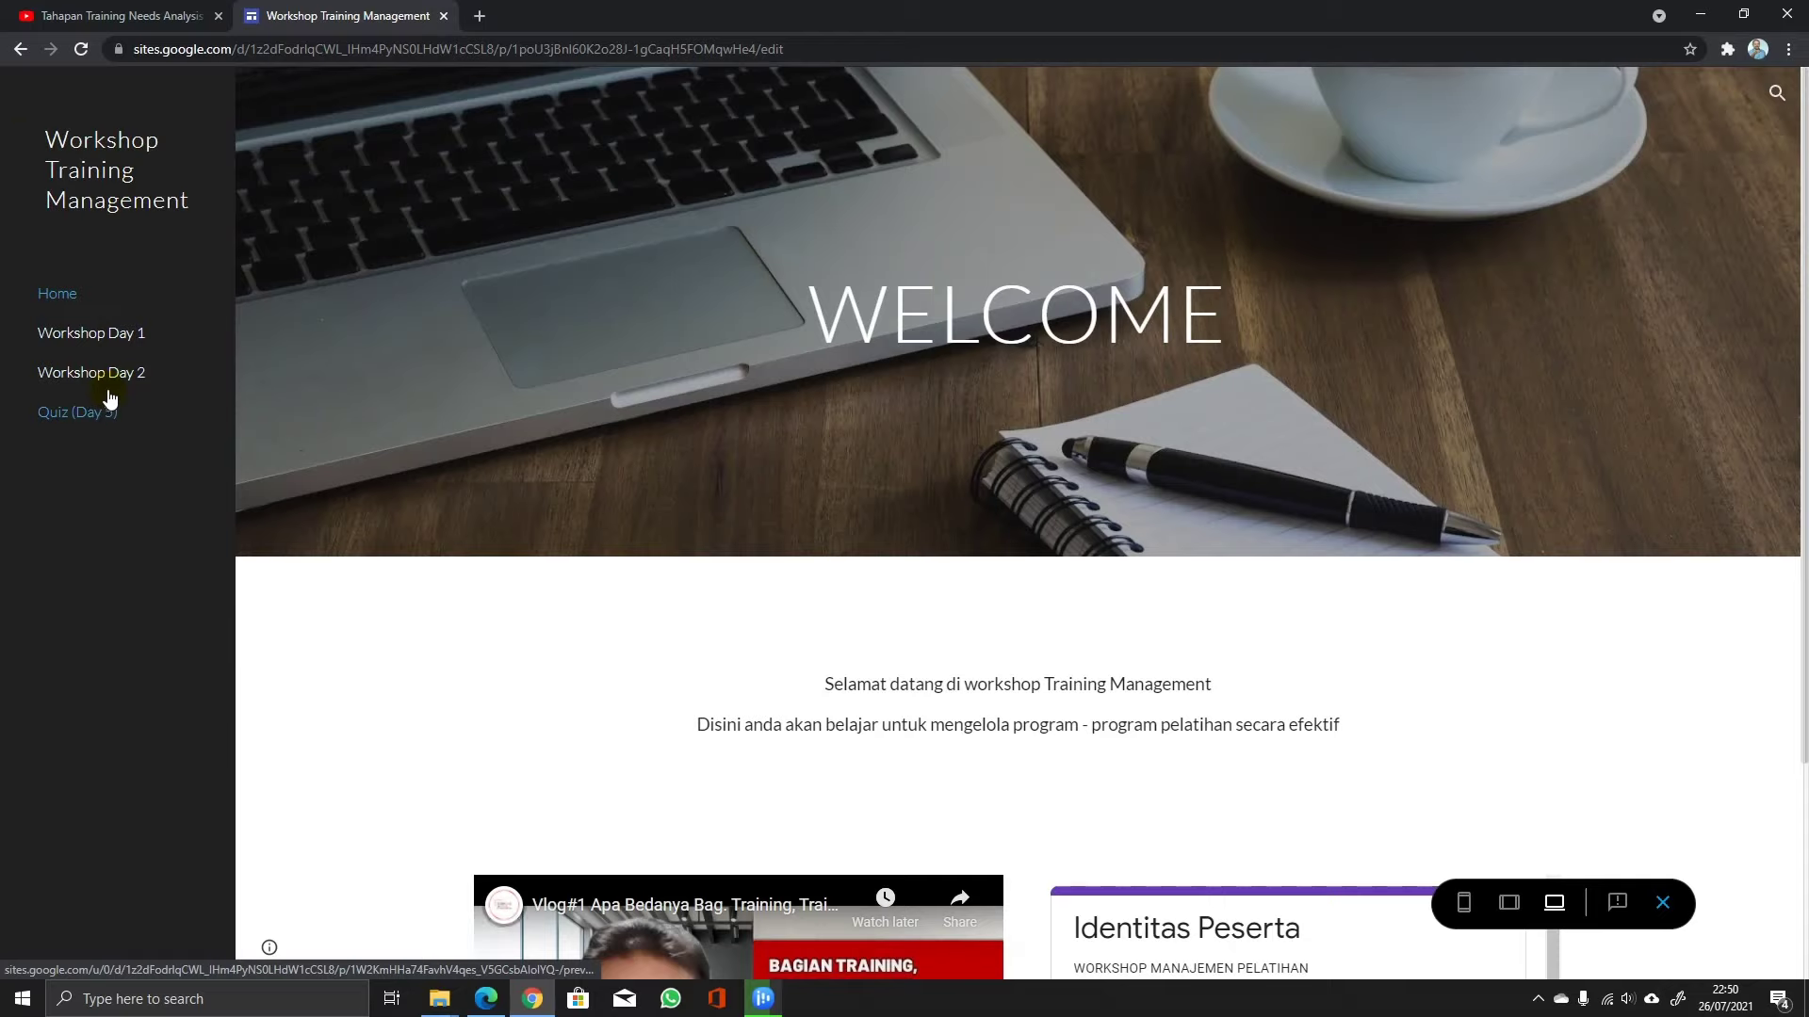
pyautogui.click(1662, 902)
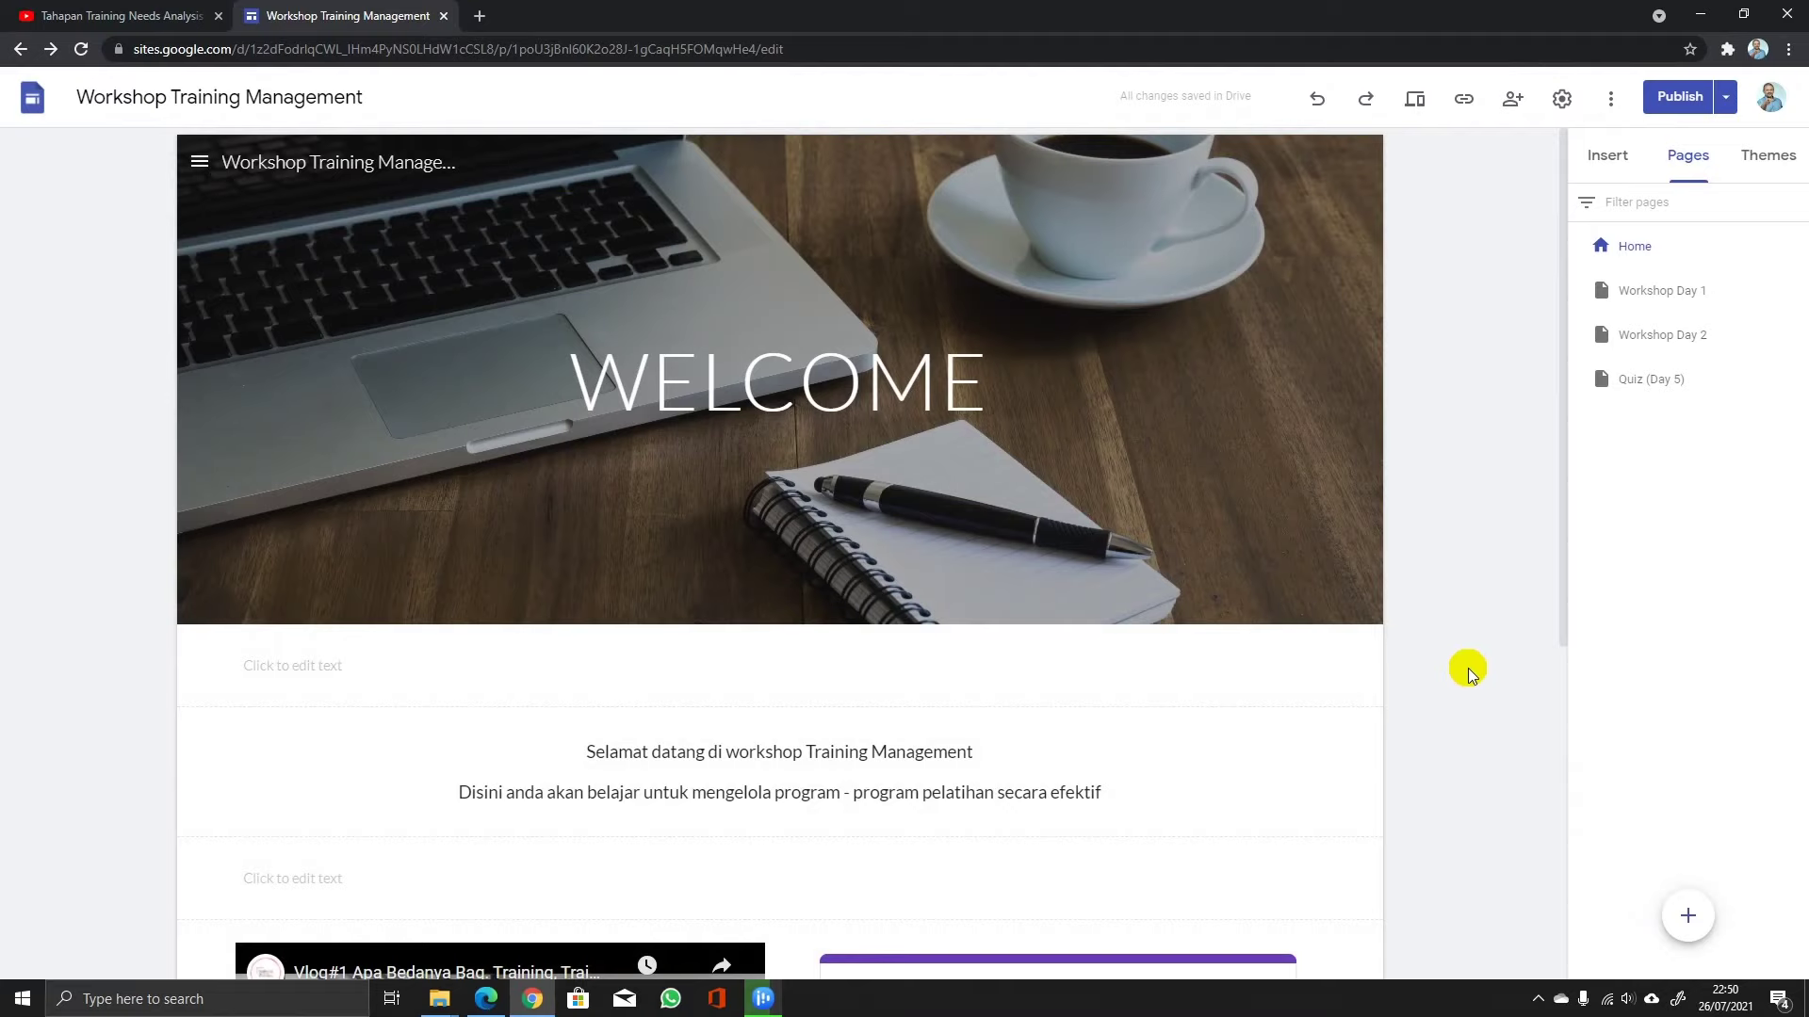
# Return the site's navigation mode to Top in the site settings.
pyautogui.click(1562, 98)
pyautogui.click(1202, 420)
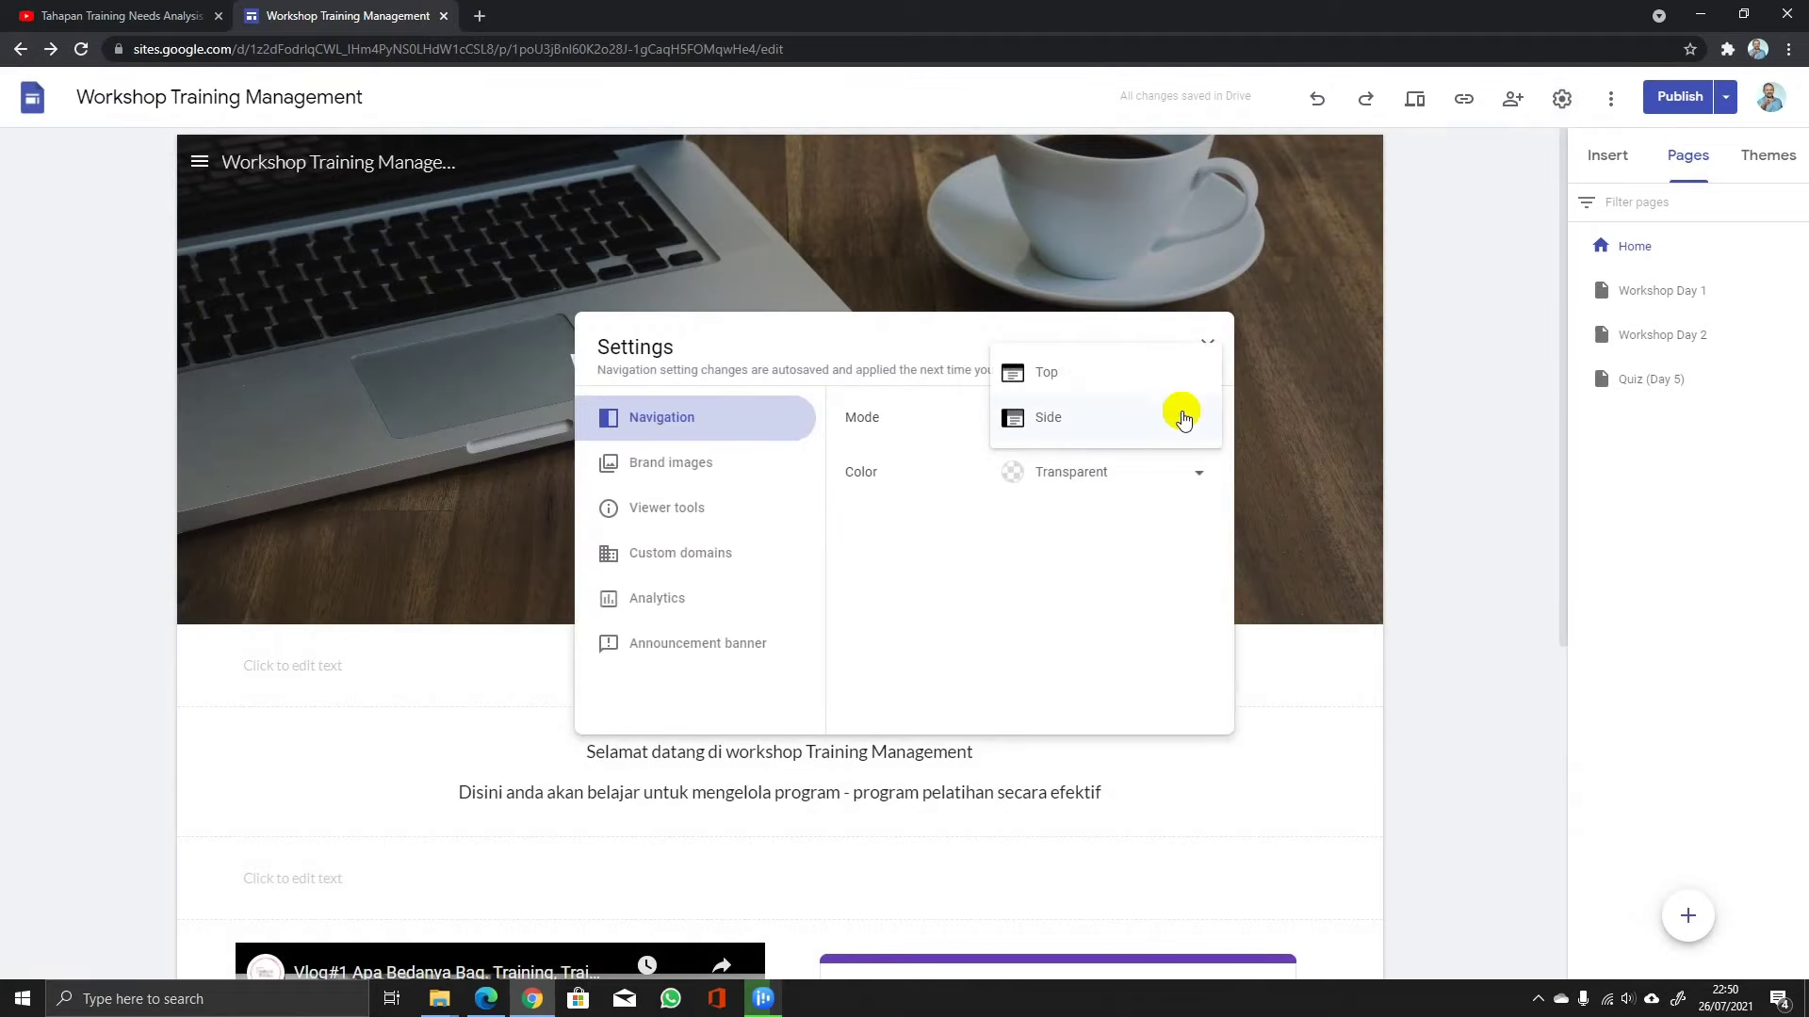
pyautogui.click(1131, 384)
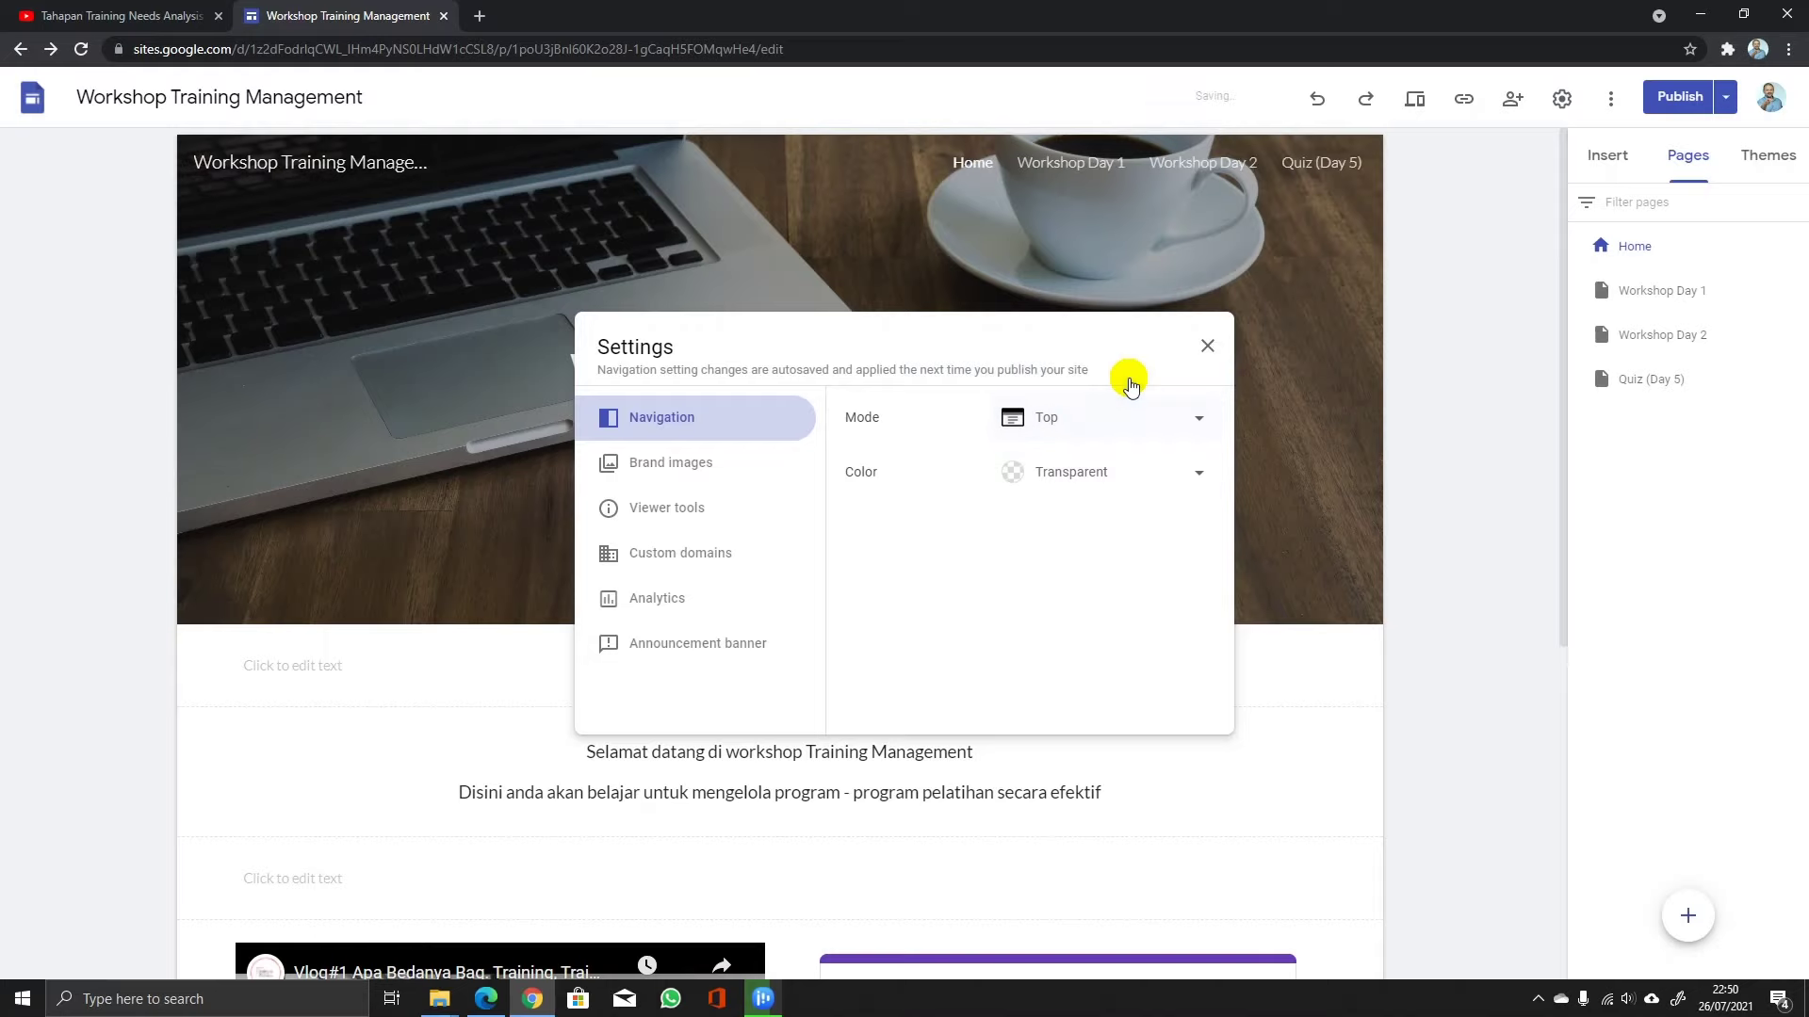
pyautogui.click(1207, 348)
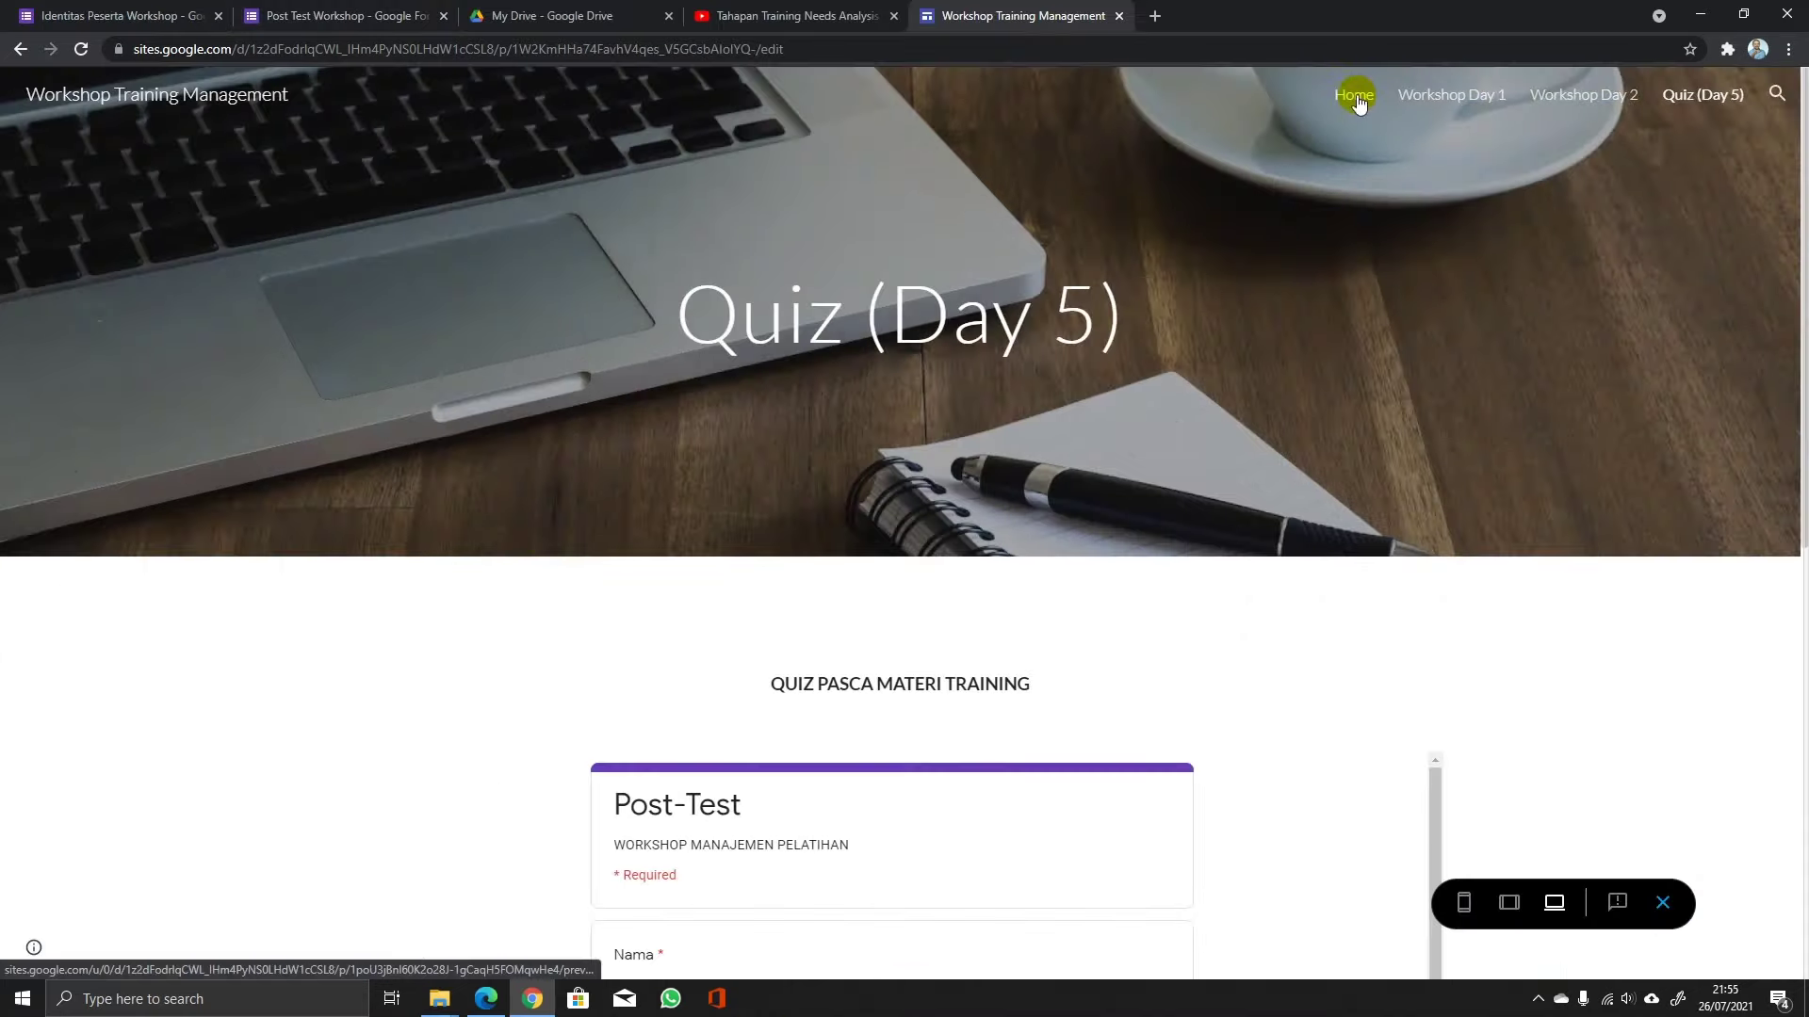
# Check the Home page and the Workshop Day 1 page with its videos in the desktop preview.
pyautogui.click(1356, 94)
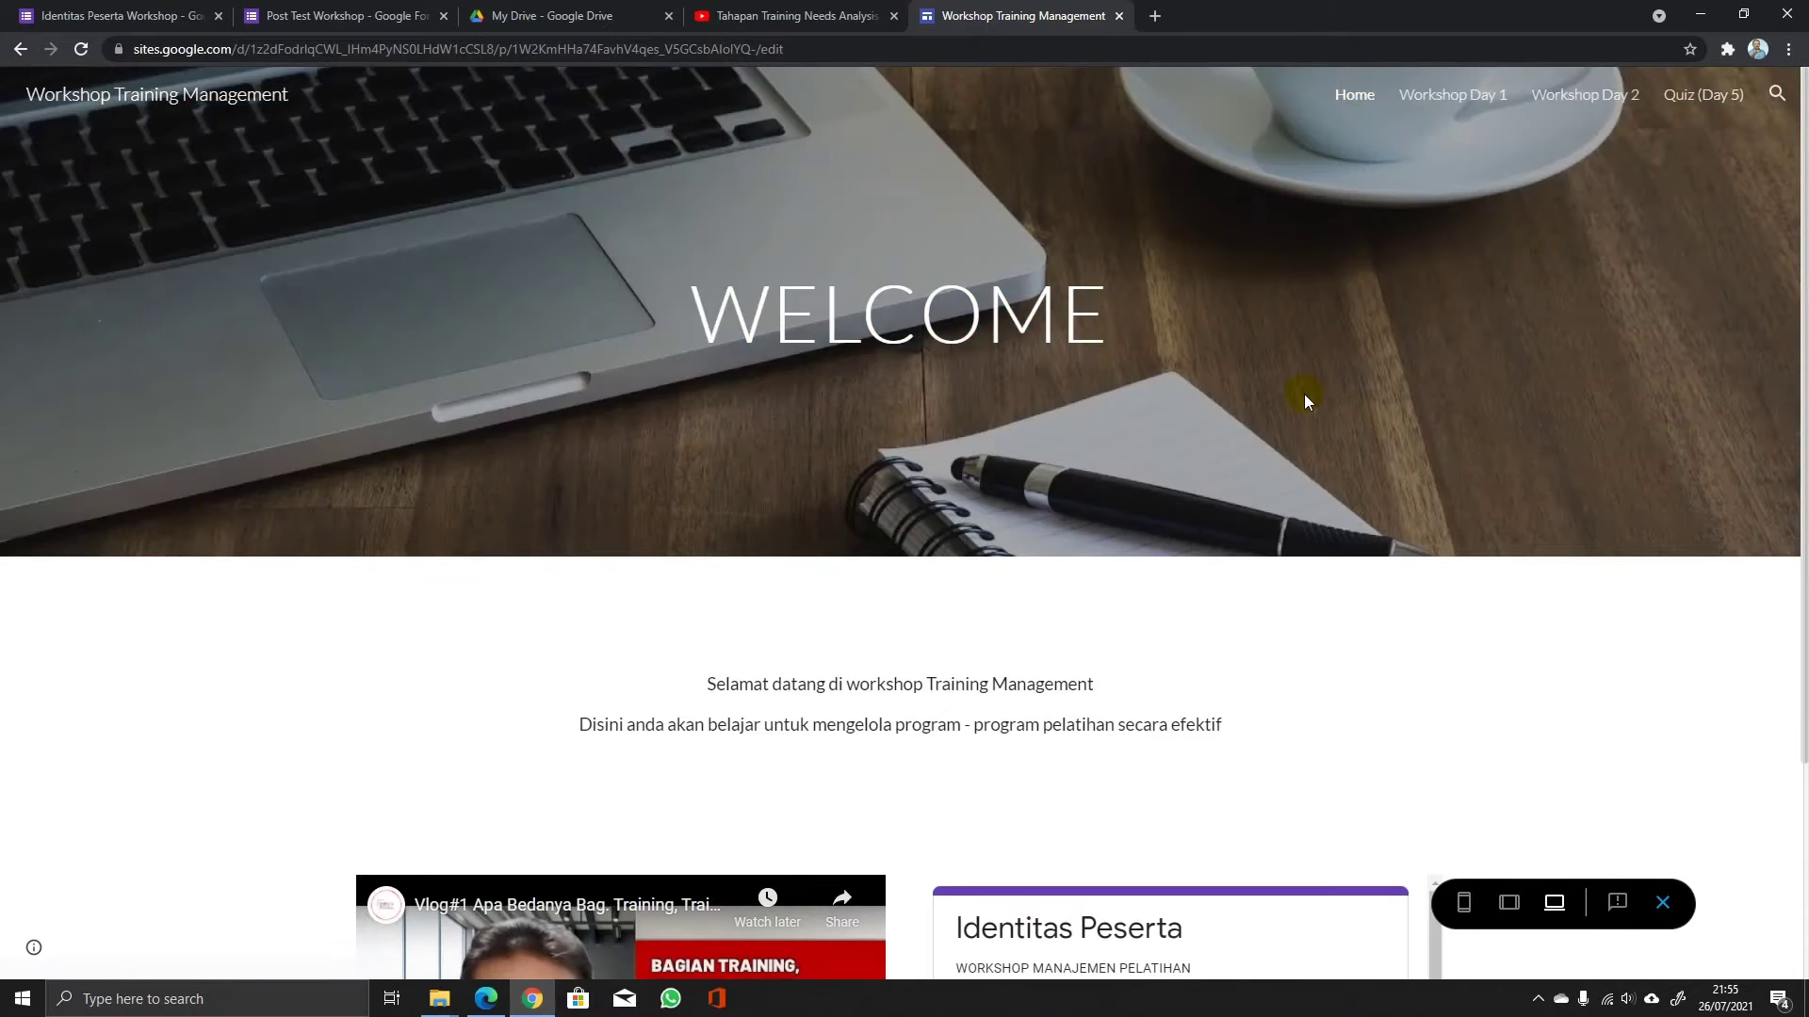
pyautogui.scroll(-3, 1304, 396)
pyautogui.scroll(3, 1305, 396)
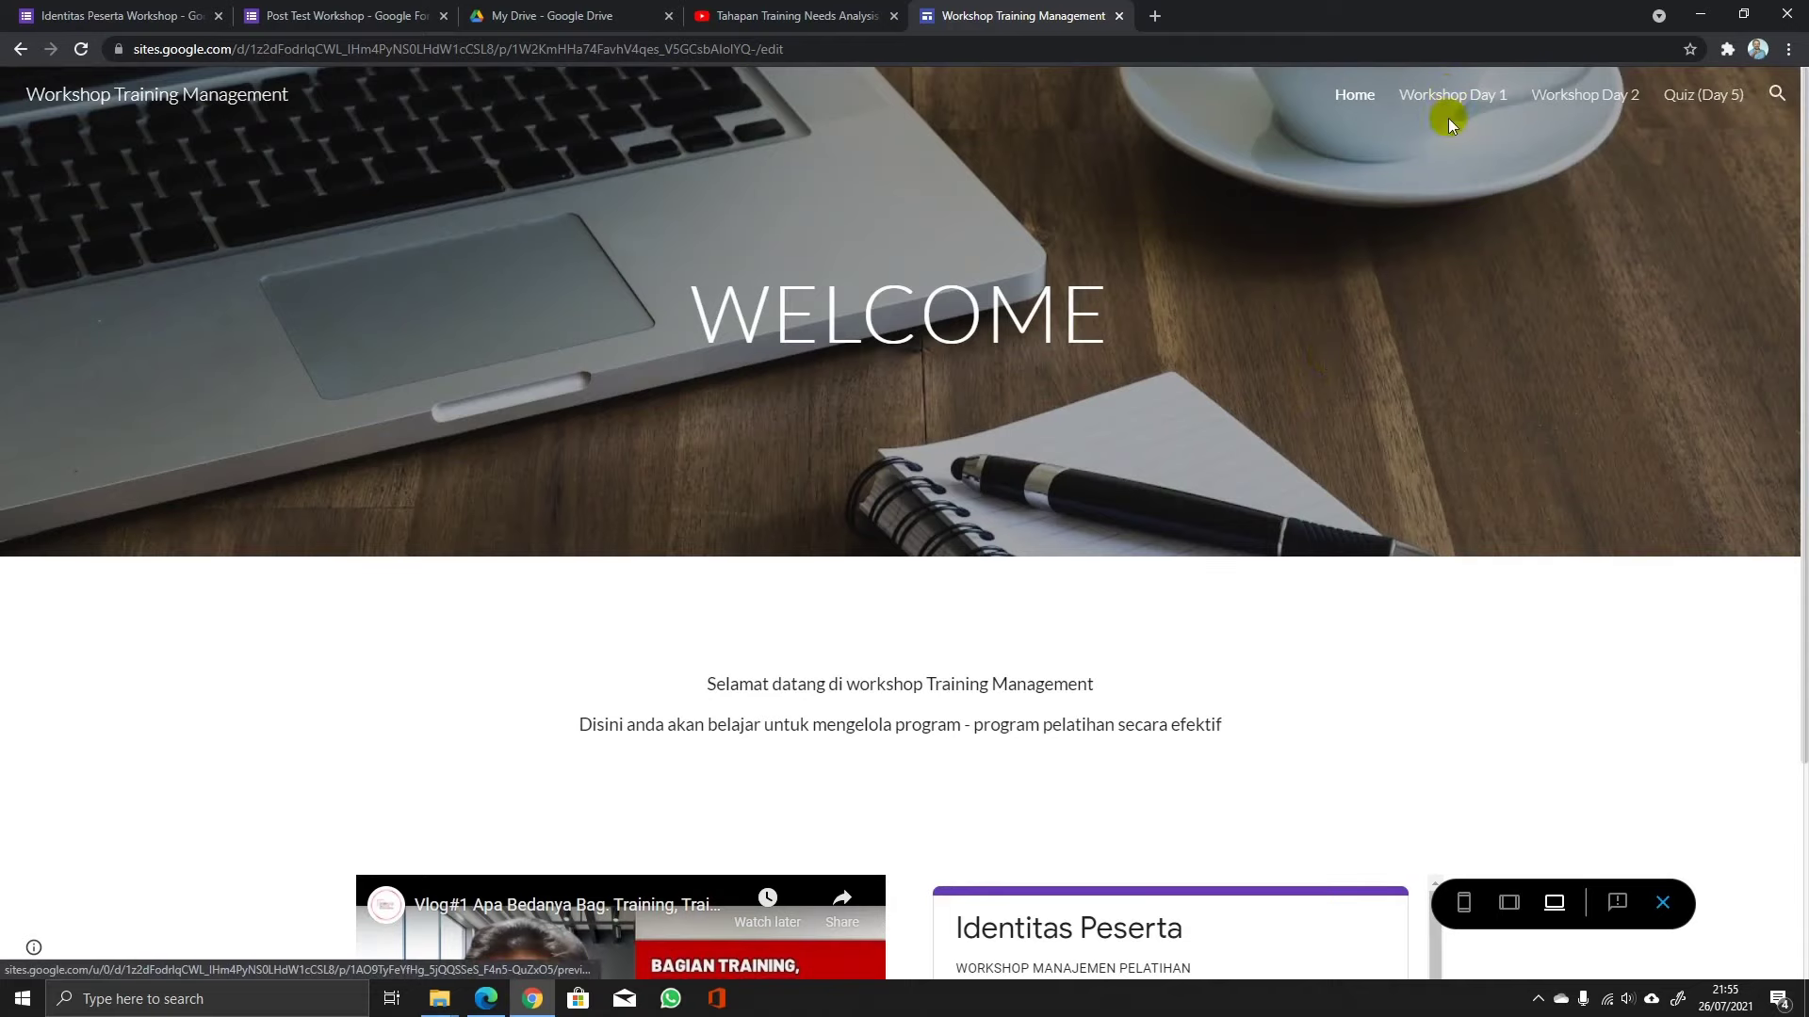
pyautogui.scroll(-6, 1321, 456)
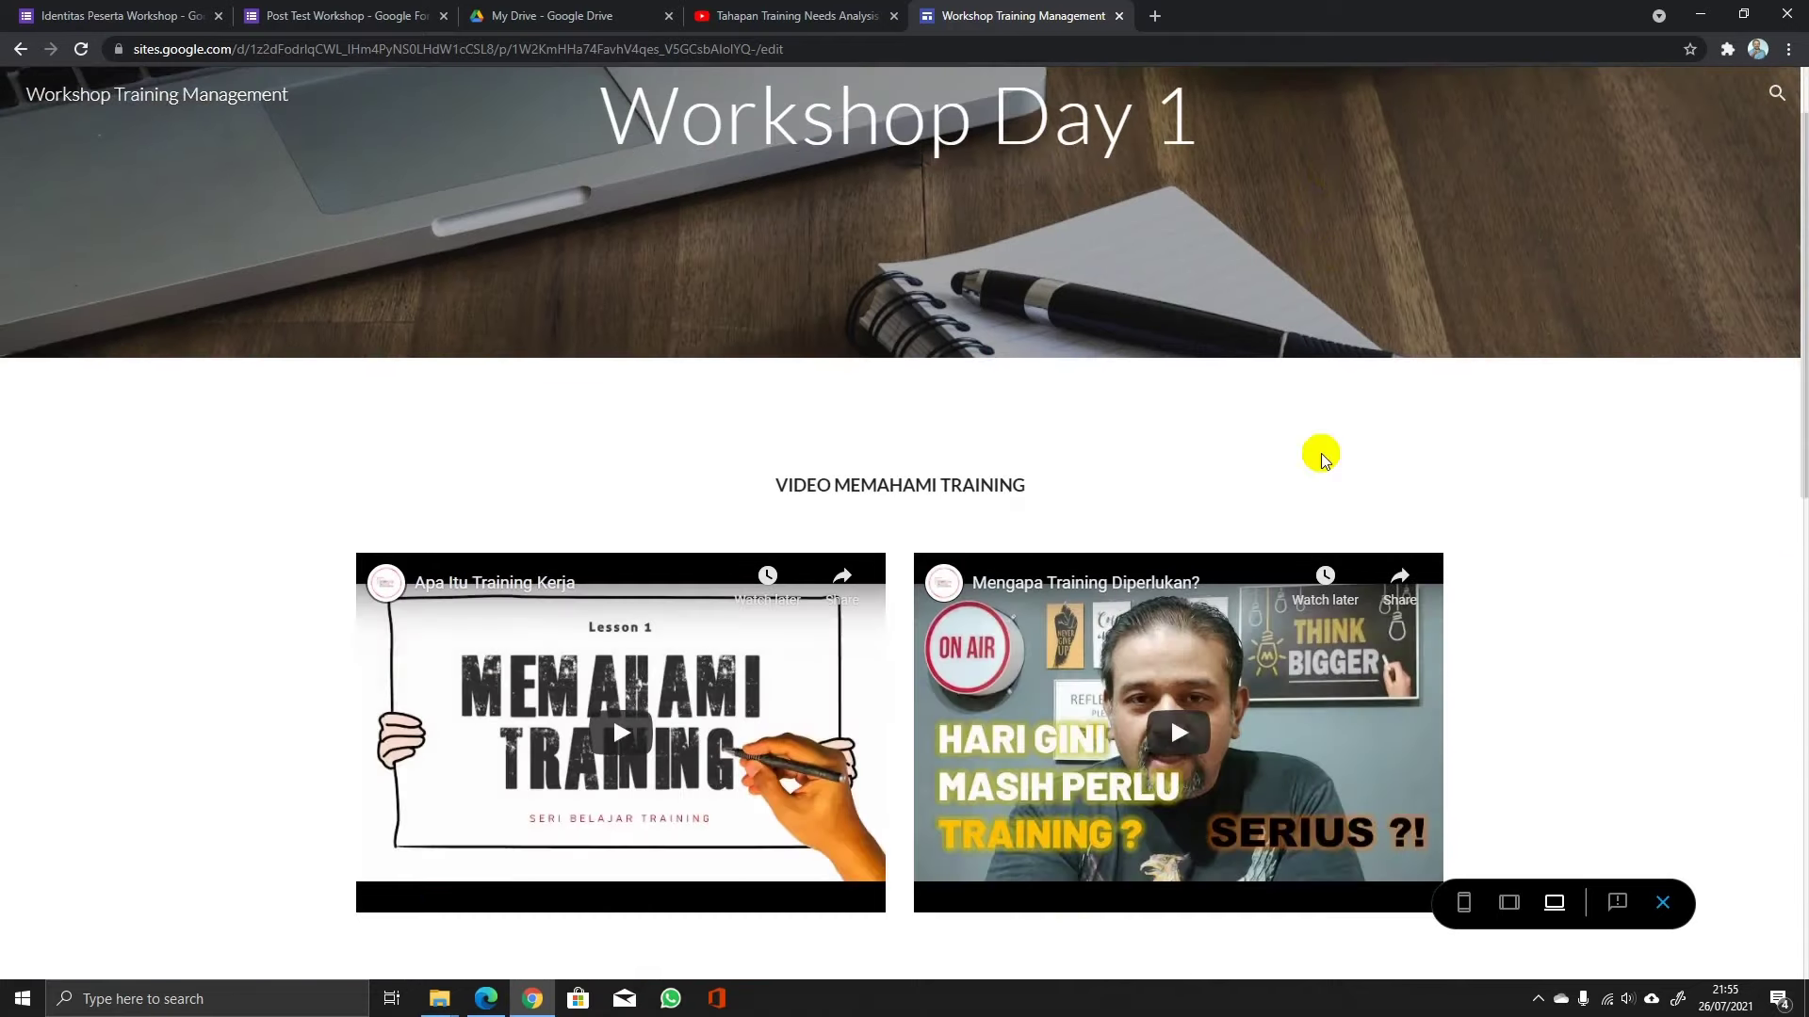
pyautogui.scroll(7, 1319, 456)
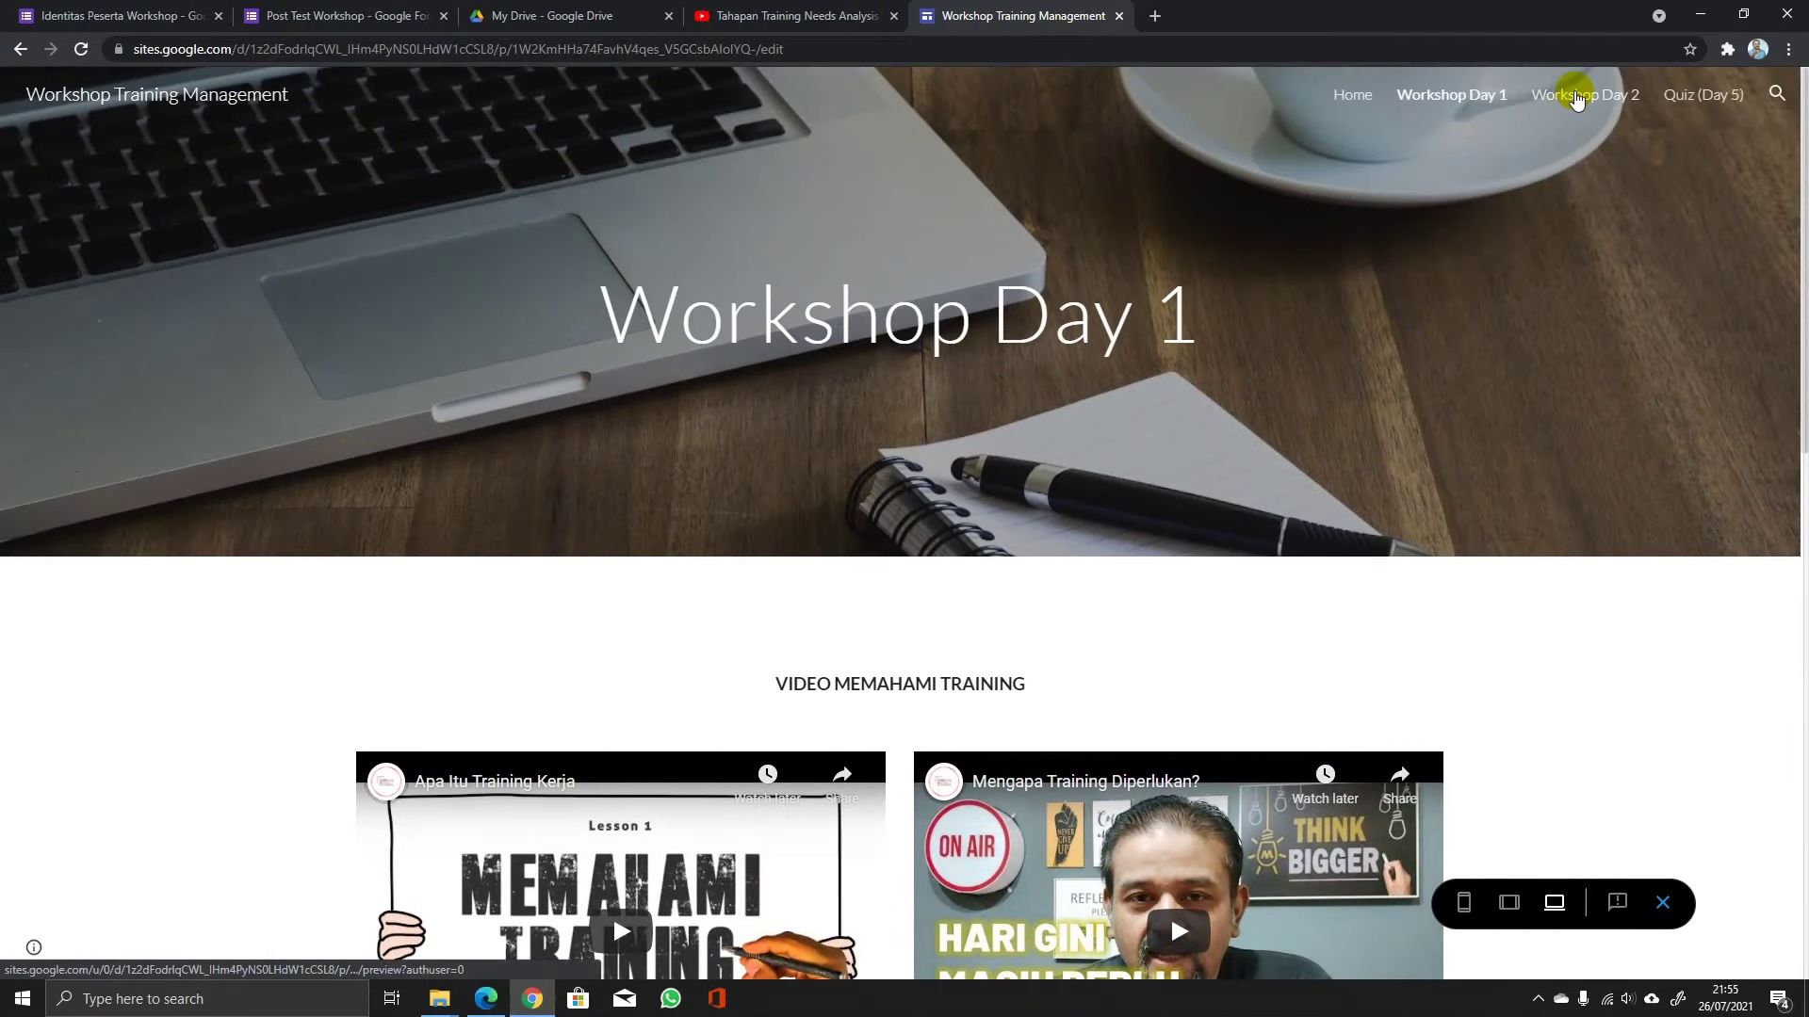
# Check the Workshop Day 2 page and the Quiz (Day 5) page with its Post-Test form in the desktop preview.
pyautogui.click(1574, 96)
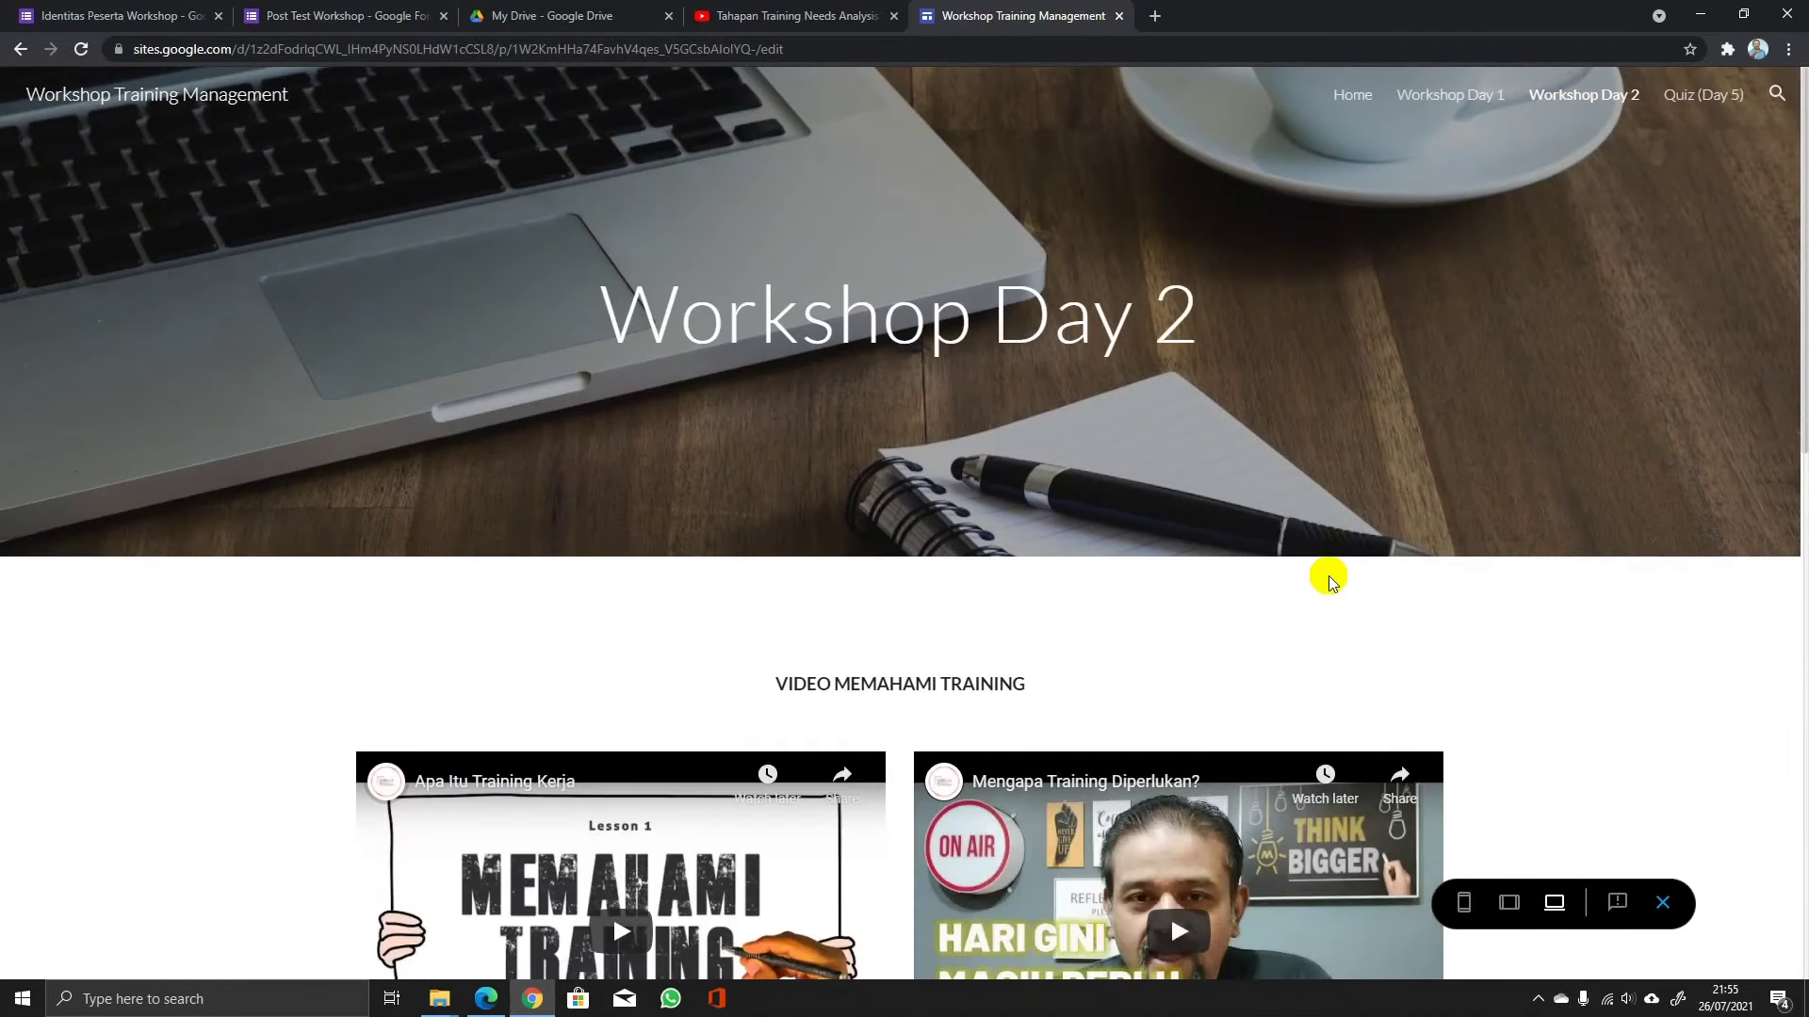
pyautogui.scroll(-4, 1328, 575)
pyautogui.scroll(4, 1170, 631)
pyautogui.click(1703, 96)
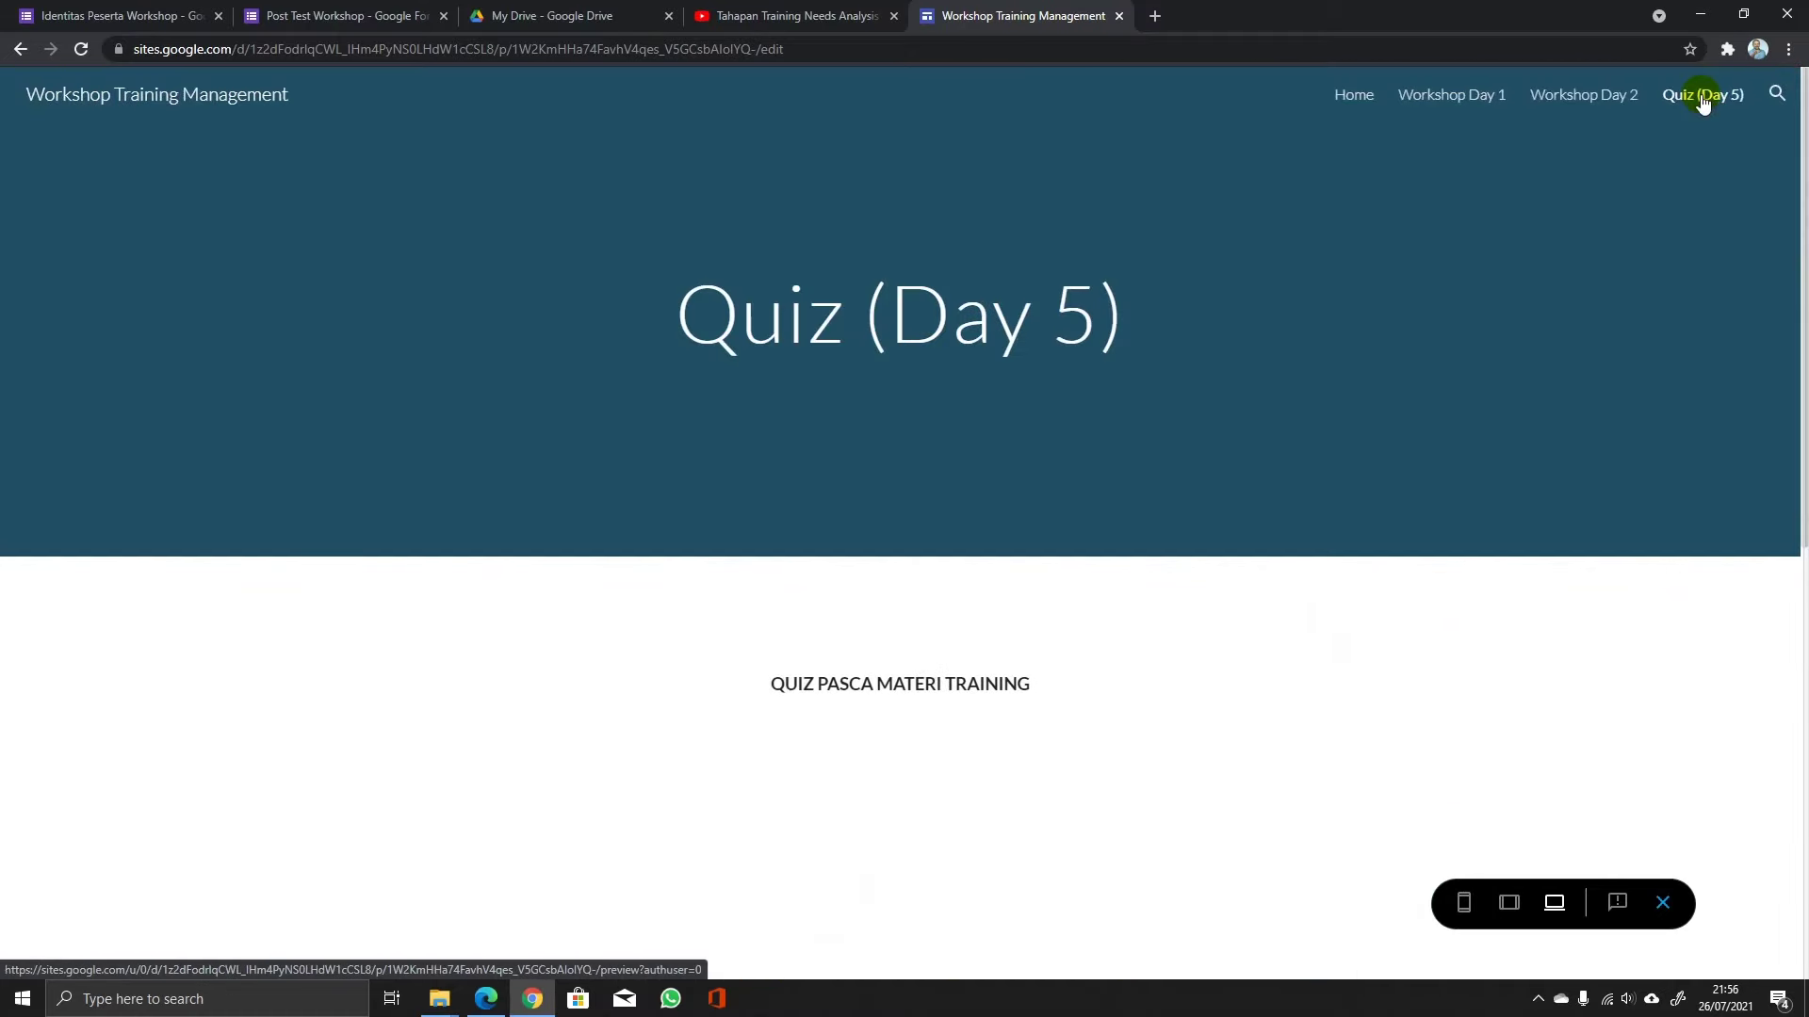
pyautogui.scroll(-4, 1199, 618)
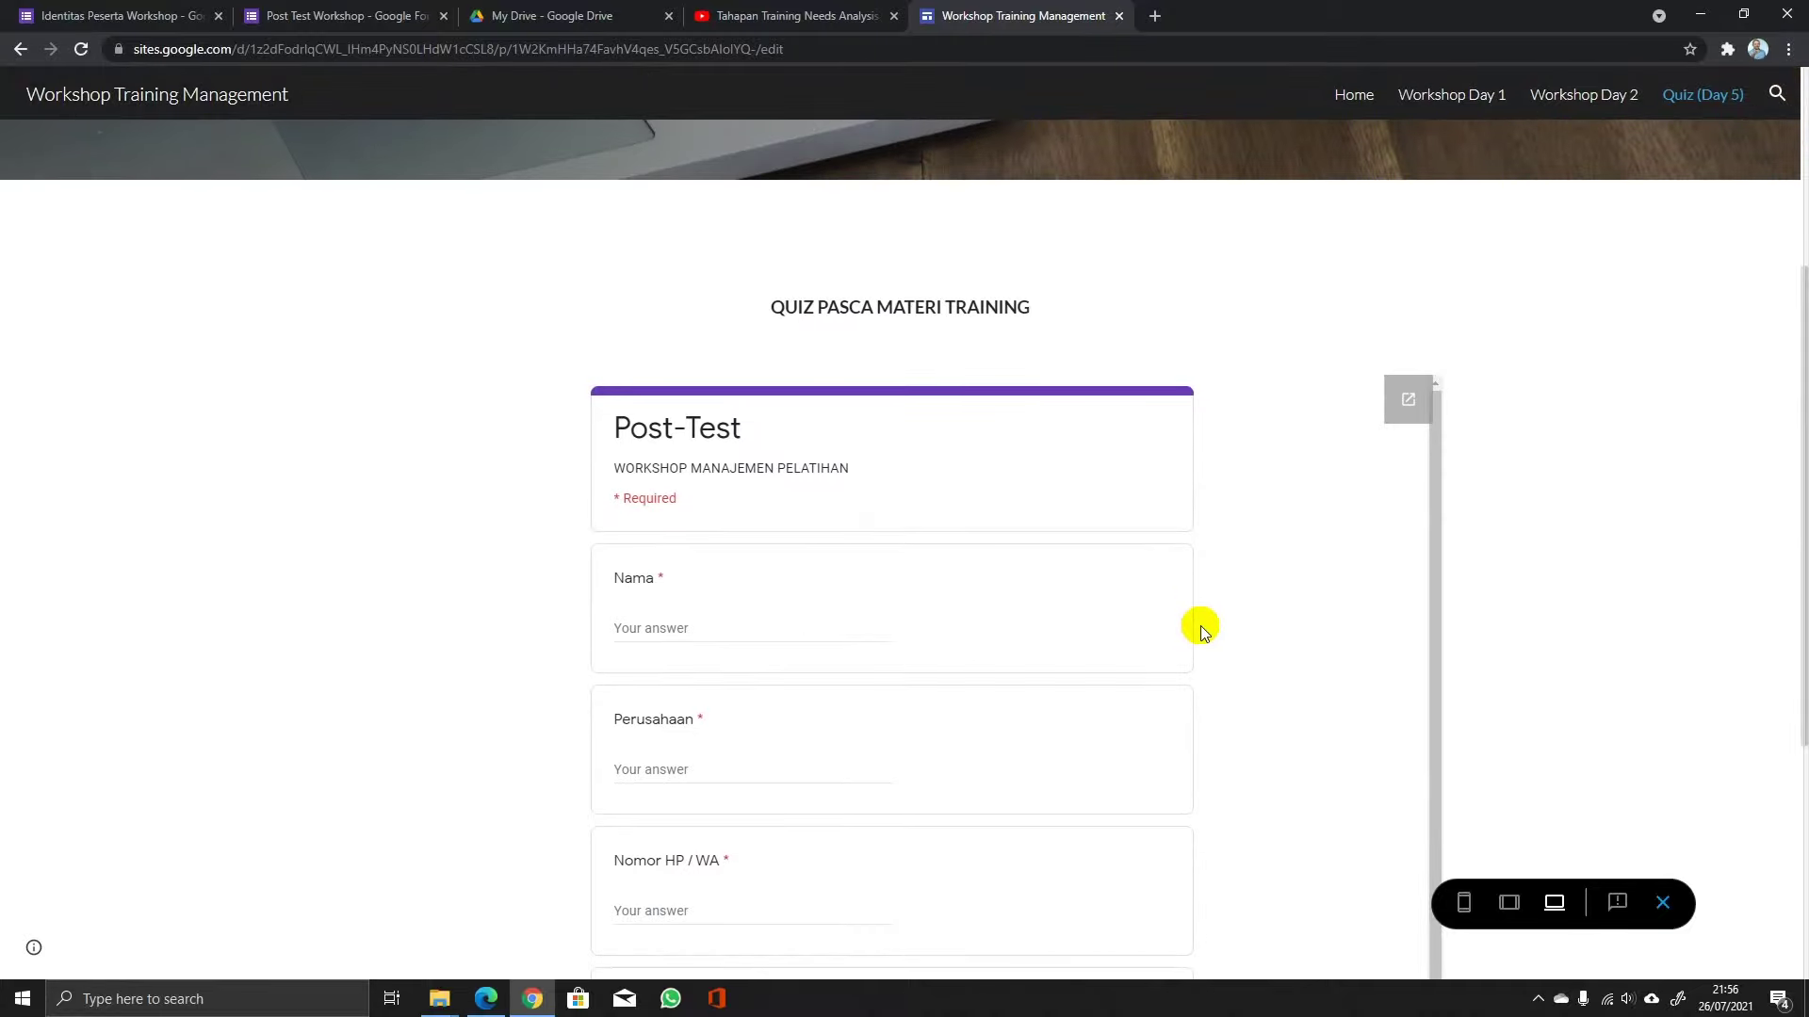
pyautogui.scroll(-1, 1201, 629)
pyautogui.scroll(1, 1201, 632)
pyautogui.scroll(3, 1298, 686)
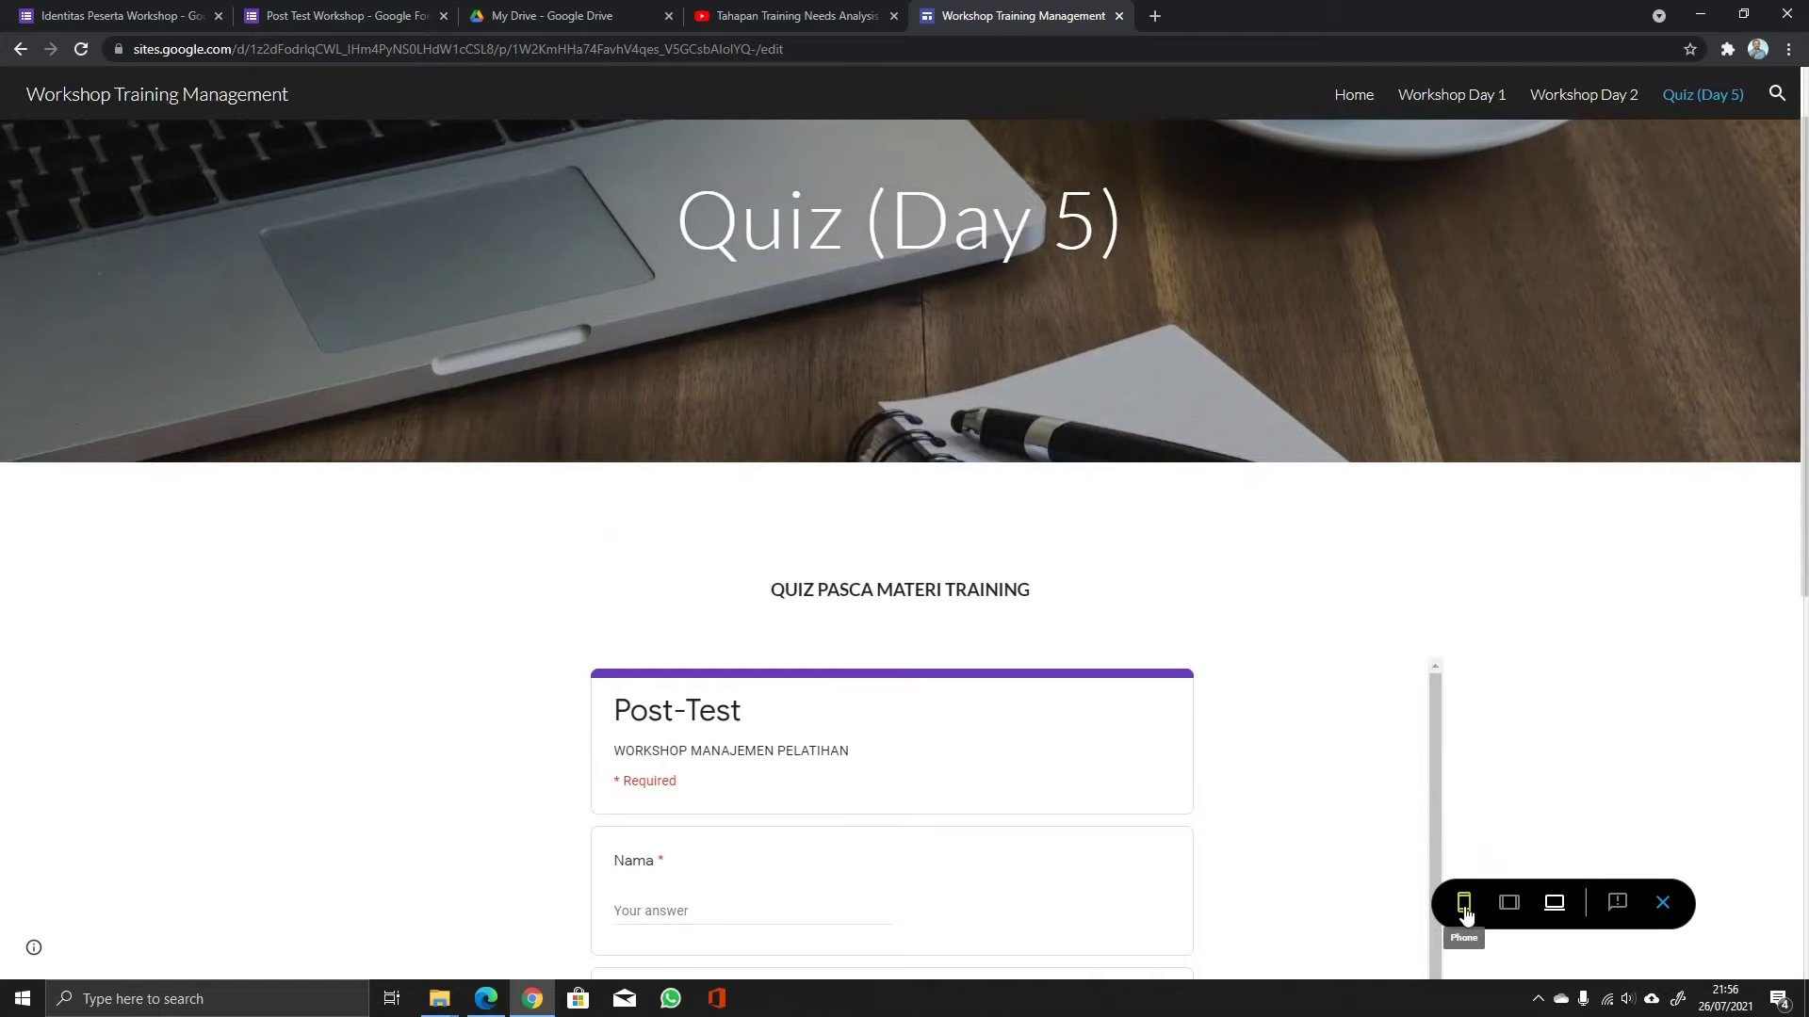
# Preview the site in the Phone layout and examine the Quiz (Day 5) page and Workshop Day 1's videos and handouts.
pyautogui.click(1463, 906)
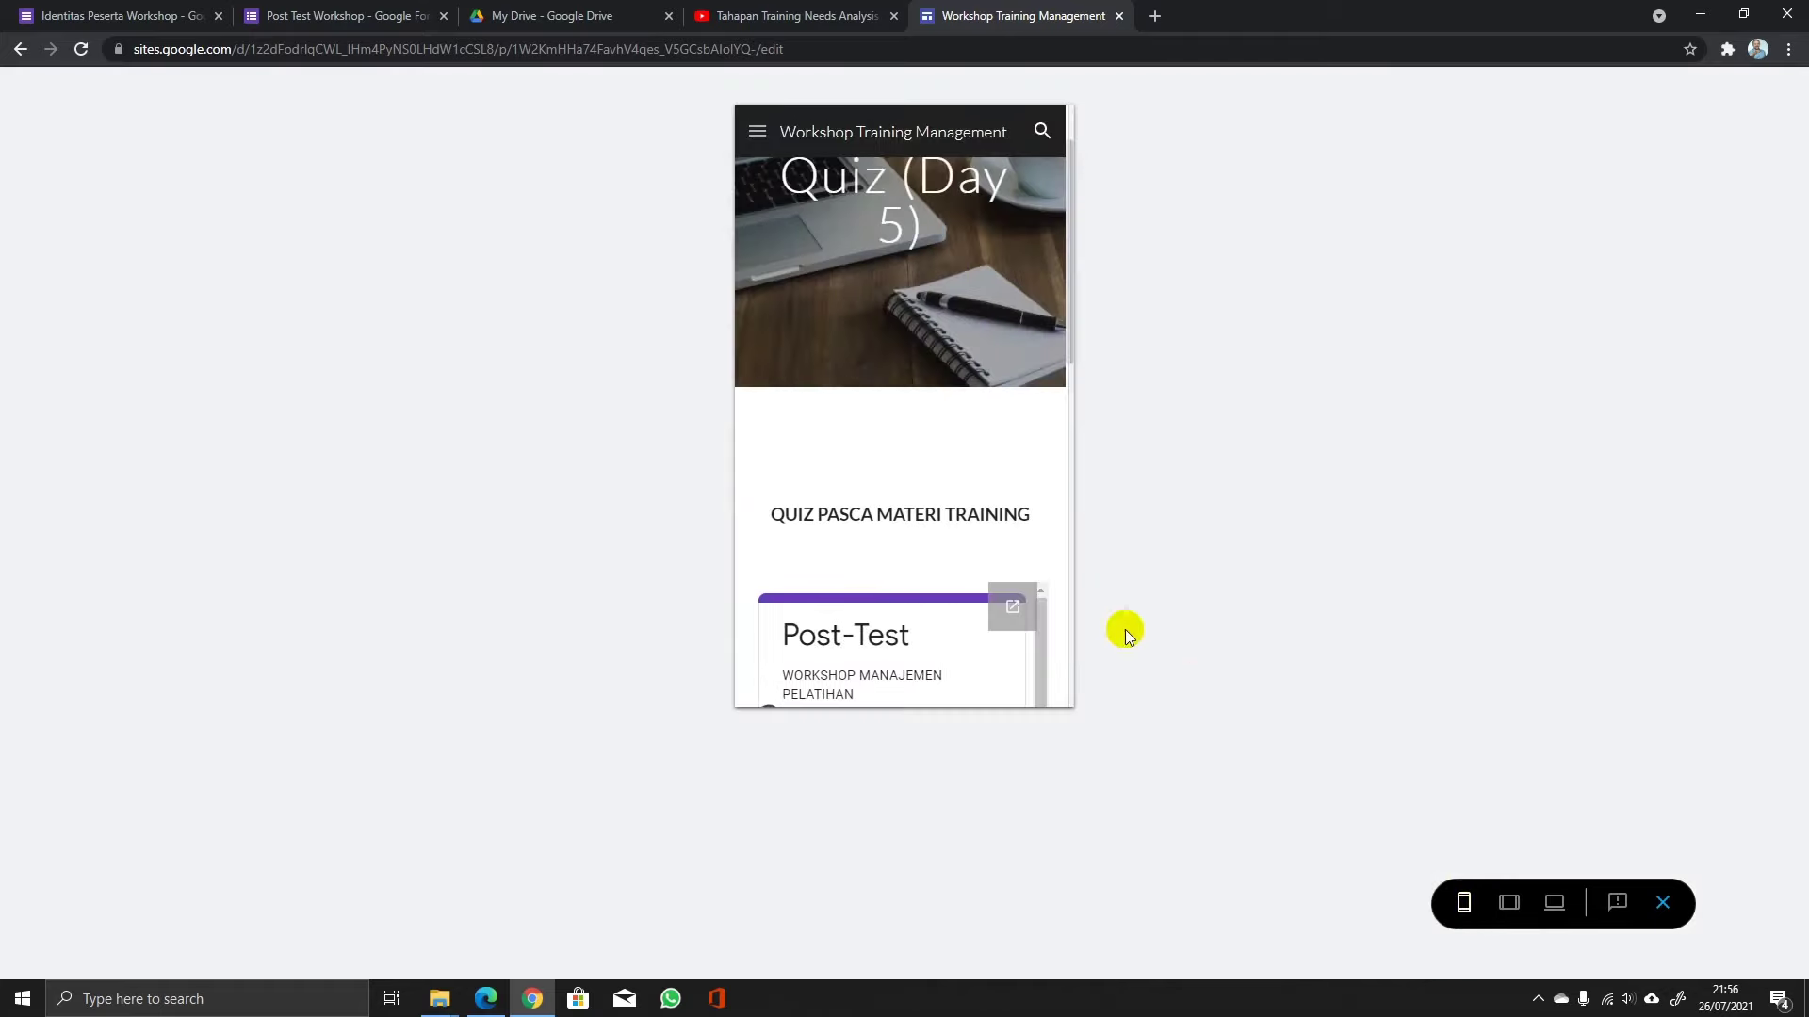
pyautogui.scroll(1, 1008, 467)
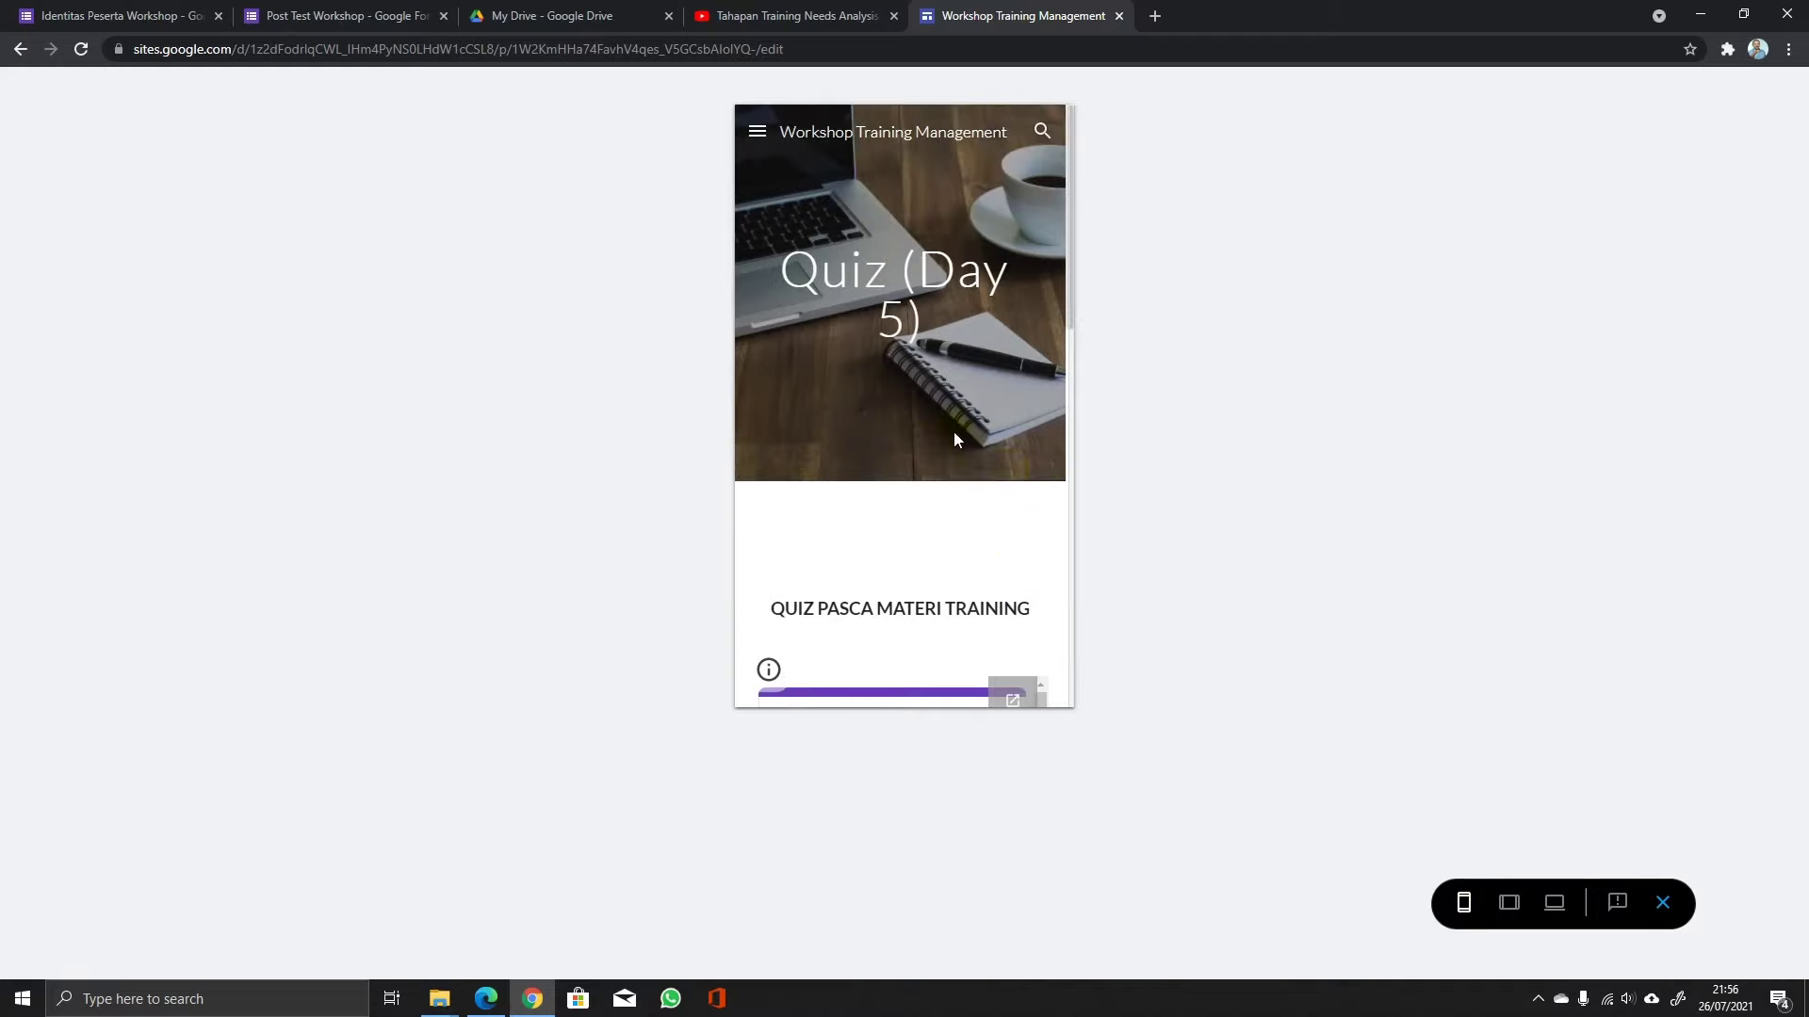
pyautogui.scroll(-10, 891, 362)
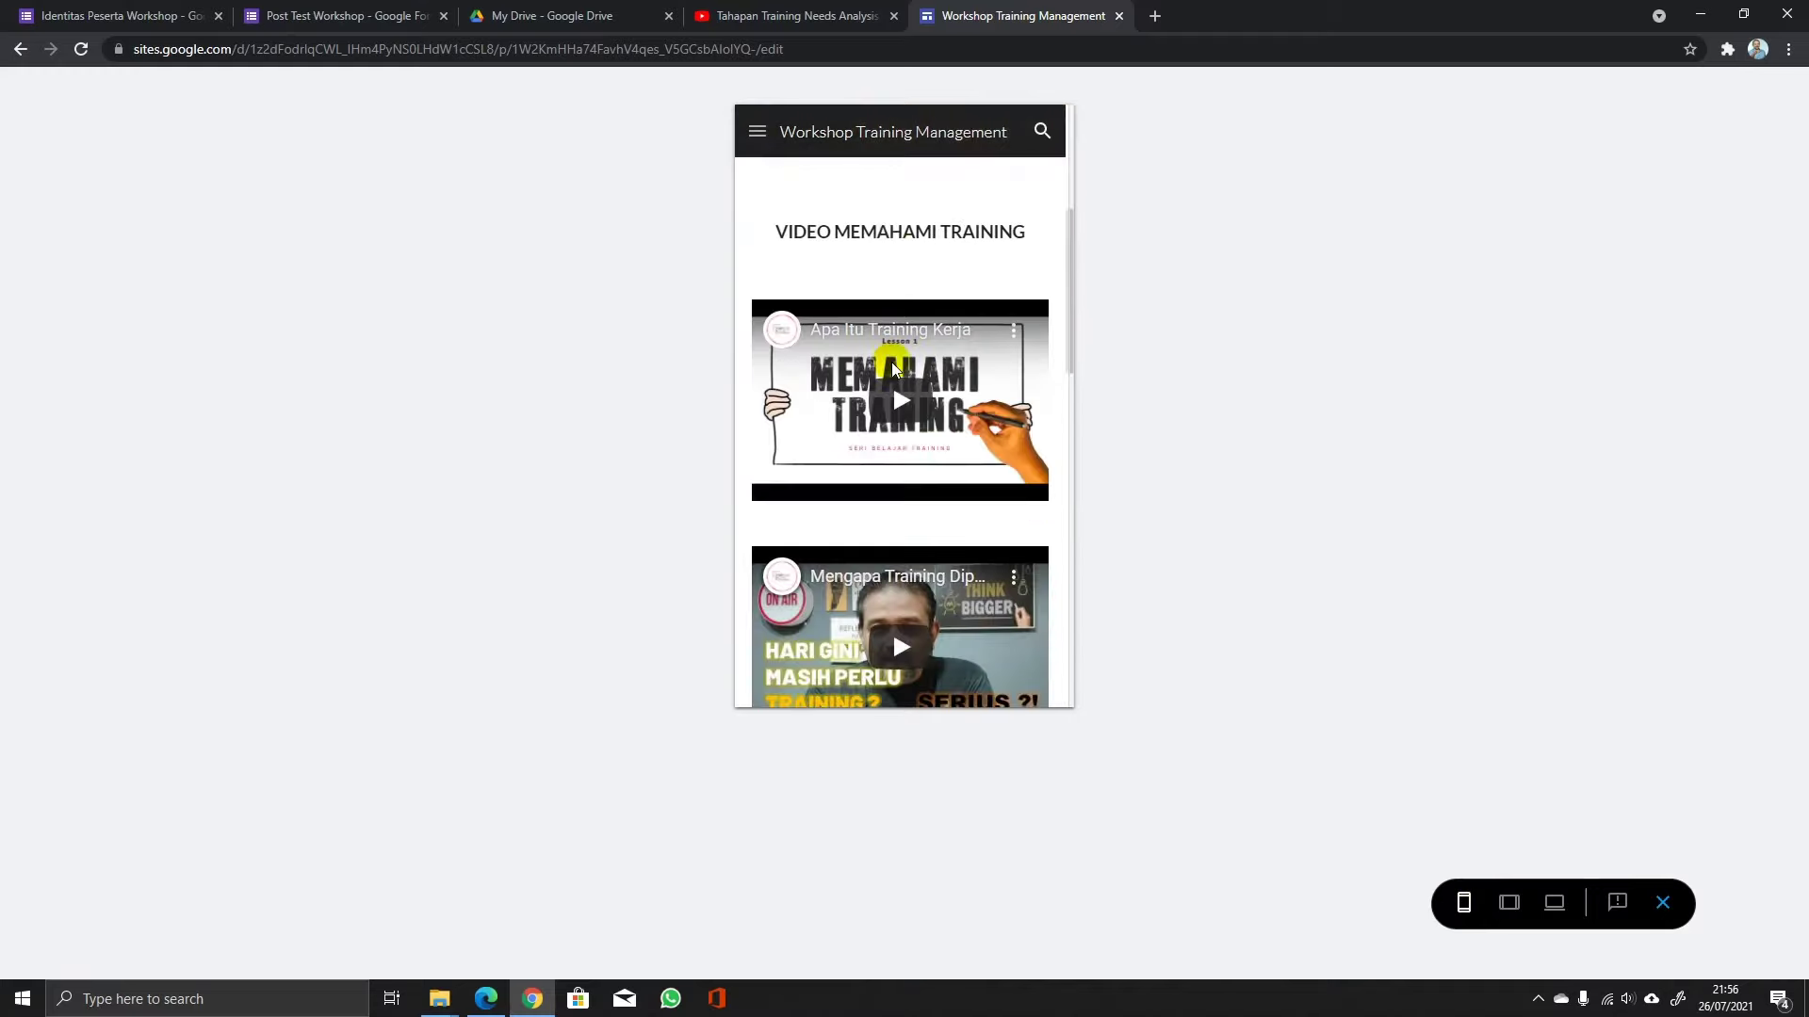
pyautogui.scroll(-2, 893, 374)
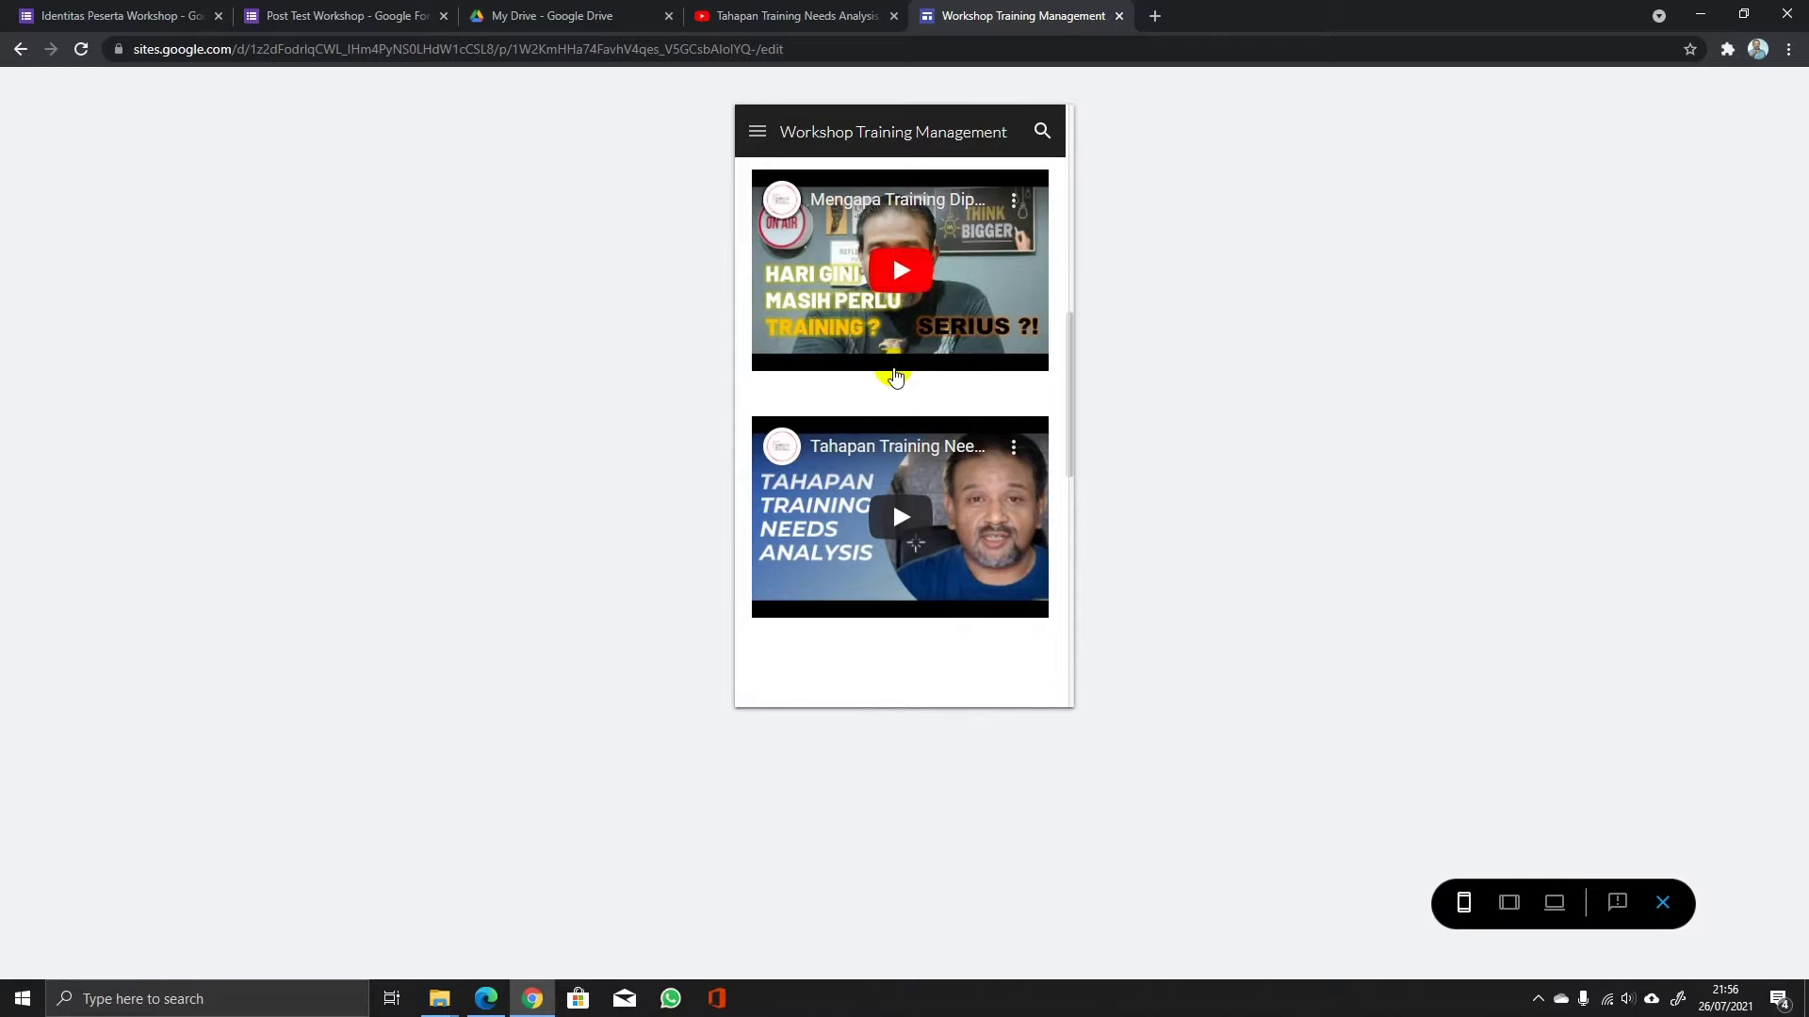
pyautogui.scroll(-2, 893, 374)
pyautogui.scroll(-5, 896, 382)
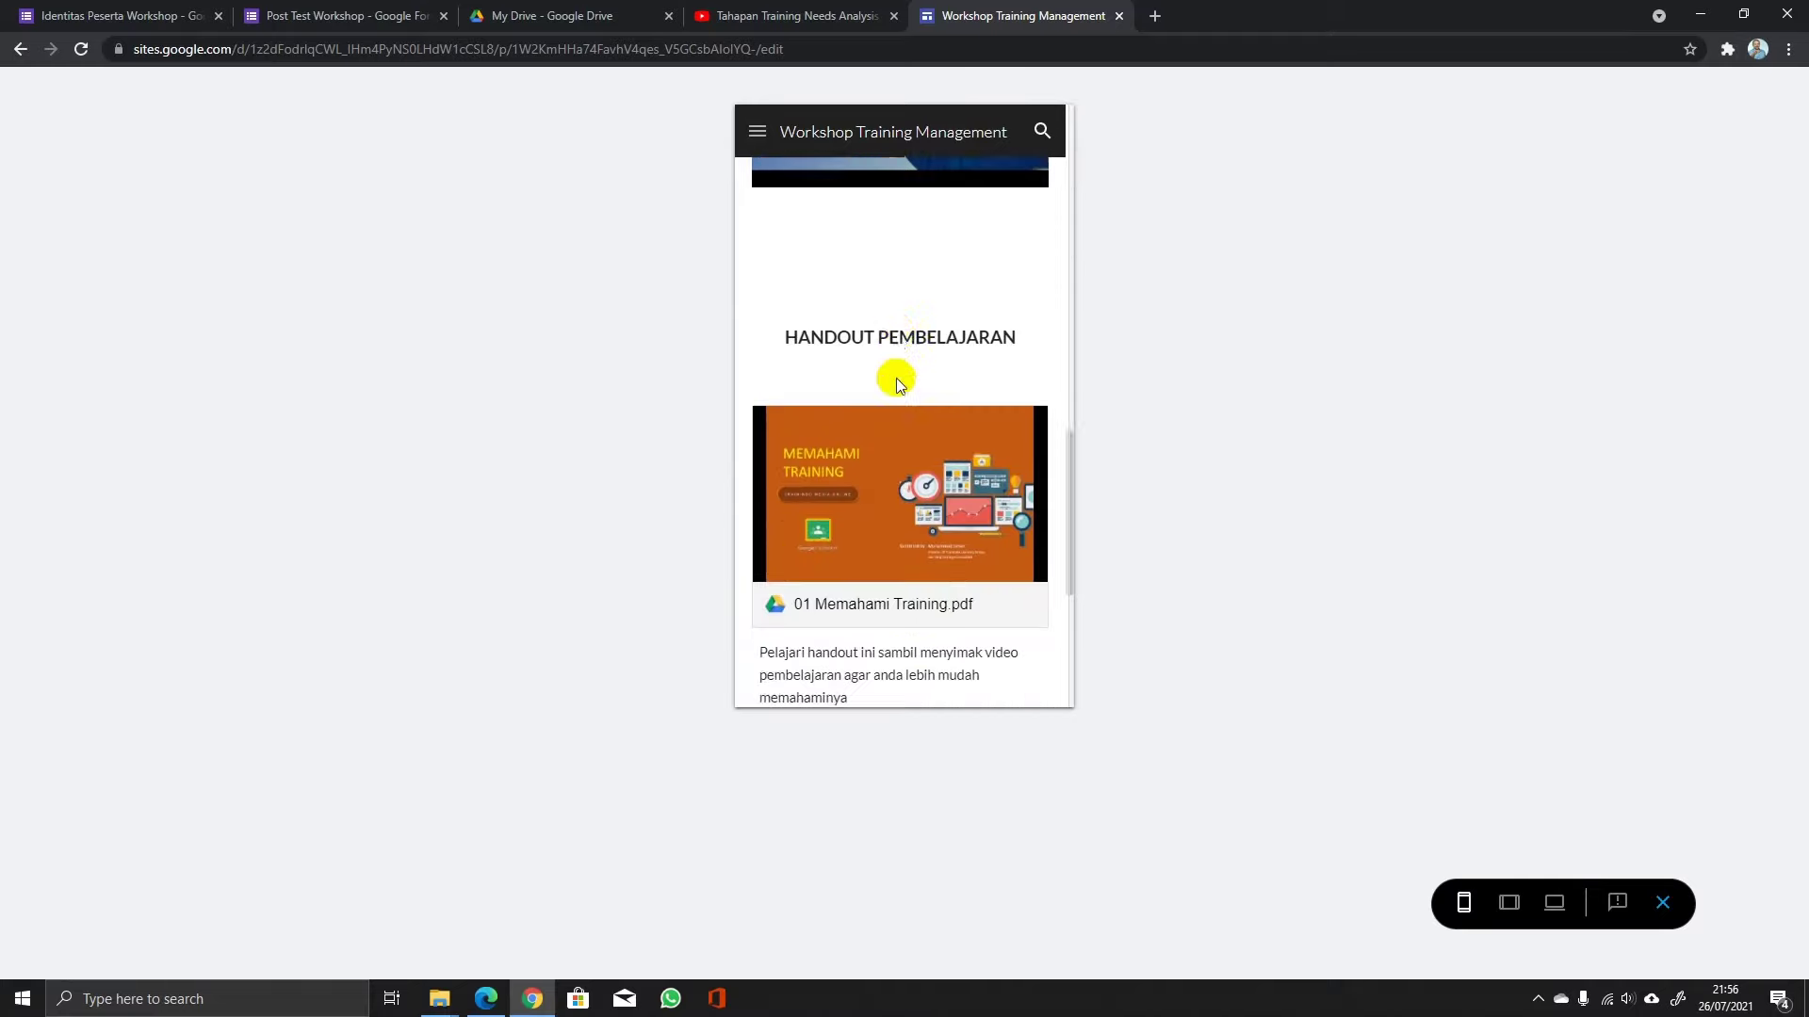
pyautogui.scroll(-2, 895, 381)
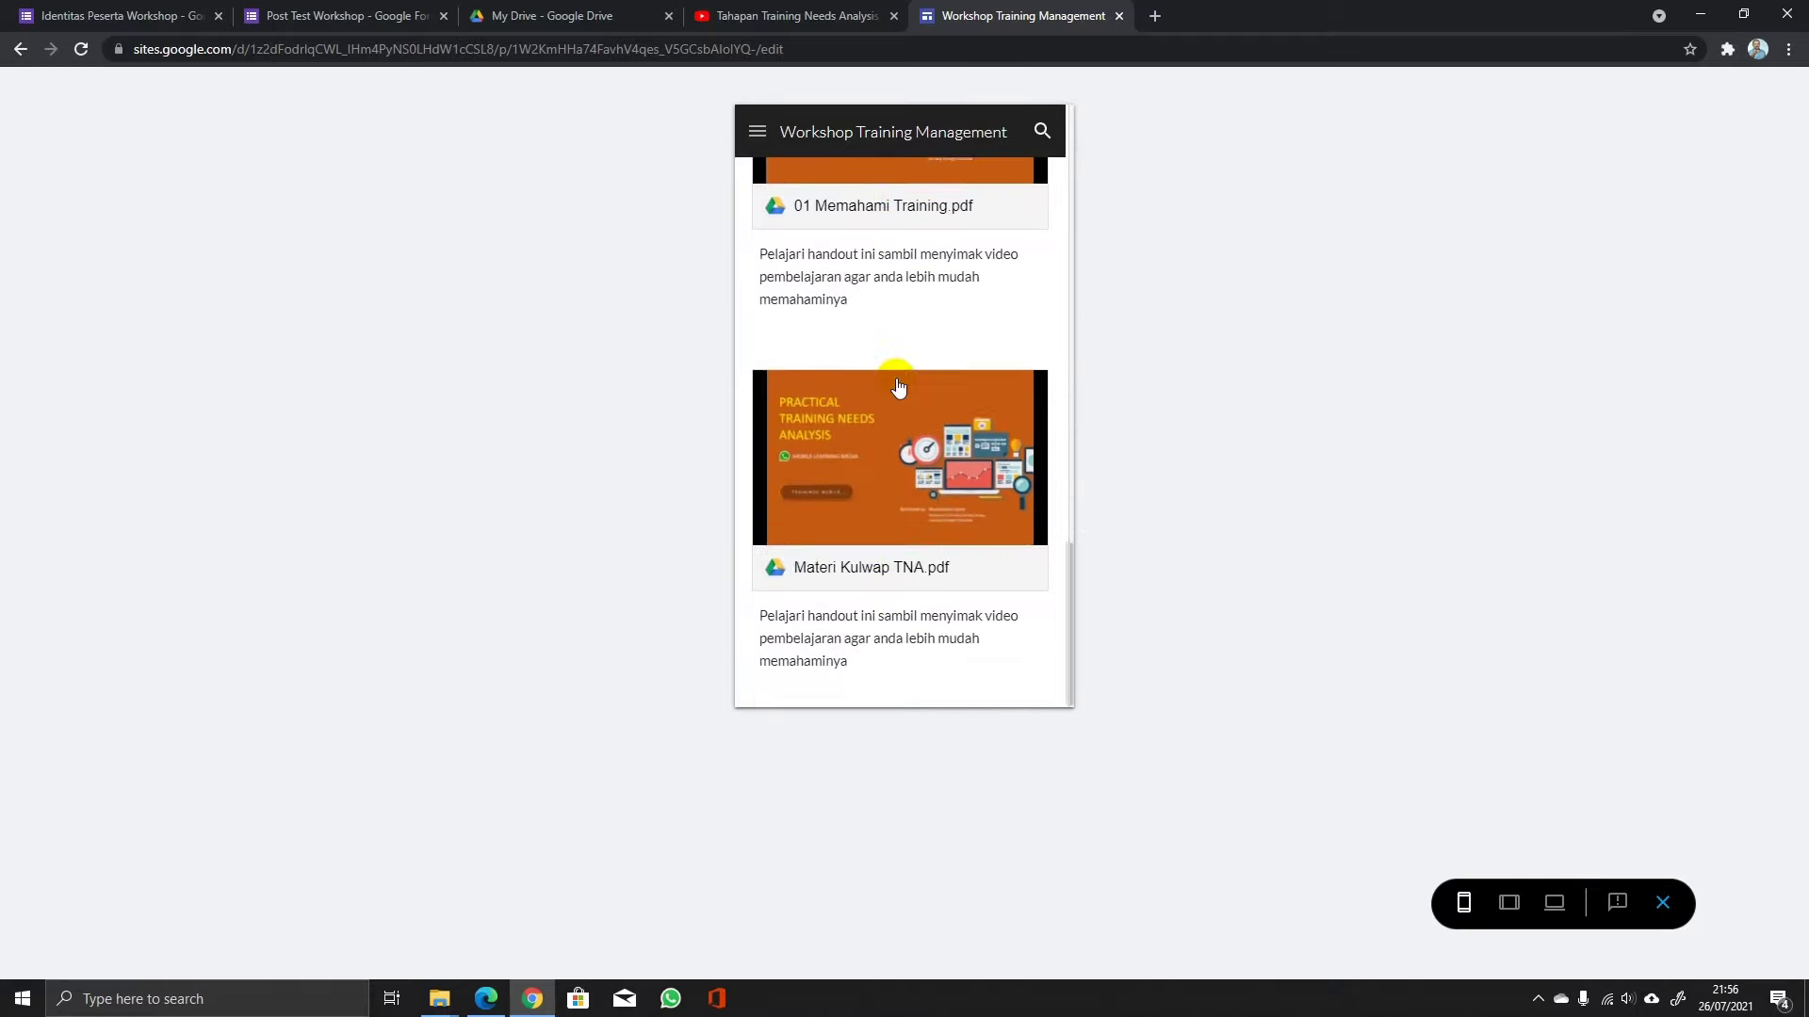
pyautogui.scroll(5, 896, 382)
pyautogui.scroll(10, 896, 384)
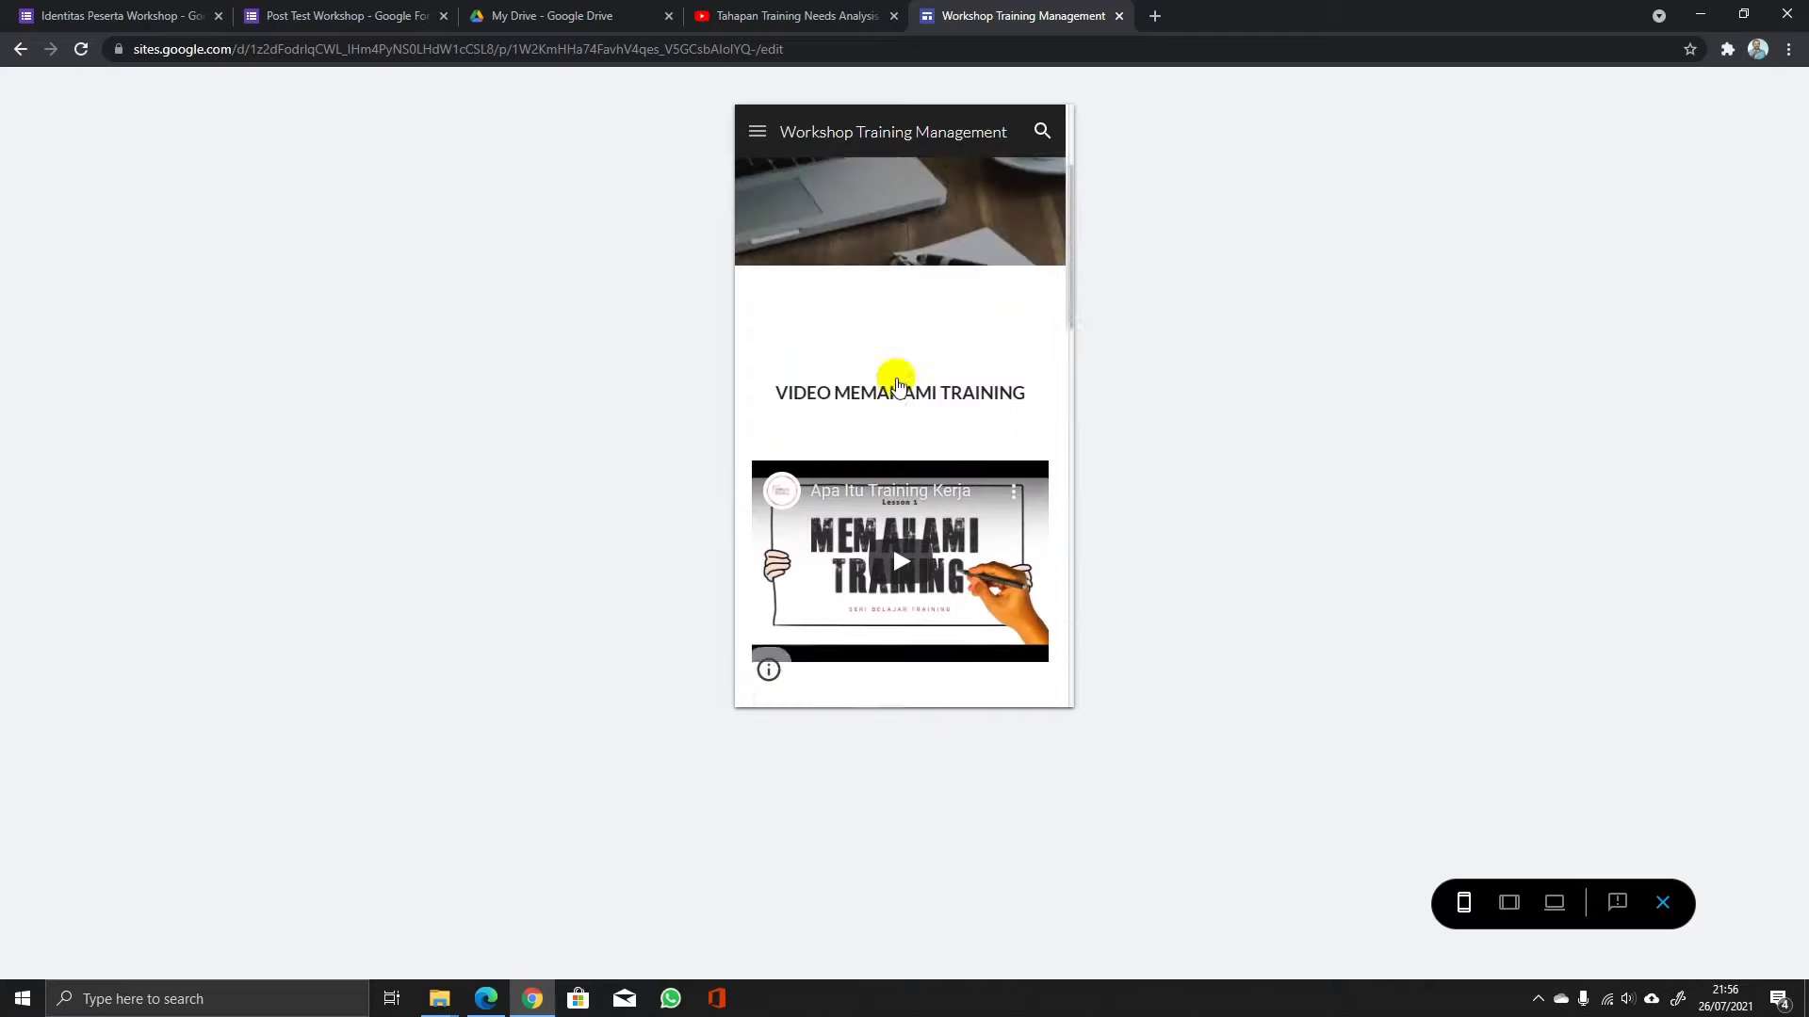
# Preview the Workshop Day 1 page in the tablet layout, checking the additional page links and the video section.
pyautogui.click(1510, 906)
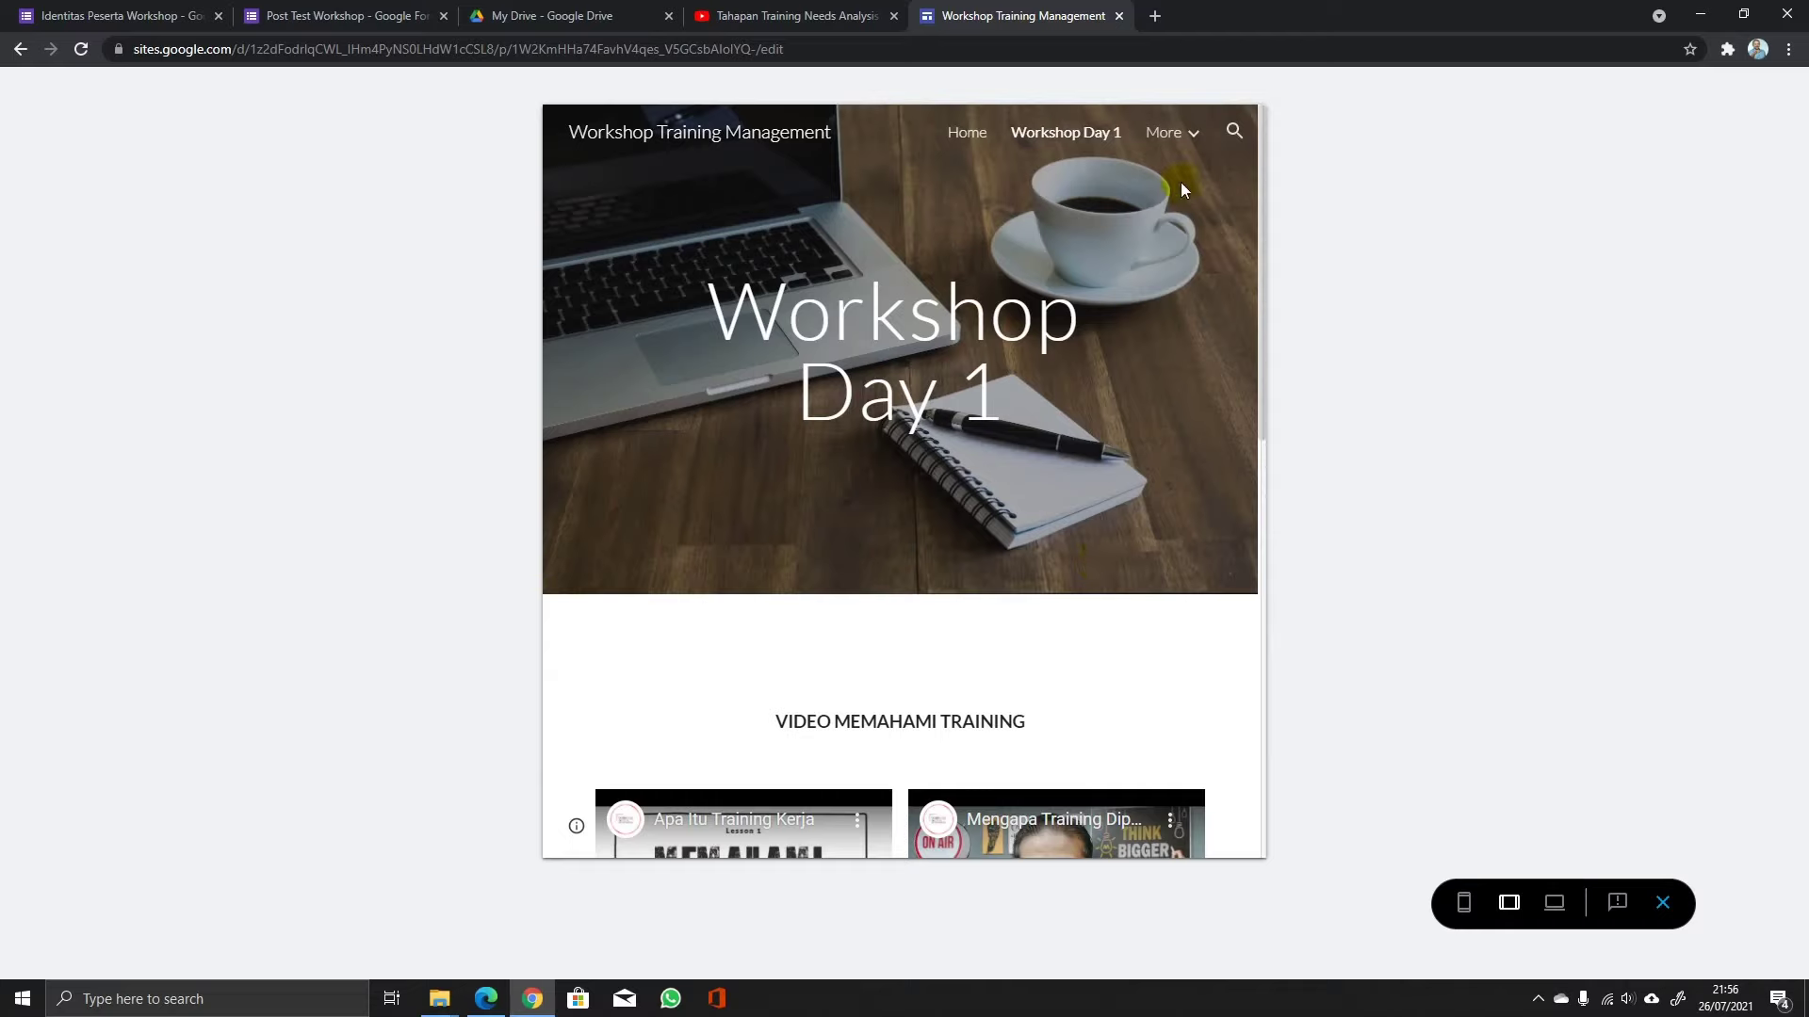
pyautogui.click(1168, 132)
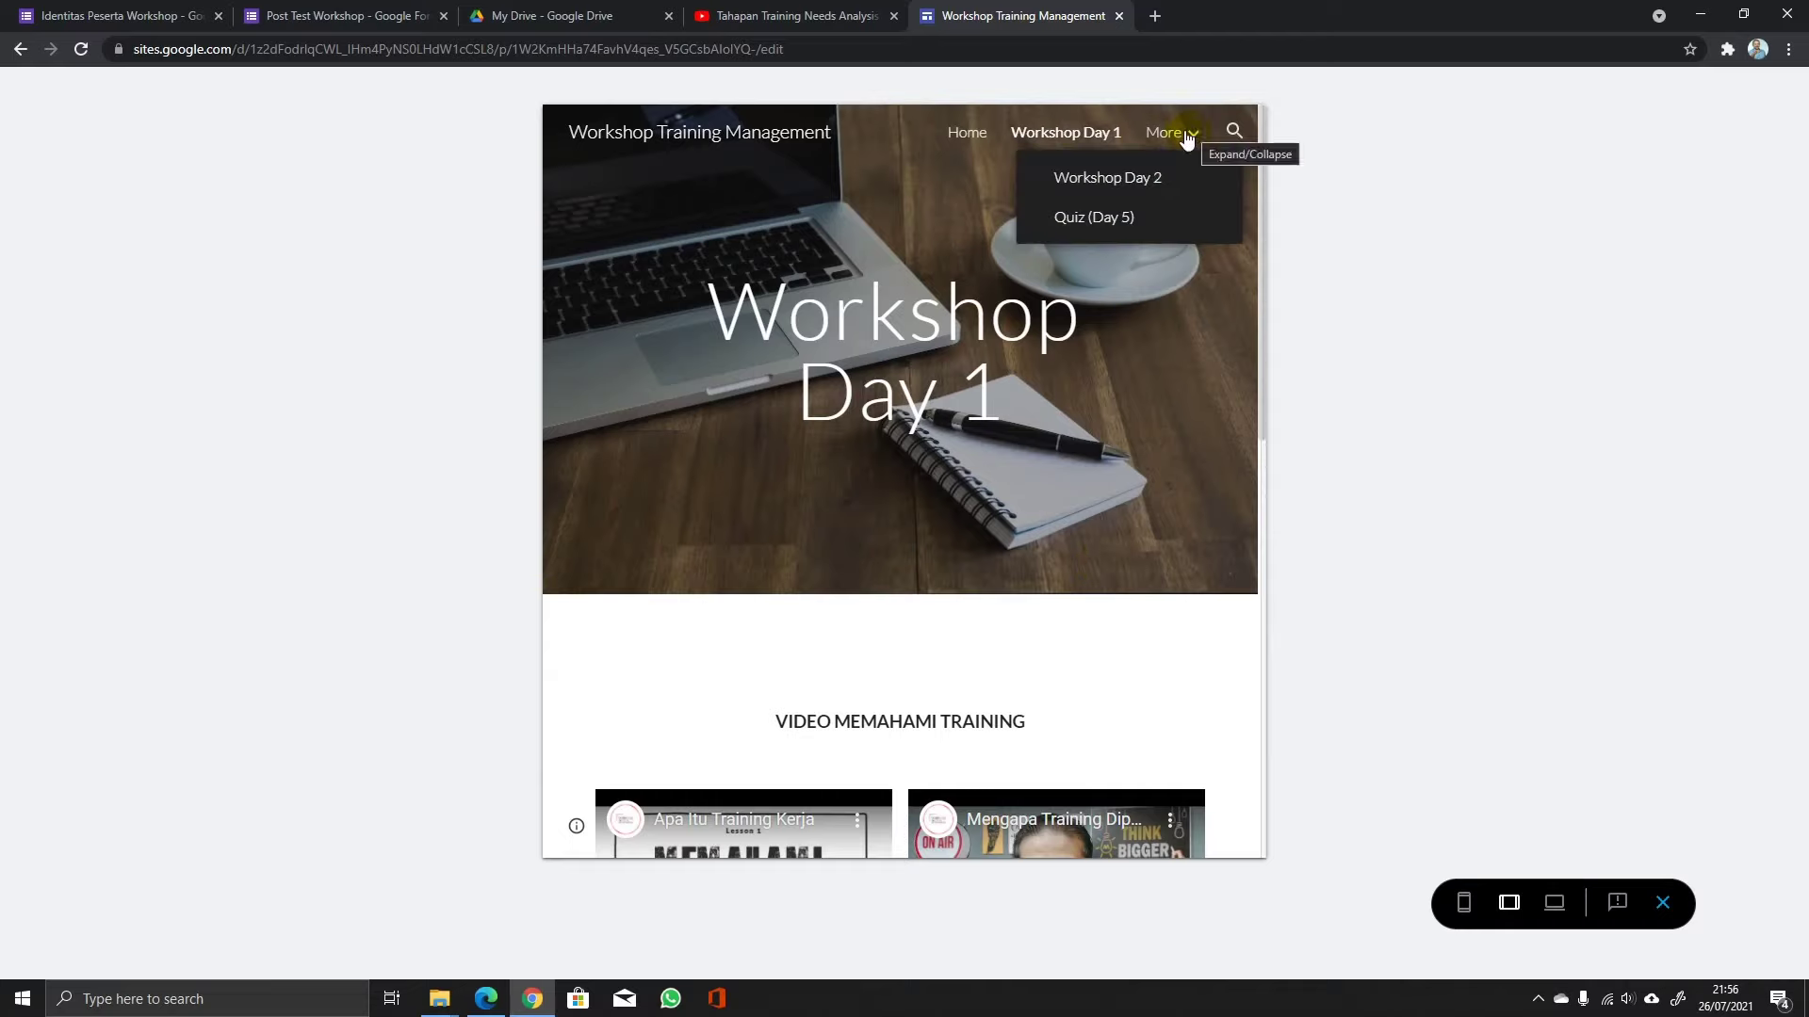
pyautogui.moveTo(1184, 141)
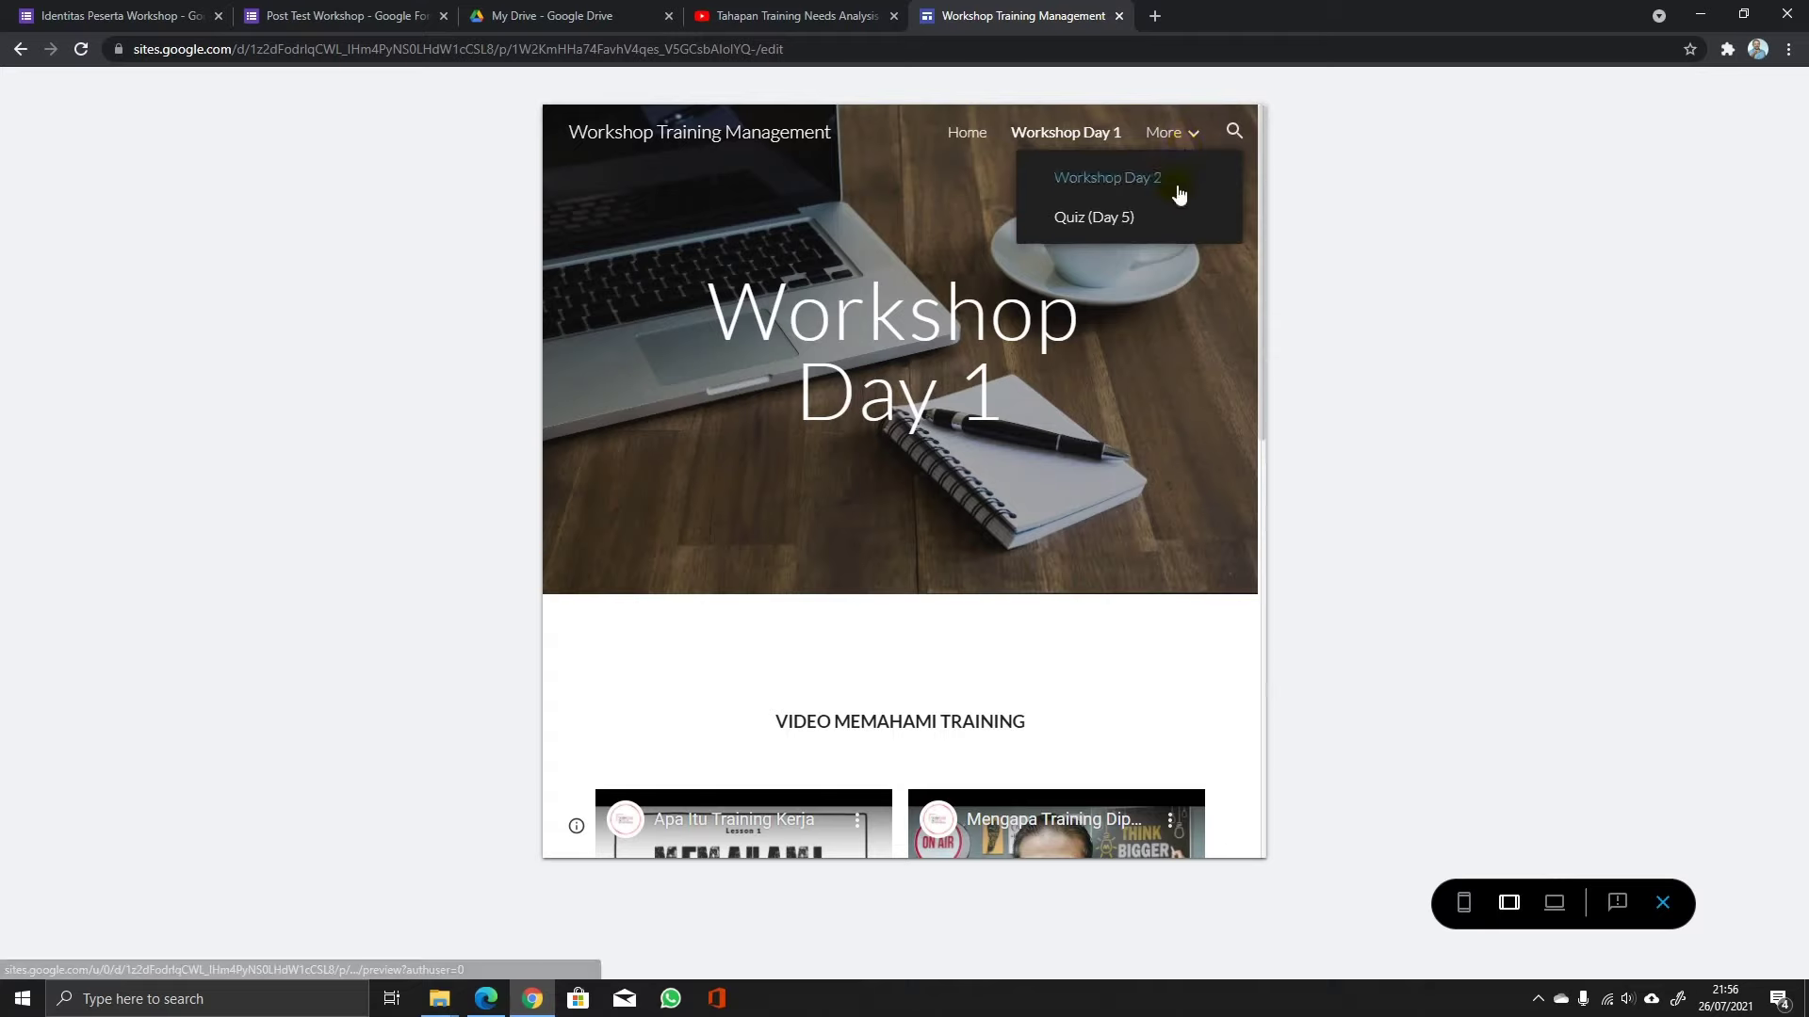
pyautogui.scroll(-3, 1087, 659)
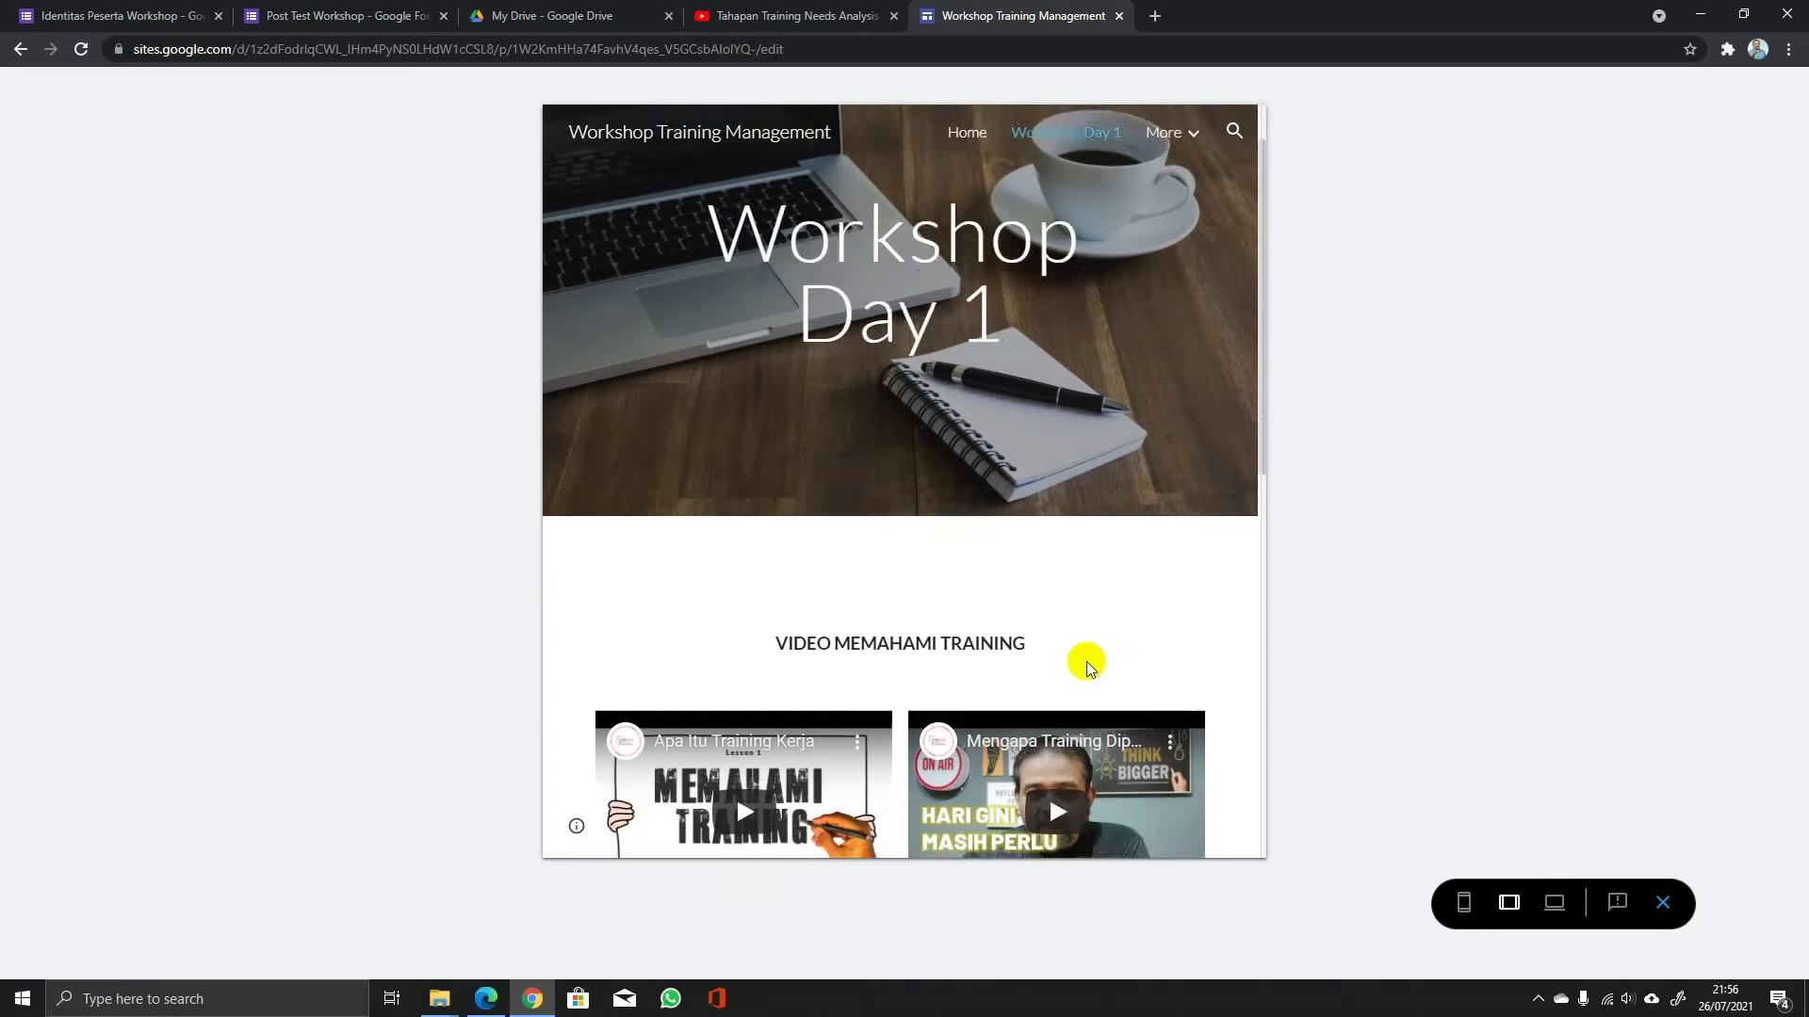
# Check the Workshop Day 1 and Workshop Day 2 pages, including videos and handouts, in the tablet preview, and exit the preview.
pyautogui.scroll(-7, 1087, 663)
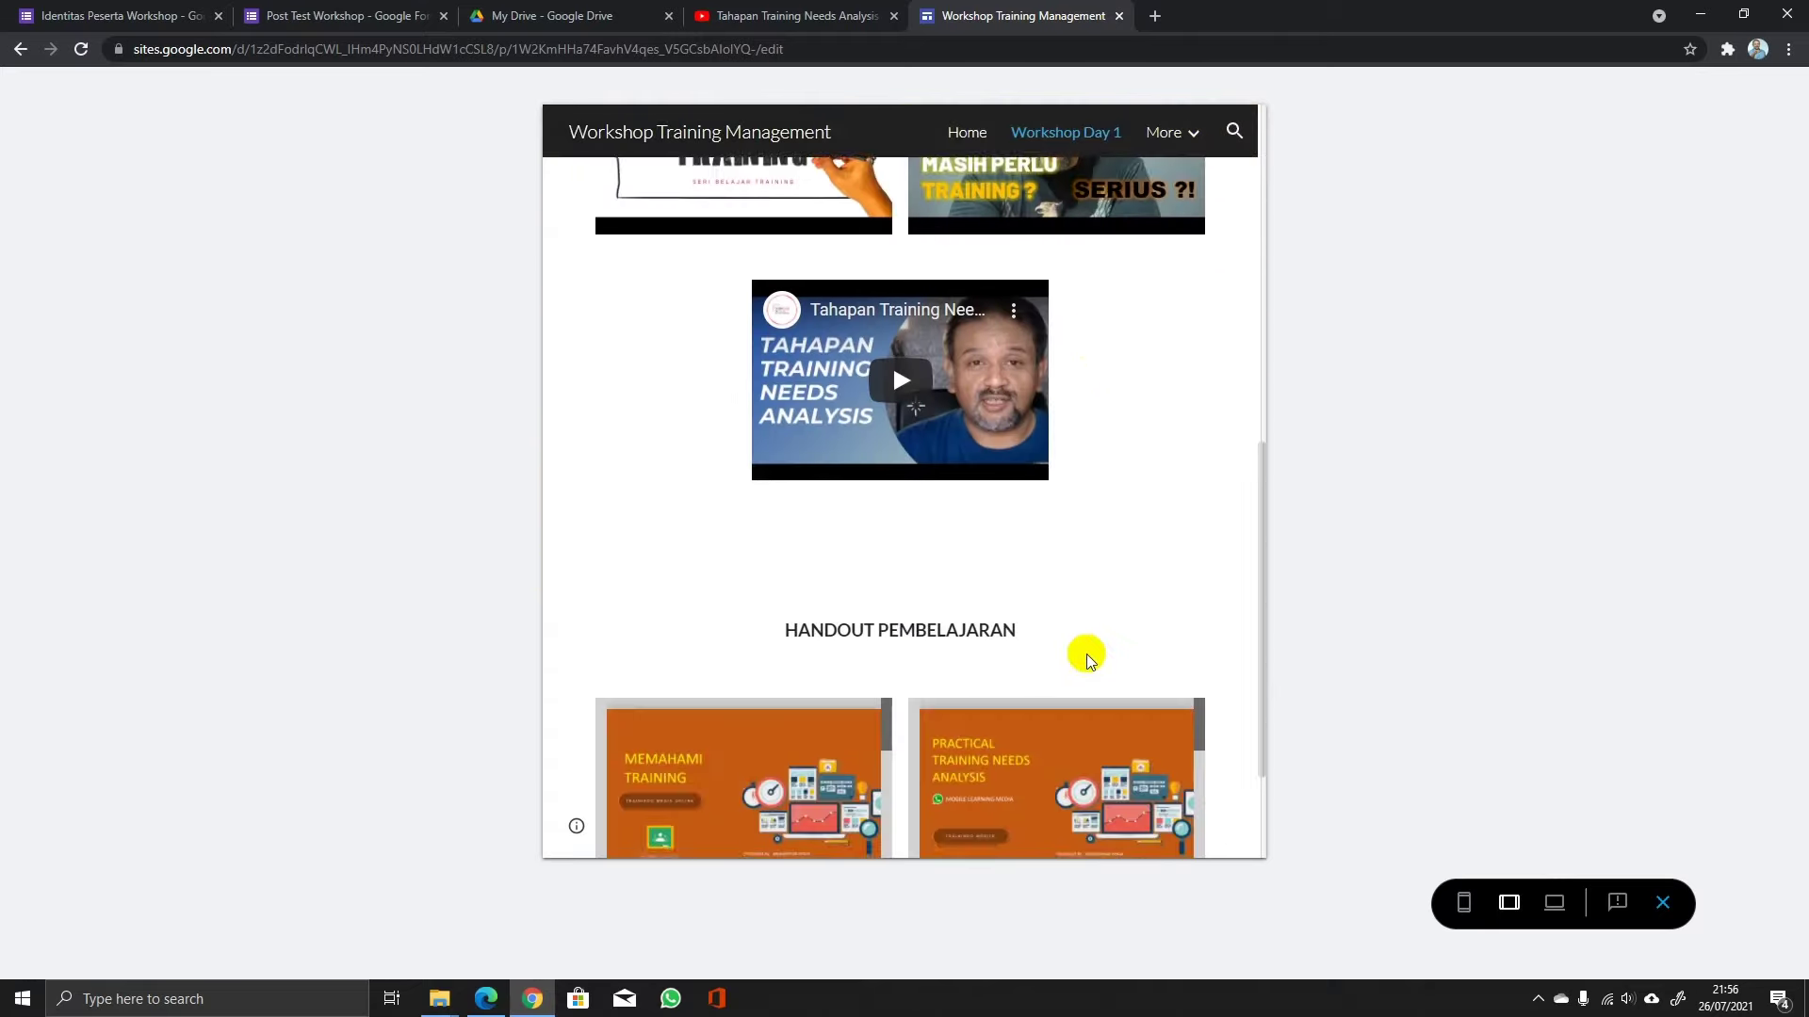
pyautogui.scroll(10, 1087, 653)
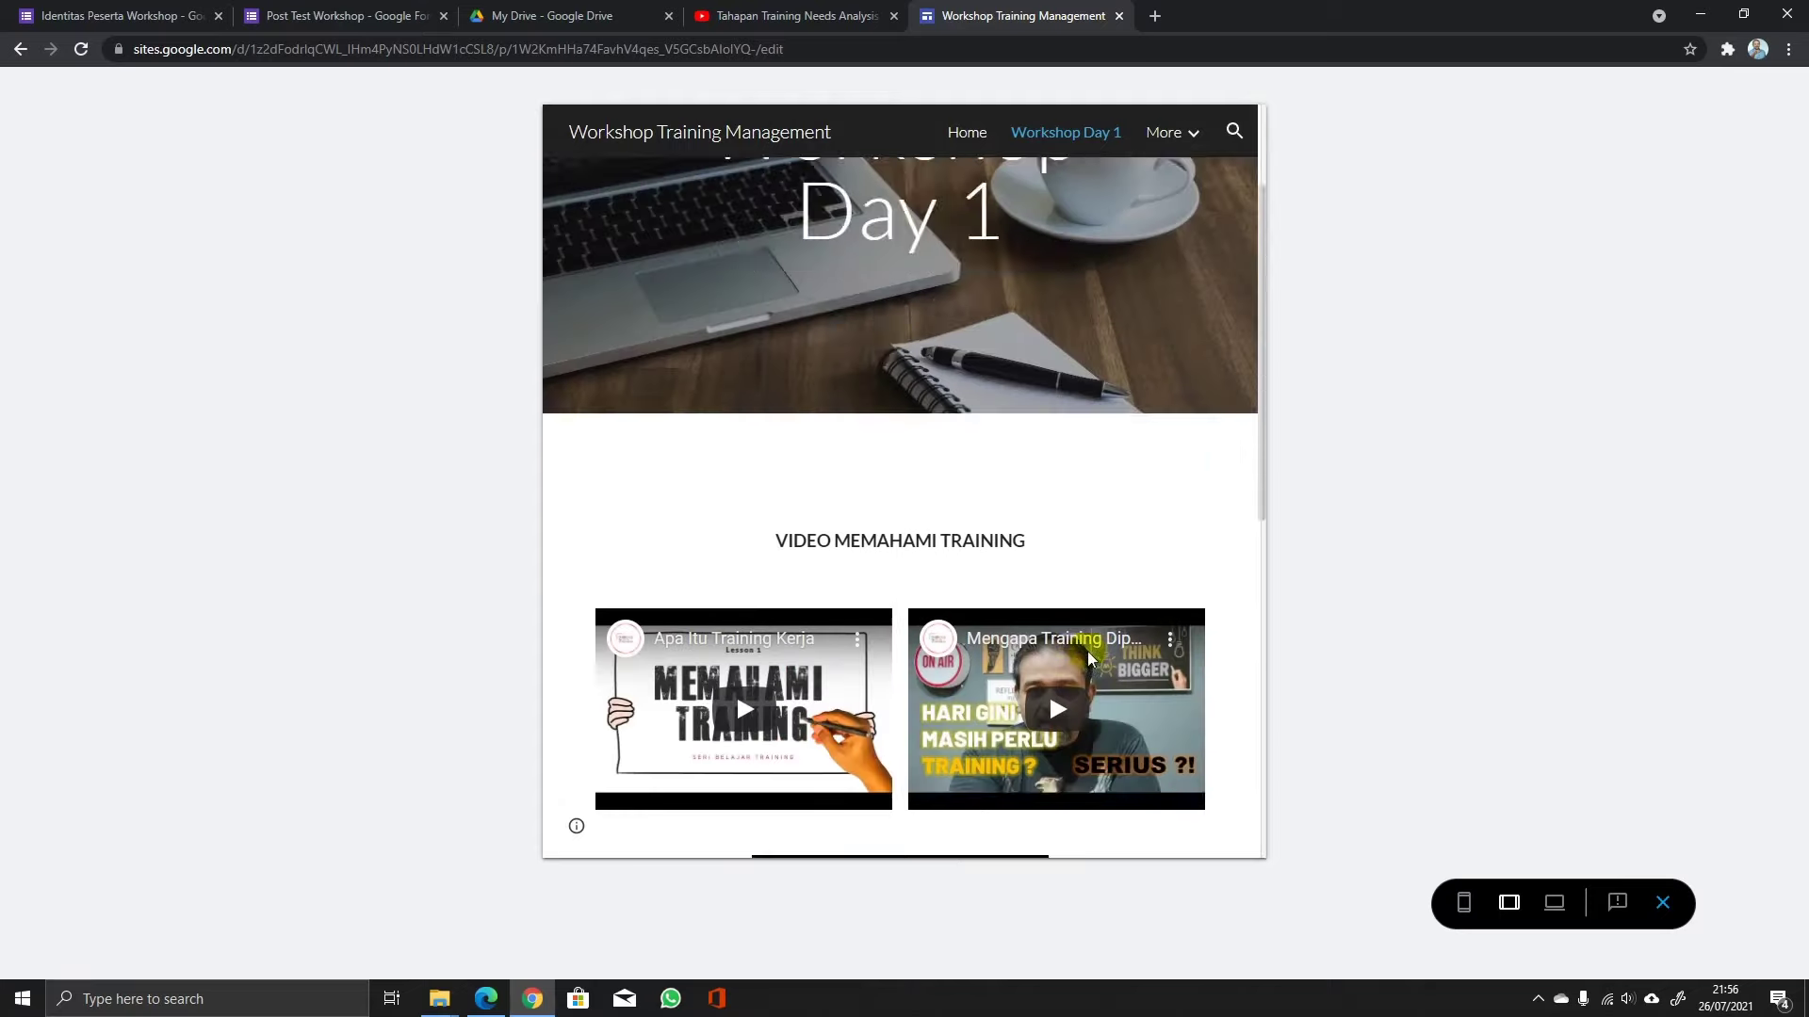
pyautogui.click(1178, 145)
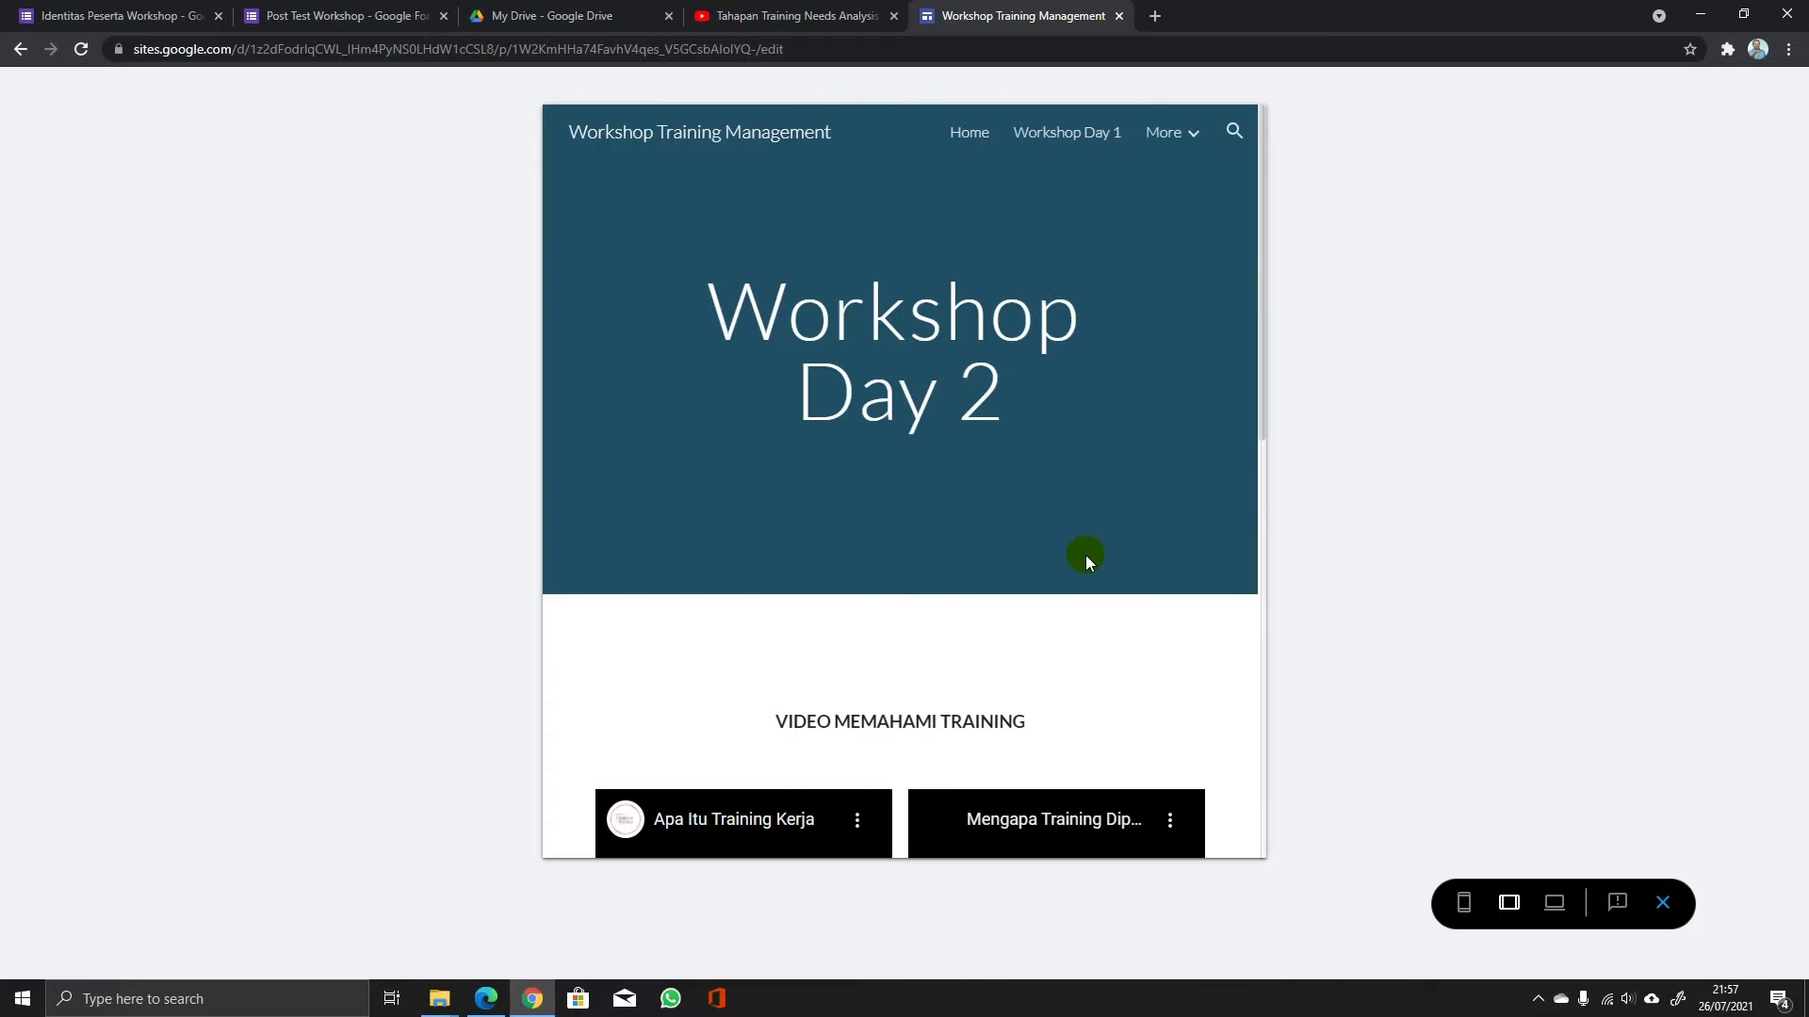
pyautogui.scroll(-9, 1084, 565)
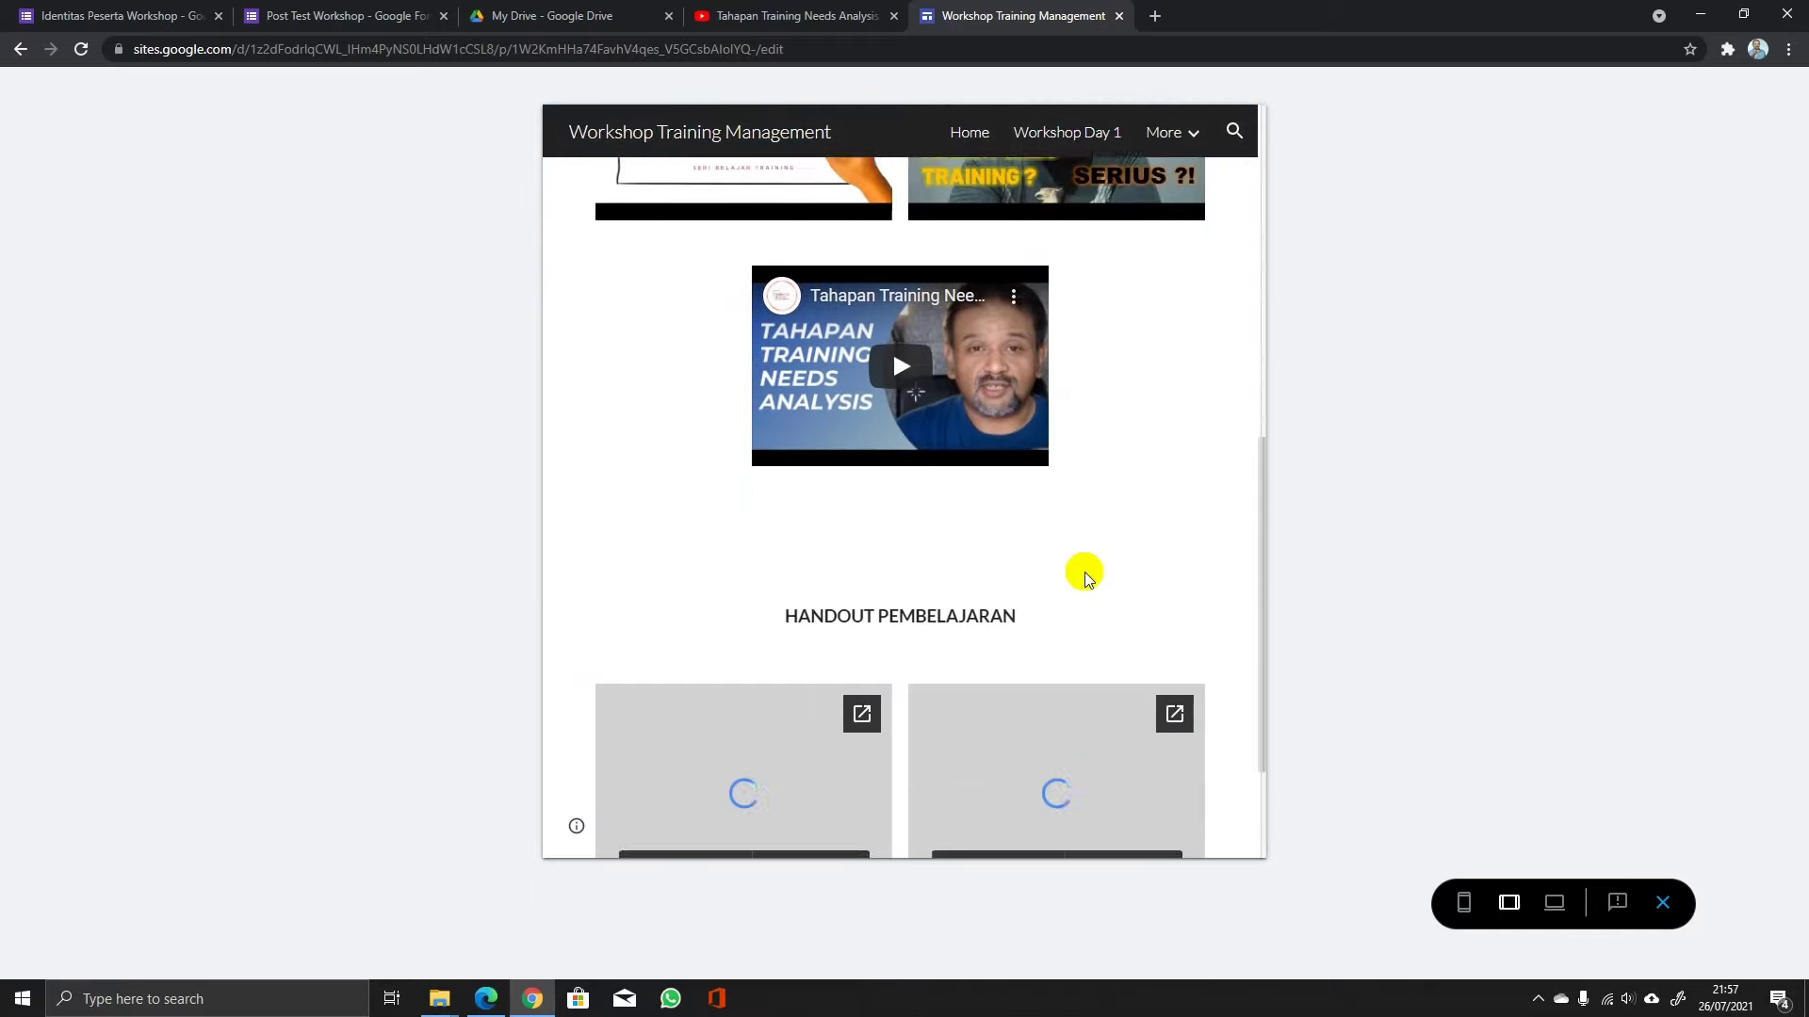
pyautogui.scroll(10, 1084, 572)
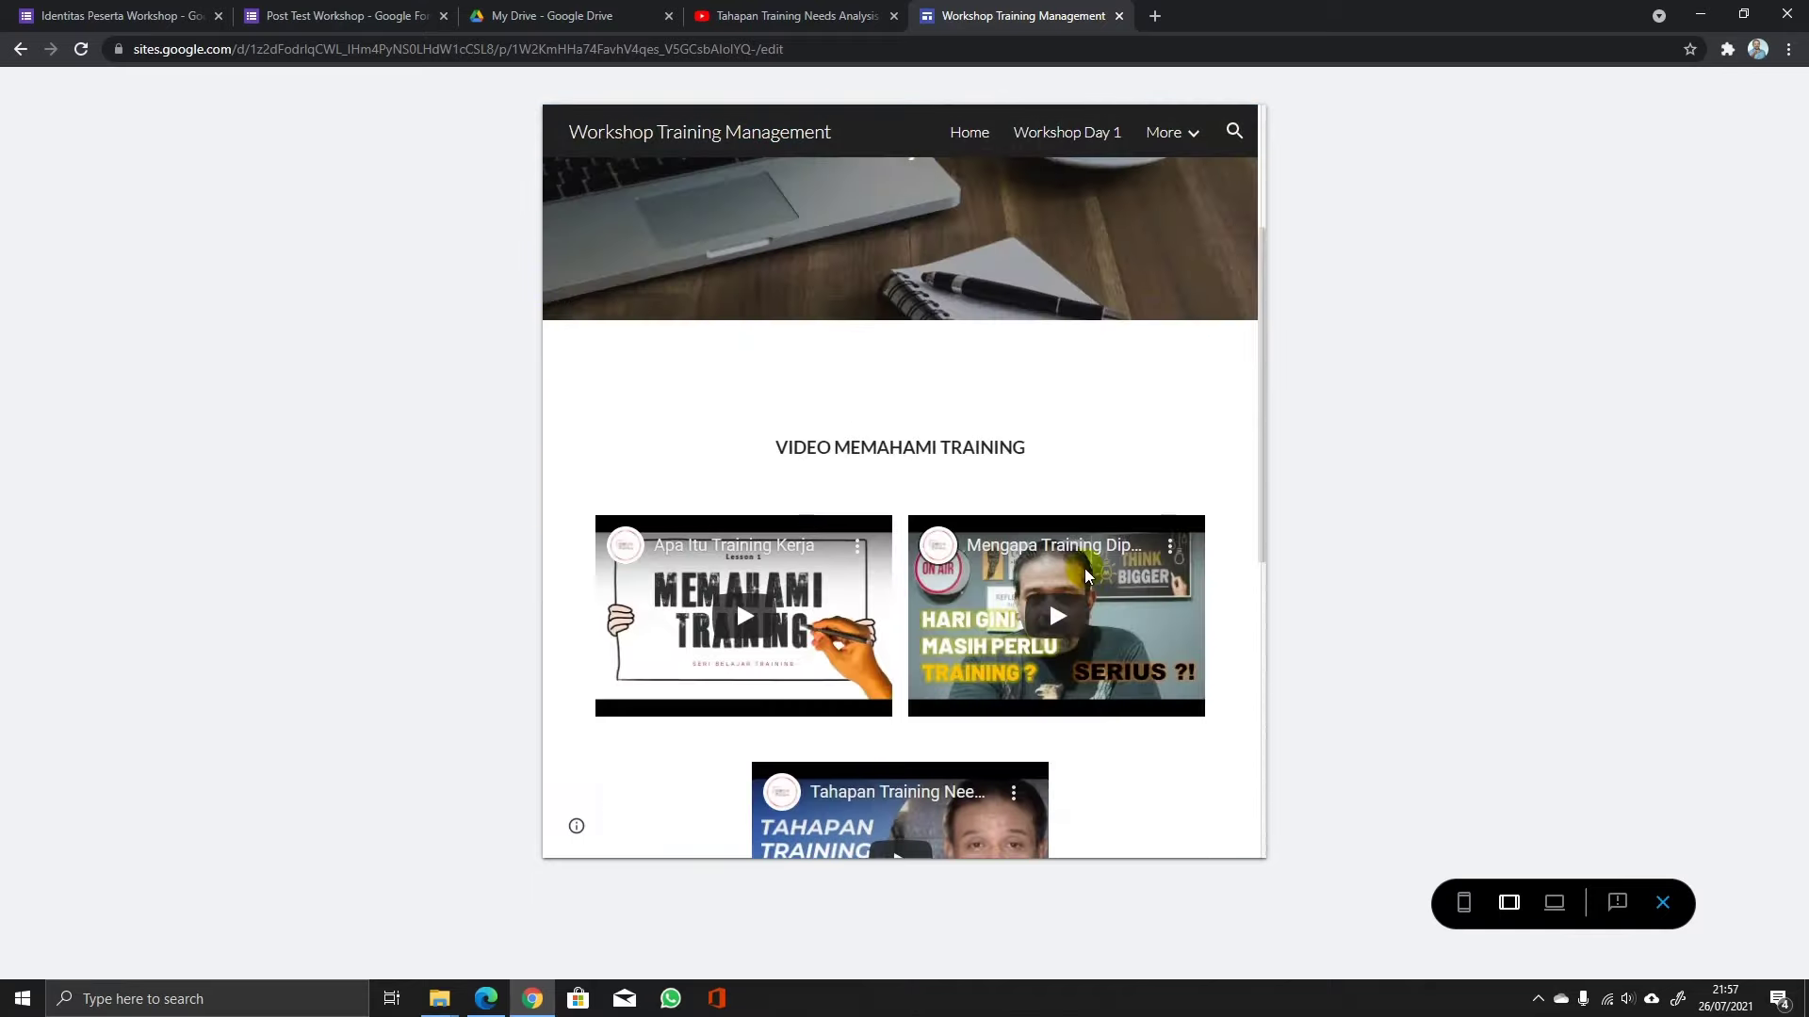
pyautogui.click(1663, 906)
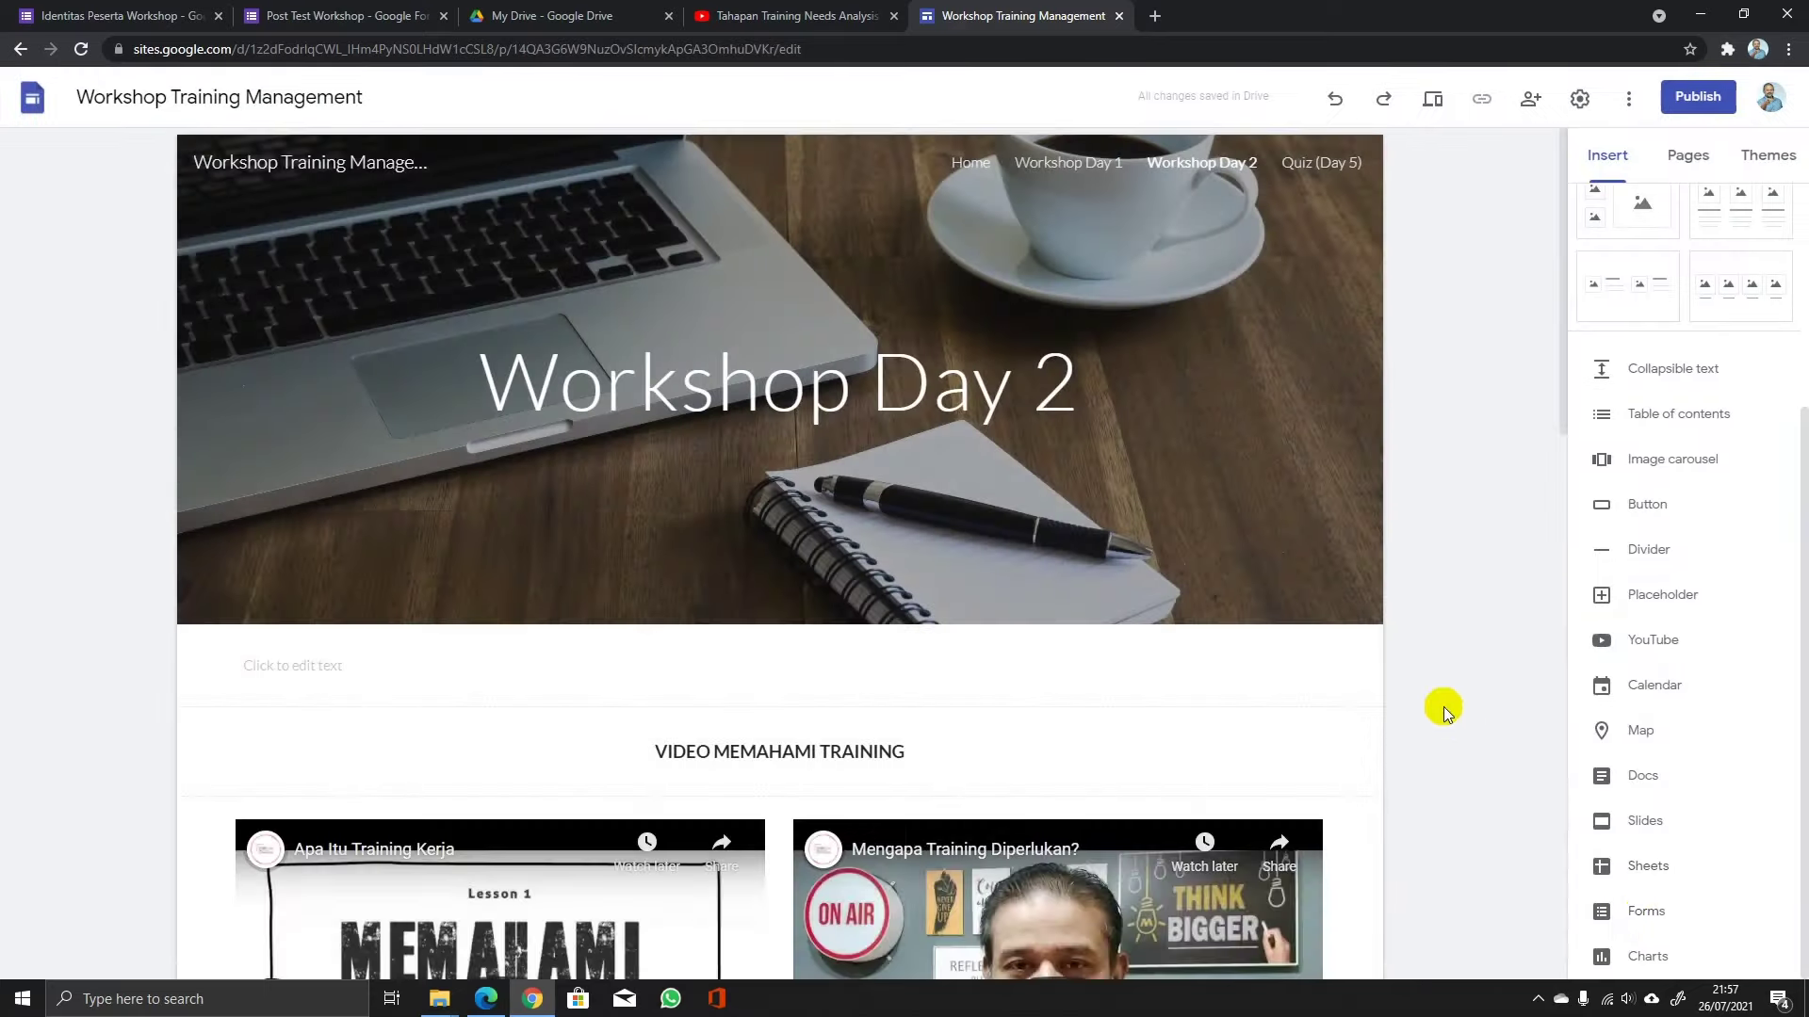
# Publish the site from the Home page at the web address workshop-training-management, requesting public search engines to not display it.
pyautogui.click(1683, 162)
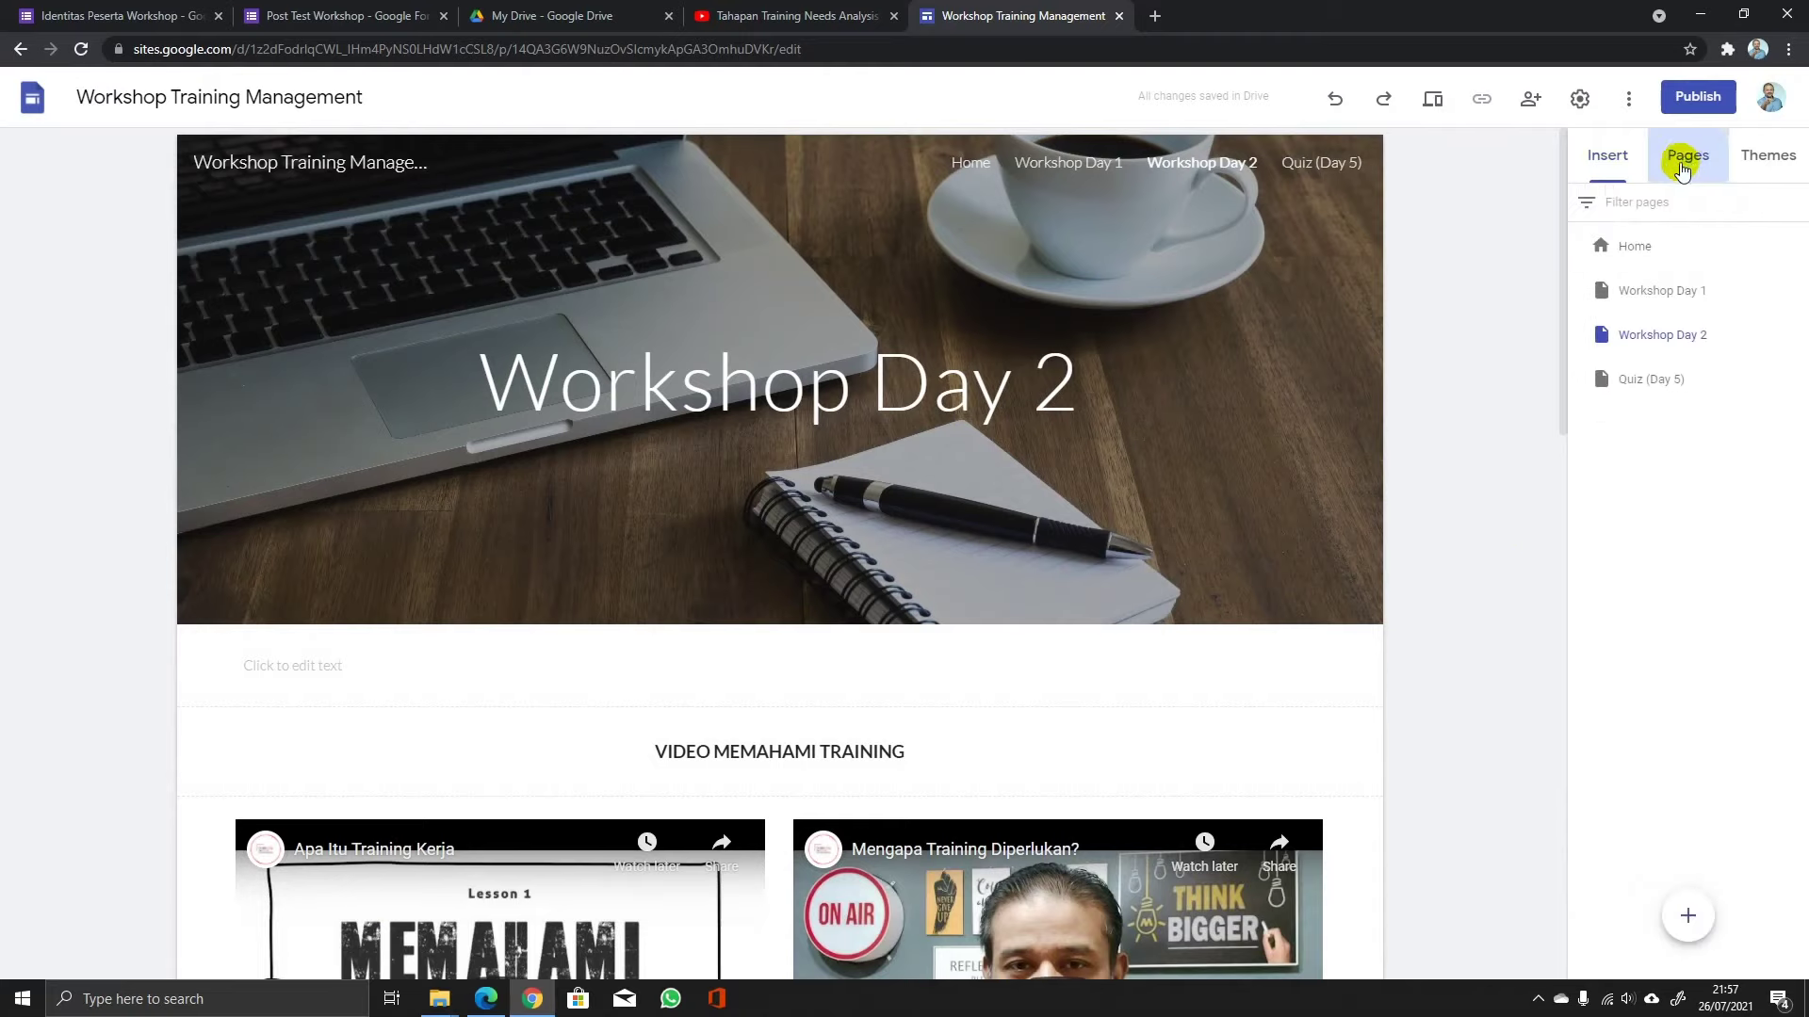
pyautogui.click(1644, 249)
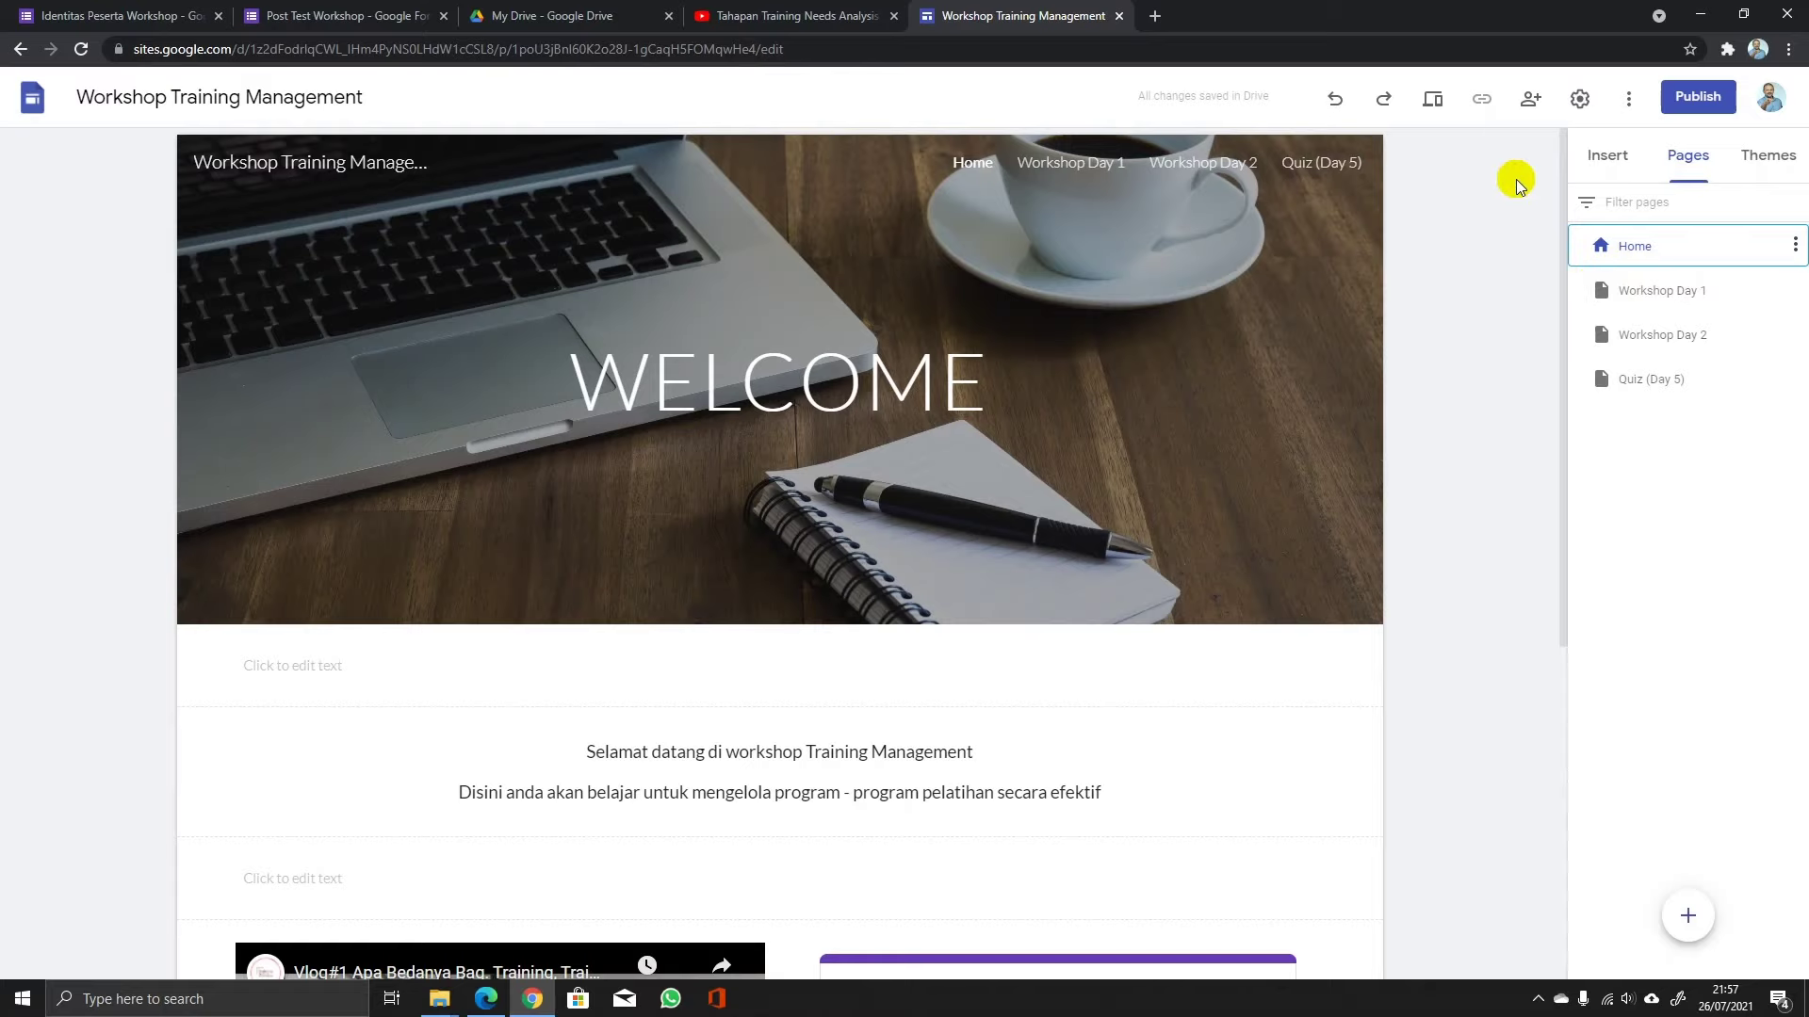
pyautogui.click(1485, 105)
pyautogui.click(1678, 106)
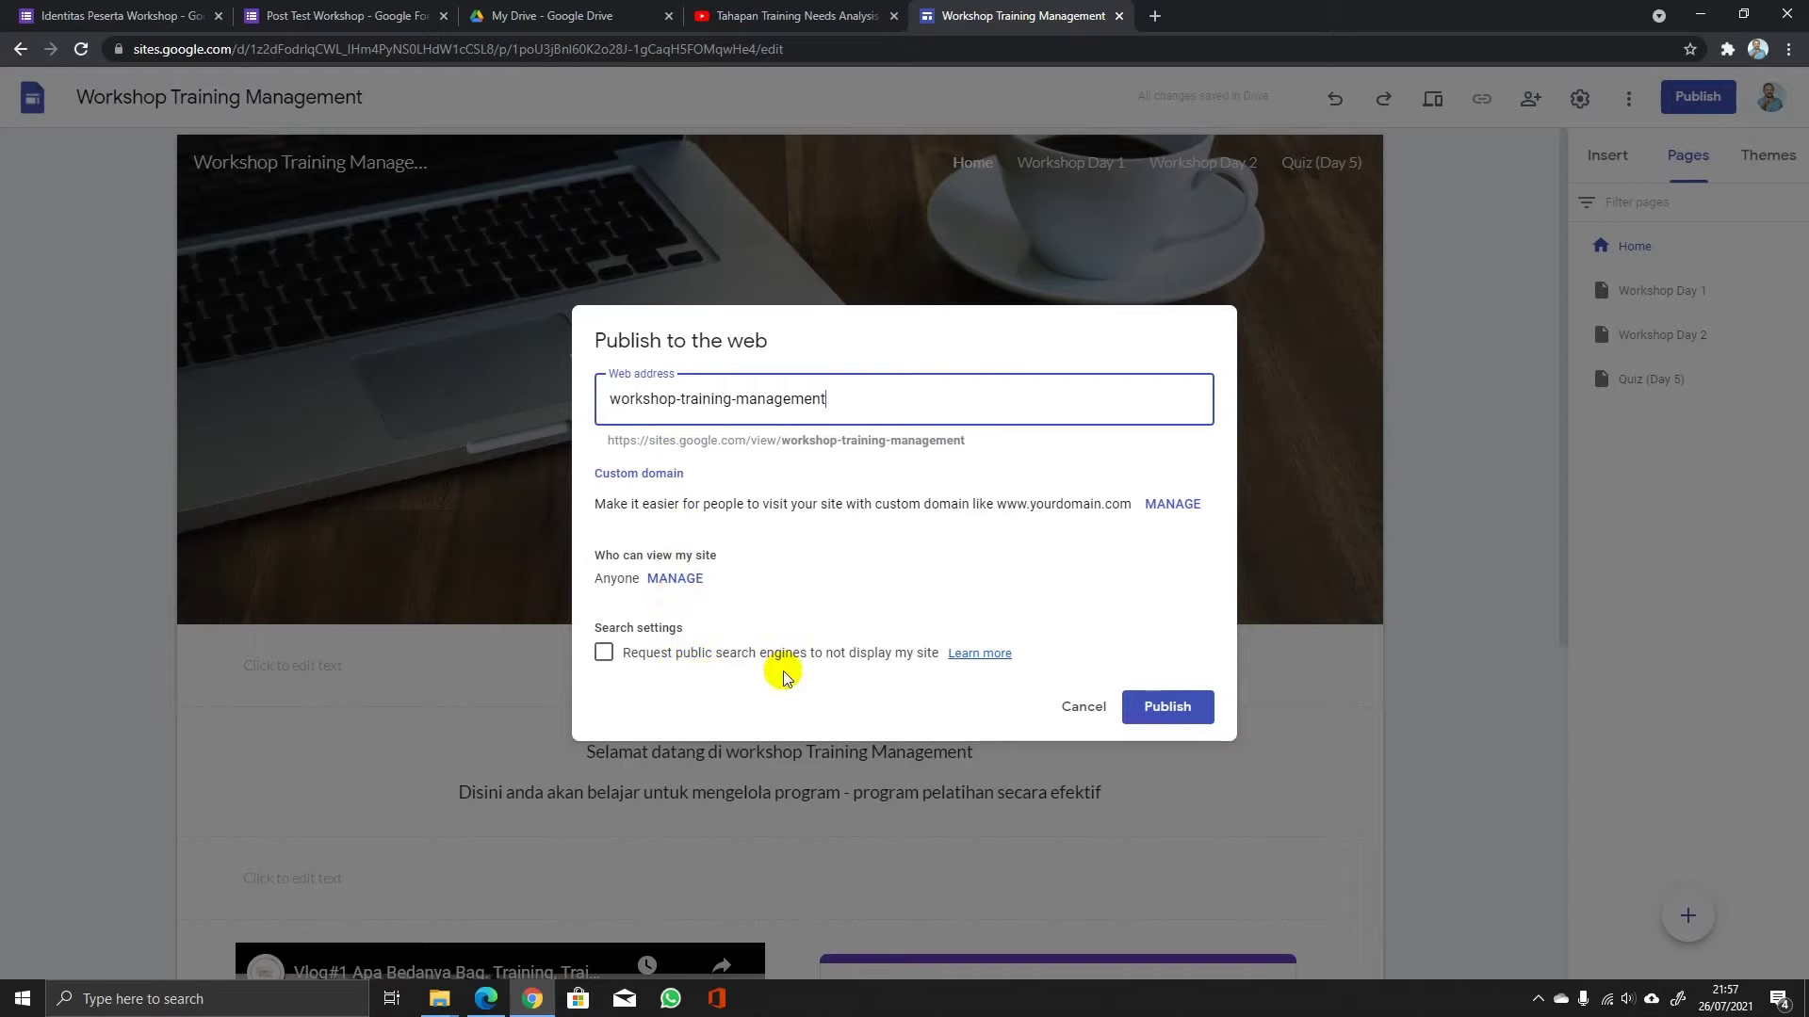
pyautogui.click(605, 654)
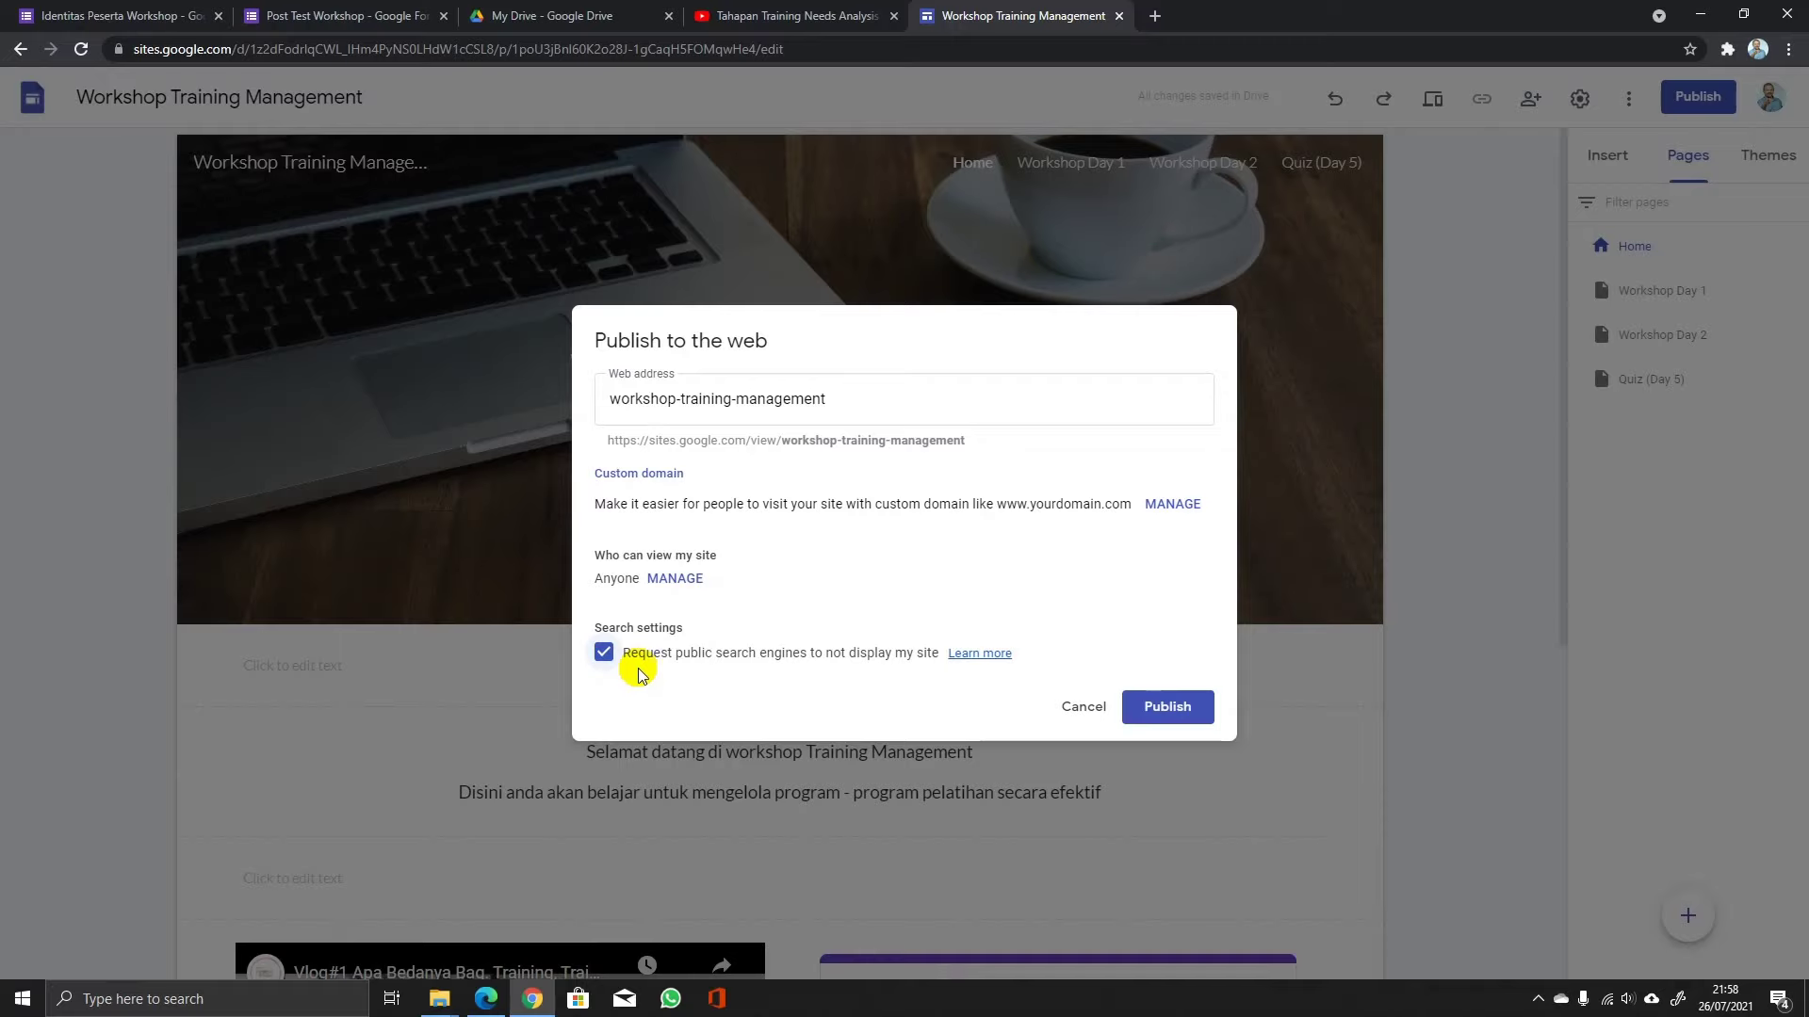
pyautogui.click(604, 655)
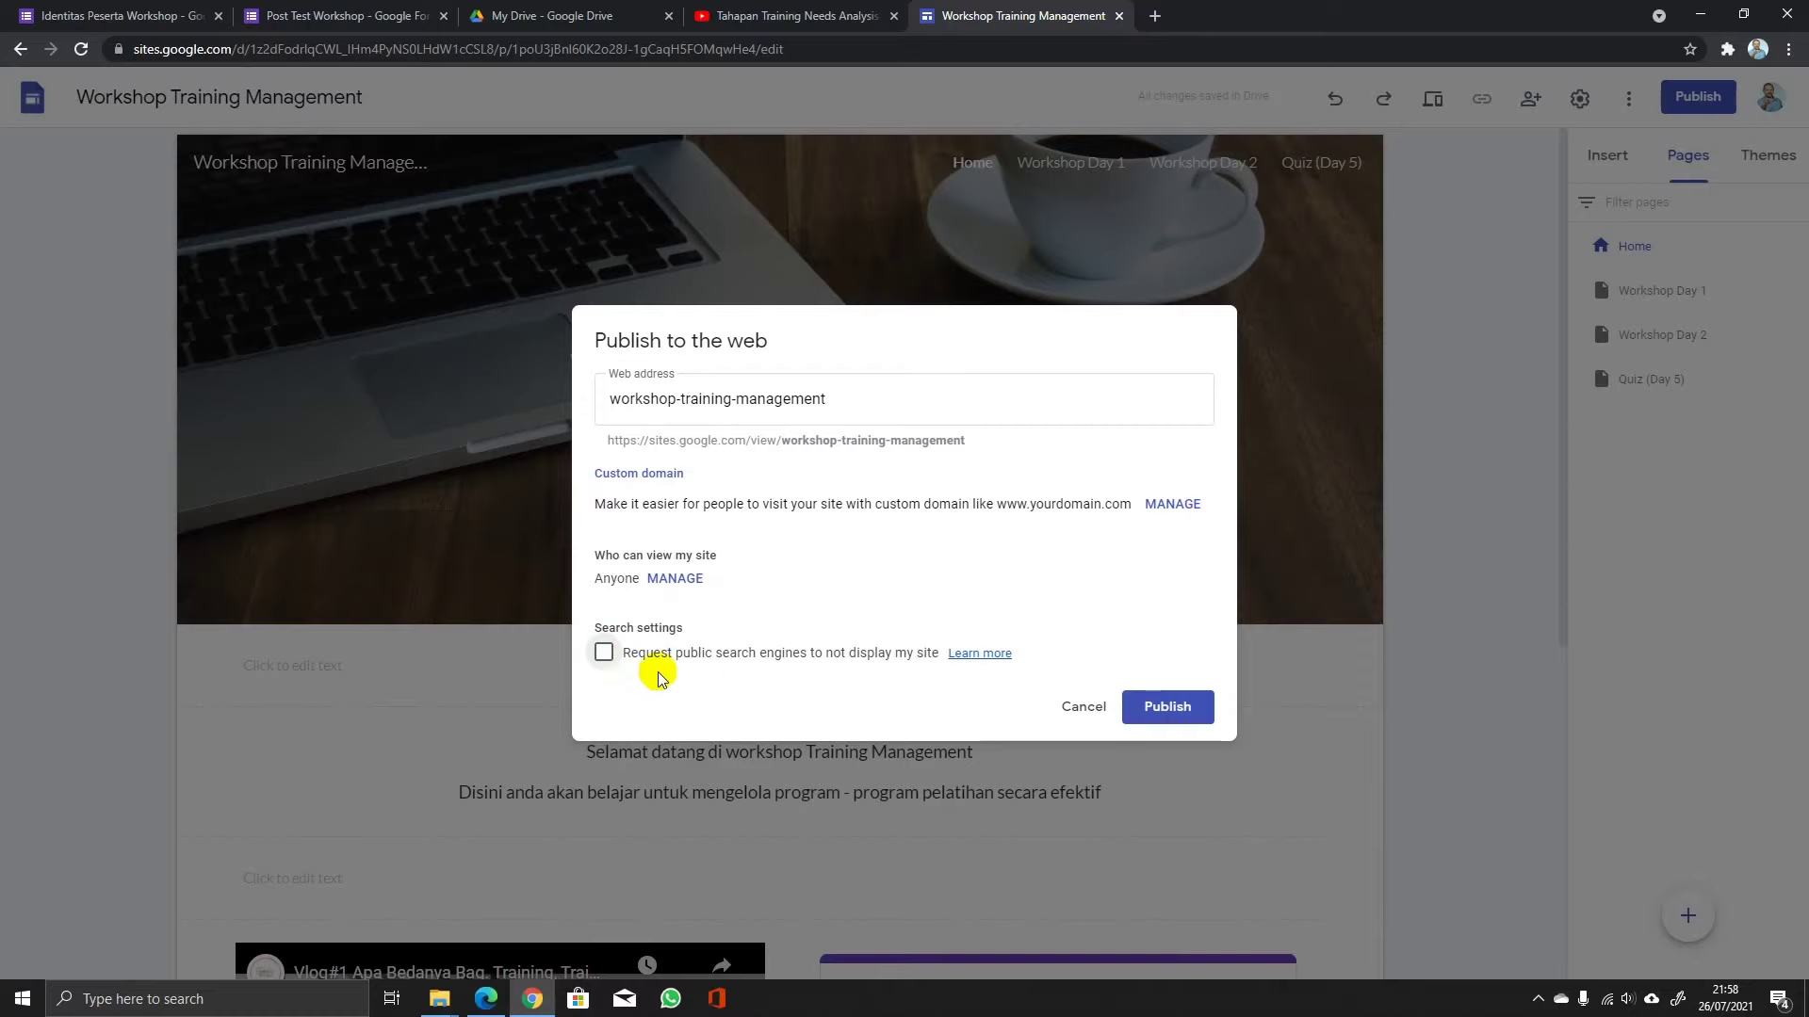
pyautogui.click(603, 652)
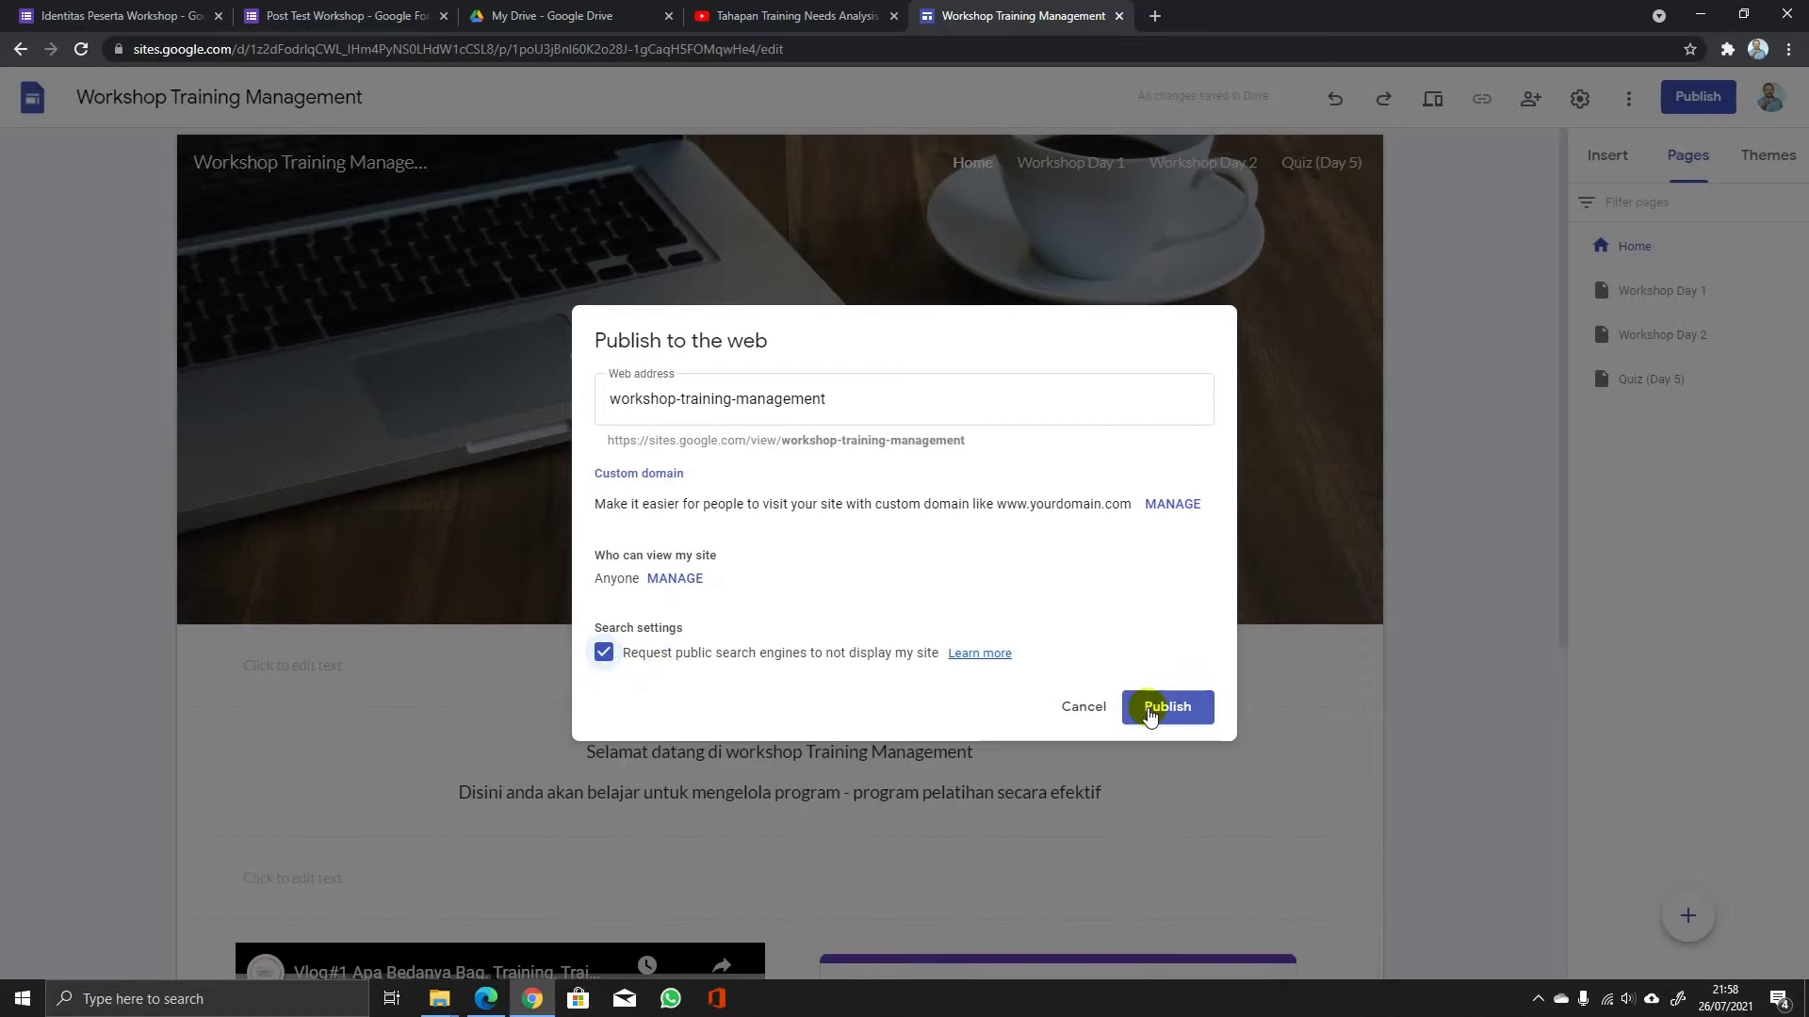
pyautogui.click(1167, 709)
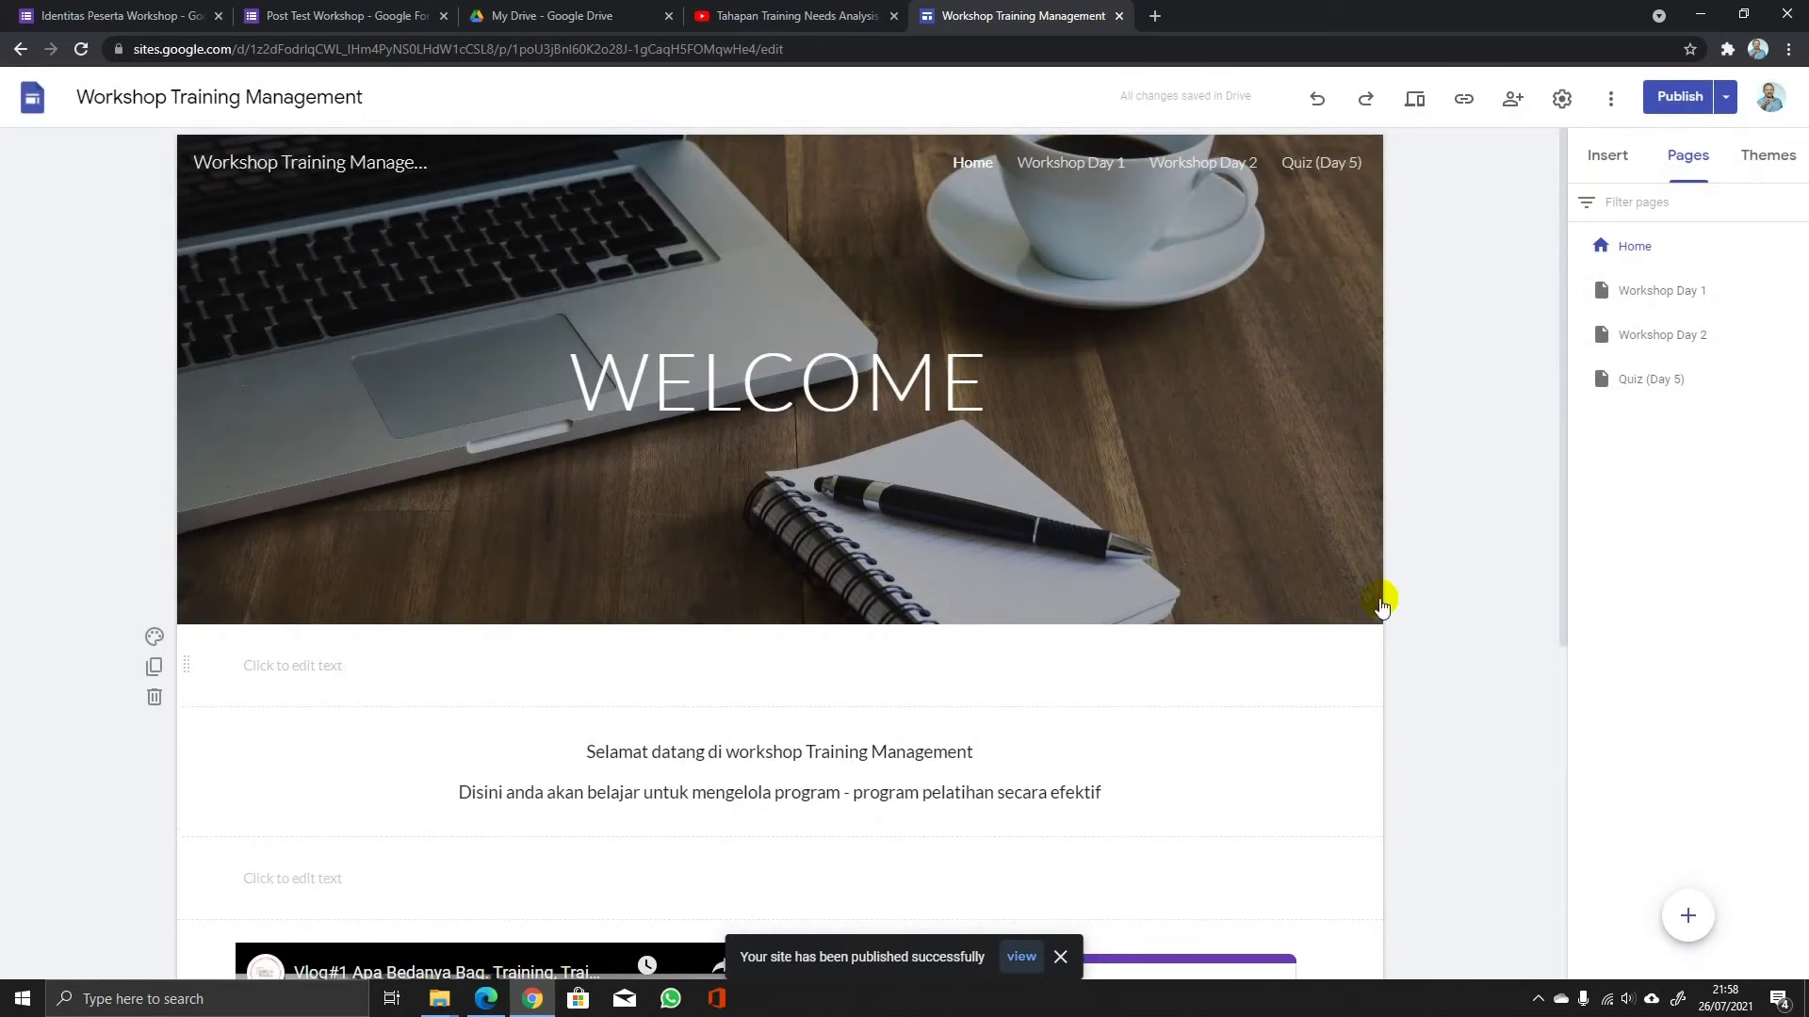
# Copy the published site links of the Home page and the Workshop Day 1 page.
pyautogui.click(1464, 100)
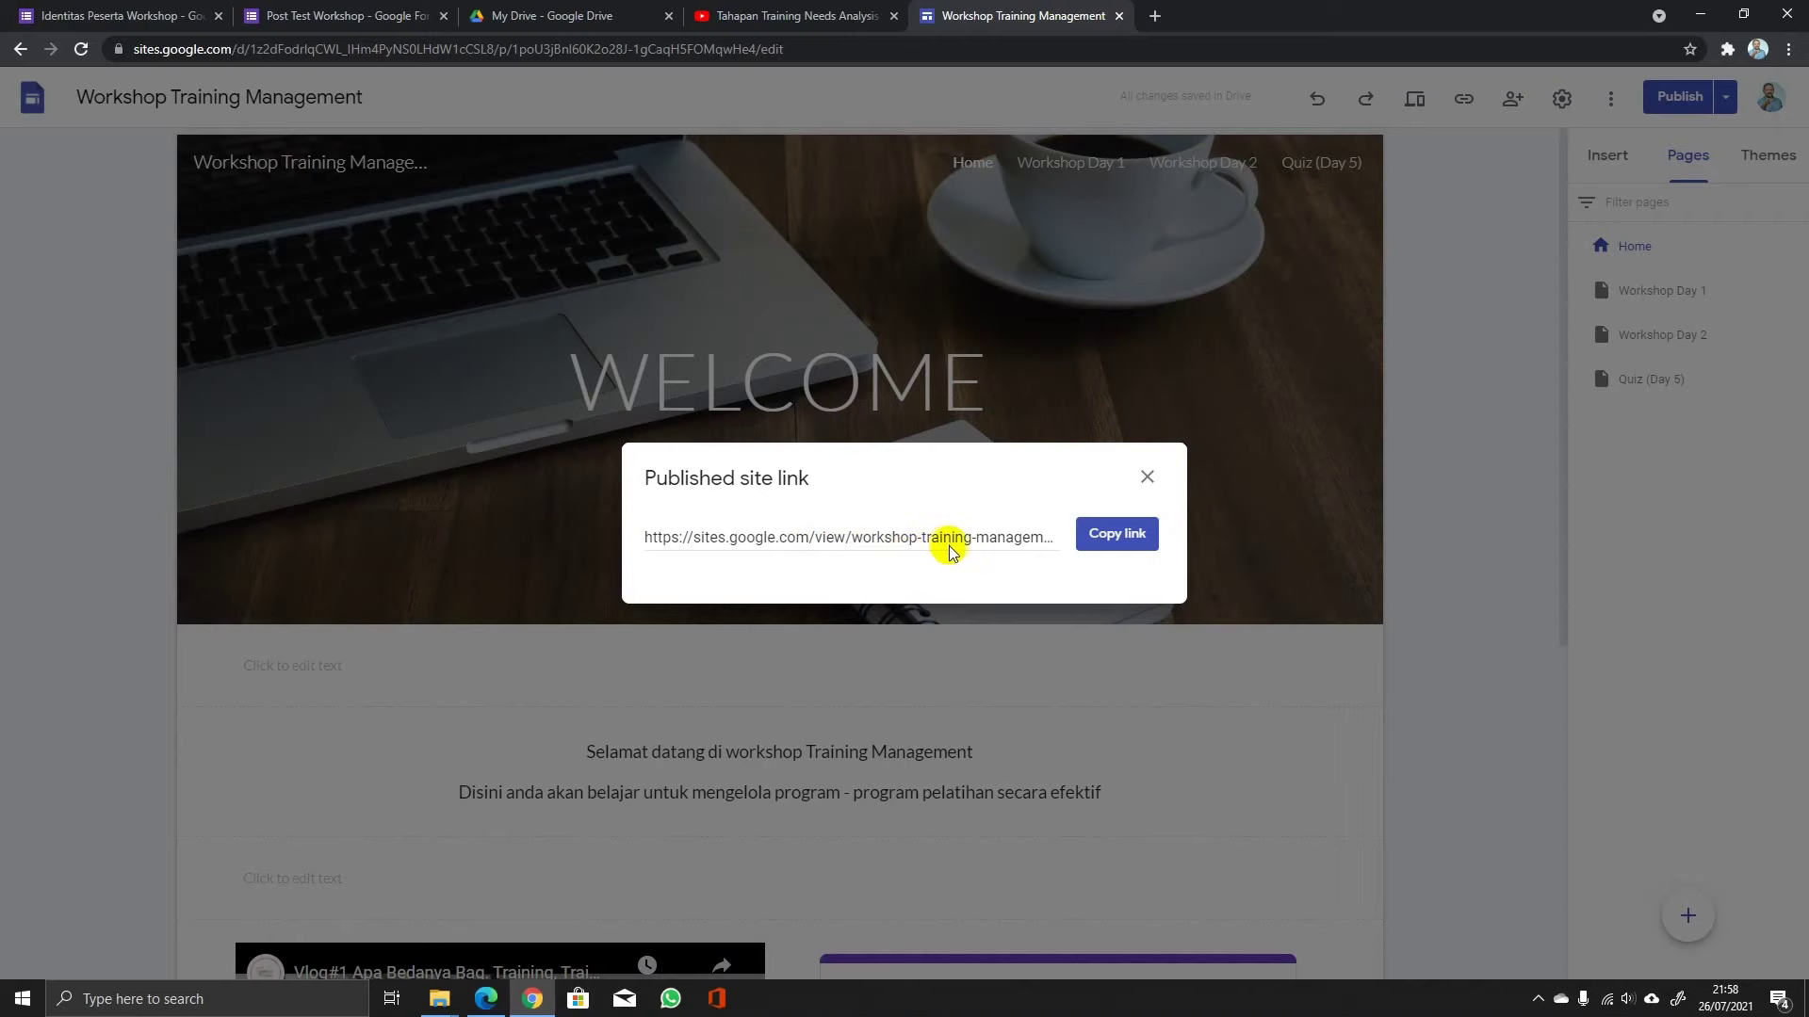
pyautogui.click(1115, 542)
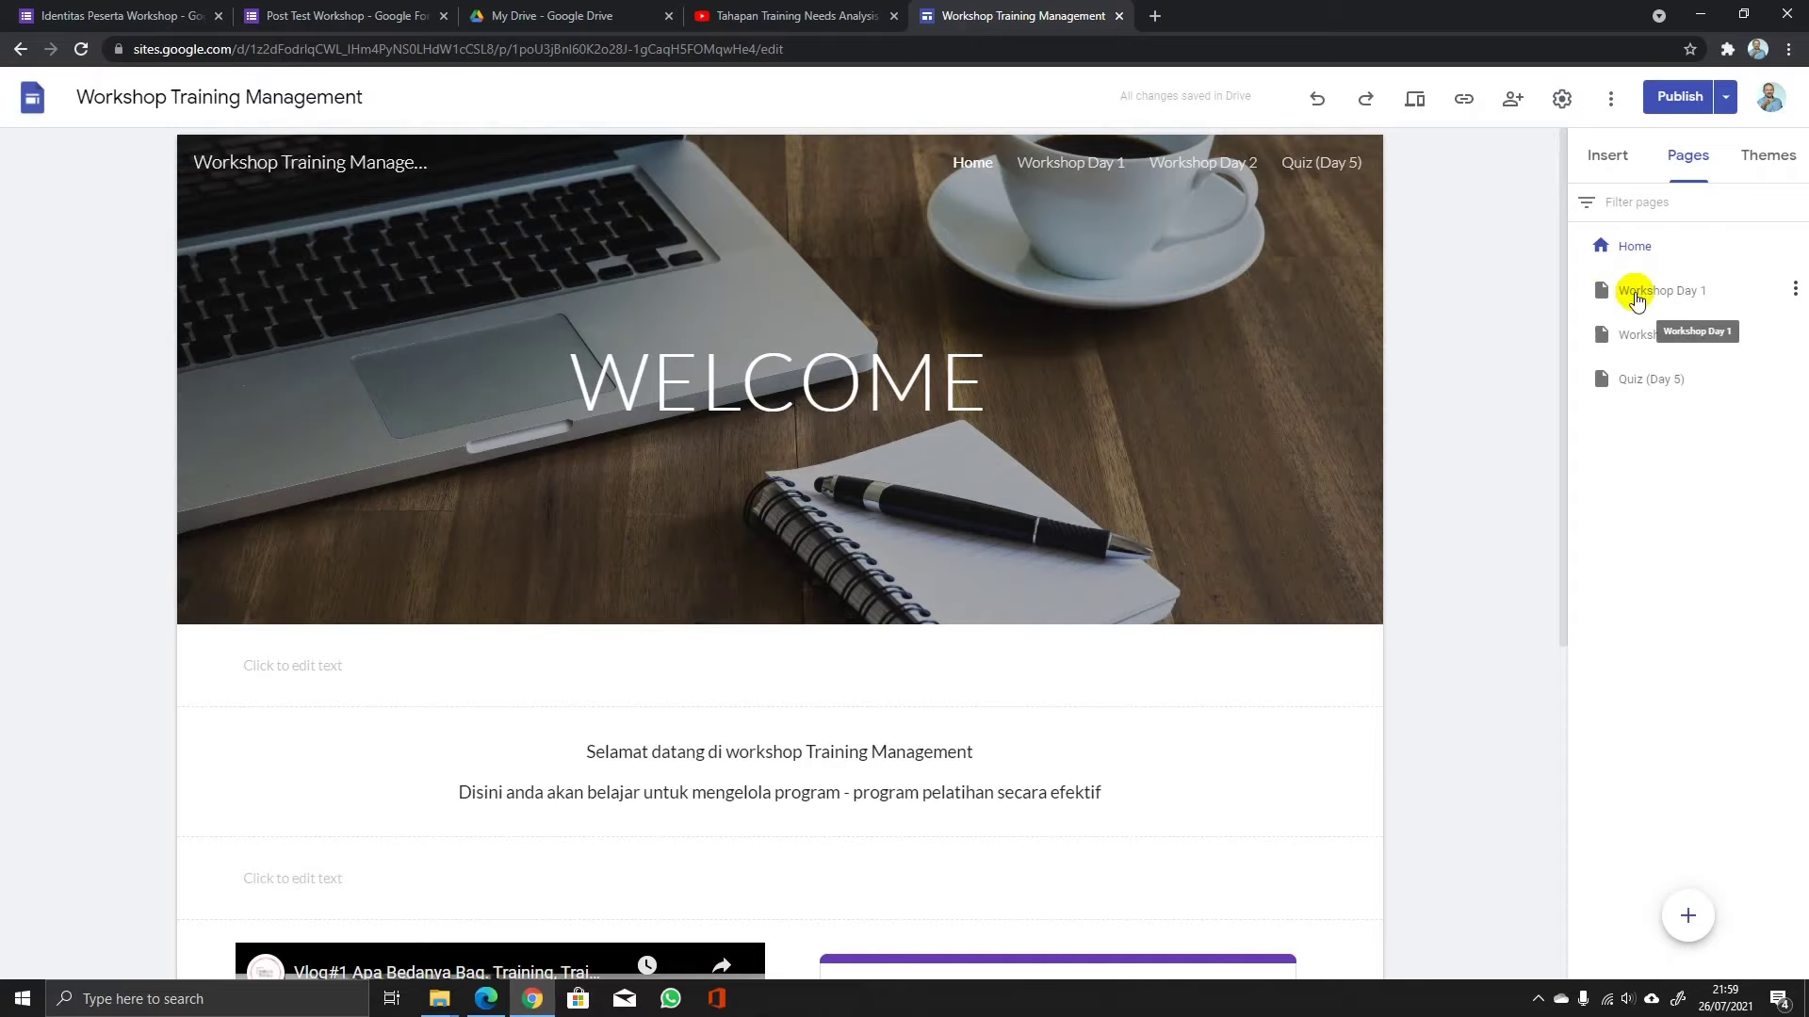
pyautogui.click(1637, 299)
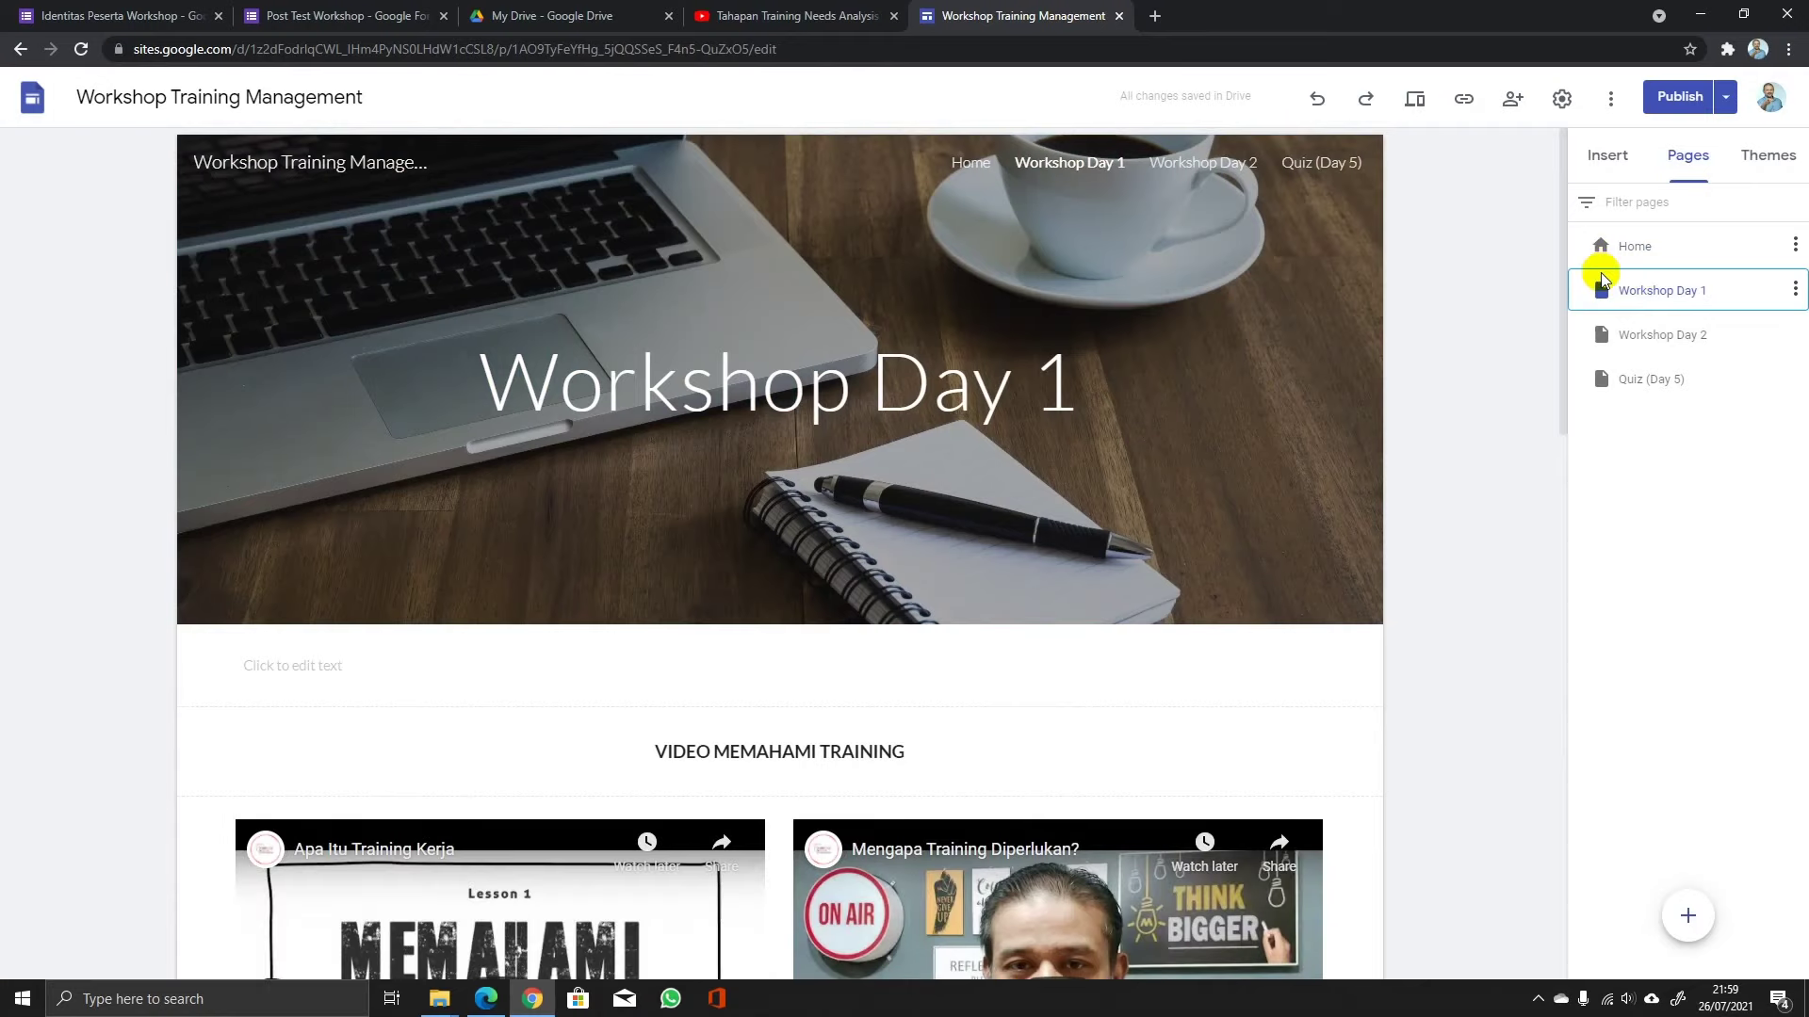
pyautogui.click(1466, 100)
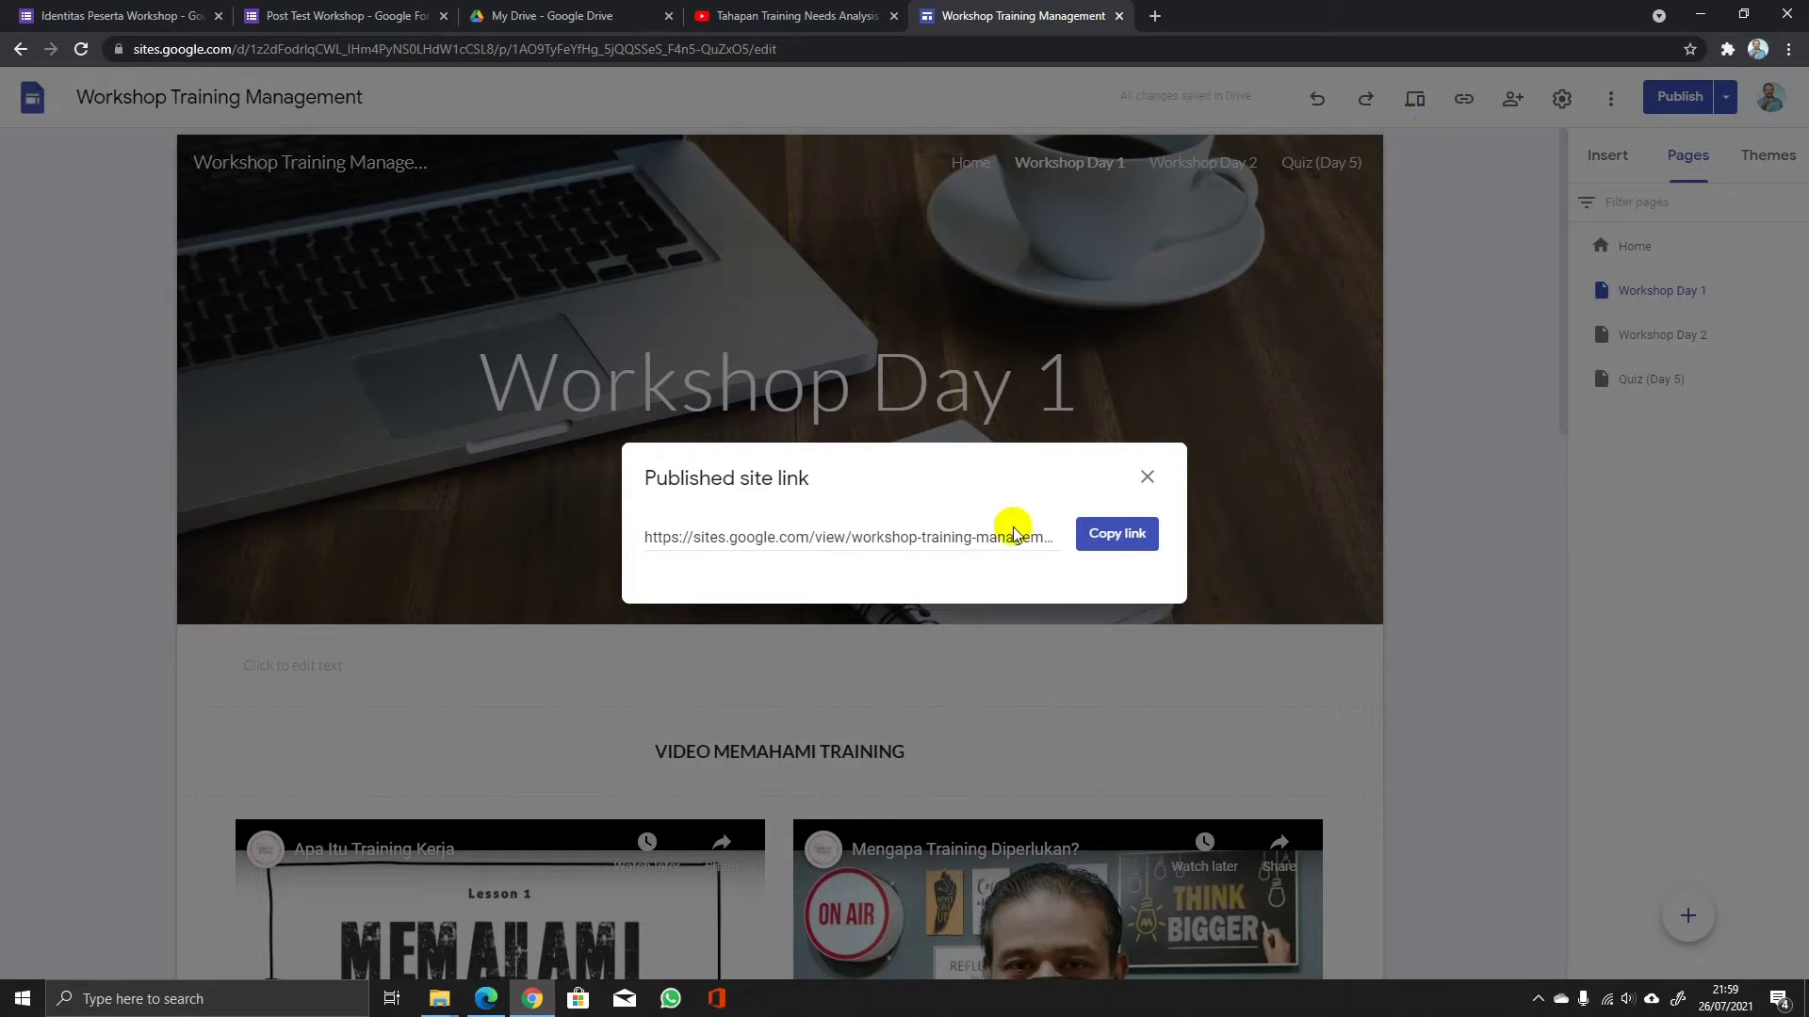
pyautogui.click(1001, 544)
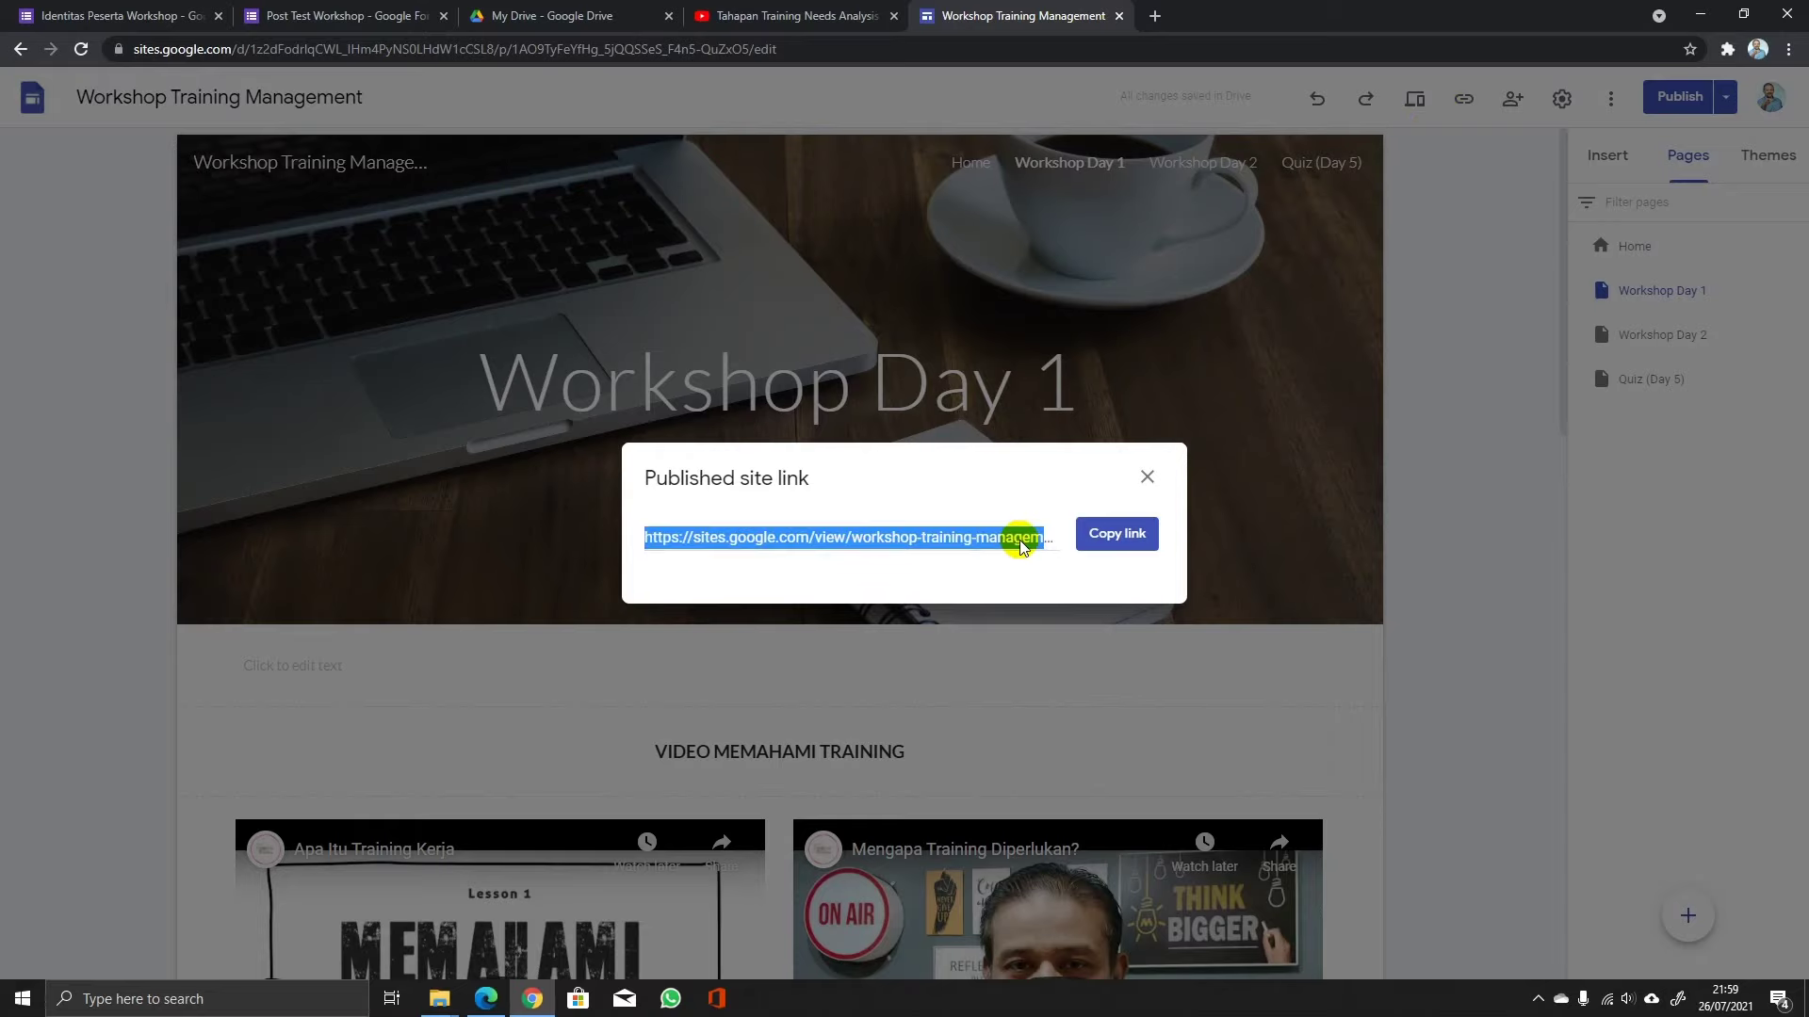
pyautogui.hscroll(1, 1020, 544)
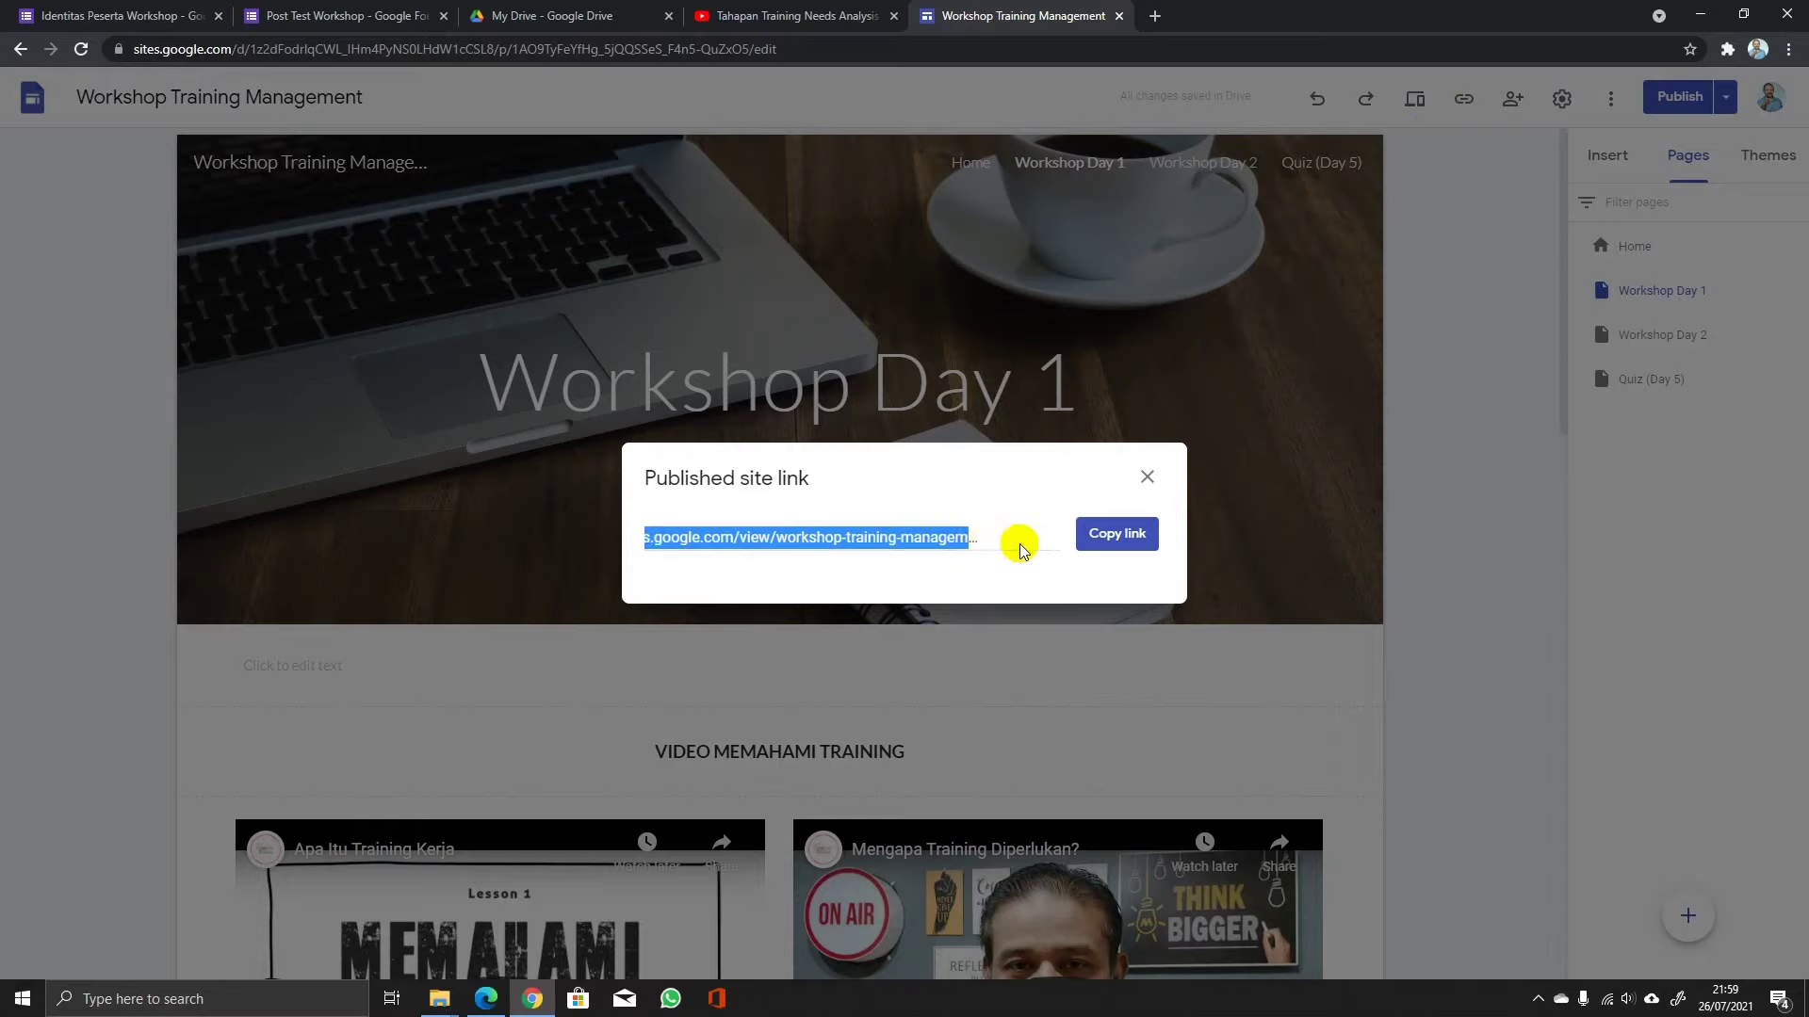
pyautogui.click(1020, 545)
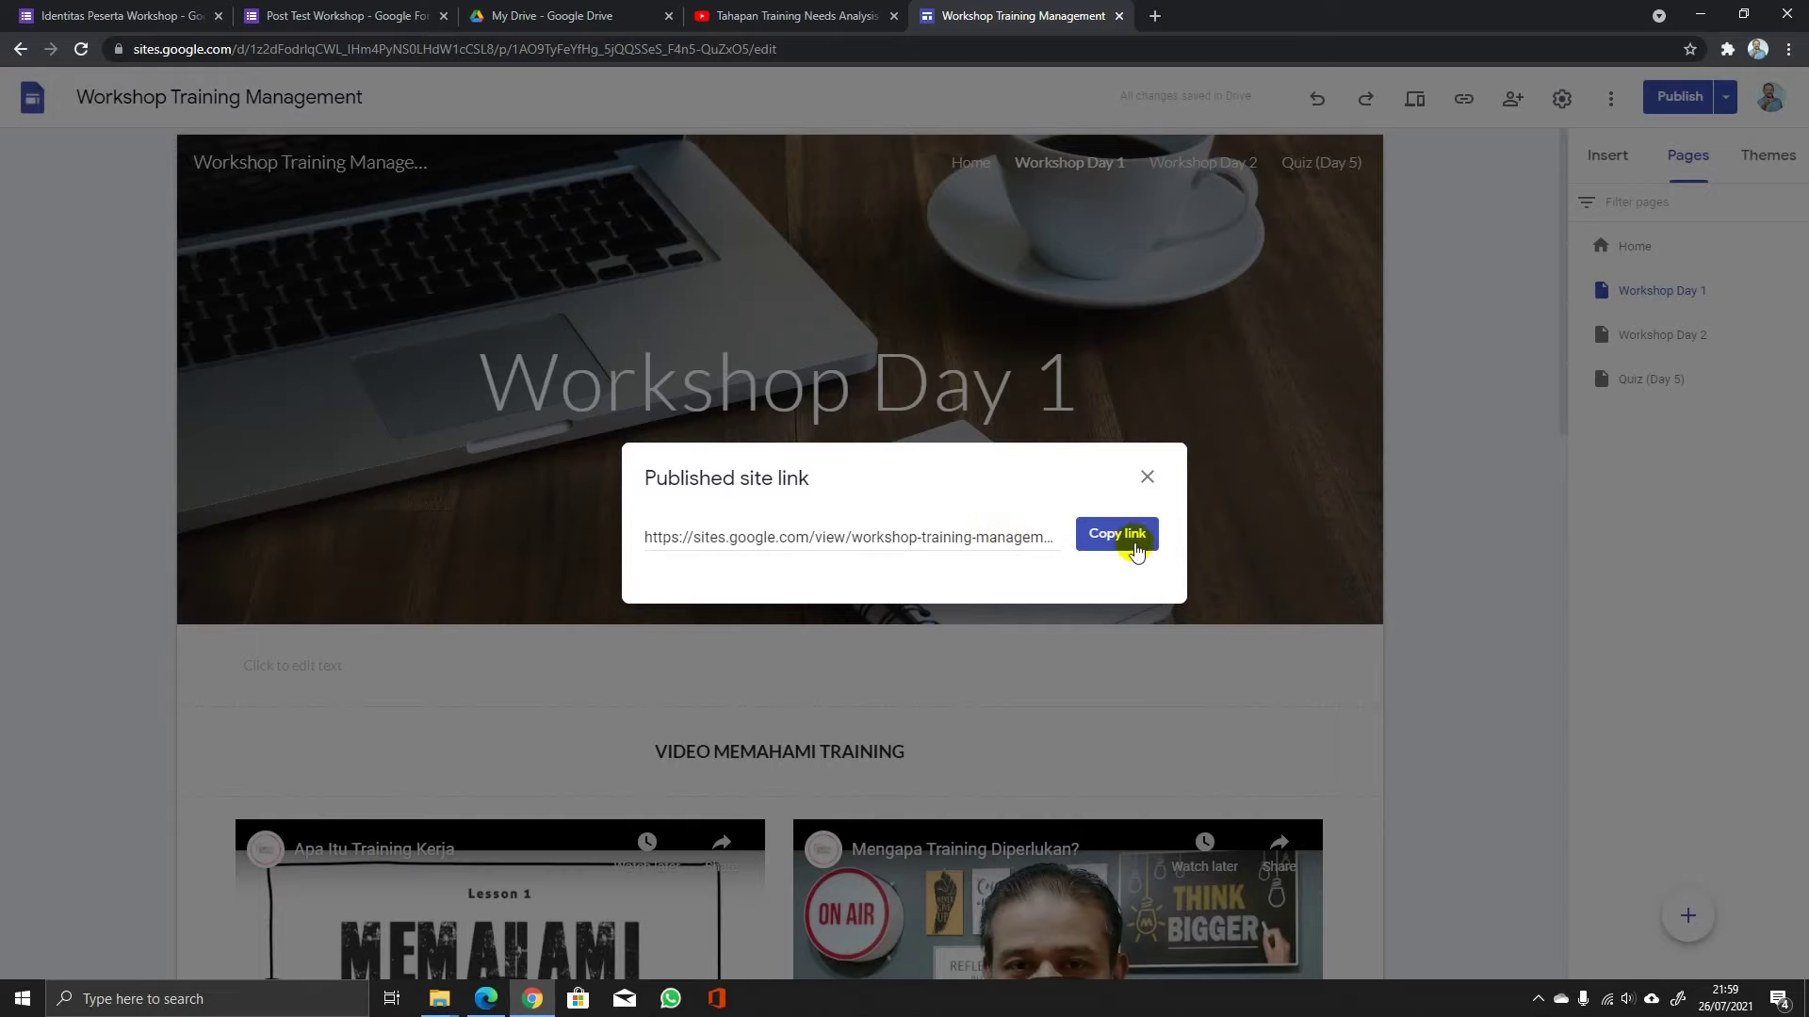
pyautogui.click(1117, 534)
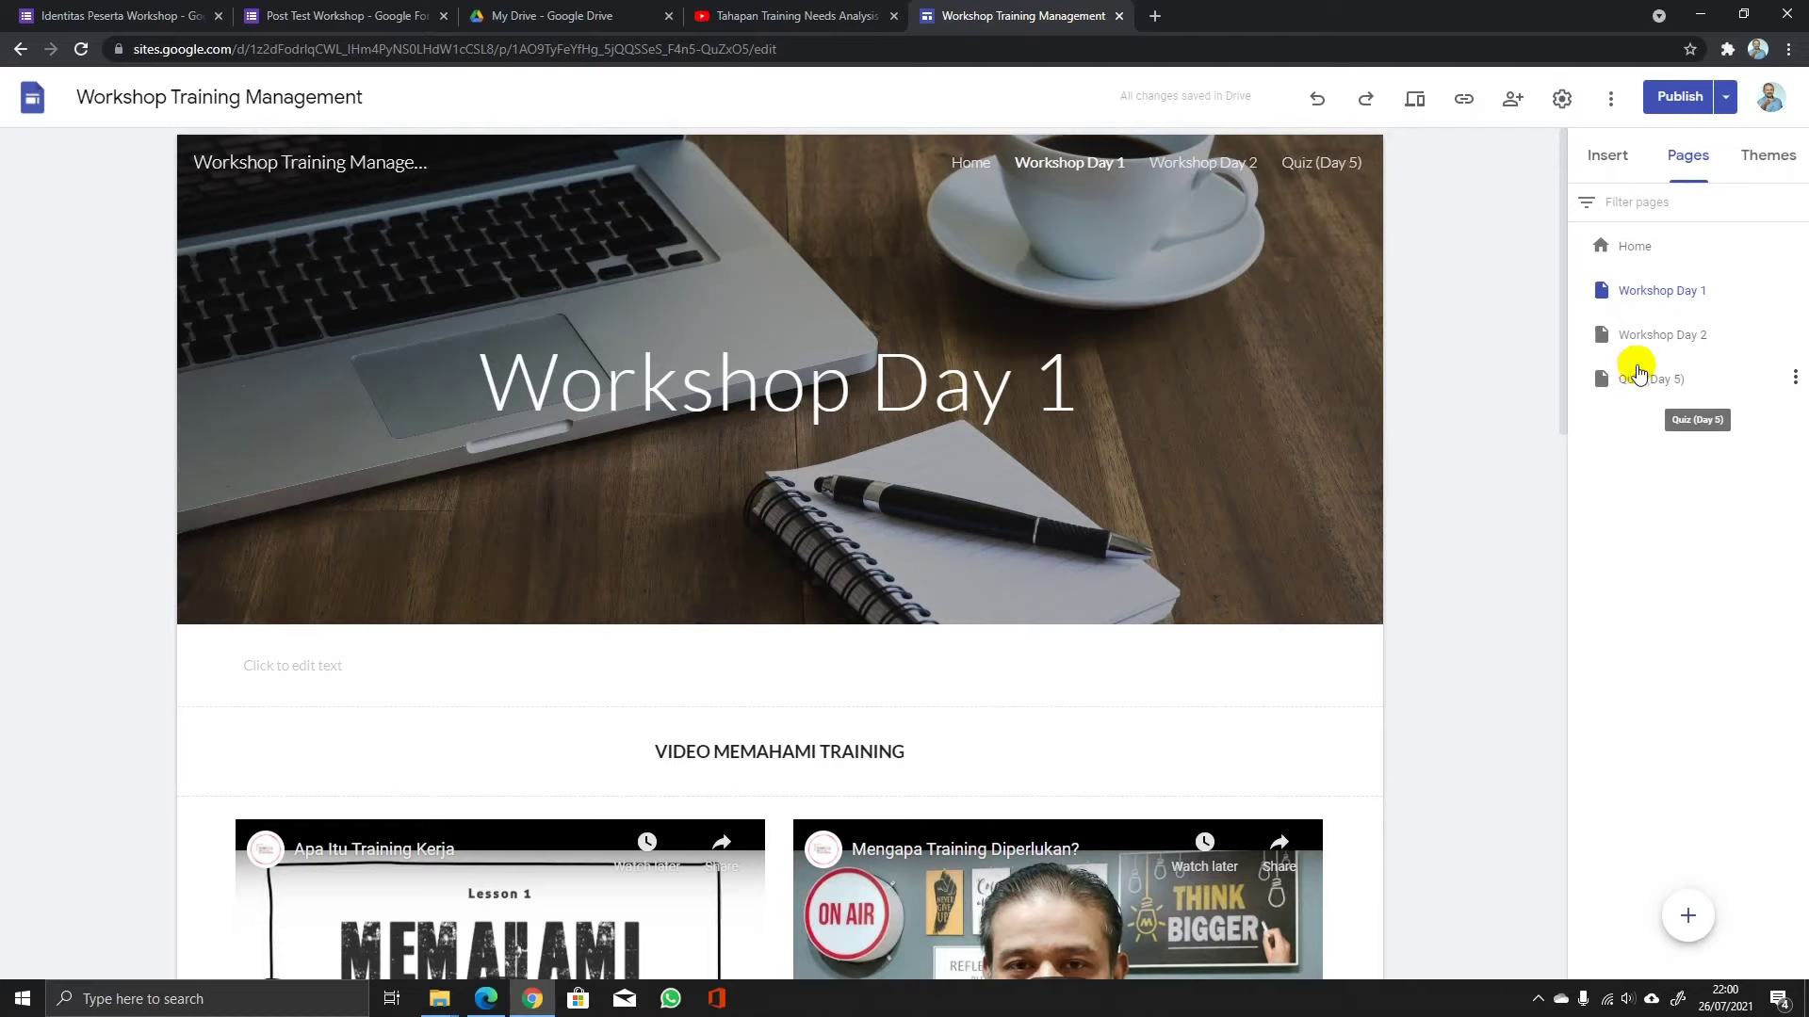
# Return to the Home page in the editor and review its welcome text, vlog video and Identitas Peserta form.
pyautogui.click(1639, 250)
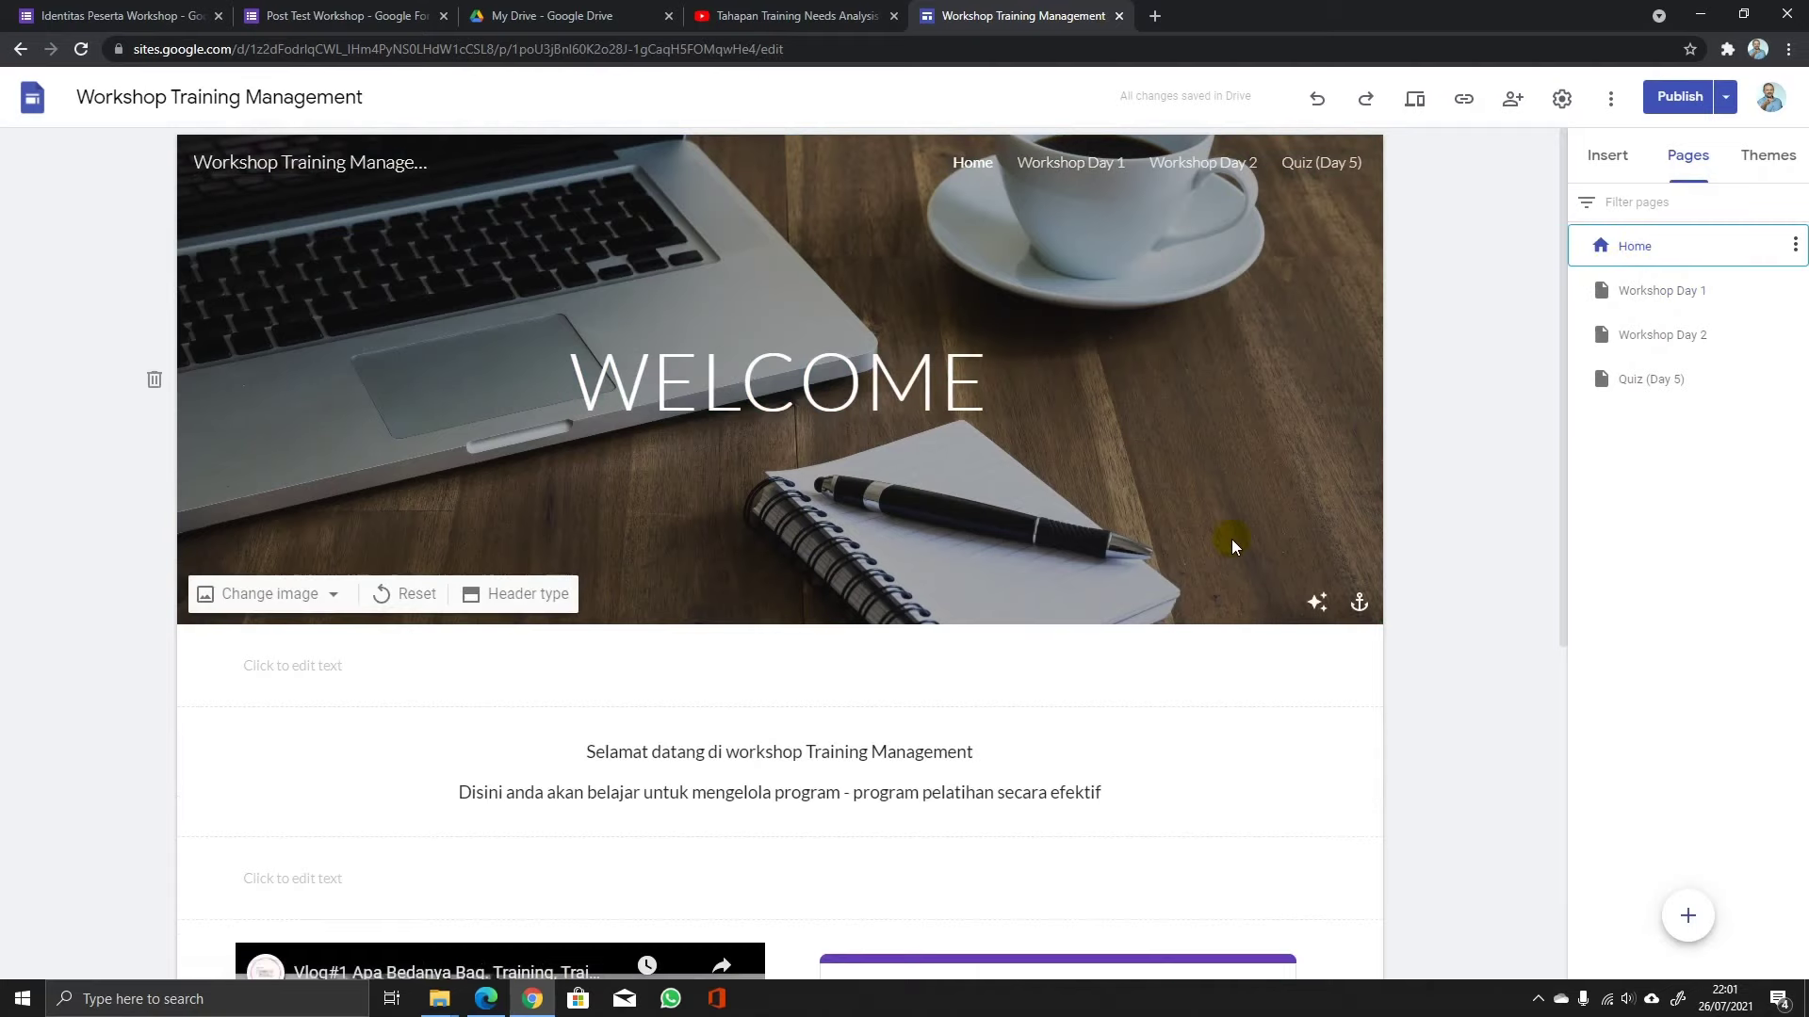
pyautogui.scroll(-2, 1230, 539)
pyautogui.scroll(-3, 1230, 538)
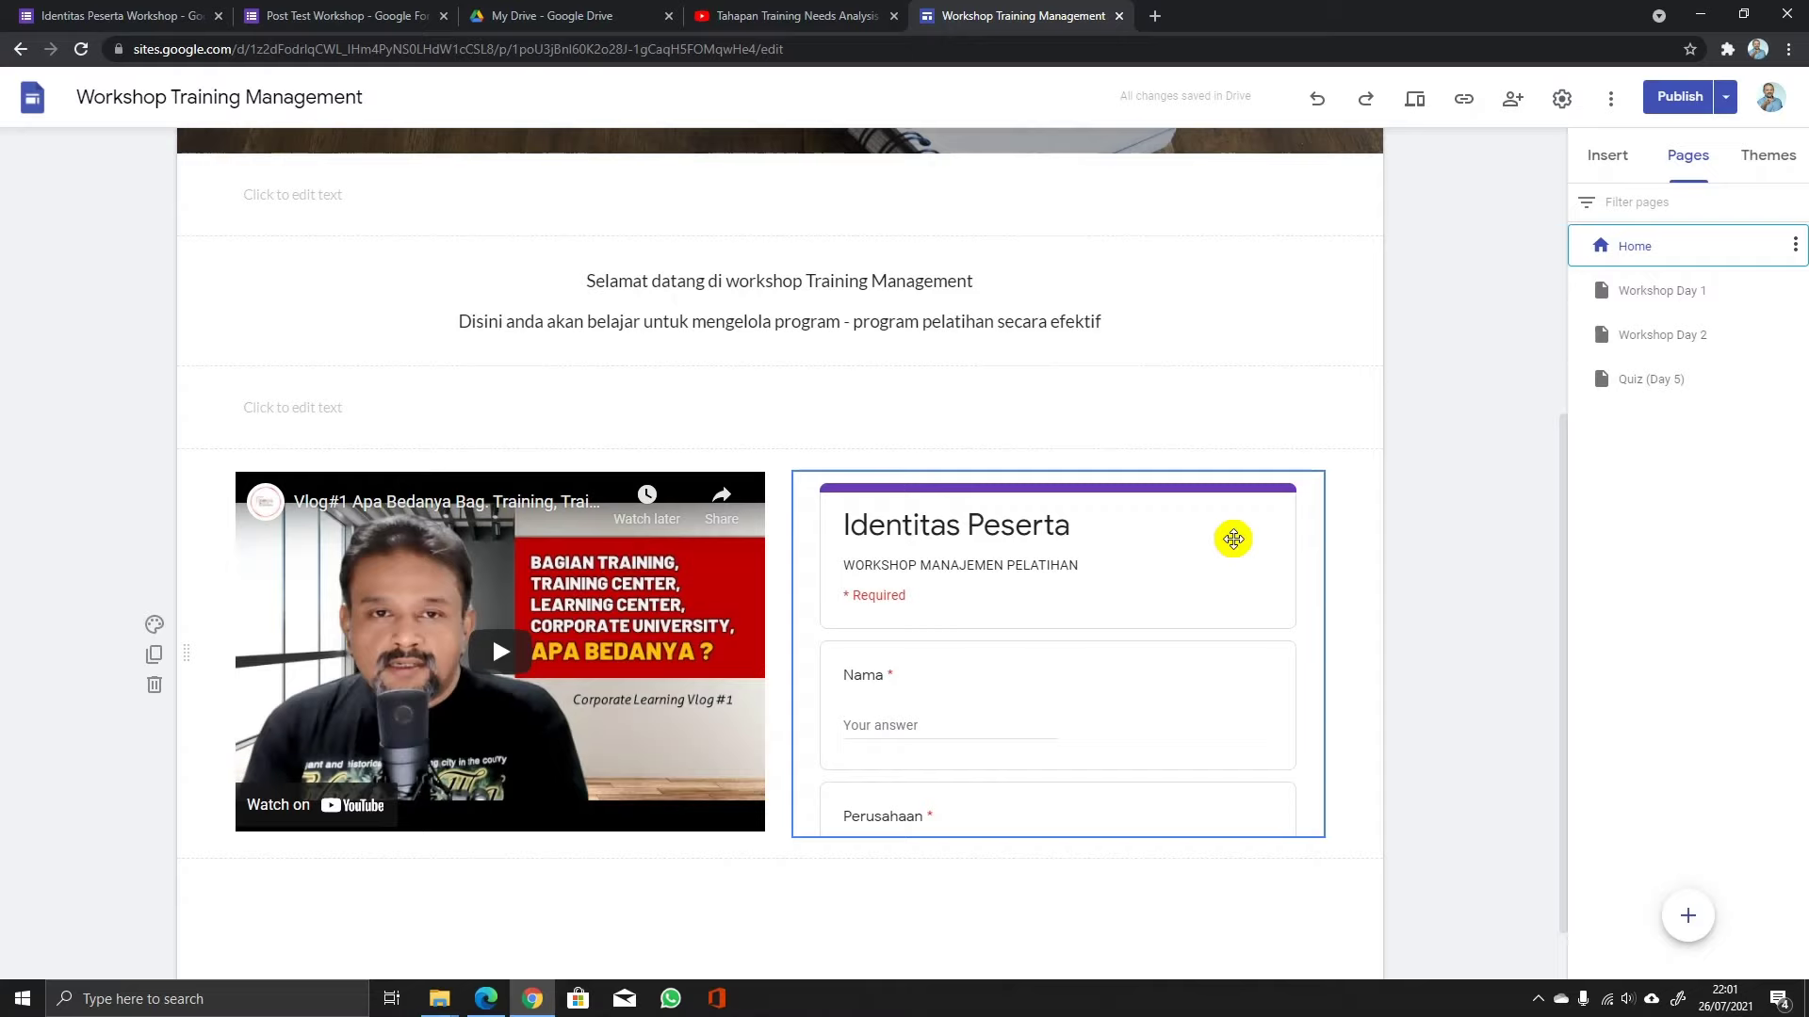
pyautogui.scroll(5, 1234, 539)
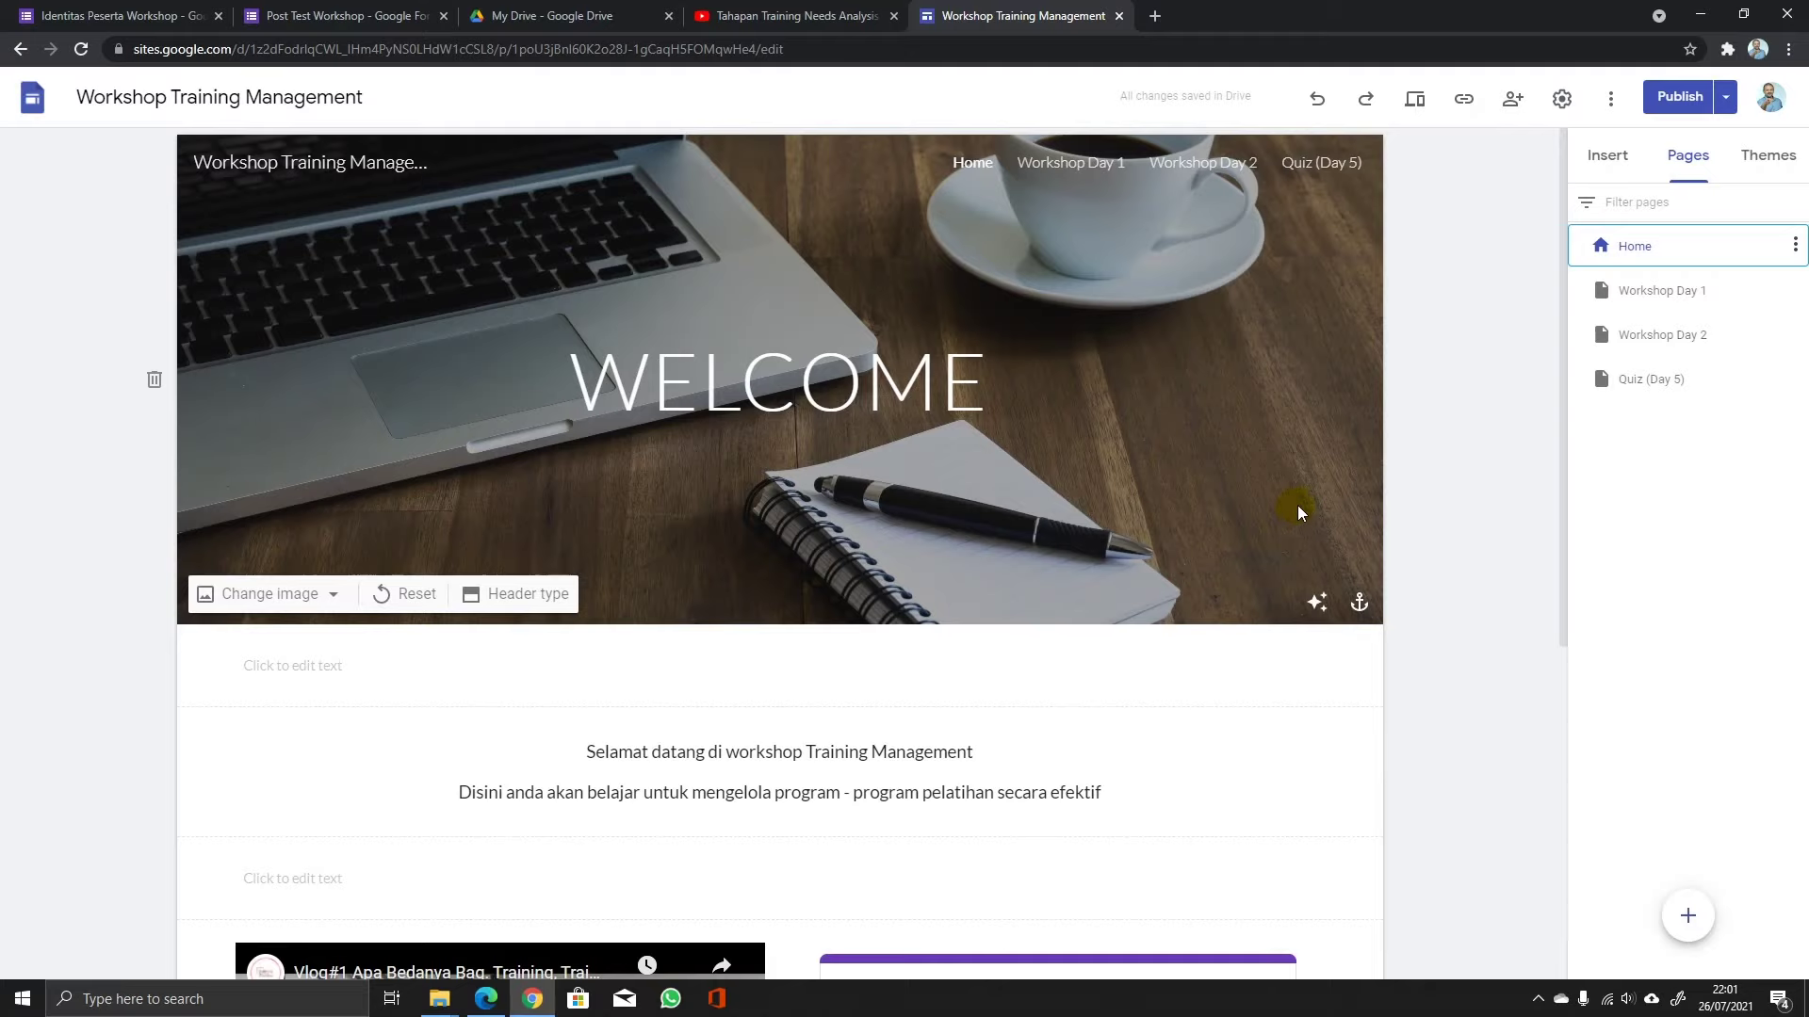
# Preview the Home page in the large screen layout, checking its header, welcome text, video and participant form.
pyautogui.click(1419, 100)
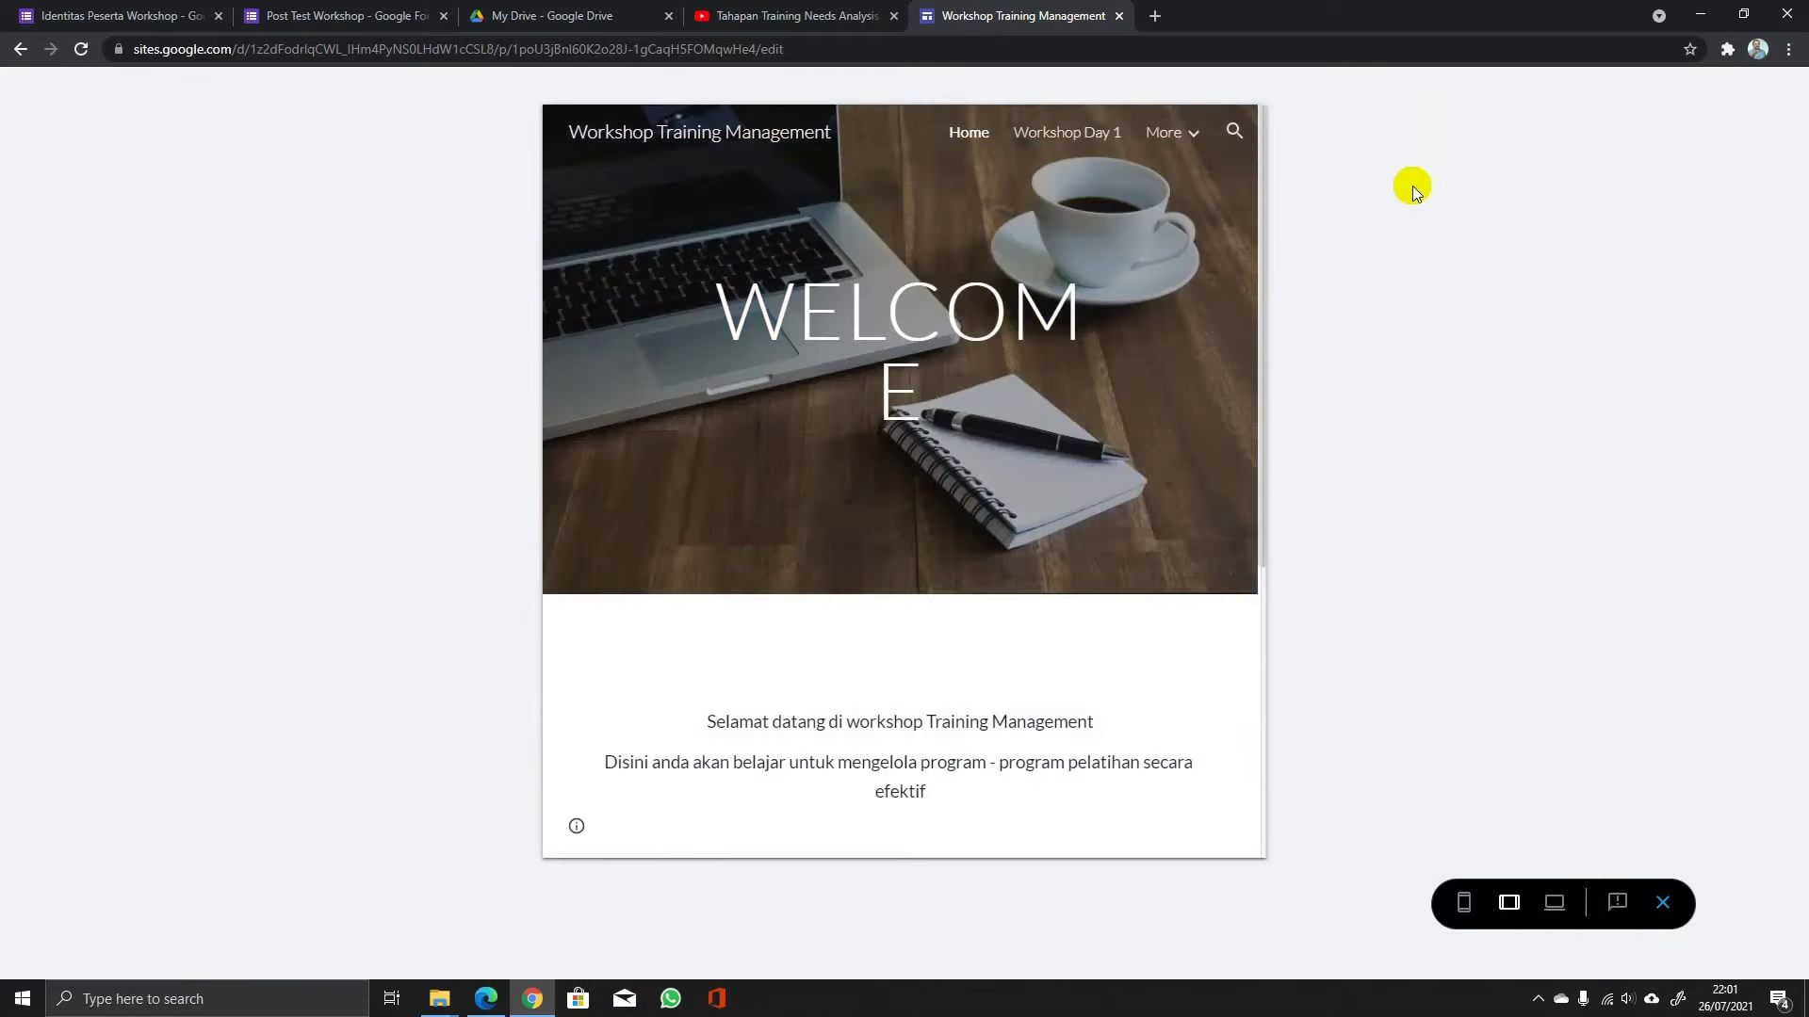
pyautogui.click(1554, 903)
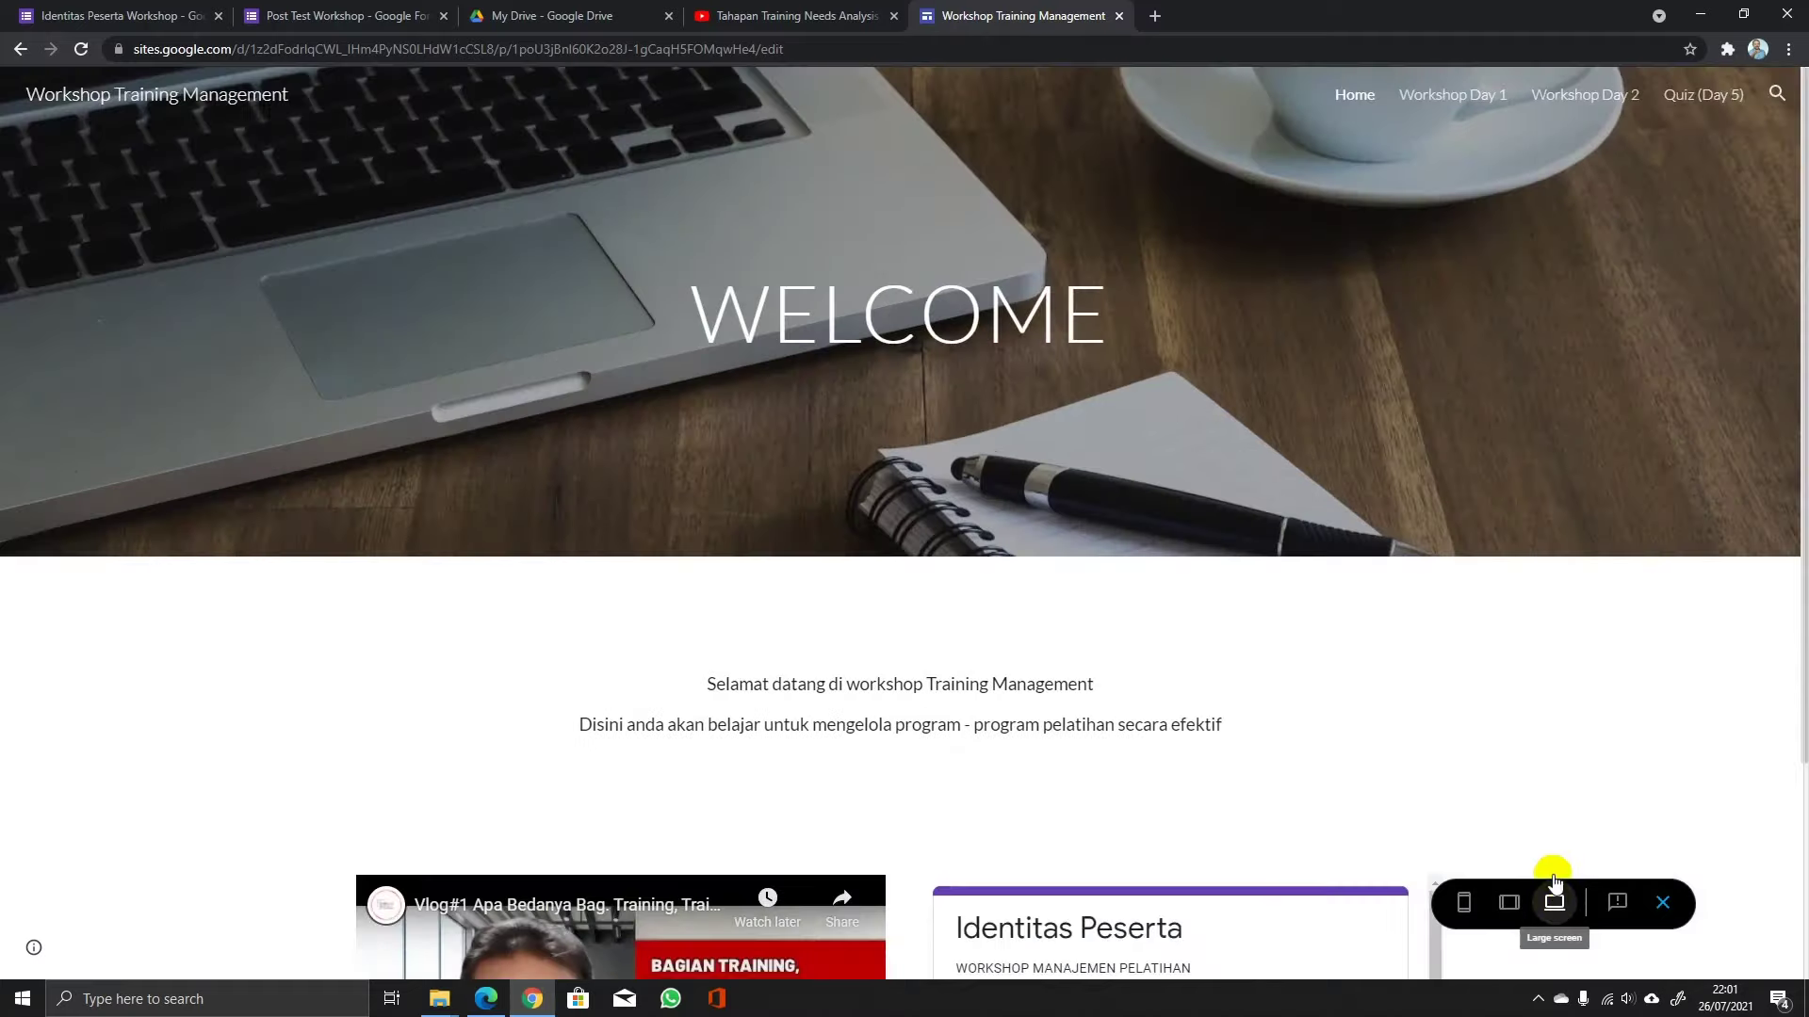
pyautogui.scroll(-3, 1535, 775)
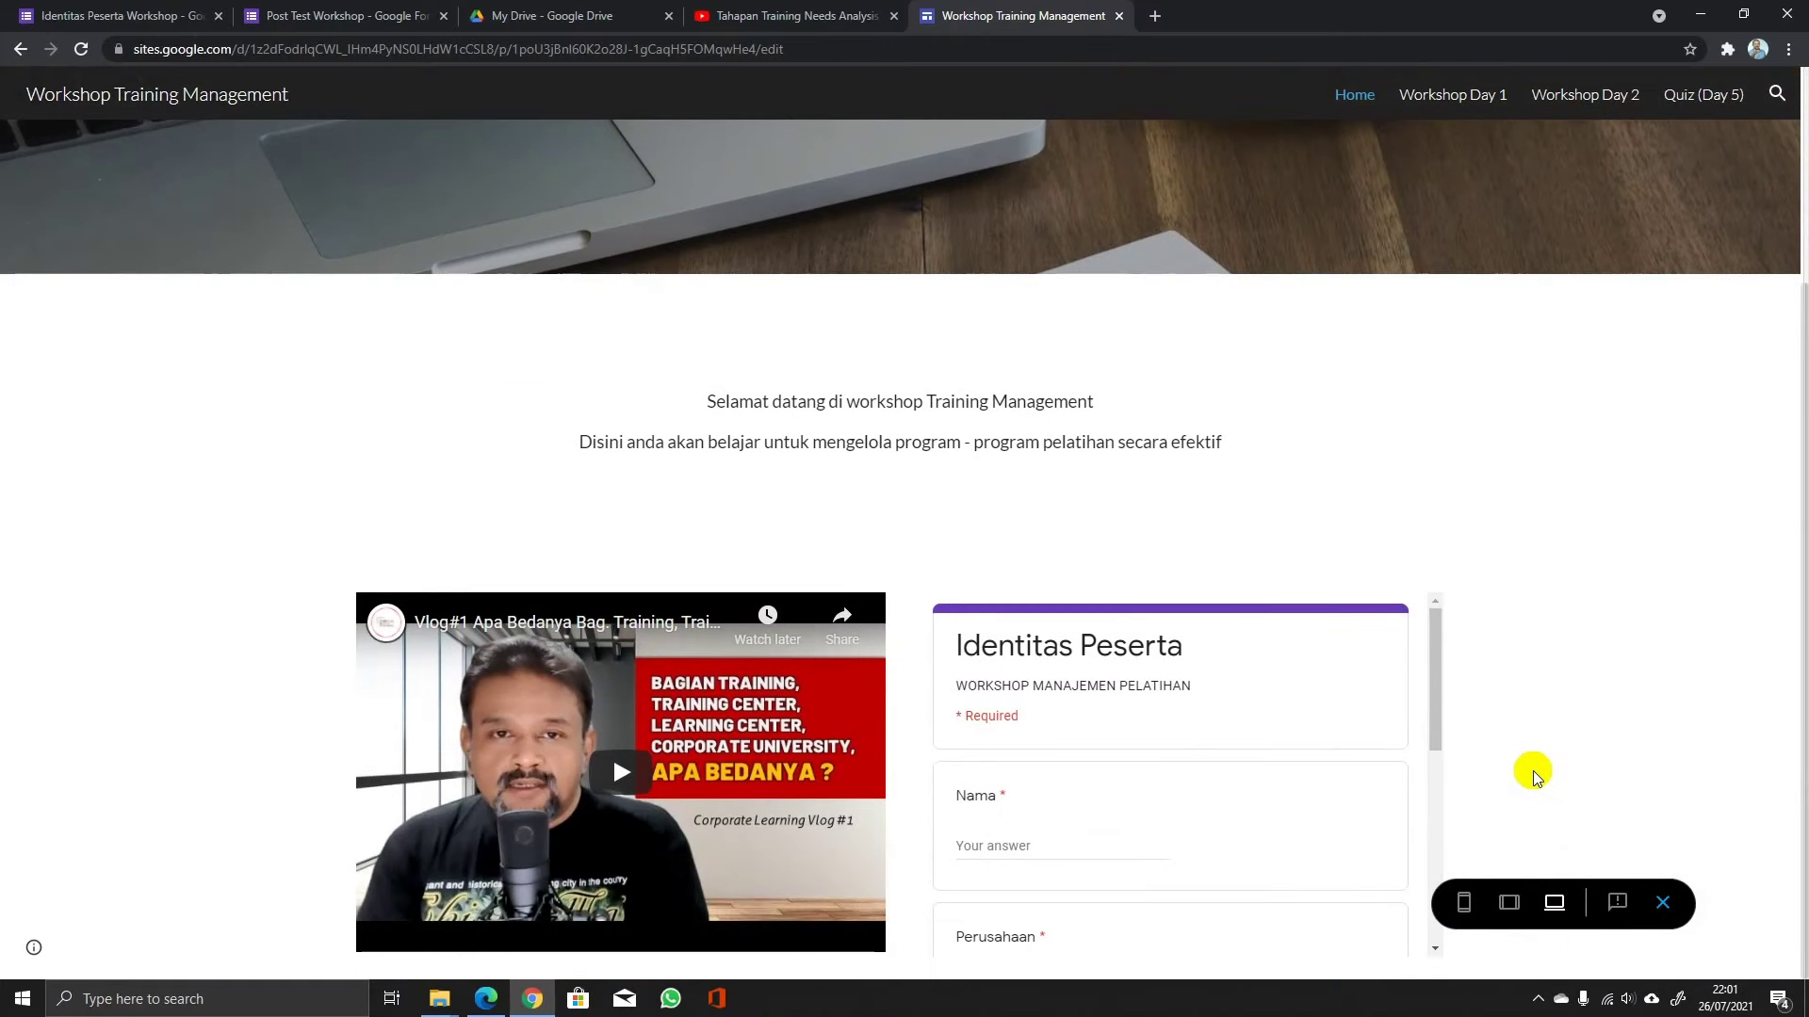
pyautogui.scroll(3, 1533, 771)
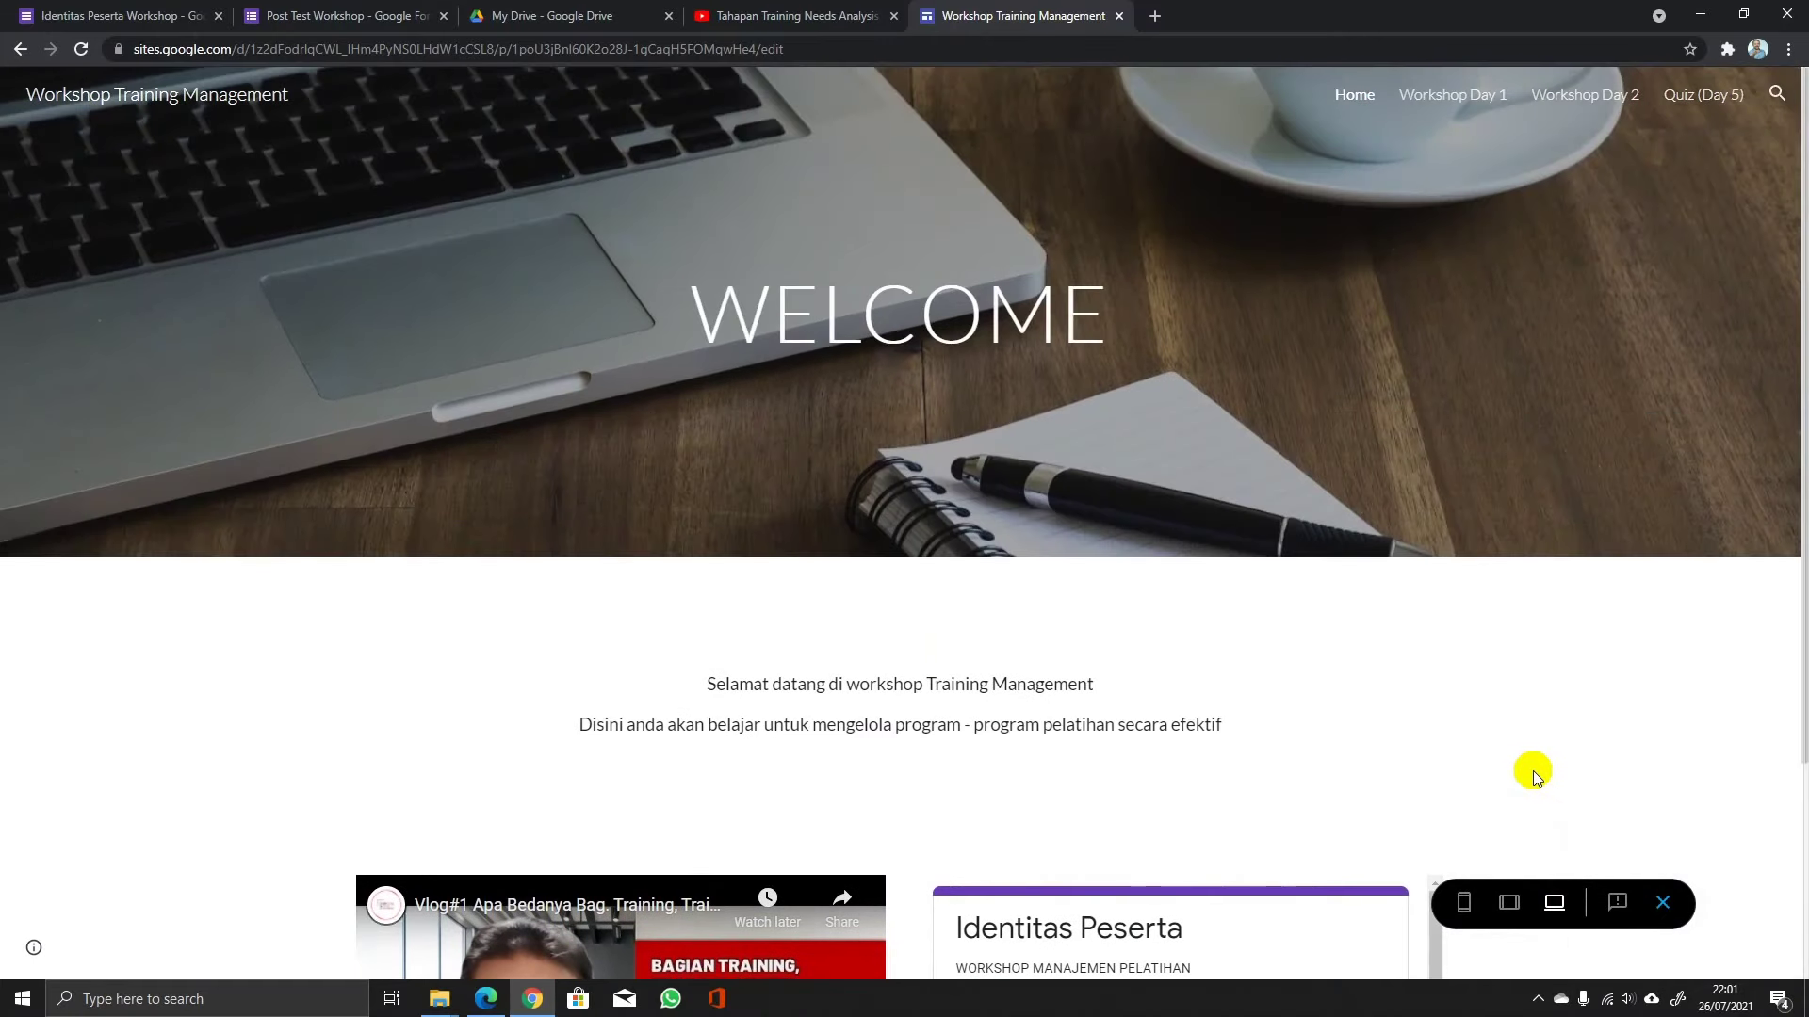